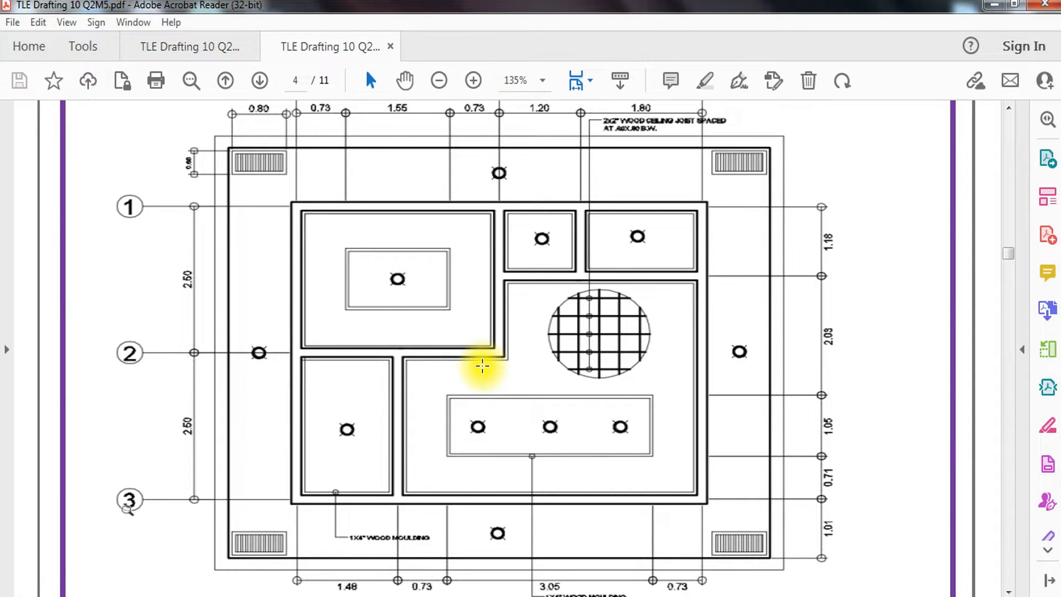
# Switch to the TLE Drafting 10 Q2M4 document and read the reflected ceiling plan explanation with its mirror illustrations on page 2
pyautogui.click(180, 46)
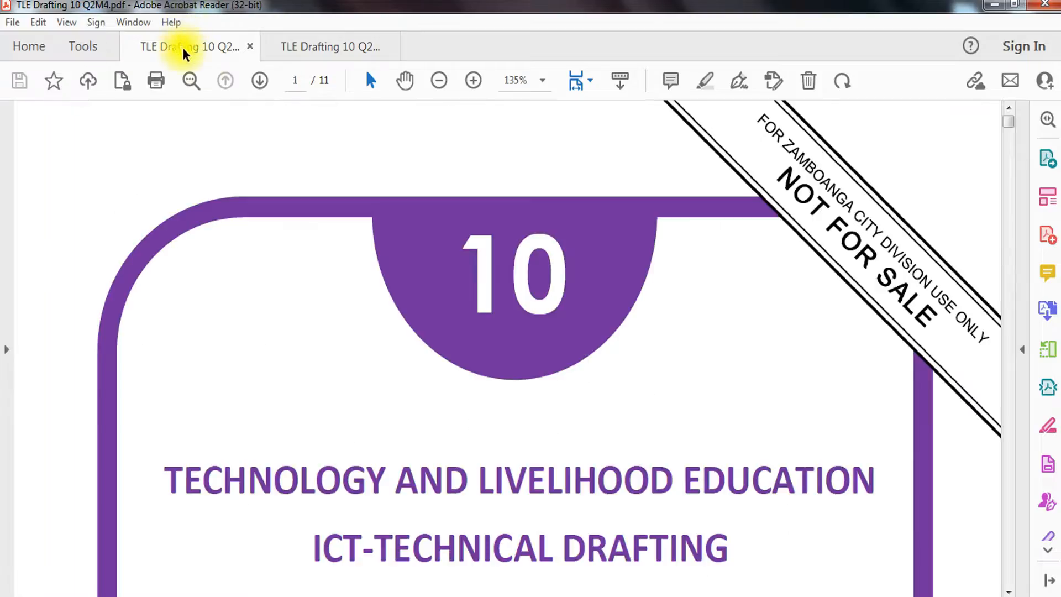
pyautogui.scroll(-15, 568, 289)
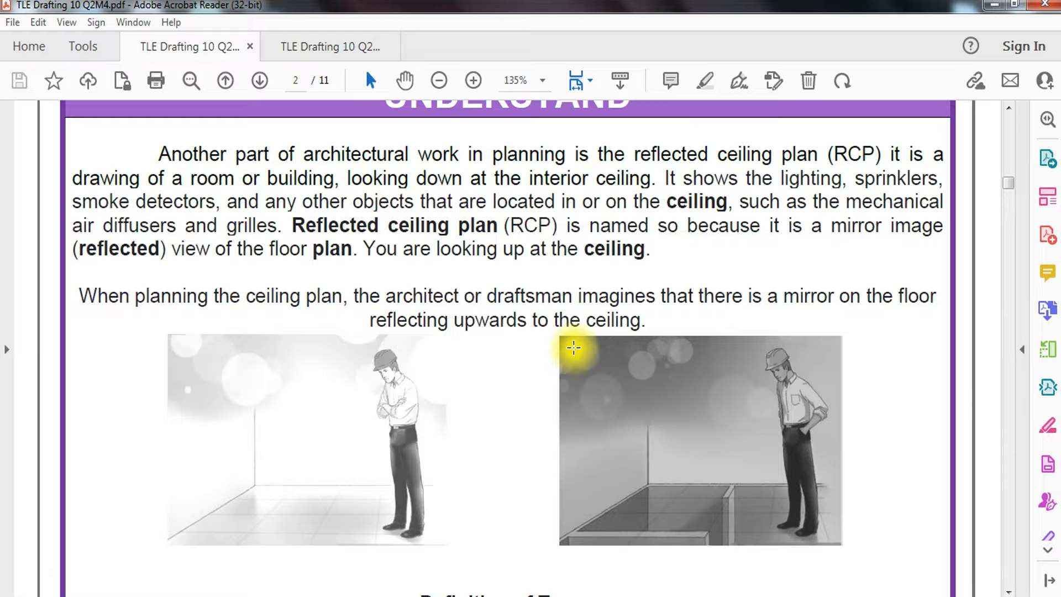
pyautogui.scroll(-1, 562, 348)
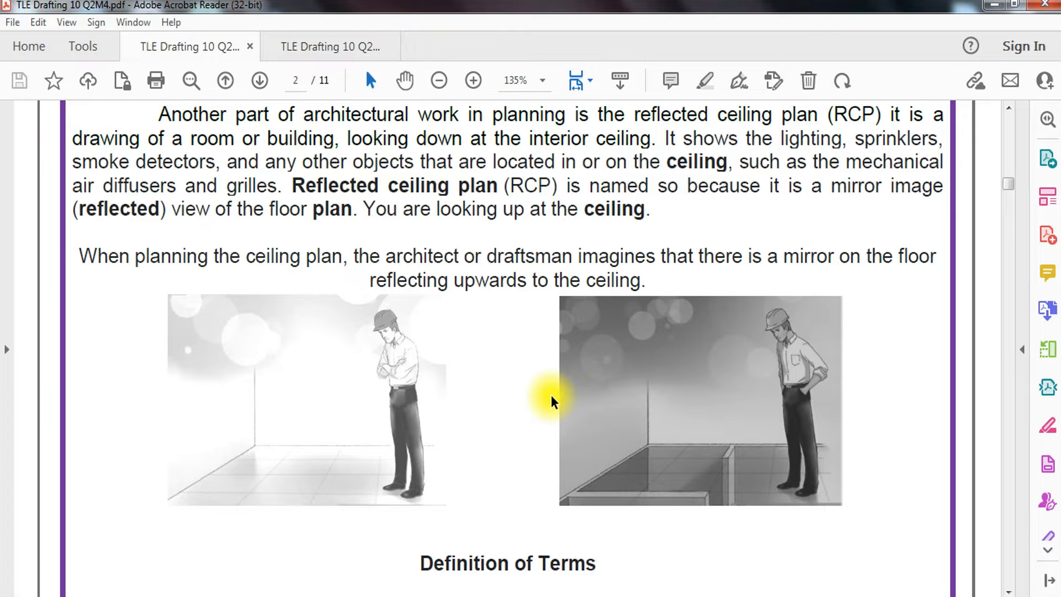
# Read through the Definition of Terms and the section on the importance of the ceiling in a building
pyautogui.scroll(-6, 552, 395)
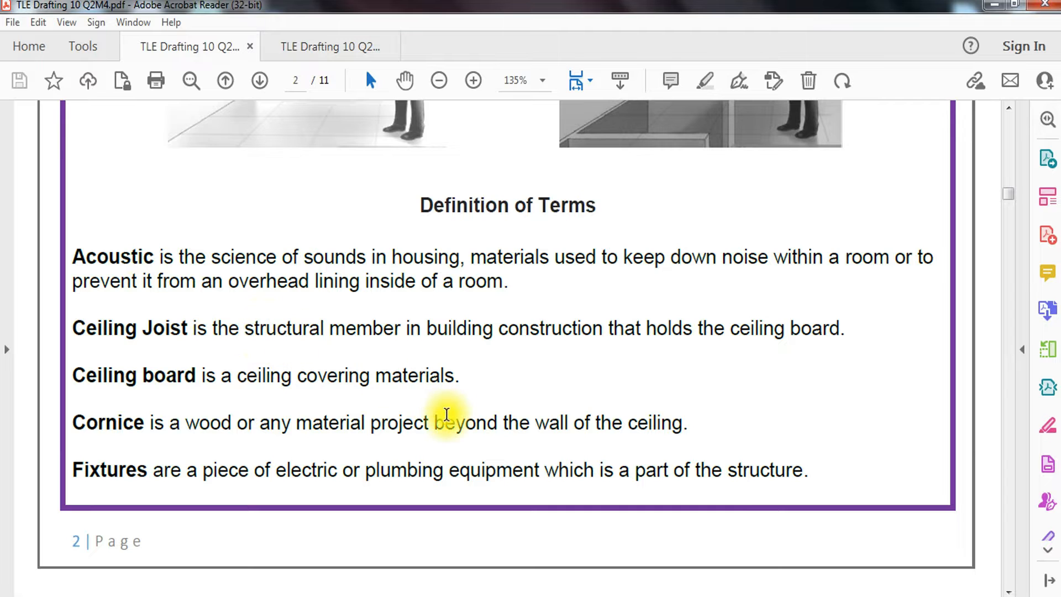
pyautogui.scroll(-8, 375, 392)
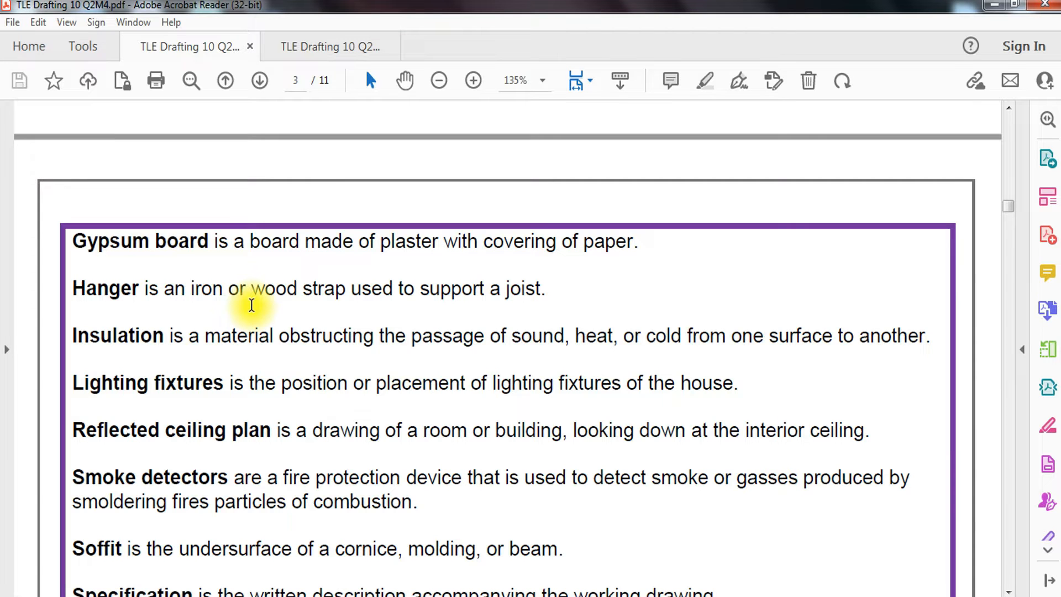
pyautogui.scroll(8, 251, 305)
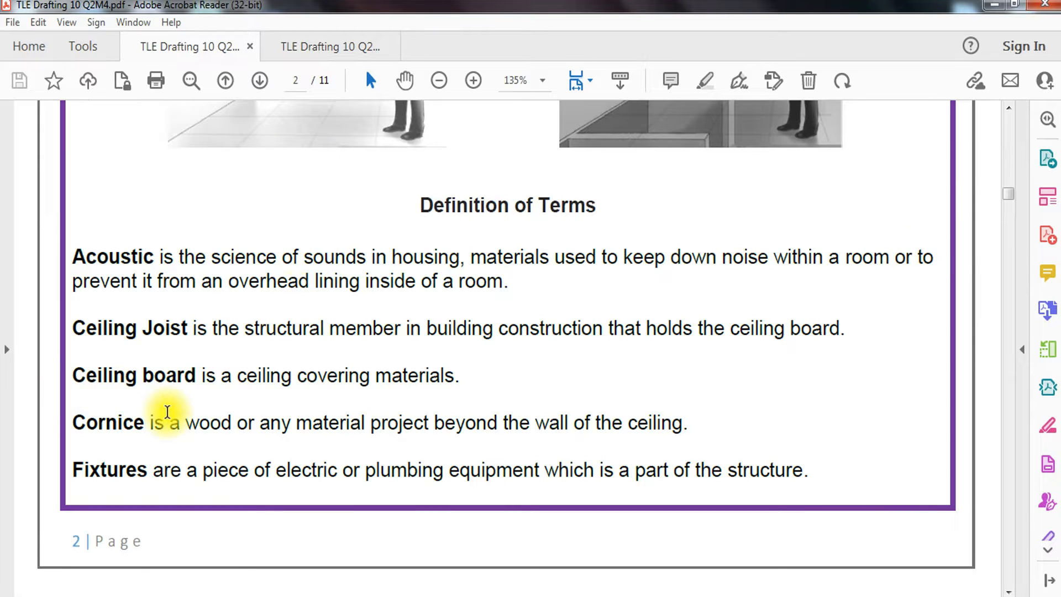
pyautogui.scroll(-3, 169, 412)
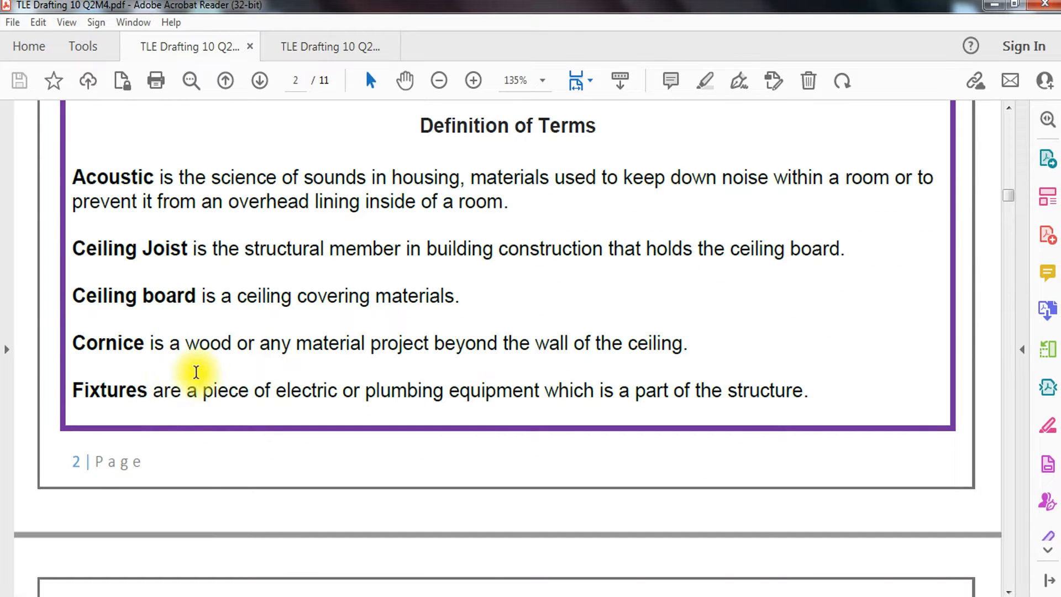
pyautogui.scroll(-2, 214, 370)
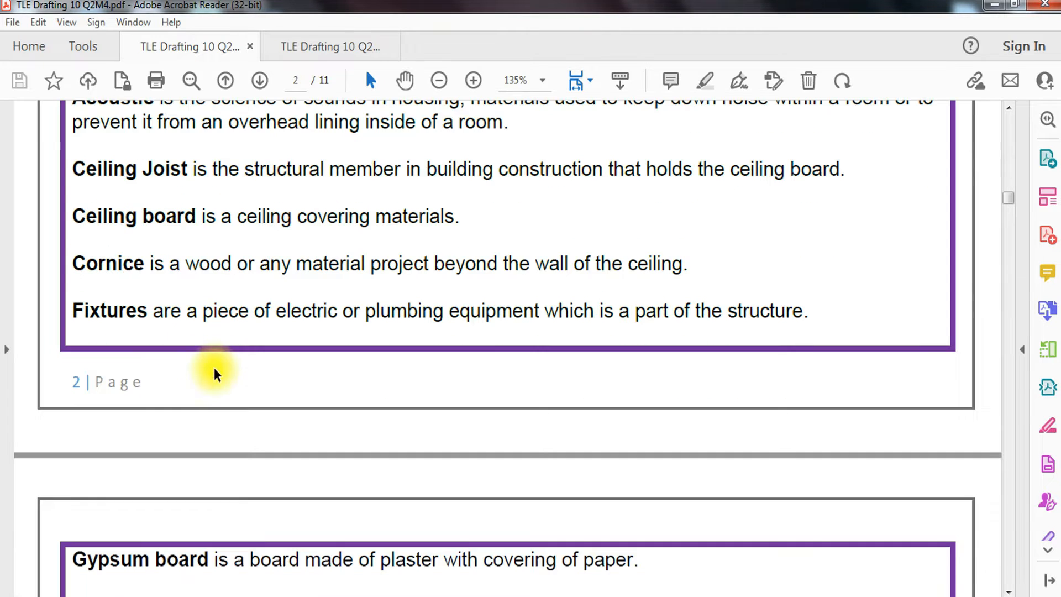
pyautogui.scroll(-3, 138, 319)
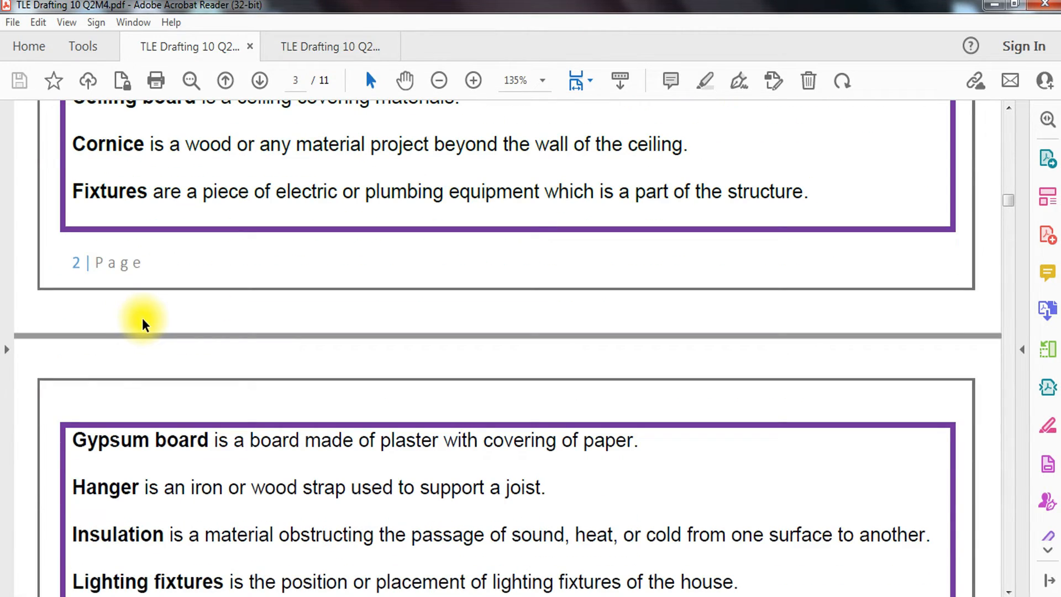
pyautogui.scroll(-2, 142, 319)
pyautogui.scroll(-2, 147, 407)
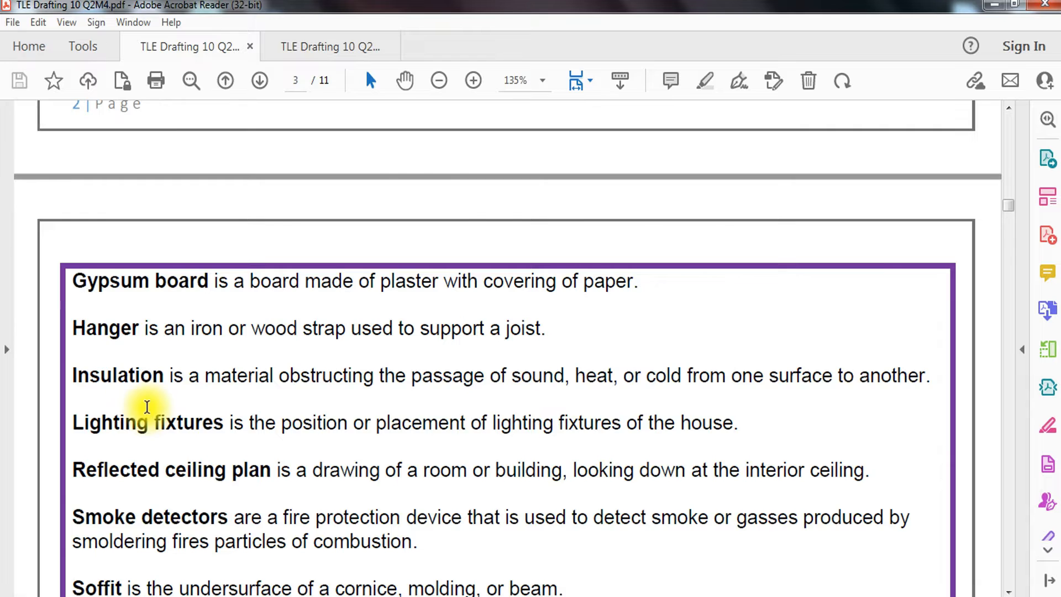
pyautogui.scroll(-8, 147, 407)
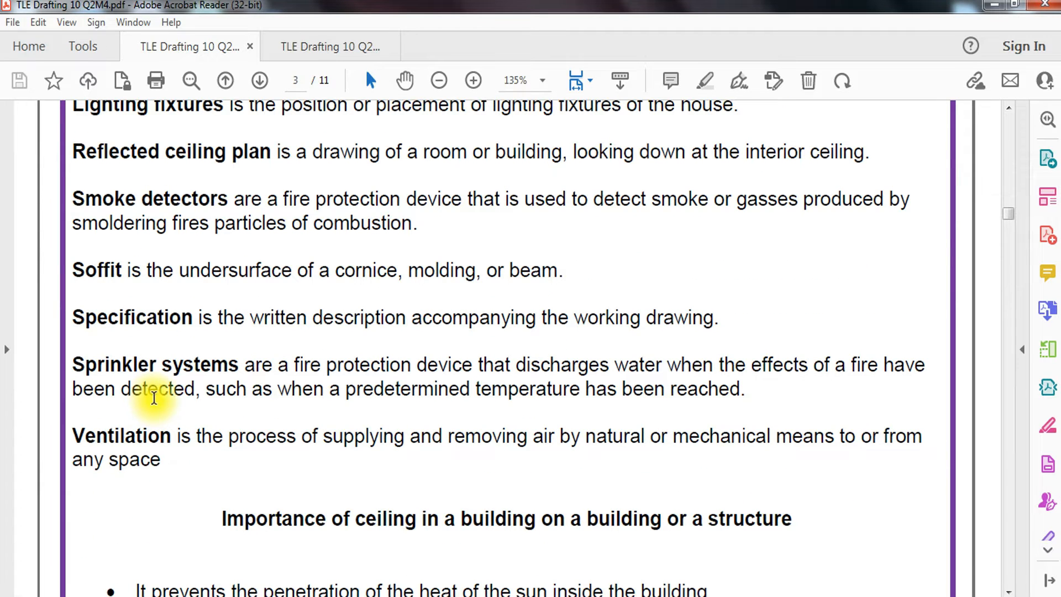
pyautogui.scroll(-1, 348, 399)
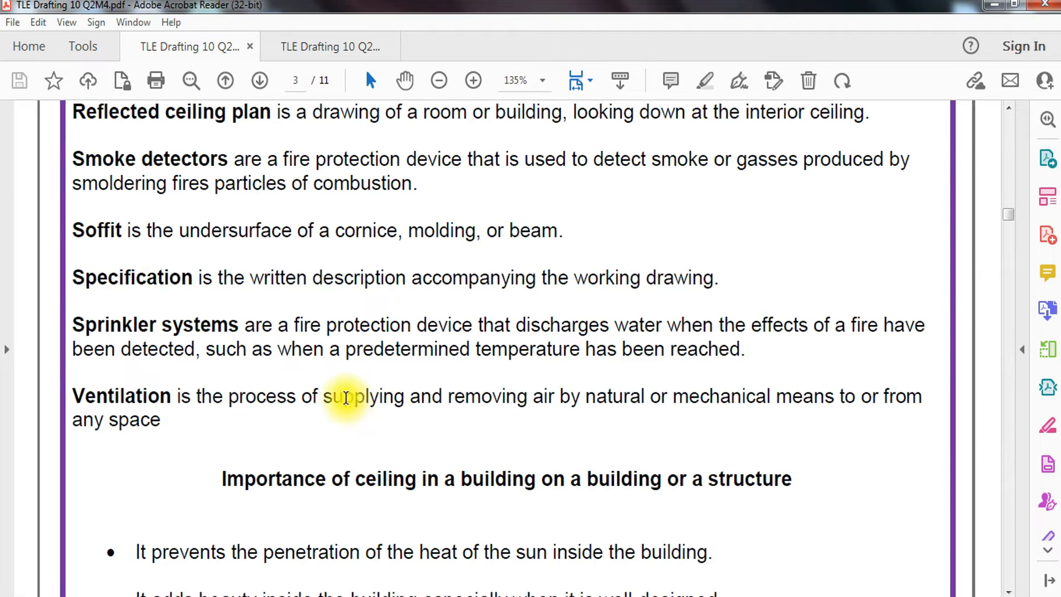
pyautogui.scroll(-2, 346, 399)
pyautogui.scroll(-5, 346, 394)
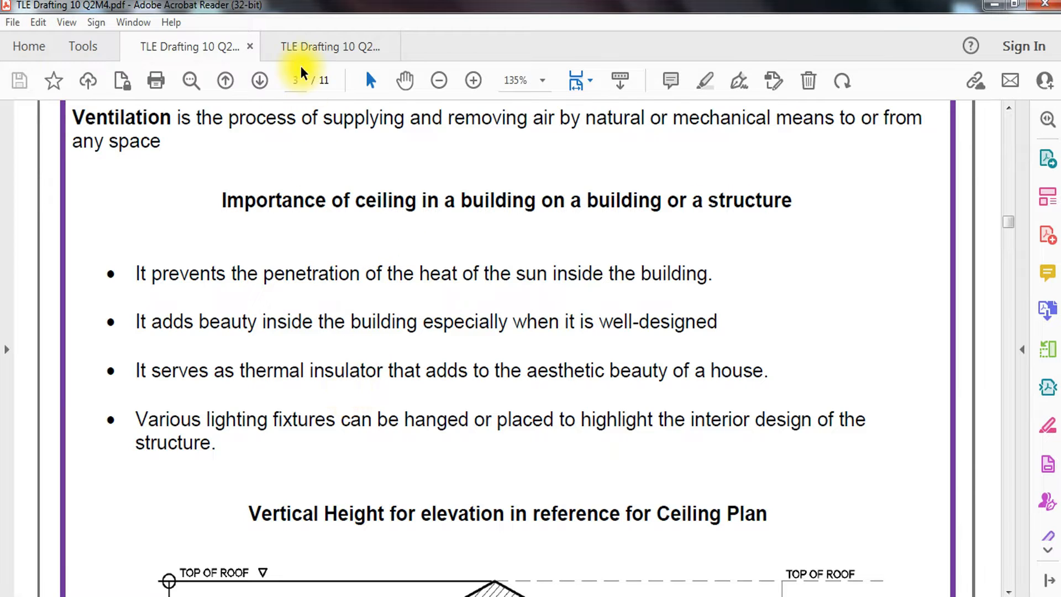
# Switch to the TLE Drafting 10 Q2M5 document and examine the ceiling symbols table and the important features shown in the ceiling plan
pyautogui.click(309, 44)
pyautogui.scroll(15, 589, 365)
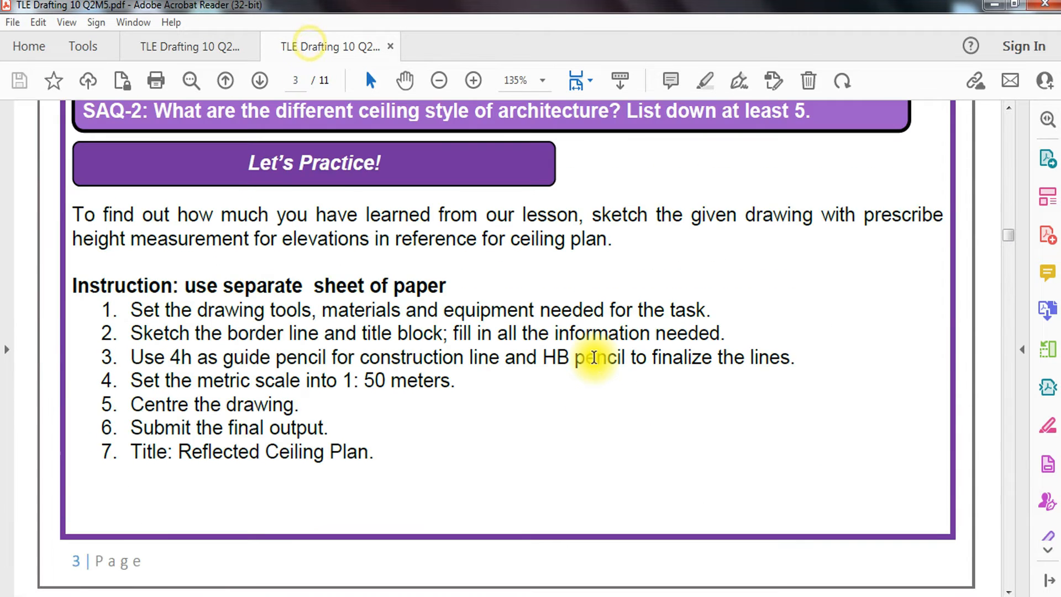
pyautogui.scroll(10, 596, 361)
pyautogui.scroll(-7, 595, 361)
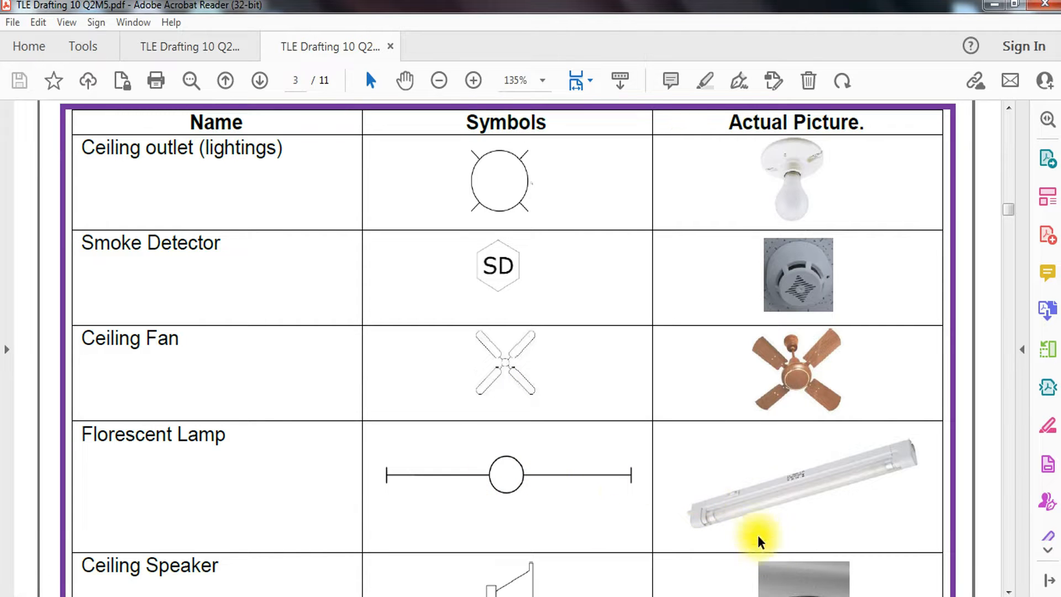
pyautogui.scroll(-3, 763, 492)
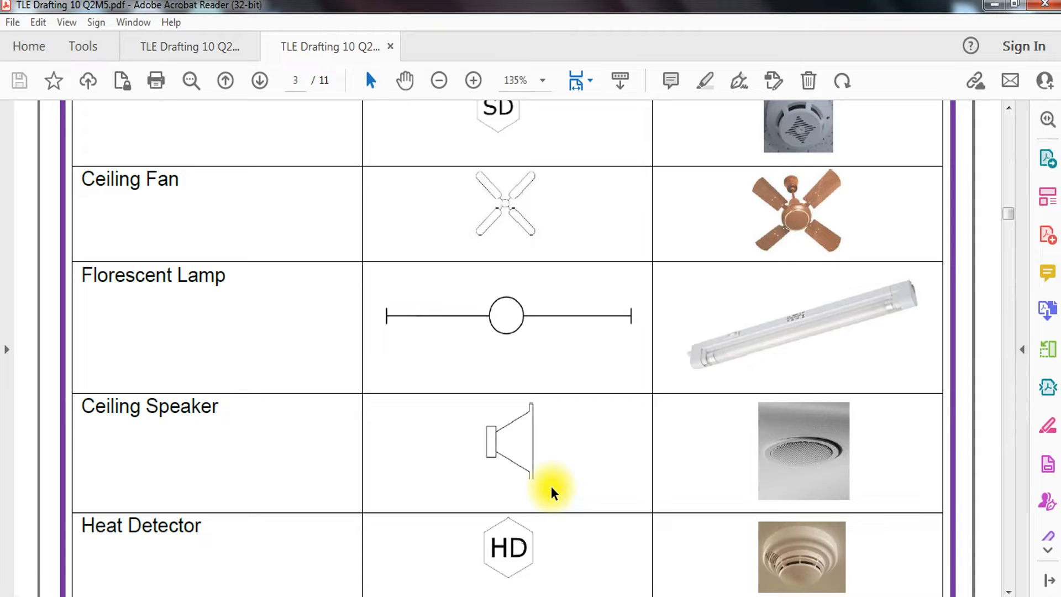
pyautogui.scroll(-3, 531, 492)
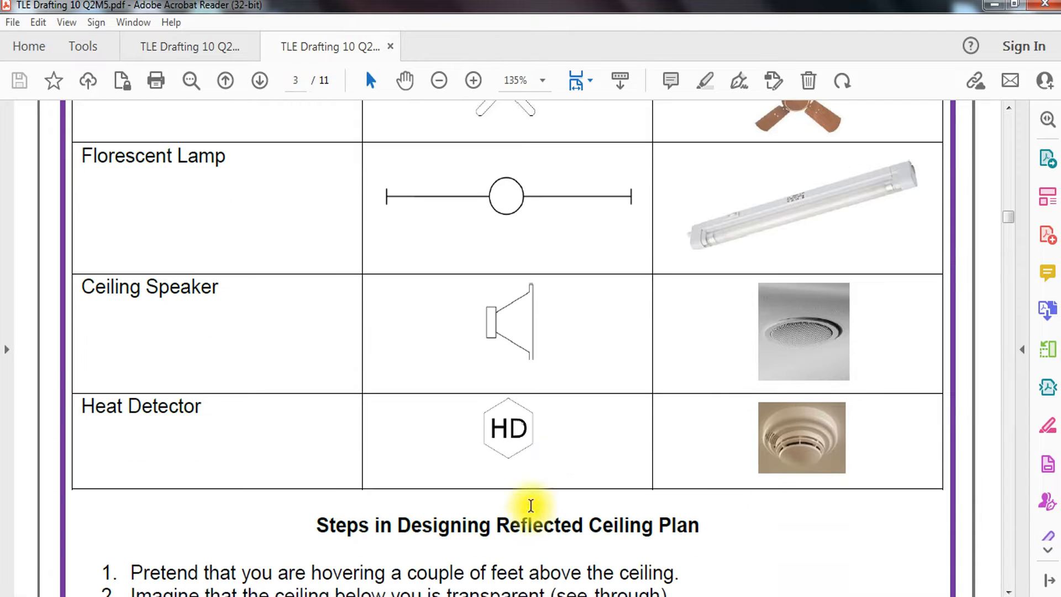
pyautogui.scroll(1, 525, 475)
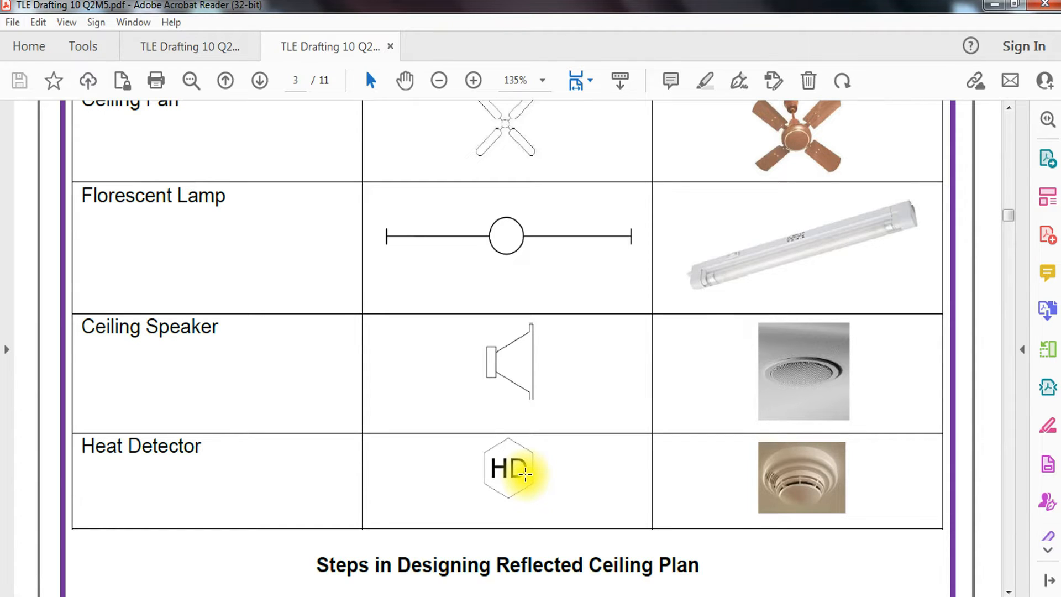
pyautogui.scroll(-1, 573, 465)
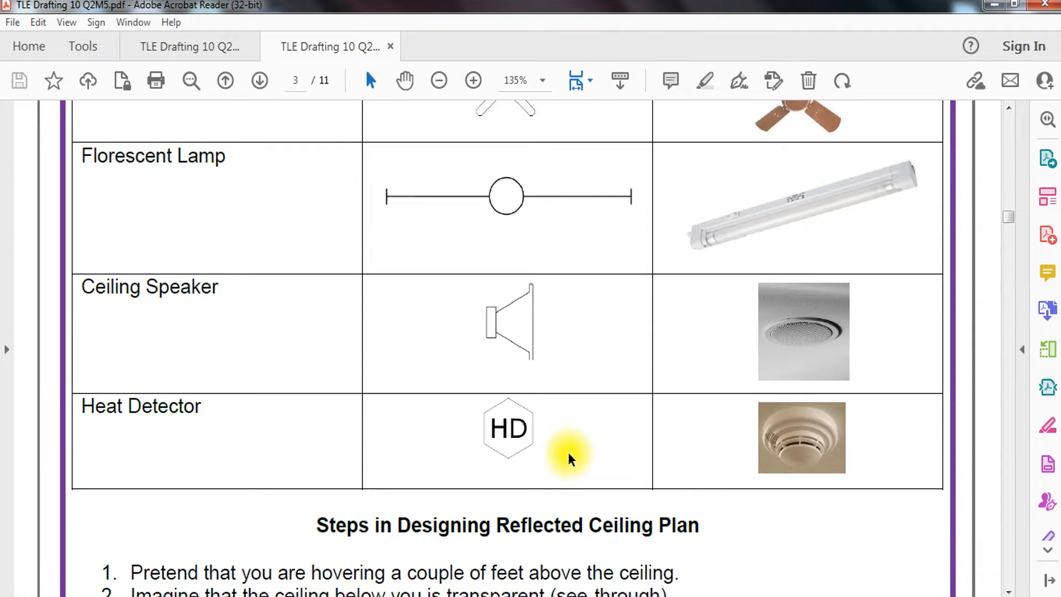
pyautogui.scroll(20, 563, 446)
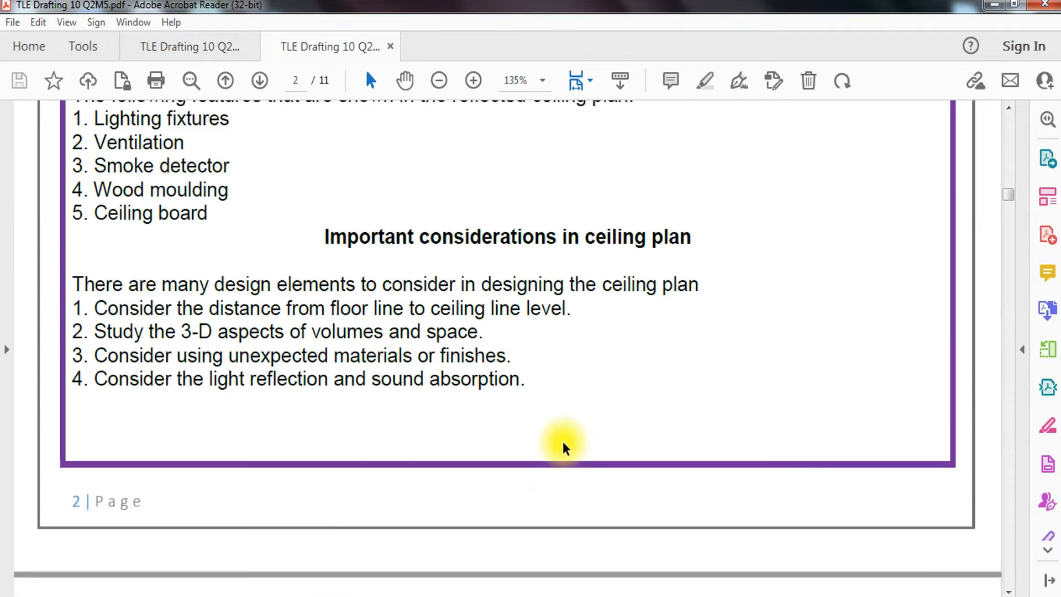
pyautogui.scroll(6, 563, 441)
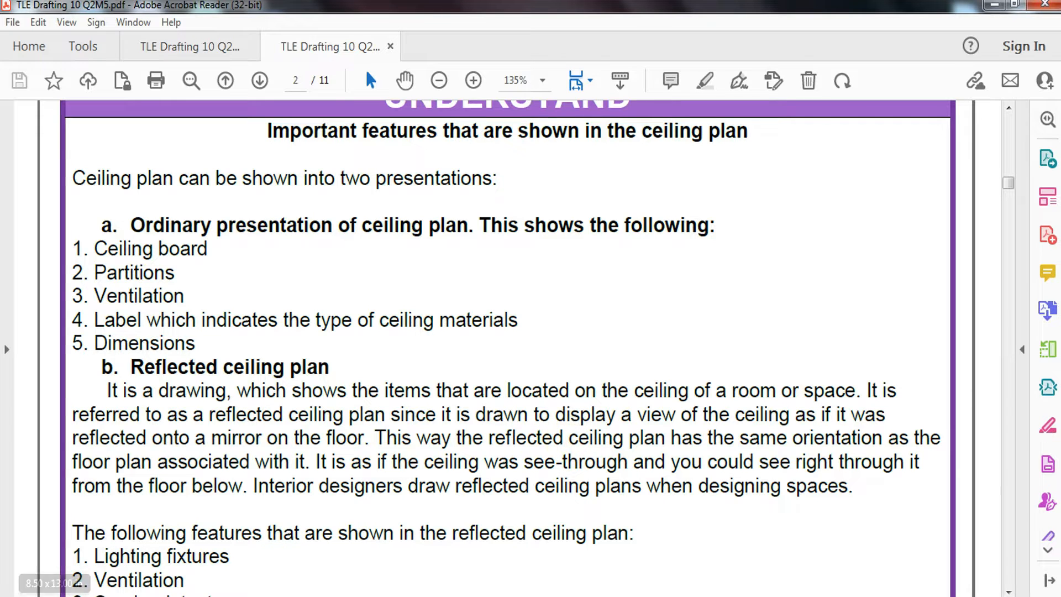
# Switch to the AutoCAD drawing, bring the center-line grid beside the roof plan into view, and make FINE LINES the current layer
pyautogui.moveTo(129, 596)
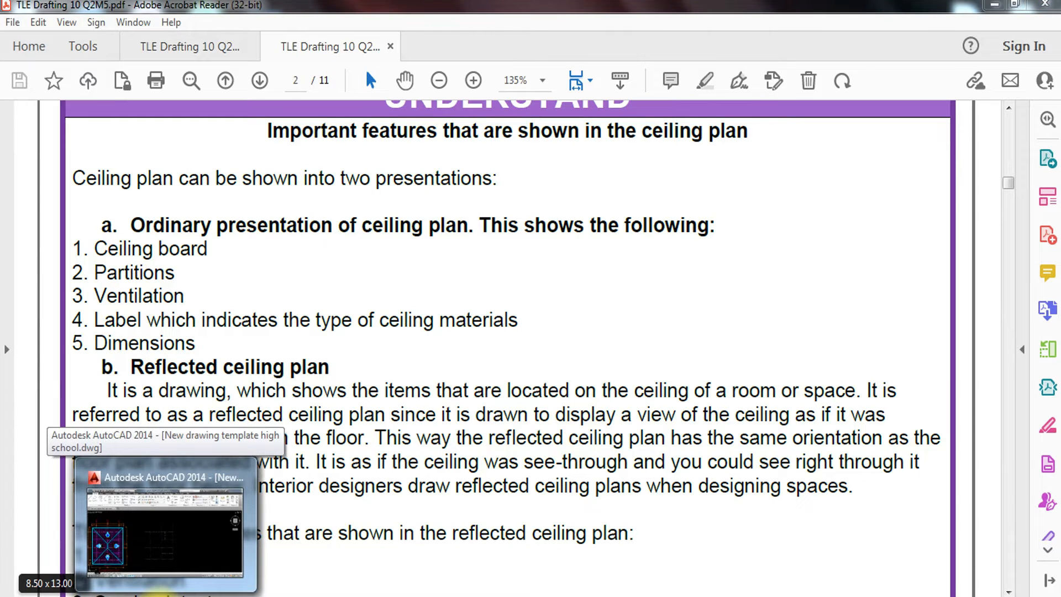
pyautogui.click(164, 531)
pyautogui.moveTo(505, 433)
pyautogui.mouseDown(button='middle')
pyautogui.moveTo(781, 383)
pyautogui.moveTo(681, 380)
pyautogui.moveTo(655, 363)
pyautogui.mouseUp(button='middle')
pyautogui.scroll(-2, 782, 384)
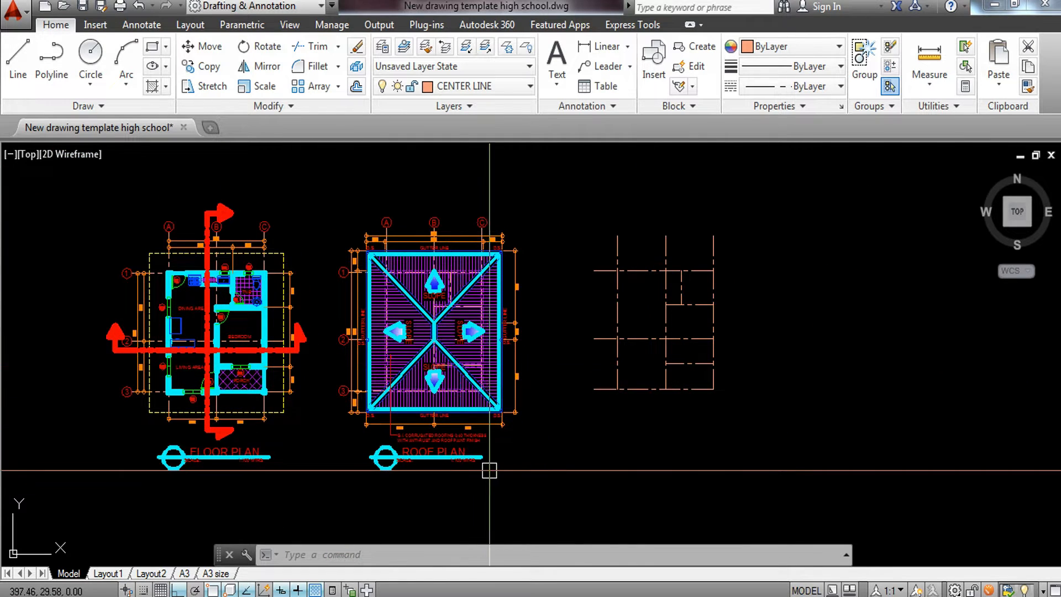
pyautogui.scroll(4, 600, 351)
pyautogui.moveTo(389, 309); pyautogui.dragTo(386, 289, button='middle')
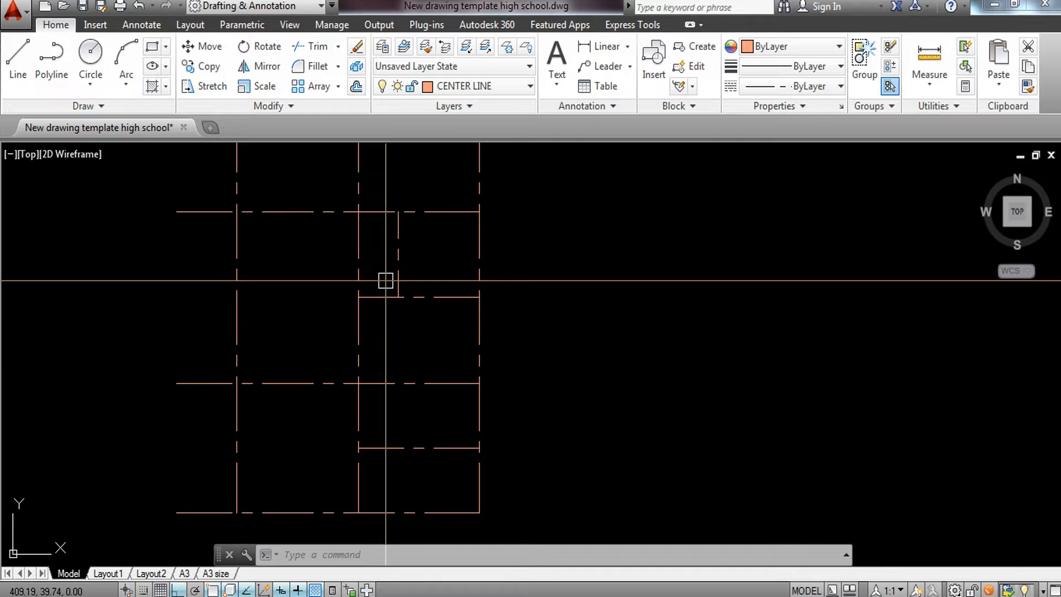
pyautogui.scroll(-3, 386, 281)
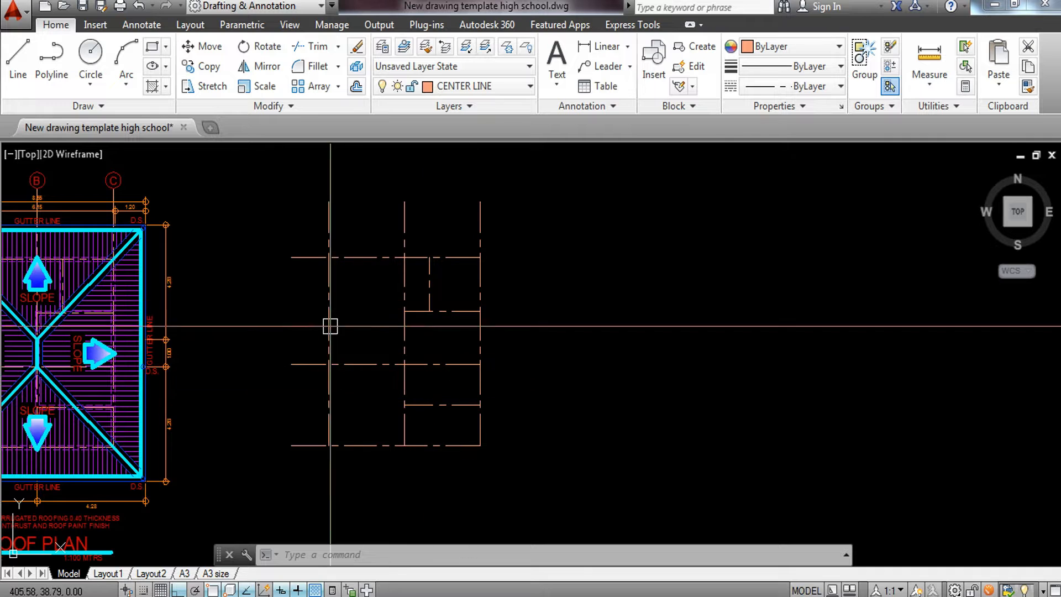
pyautogui.moveTo(356, 336); pyautogui.dragTo(373, 381, button='middle')
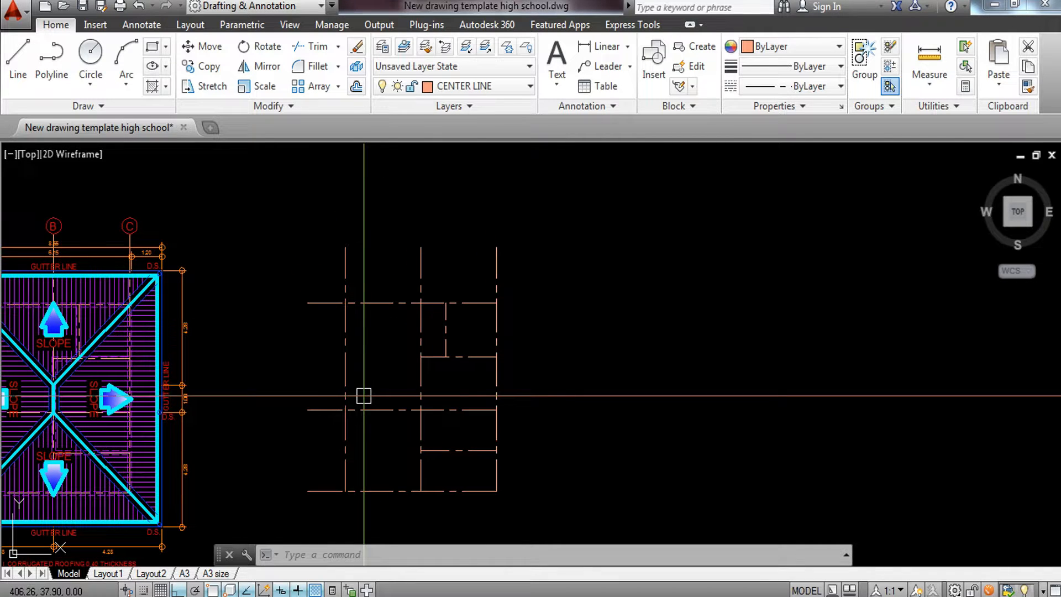
pyautogui.click(487, 85)
pyautogui.click(485, 266)
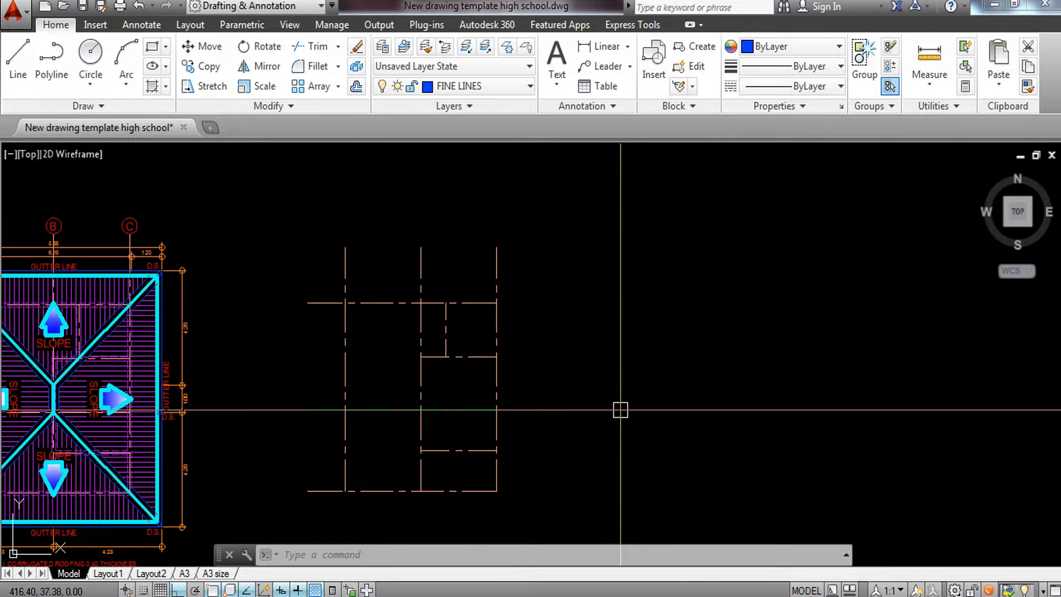
pyautogui.write('ml')
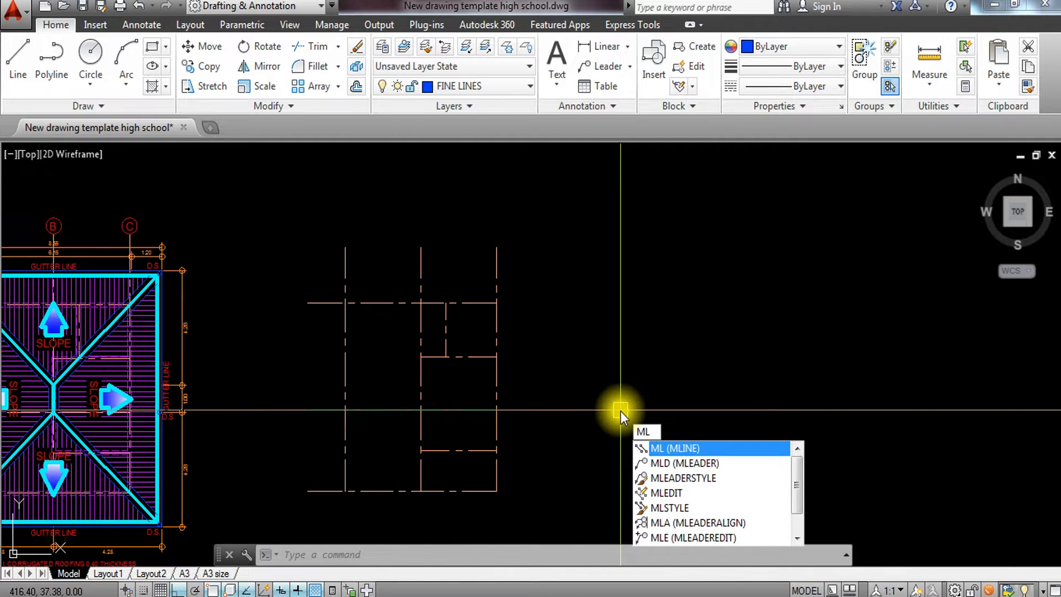
pyautogui.press('Return')
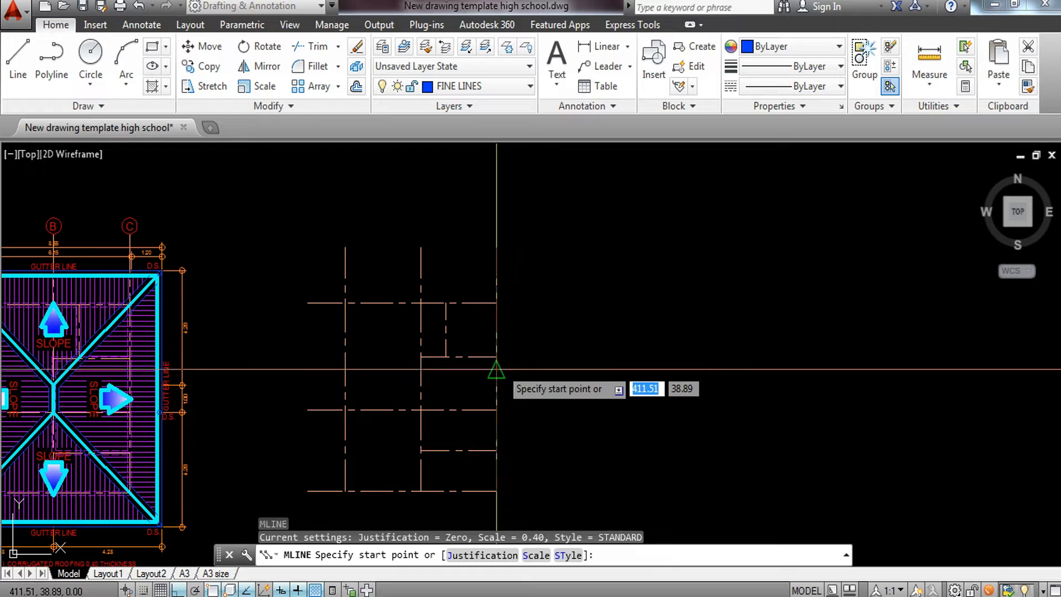
pyautogui.press('Escape')
# Start a multiline with its scale set to 0.15 and its justification set to Zero
pyautogui.write('ml')
pyautogui.press('Return')
pyautogui.write('s')
pyautogui.press('Return')
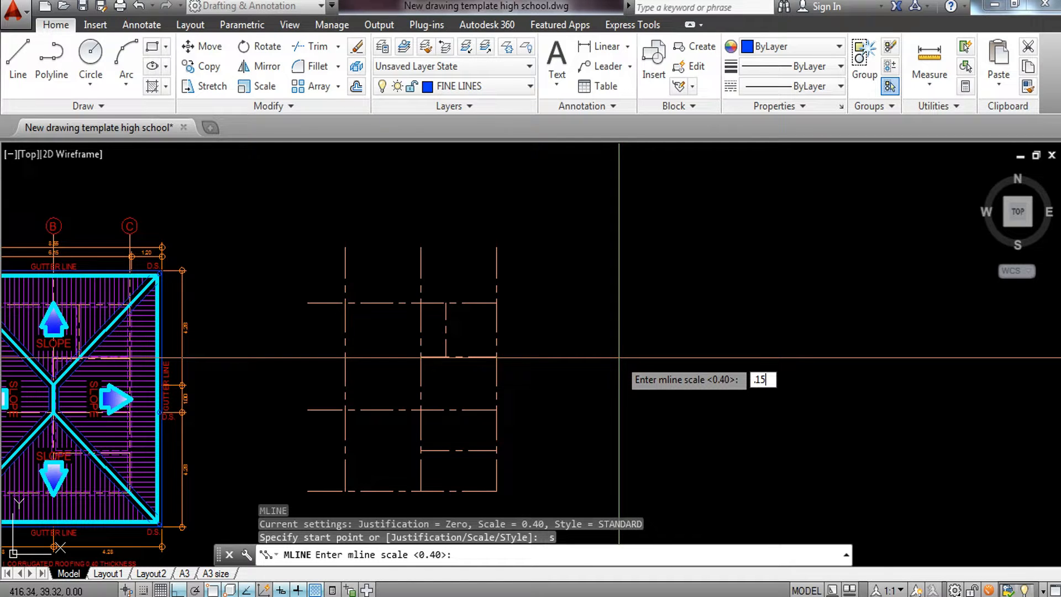
pyautogui.press('Return')
pyautogui.write('j')
pyautogui.press('Return')
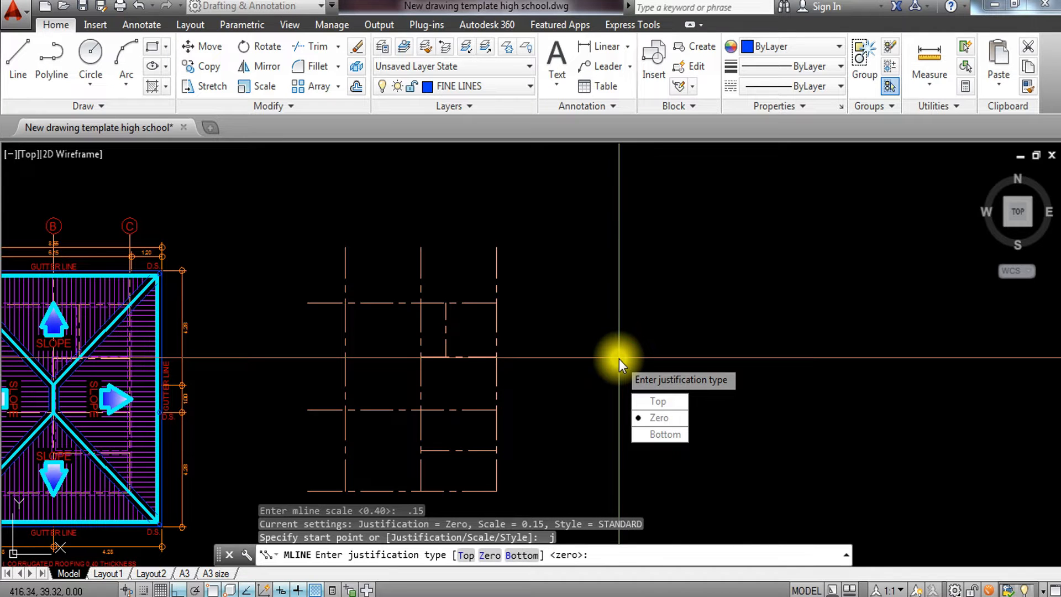
pyautogui.click(667, 423)
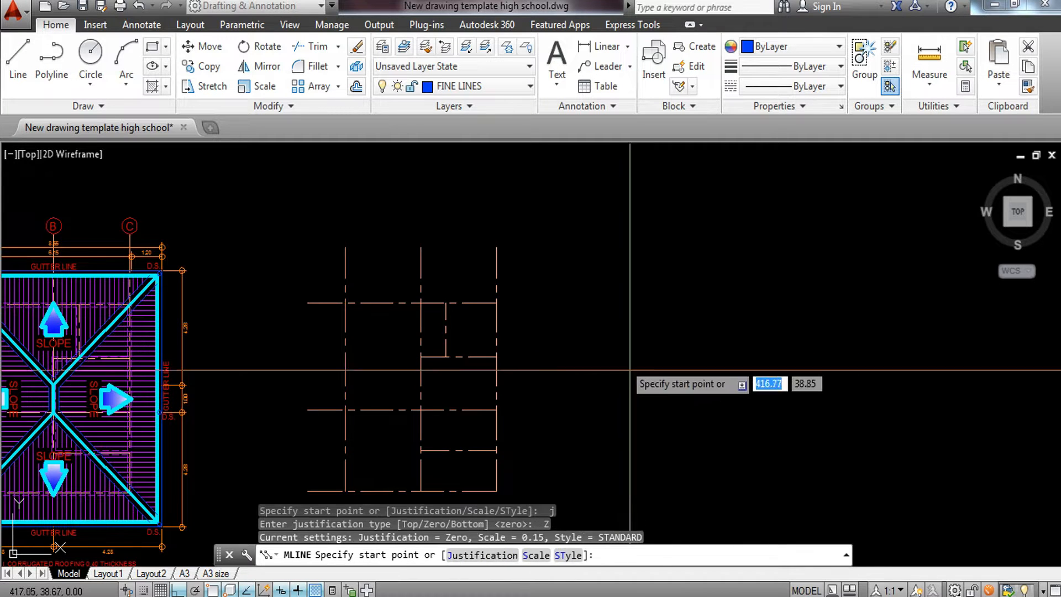
# Draw the outer wall as a closed multiline through the four corner intersections of the center-line grid
pyautogui.click(347, 303)
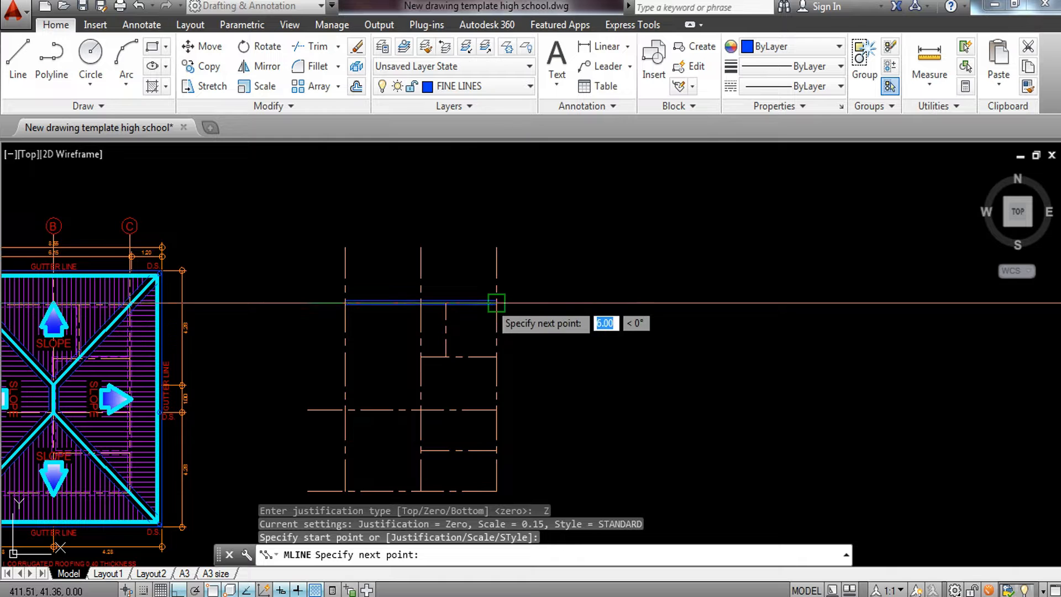
pyautogui.click(496, 303)
pyautogui.scroll(4, 483, 412)
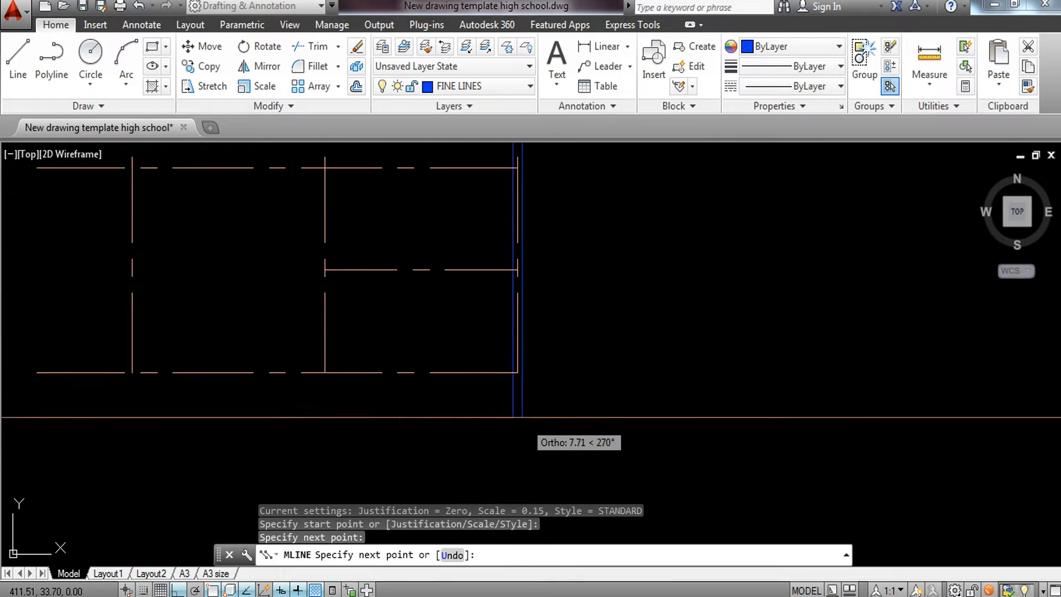
pyautogui.click(518, 373)
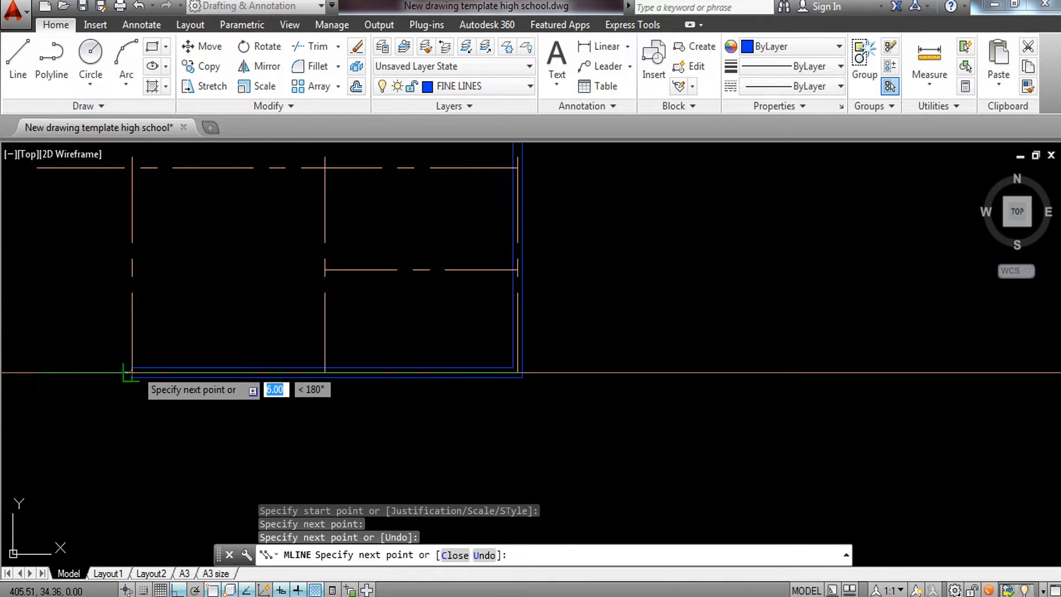
pyautogui.scroll(-2, 225, 298)
pyautogui.write('c')
pyautogui.press('Return')
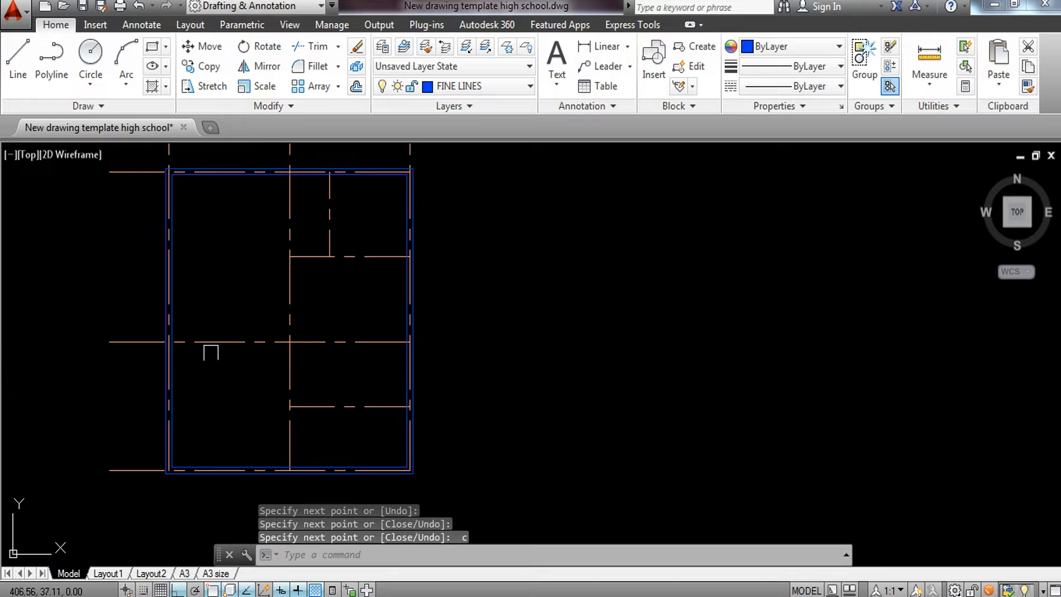
# Draw a multiline wall along the short vertical center line, from the upper outer wall down to the horizontal center line below it
pyautogui.moveTo(196, 271)
pyautogui.mouseDown(button='middle')
pyautogui.moveTo(403, 287)
pyautogui.moveTo(218, 285)
pyautogui.mouseUp(button='middle')
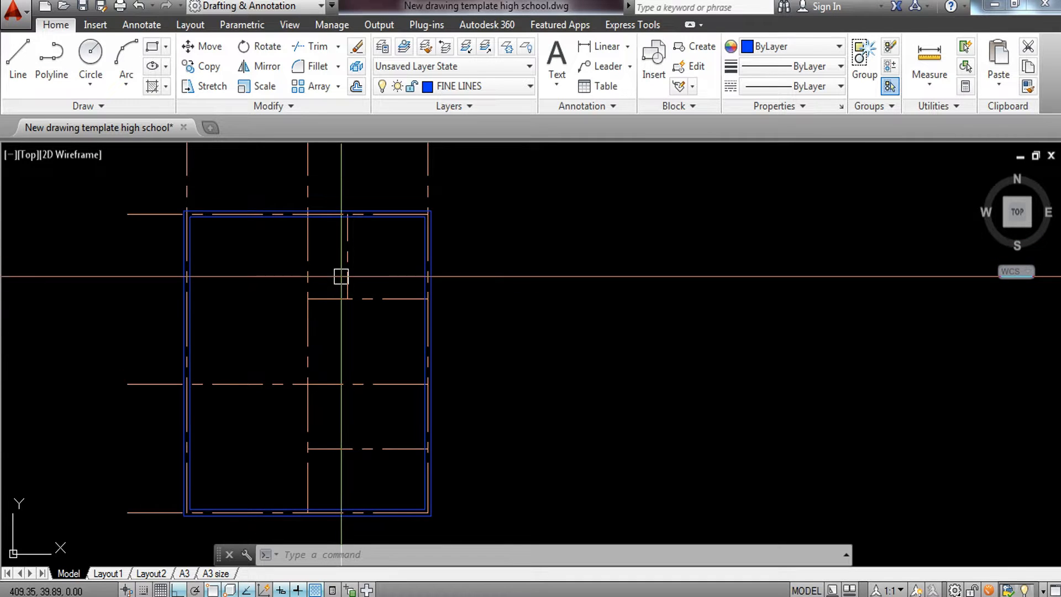
pyautogui.scroll(2, 352, 238)
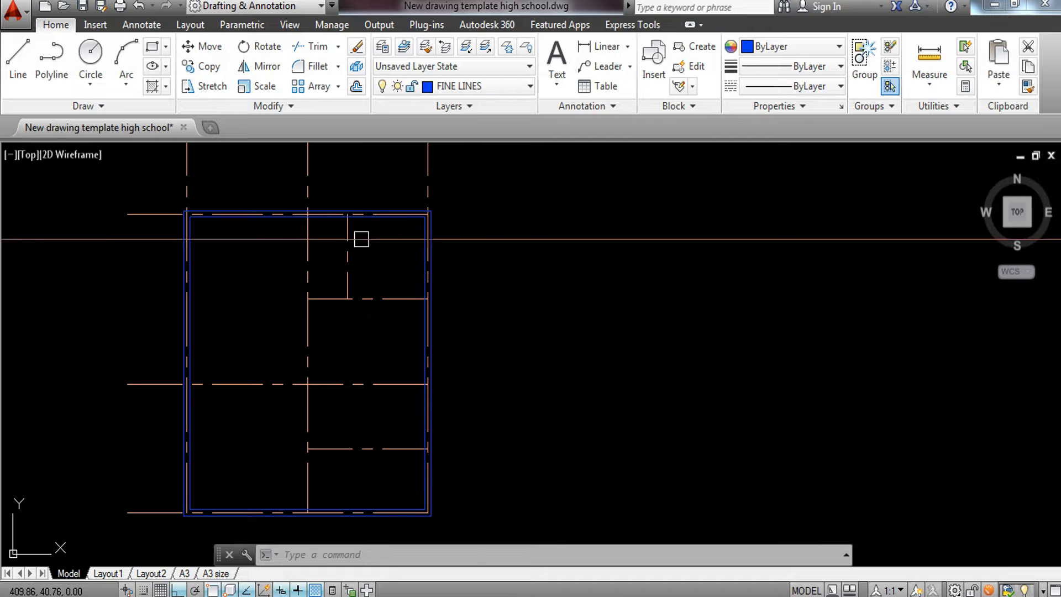
pyautogui.write('mline')
pyautogui.press('Return')
pyautogui.click(343, 205)
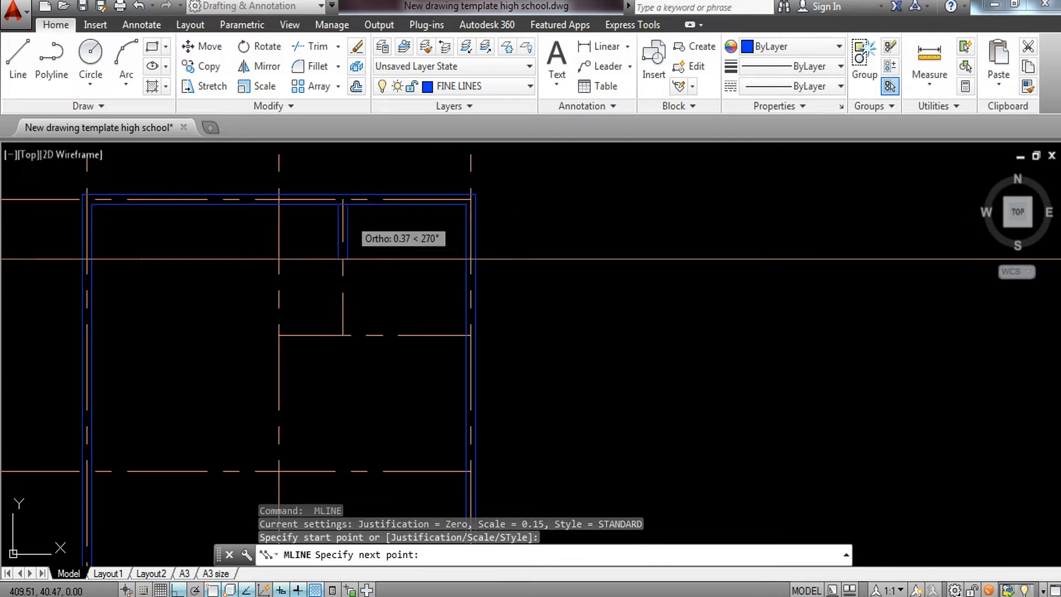
pyautogui.click(343, 336)
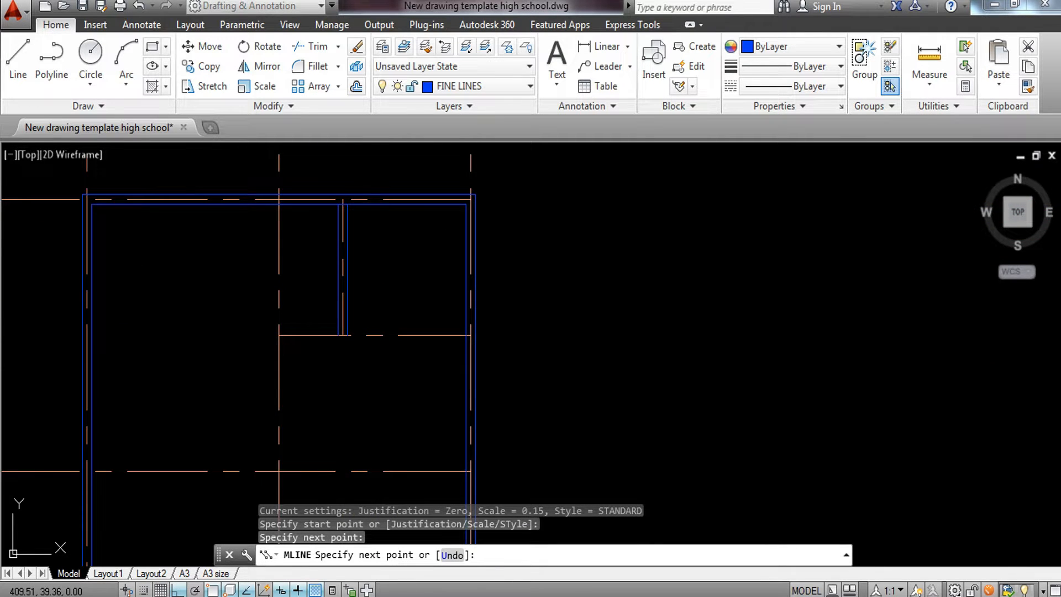
pyautogui.press('Escape')
# Draw an L-shaped multiline wall from the right outer wall along the upper room's center line to grid line two, then down to the lower outer wall
pyautogui.scroll(3, 467, 331)
pyautogui.press('Return')
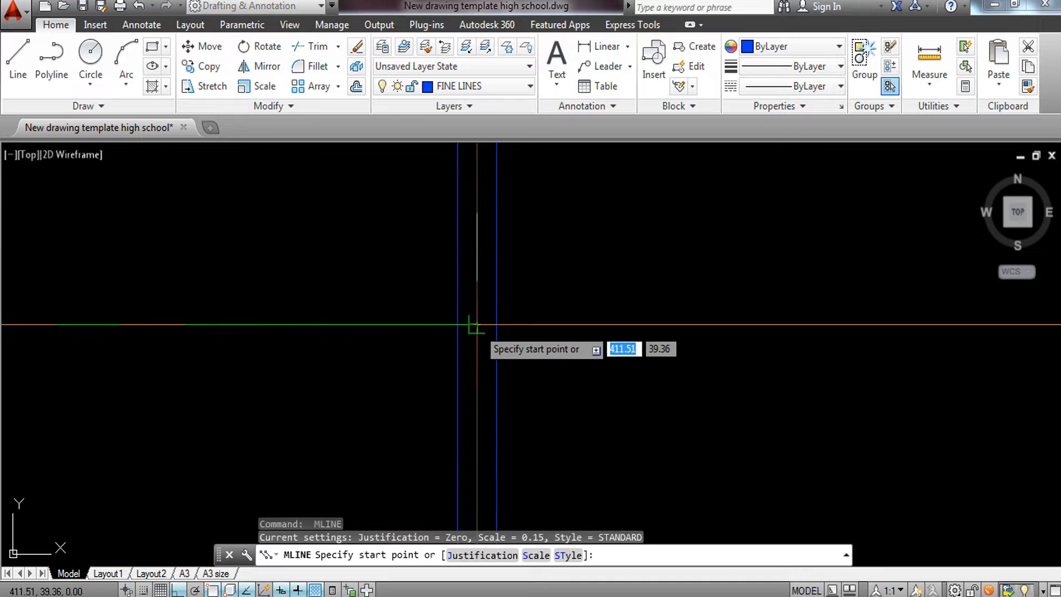
pyautogui.click(477, 325)
pyautogui.scroll(-5, 477, 325)
pyautogui.click(287, 325)
pyautogui.moveTo(283, 440); pyautogui.dragTo(301, 217, button='middle')
pyautogui.scroll(3, 317, 399)
pyautogui.moveTo(286, 459); pyautogui.dragTo(268, 380, button='middle')
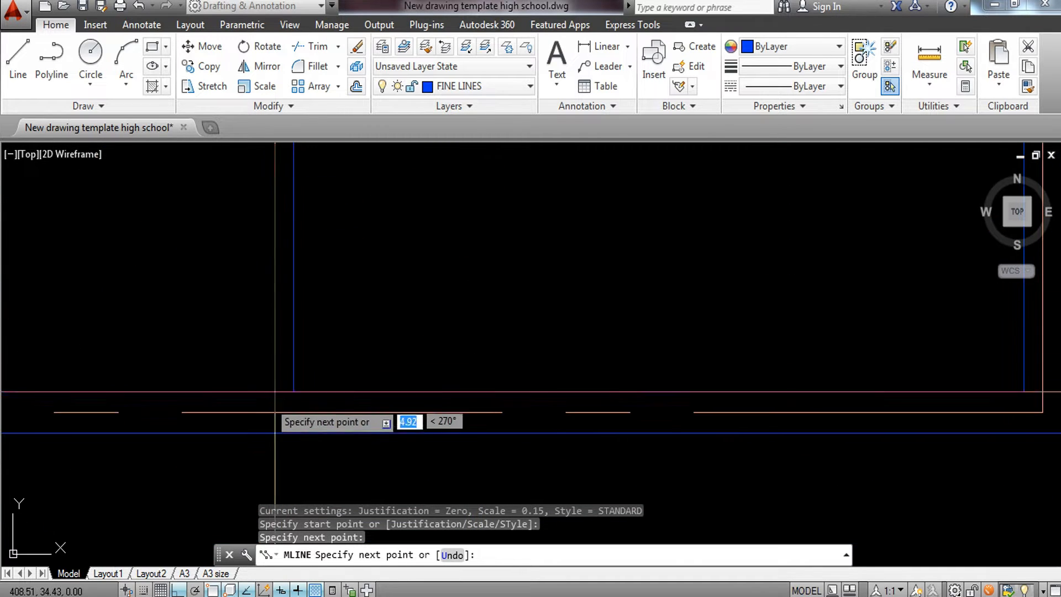
pyautogui.click(267, 385)
pyautogui.press('Escape')
# Draw a horizontal multiline wall along the lower short center line, between the middle wall and the right outer wall
pyautogui.moveTo(338, 334); pyautogui.dragTo(299, 507, button='middle')
pyautogui.press('Return')
pyautogui.click(236, 317)
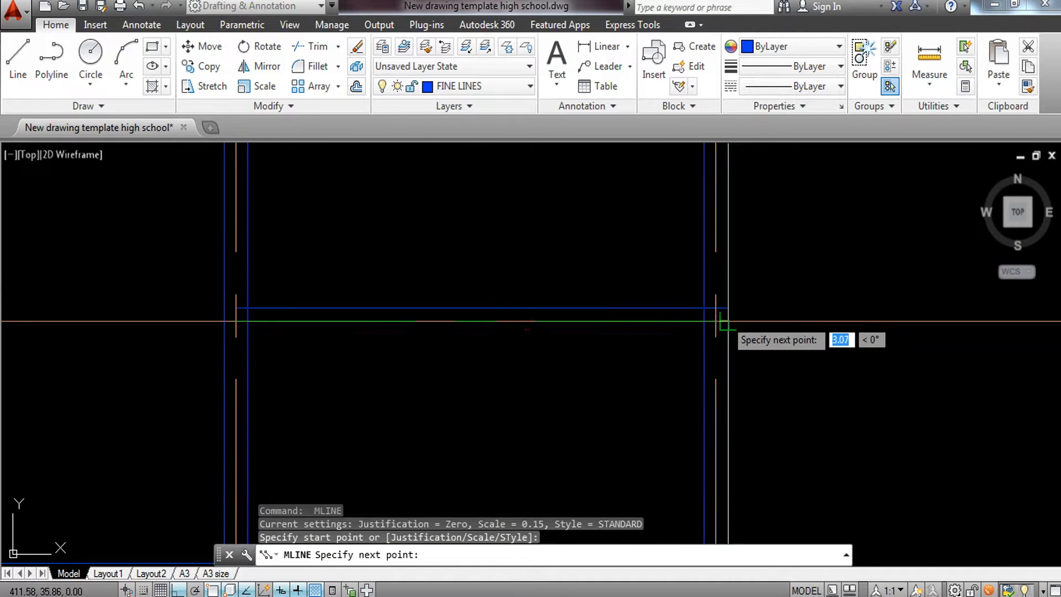
pyautogui.click(716, 321)
pyautogui.press('Escape')
# Explode all the wall multilines into separate lines
pyautogui.scroll(-3, 540, 310)
pyautogui.moveTo(540, 310); pyautogui.dragTo(481, 374, button='middle')
pyautogui.scroll(-2, 483, 354)
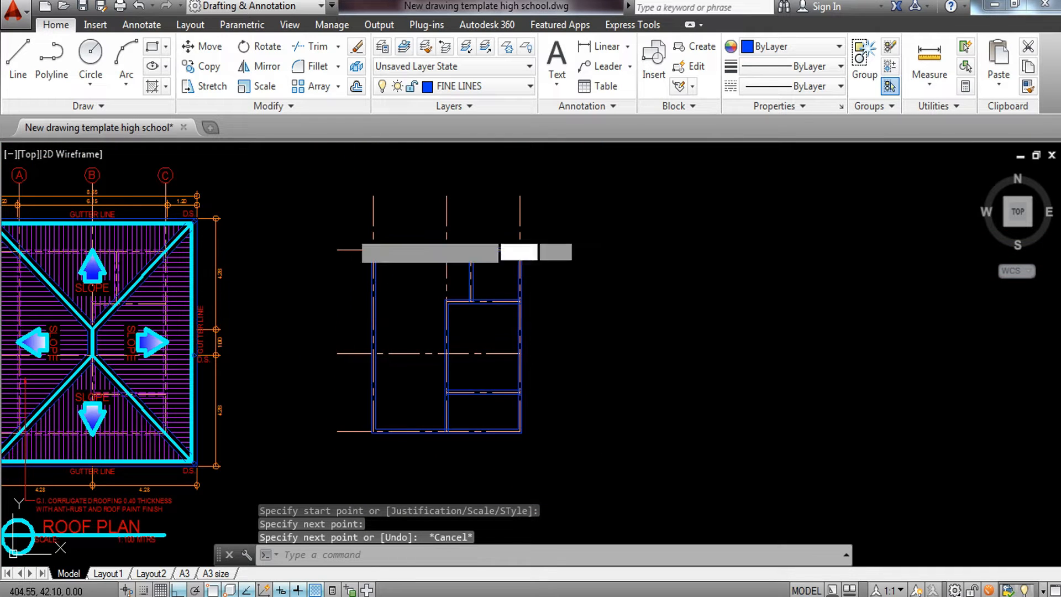
pyautogui.click(350, 231)
pyautogui.click(569, 462)
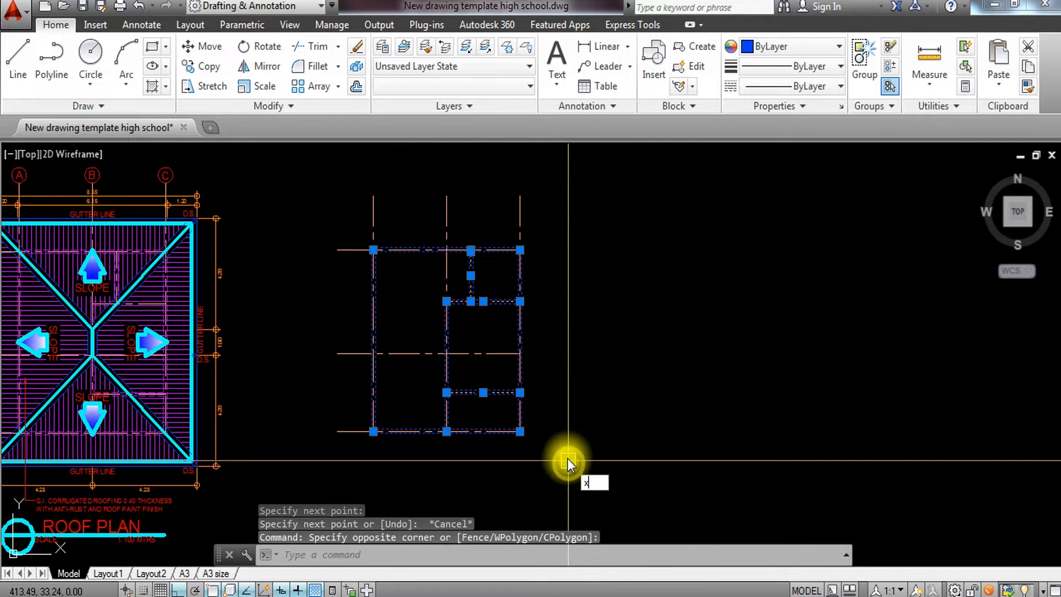
pyautogui.press('Return')
# Trim the overlapping wall lines where the short vertical partition and the upper horizontal partition meet the other walls
pyautogui.scroll(4, 453, 337)
pyautogui.write('tr')
pyautogui.press('Return')
pyautogui.press('Return')
pyautogui.scroll(8, 480, 345)
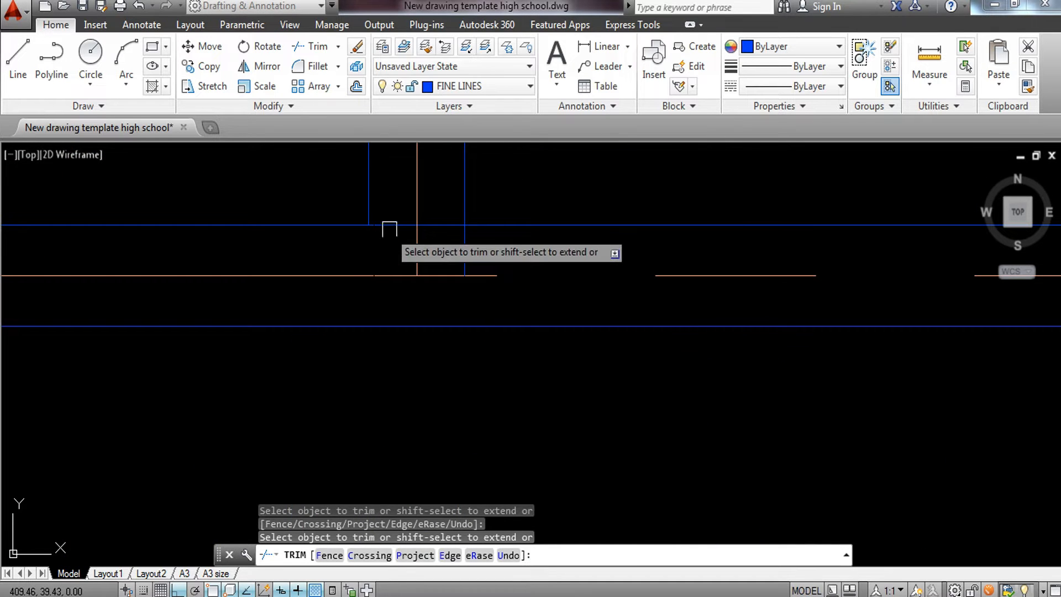
pyautogui.scroll(-8, 463, 246)
pyautogui.moveTo(463, 246); pyautogui.dragTo(483, 342, button='middle')
pyautogui.scroll(5, 484, 342)
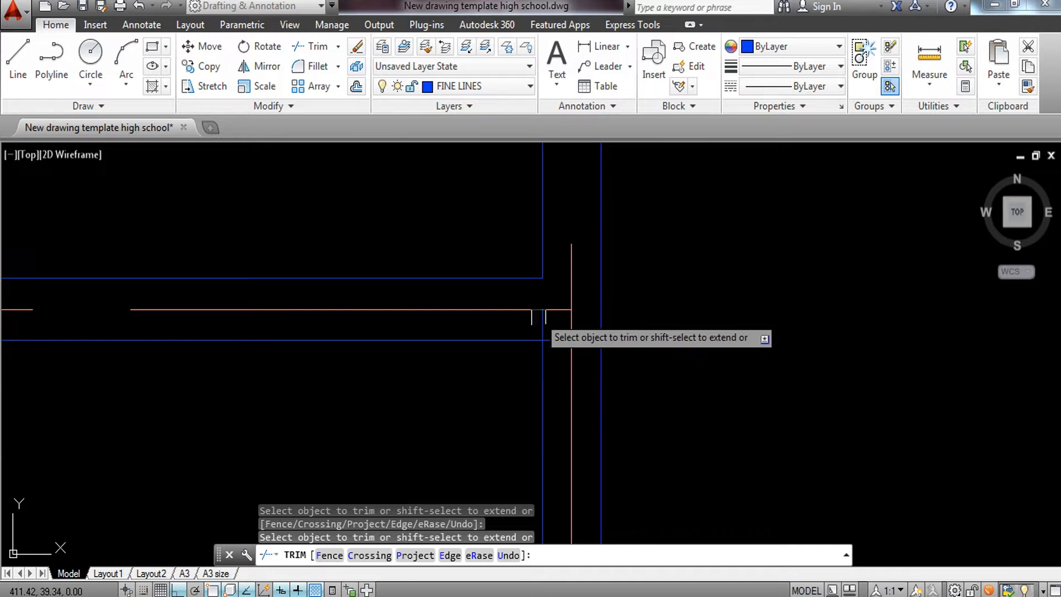
pyautogui.scroll(-3, 558, 341)
pyautogui.scroll(3, 330, 358)
pyautogui.scroll(-4, 350, 363)
# Trim the overlapping wall lines at both ends of the lower horizontal partition
pyautogui.scroll(5, 372, 484)
pyautogui.click(316, 328)
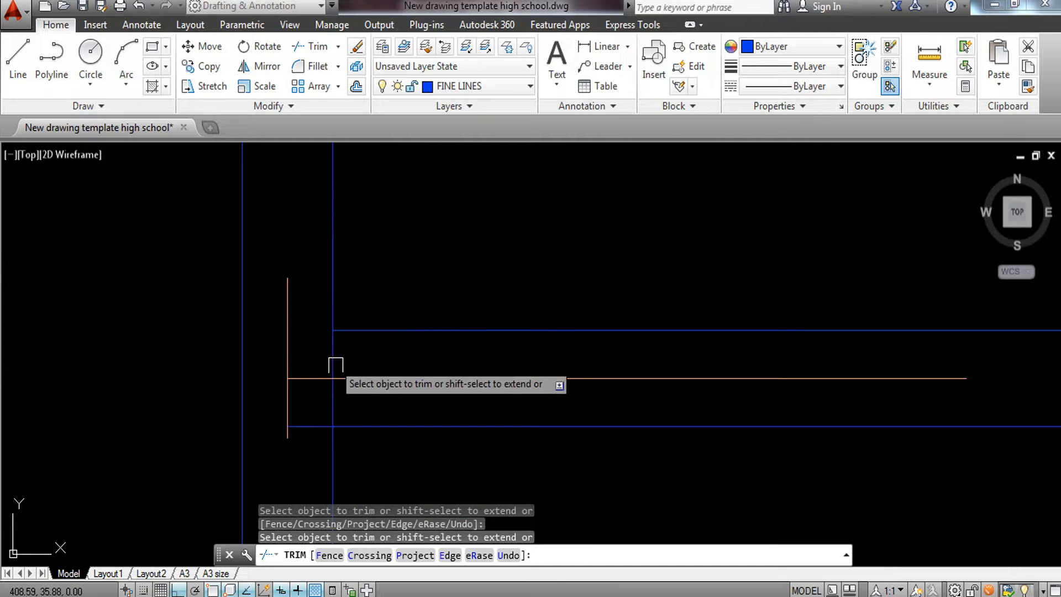
pyautogui.click(332, 398)
pyautogui.click(312, 424)
pyautogui.scroll(-3, 569, 420)
pyautogui.scroll(3, 549, 356)
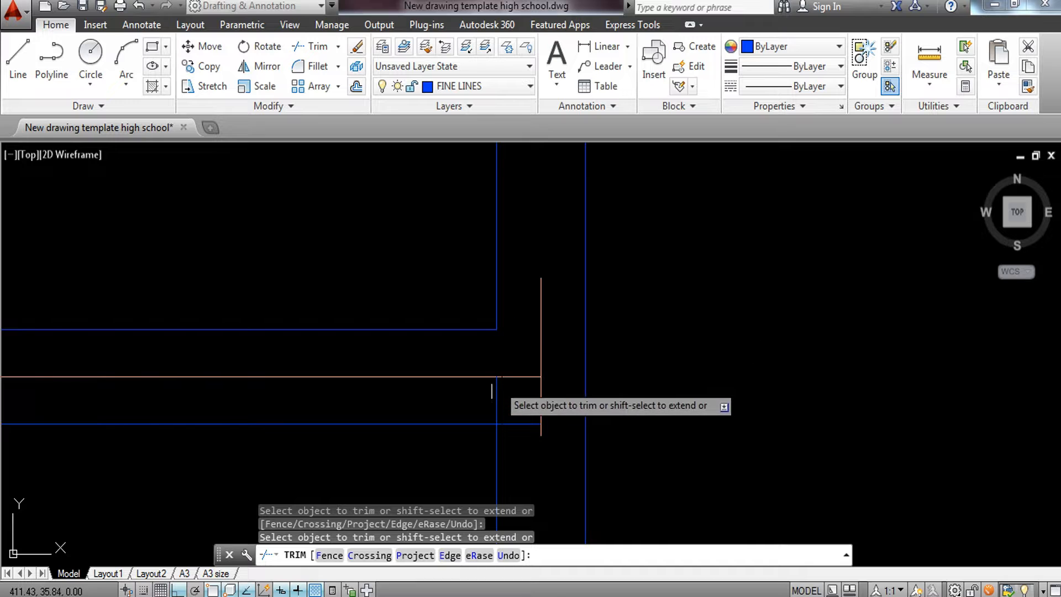
pyautogui.click(506, 412)
pyautogui.scroll(-3, 524, 400)
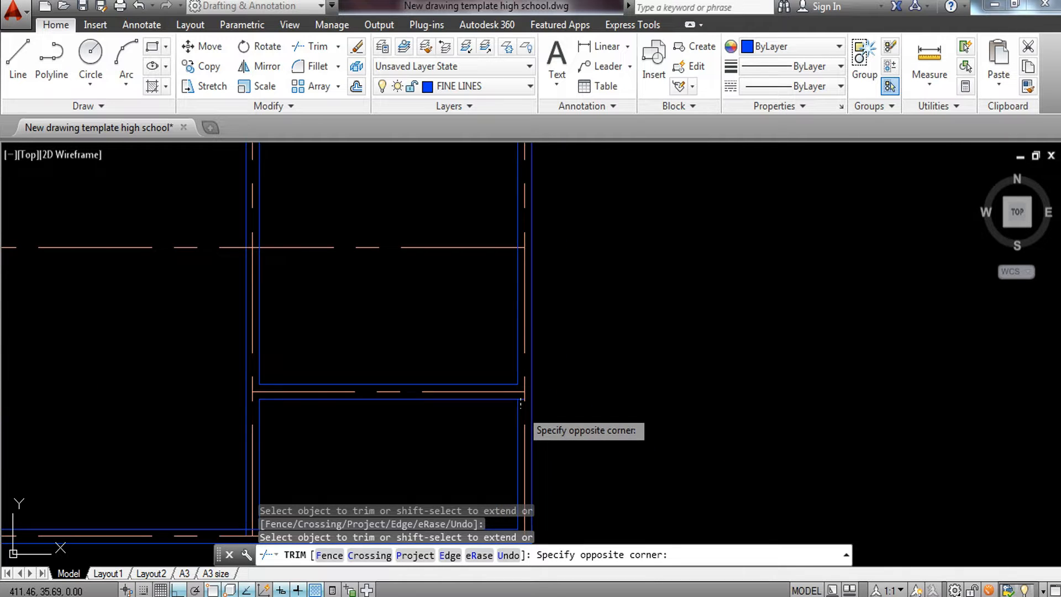
pyautogui.scroll(3, 520, 405)
pyautogui.click(513, 406)
# Trim the wall lines where the middle vertical partition meets the lower outer wall
pyautogui.scroll(-3, 442, 420)
pyautogui.scroll(3, 404, 429)
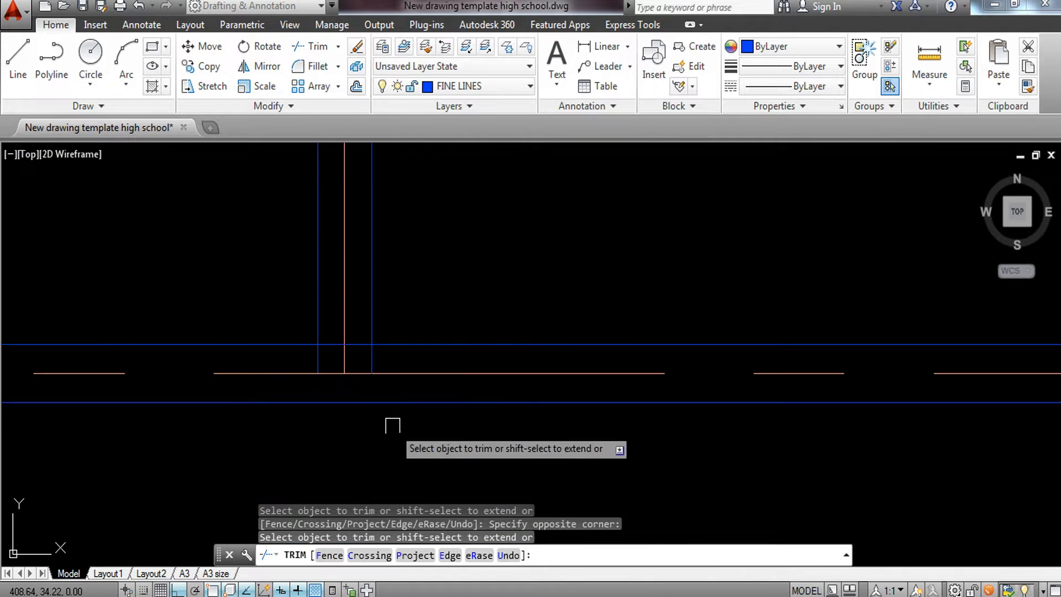
pyautogui.click(329, 345)
pyautogui.click(372, 355)
pyautogui.scroll(-6, 372, 354)
pyautogui.moveTo(436, 283); pyautogui.dragTo(448, 407, button='middle')
pyautogui.press('Escape')
# Draw a rectangle tracing the outside face of the outer walls from corner to corner
pyautogui.scroll(-3, 446, 382)
pyautogui.moveTo(439, 343); pyautogui.dragTo(440, 366, button='middle')
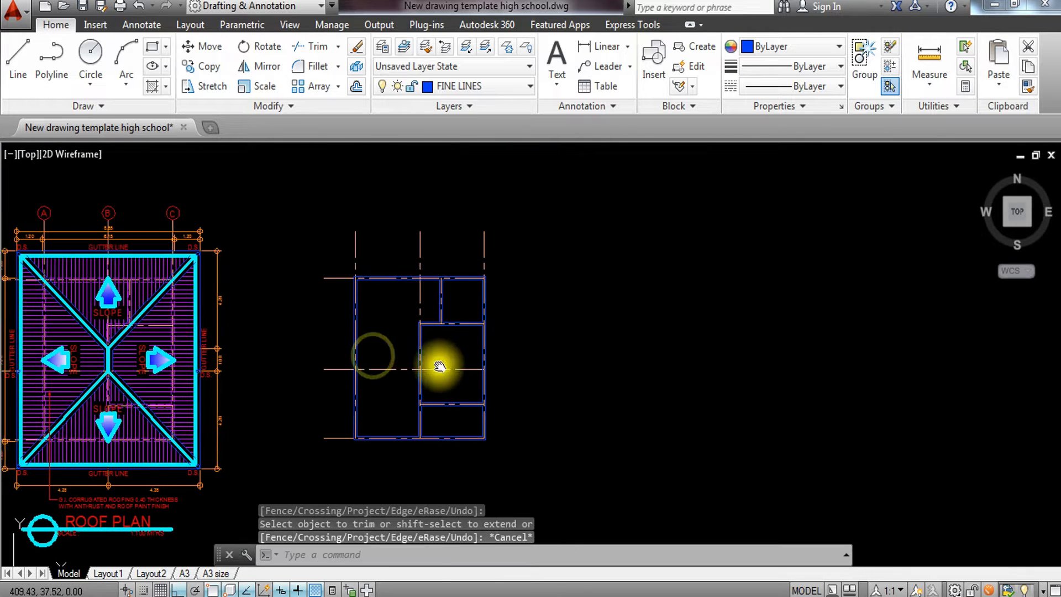
pyautogui.scroll(2, 421, 322)
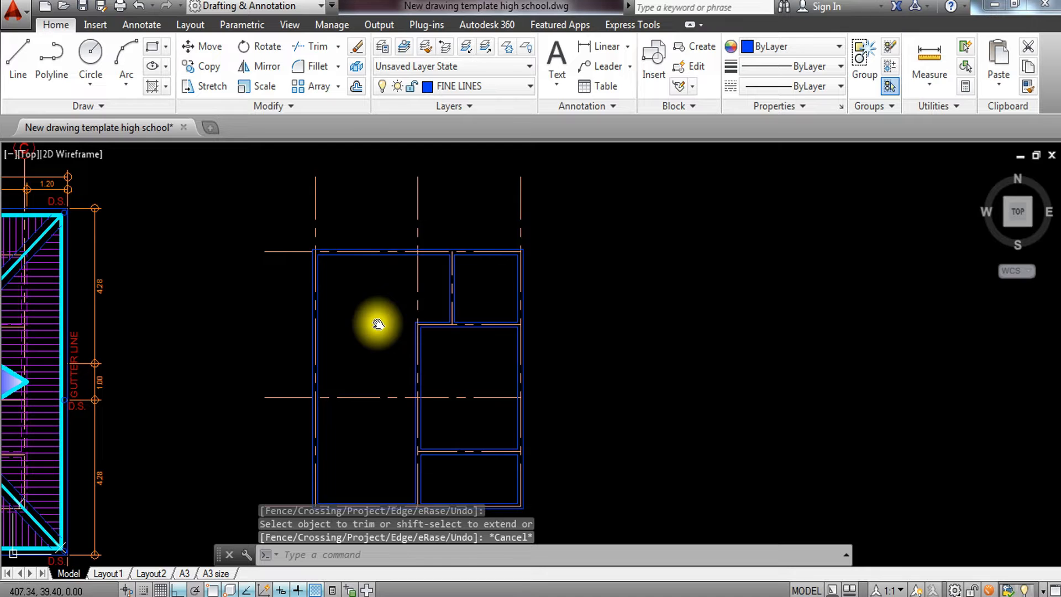
pyautogui.moveTo(378, 324); pyautogui.dragTo(393, 290, button='middle')
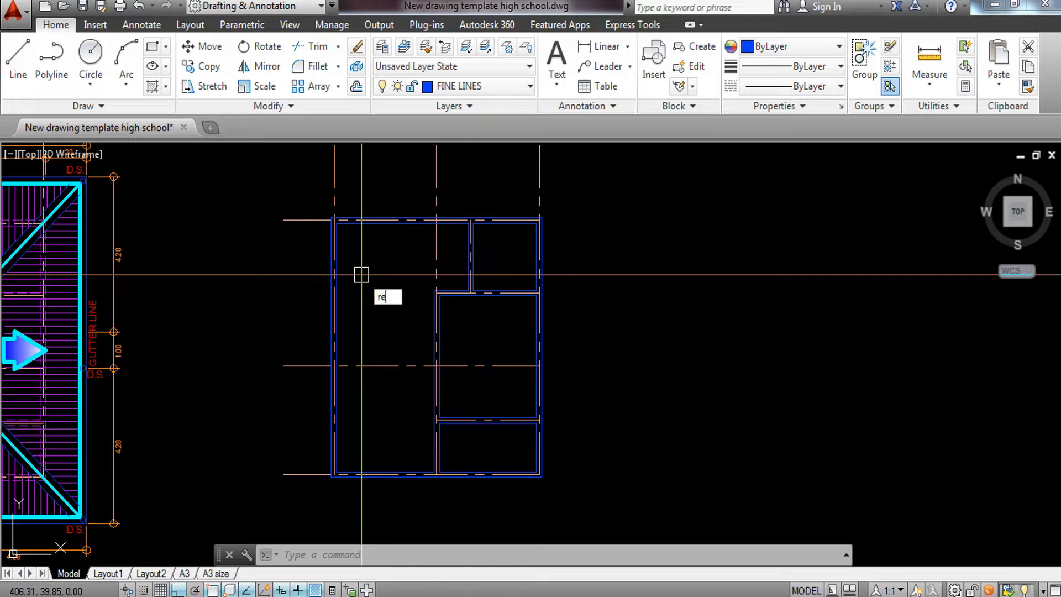
pyautogui.press('Return')
pyautogui.scroll(5, 381, 255)
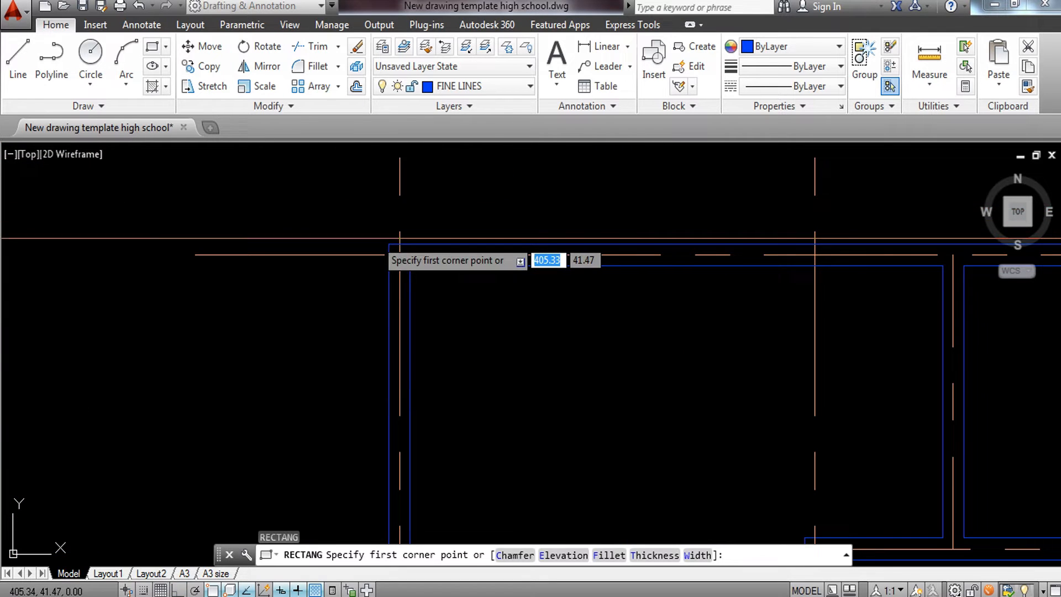
pyautogui.scroll(-5, 387, 241)
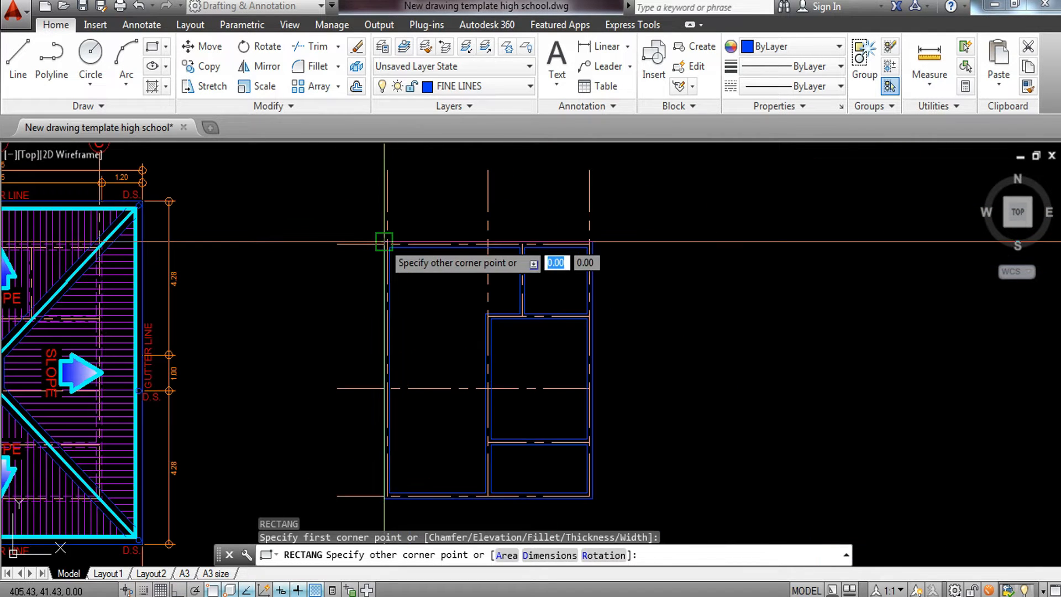
pyautogui.click(385, 238)
pyautogui.scroll(5, 594, 503)
pyautogui.press('Escape')
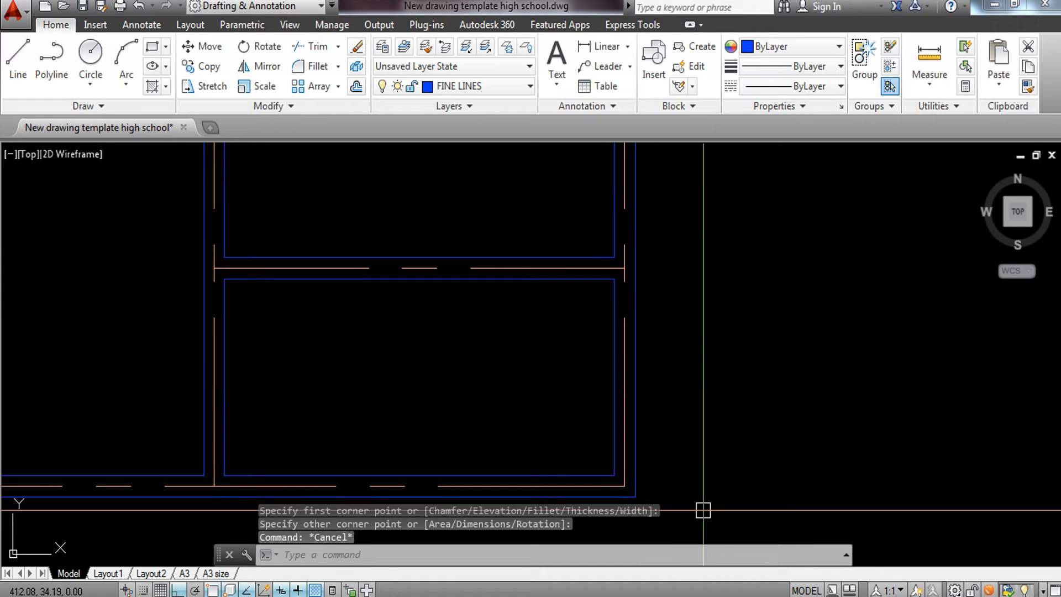
# Offset the rectangle on the outer wall face outward by 1.2 to form the eave line
pyautogui.write('o')
pyautogui.press('Return')
pyautogui.write('1')
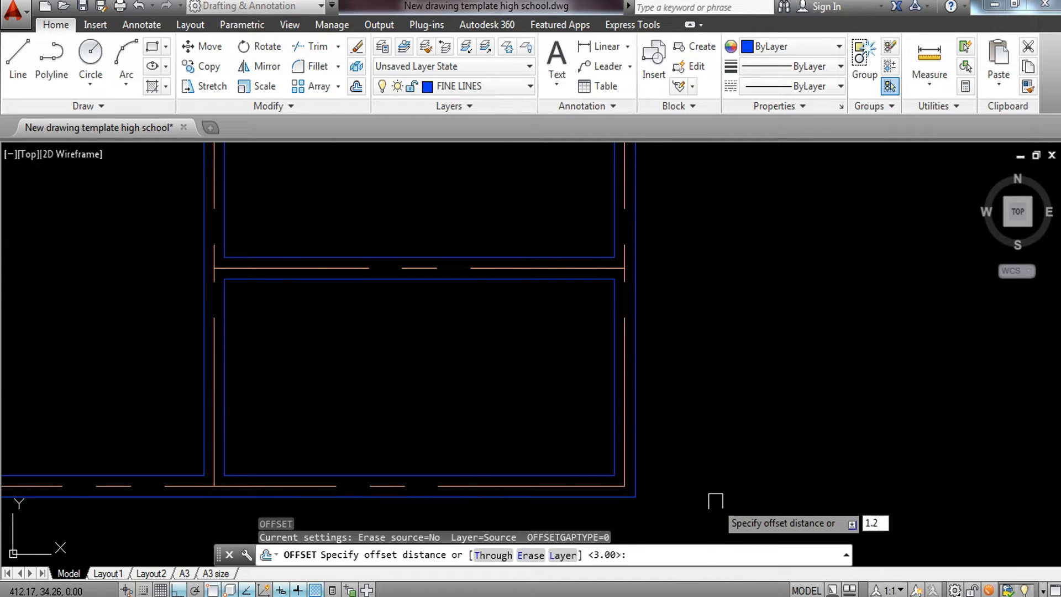
pyautogui.write('.2')
pyautogui.press('Return')
pyautogui.click(642, 466)
pyautogui.click(711, 467)
pyautogui.scroll(-5, 779, 453)
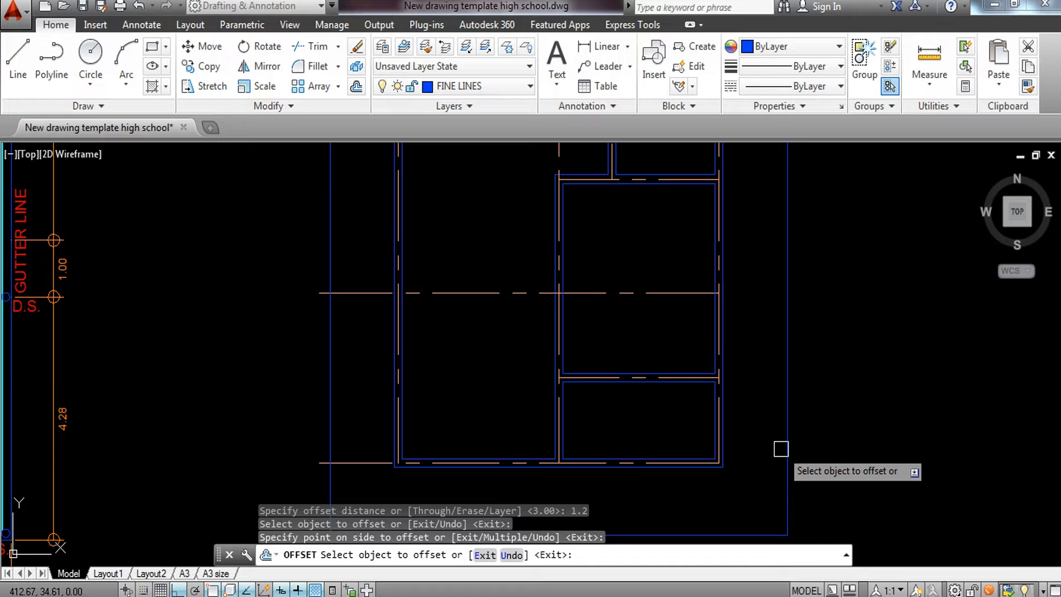
pyautogui.press('Escape')
pyautogui.press('Escape')
pyautogui.press('Escape')
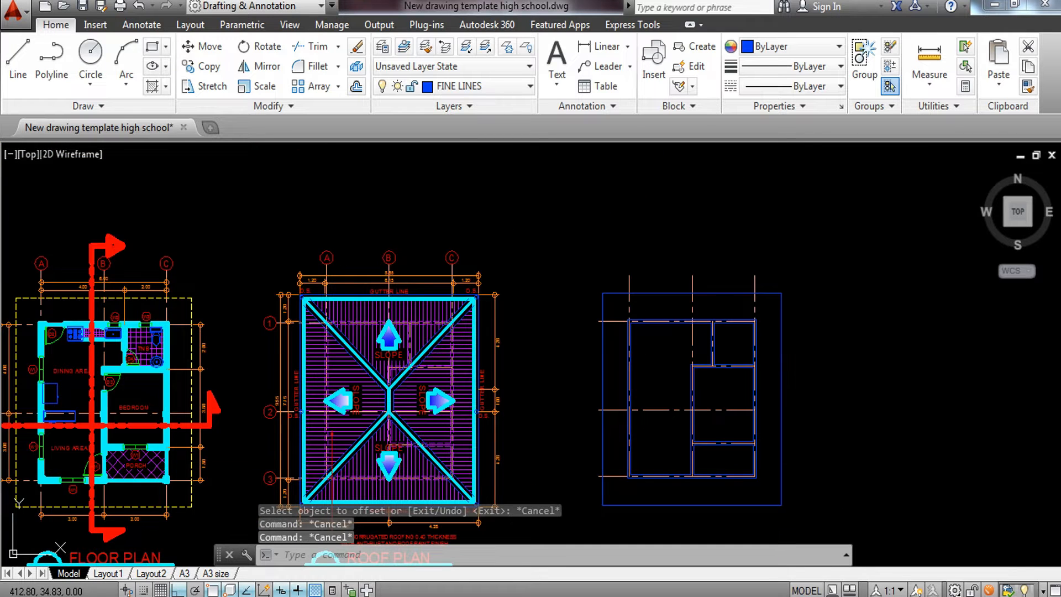
pyautogui.moveTo(755, 478); pyautogui.dragTo(559, 438, button='middle')
pyautogui.scroll(3, 570, 447)
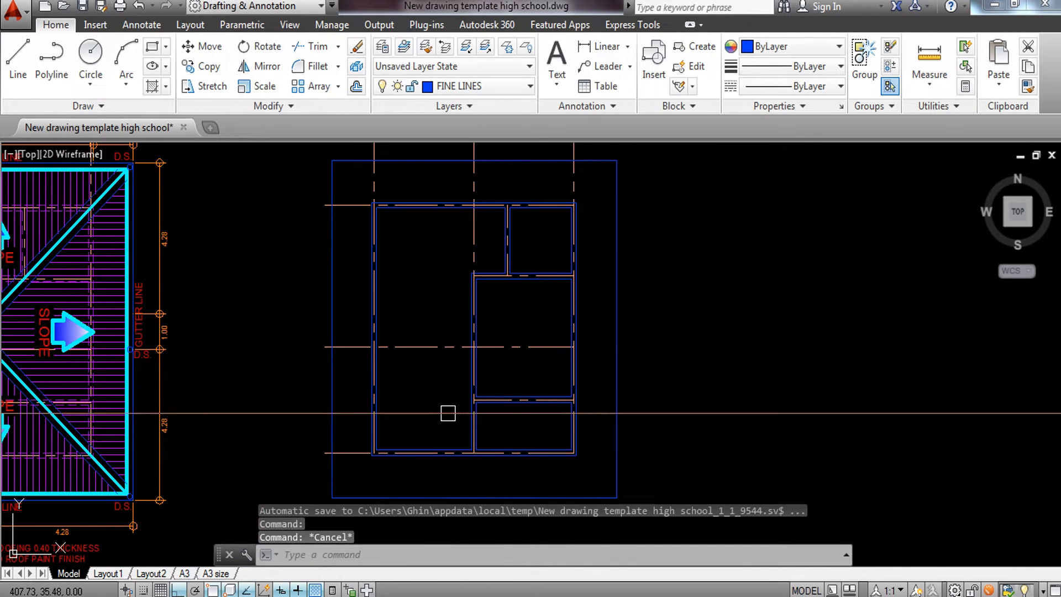
pyautogui.moveTo(467, 419); pyautogui.dragTo(471, 442, button='middle')
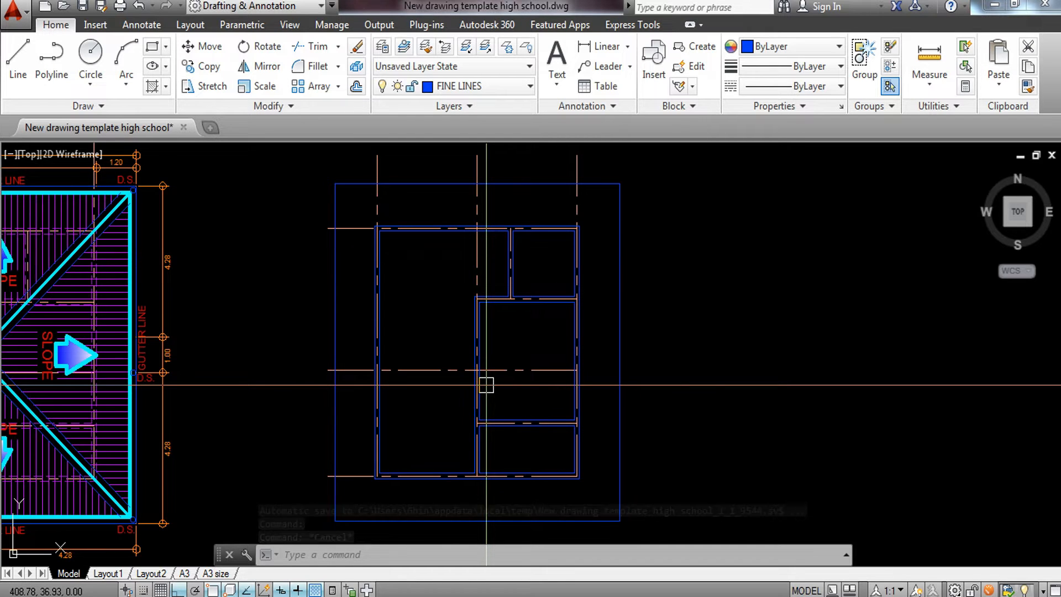
pyautogui.write('o')
pyautogui.press('Return')
pyautogui.press('Escape')
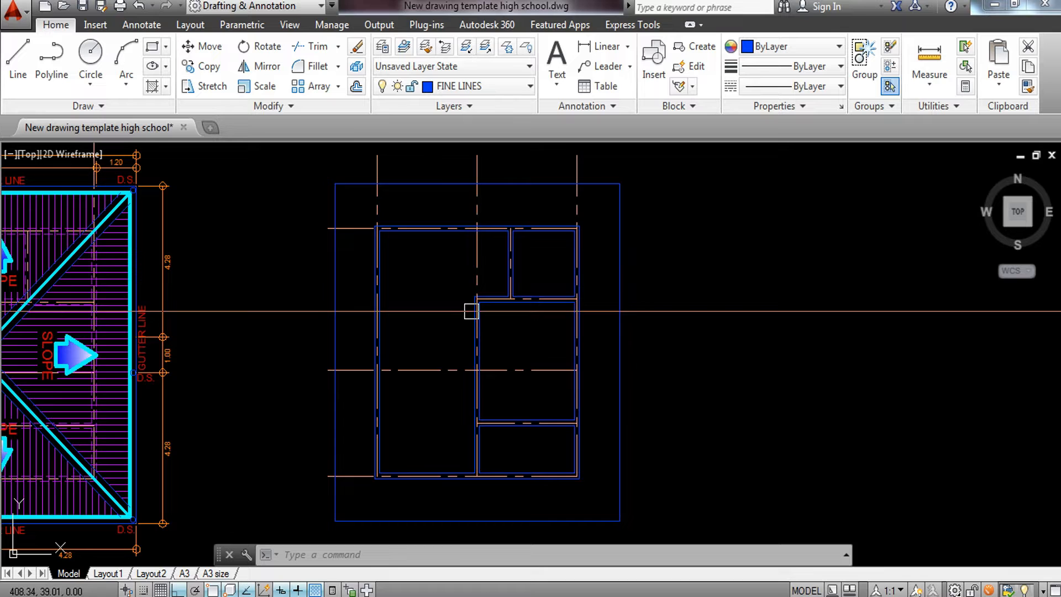
pyautogui.click(521, 367)
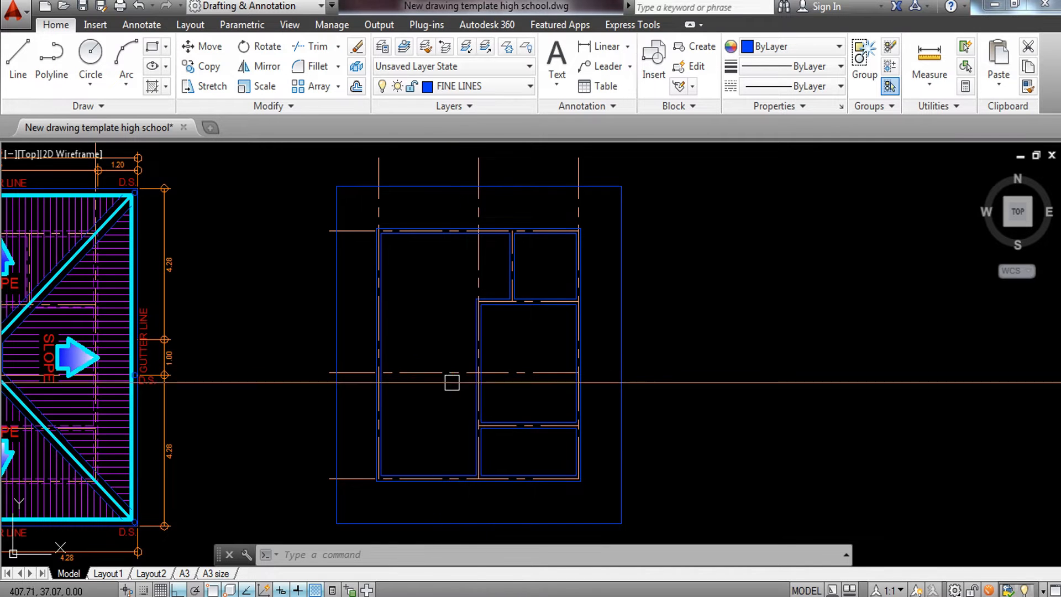
pyautogui.scroll(4, 446, 422)
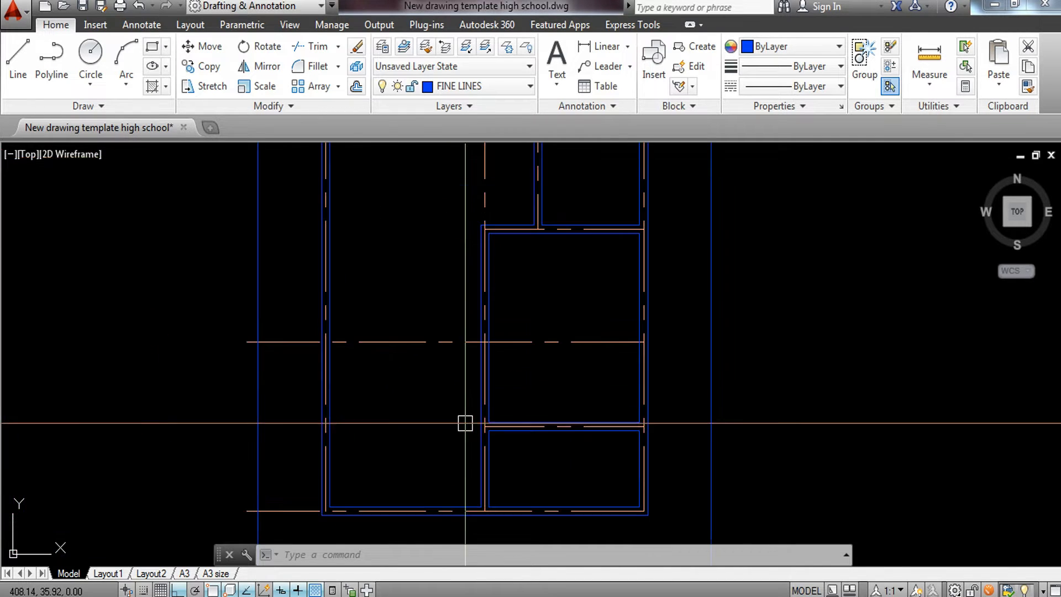
pyautogui.moveTo(464, 422); pyautogui.dragTo(335, 417, button='middle')
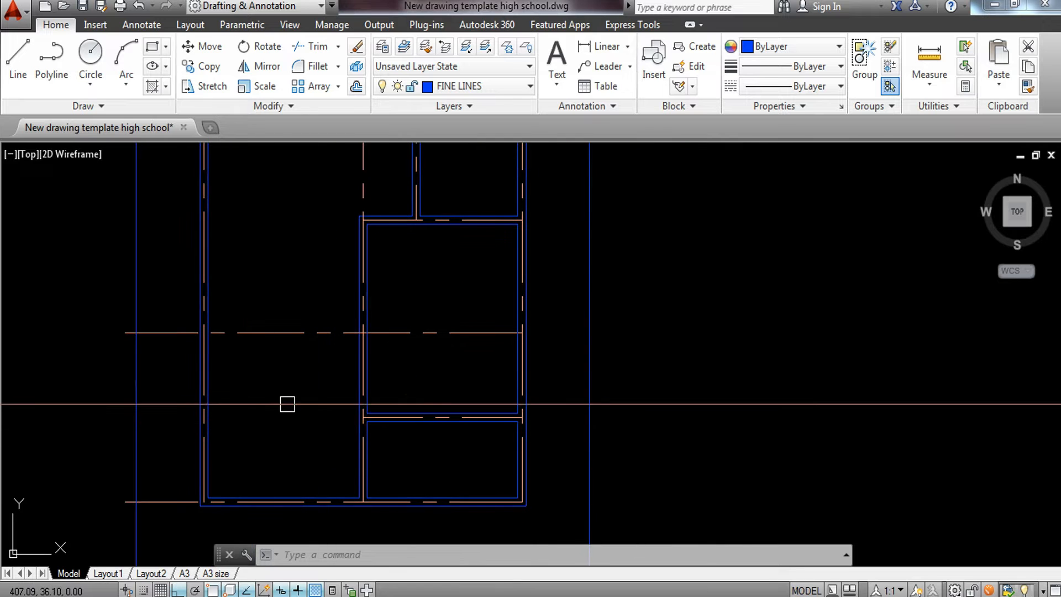
pyautogui.moveTo(285, 403)
pyautogui.mouseDown(button='middle')
pyautogui.moveTo(308, 429)
pyautogui.moveTo(257, 353)
pyautogui.mouseUp(button='middle')
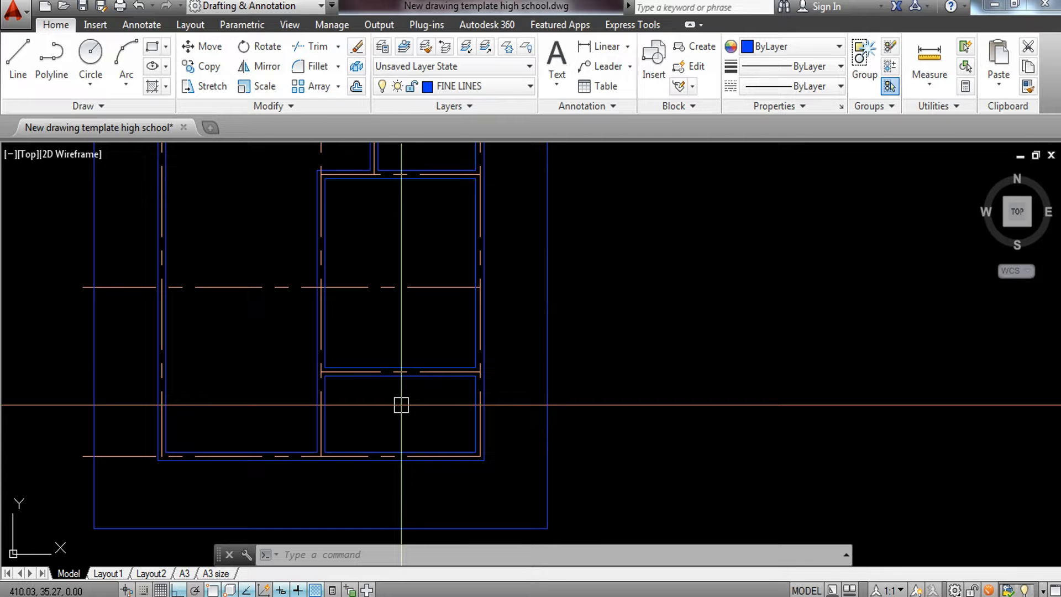
# Start copying a circular ceiling light symbol from the existing lighting layout, using its center as the base point
pyautogui.scroll(-6, 399, 403)
pyautogui.scroll(-2, 240, 356)
pyautogui.moveTo(240, 357)
pyautogui.mouseDown(button='middle')
pyautogui.moveTo(232, 331)
pyautogui.moveTo(607, 390)
pyautogui.mouseUp(button='middle')
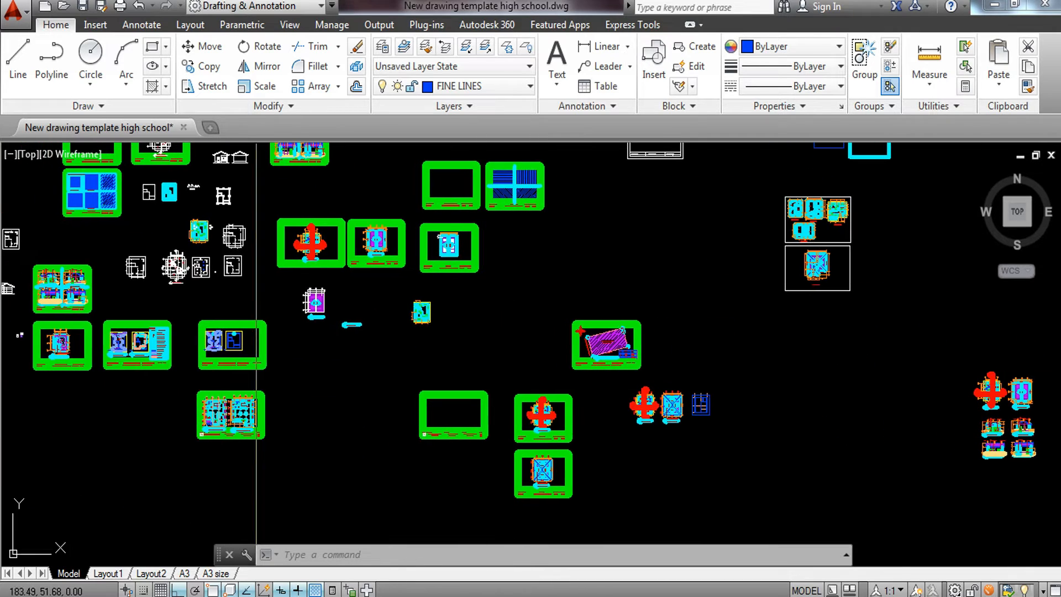
pyautogui.scroll(10, 109, 333)
pyautogui.scroll(5, 269, 368)
pyautogui.click(208, 237)
pyautogui.click(292, 348)
pyautogui.write('co')
pyautogui.press('Return')
pyautogui.click(255, 299)
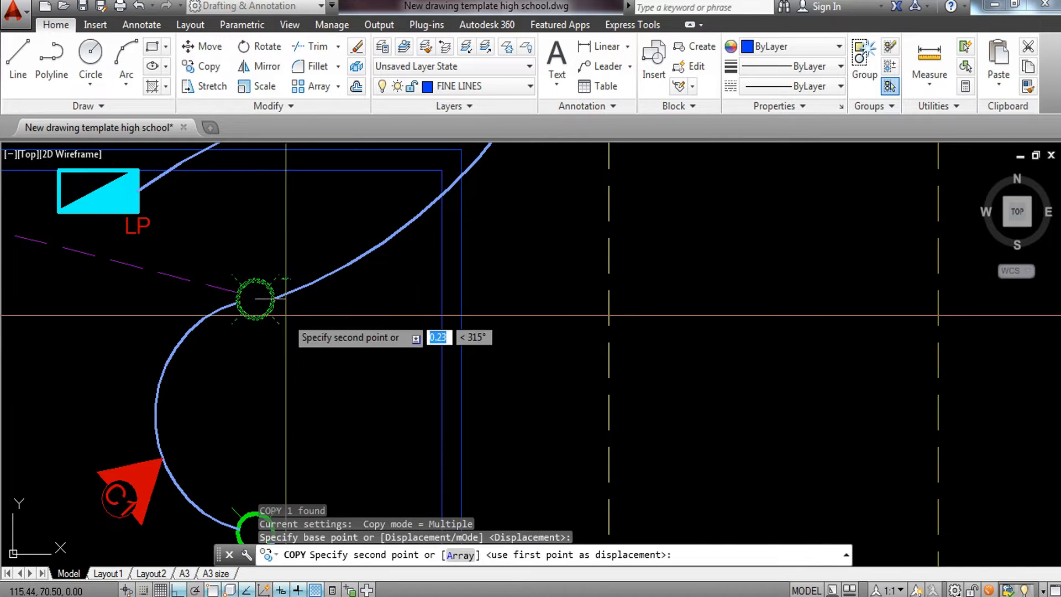
# Place the copied light in the middle of the lower-right room of the new ceiling plan, with Ortho off
pyautogui.scroll(-10, 274, 319)
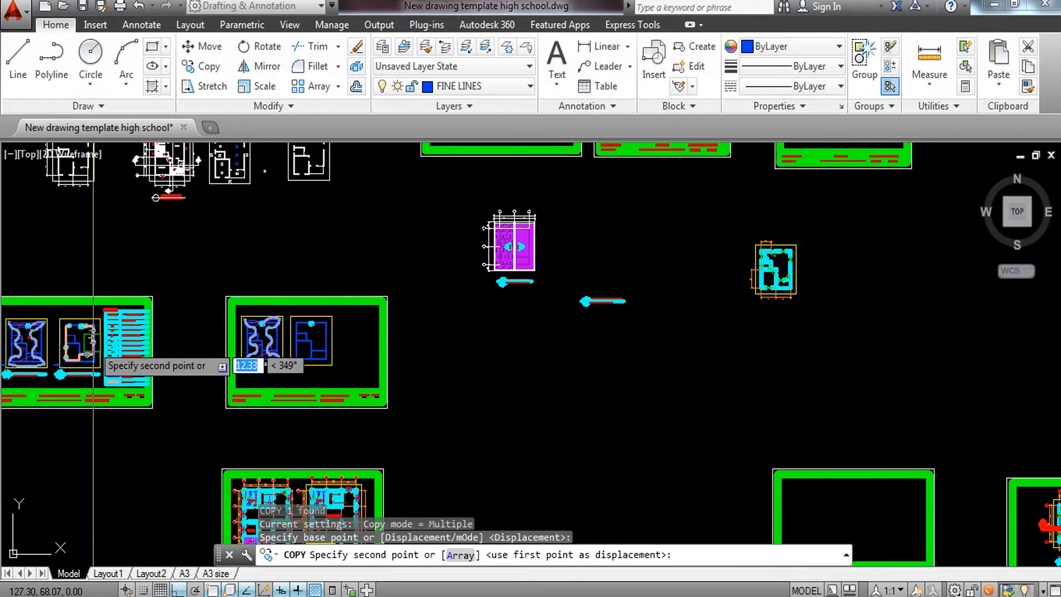
pyautogui.press('F8')
pyautogui.scroll(-4, 227, 346)
pyautogui.moveTo(651, 488); pyautogui.dragTo(199, 362, button='middle')
pyautogui.moveTo(552, 351); pyautogui.dragTo(628, 360, button='middle')
pyautogui.scroll(12, 358, 273)
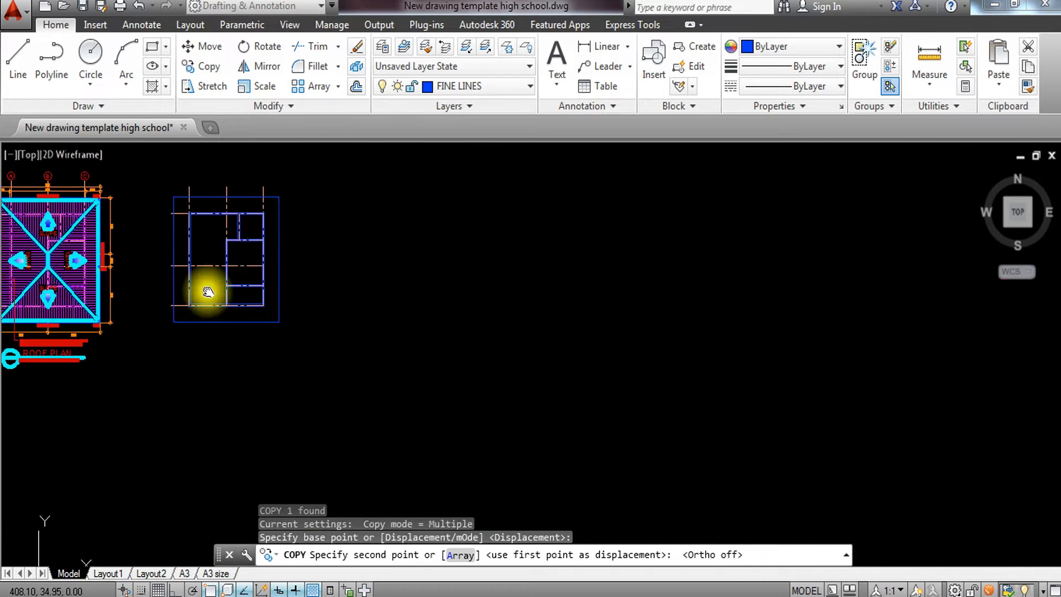
pyautogui.moveTo(227, 295); pyautogui.dragTo(230, 313, button='middle')
pyautogui.scroll(2, 227, 316)
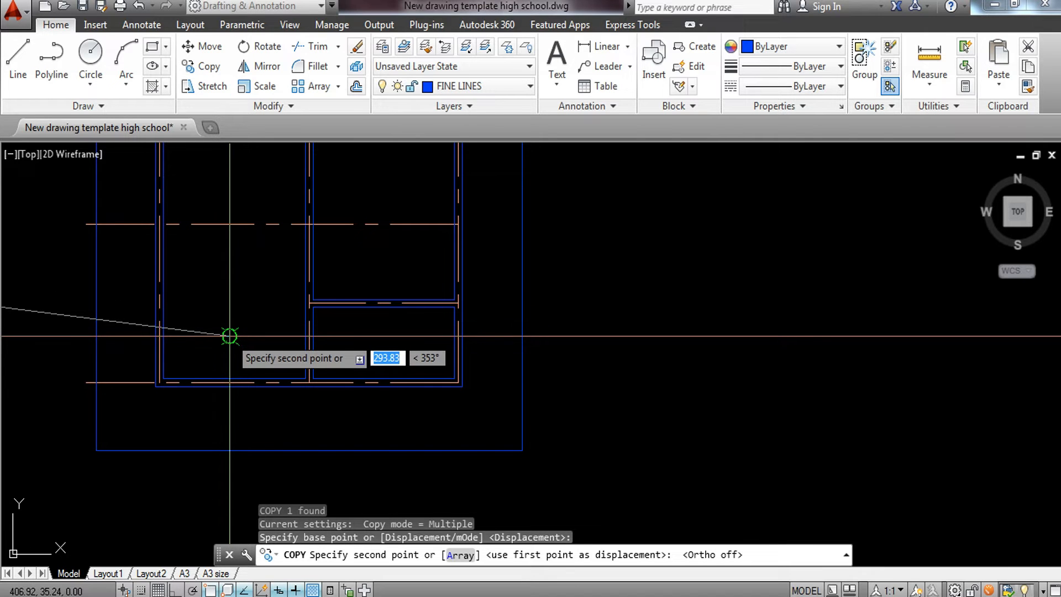
pyautogui.moveTo(236, 336); pyautogui.dragTo(238, 378, button='middle')
pyautogui.scroll(4, 397, 401)
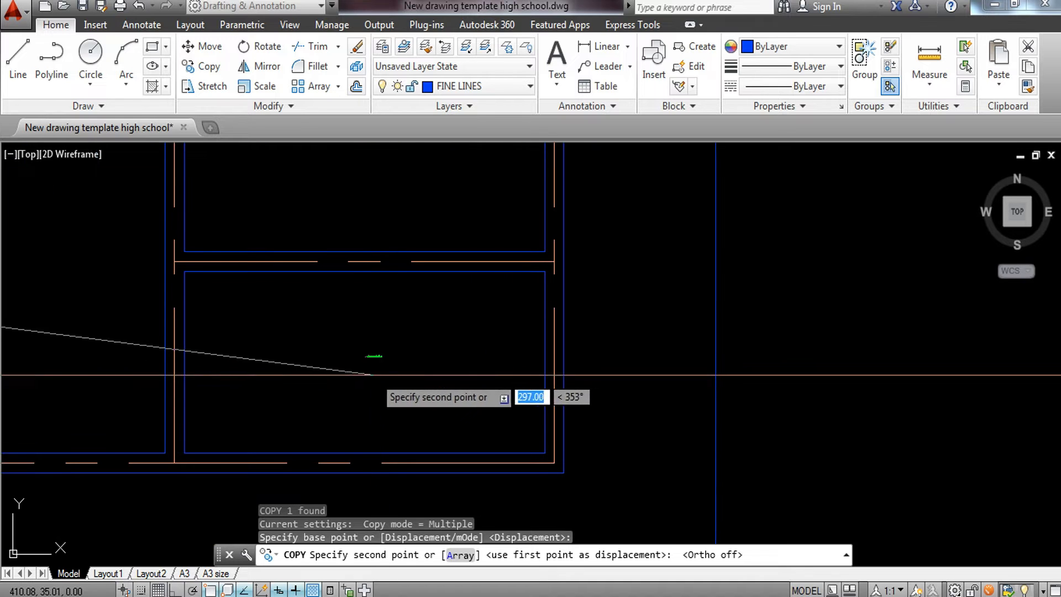
pyautogui.scroll(-6, 367, 367)
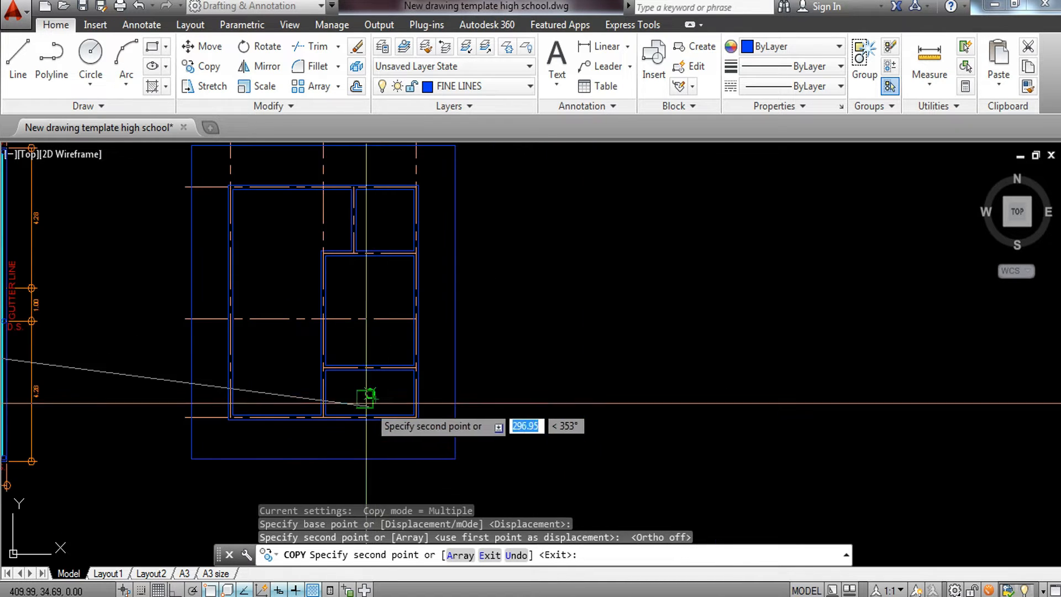
# Place another light copy mid-width in the lower part of the large left room, level with the lower-right room's light
pyautogui.scroll(4, 275, 393)
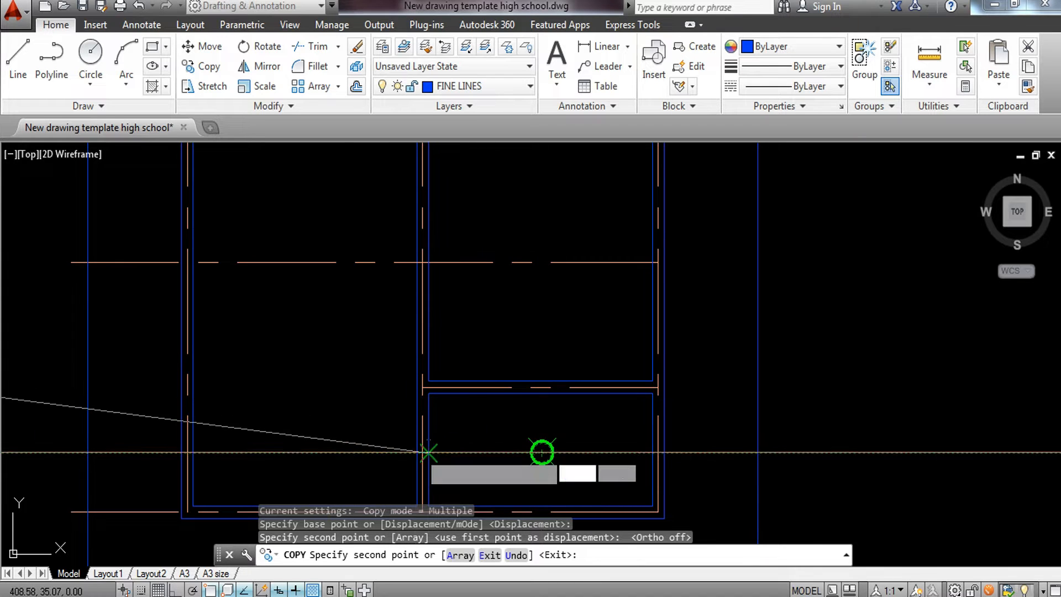
pyautogui.moveTo(306, 452); pyautogui.dragTo(293, 412, button='middle')
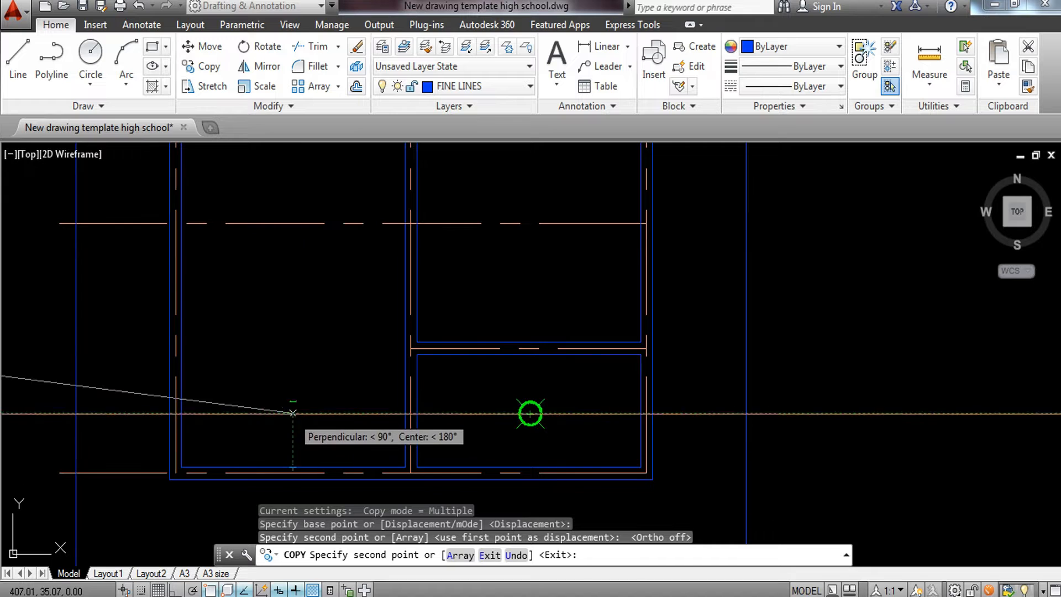
pyautogui.click(294, 413)
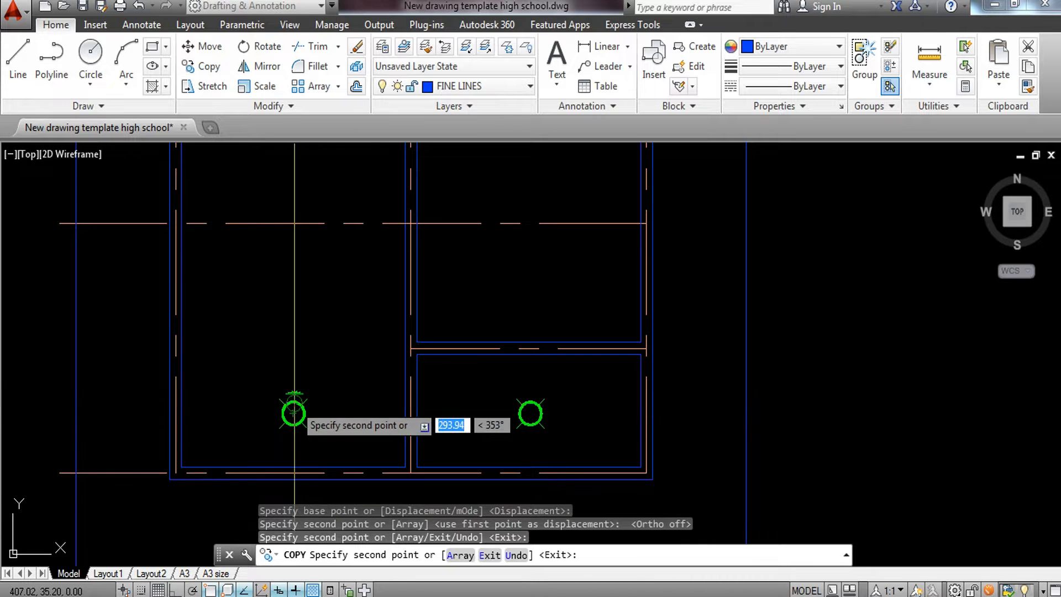
pyautogui.press('Escape')
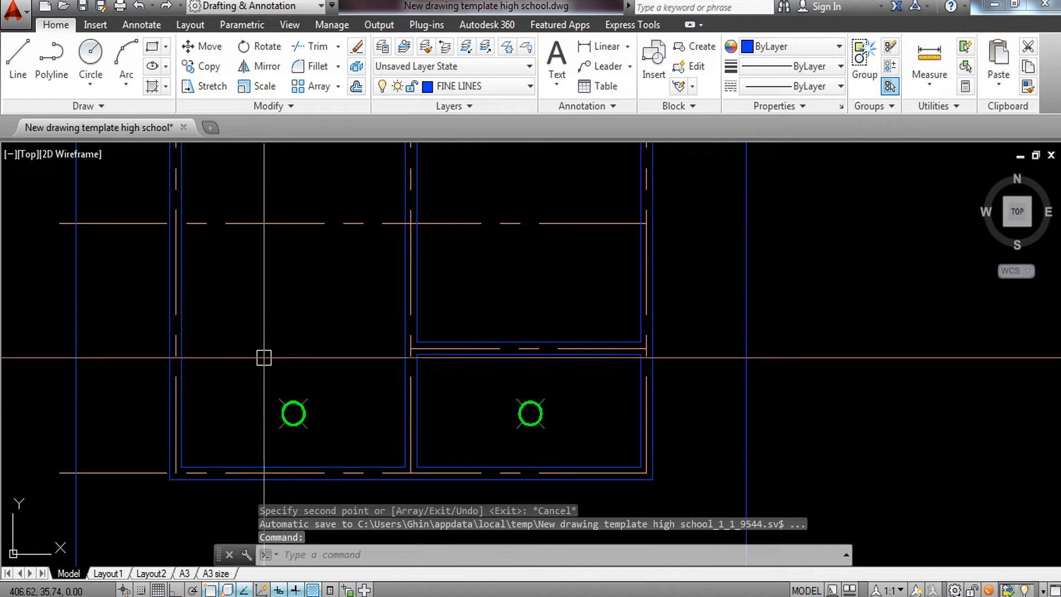
# Copy the left room's light straight up with Ortho on, once about 1.47 away and once above the horizontal center line
pyautogui.click(263, 358)
pyautogui.click(324, 443)
pyautogui.write('CO')
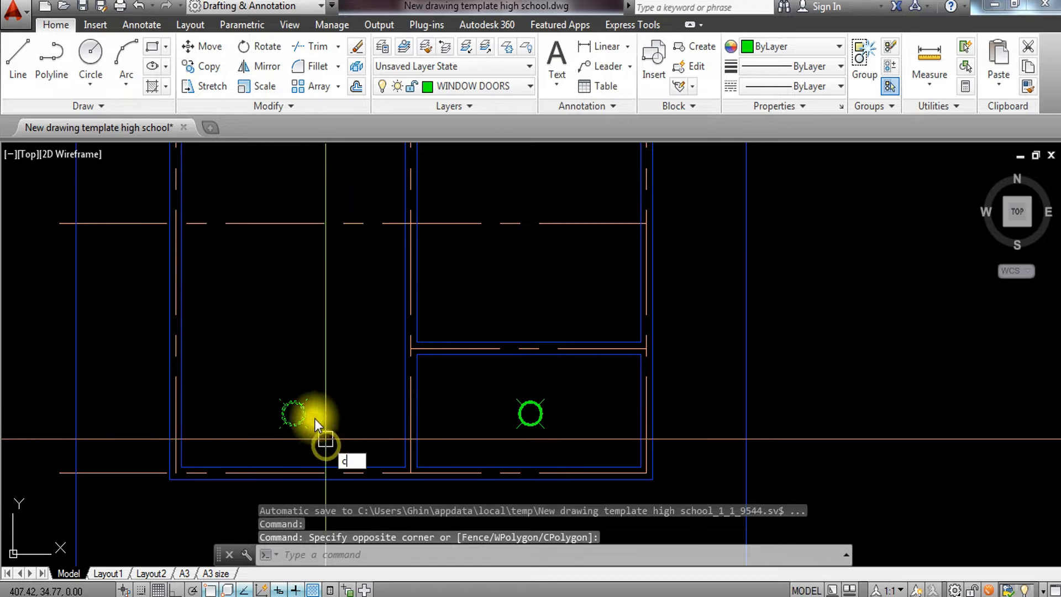
pyautogui.press('Return')
pyautogui.click(294, 414)
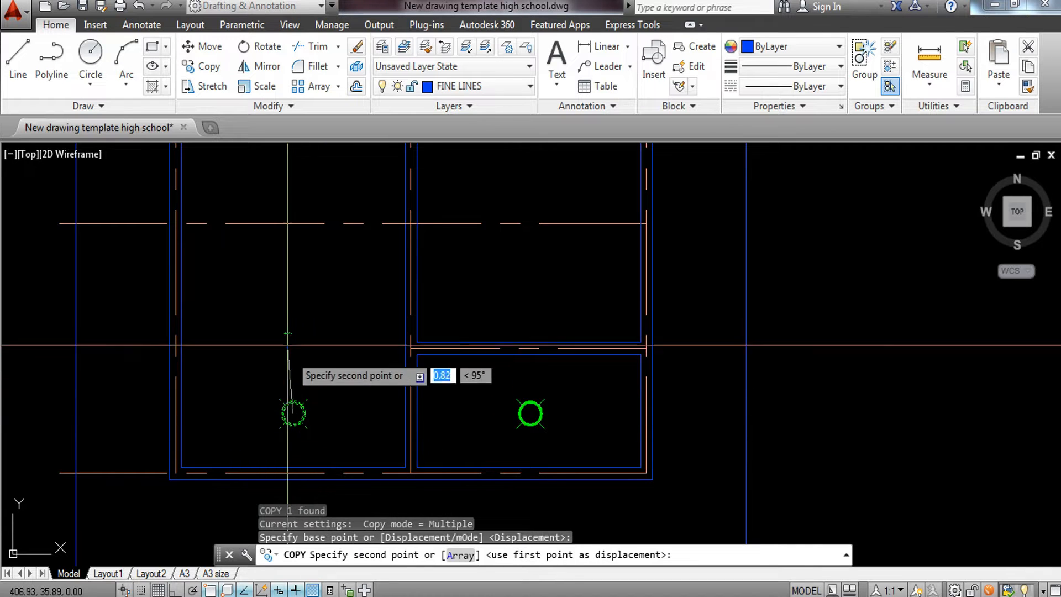
pyautogui.press('F8')
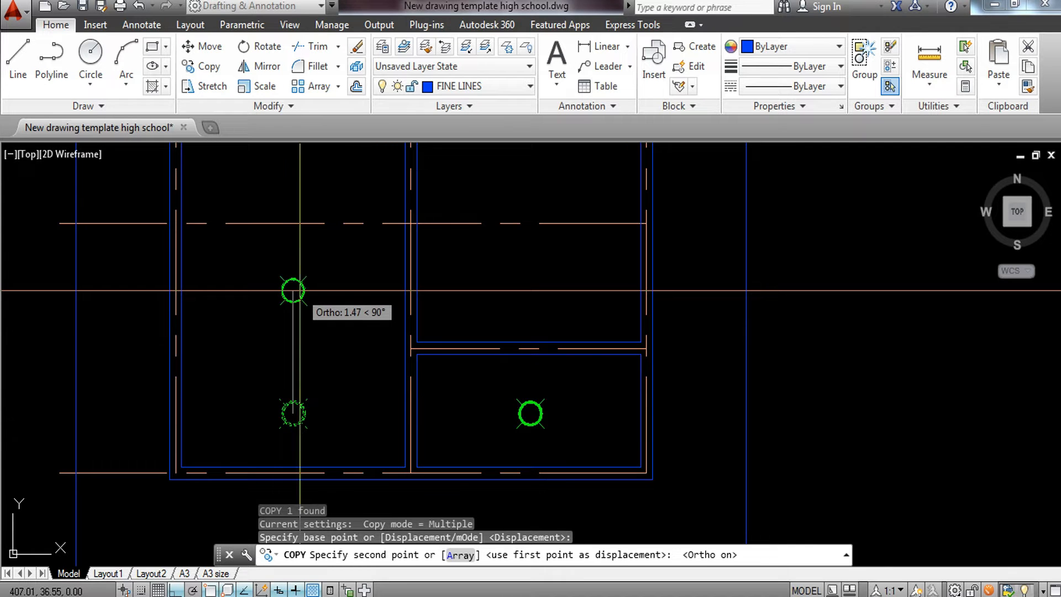
pyautogui.click(300, 290)
pyautogui.scroll(-3, 332, 372)
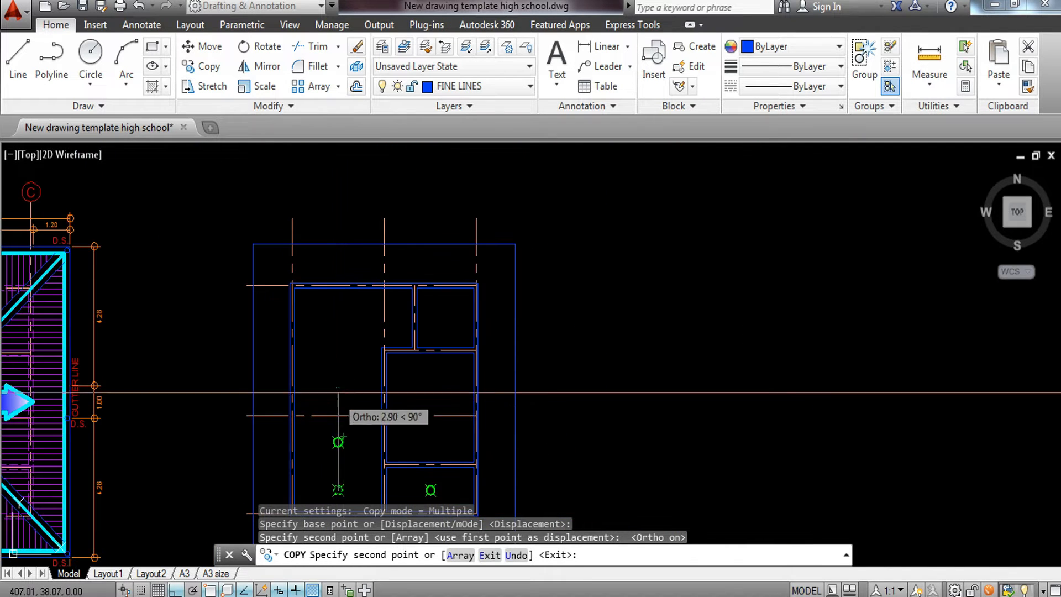
pyautogui.scroll(4, 339, 385)
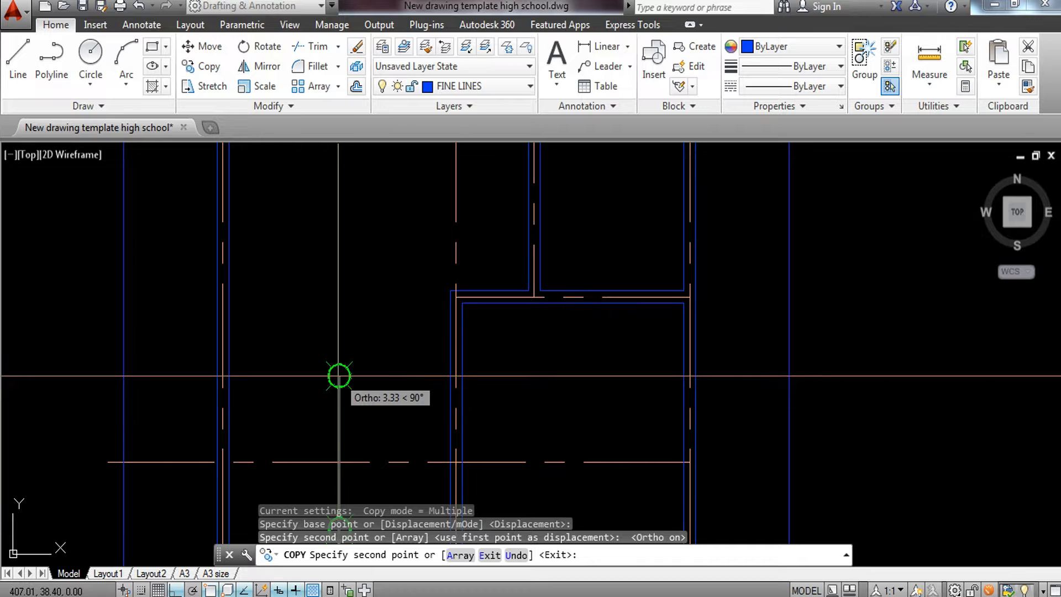
pyautogui.press('Escape')
# Copy the left room's uppermost light to two side-by-side positions in that room's upper part and to the small upper-right room's center
pyautogui.click(304, 319)
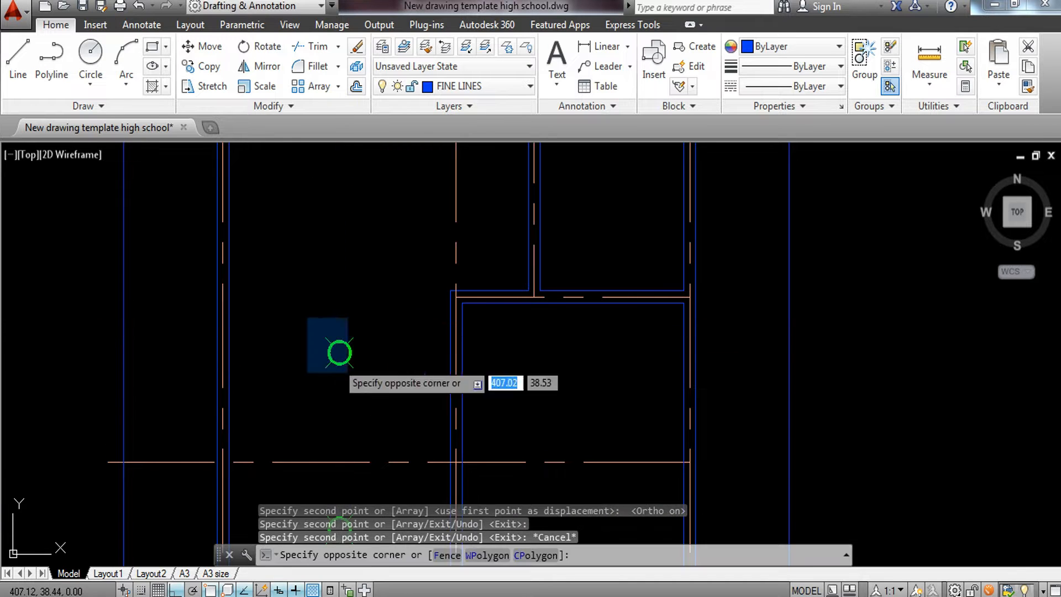
pyautogui.click(367, 386)
pyautogui.write('co')
pyautogui.press('Return')
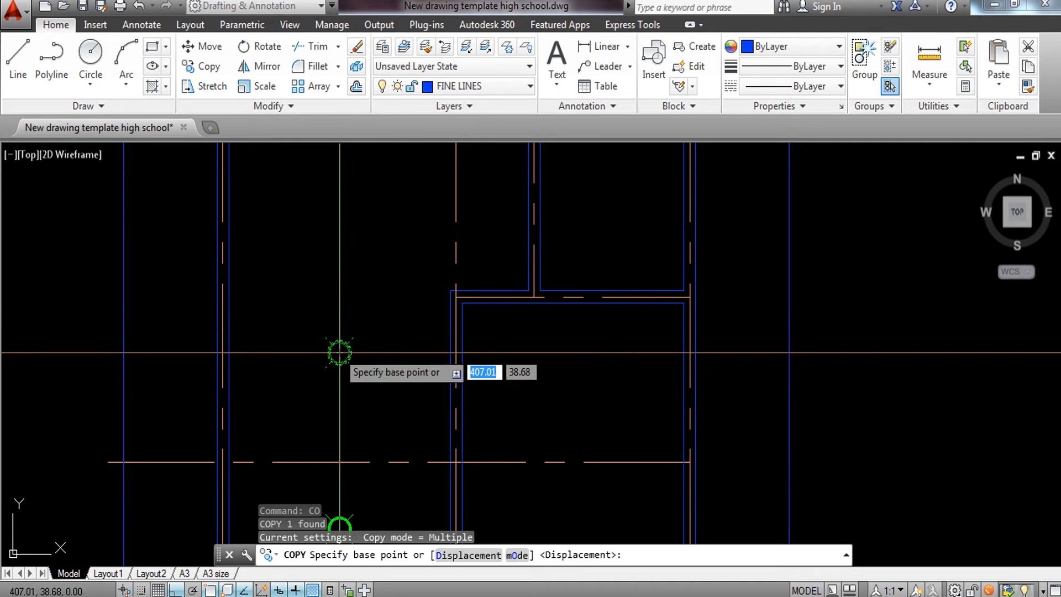
pyautogui.click(339, 352)
pyautogui.moveTo(329, 276); pyautogui.dragTo(325, 361, button='middle')
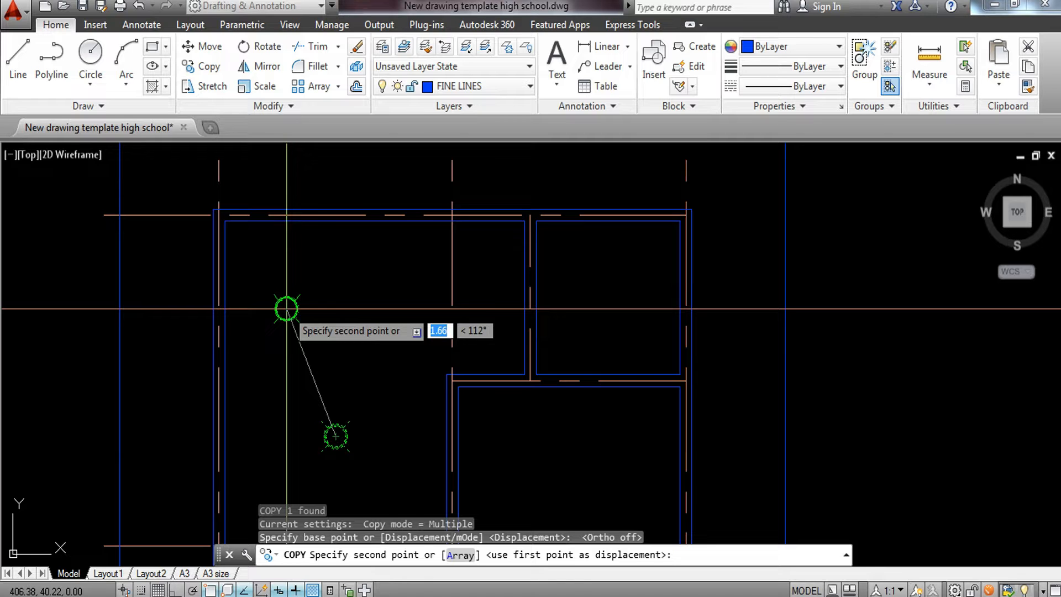
pyautogui.click(287, 308)
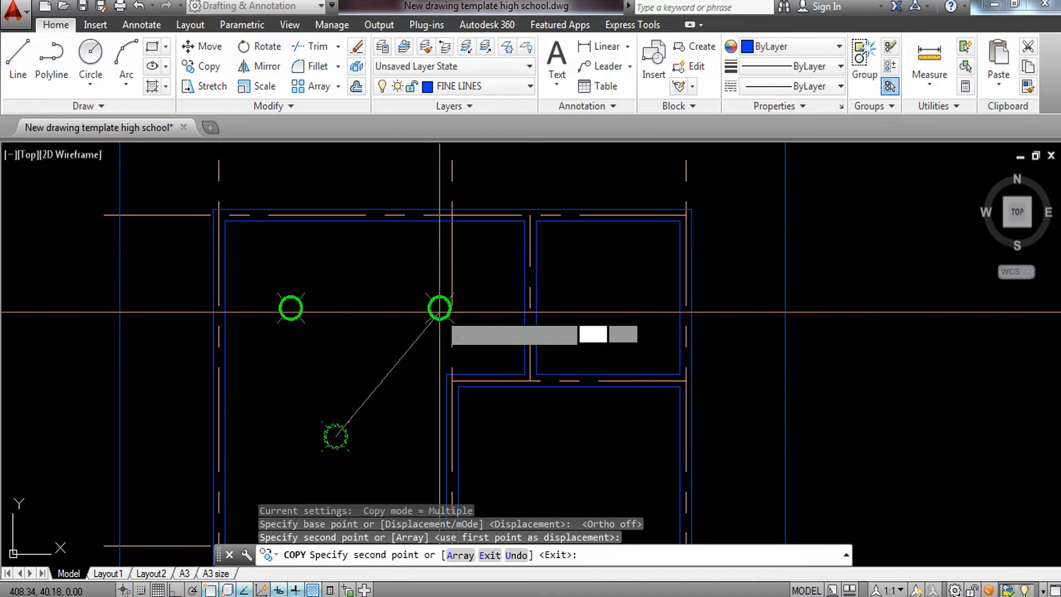
pyautogui.click(439, 308)
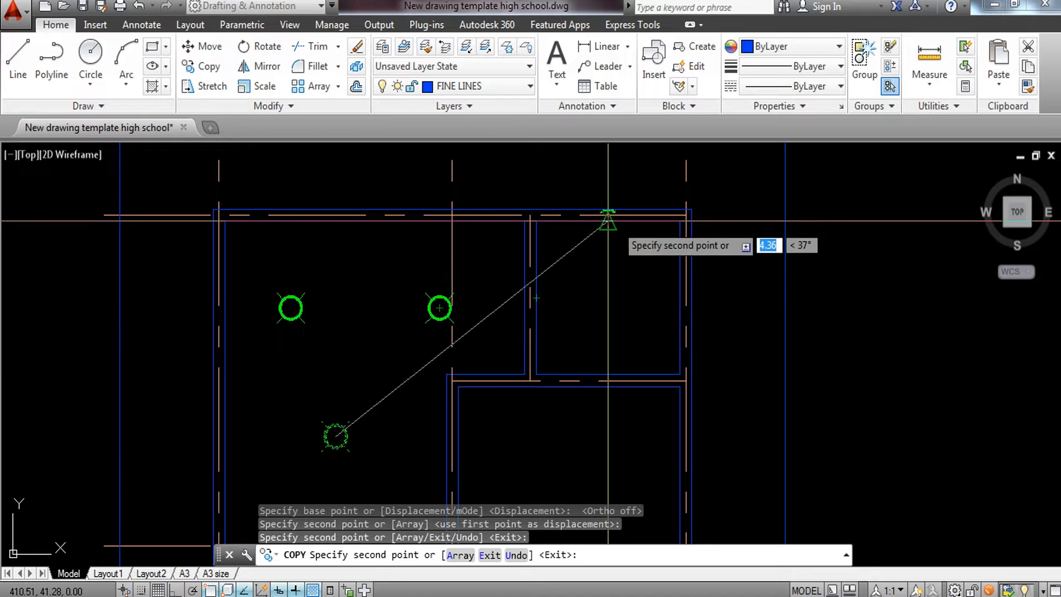
pyautogui.click(608, 298)
# Place two light copies on the vertical midline of the middle-right room, one above and one below the horizontal center line
pyautogui.scroll(-2, 609, 299)
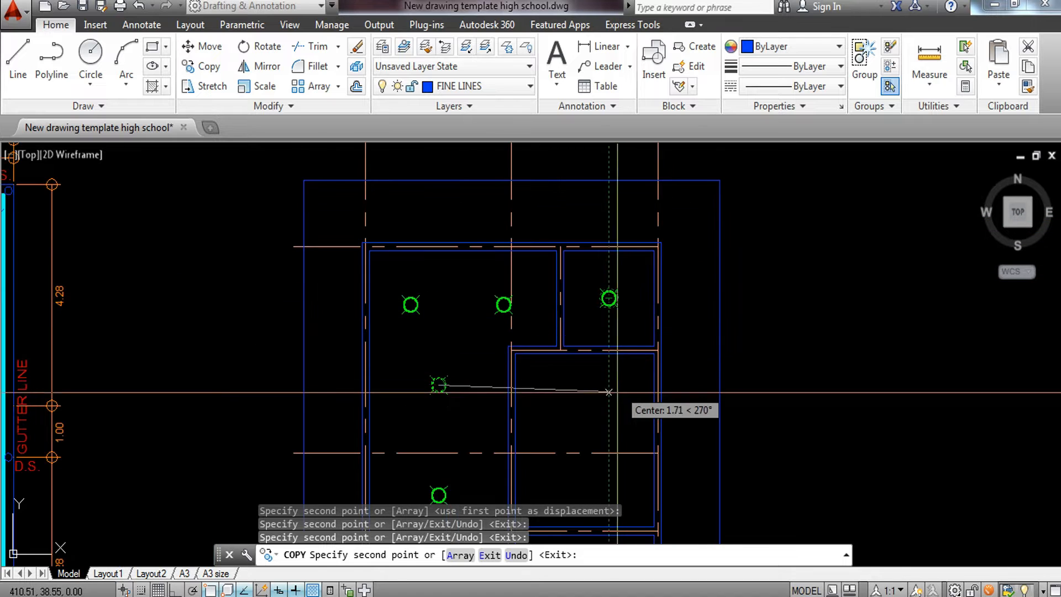
pyautogui.scroll(4, 609, 392)
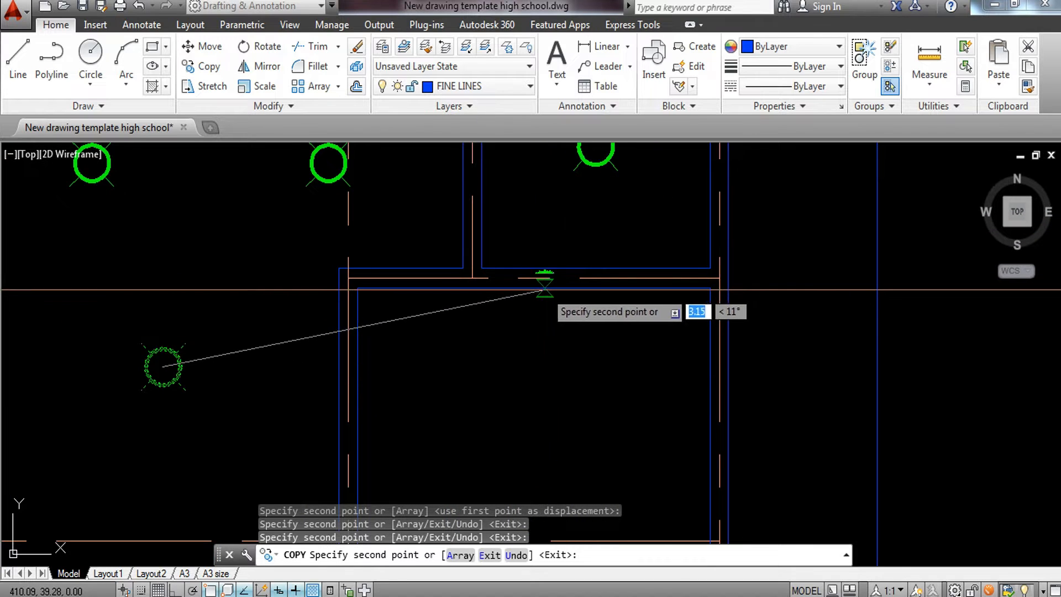
pyautogui.moveTo(548, 390); pyautogui.dragTo(528, 305, button='middle')
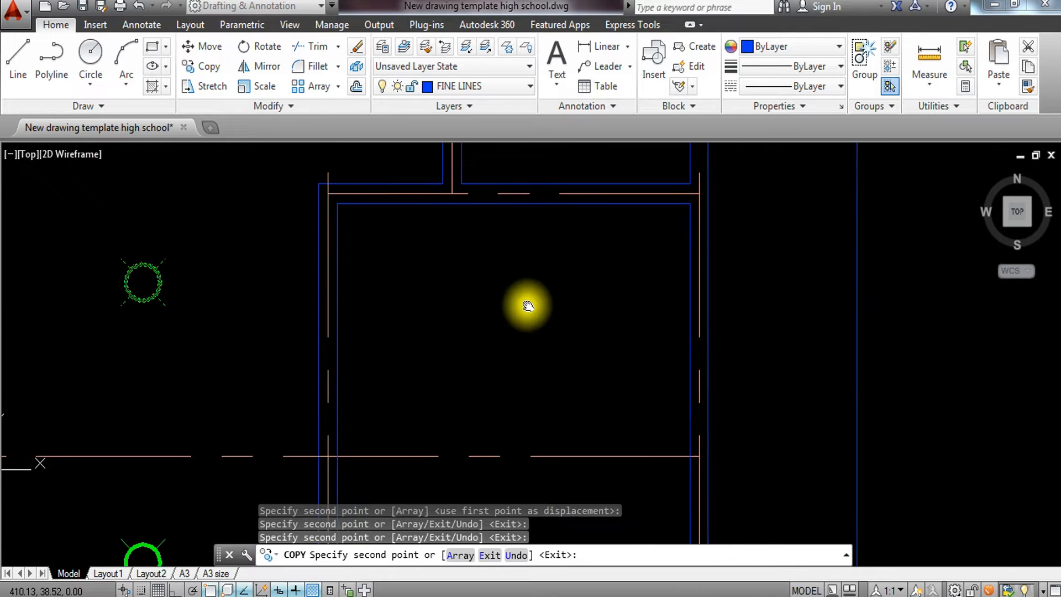
pyautogui.scroll(-2, 530, 299)
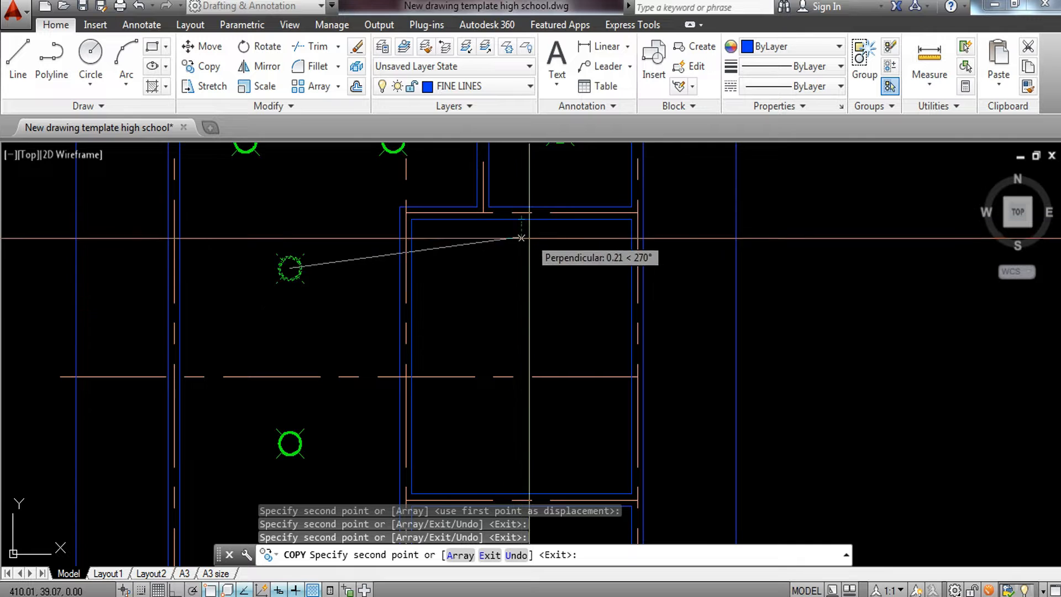
pyautogui.click(522, 288)
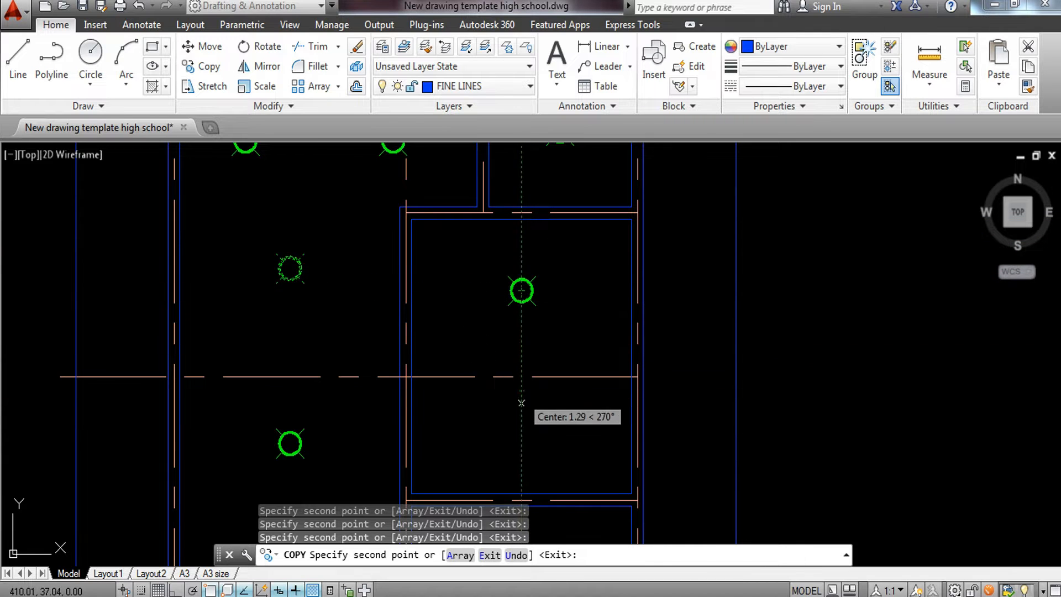
pyautogui.moveTo(521, 424); pyautogui.dragTo(521, 291, button='middle')
pyautogui.scroll(-5, 498, 291)
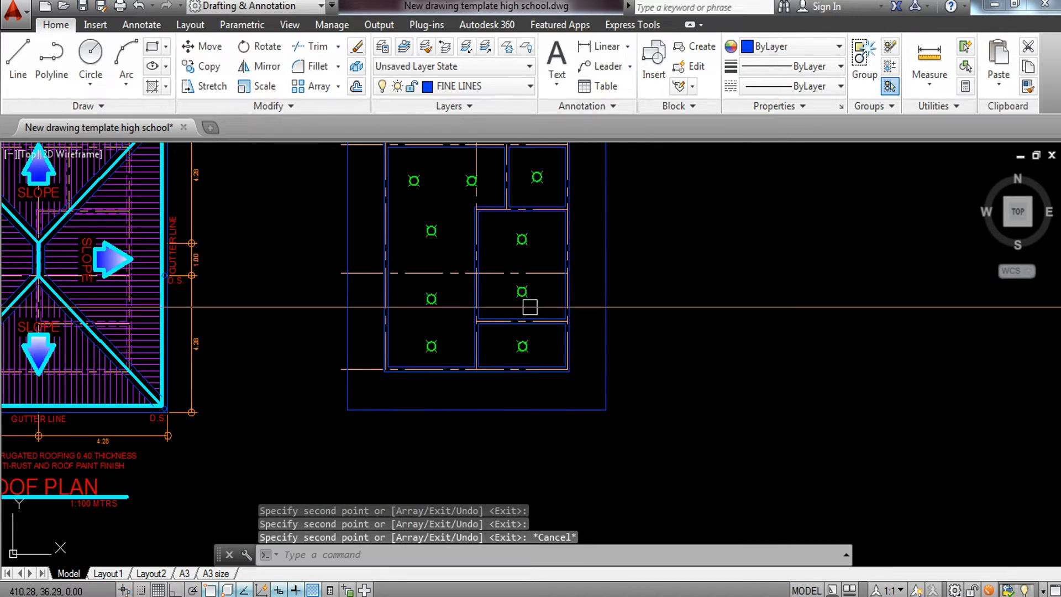
pyautogui.press('Escape')
# Copy the left room's lowest light to the middle of the lower eave strip, aligned with the central vertical center line
pyautogui.scroll(3, 517, 383)
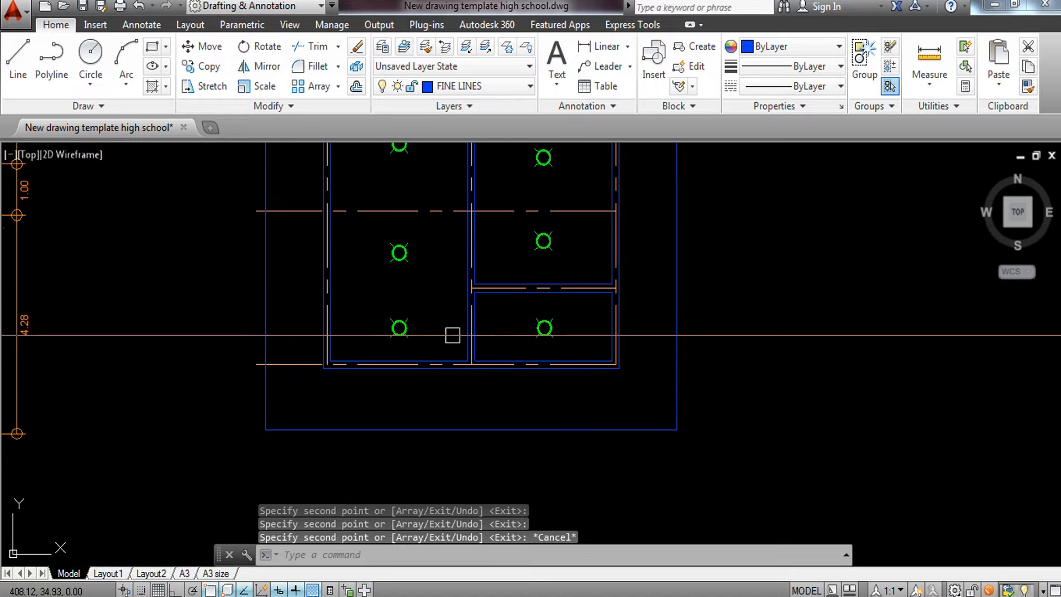
pyautogui.moveTo(452, 334); pyautogui.dragTo(426, 344, button='middle')
pyautogui.click(387, 316)
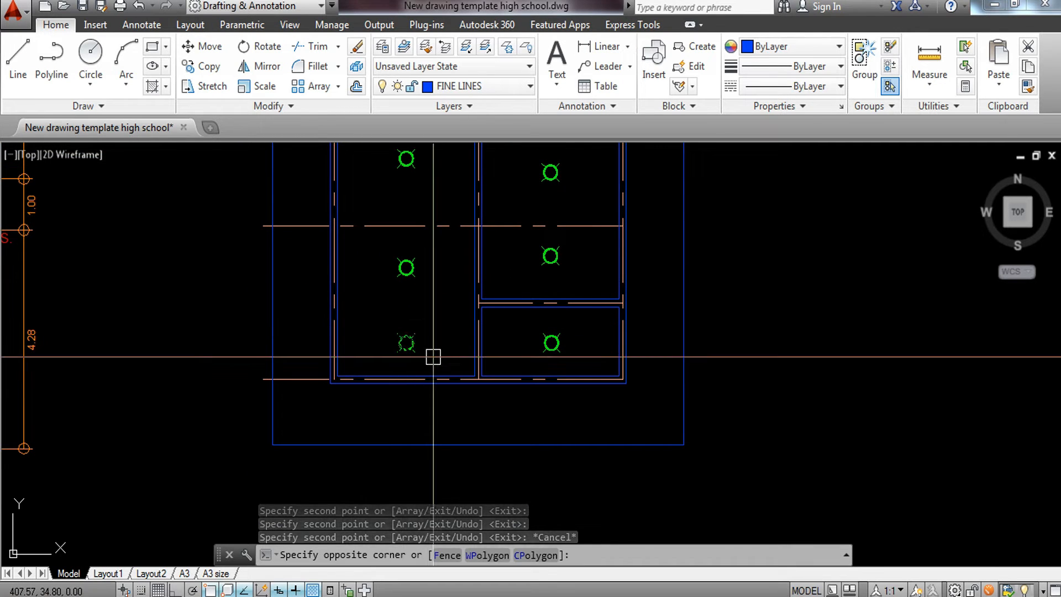
pyautogui.click(434, 356)
pyautogui.write('co')
pyautogui.press('Return')
pyautogui.scroll(6, 422, 341)
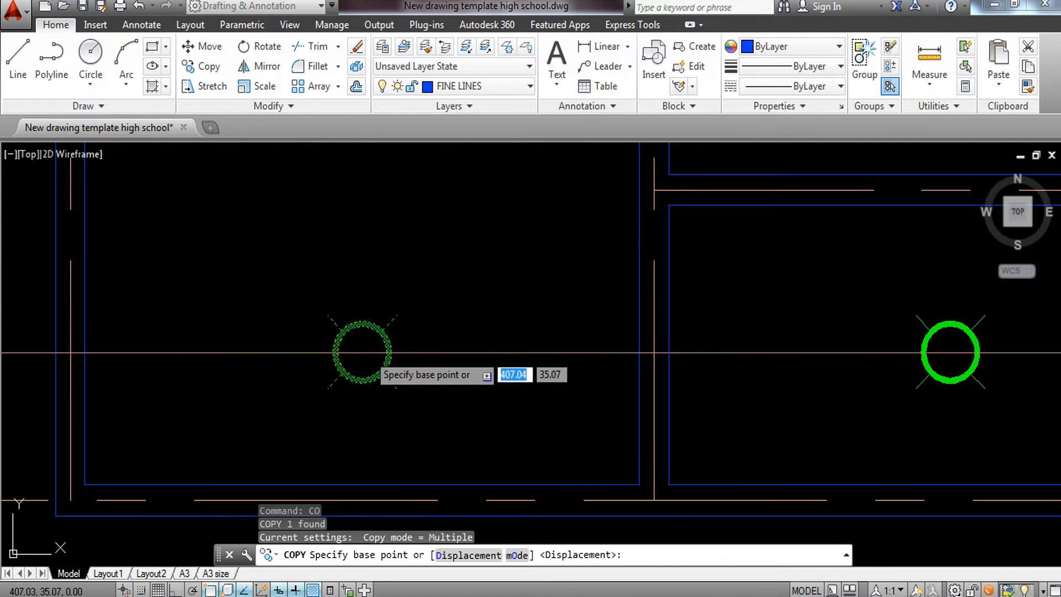
pyautogui.click(363, 352)
pyautogui.scroll(-6, 383, 350)
pyautogui.scroll(4, 462, 441)
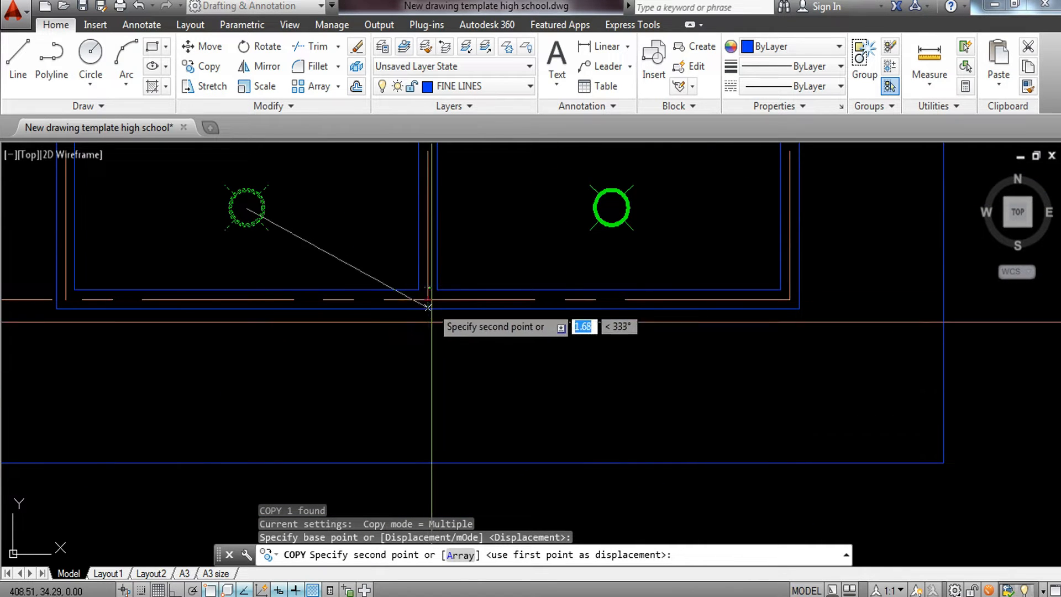
pyautogui.click(427, 390)
# Place light copies midway along the left, right and upper eave strips around the outer walls
pyautogui.scroll(-6, 426, 401)
pyautogui.scroll(5, 426, 404)
pyautogui.scroll(-4, 365, 312)
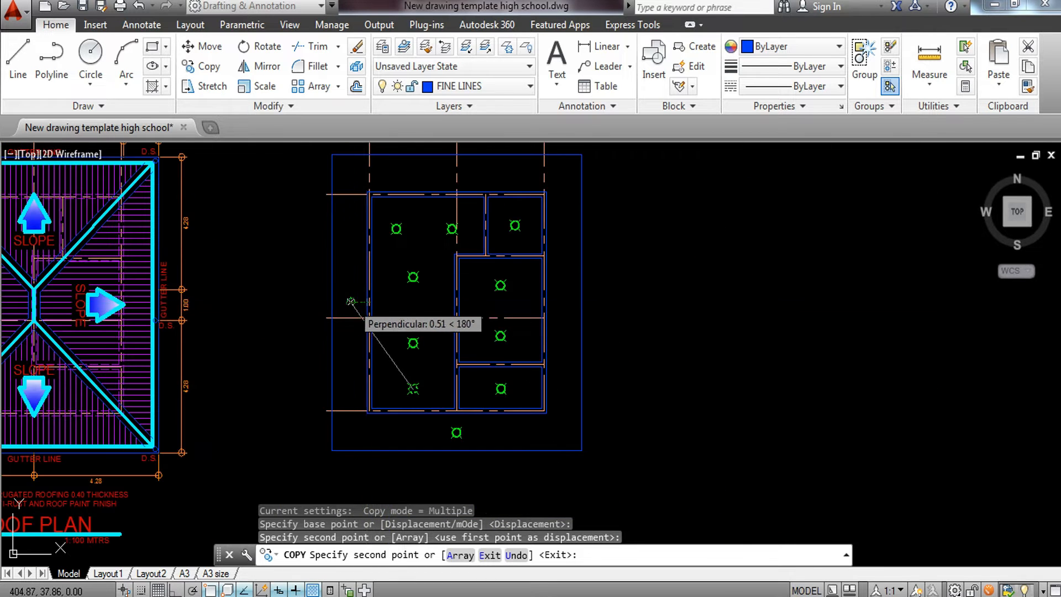
pyautogui.click(351, 301)
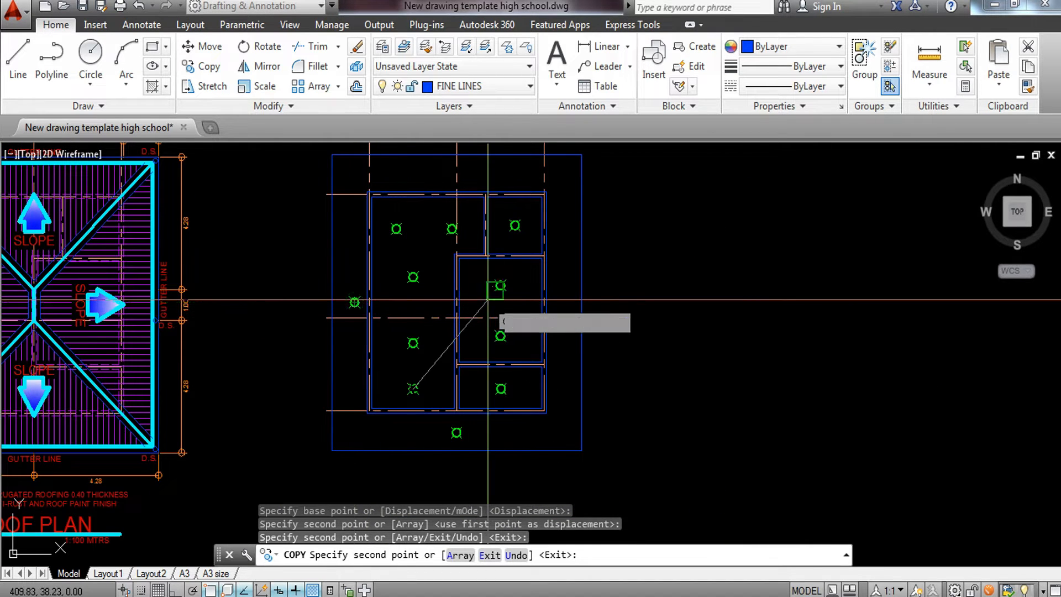
pyautogui.click(561, 302)
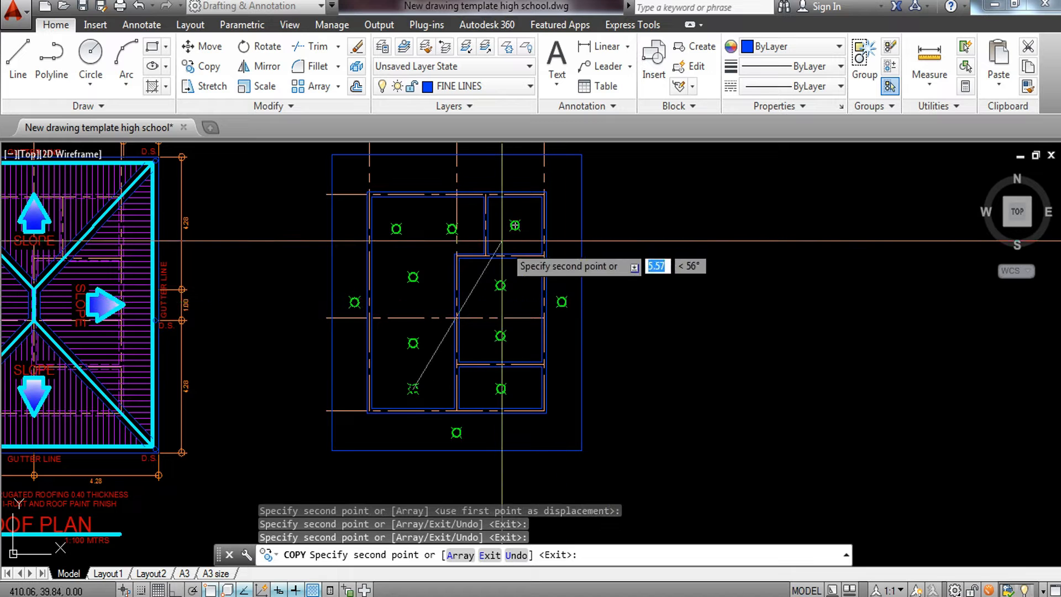
pyautogui.click(457, 173)
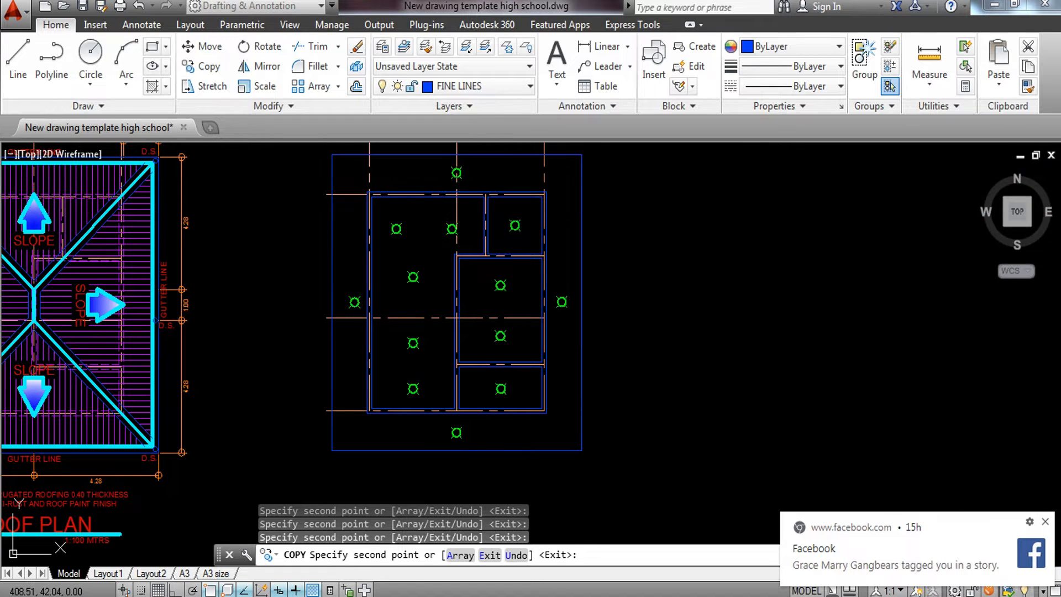
# End the light copying and dismiss the pop-up notification
pyautogui.press('Escape')
pyautogui.moveTo(457, 143); pyautogui.dragTo(458, 173, button='middle')
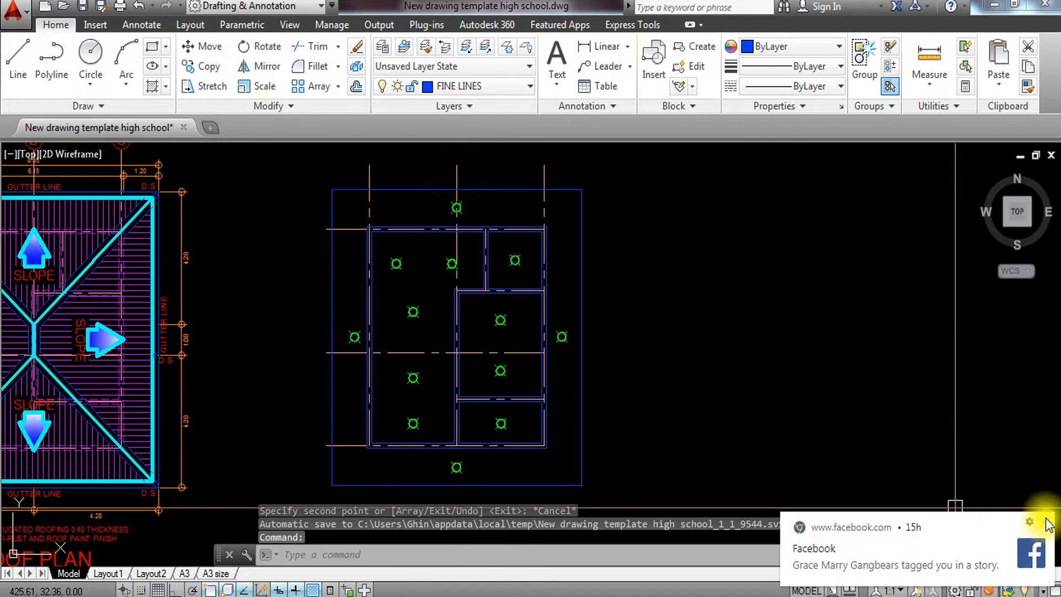
pyautogui.click(1045, 520)
pyautogui.moveTo(509, 285); pyautogui.dragTo(394, 293, button='middle')
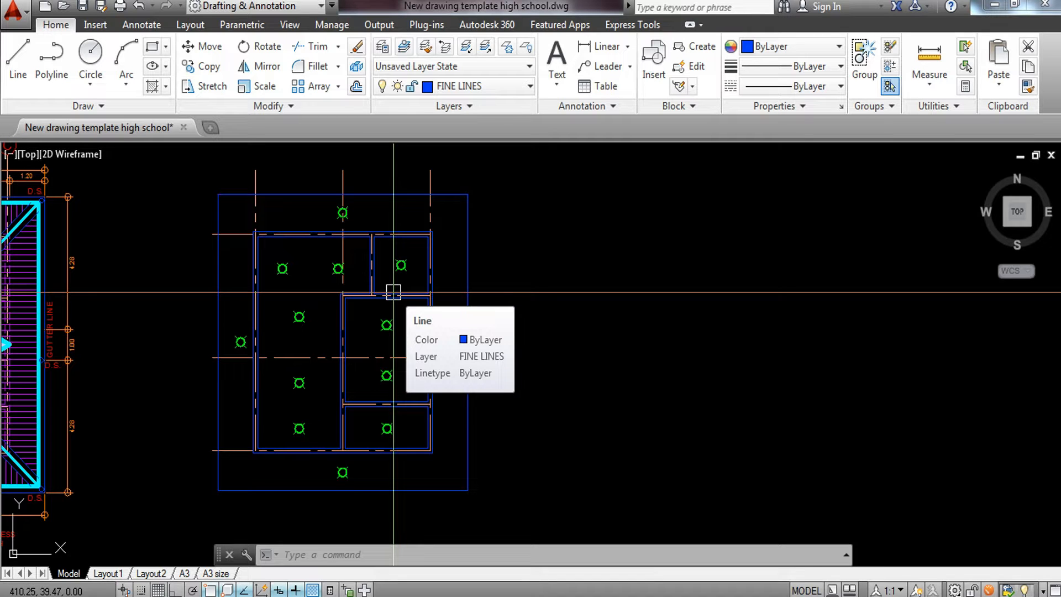
# Draw an upright six-sided polygon, inscribed in a circle of about 0.17 radius, in the left room near its uppermost central light
pyautogui.scroll(7, 393, 292)
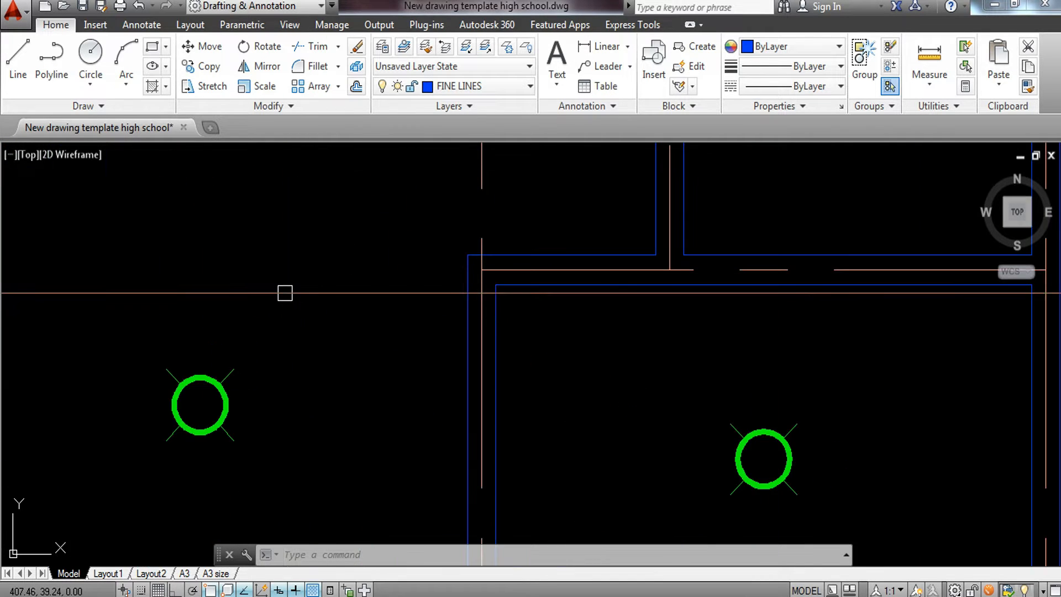
pyautogui.write('pp')
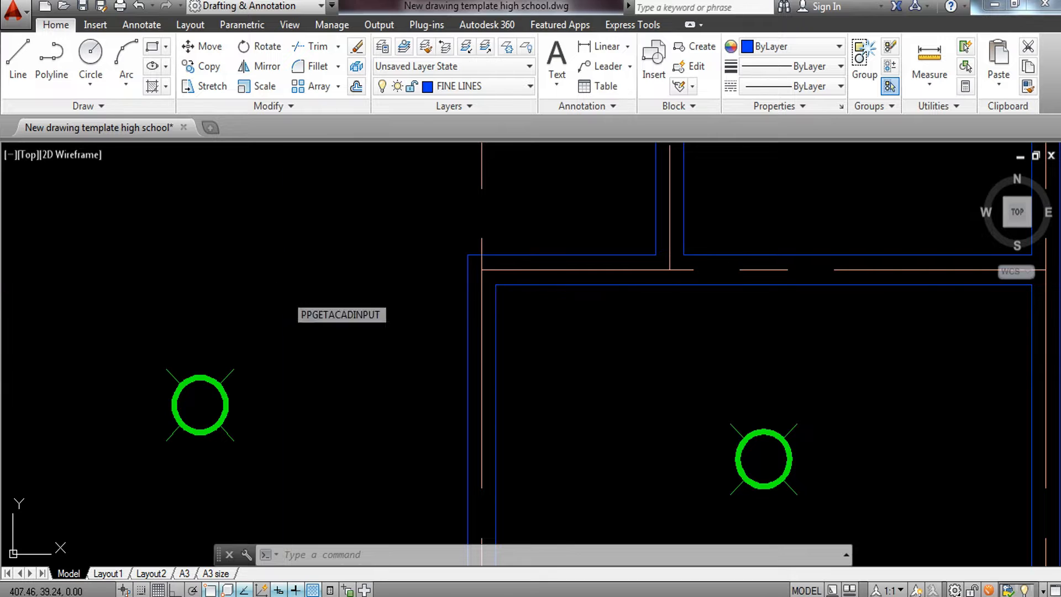
pyautogui.press('Escape')
pyautogui.write('polygon')
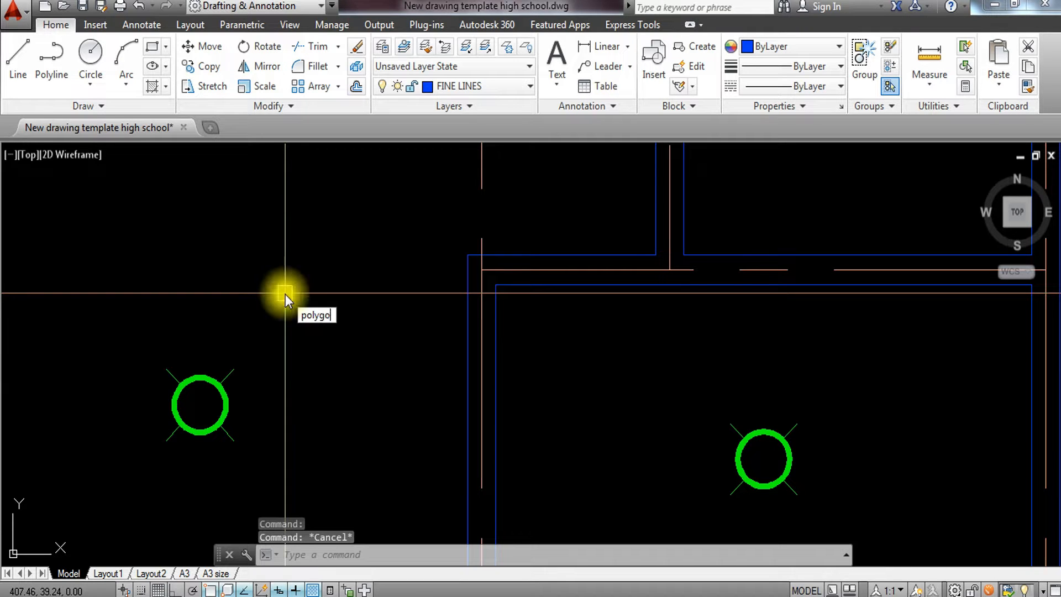
pyautogui.press('Return')
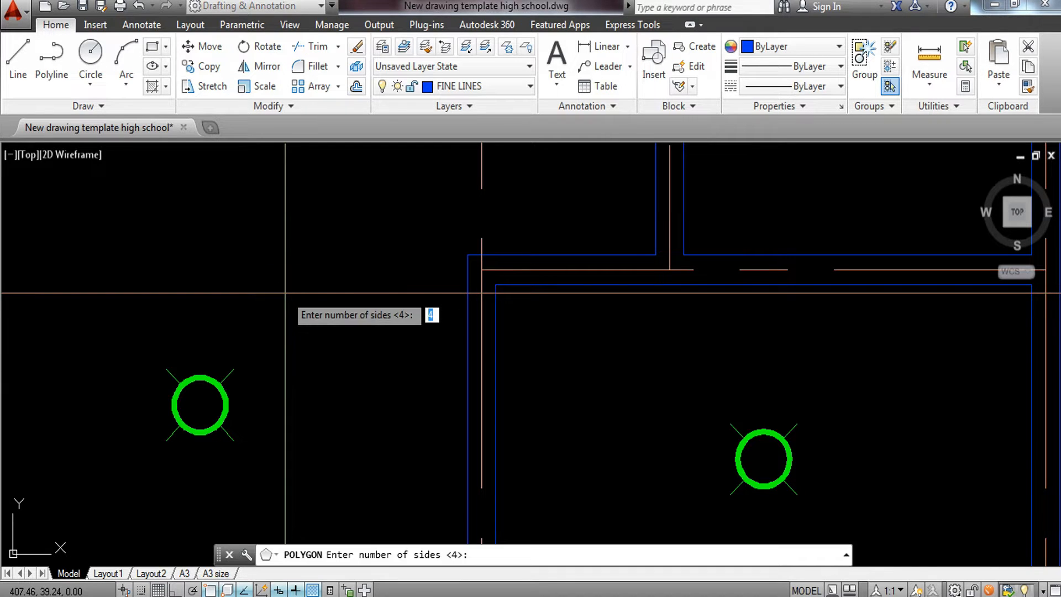
pyautogui.write('6')
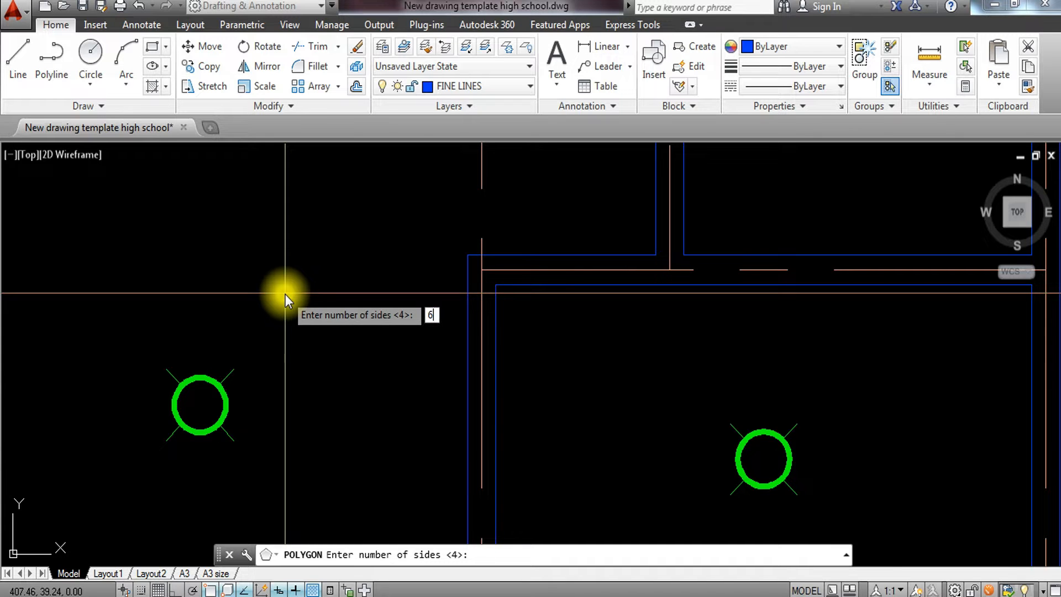
pyautogui.press('Return')
pyautogui.press('Return')
pyautogui.click(299, 296)
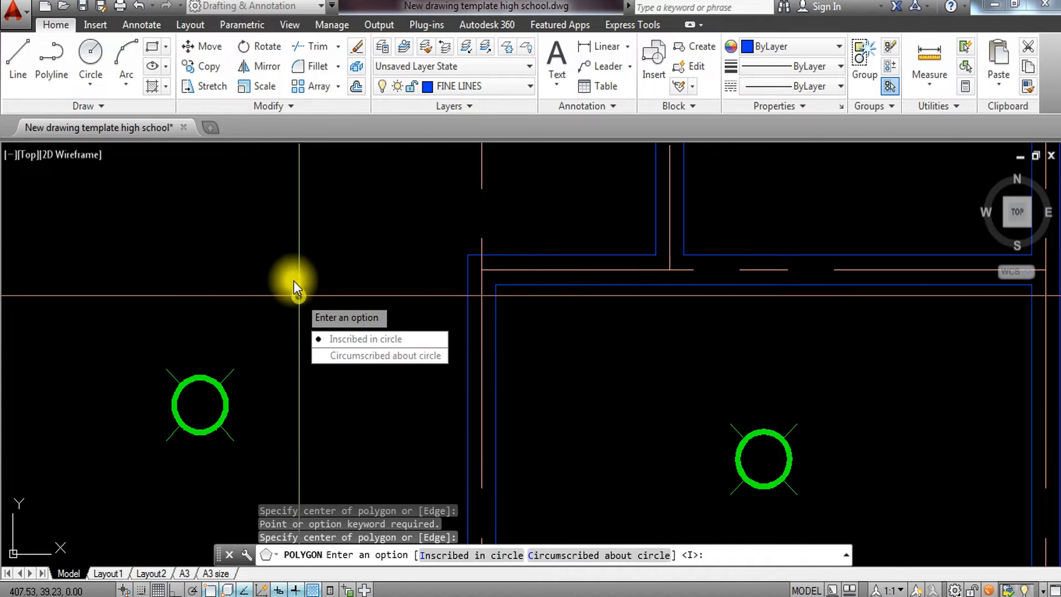
pyautogui.press('Return')
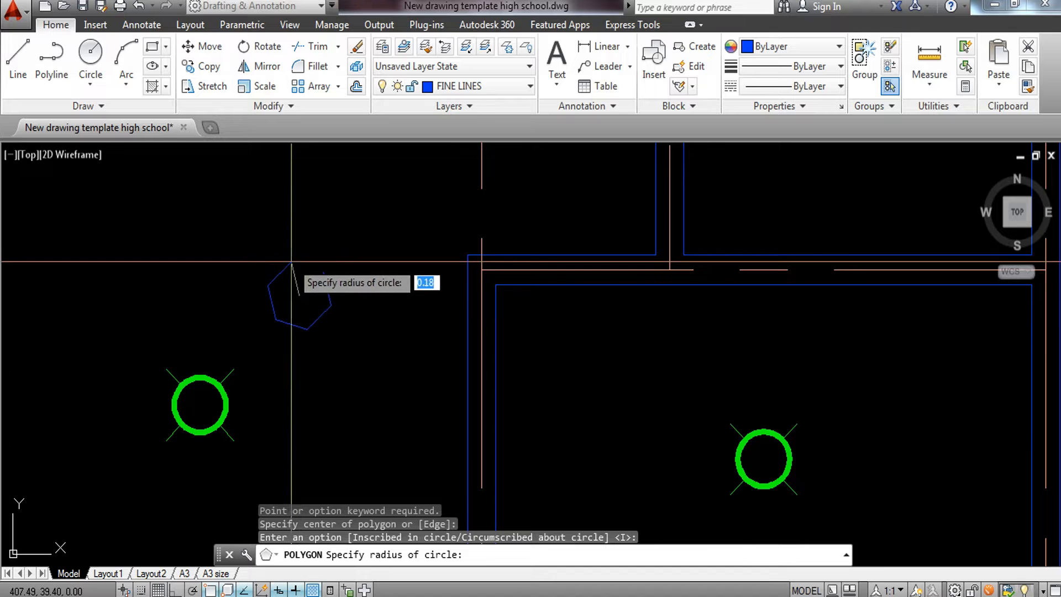
pyautogui.press('F8')
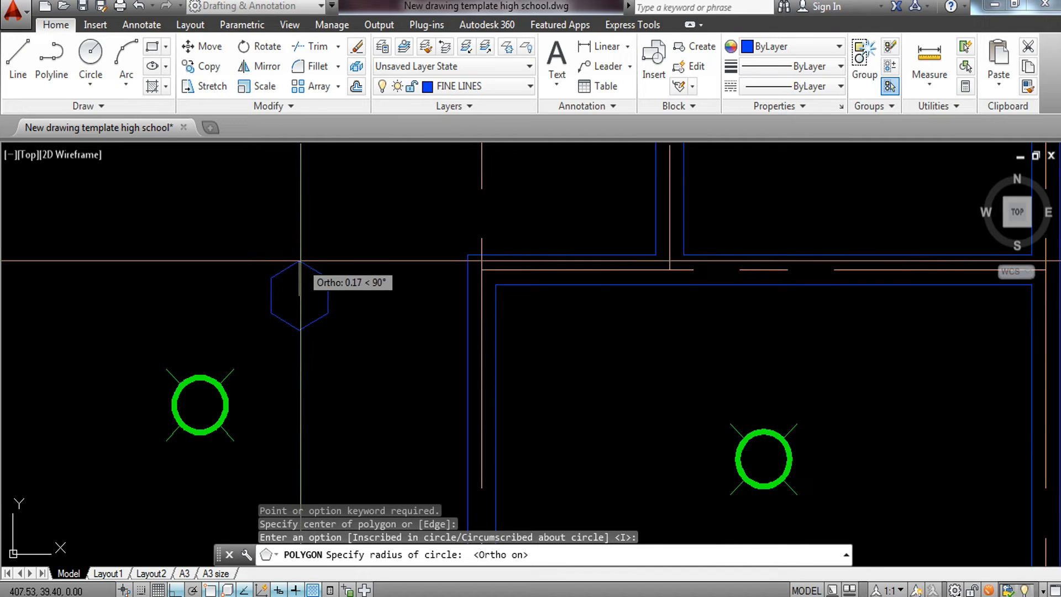
pyautogui.click(301, 264)
# Add the multiline text "SD" beside the hexagon in the left room
pyautogui.scroll(3, 317, 307)
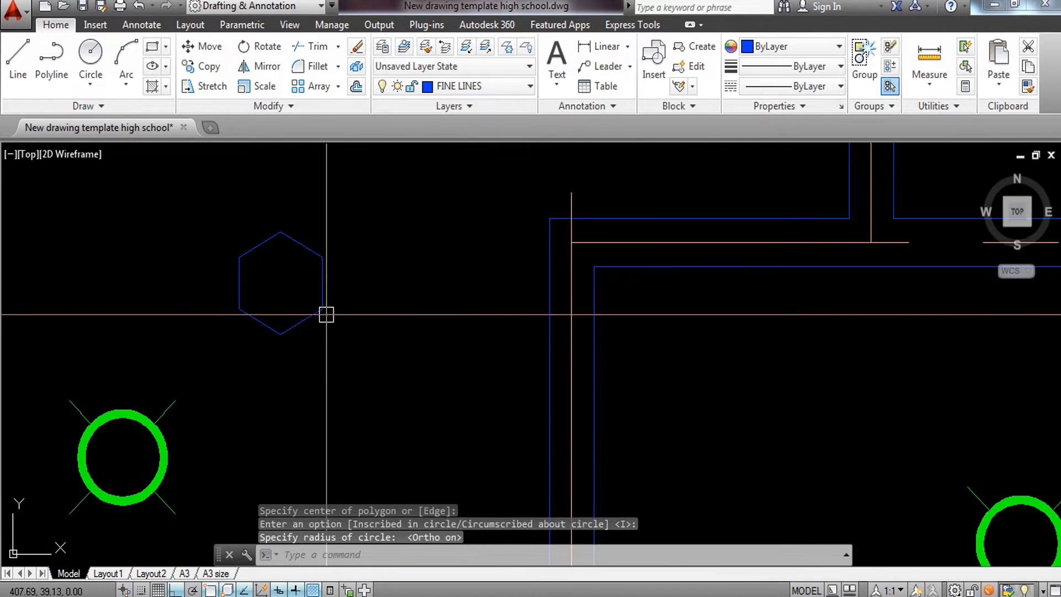
pyautogui.write('t')
pyautogui.press('space')
pyautogui.click(100, 270)
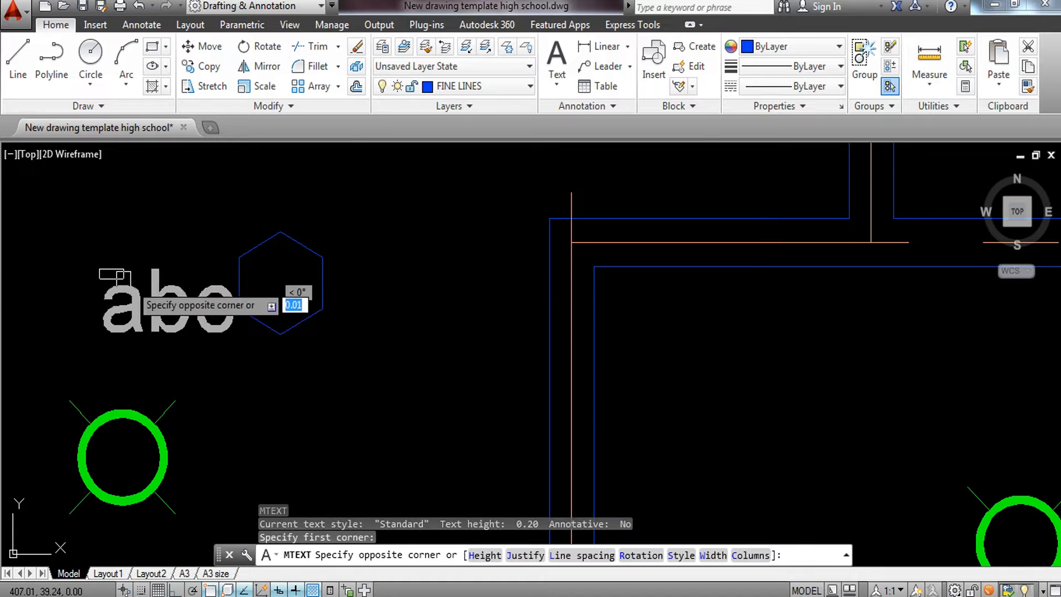
pyautogui.click(182, 323)
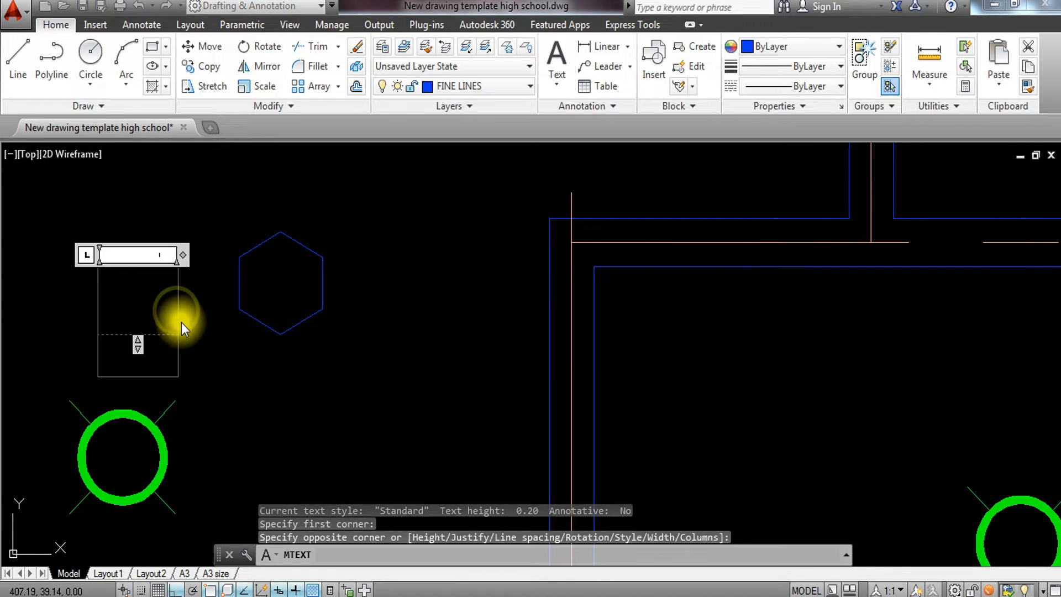
pyautogui.write('d')
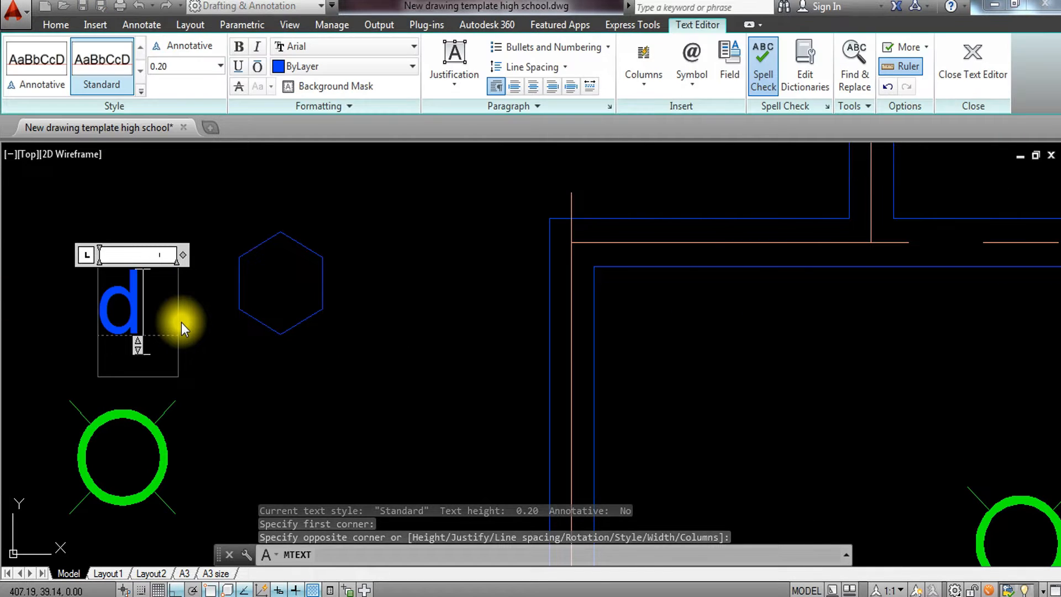
pyautogui.press('BackSpace')
pyautogui.write('D')
pyautogui.press('BackSpace')
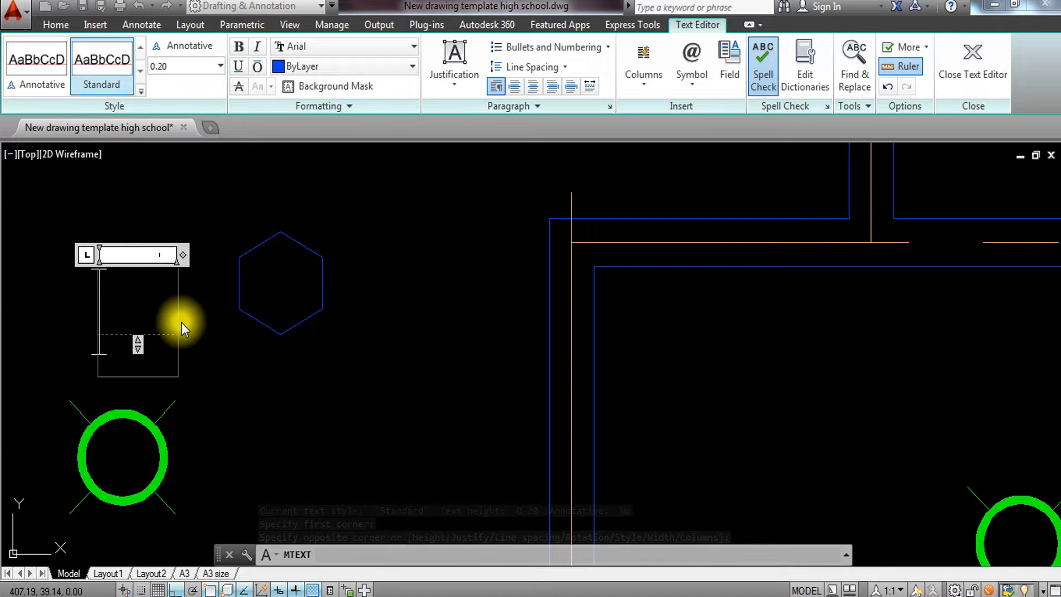
pyautogui.write('SD')
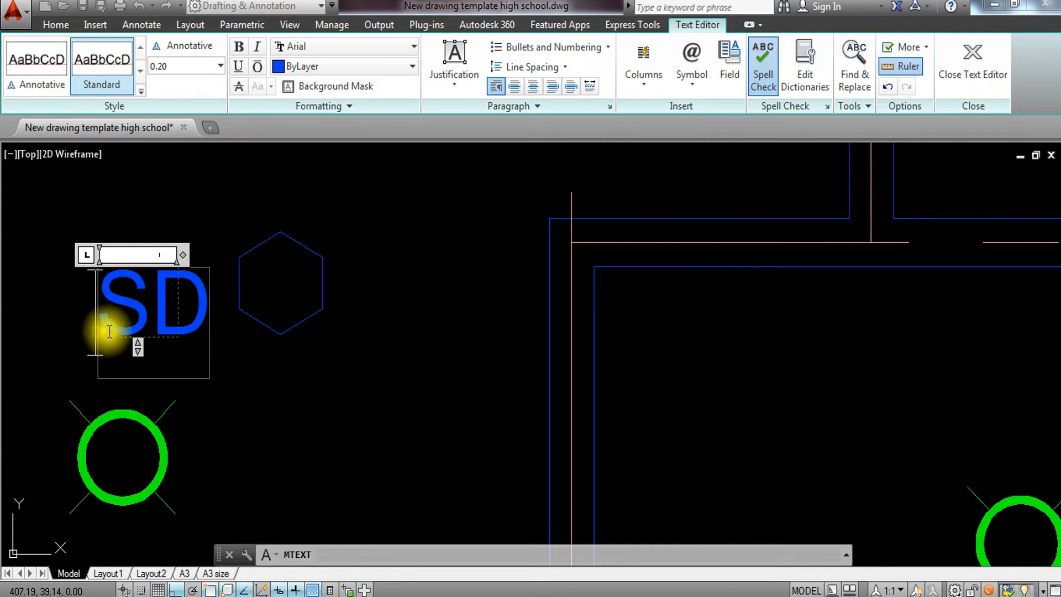
# Set the "SD" text height to 0.15 and finish the text
pyautogui.doubleClick(105, 331)
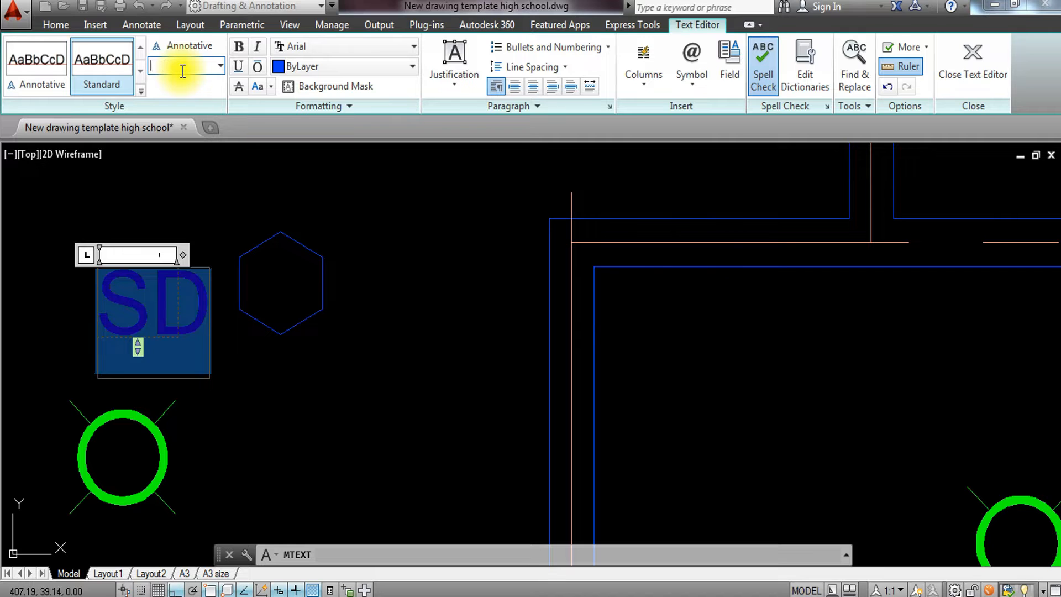
pyautogui.write('5')
pyautogui.press('Return')
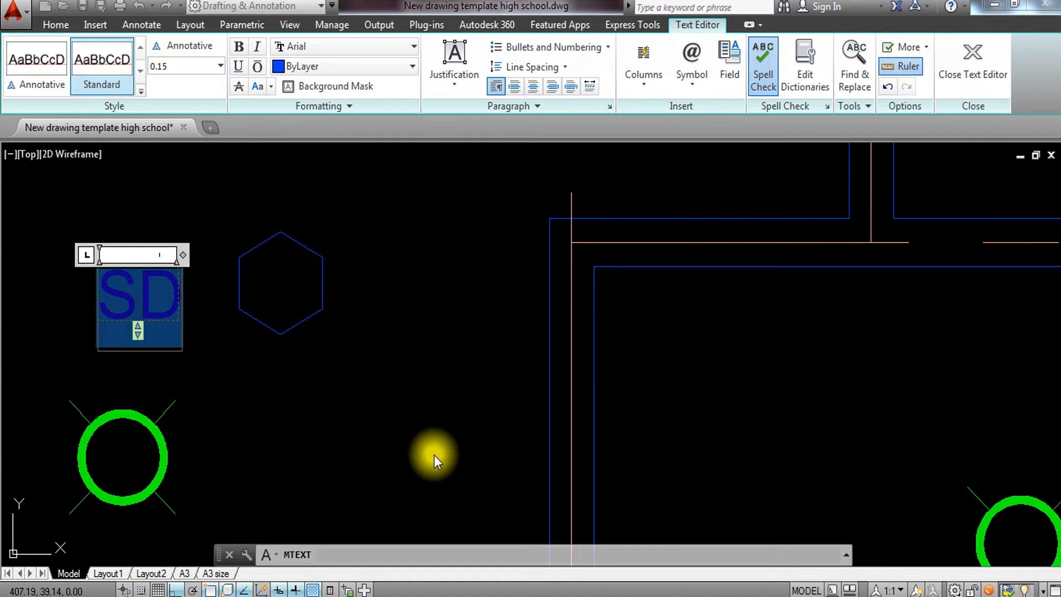
pyautogui.click(430, 459)
# Move the "SD" text into the middle of the hexagon
pyautogui.click(162, 251)
pyautogui.click(117, 322)
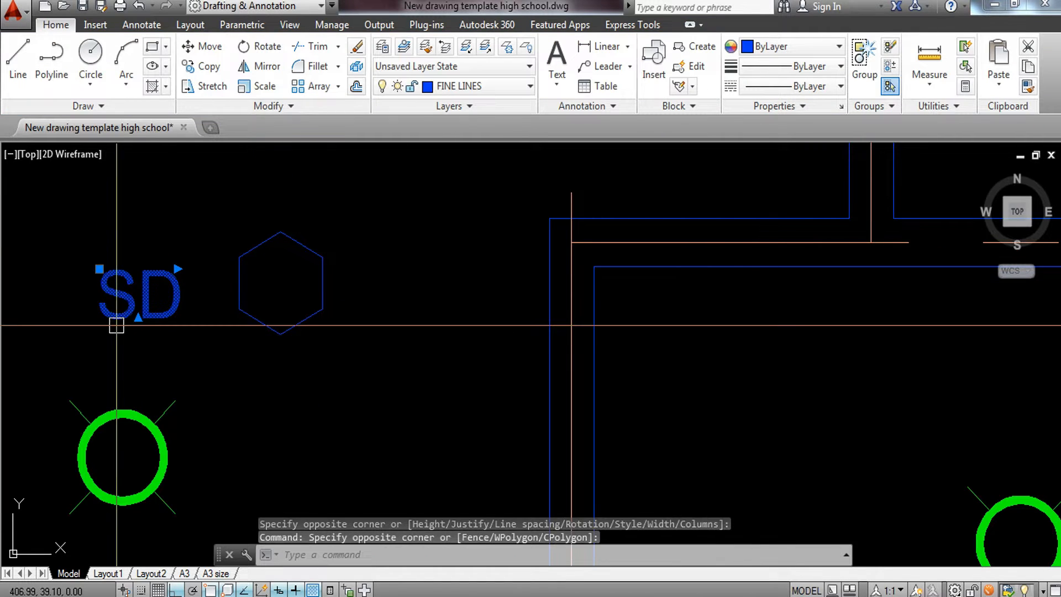
pyautogui.write('m')
pyautogui.press('Return')
pyautogui.click(133, 302)
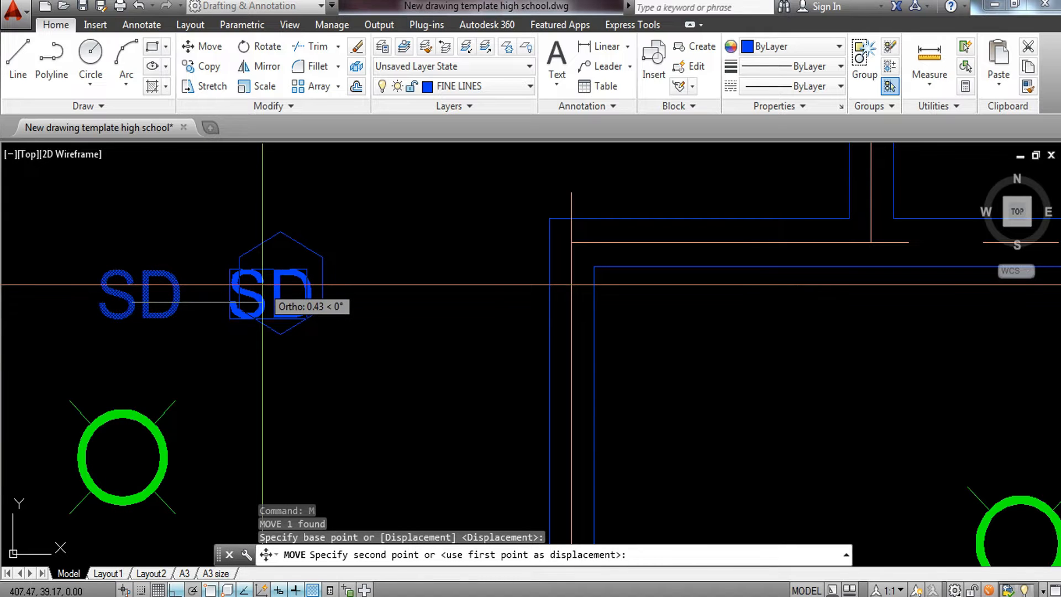
pyautogui.press('F8')
pyautogui.scroll(4, 263, 285)
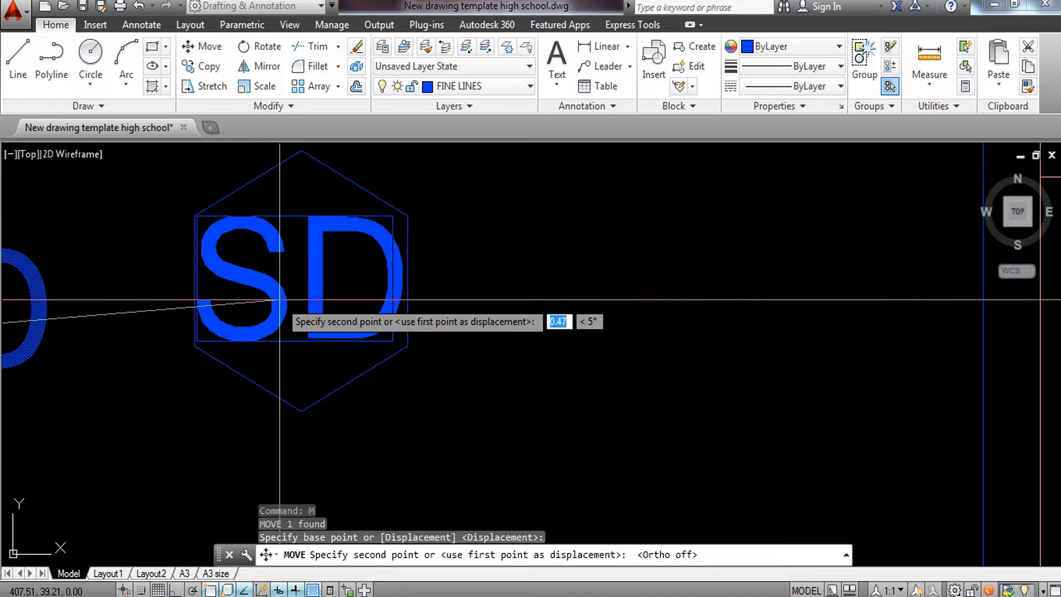
pyautogui.click(282, 300)
# Copy the hexagonal SD symbol to the left room's upper part, midway between and slightly above the two side-by-side lights
pyautogui.scroll(-6, 327, 307)
pyautogui.click(355, 278)
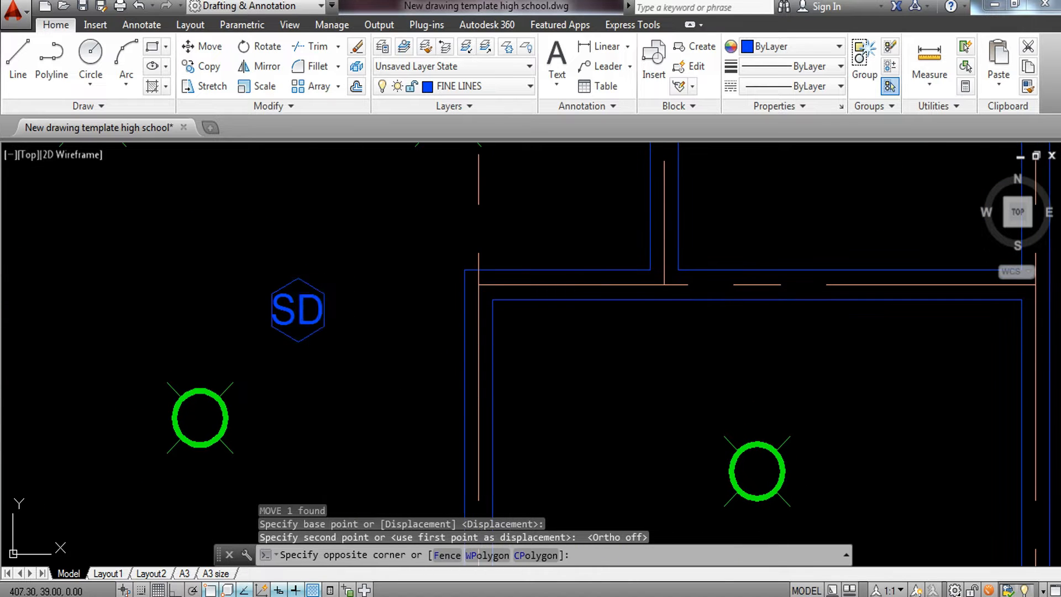
pyautogui.click(255, 360)
pyautogui.write('CO')
pyautogui.press('Return')
pyautogui.scroll(4, 287, 348)
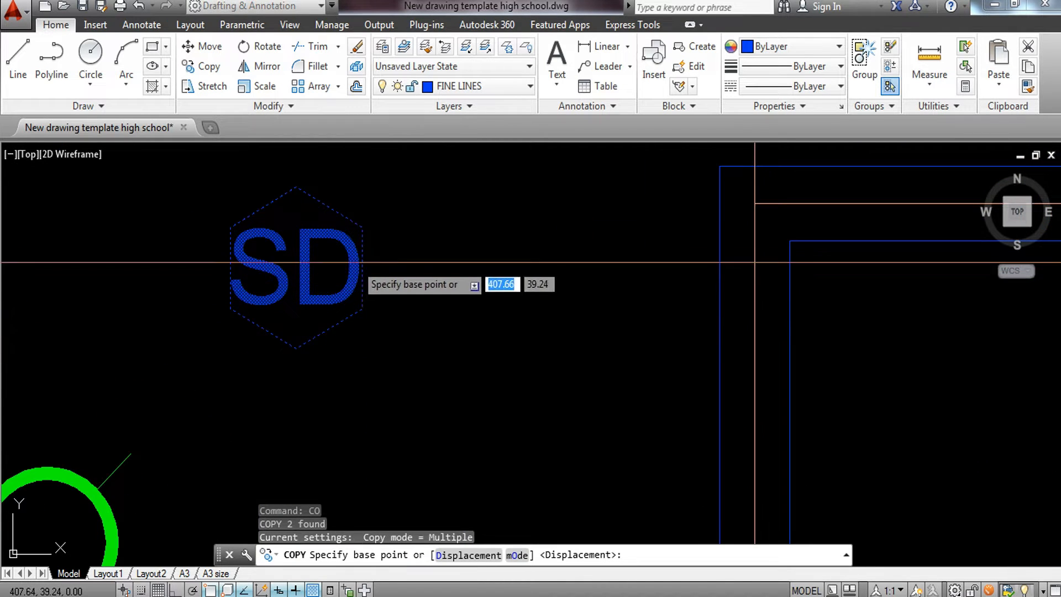
pyautogui.click(295, 268)
pyautogui.scroll(-4, 296, 268)
pyautogui.scroll(3, 279, 288)
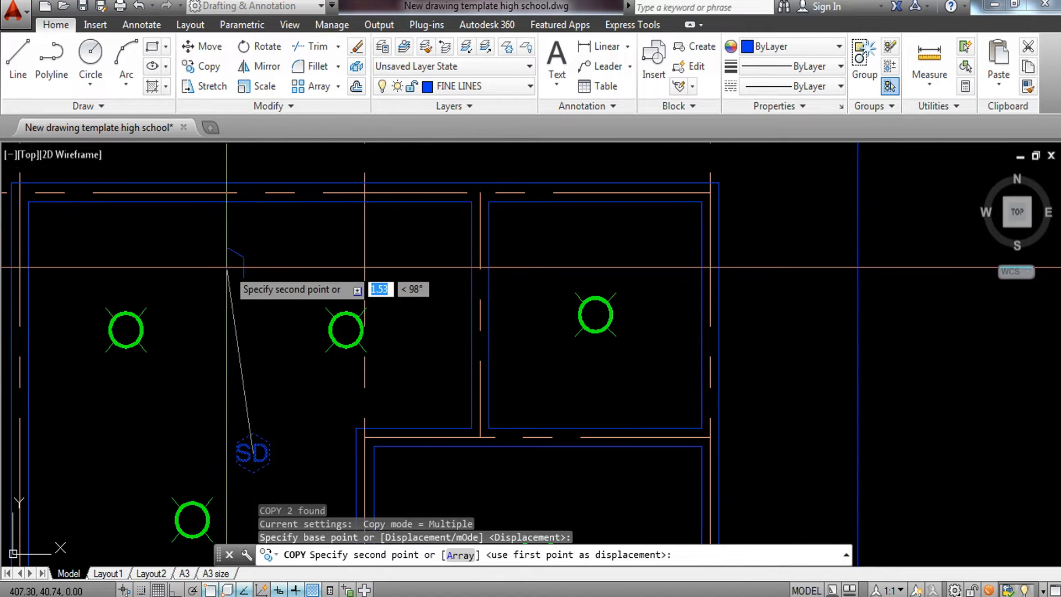
pyautogui.click(226, 267)
pyautogui.press('Escape')
# Erase the original SD symbol beside the left room's partition wall
pyautogui.click(271, 426)
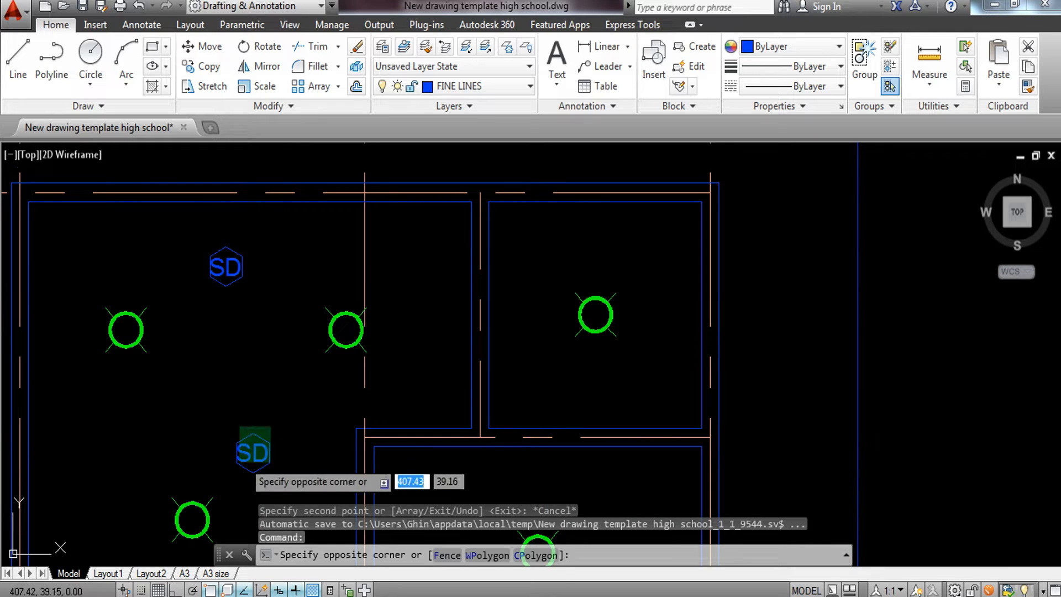
pyautogui.click(236, 470)
pyautogui.write('e')
pyautogui.press('Return')
pyautogui.moveTo(240, 442); pyautogui.dragTo(243, 404, button='middle')
pyautogui.scroll(-2, 244, 396)
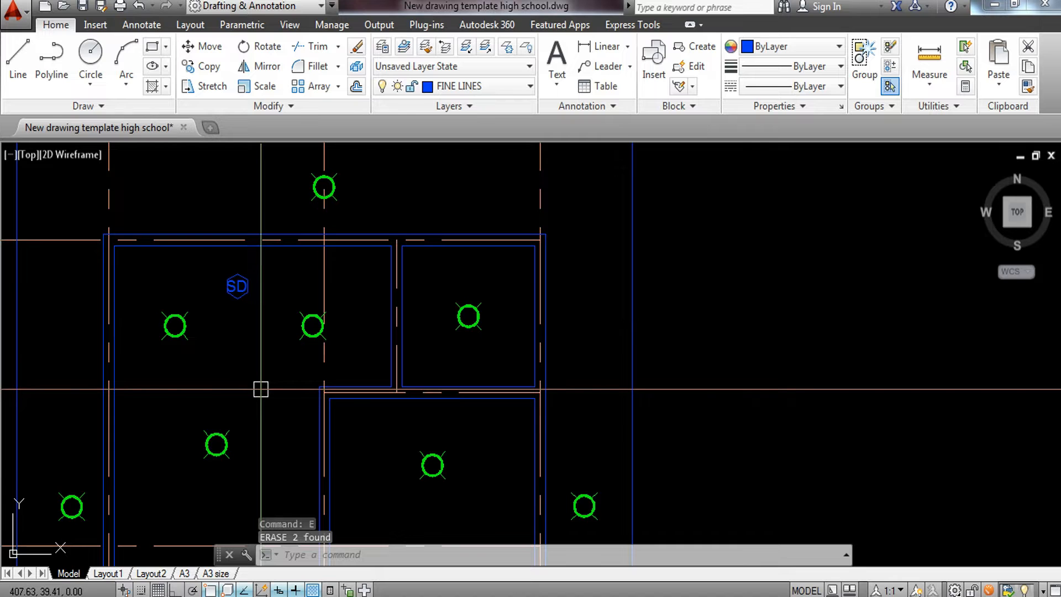
# Erase the remaining SD symbol between the two upper lights of the left room
pyautogui.press('Escape')
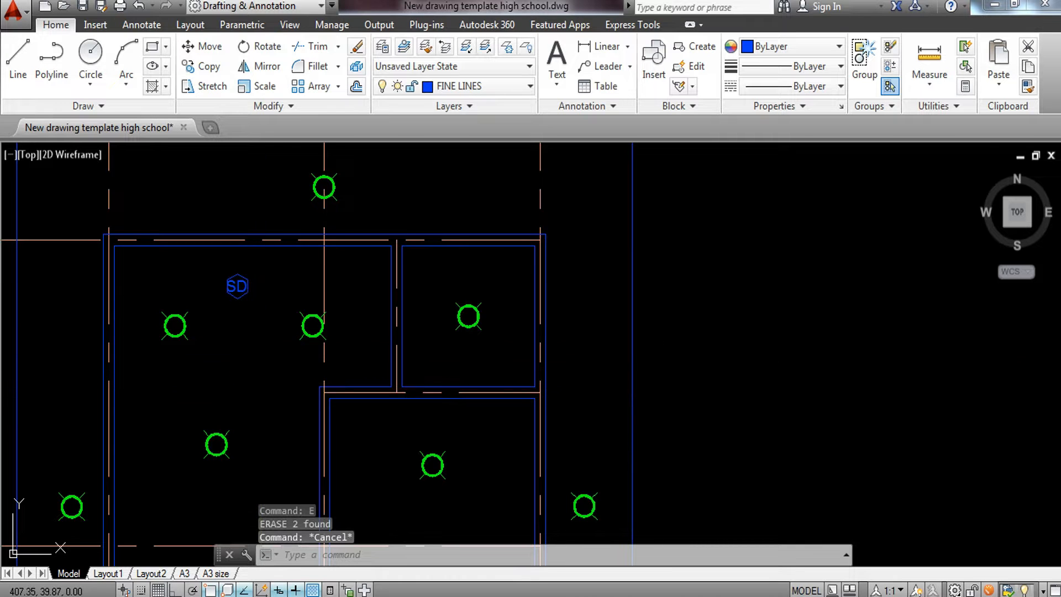
pyautogui.click(253, 270)
pyautogui.write('e')
pyautogui.press('Return')
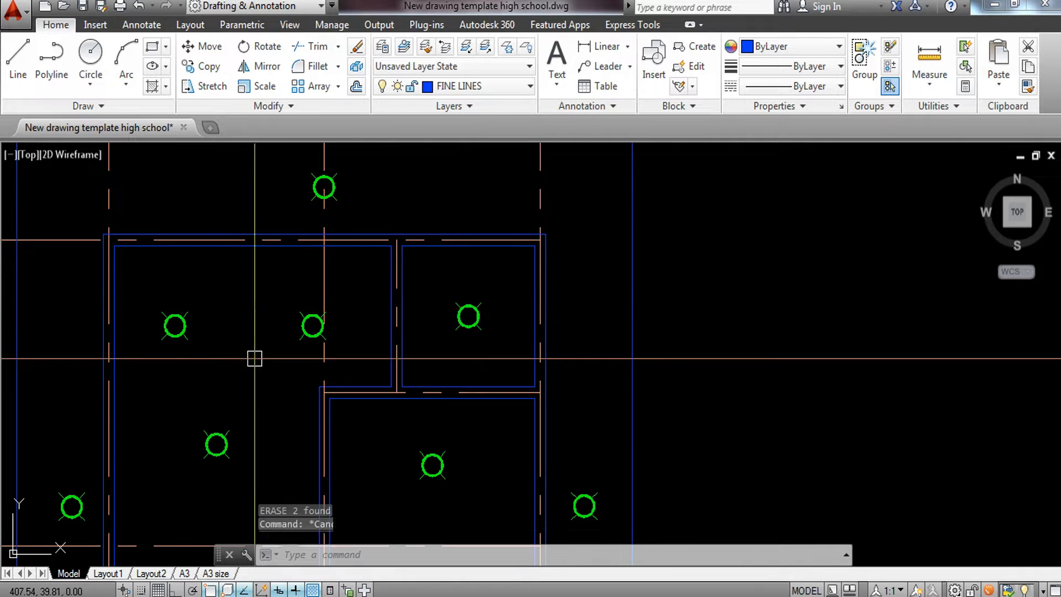
# Examine the arrangement of ceiling lights across the rooms and eave strips
pyautogui.moveTo(254, 359); pyautogui.dragTo(259, 161, button='middle')
pyautogui.scroll(-4, 270, 198)
pyautogui.moveTo(268, 199); pyautogui.dragTo(291, 264, button='middle')
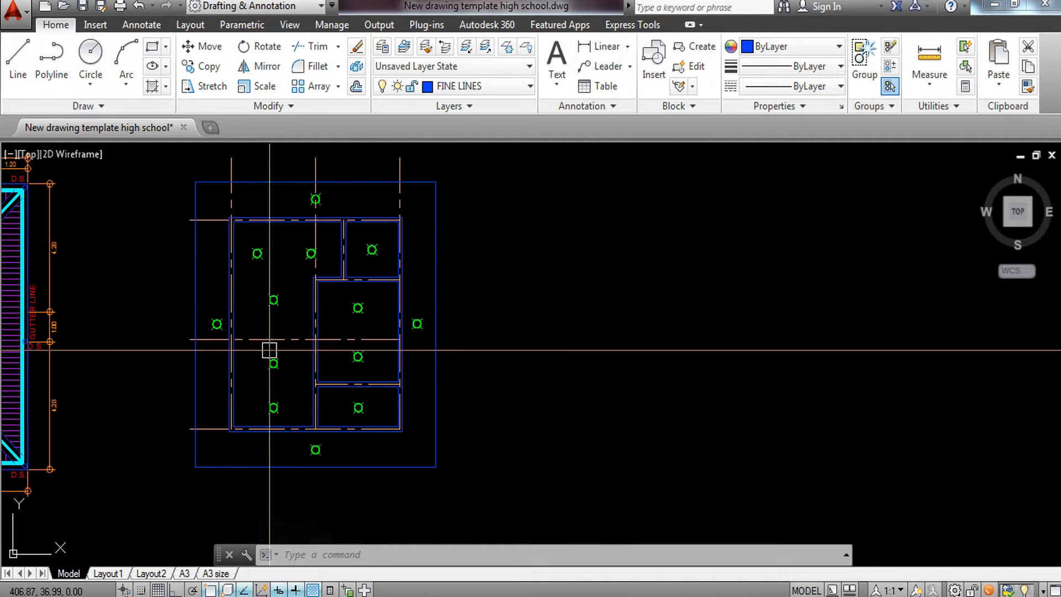
pyautogui.scroll(4, 255, 432)
pyautogui.moveTo(396, 293); pyautogui.dragTo(403, 384, button='middle')
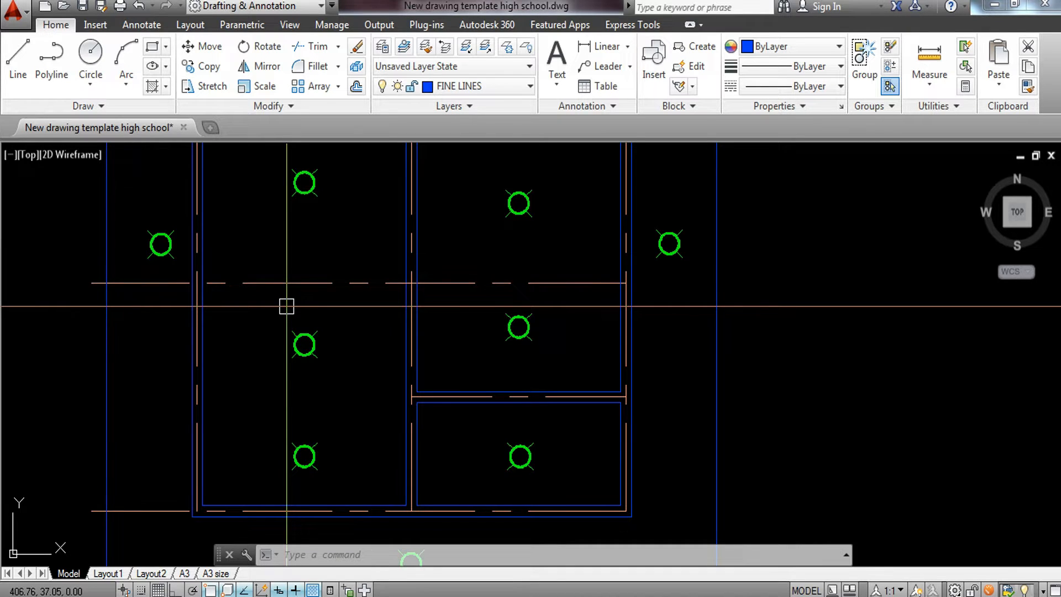
pyautogui.moveTo(301, 380); pyautogui.dragTo(324, 466, button='middle')
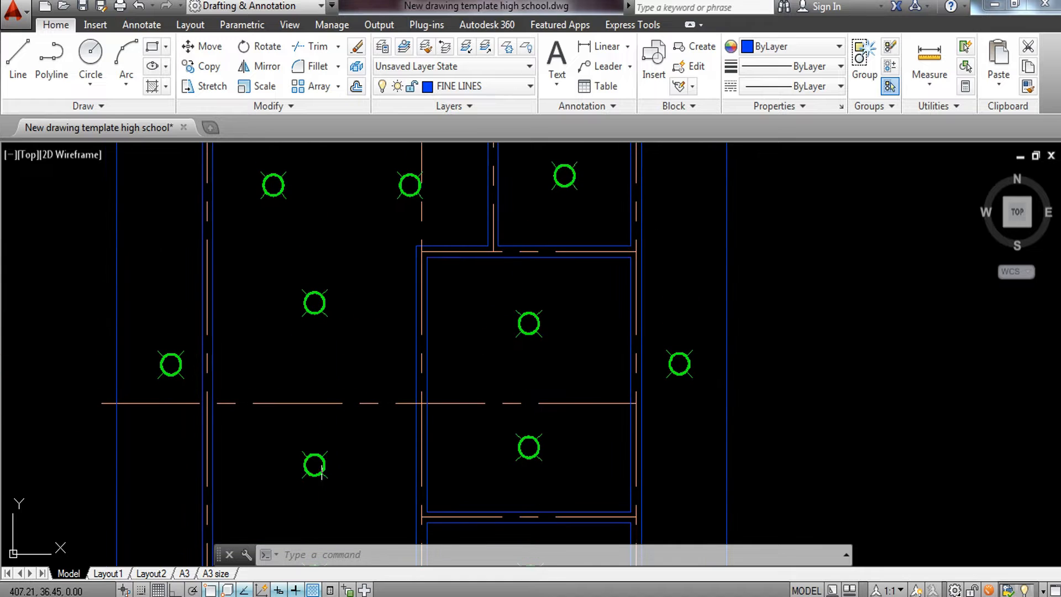
pyautogui.scroll(-2, 384, 336)
pyautogui.moveTo(500, 408); pyautogui.dragTo(487, 356, button='middle')
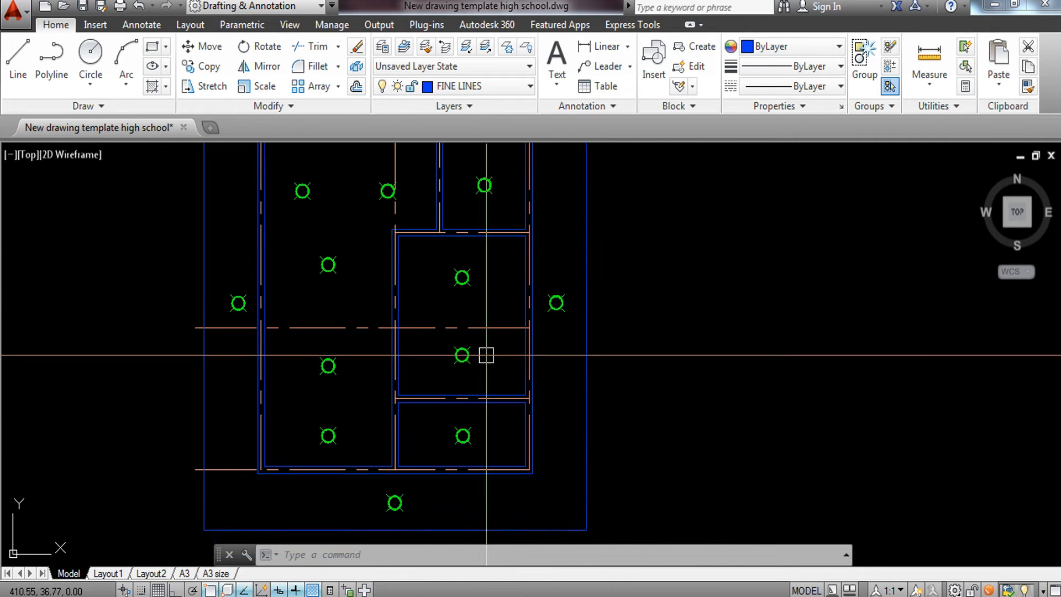
pyautogui.moveTo(374, 242); pyautogui.dragTo(367, 350, button='middle')
pyautogui.scroll(2, 374, 316)
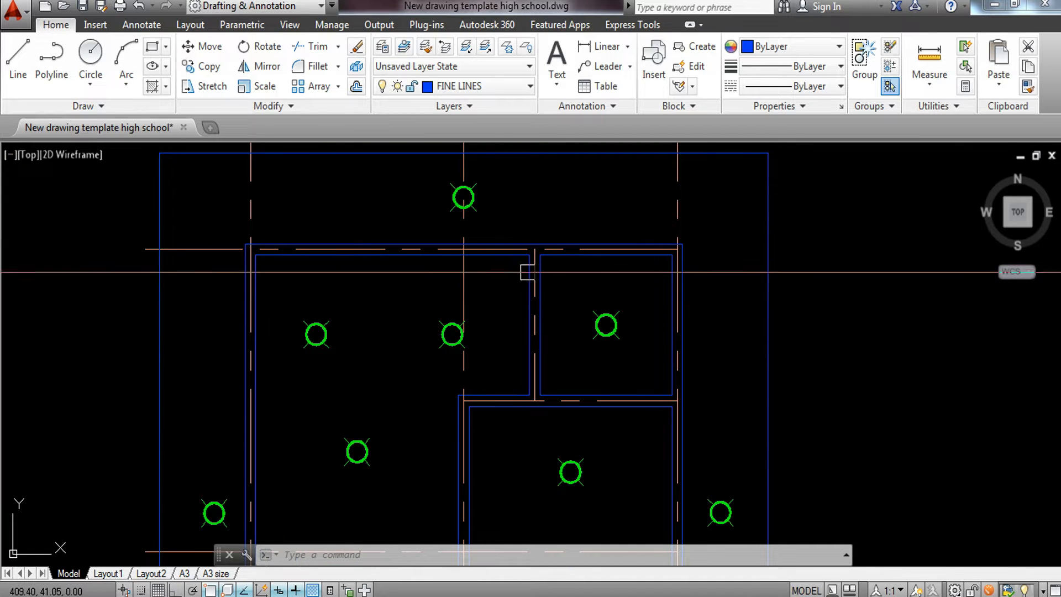
pyautogui.moveTo(466, 396); pyautogui.dragTo(458, 317, button='middle')
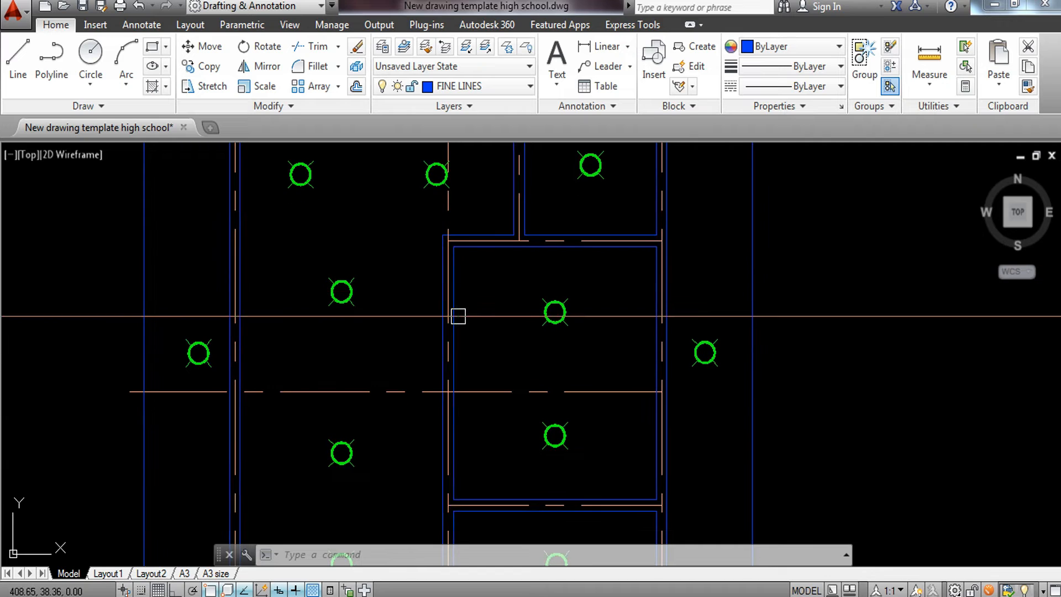
pyautogui.moveTo(458, 317)
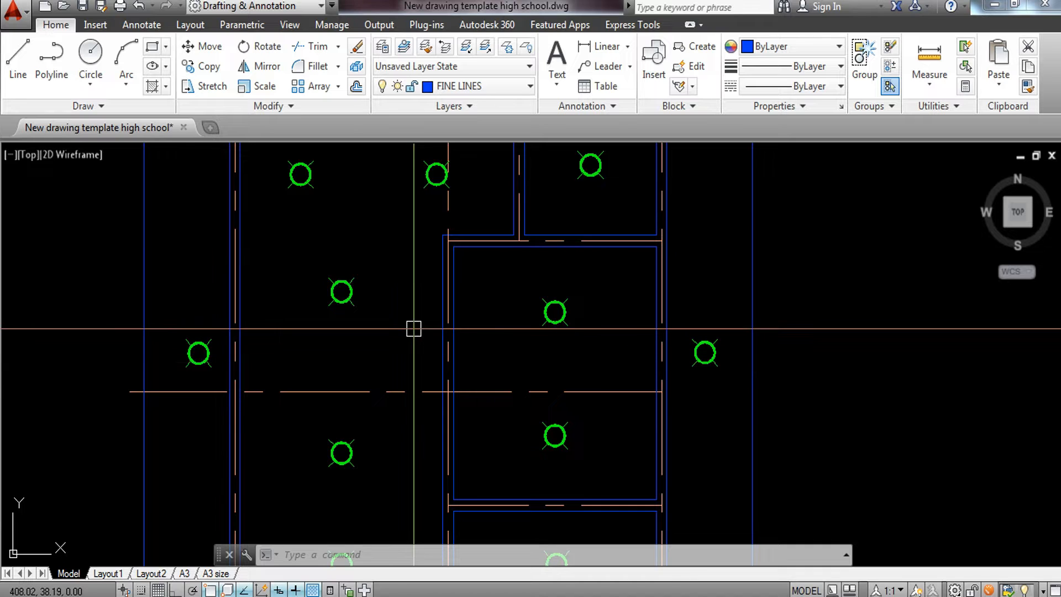
# Start a multiline with scale 0.1 and Top justification, and make WALL the current layer
pyautogui.moveTo(454, 271); pyautogui.dragTo(473, 414, button='middle')
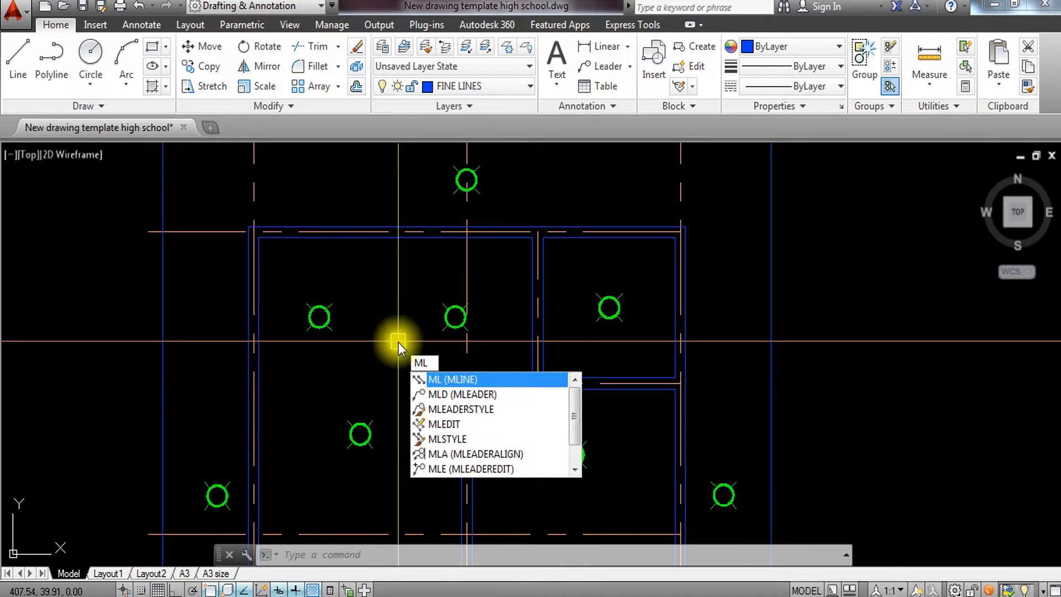
pyautogui.press('Return')
pyautogui.write('S')
pyautogui.press('Return')
pyautogui.write('.05')
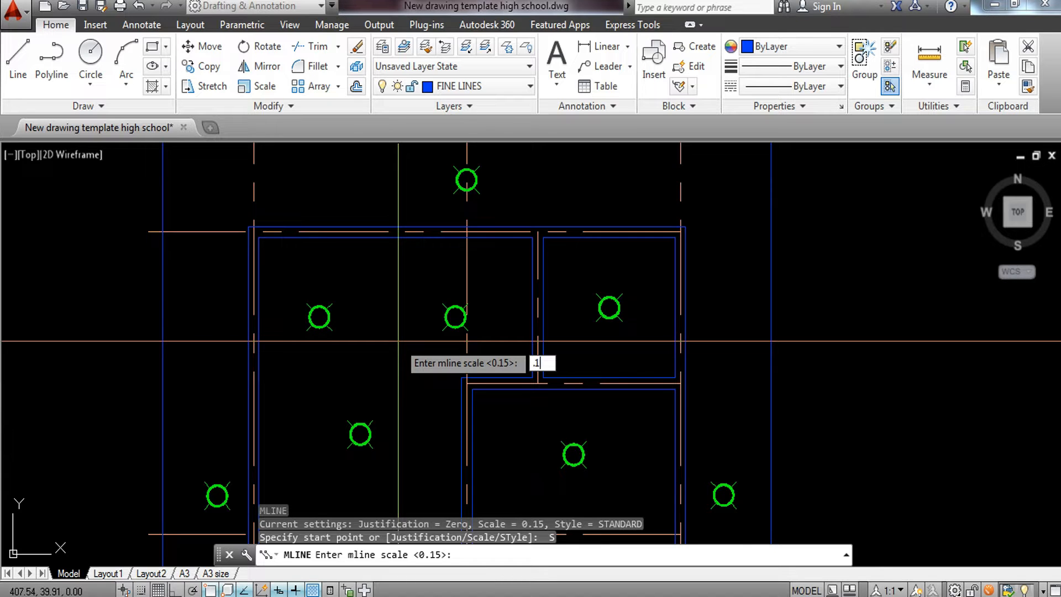
pyautogui.press('Return')
pyautogui.press('Return')
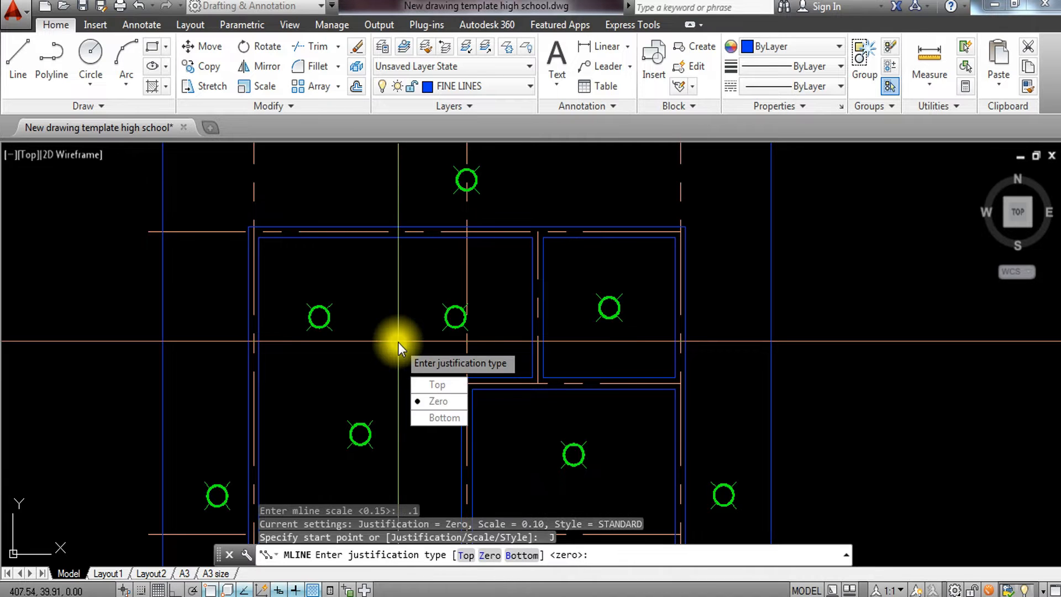
pyautogui.click(447, 383)
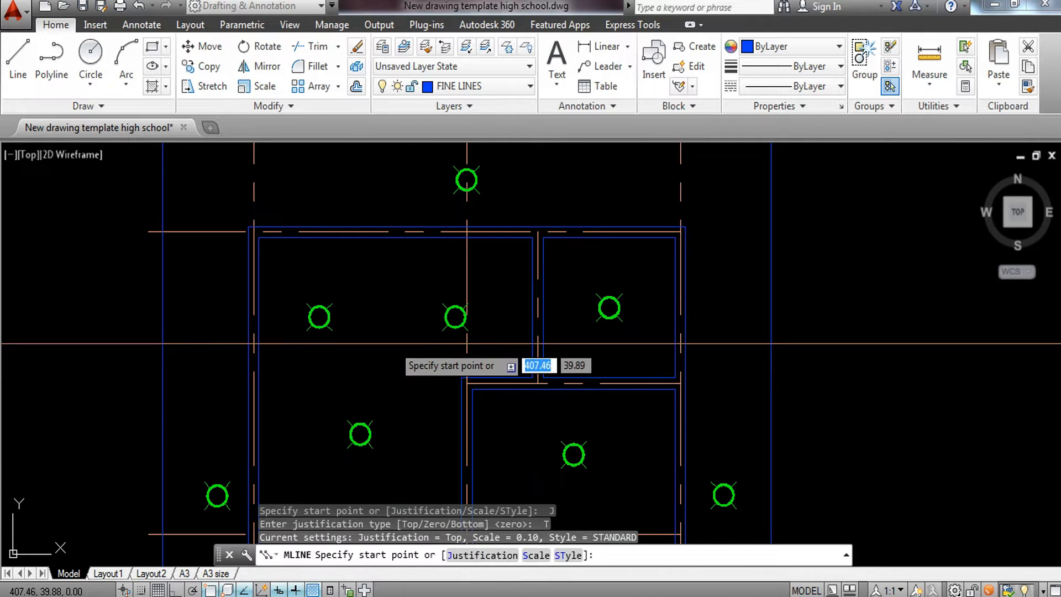
pyautogui.click(502, 89)
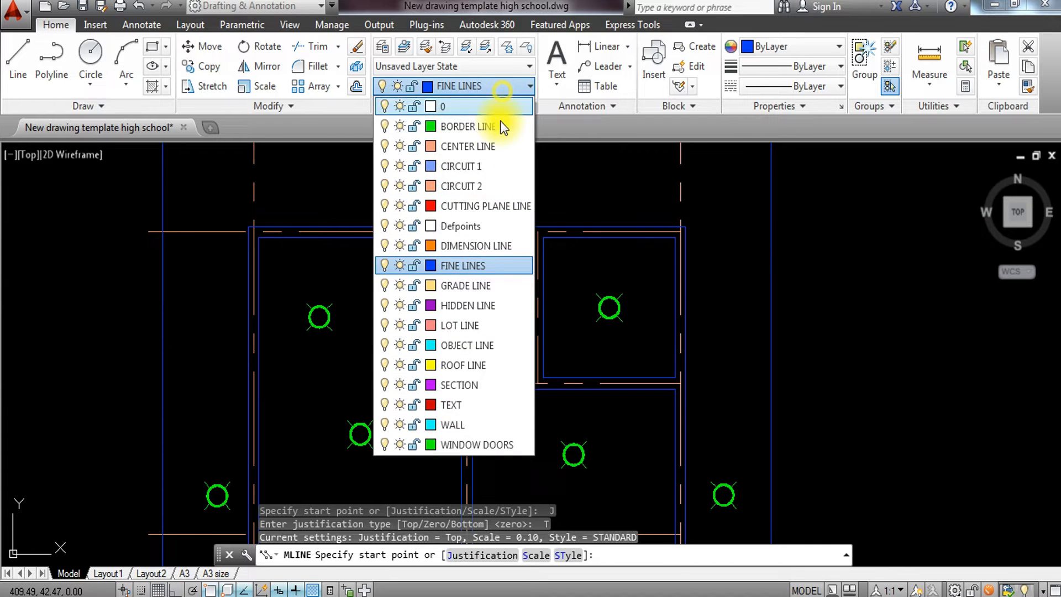
pyautogui.click(444, 427)
# Draw a closed multiline along the inner wall faces of the large L-shaped room on the plan's west side
pyautogui.click(258, 237)
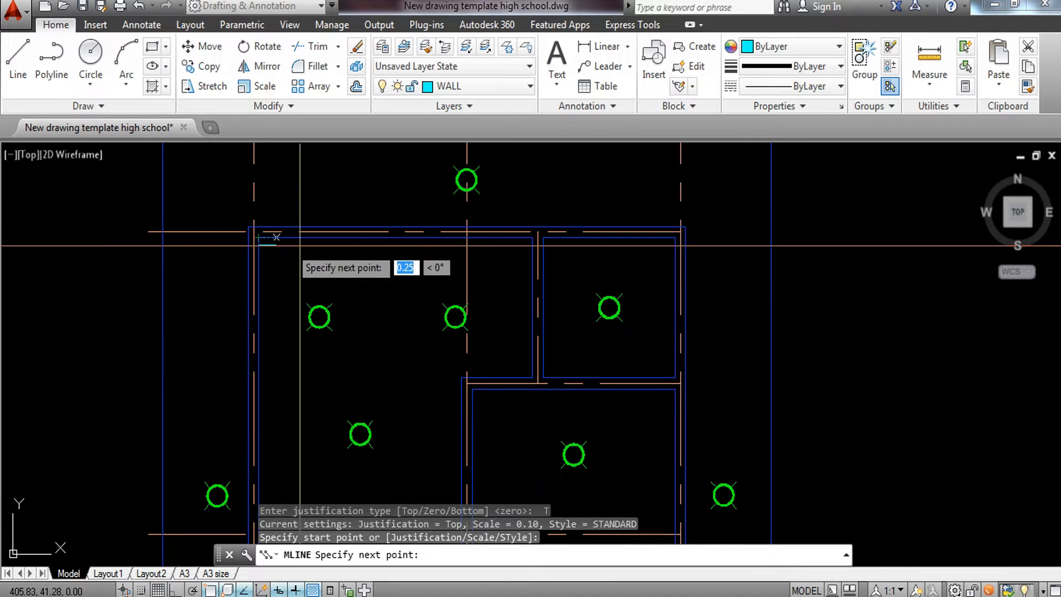
pyautogui.scroll(4, 521, 234)
pyautogui.click(532, 237)
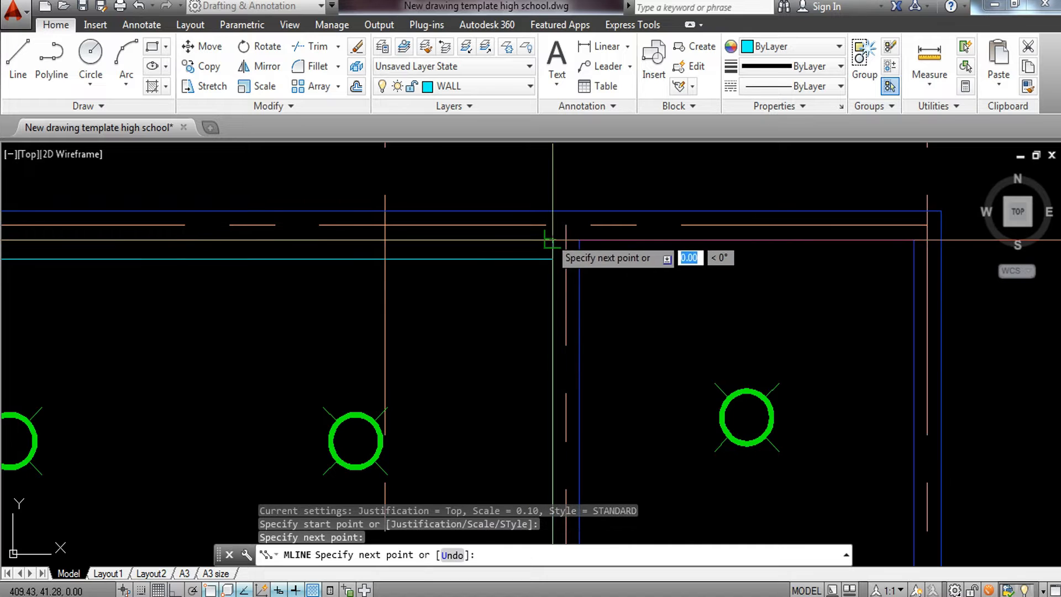
pyautogui.scroll(-4, 552, 243)
pyautogui.click(550, 380)
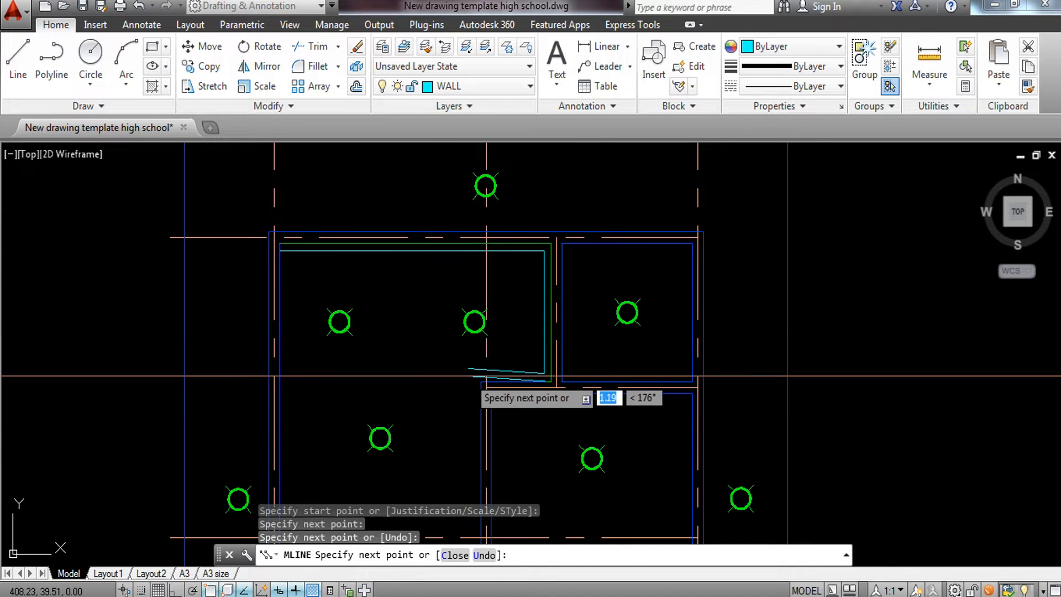
pyautogui.click(485, 376)
pyautogui.scroll(4, 504, 288)
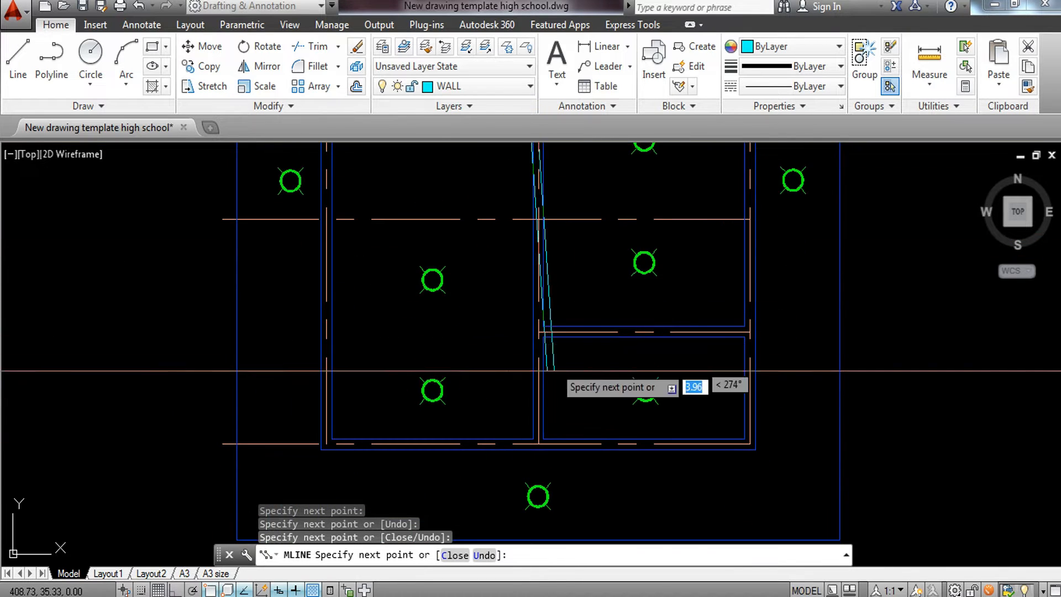
pyautogui.scroll(4, 550, 350)
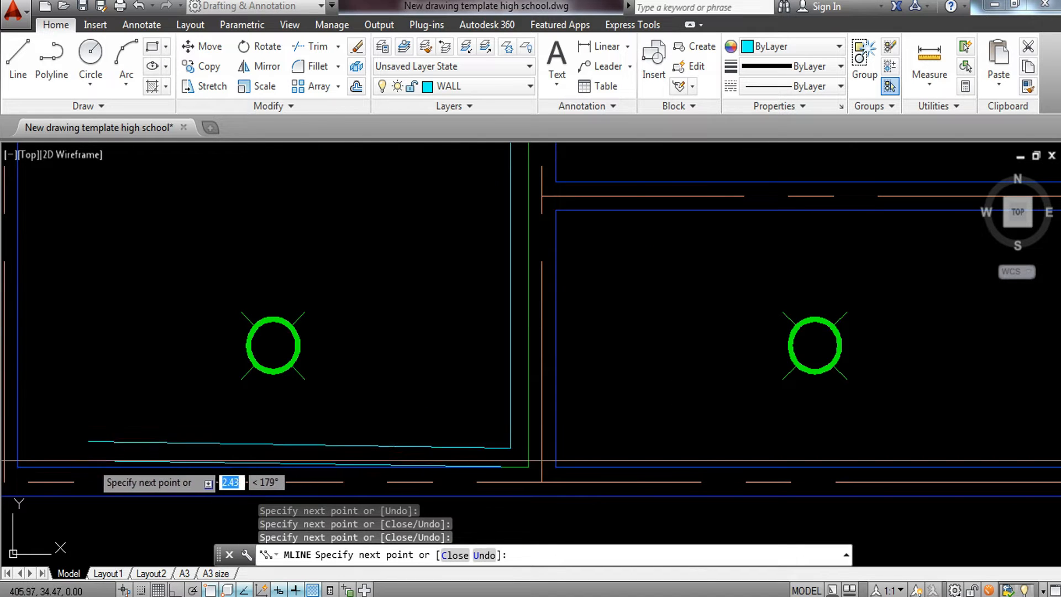
pyautogui.scroll(-4, 28, 461)
pyautogui.moveTo(24, 467); pyautogui.dragTo(198, 545, button='middle')
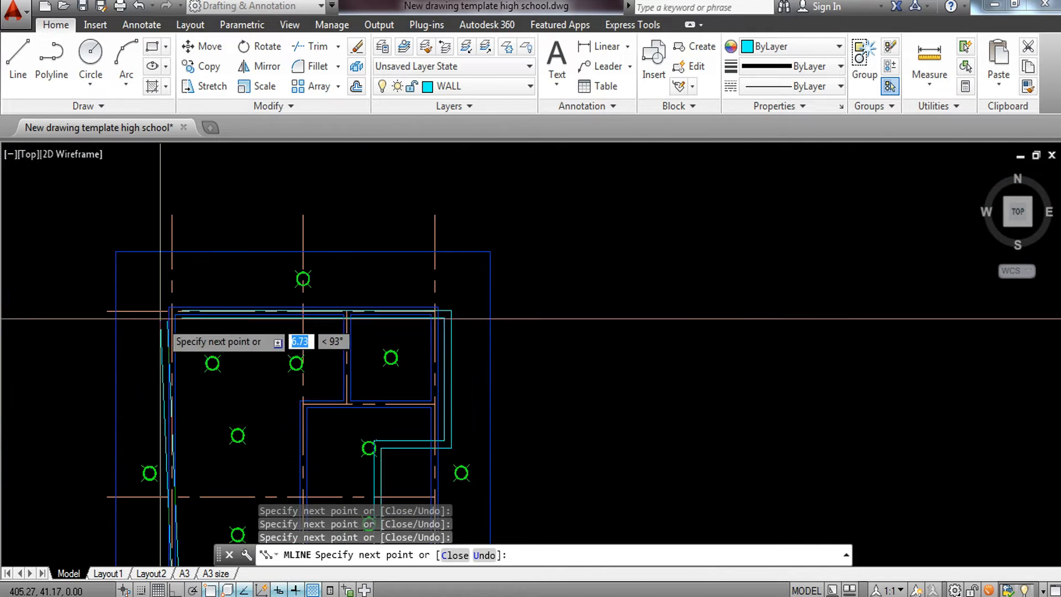
pyautogui.scroll(4, 163, 319)
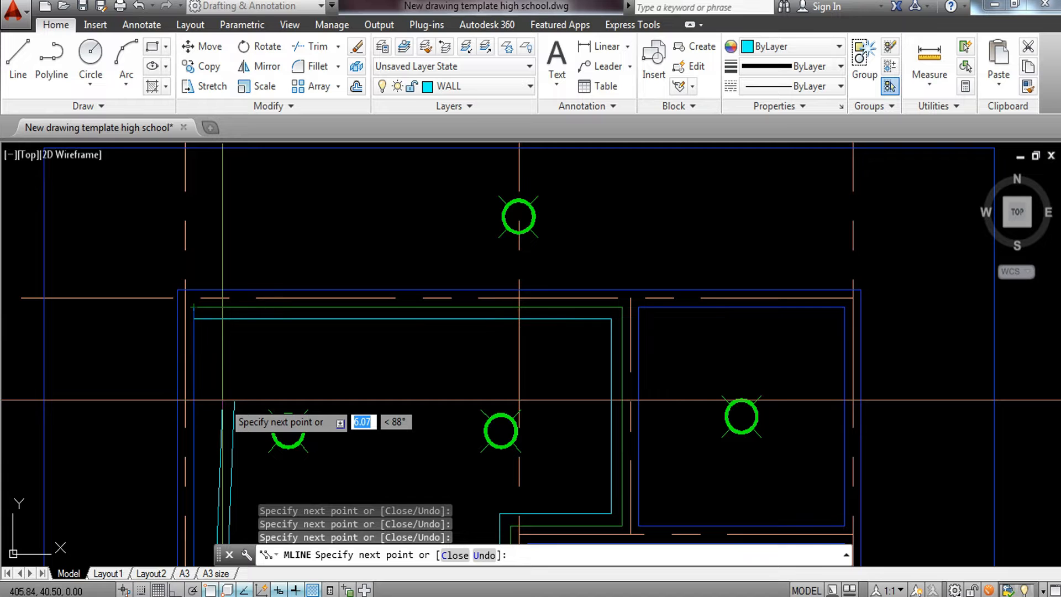
pyautogui.press('Return')
# Examine the multiline border around the L-shaped room, from its upper corners down to the south wall
pyautogui.scroll(-5, 343, 268)
pyautogui.scroll(6, 305, 299)
pyautogui.scroll(-2, 307, 299)
pyautogui.moveTo(311, 301); pyautogui.dragTo(293, 344, button='middle')
pyautogui.scroll(-3, 308, 309)
pyautogui.scroll(4, 266, 369)
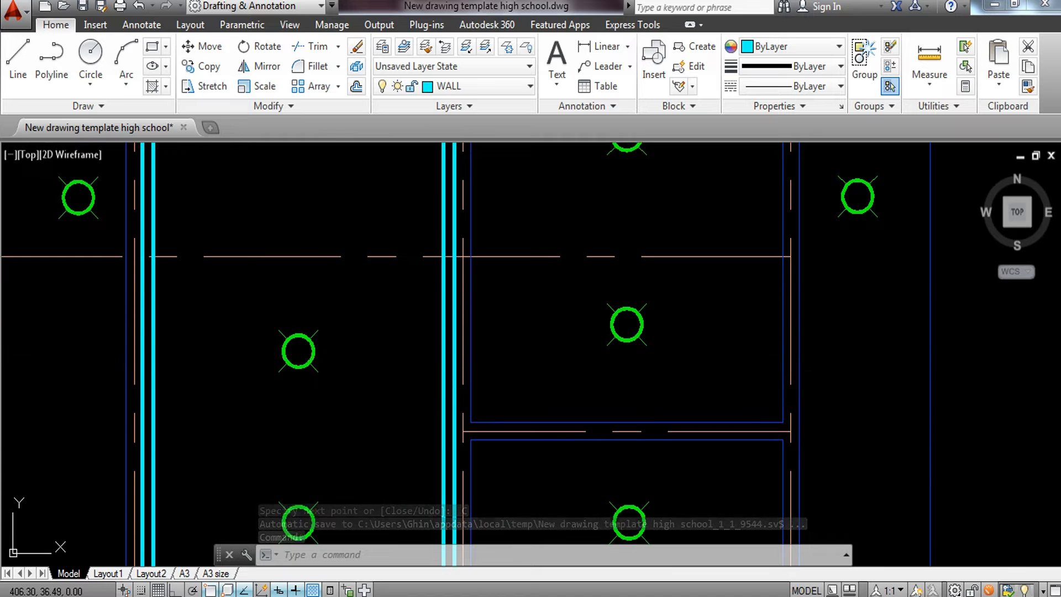
pyautogui.moveTo(217, 443); pyautogui.dragTo(216, 315, button='middle')
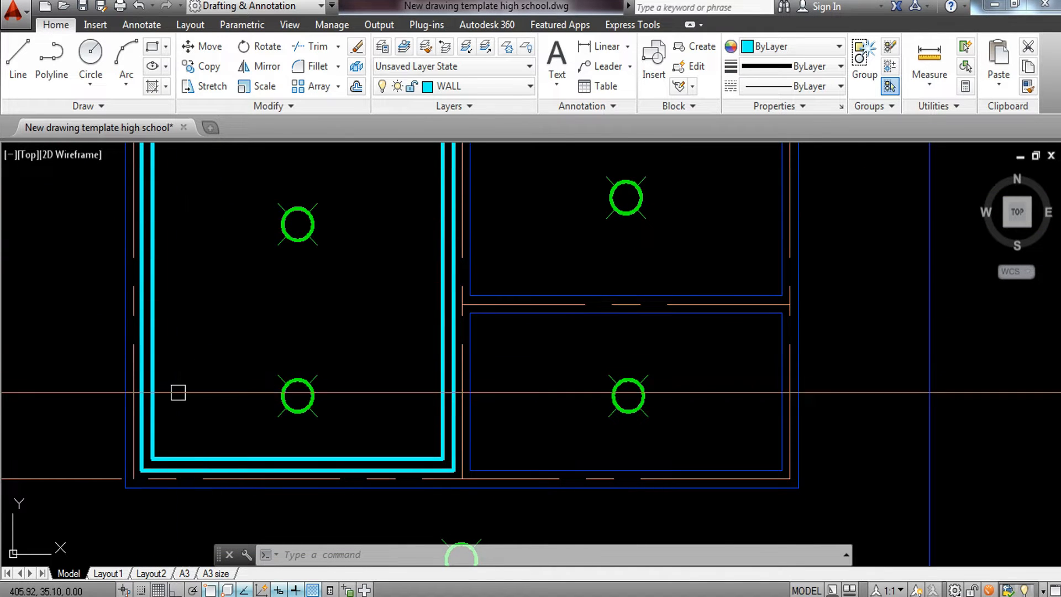
pyautogui.scroll(-2, 178, 392)
pyautogui.moveTo(178, 392); pyautogui.dragTo(184, 385, button='middle')
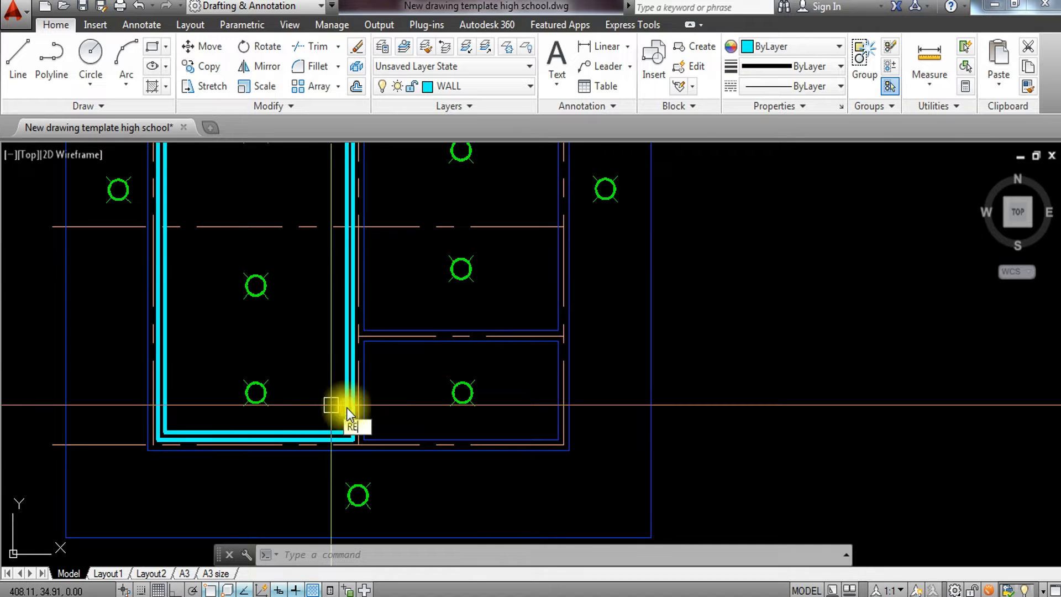
# Draw a rectangle from the border's southeast outer corner to the horizontal center line at its west outer edge
pyautogui.write('C')
pyautogui.press('Return')
pyautogui.click(358, 451)
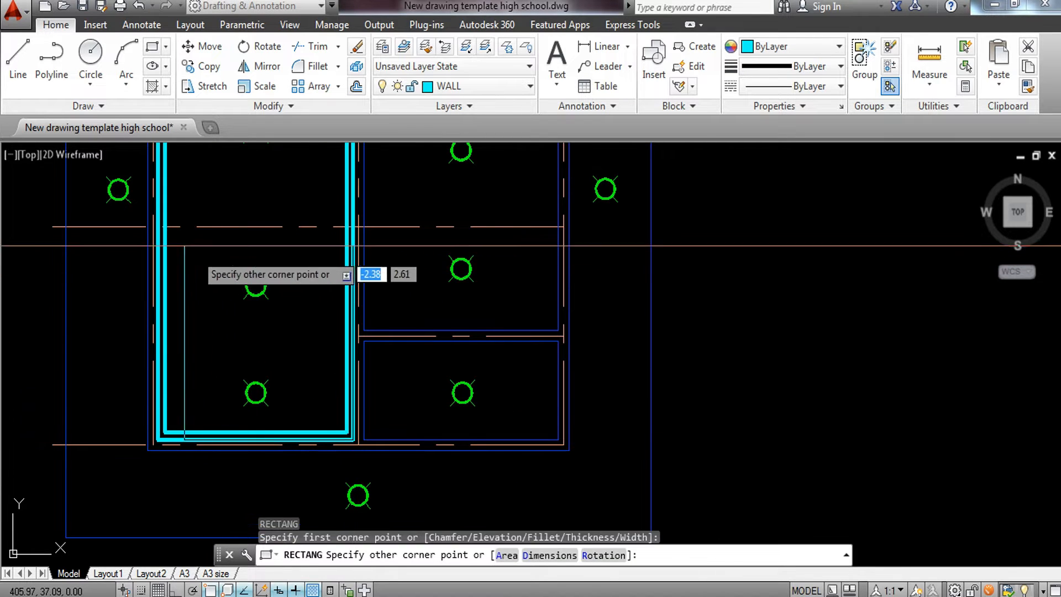
pyautogui.click(157, 228)
pyautogui.press('Escape')
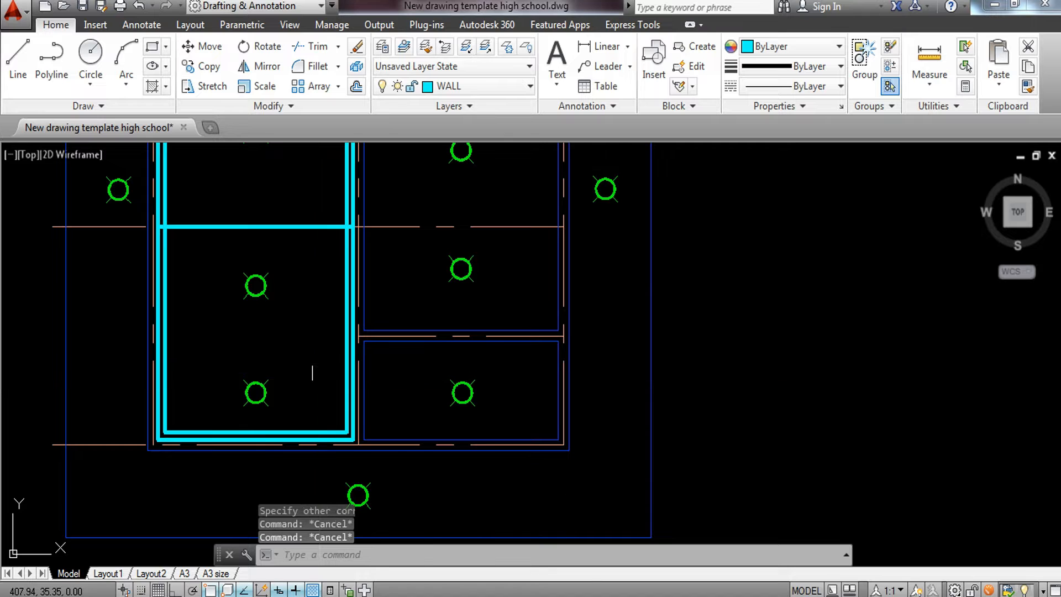
# Offset the rectangle 0.6 inward around the two lower lights of the L-shaped room
pyautogui.write('O')
pyautogui.press('Return')
pyautogui.write('.6')
pyautogui.press('Return')
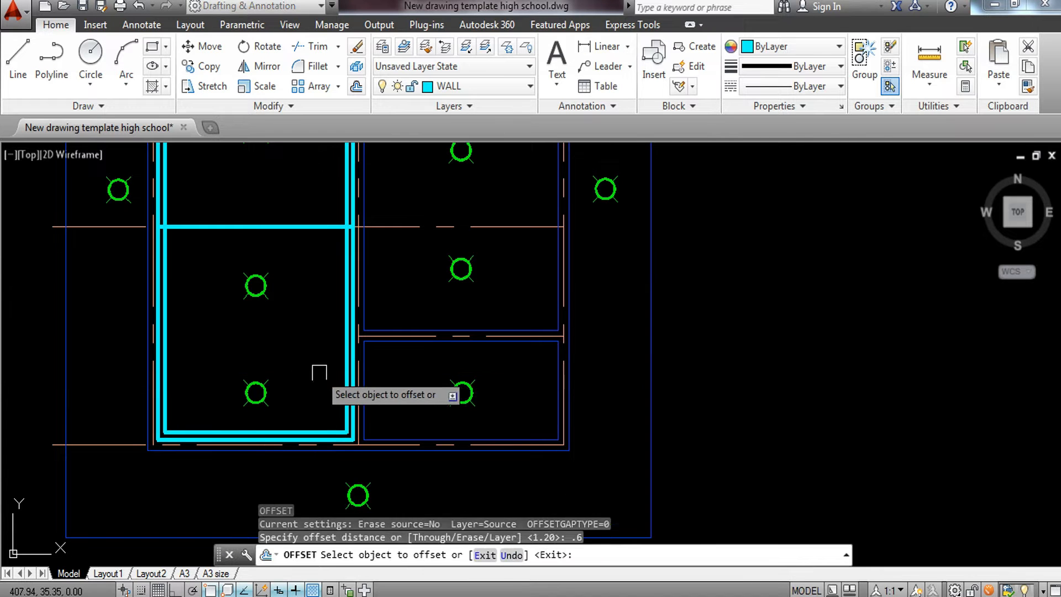
pyautogui.click(330, 230)
pyautogui.click(310, 308)
pyautogui.press('Escape')
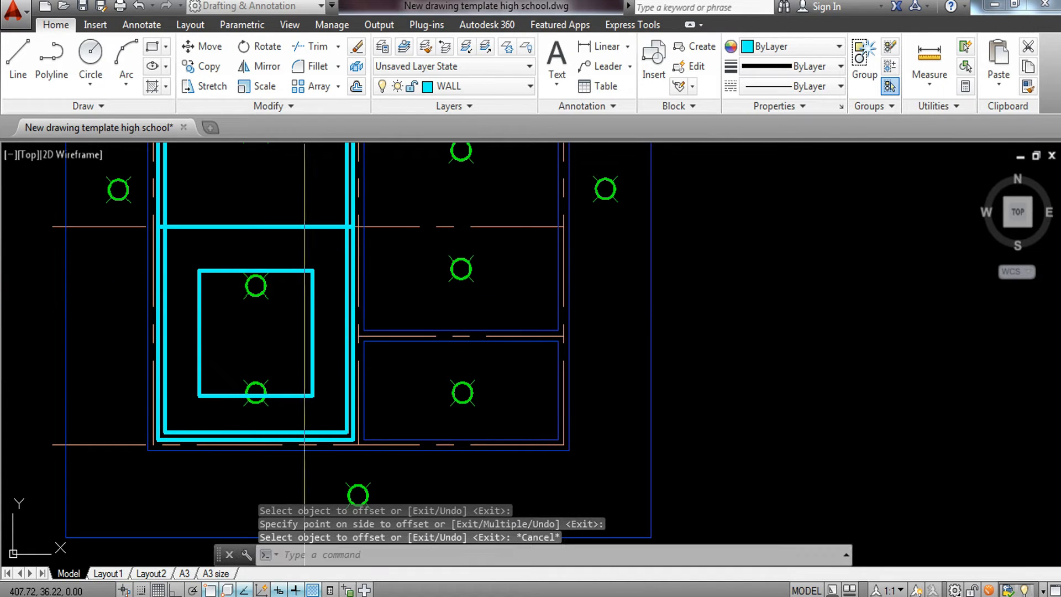
# Erase the original outer rectangle, keeping the inner offset copy
pyautogui.click(319, 227)
pyautogui.write('E')
pyautogui.press('Return')
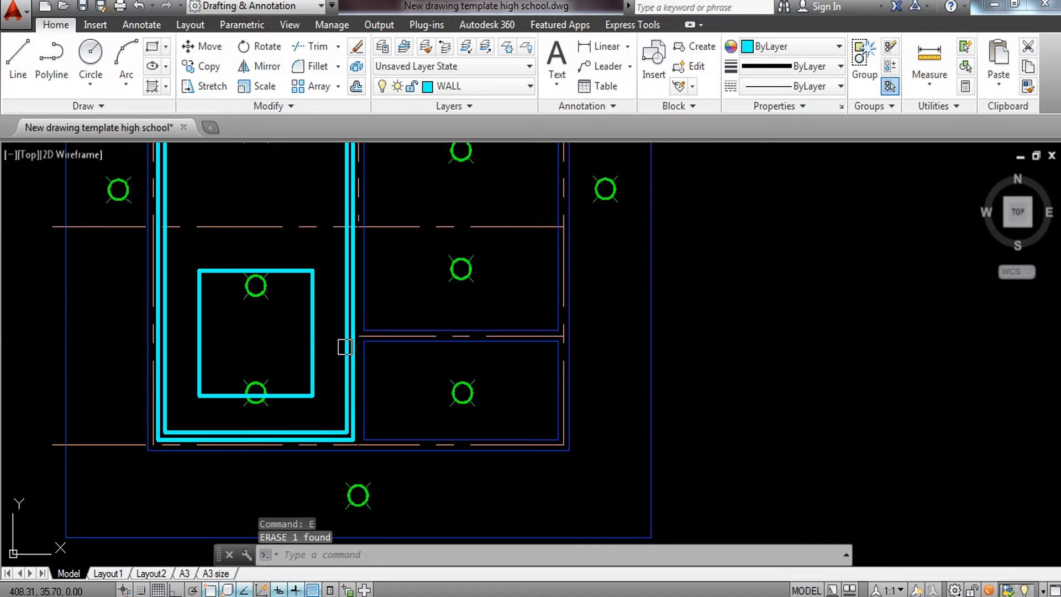
# Offset the remaining rectangle 0.05 inward to form a double-line ceiling outline
pyautogui.scroll(2, 318, 397)
pyautogui.write('O')
pyautogui.press('Return')
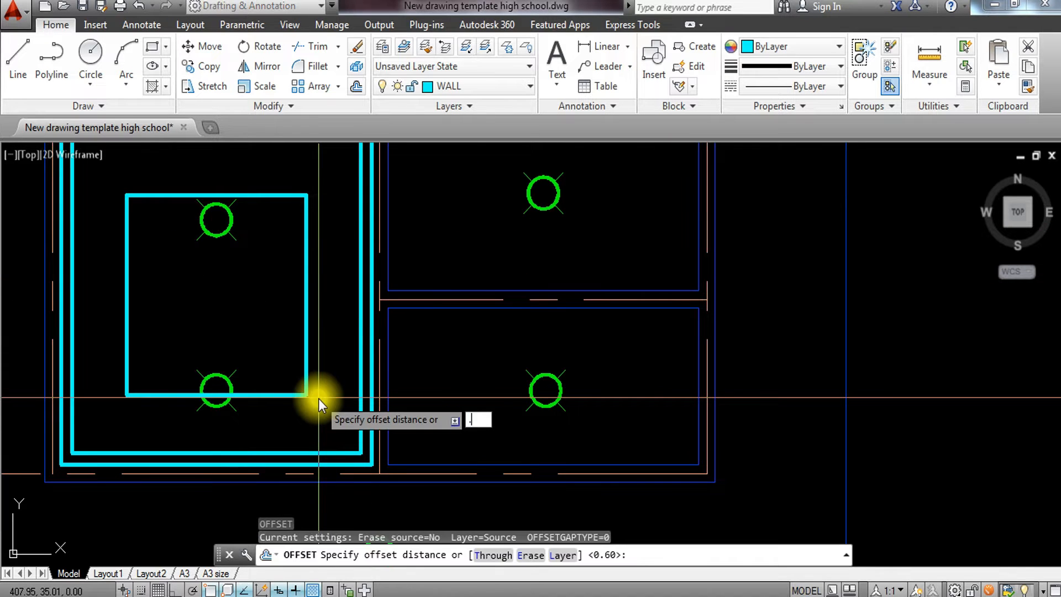
pyautogui.write('.05')
pyautogui.press('Return')
pyautogui.click(315, 310)
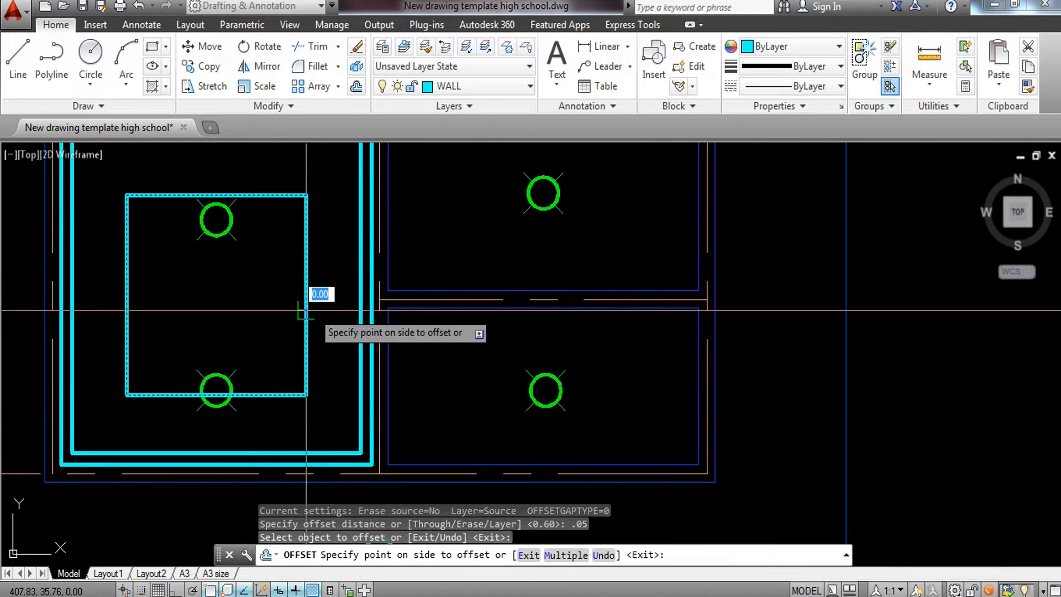
pyautogui.click(275, 315)
pyautogui.press('Escape')
pyautogui.press('Escape')
pyautogui.moveTo(245, 352); pyautogui.dragTo(268, 427, button='middle')
pyautogui.scroll(-2, 258, 403)
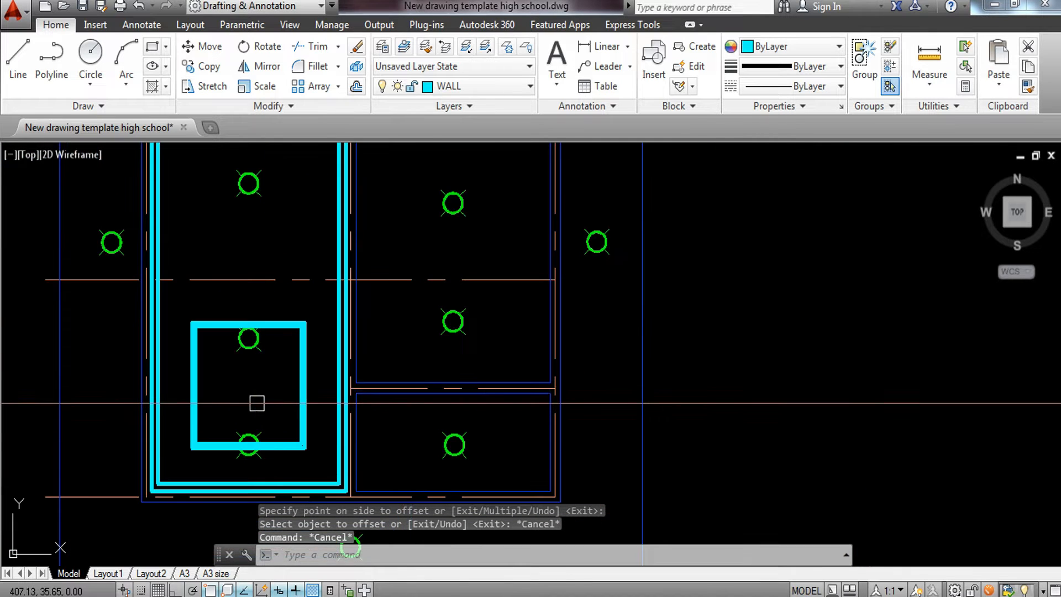
# Move the light on the rectangle's lower edge straight up to the center of the double-line rectangle
pyautogui.scroll(2, 248, 415)
pyautogui.click(206, 435)
pyautogui.moveTo(241, 495); pyautogui.dragTo(226, 387, button='middle')
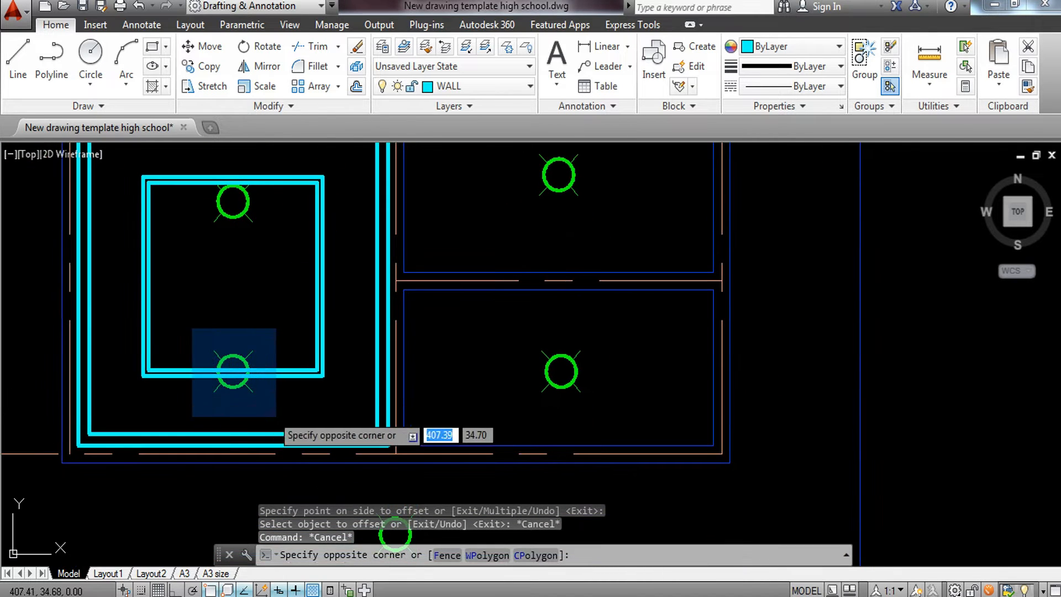
pyautogui.click(277, 416)
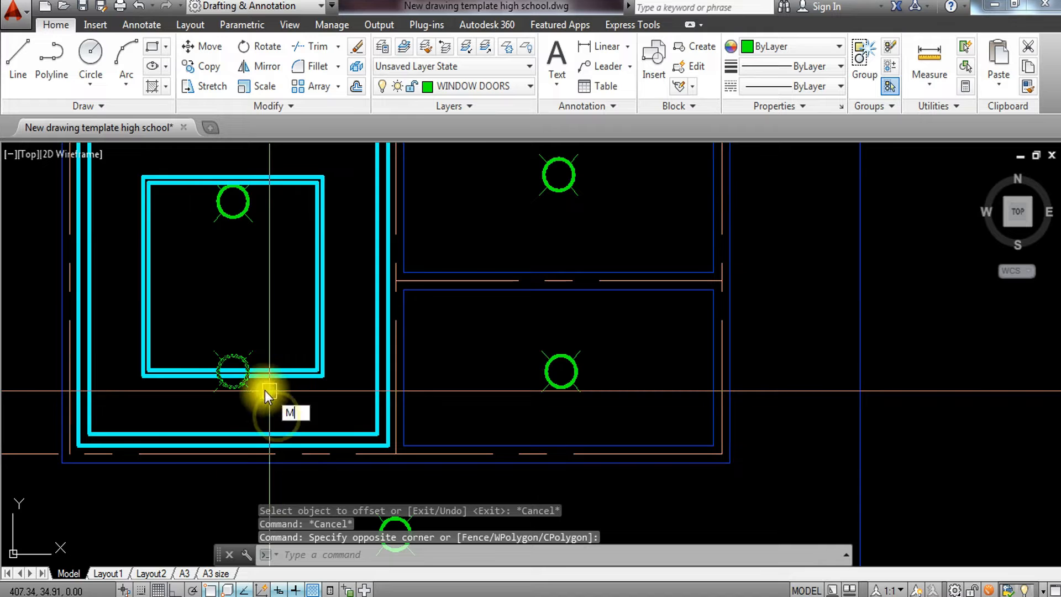
pyautogui.press('Return')
pyautogui.scroll(2, 249, 382)
pyautogui.click(226, 367)
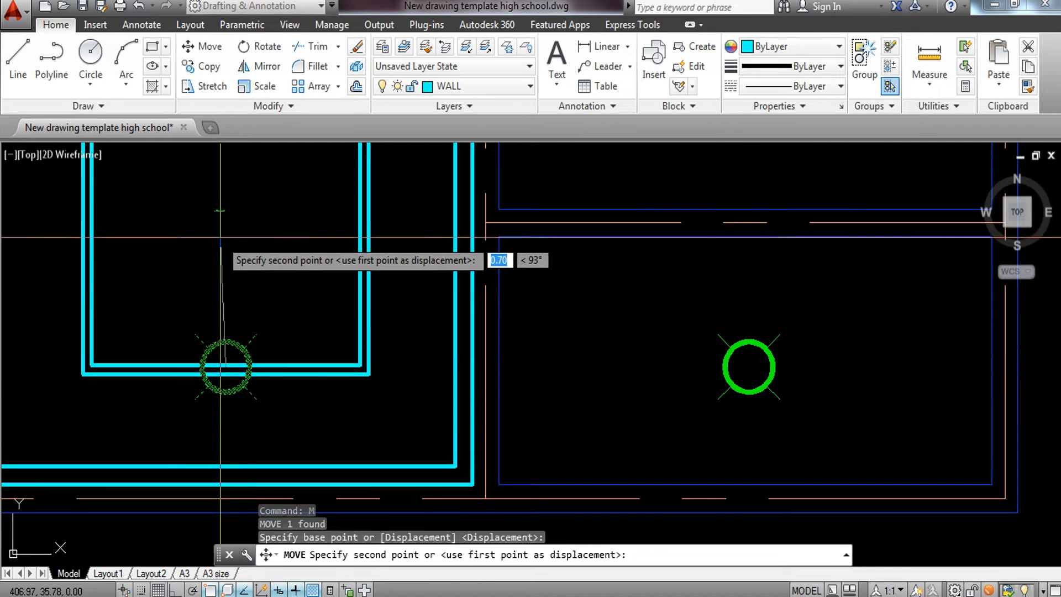
pyautogui.scroll(-4, 237, 284)
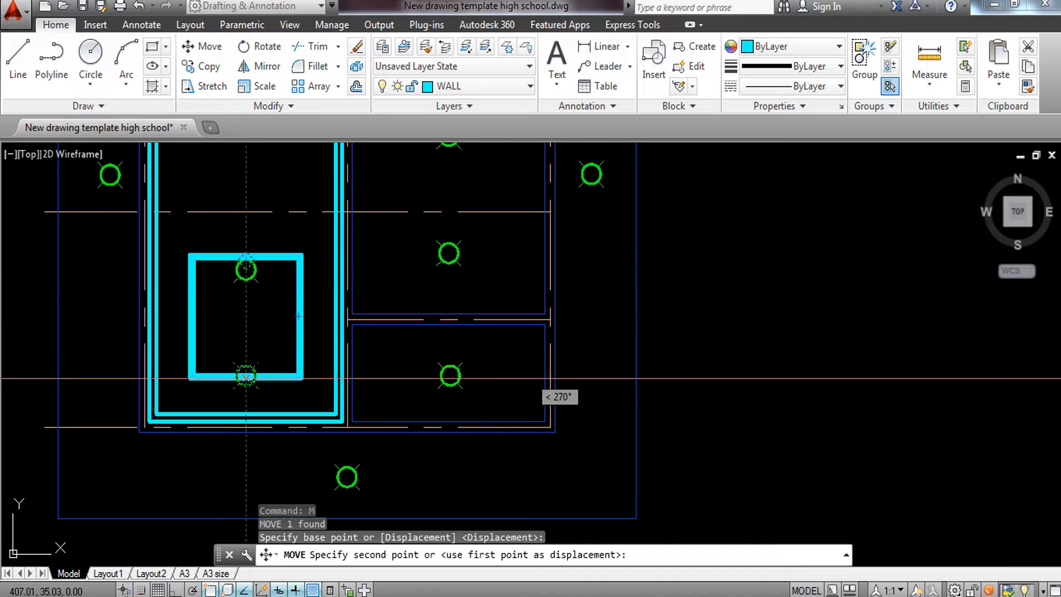
pyautogui.click(246, 316)
pyautogui.press('Escape')
# Erase the other light near the upper edge of the double-line rectangle
pyautogui.click(217, 225)
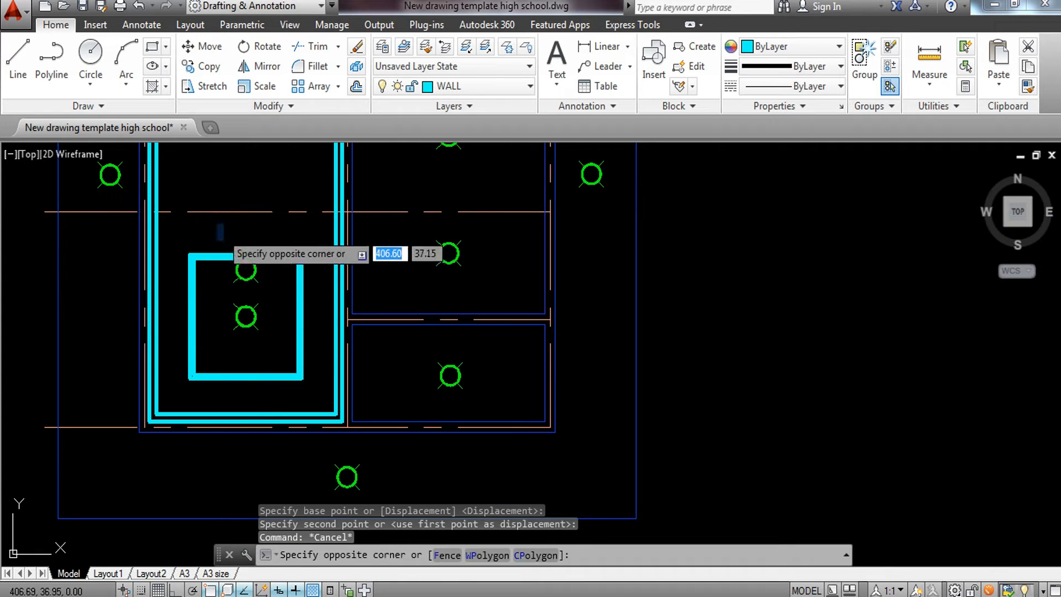
pyautogui.click(277, 291)
pyautogui.write('E')
pyautogui.press('Return')
pyautogui.moveTo(260, 301)
pyautogui.mouseDown(button='middle')
pyautogui.moveTo(304, 434)
pyautogui.moveTo(300, 332)
pyautogui.moveTo(310, 360)
pyautogui.moveTo(292, 431)
pyautogui.mouseUp(button='middle')
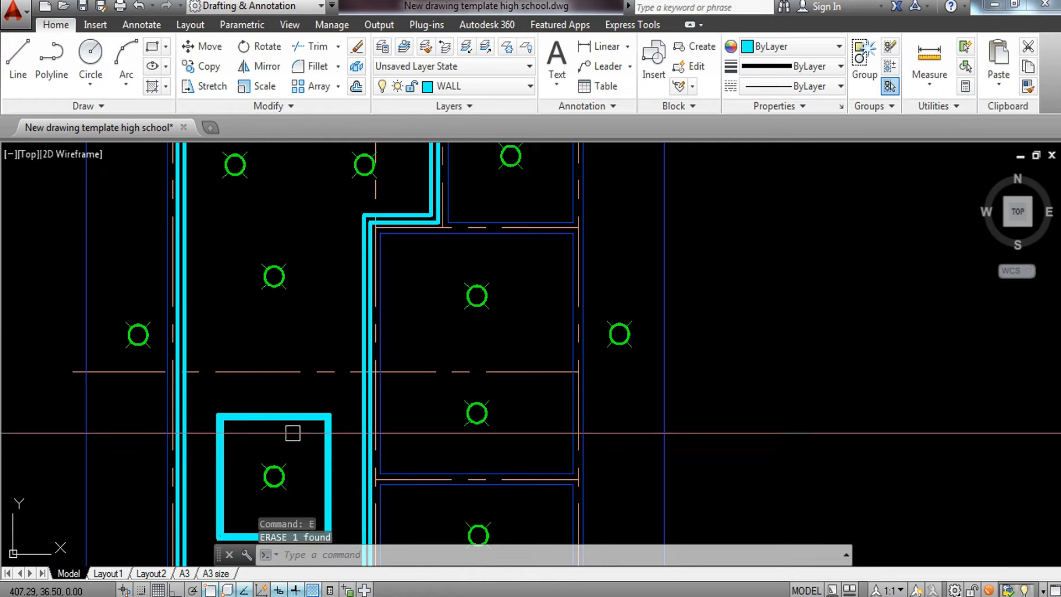
# Draw a closed multiline along the inner wall faces of the small northeast room
pyautogui.moveTo(264, 474); pyautogui.dragTo(268, 447, button='middle')
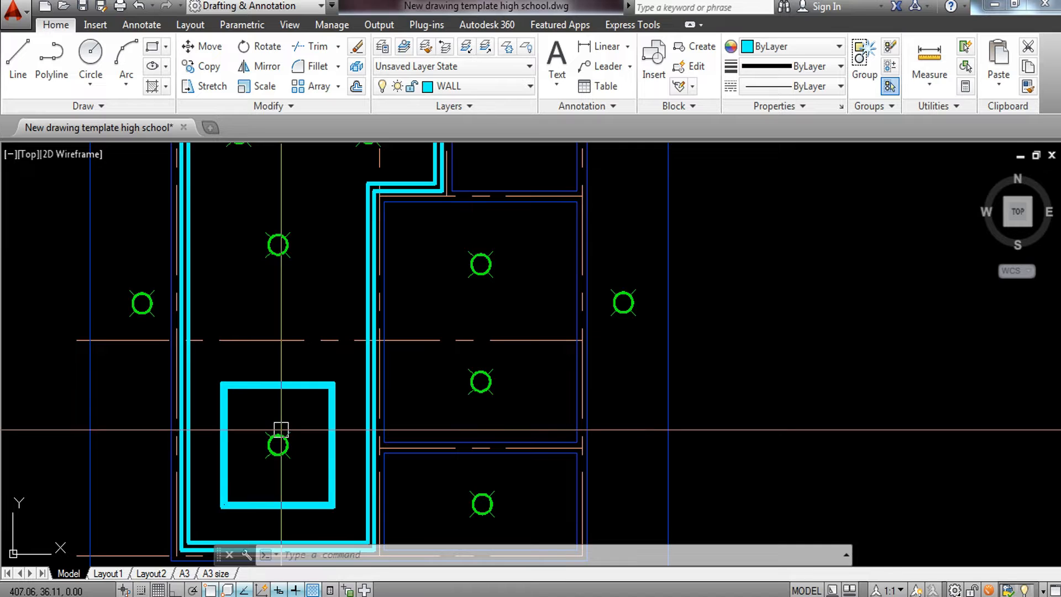
pyautogui.scroll(-2, 283, 423)
pyautogui.scroll(2, 427, 433)
pyautogui.moveTo(409, 241); pyautogui.dragTo(406, 374, button='middle')
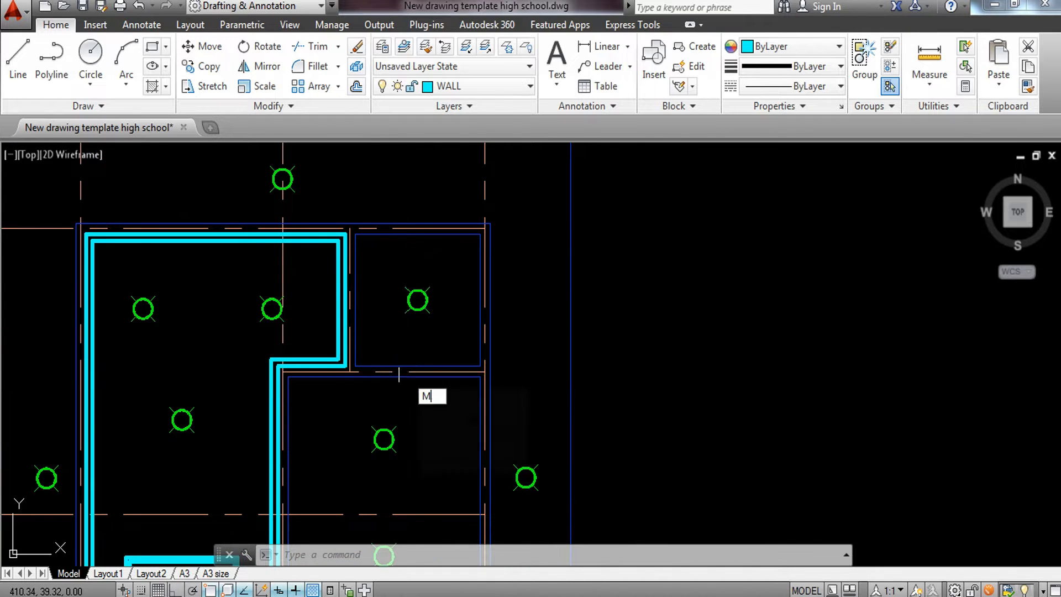
pyautogui.press('Return')
pyautogui.scroll(3, 344, 230)
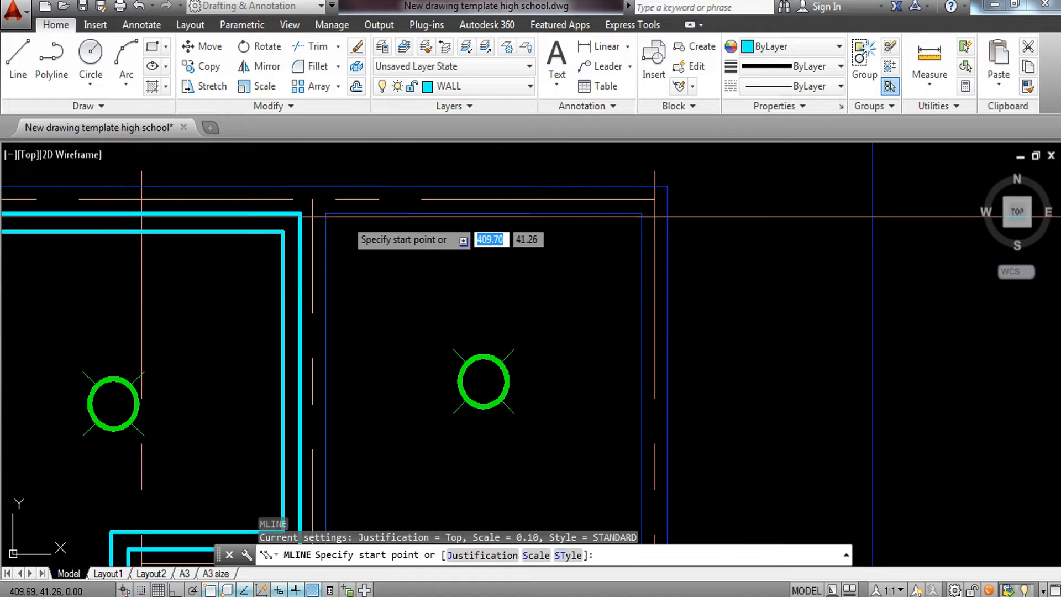
pyautogui.click(324, 212)
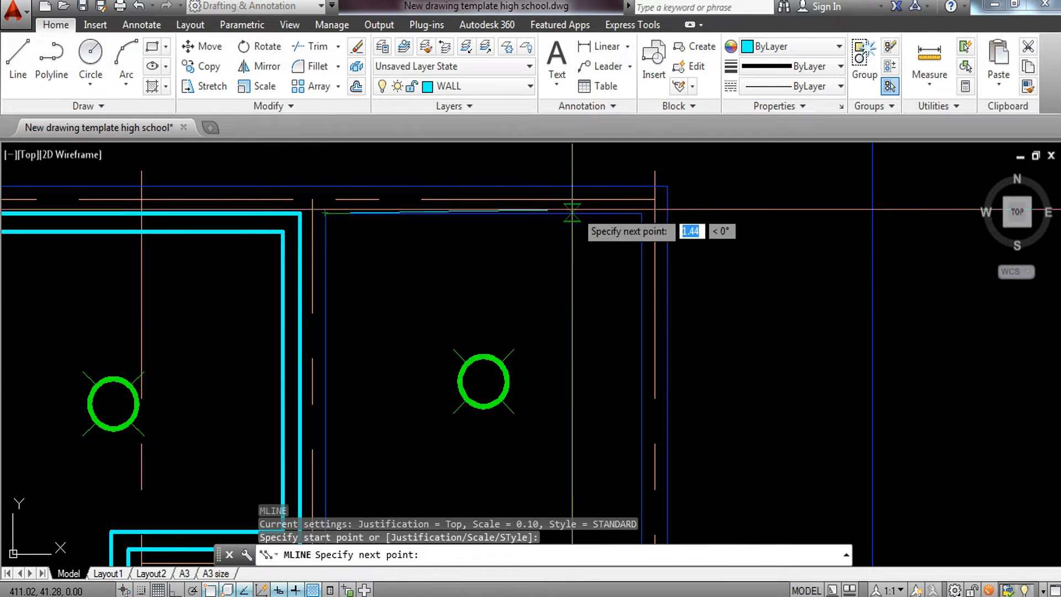
pyautogui.click(641, 213)
pyautogui.moveTo(651, 332); pyautogui.dragTo(644, 218, button='middle')
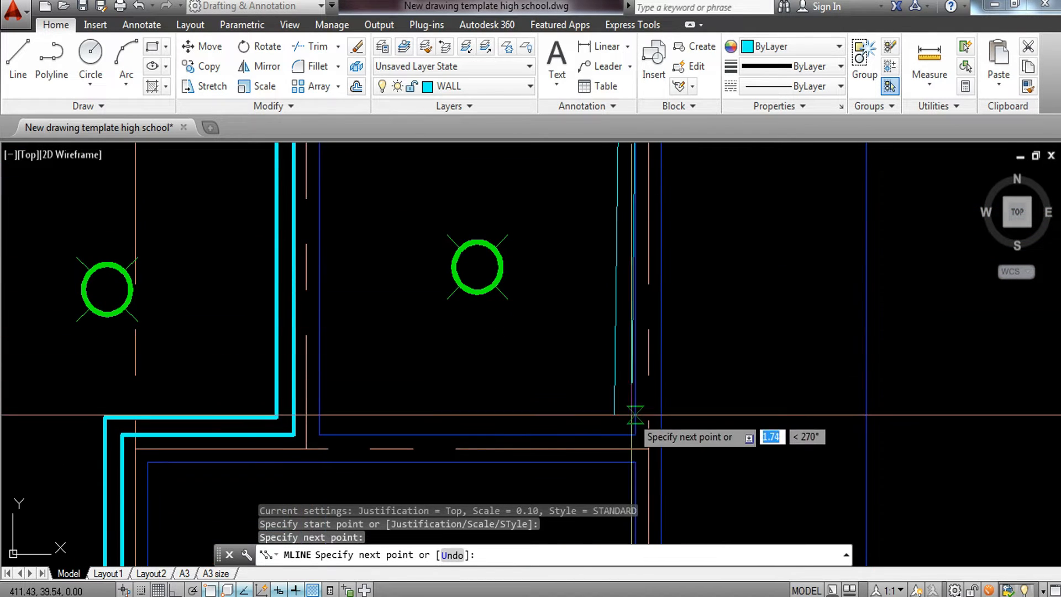
pyautogui.click(635, 433)
pyautogui.click(320, 434)
pyautogui.write('c')
pyautogui.press('Return')
# Draw a closed multiline along the inner wall faces of the large middle room on the east side
pyautogui.moveTo(385, 335); pyautogui.dragTo(371, 487, button='middle')
pyautogui.scroll(-2, 370, 484)
pyautogui.moveTo(368, 421); pyautogui.dragTo(375, 138, button='middle')
pyautogui.press('Return')
pyautogui.click(231, 284)
pyautogui.click(536, 285)
pyautogui.moveTo(523, 427); pyautogui.dragTo(528, 181, button='middle')
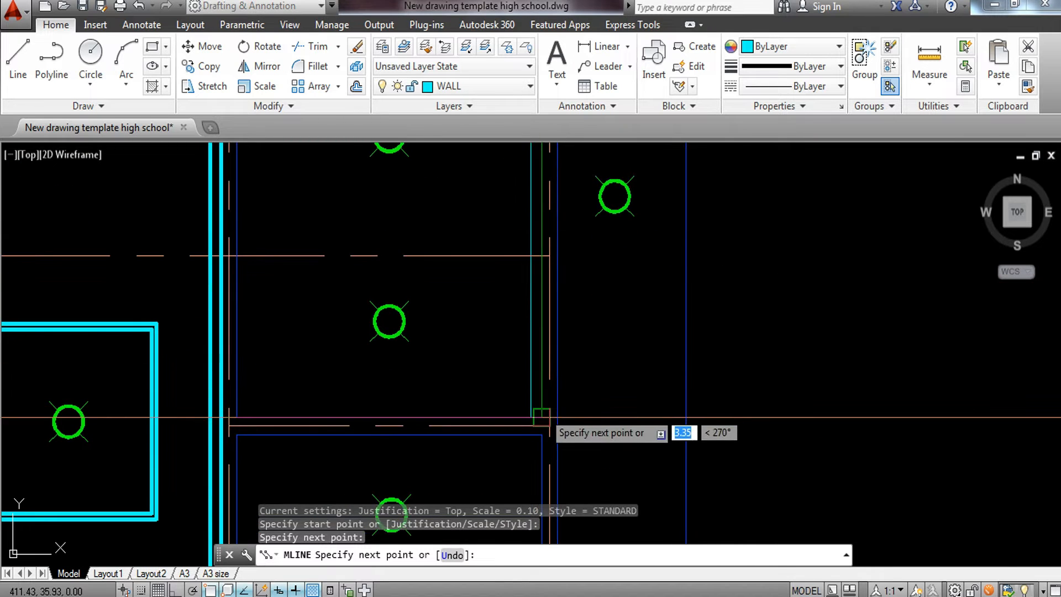
pyautogui.click(543, 418)
pyautogui.click(249, 416)
pyautogui.moveTo(249, 293); pyautogui.dragTo(301, 190, button='middle')
pyautogui.write('C')
pyautogui.press('Return')
# Draw a closed multiline along the inner wall faces of the southeast room
pyautogui.scroll(-2, 276, 376)
pyautogui.scroll(4, 310, 311)
pyautogui.press('Return')
pyautogui.click(202, 228)
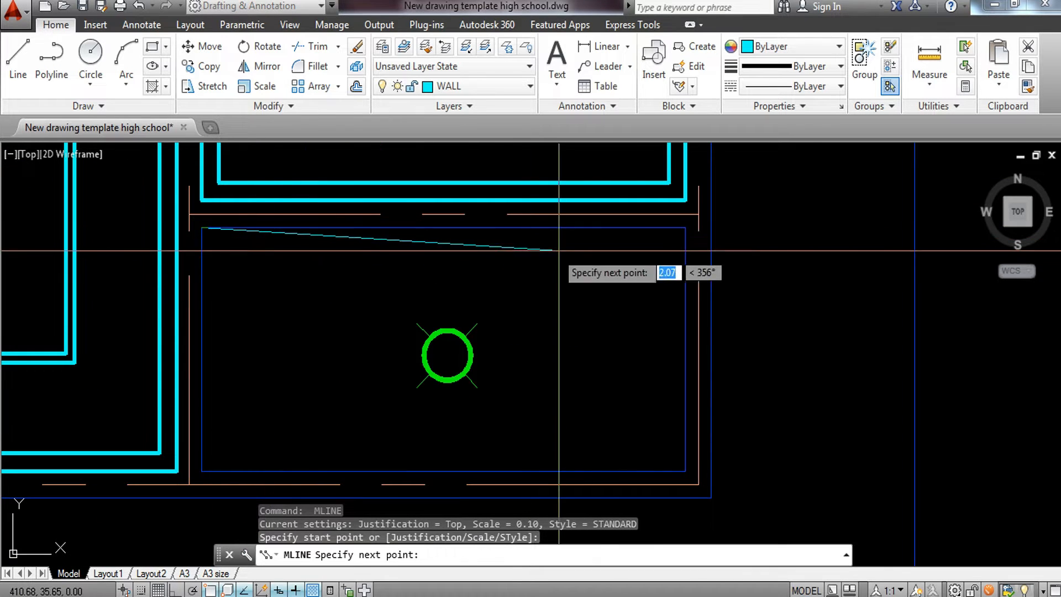
pyautogui.click(684, 227)
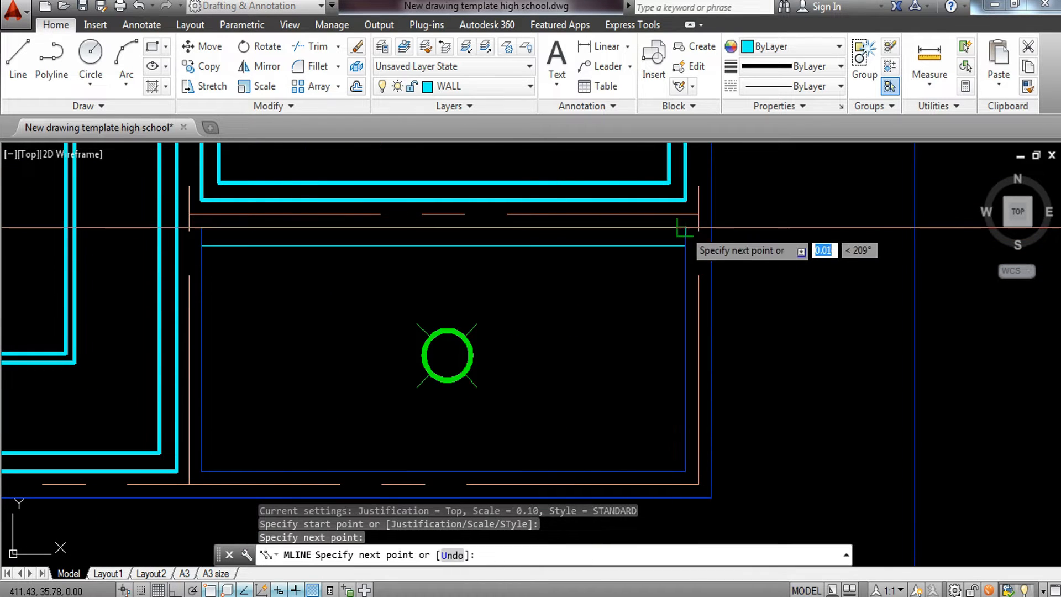
pyautogui.click(685, 470)
pyautogui.click(222, 470)
pyautogui.scroll(-1, 219, 339)
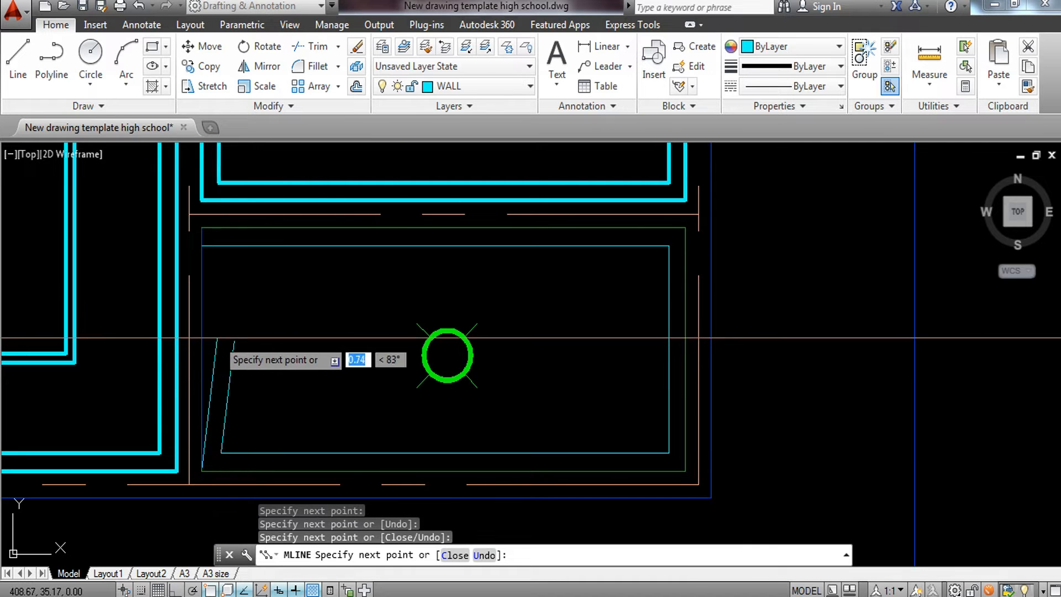
pyautogui.write('C')
pyautogui.press('Return')
pyautogui.scroll(-3, 260, 290)
pyautogui.moveTo(260, 291); pyautogui.dragTo(334, 355, button='middle')
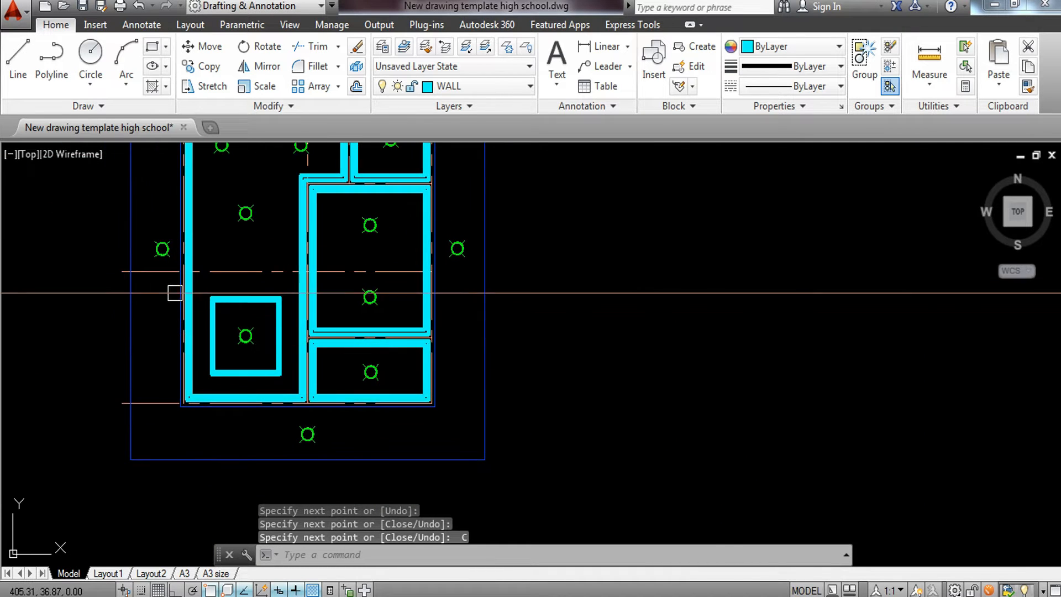
# Start a new multiline and set its justification to Bottom
pyautogui.scroll(5, 175, 293)
pyautogui.scroll(-5, 171, 277)
pyautogui.moveTo(166, 284); pyautogui.dragTo(198, 370, button='middle')
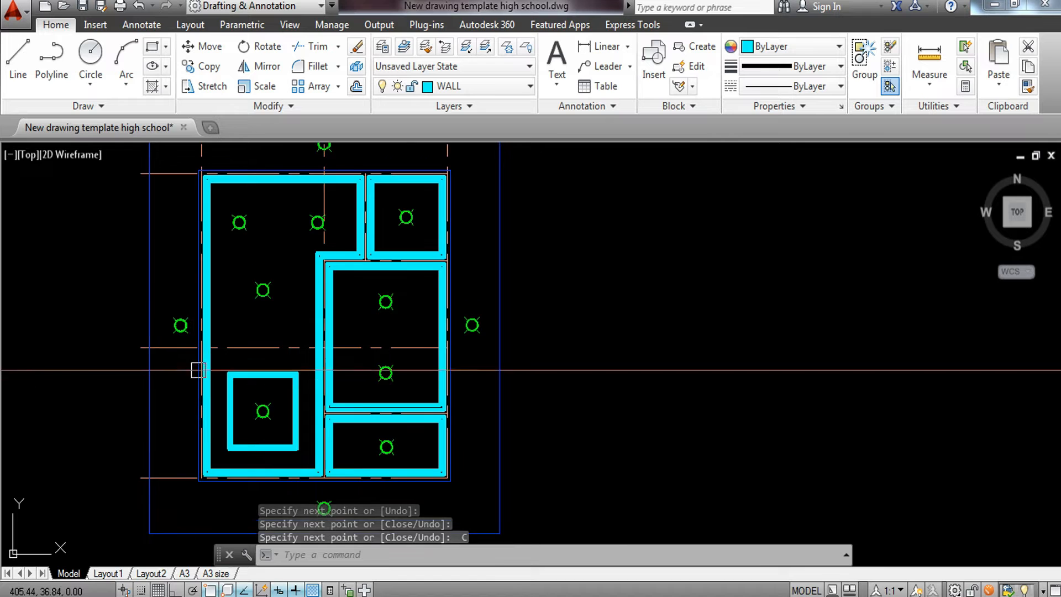
pyautogui.scroll(5, 198, 370)
pyautogui.scroll(-5, 308, 344)
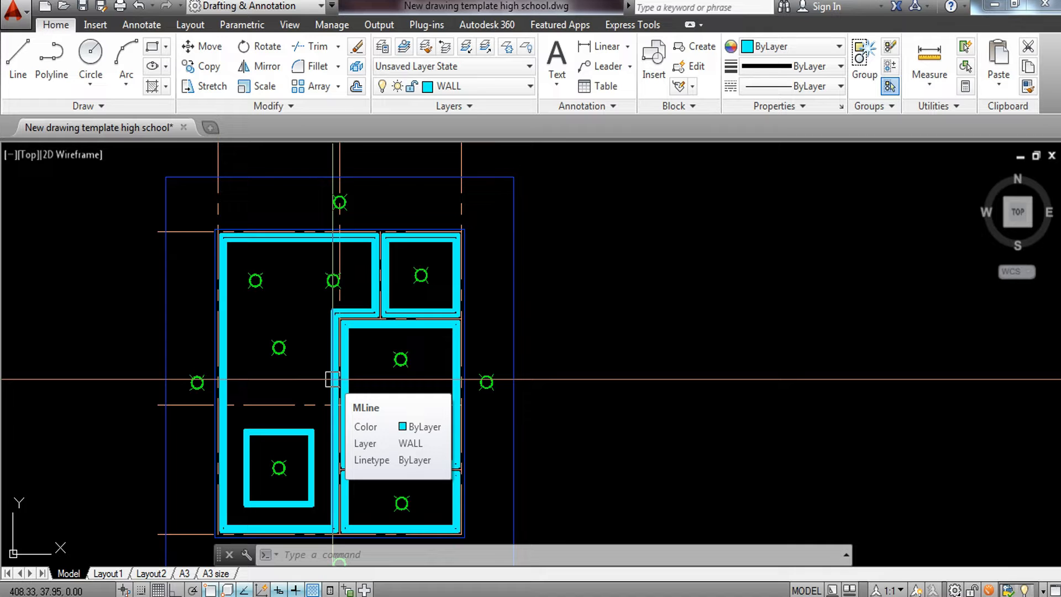
pyautogui.write('ML')
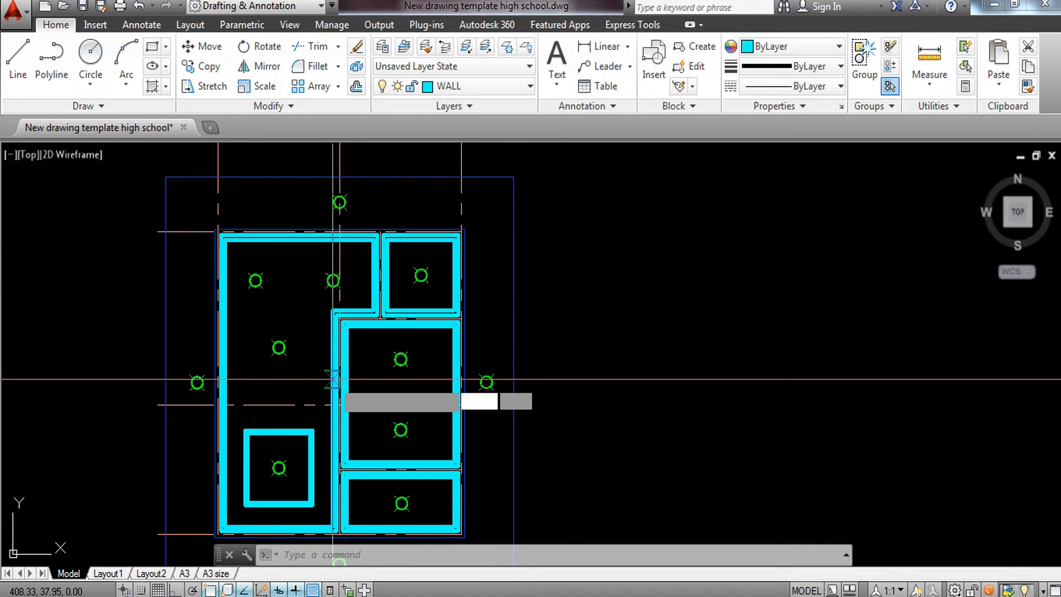
pyautogui.press('Return')
pyautogui.write('J')
pyautogui.press('Return')
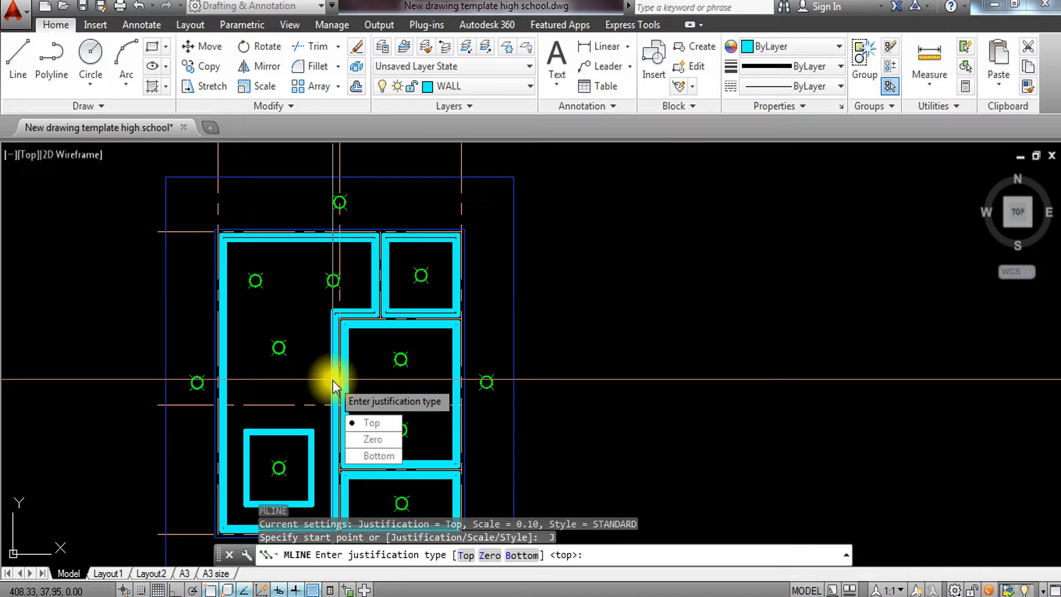
pyautogui.click(379, 456)
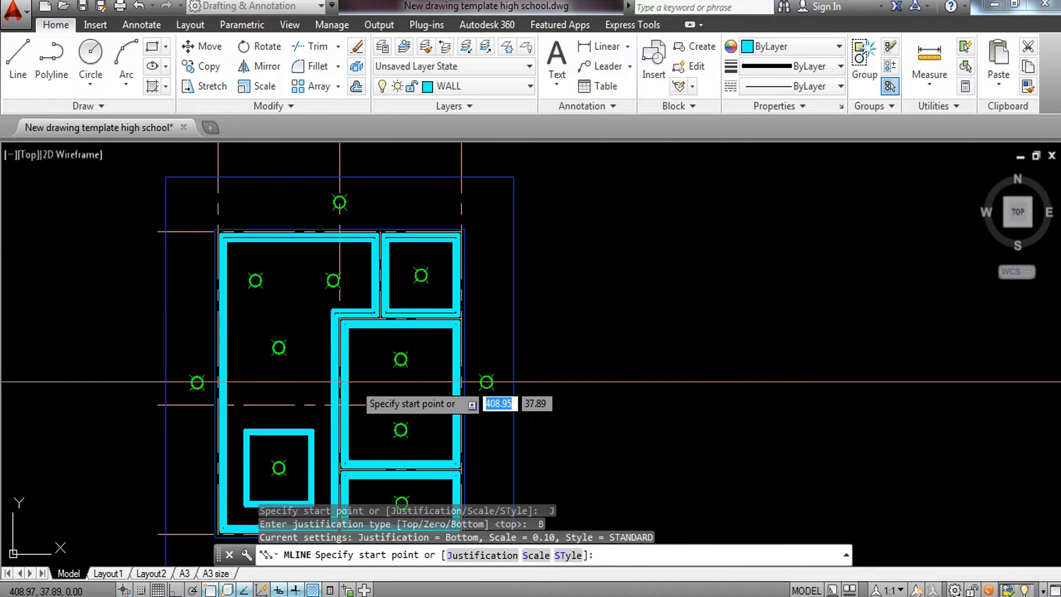
# Draw a closed multiline at scale 0.10 around the outer wall faces of the whole building
pyautogui.scroll(6, 221, 216)
pyautogui.click(180, 320)
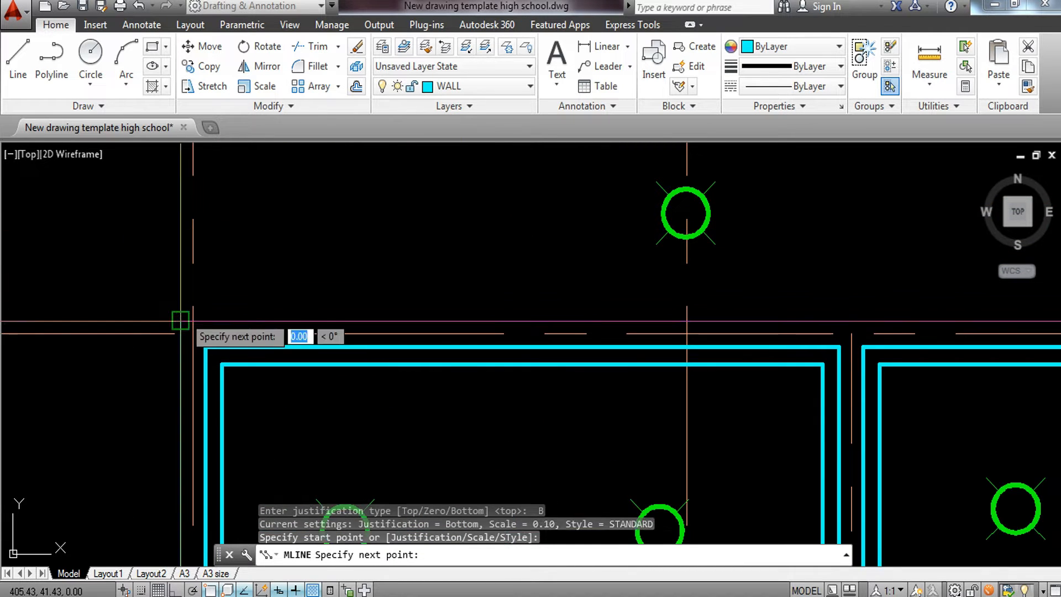
pyautogui.scroll(-4, 434, 315)
pyautogui.scroll(4, 603, 323)
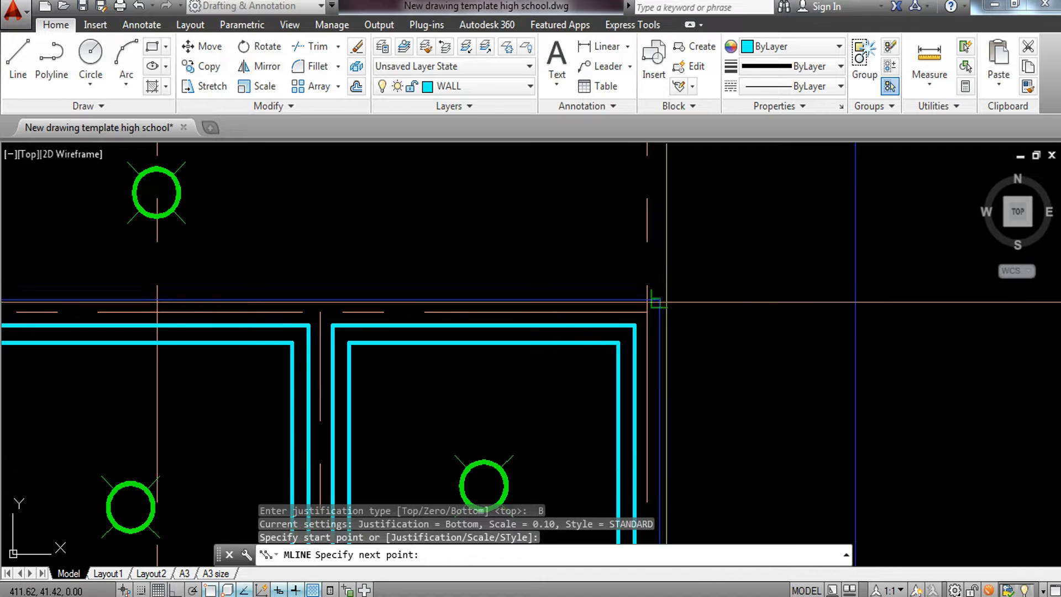
pyautogui.click(657, 303)
pyautogui.scroll(-3, 657, 303)
pyautogui.scroll(5, 685, 173)
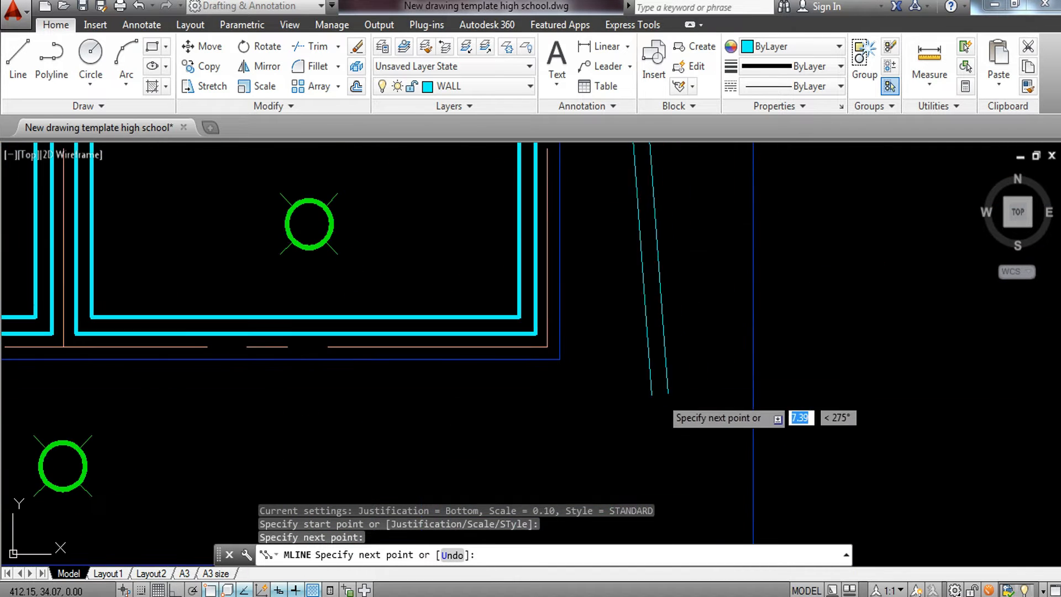
pyautogui.click(560, 359)
pyautogui.moveTo(110, 416); pyautogui.dragTo(1023, 421, button='middle')
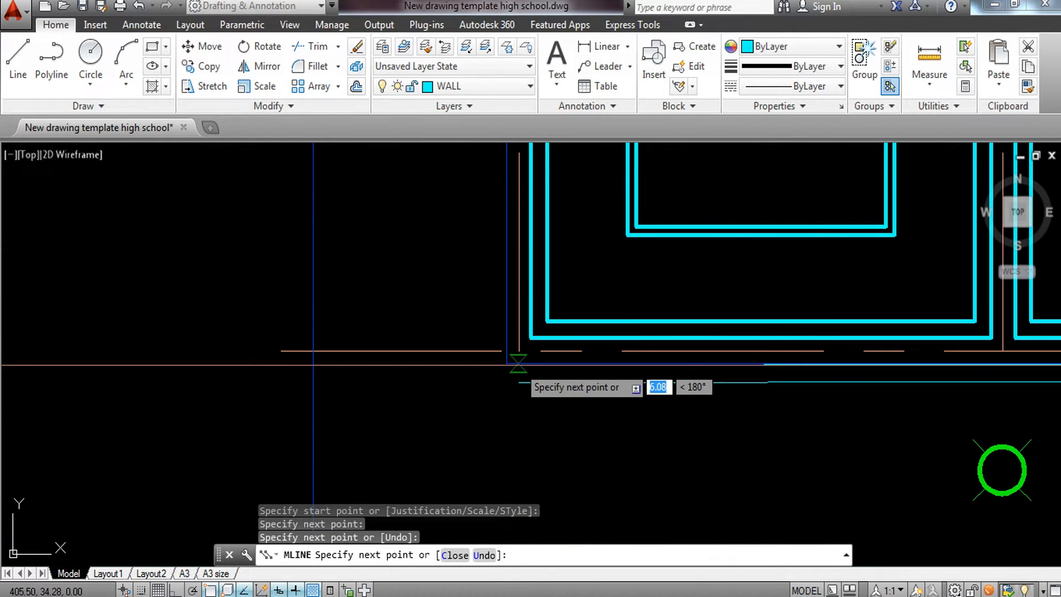
pyautogui.click(507, 364)
pyautogui.scroll(-3, 486, 259)
pyautogui.moveTo(498, 245); pyautogui.dragTo(482, 420, button='middle')
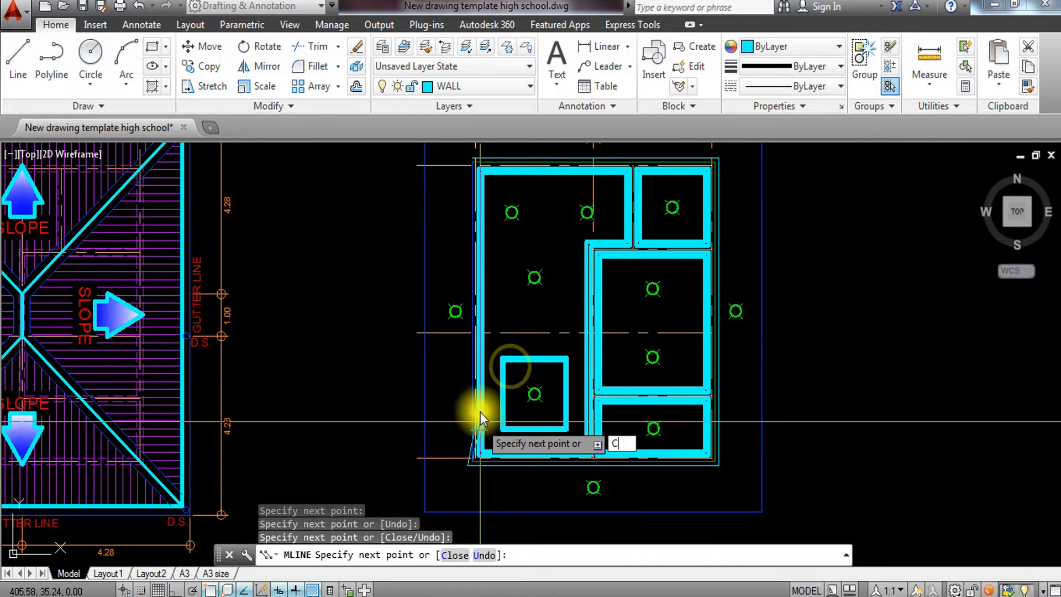
pyautogui.write('C')
pyautogui.press('Return')
# Erase the two ceiling lights in the large middle room on the east side
pyautogui.scroll(4, 552, 234)
pyautogui.moveTo(555, 312); pyautogui.dragTo(459, 222, button='middle')
pyautogui.scroll(-2, 459, 222)
pyautogui.moveTo(501, 285); pyautogui.dragTo(423, 157, button='middle')
pyautogui.moveTo(621, 277); pyautogui.dragTo(594, 300, button='middle')
pyautogui.scroll(2, 518, 304)
pyautogui.scroll(-4, 494, 284)
pyautogui.scroll(4, 478, 248)
pyautogui.click(465, 219)
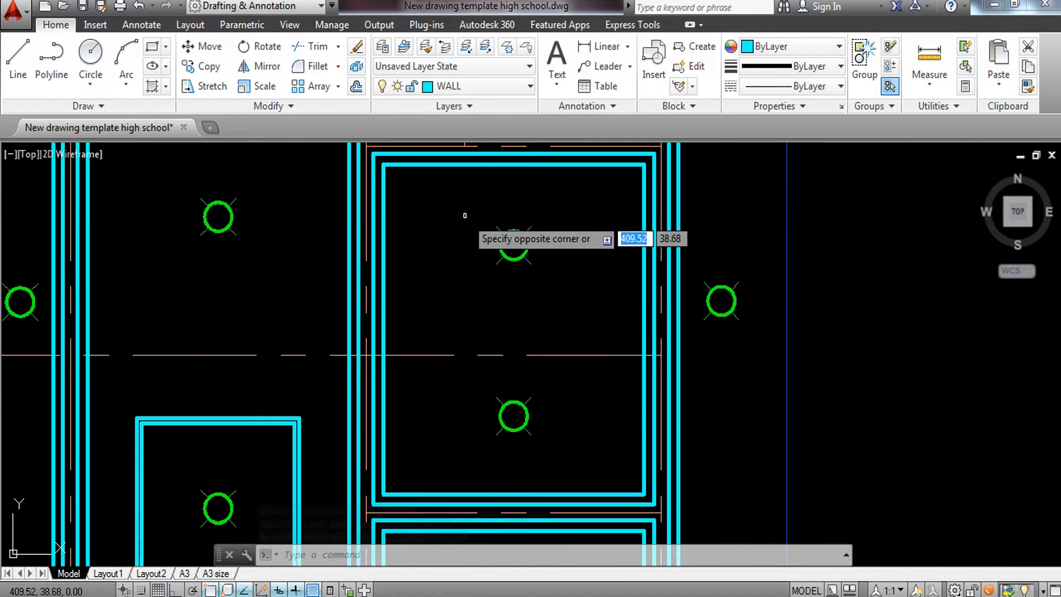
pyautogui.click(572, 468)
pyautogui.write('E')
pyautogui.press('Return')
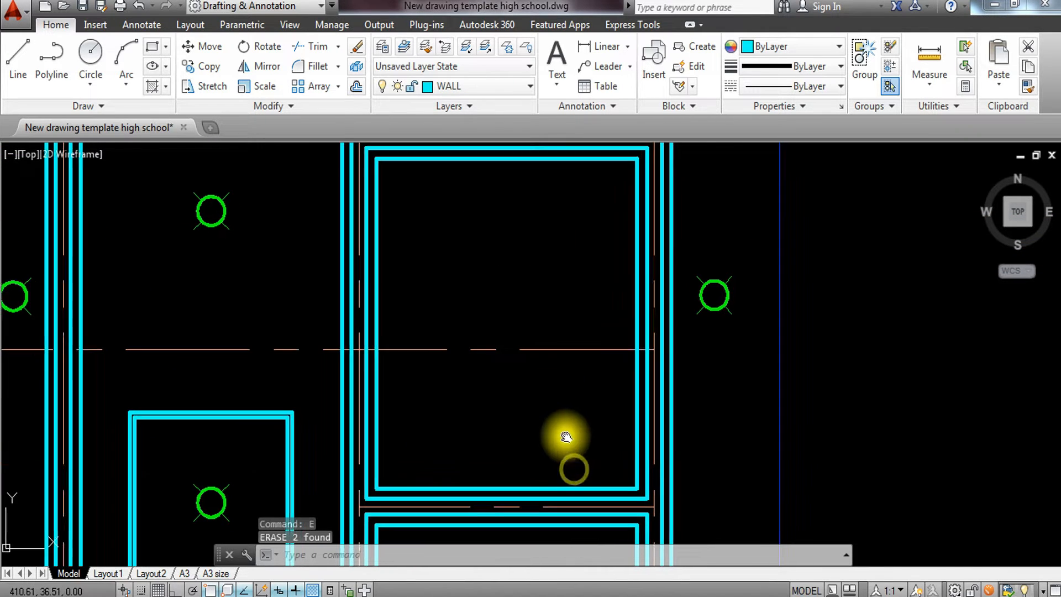
# Draw two crossing diagonal lines between the inner border corners of the large east room
pyautogui.write('L')
pyautogui.press('Return')
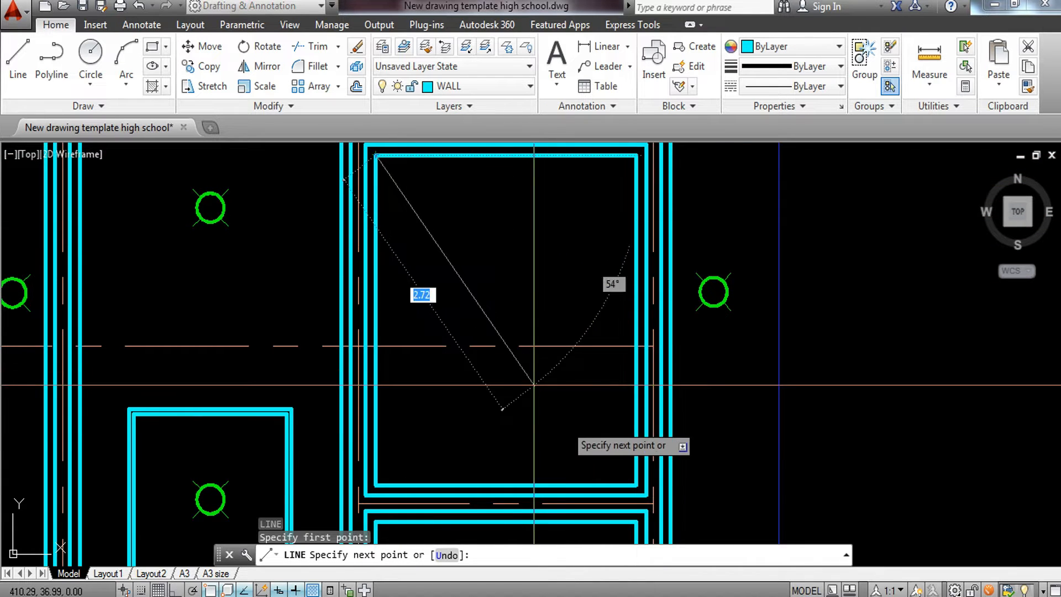
pyautogui.click(635, 480)
pyautogui.press('Return')
pyautogui.press('Return')
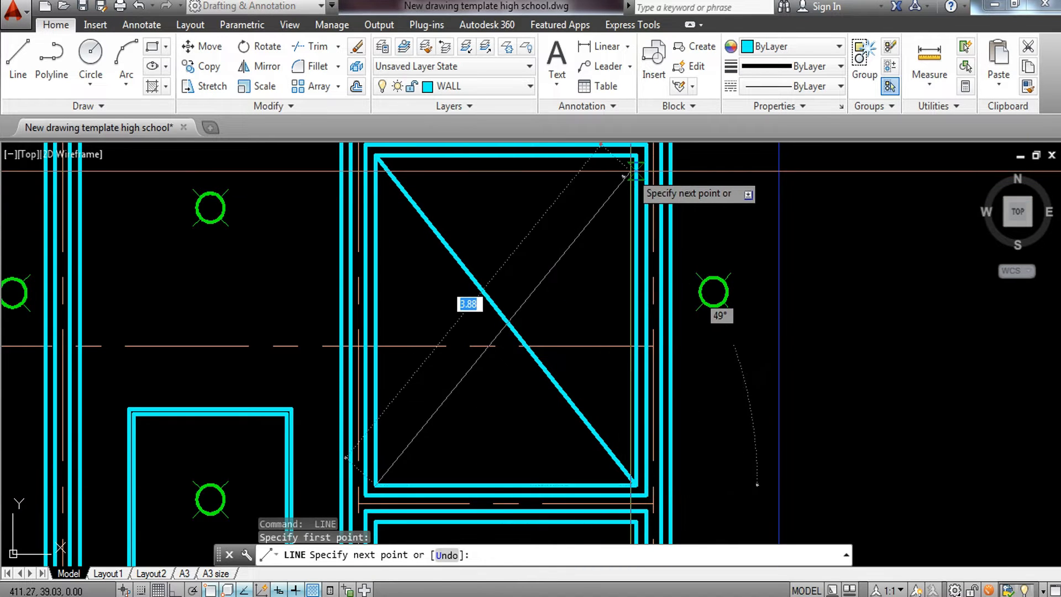
pyautogui.click(634, 157)
pyautogui.press('Escape')
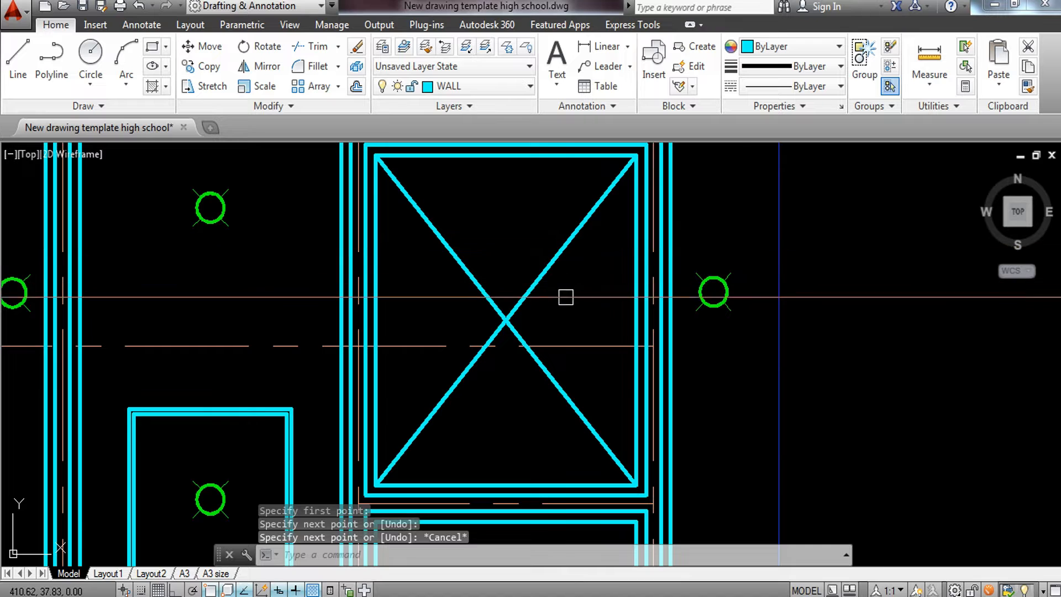
# Draw a circle of radius 1 centered on the intersection of the two diagonals
pyautogui.write('c')
pyautogui.press('Return')
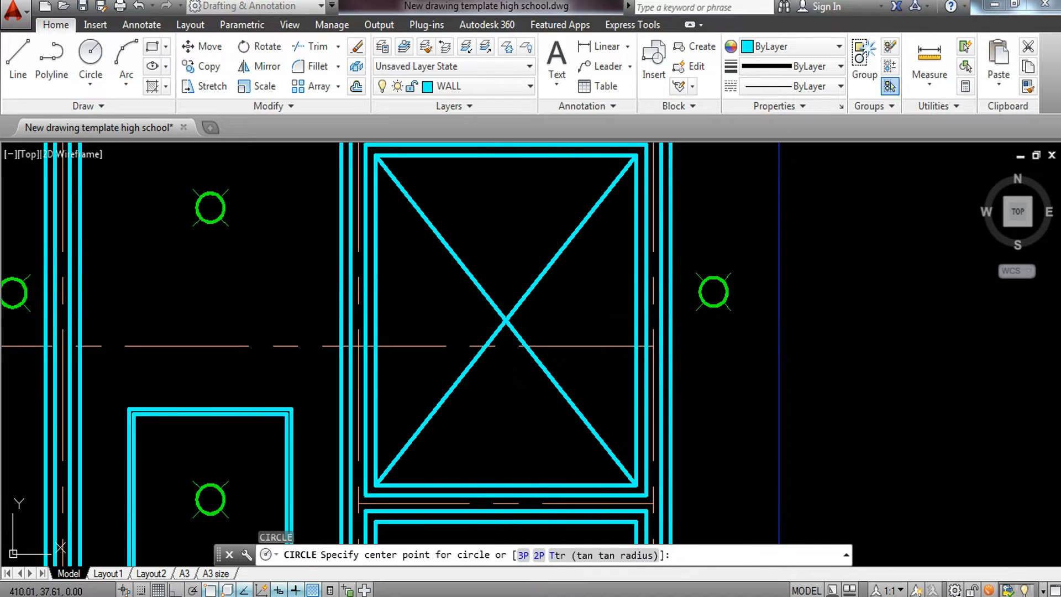
pyautogui.click(505, 319)
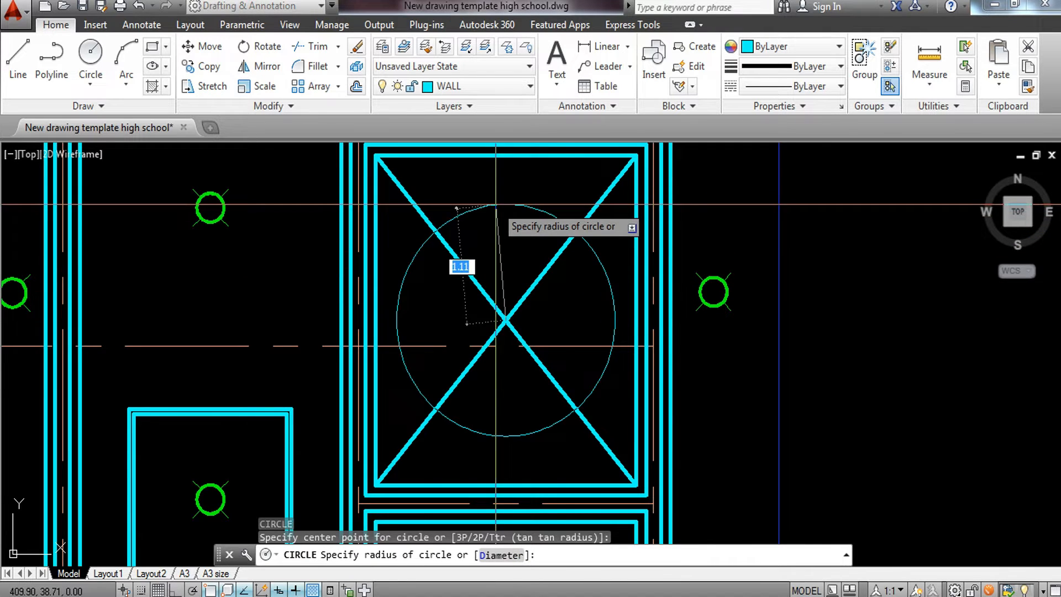
pyautogui.write('1')
pyautogui.press('Return')
# Trim away the parts of the diagonals inside the circle
pyautogui.write('tr')
pyautogui.press('Return')
pyautogui.press('Return')
pyautogui.click(553, 294)
pyautogui.click(475, 319)
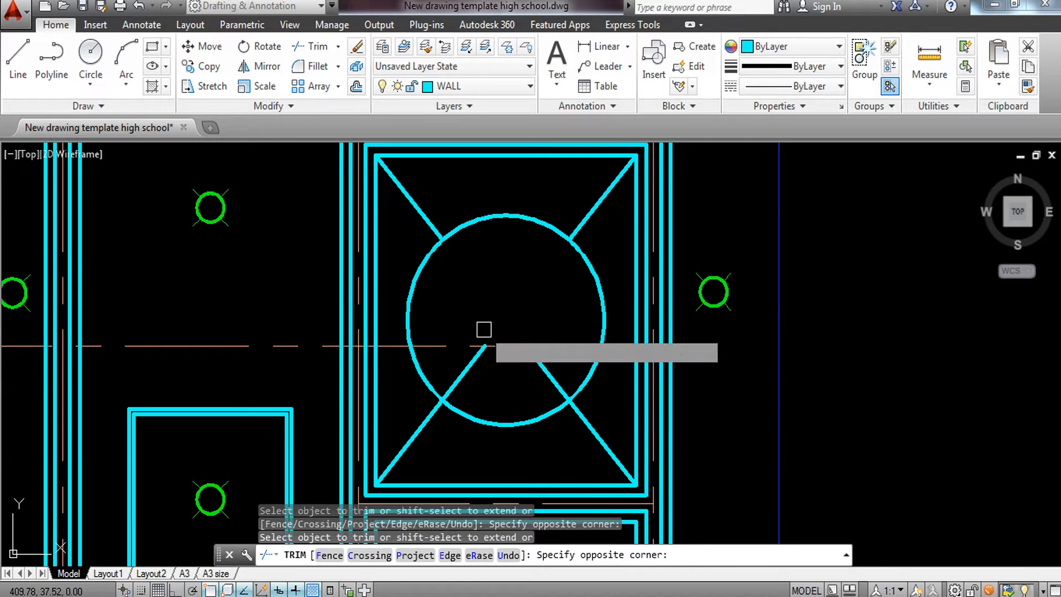
pyautogui.click(556, 381)
pyautogui.press('Escape')
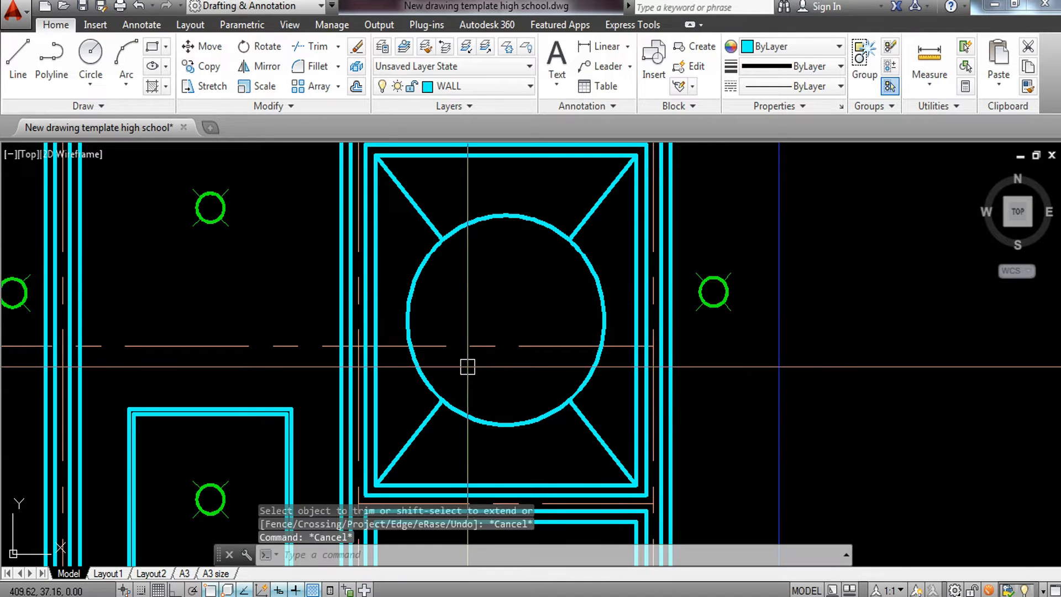
# Move the circle and the four diagonal segments to the SECTION layer
pyautogui.click(604, 220)
pyautogui.click(415, 315)
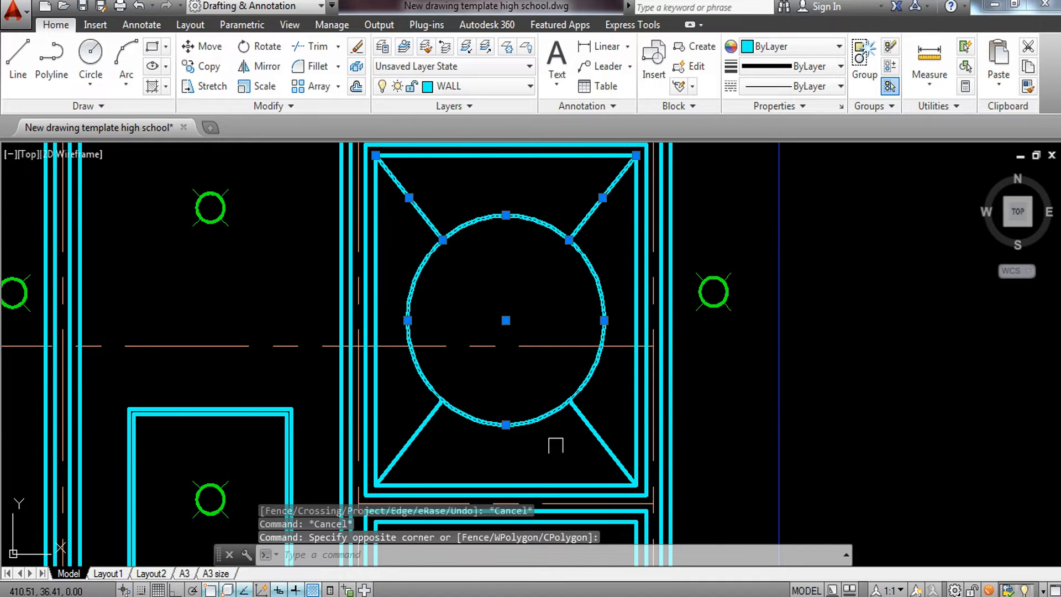
pyautogui.click(600, 416)
pyautogui.click(408, 428)
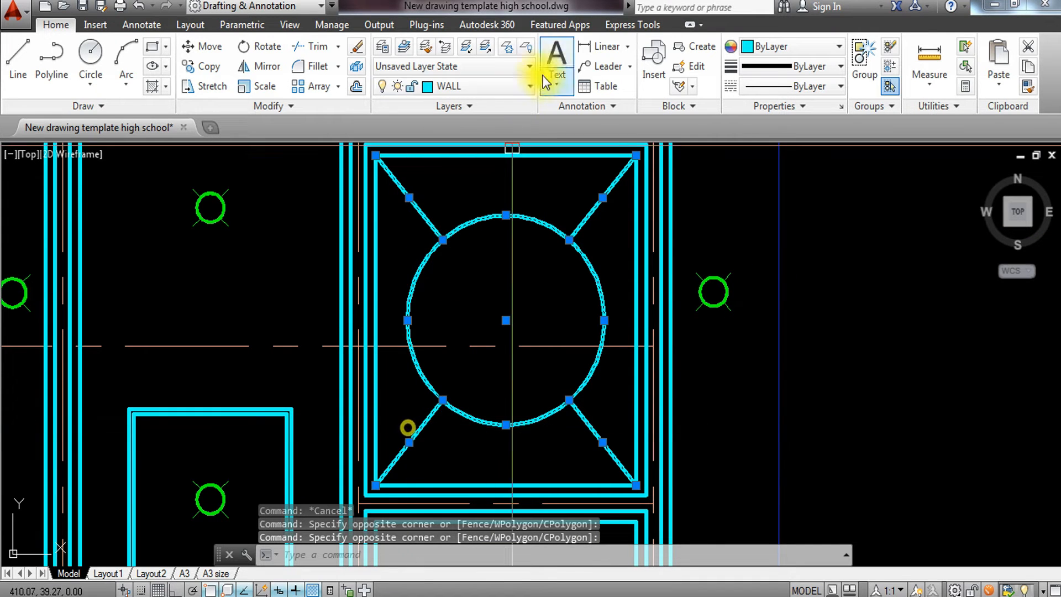
pyautogui.click(495, 87)
pyautogui.click(459, 384)
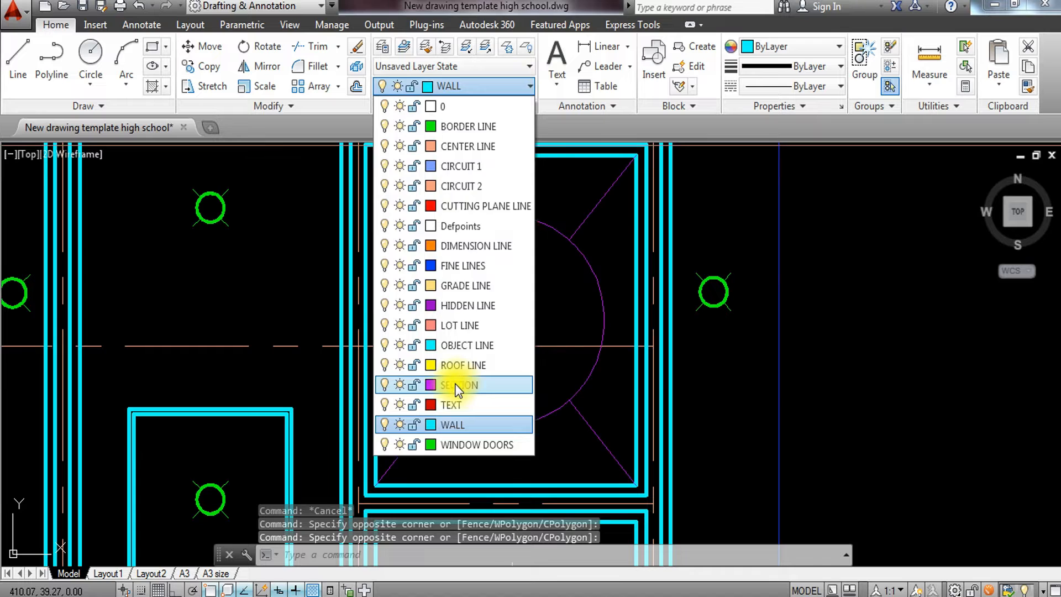
pyautogui.press('Escape')
pyautogui.press('Escape')
# Draw a vertical and a horizontal line through the circle's center, joining its opposite quadrant points
pyautogui.write('l')
pyautogui.press('Return')
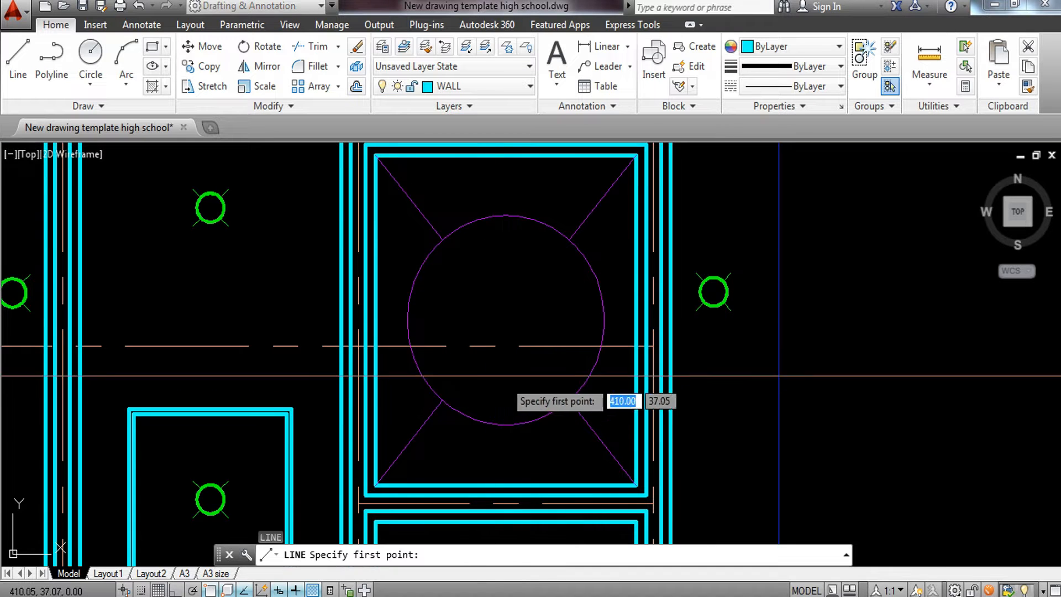
pyautogui.click(505, 215)
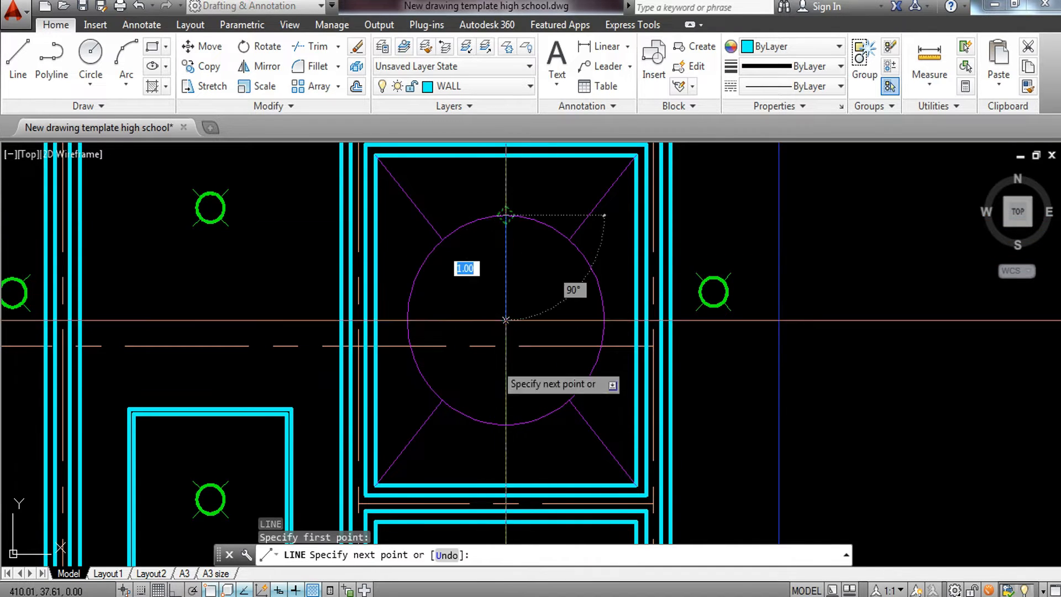
pyautogui.click(506, 425)
pyautogui.press('Escape')
pyautogui.press('Return')
pyautogui.click(605, 320)
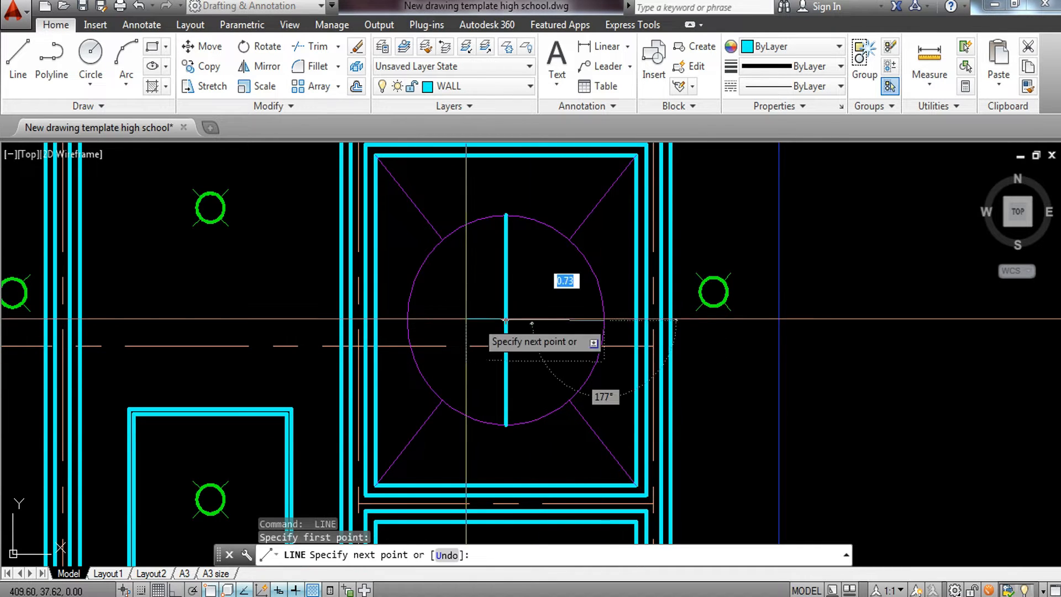
pyautogui.click(408, 320)
pyautogui.press('Escape')
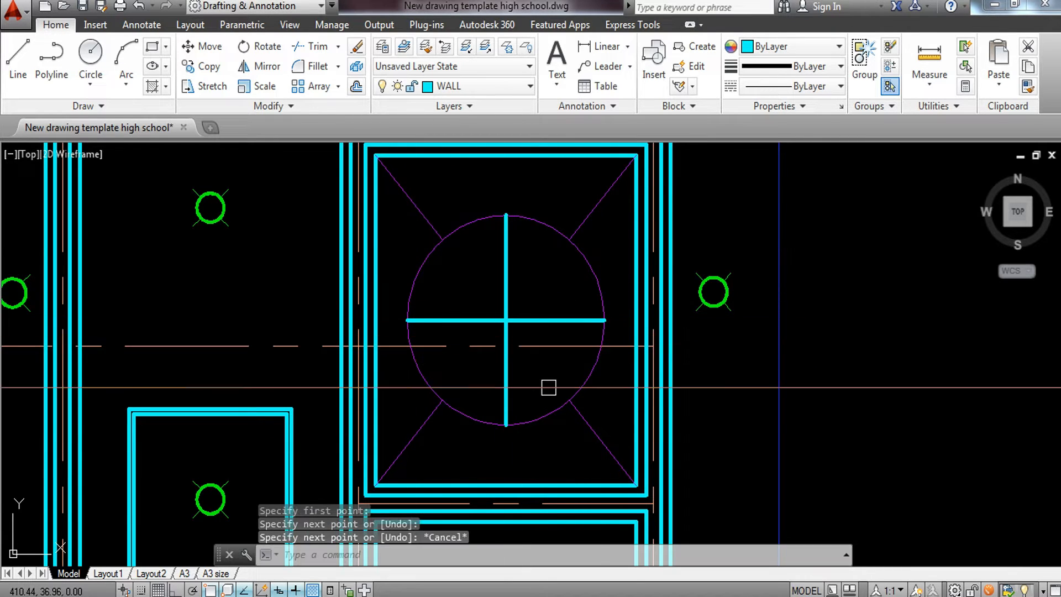
# Offset the circle's horizontal and vertical center lines 0.6 to both sides to form a grid
pyautogui.write('o')
pyautogui.press('Return')
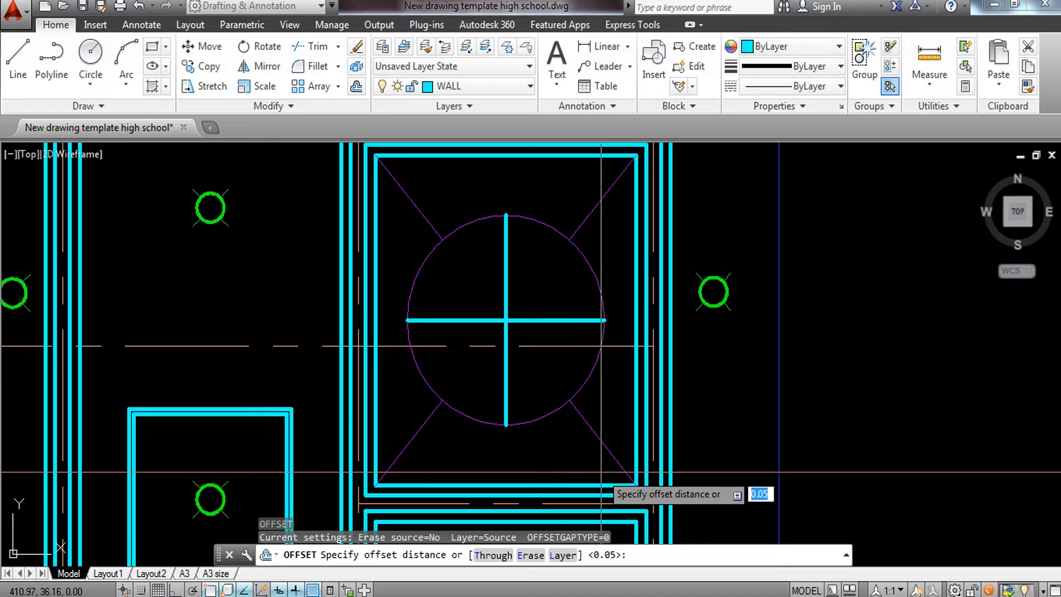
pyautogui.write('.6')
pyautogui.press('Return')
pyautogui.click(578, 321)
pyautogui.click(569, 284)
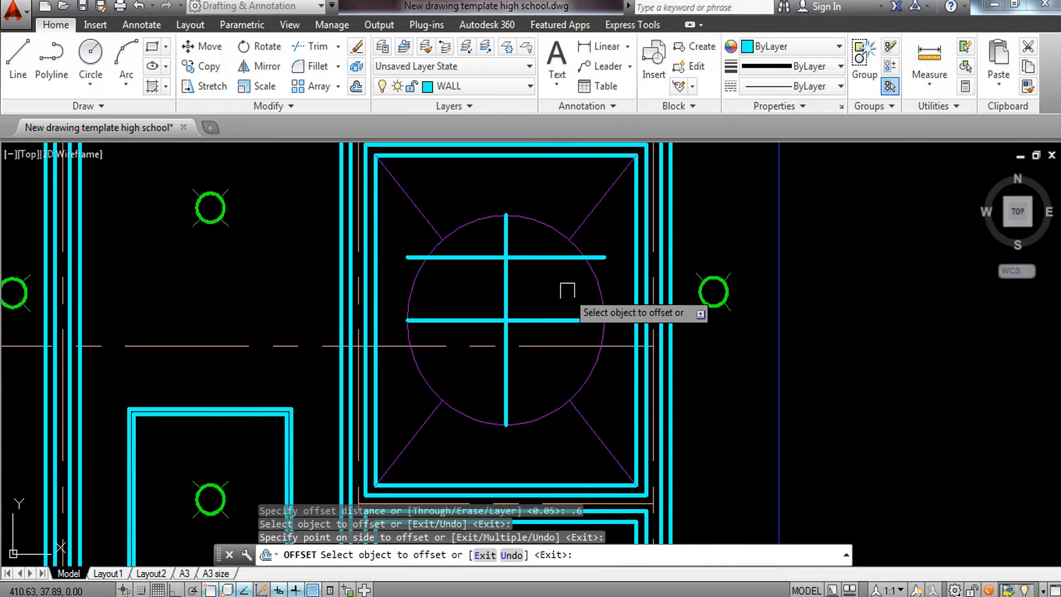
pyautogui.click(563, 324)
pyautogui.click(510, 284)
pyautogui.click(448, 284)
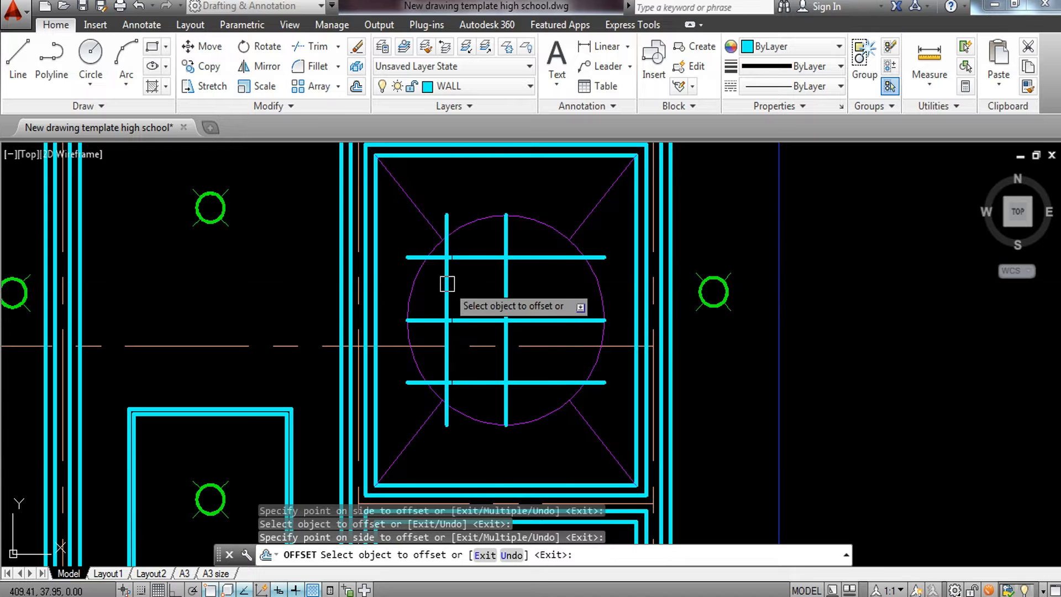
pyautogui.click(504, 284)
pyautogui.click(570, 295)
pyautogui.press('Escape')
pyautogui.press('Escape')
# Trim the offset grid lines where they extend outside the ceiling circle in the east room
pyautogui.write('TR')
pyautogui.press('Return')
pyautogui.press('Return')
pyautogui.click(445, 218)
pyautogui.click(409, 270)
pyautogui.click(416, 382)
pyautogui.click(467, 439)
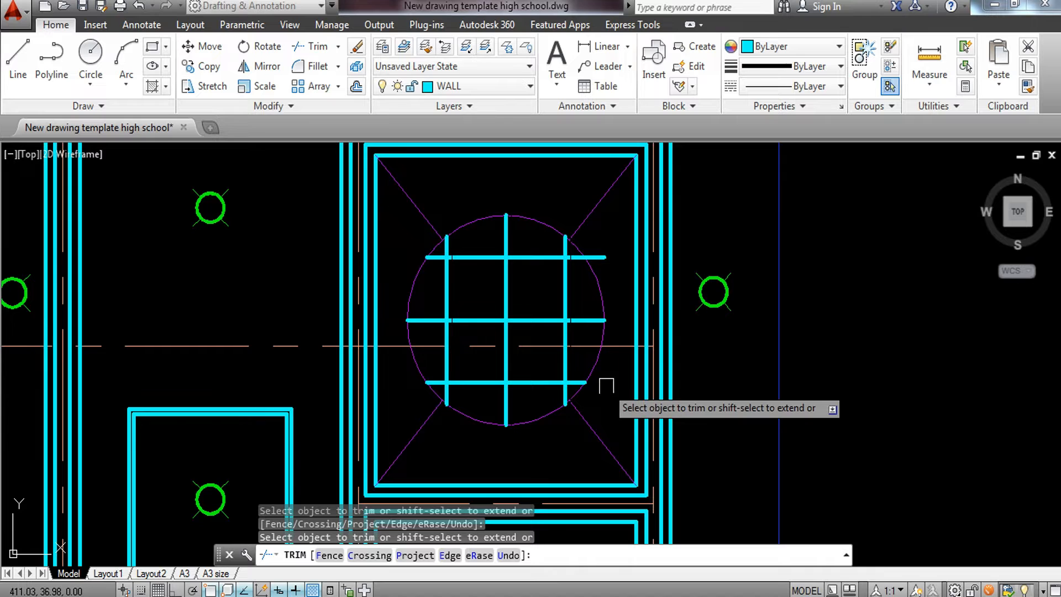
pyautogui.click(602, 256)
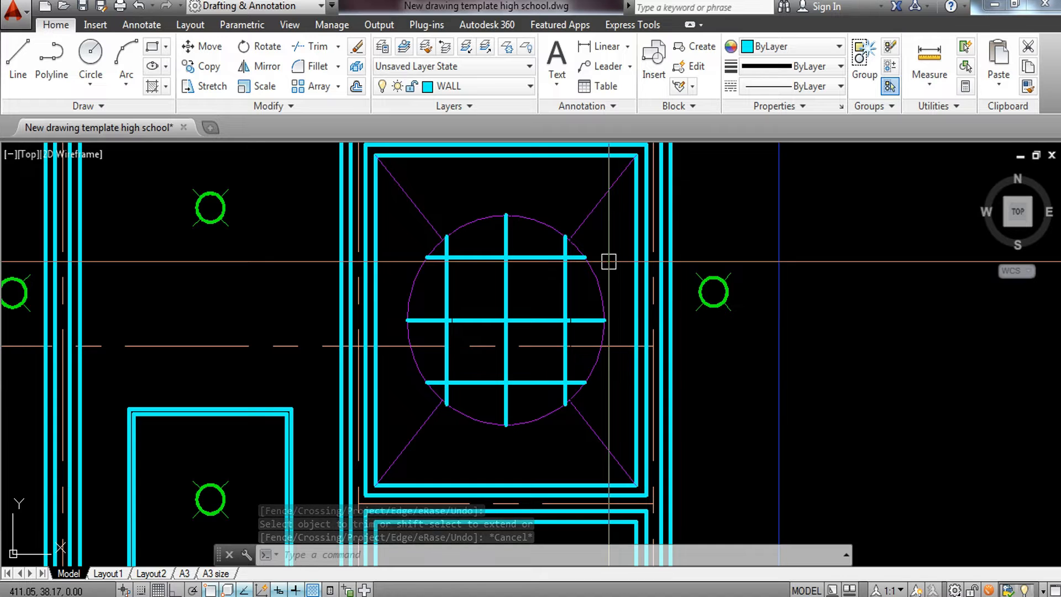
pyautogui.press('Escape')
# Examine the whole ceiling plan, checking the lights, ceiling borders and eave outline in every room
pyautogui.scroll(-5, 600, 189)
pyautogui.scroll(5, 590, 303)
pyautogui.scroll(-1, 552, 334)
pyautogui.scroll(-5, 534, 283)
pyautogui.scroll(2, 557, 346)
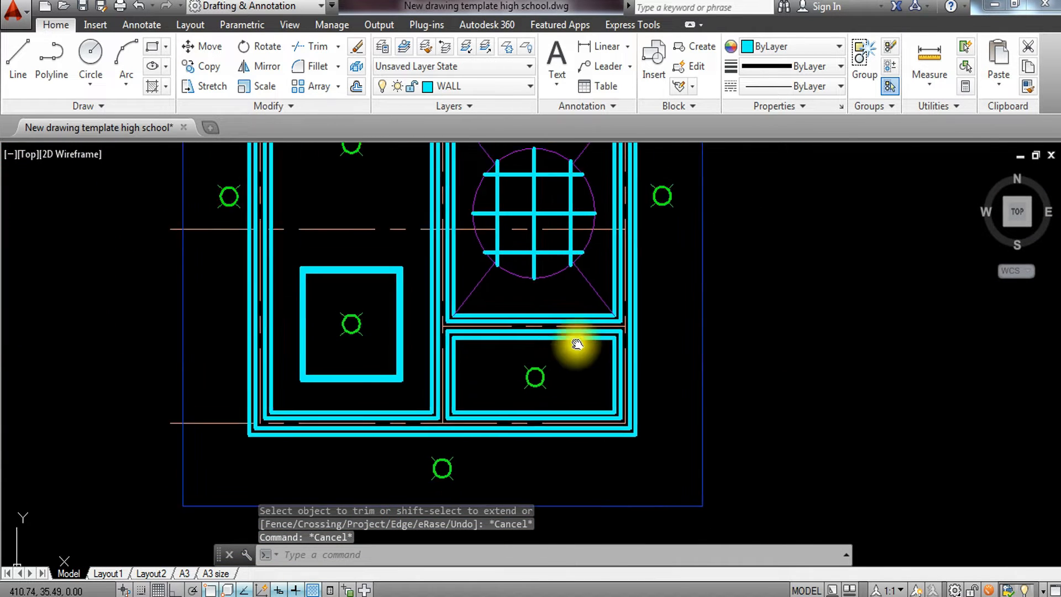
pyautogui.scroll(-3, 576, 346)
pyautogui.scroll(5, 531, 265)
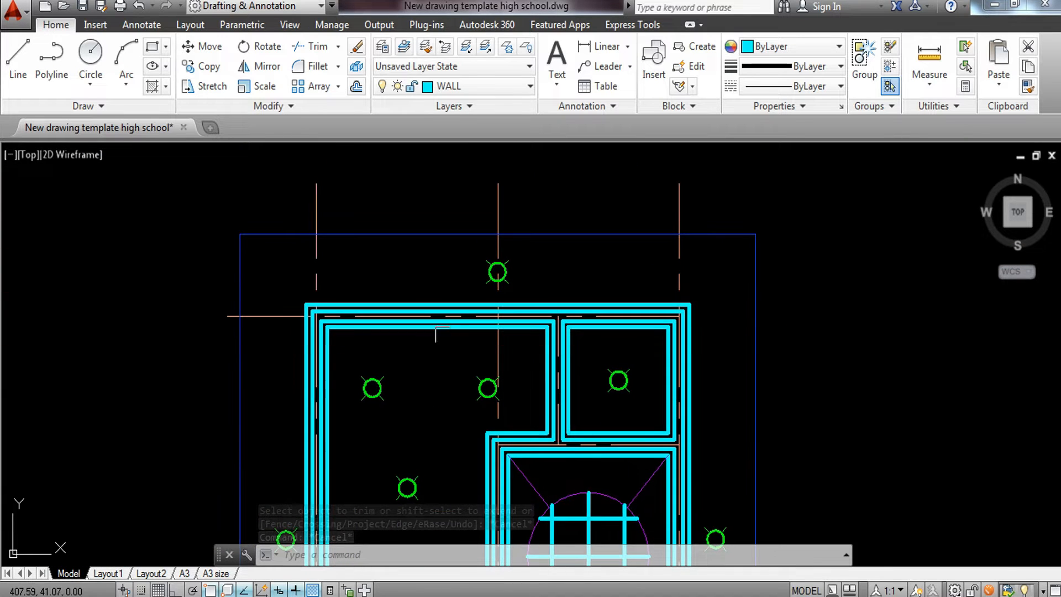
pyautogui.moveTo(284, 264)
pyautogui.mouseDown(button='middle')
pyautogui.moveTo(277, 274)
pyautogui.moveTo(187, 238)
pyautogui.mouseUp(button='middle')
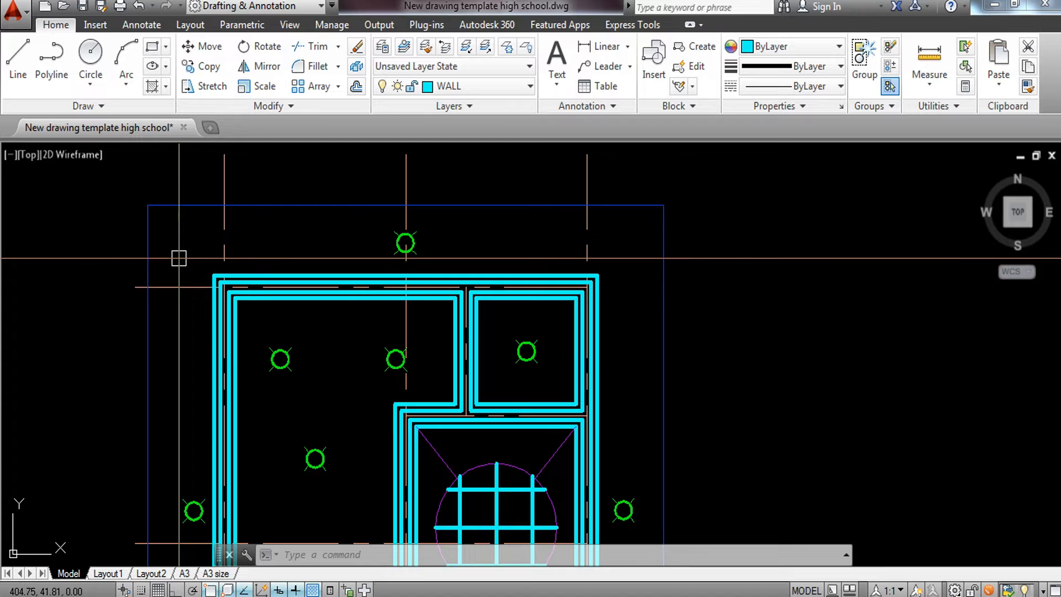
pyautogui.scroll(-2, 176, 241)
pyautogui.moveTo(463, 350); pyautogui.dragTo(625, 335, button='middle')
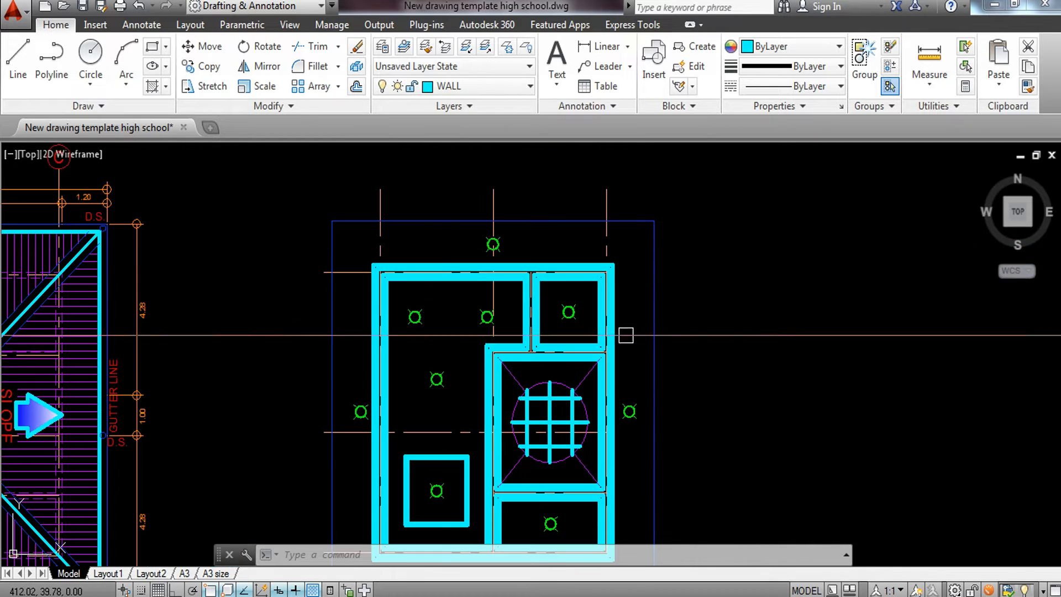
pyautogui.scroll(-3, 443, 407)
pyautogui.moveTo(443, 407); pyautogui.dragTo(440, 359, button='middle')
pyautogui.scroll(5, 391, 384)
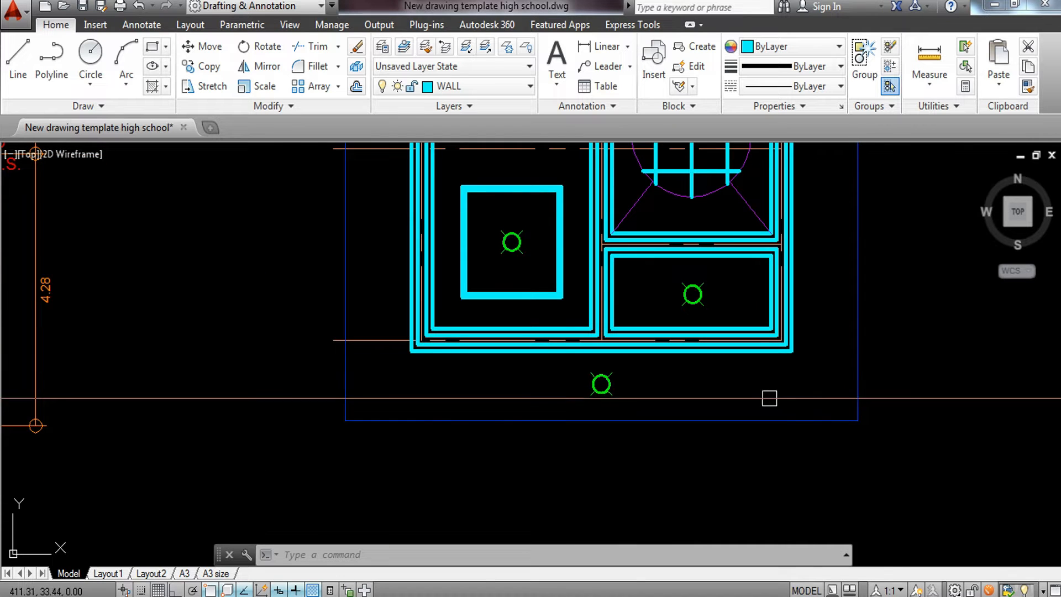
pyautogui.scroll(-4, 689, 490)
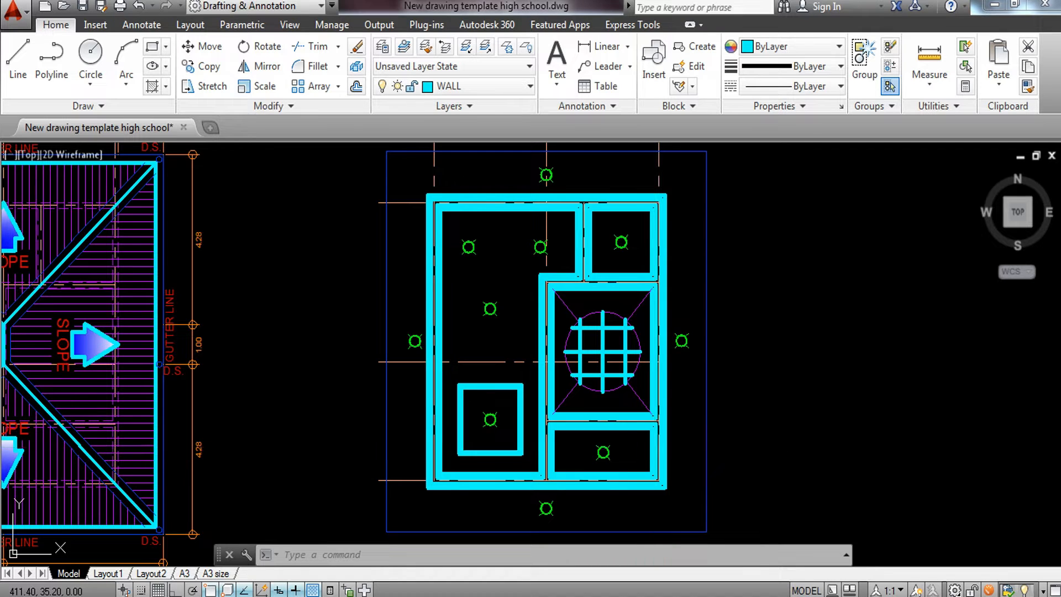
pyautogui.scroll(2, 428, 313)
pyautogui.scroll(2, 503, 289)
pyautogui.moveTo(503, 290); pyautogui.dragTo(454, 313, button='middle')
pyautogui.scroll(-2, 454, 313)
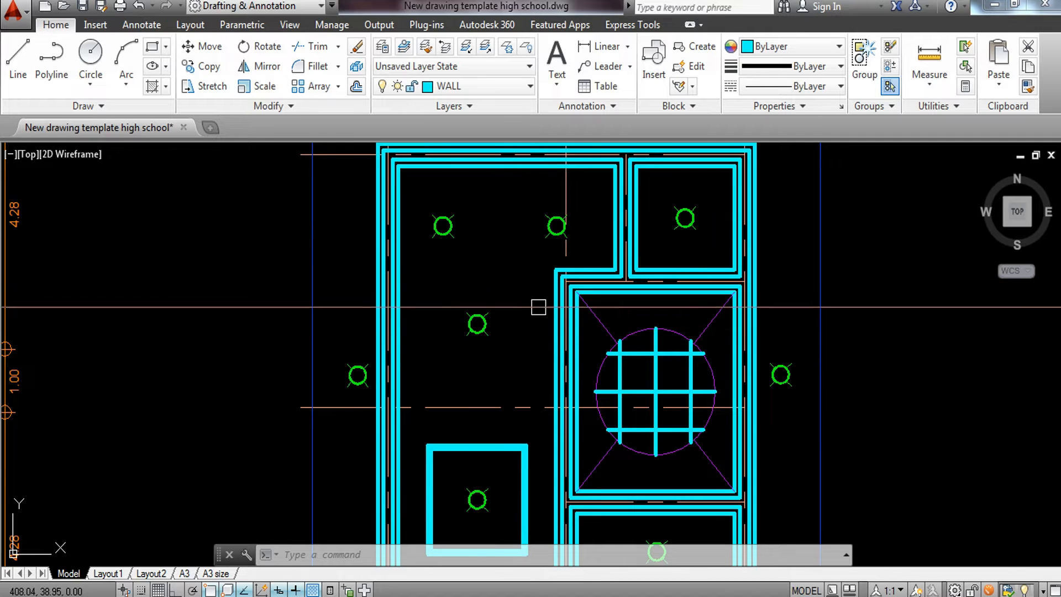
# Draw a rectangle about 2.65 by 3.82 filling the upper part of the large west room, with a corner at the room's northwest inner corner
pyautogui.moveTo(520, 311); pyautogui.dragTo(518, 319, button='middle')
pyautogui.press('Return')
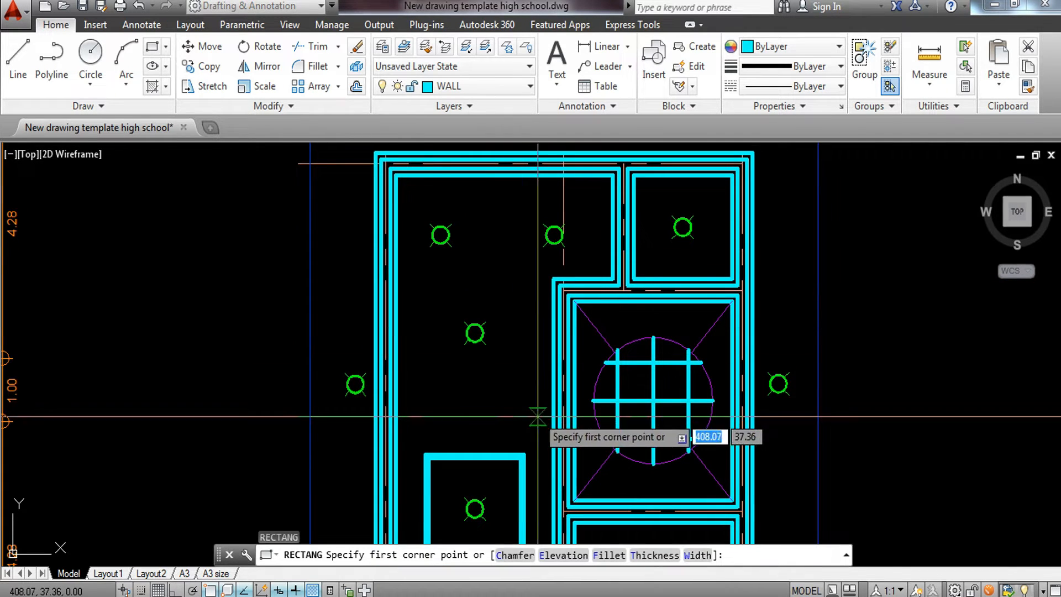
pyautogui.click(553, 417)
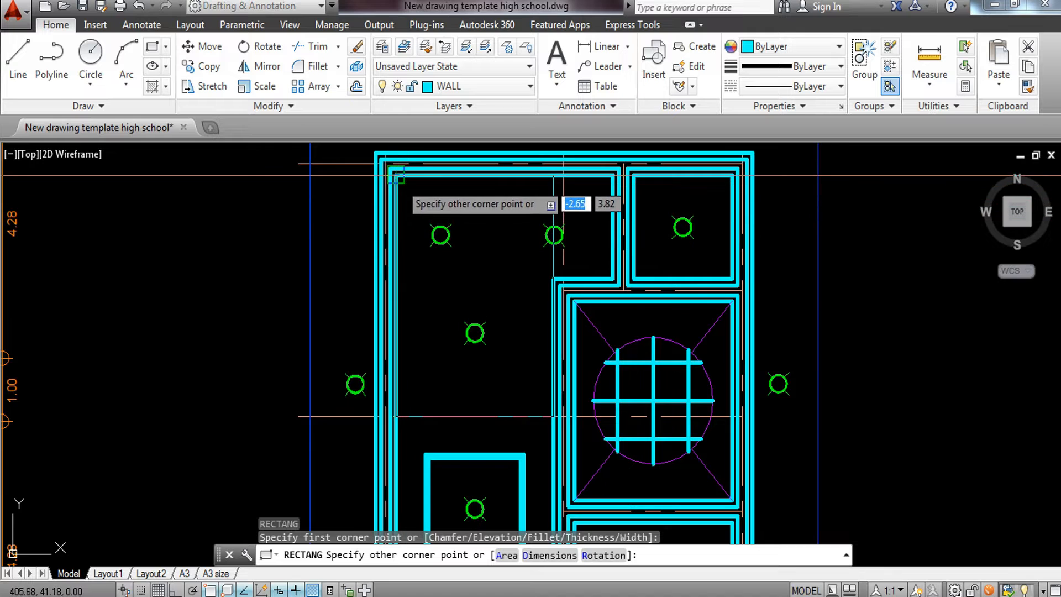
pyautogui.click(407, 190)
pyautogui.press('Escape')
# Offset the west room's rectangle 0.6 inward and erase the original outer rectangle
pyautogui.write('o')
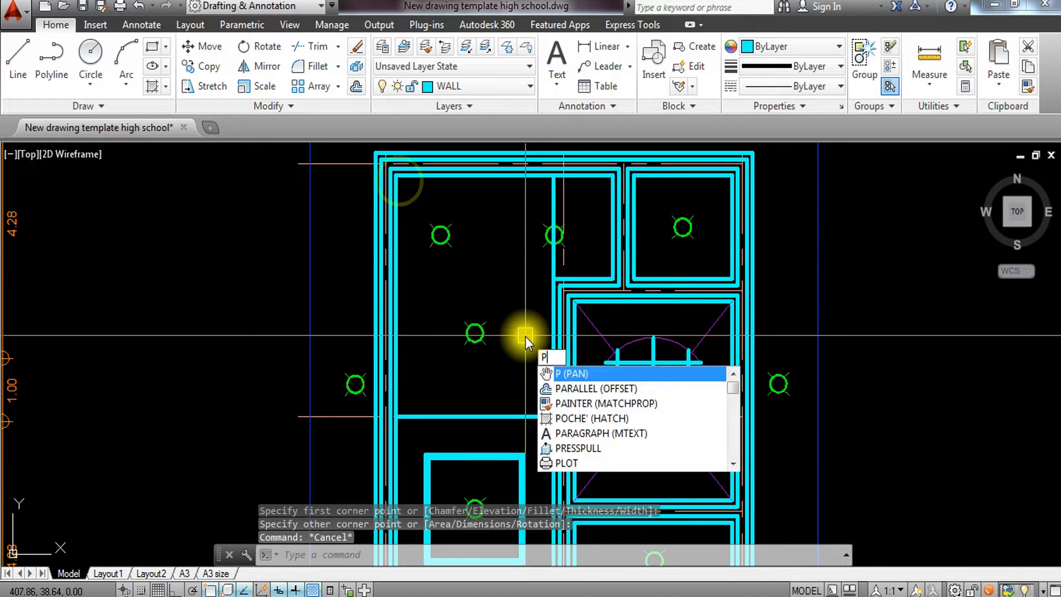
pyautogui.press('Return')
pyautogui.press('Return')
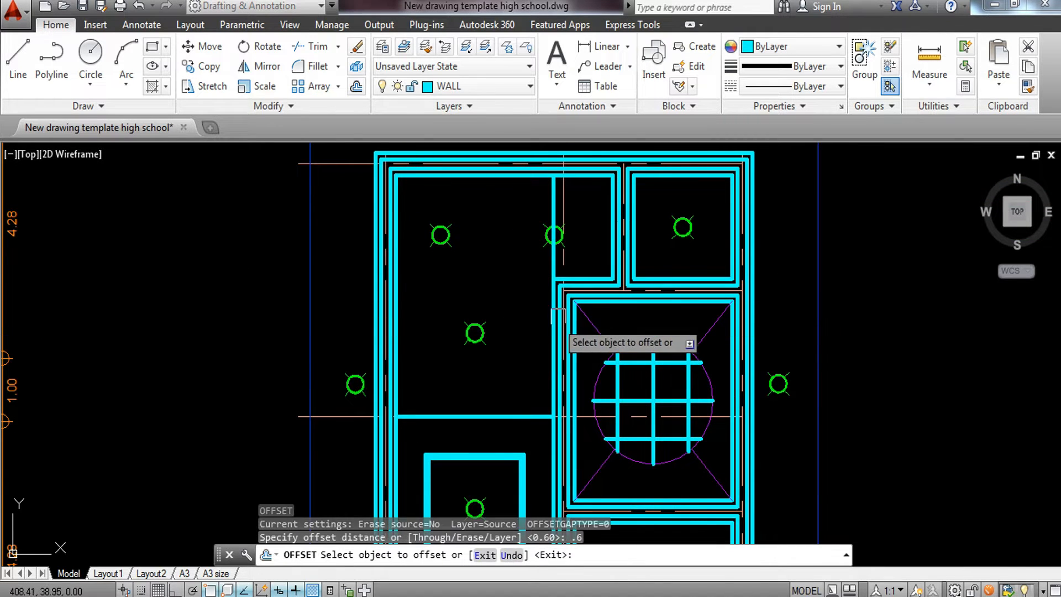
pyautogui.click(553, 263)
pyautogui.click(497, 285)
pyautogui.press('Escape')
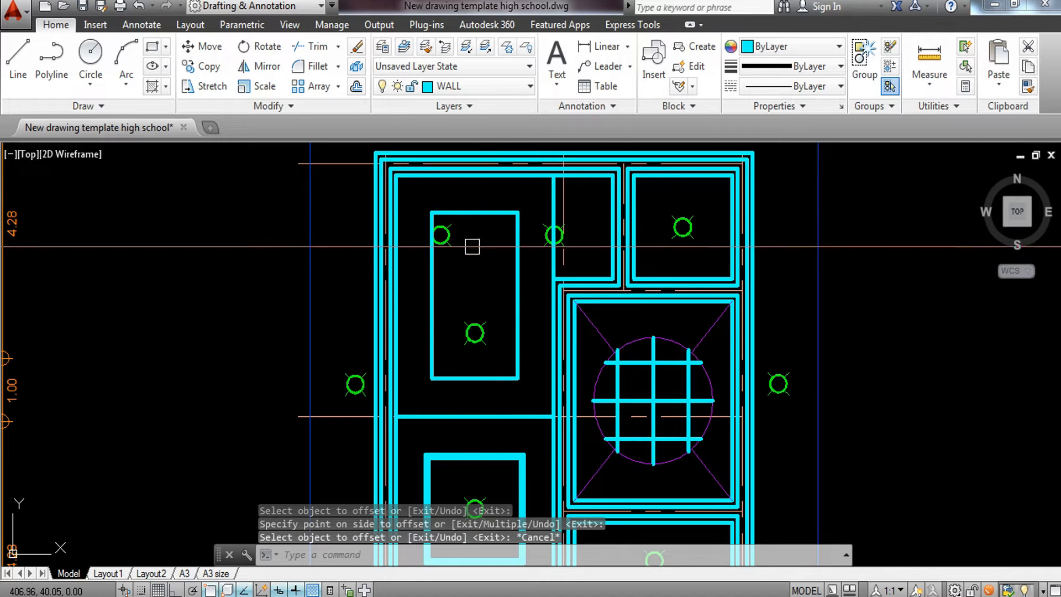
pyautogui.click(555, 264)
pyautogui.write('e')
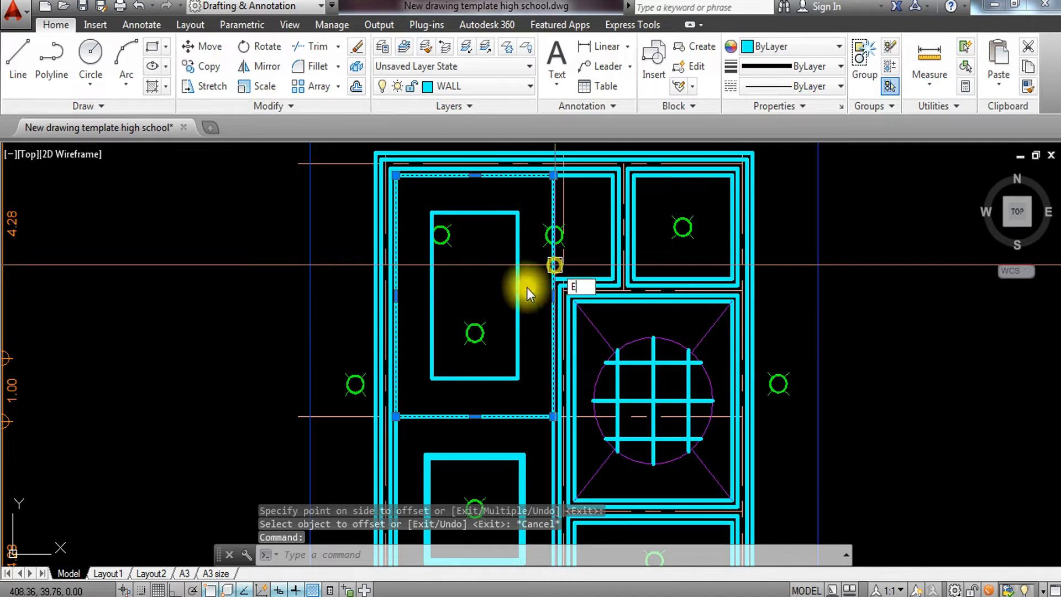
pyautogui.press('Return')
# Erase the ceiling light near the northwest corner of the new west-room rectangle
pyautogui.scroll(2, 474, 258)
pyautogui.click(460, 224)
pyautogui.click(433, 251)
pyautogui.press('Escape')
pyautogui.click(465, 230)
pyautogui.click(430, 257)
pyautogui.write('e')
pyautogui.press('Return')
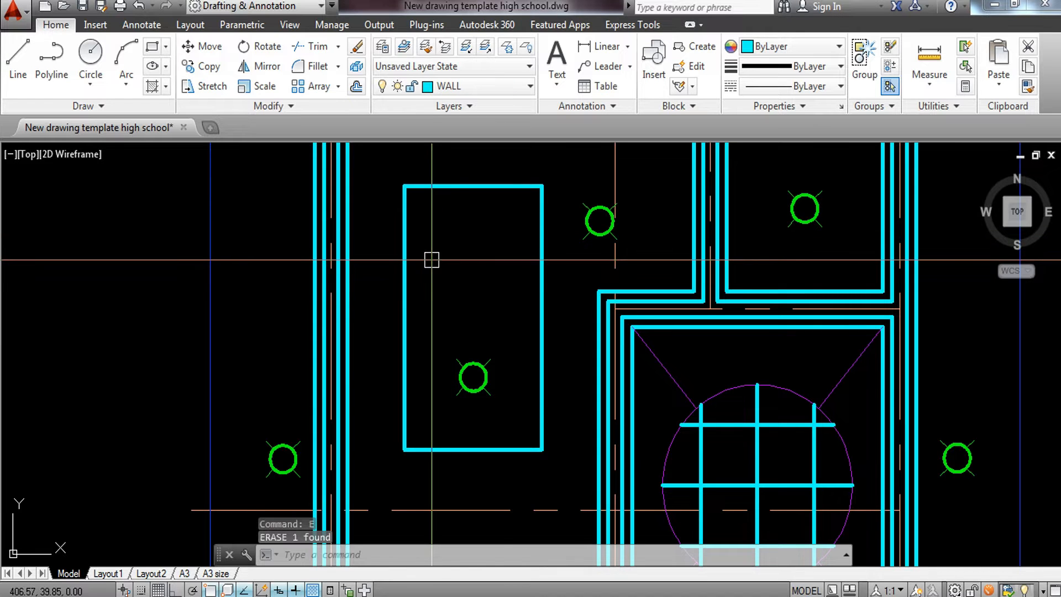
# Offset the new west-room rectangle 0.05 inward to make a double-line ceiling border
pyautogui.write('o')
pyautogui.press('Return')
pyautogui.write('.05')
pyautogui.press('Return')
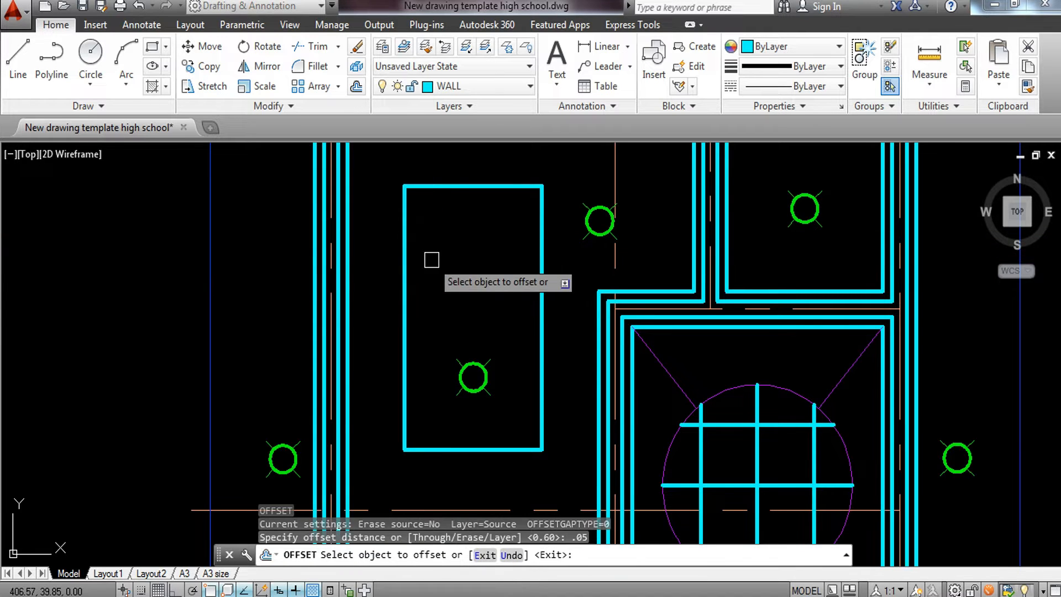
pyautogui.click(542, 250)
pyautogui.click(488, 263)
pyautogui.press('Escape')
pyautogui.press('Escape')
pyautogui.scroll(2, 473, 364)
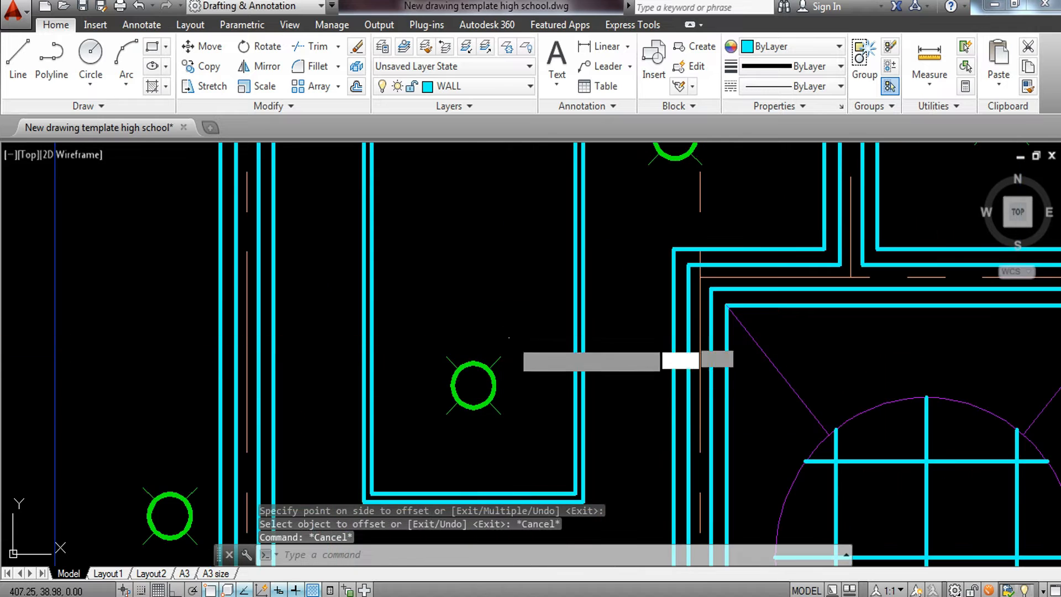
# Copy the ceiling light inside the upper rectangular border straight up from its center to the border's upper part
pyautogui.click(509, 336)
pyautogui.click(420, 438)
pyautogui.write('co')
pyautogui.press('Return')
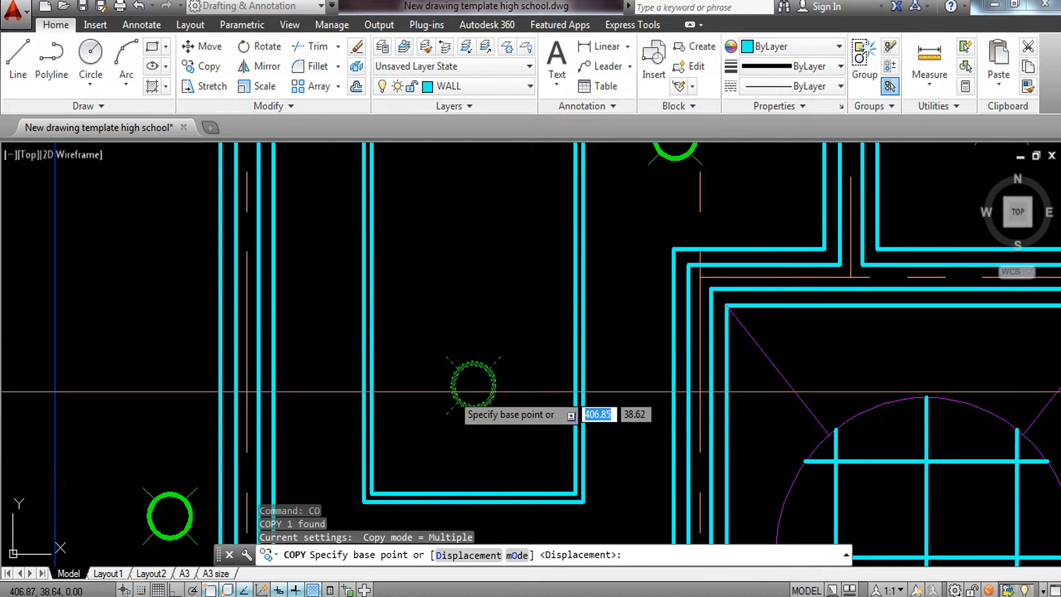
pyautogui.click(473, 386)
pyautogui.moveTo(469, 224); pyautogui.dragTo(471, 281, button='middle')
pyautogui.press('F8')
pyautogui.scroll(-2, 476, 260)
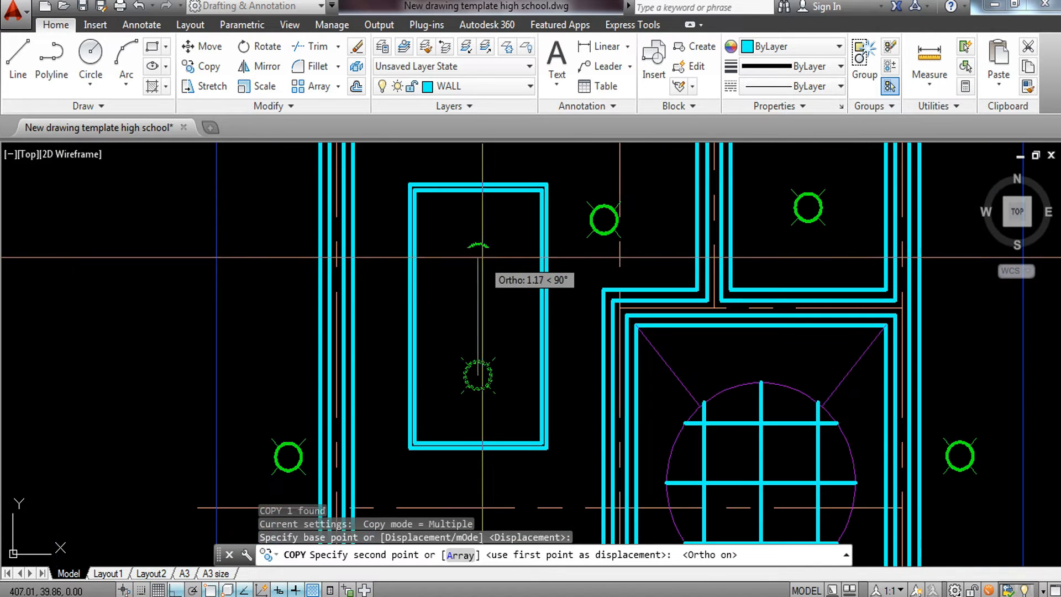
pyautogui.click(478, 242)
pyautogui.moveTo(534, 275); pyautogui.dragTo(413, 355, button='middle')
pyautogui.press('Escape')
# Move the ceiling light east of the upper rectangular border horizontally onto the vertical center line
pyautogui.click(455, 265)
pyautogui.click(529, 337)
pyautogui.write('m')
pyautogui.press('Return')
pyautogui.click(482, 299)
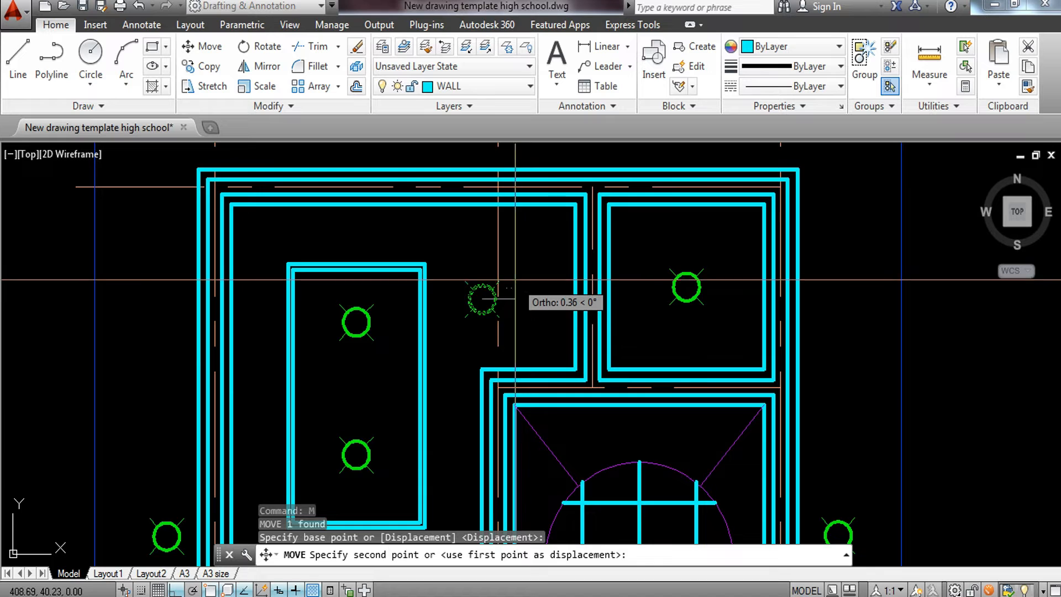
pyautogui.click(498, 283)
pyautogui.press('Escape')
pyautogui.scroll(-2, 534, 285)
pyautogui.moveTo(501, 274)
pyautogui.mouseDown(button='middle')
pyautogui.moveTo(558, 333)
pyautogui.moveTo(549, 324)
pyautogui.moveTo(543, 336)
pyautogui.moveTo(514, 278)
pyautogui.mouseUp(button='middle')
pyautogui.press('Escape')
pyautogui.press('Escape')
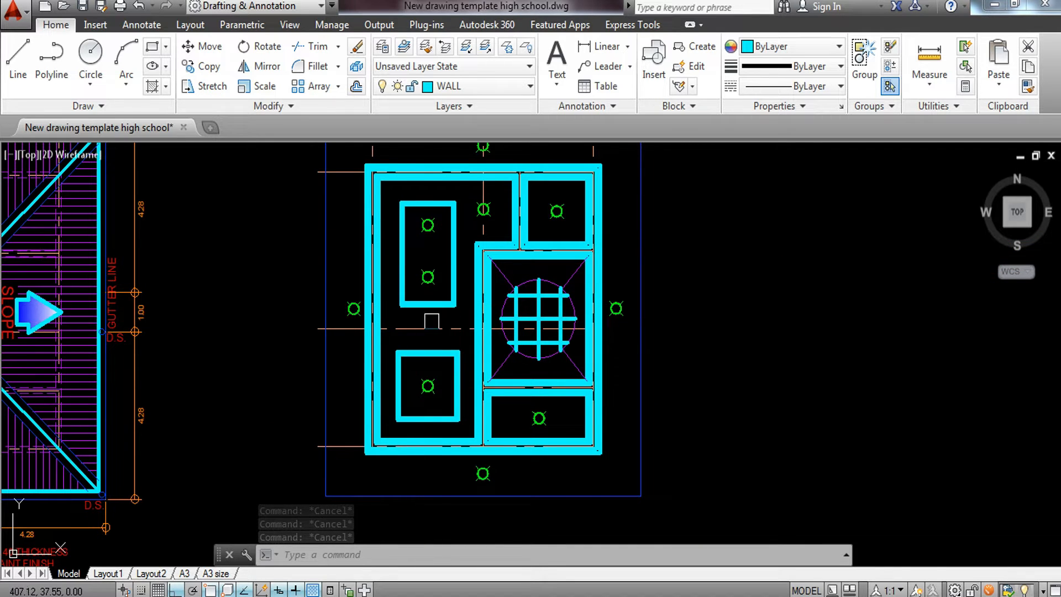
# Draw a rectangle 0.4 wide and 0.8 high in the empty space east of the ceiling plan
pyautogui.scroll(4, 409, 228)
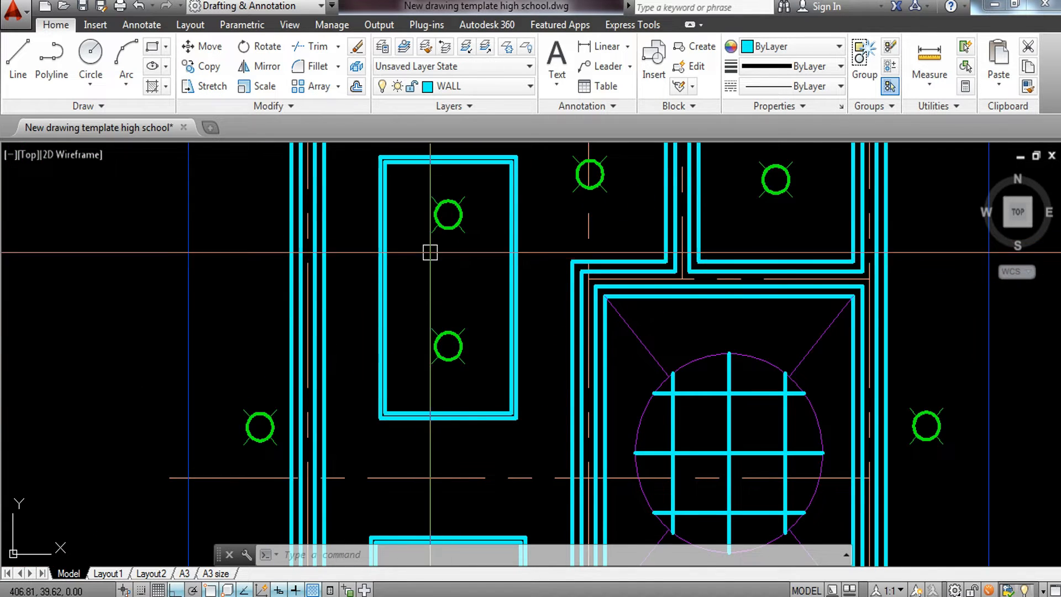
pyautogui.scroll(-4, 430, 253)
pyautogui.moveTo(464, 328)
pyautogui.mouseDown(button='middle')
pyautogui.moveTo(450, 260)
pyautogui.moveTo(441, 353)
pyautogui.mouseUp(button='middle')
pyautogui.moveTo(567, 287); pyautogui.dragTo(480, 293, button='middle')
pyautogui.moveTo(596, 299); pyautogui.dragTo(488, 295, button='middle')
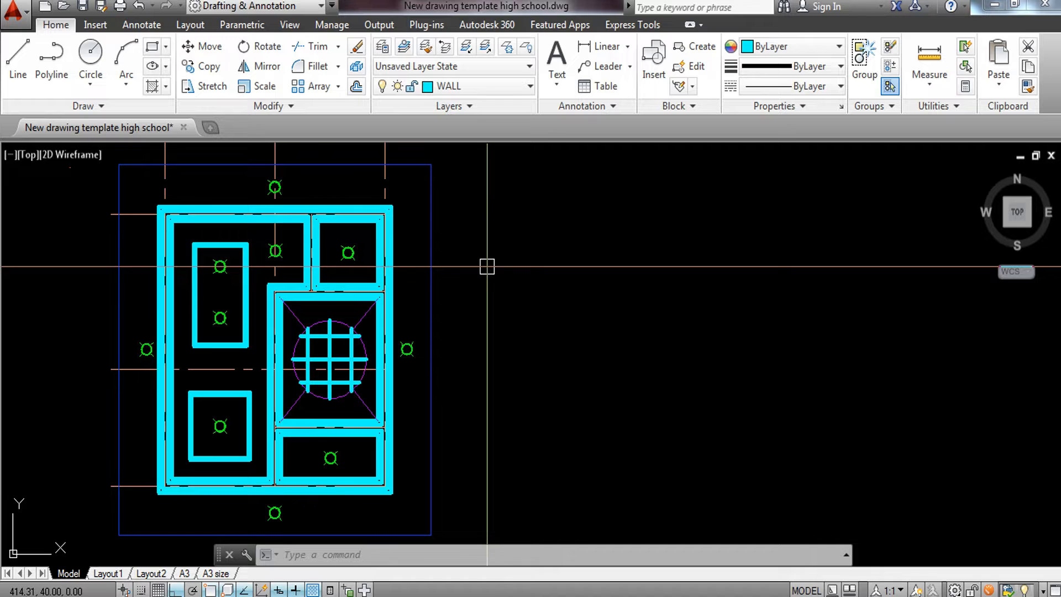
pyautogui.write('rec')
pyautogui.press('Return')
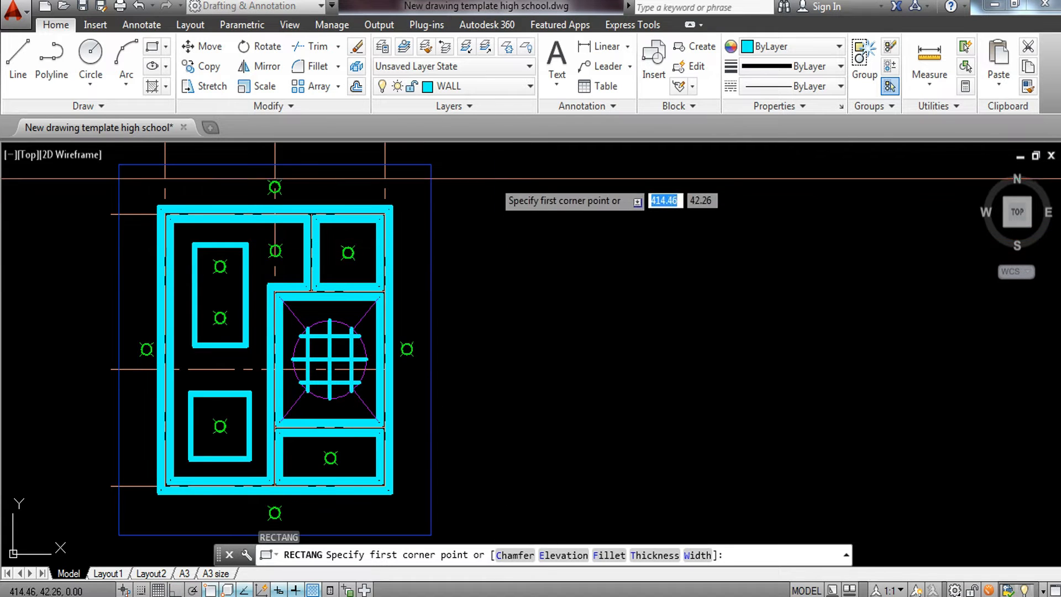
pyautogui.click(500, 243)
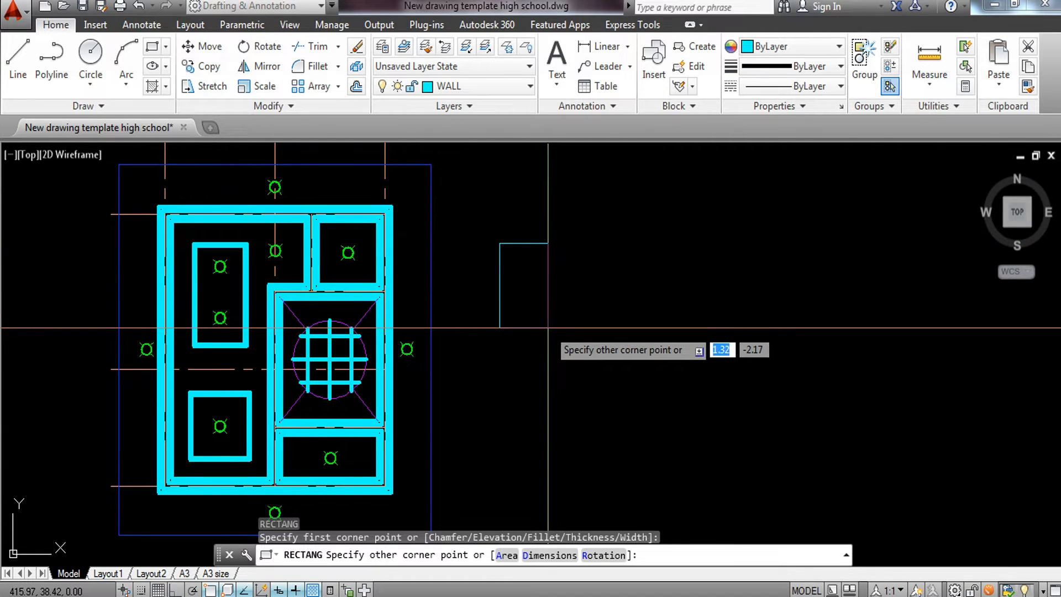
pyautogui.write('.4,.8')
pyautogui.press('Return')
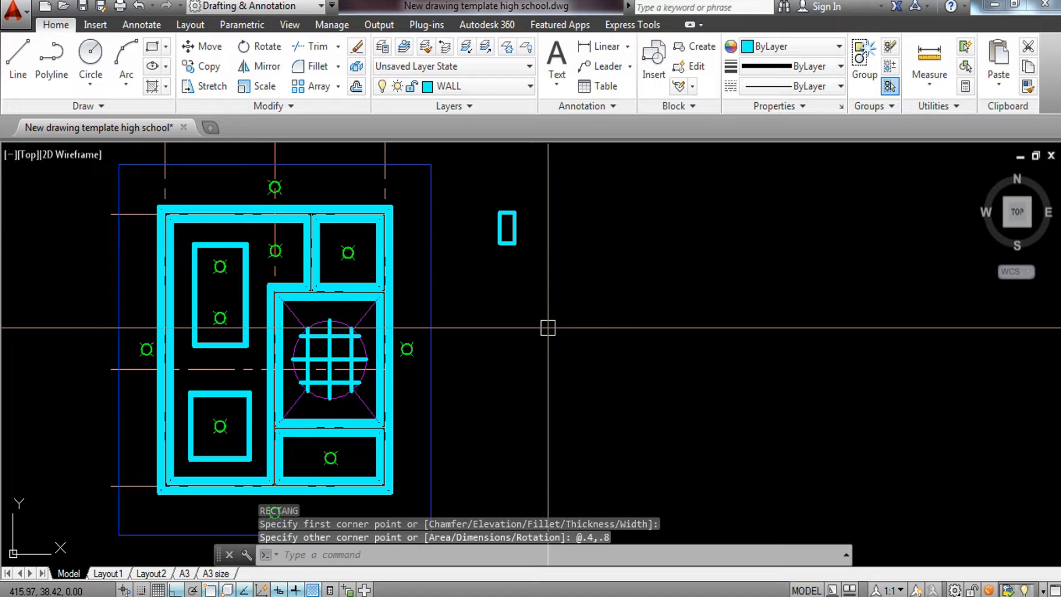
# Try to offset the small rectangle outward by 0.25 and erase the resulting copy
pyautogui.scroll(3, 531, 238)
pyautogui.scroll(-3, 82, 343)
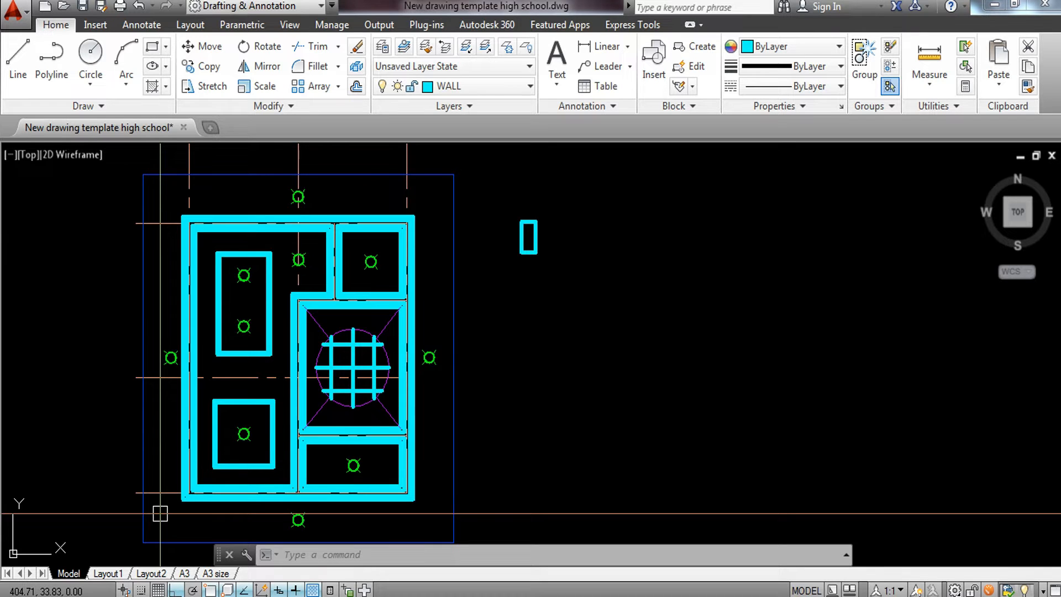
pyautogui.scroll(5, 531, 238)
pyautogui.moveTo(493, 297); pyautogui.dragTo(486, 320, button='middle')
pyautogui.press('Return')
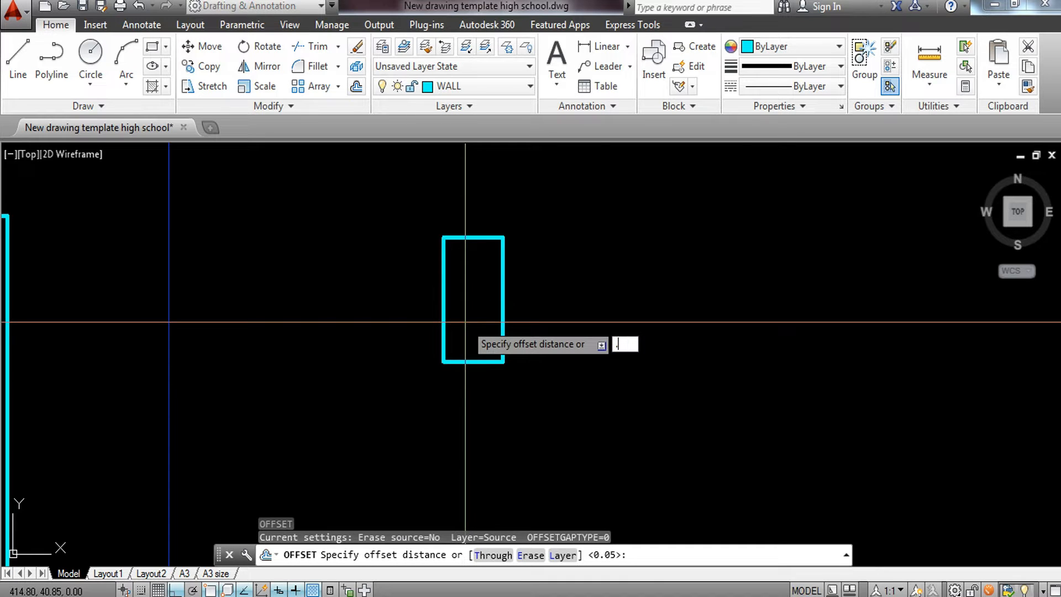
pyautogui.write('5')
pyautogui.press('Return')
pyautogui.click(504, 293)
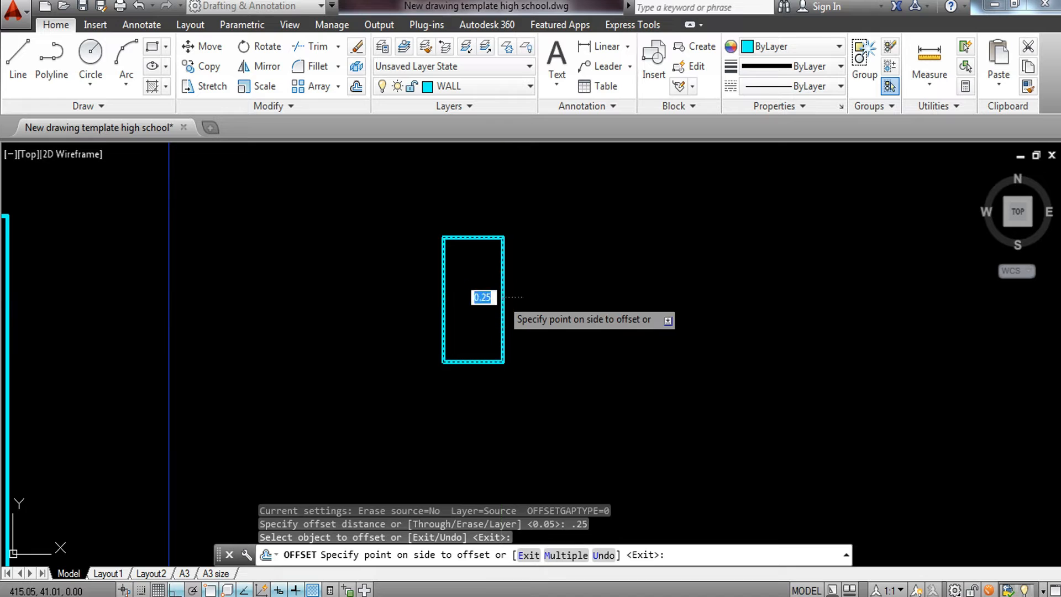
pyautogui.click(440, 301)
pyautogui.press('Escape')
pyautogui.click(542, 293)
pyautogui.write('e')
pyautogui.press('Return')
# Offset the small 0.4 by 0.8 rectangle 0.025 inward
pyautogui.write('o')
pyautogui.press('Return')
pyautogui.write('.025')
pyautogui.press('Return')
pyautogui.scroll(4, 474, 359)
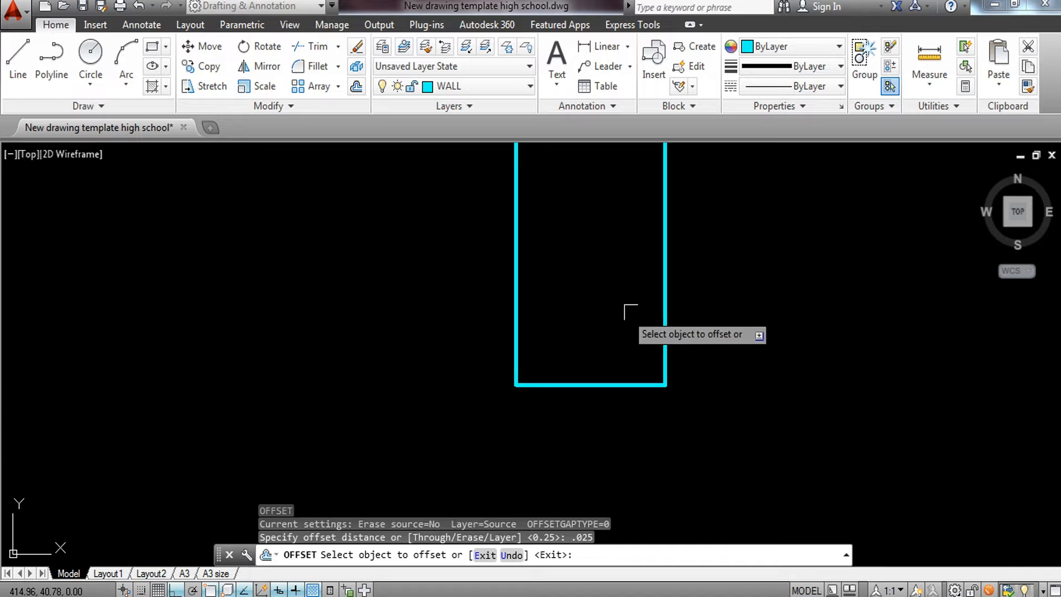
pyautogui.click(663, 300)
pyautogui.click(602, 301)
pyautogui.press('Escape')
# Move both small nested rectangles to the FINE LINES layer
pyautogui.moveTo(571, 348); pyautogui.dragTo(502, 365)
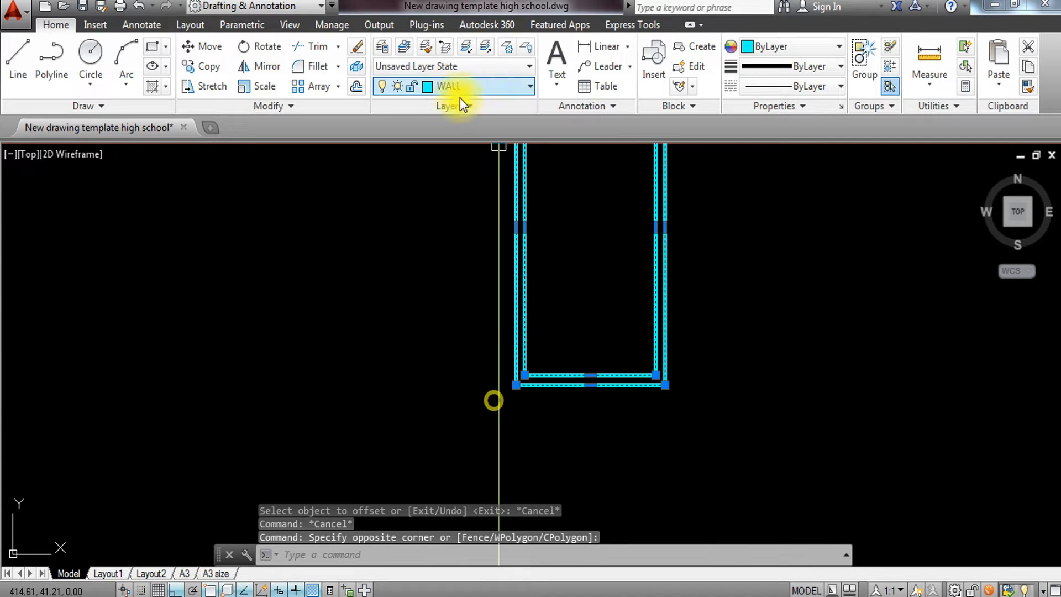
pyautogui.click(498, 85)
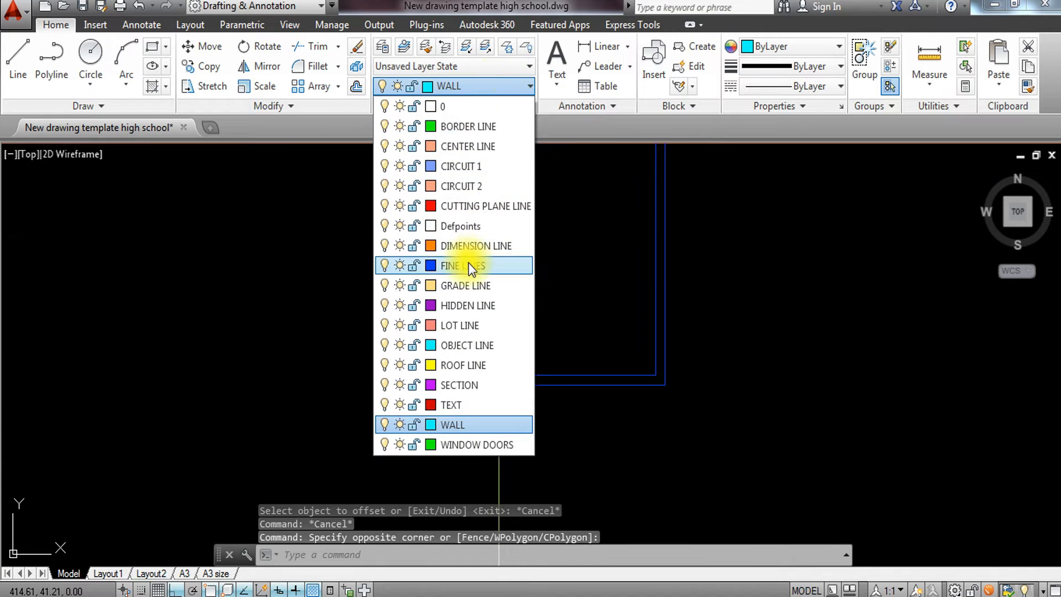
pyautogui.click(472, 265)
pyautogui.press('Escape')
pyautogui.scroll(-2, 443, 398)
# Hatch the inner small rectangle with the ANSI31 pattern at an angle of 135 and a scale of 0.5
pyautogui.write('h')
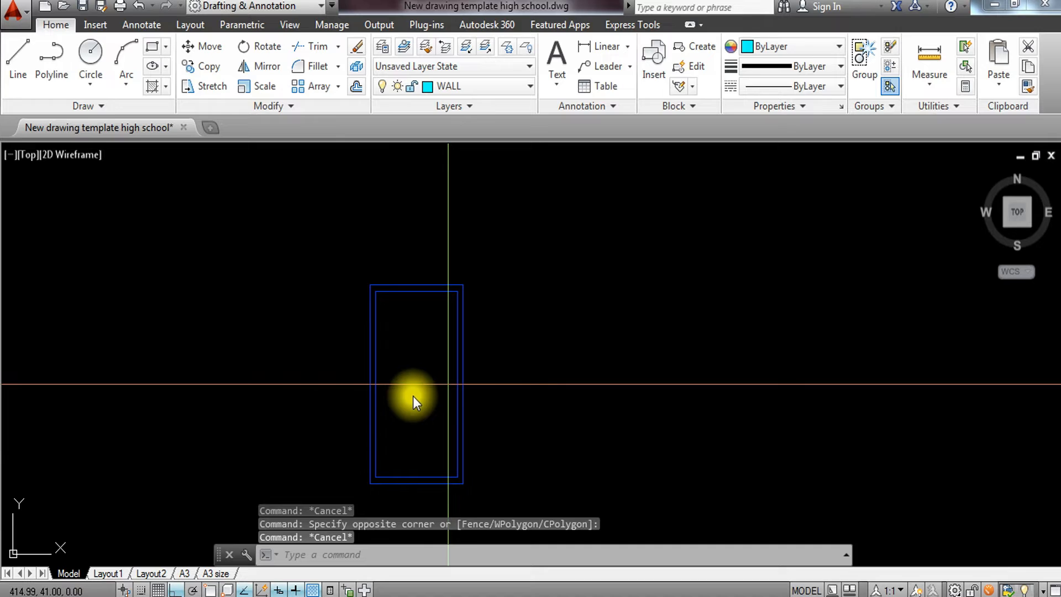
pyautogui.write('h')
pyautogui.press('Return')
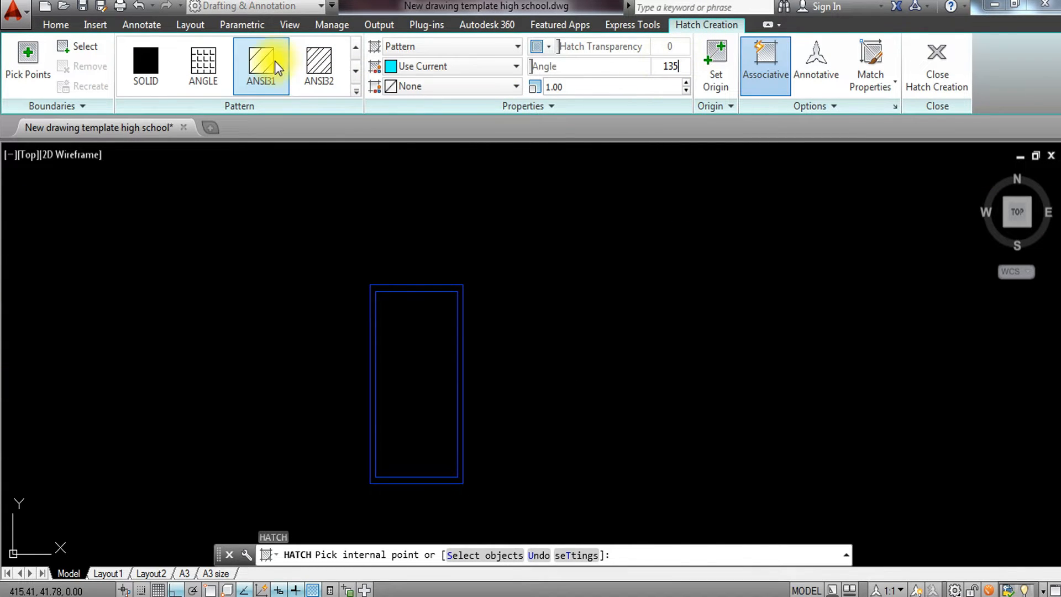
pyautogui.click(411, 362)
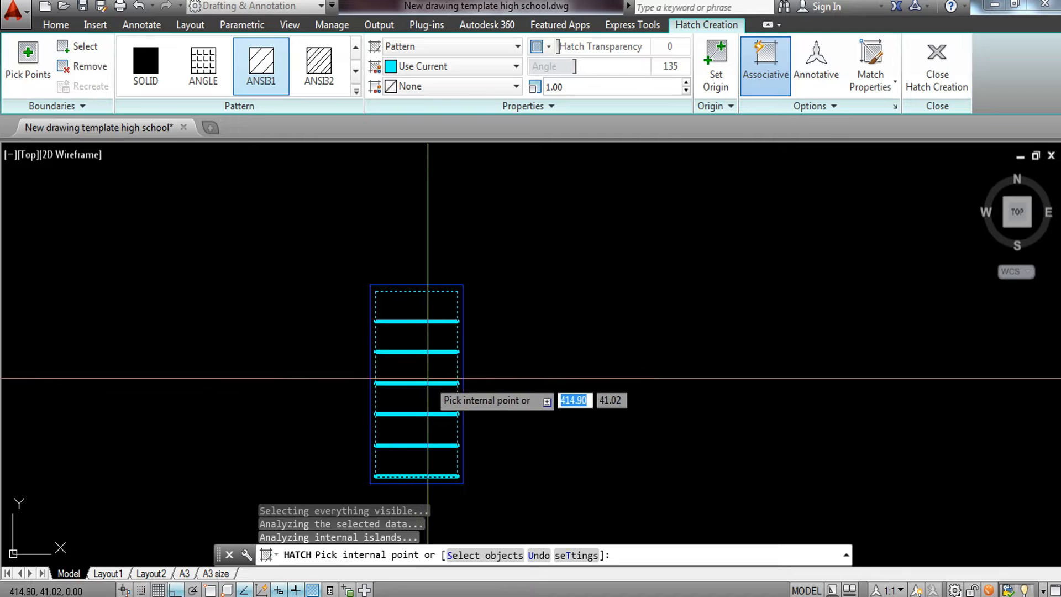
pyautogui.click(605, 84)
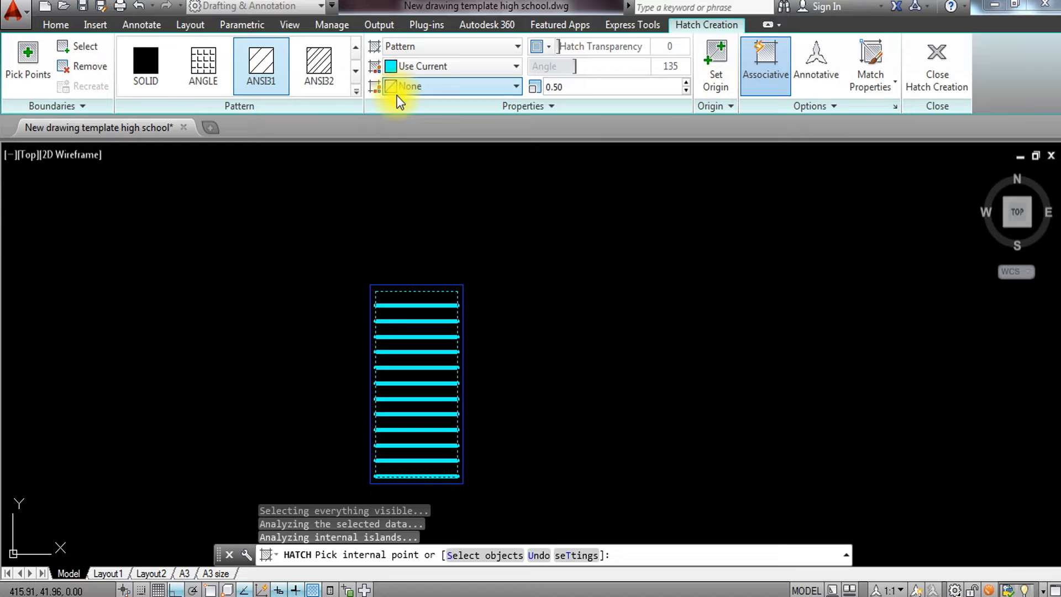
pyautogui.press('Return')
# Put the two small rectangles and their hatch on the FINE LINES layer
pyautogui.moveTo(452, 259); pyautogui.dragTo(452, 216, button='middle')
pyautogui.click(365, 207)
pyautogui.click(476, 462)
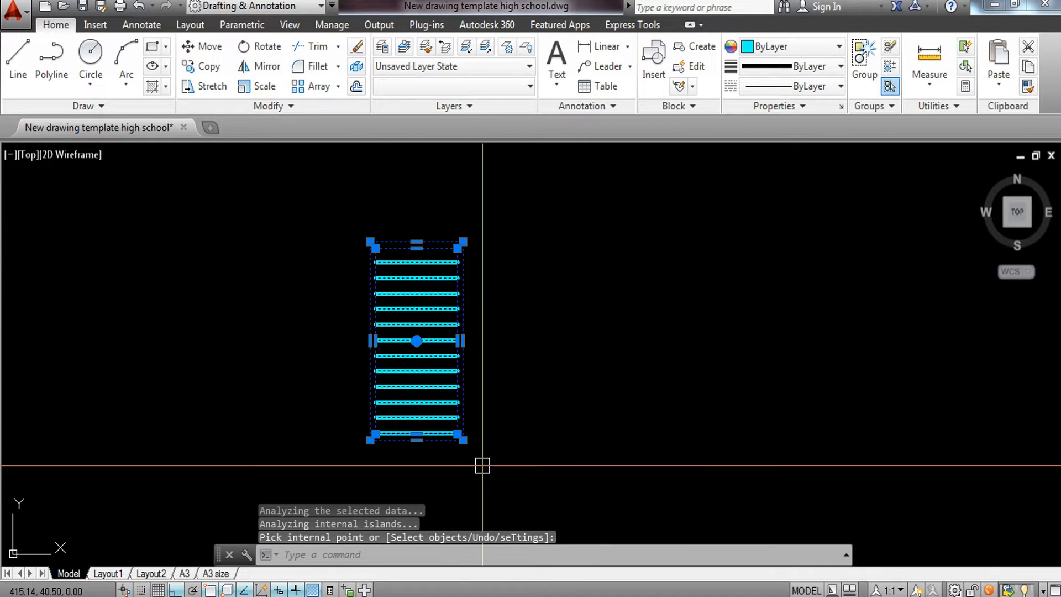
pyautogui.click(494, 88)
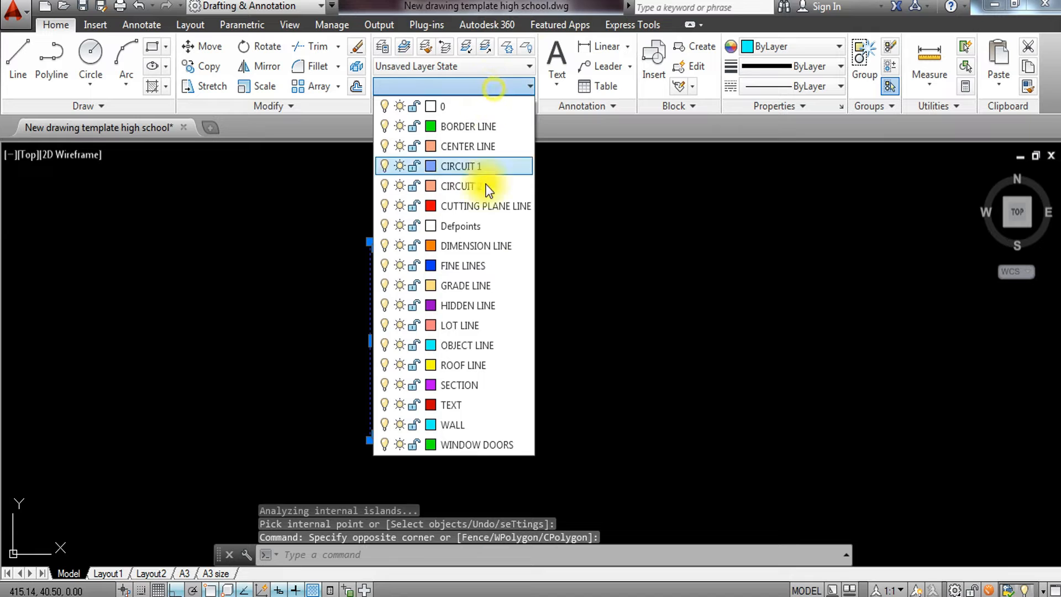
pyautogui.click(497, 266)
pyautogui.scroll(-3, 489, 249)
pyautogui.press('Escape')
pyautogui.press('Escape')
# Move the hatched rectangle symbol by its upper-left corner to the northwest corner of the blue outer outline
pyautogui.click(520, 208)
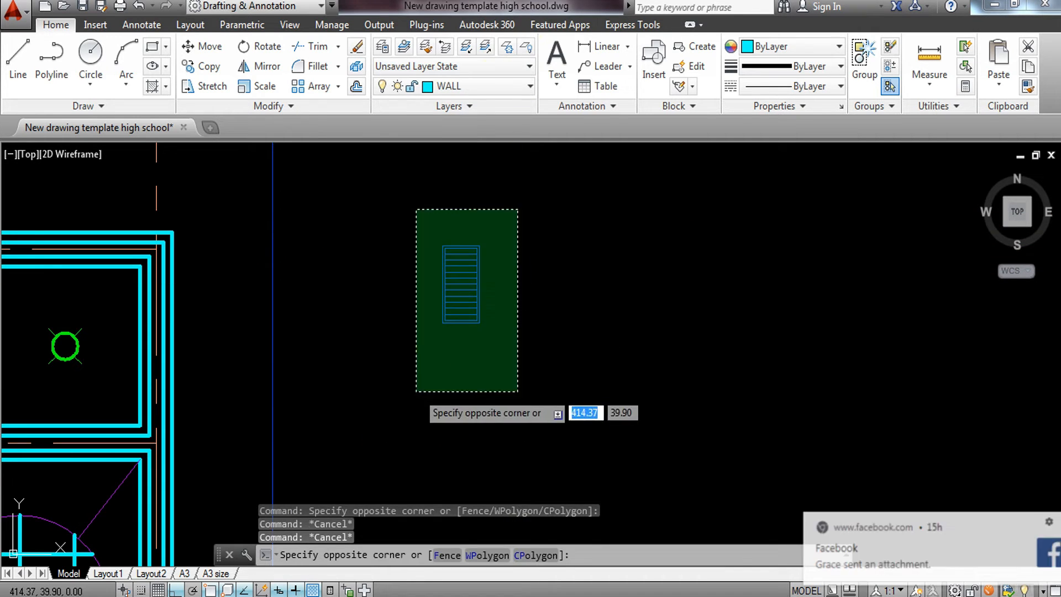
pyautogui.click(416, 382)
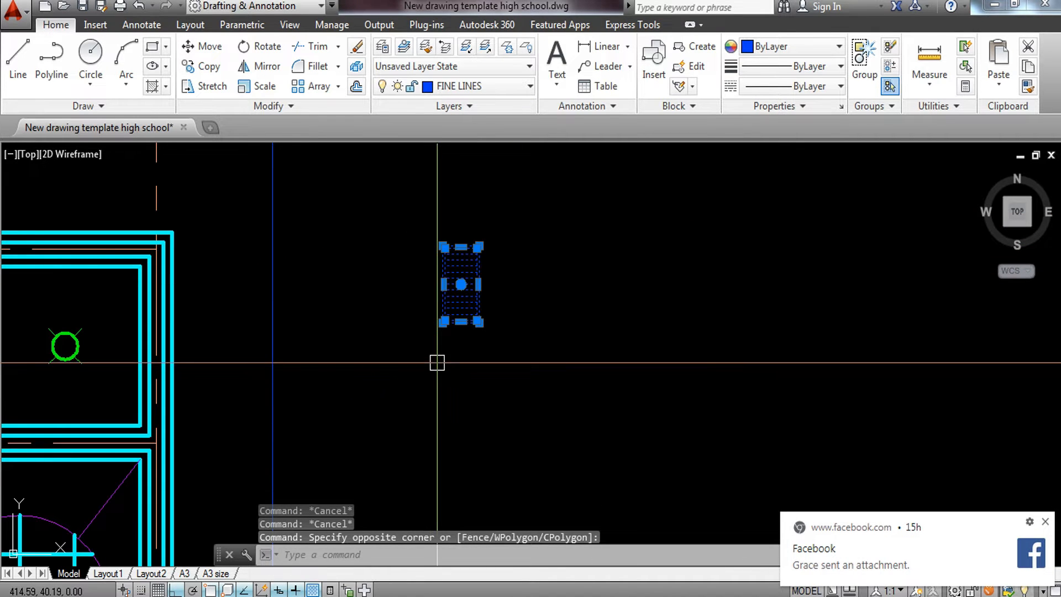
pyautogui.write('m')
pyautogui.press('Return')
pyautogui.click(437, 245)
pyautogui.scroll(-2, 351, 286)
pyautogui.moveTo(275, 277); pyautogui.dragTo(770, 387, button='middle')
pyautogui.scroll(4, 359, 312)
pyautogui.press('Escape')
# Move the hatched symbol 0.4 east from the northwest corner of the blue outline
pyautogui.click(210, 240)
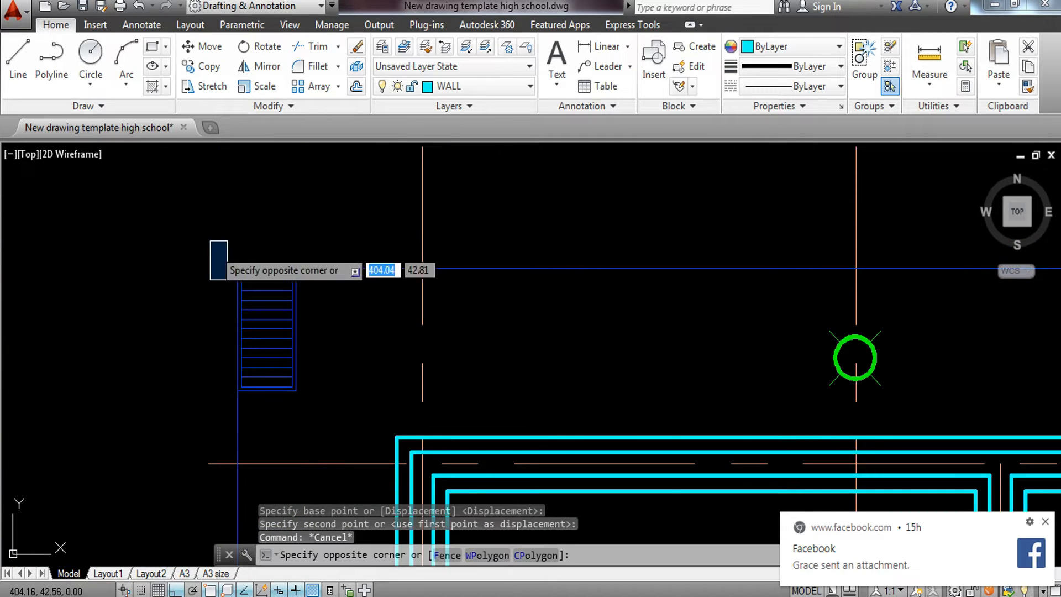
pyautogui.click(310, 404)
pyautogui.write('m')
pyautogui.press('Return')
pyautogui.scroll(3, 304, 376)
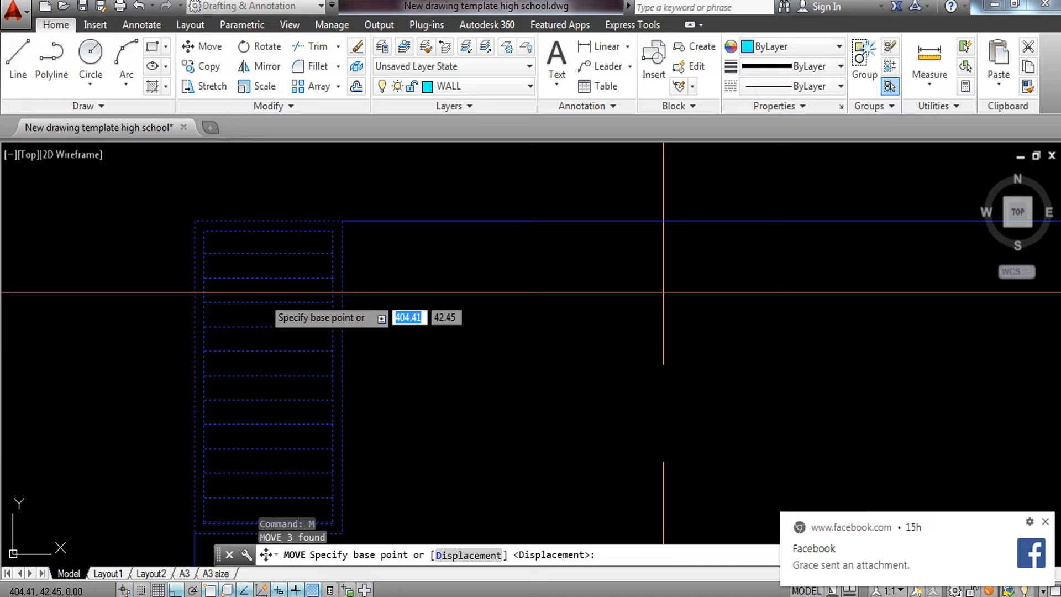
pyautogui.click(243, 221)
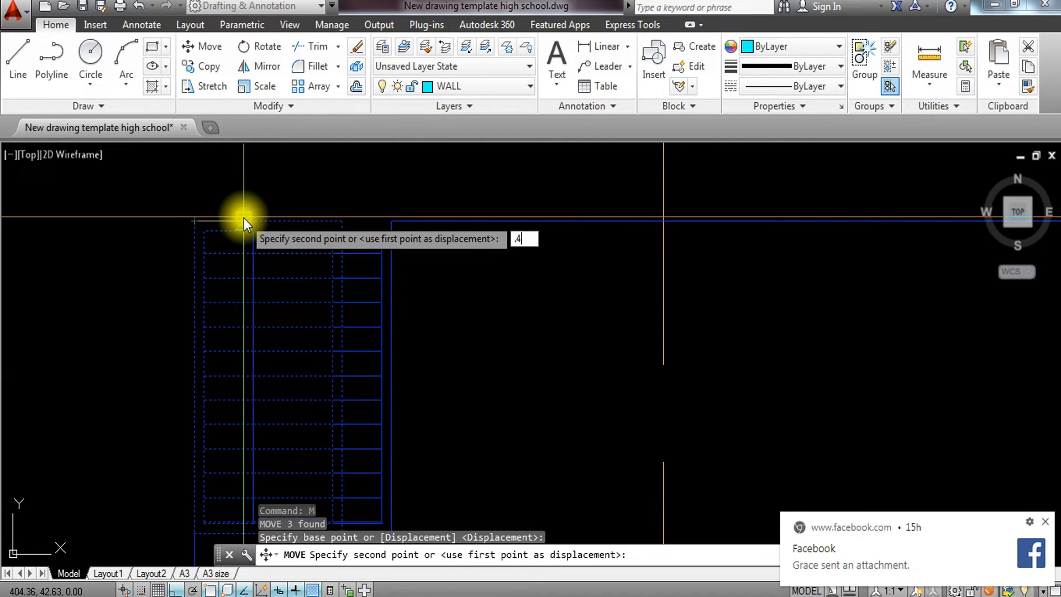
pyautogui.press('Return')
# Move the hatched symbol 0.4 south from the north edge of the blue outline
pyautogui.click(303, 153)
pyautogui.moveTo(402, 359); pyautogui.dragTo(343, 195, button='middle')
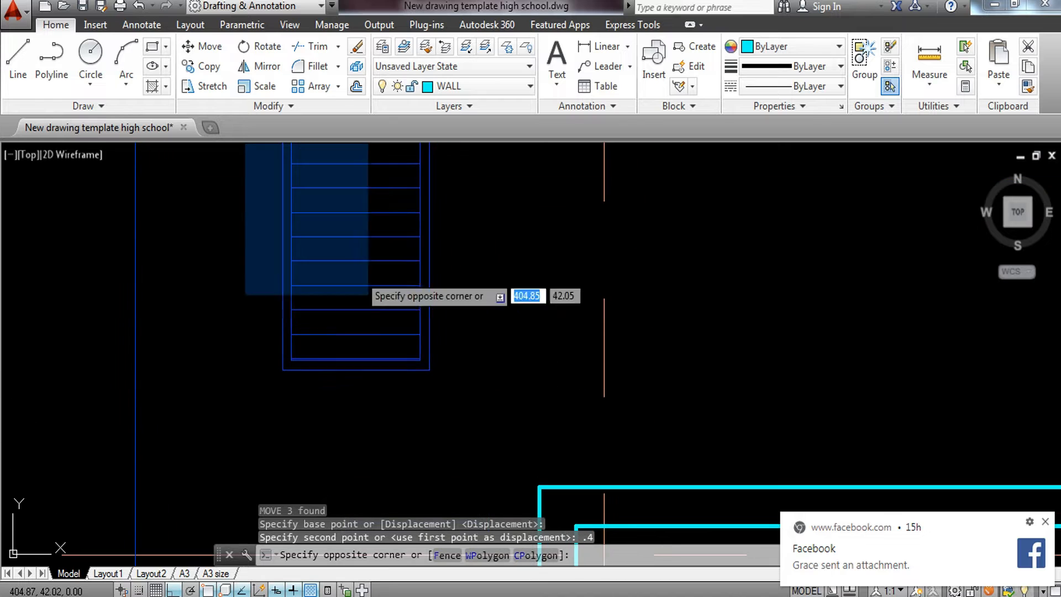
pyautogui.click(461, 406)
pyautogui.write('m')
pyautogui.press('Return')
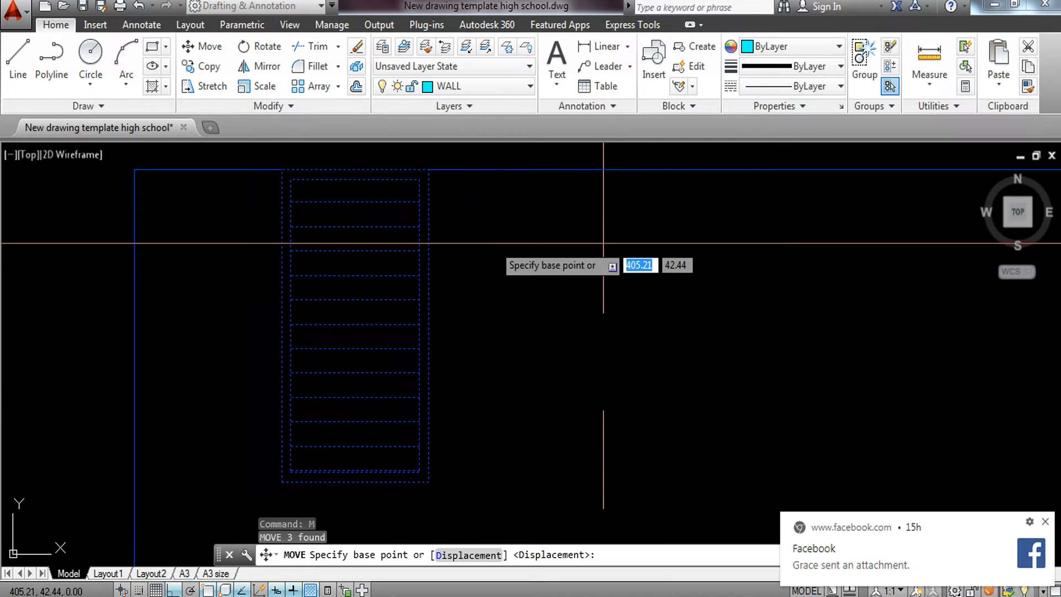
pyautogui.click(493, 243)
pyautogui.write('.4')
pyautogui.press('Return')
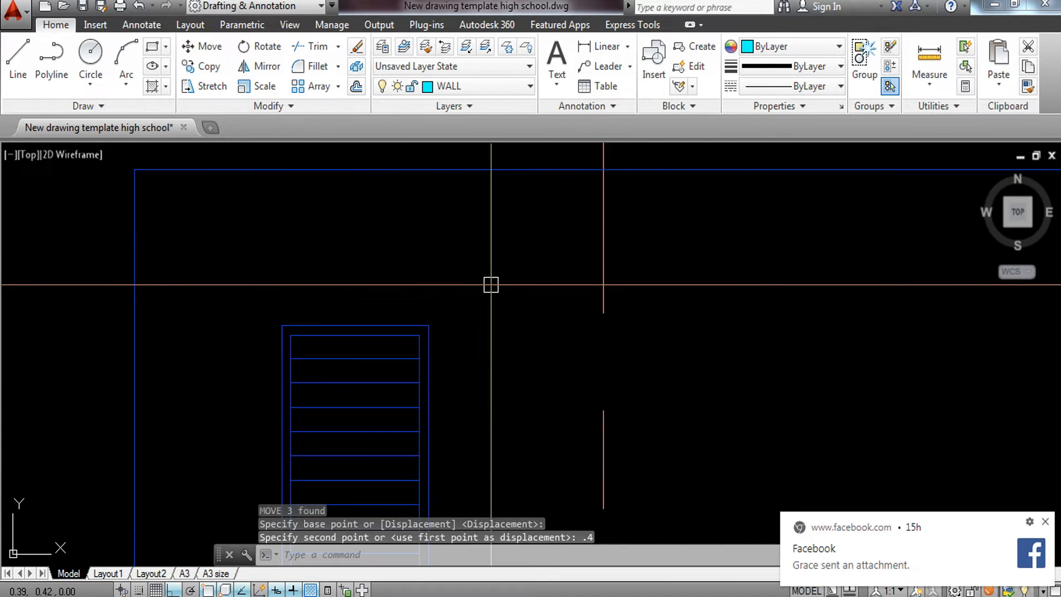
pyautogui.scroll(-5, 490, 285)
pyautogui.moveTo(482, 264); pyautogui.dragTo(457, 242, button='middle')
pyautogui.moveTo(381, 283); pyautogui.dragTo(319, 229, button='middle')
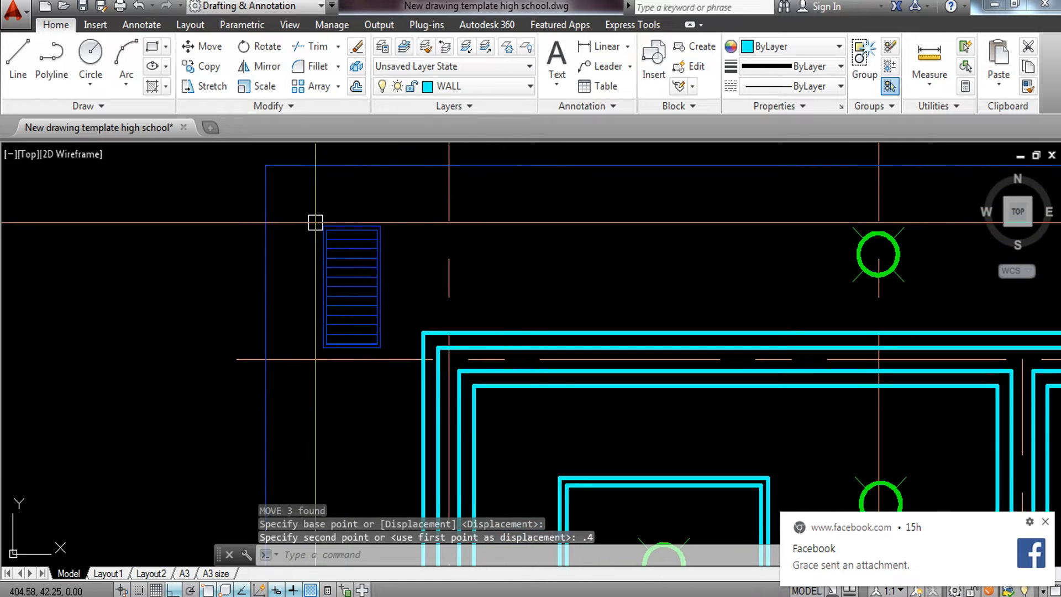
# Copy the northwest hatched symbol straight east to just beyond the east edge of the blue outline
pyautogui.click(304, 208)
pyautogui.click(388, 362)
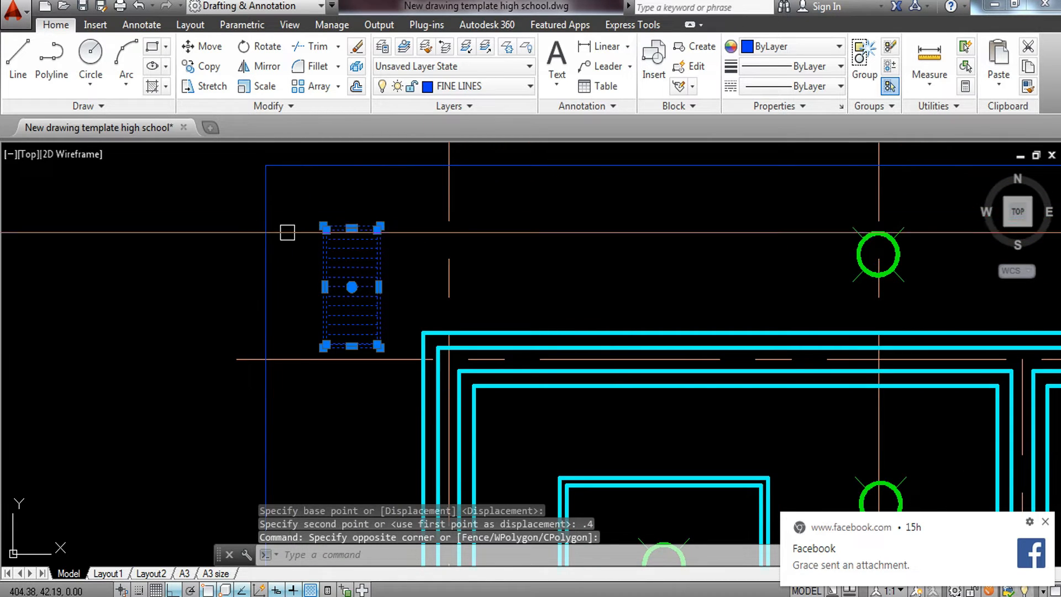
pyautogui.moveTo(322, 260); pyautogui.dragTo(325, 281, button='middle')
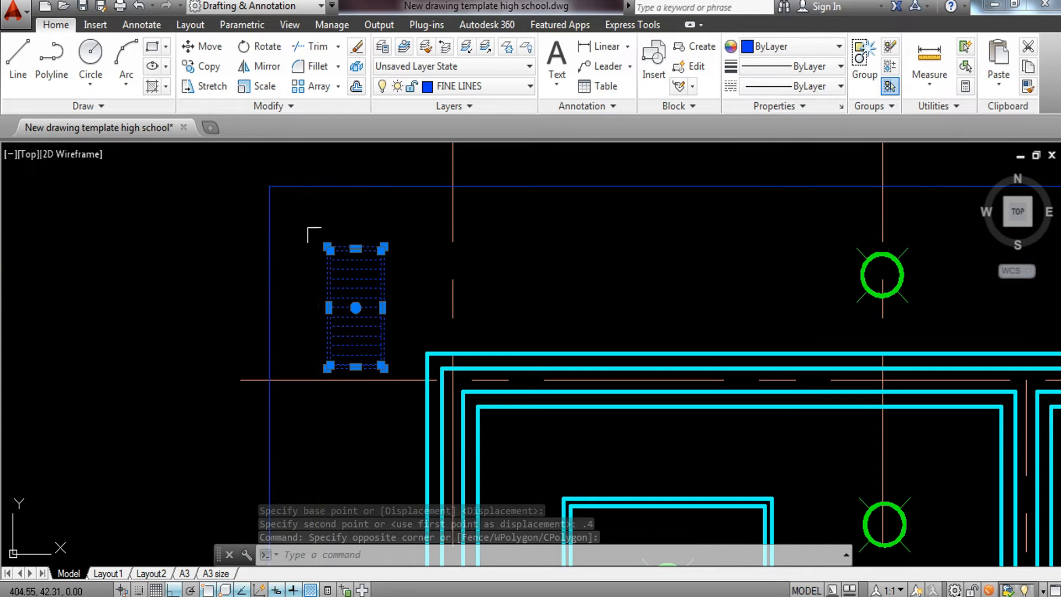
pyautogui.click(312, 223)
pyautogui.click(401, 386)
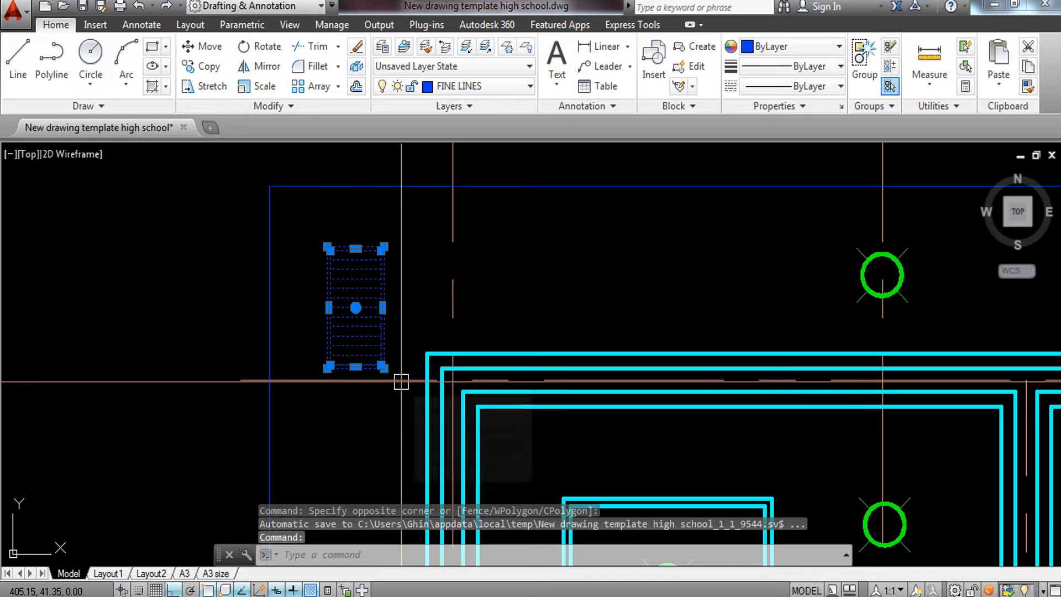
pyautogui.write('co')
pyautogui.press('Return')
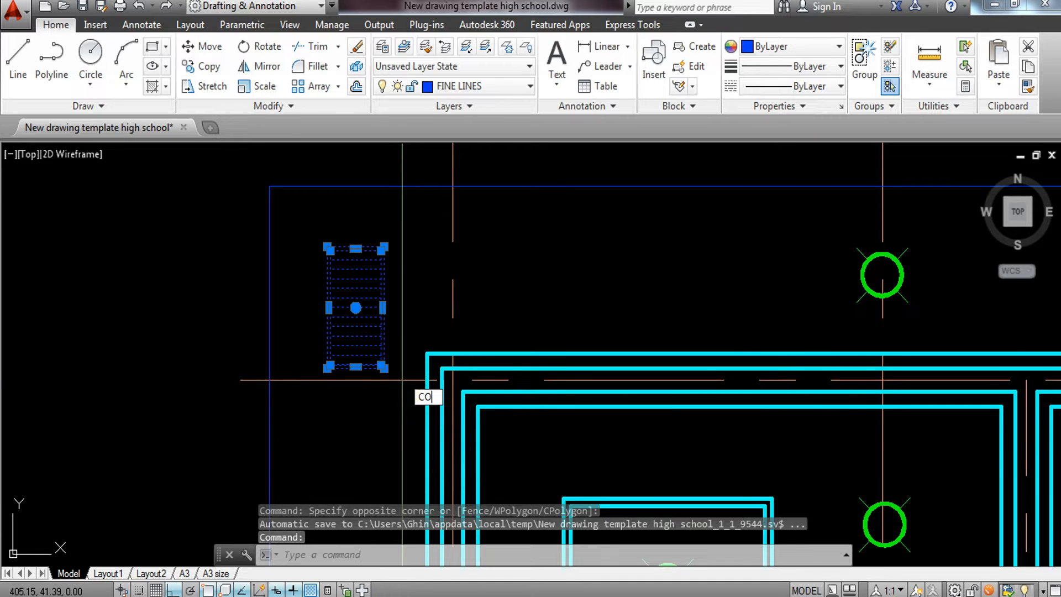
pyautogui.scroll(-3, 336, 242)
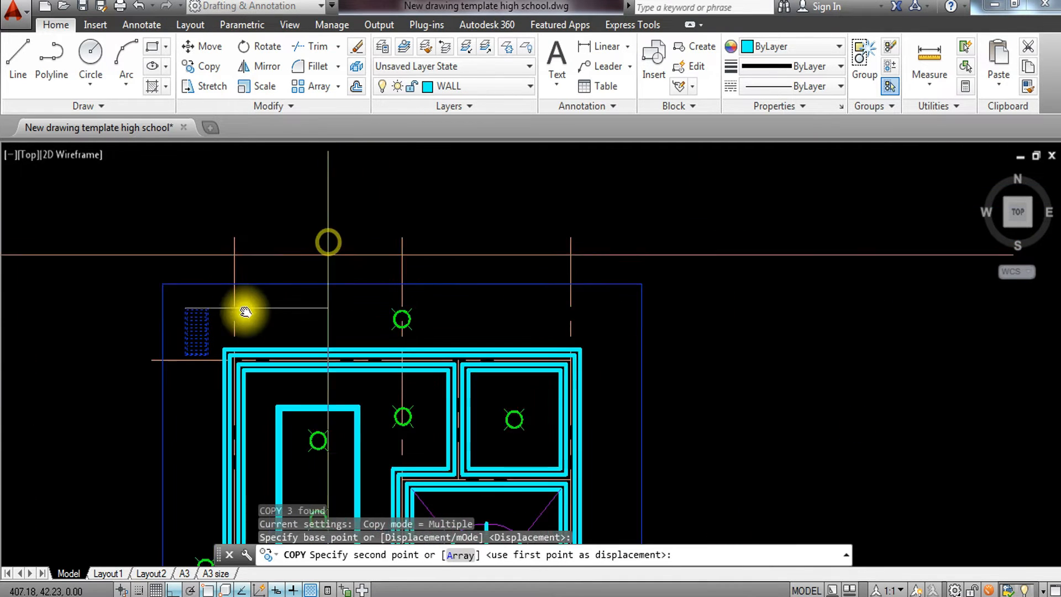
pyautogui.scroll(2, 243, 308)
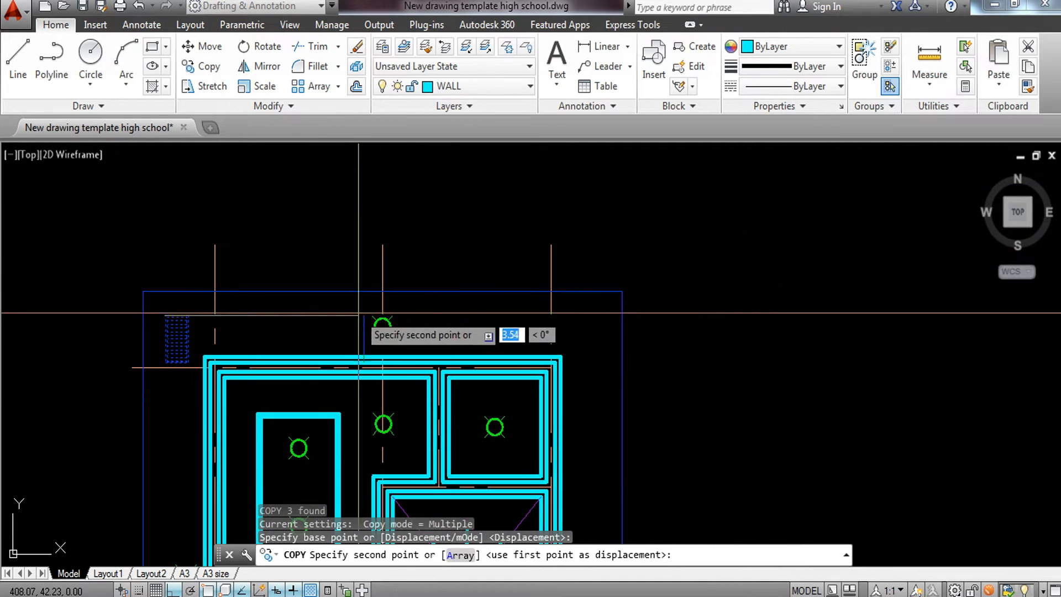
pyautogui.click(646, 317)
pyautogui.press('Escape')
# Move the copied hatched symbol by its upper-right corner to the northeast corner of the blue outline
pyautogui.click(657, 339)
pyautogui.click(692, 396)
pyautogui.click(688, 392)
pyautogui.write('m')
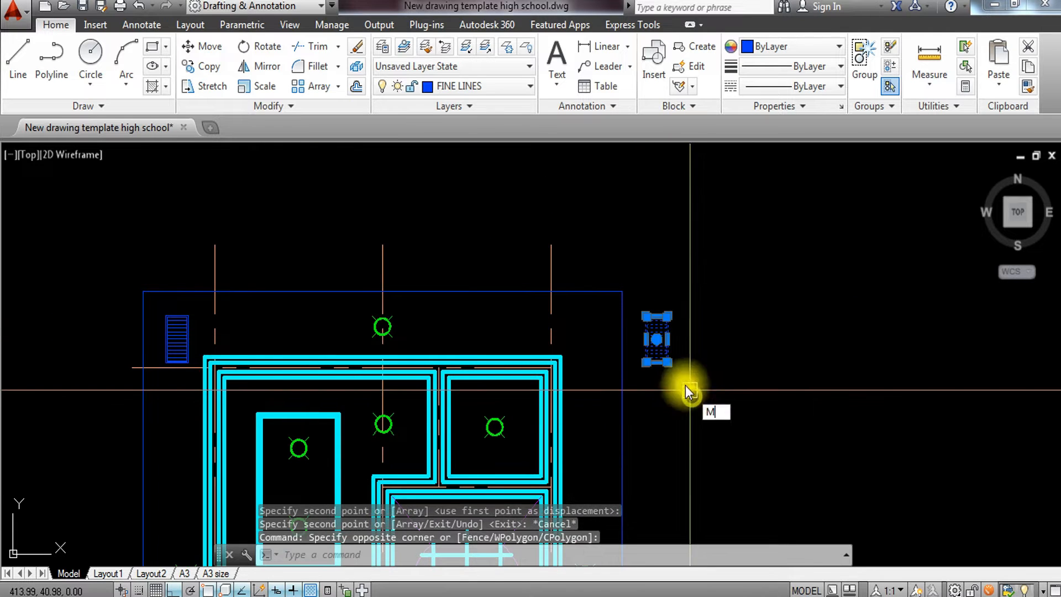
pyautogui.press('Return')
pyautogui.click(669, 316)
pyautogui.scroll(5, 622, 301)
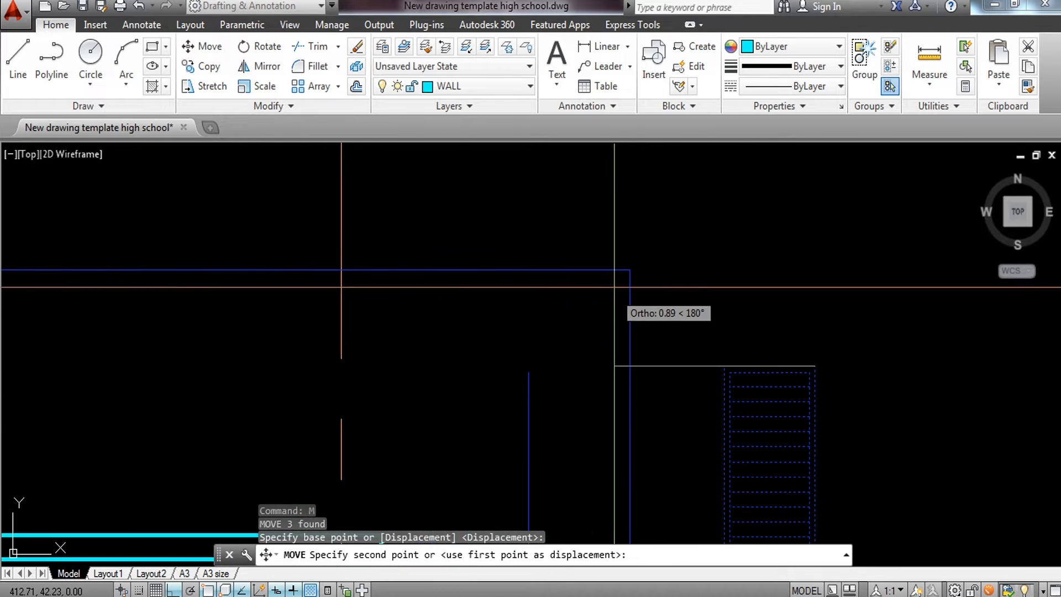
pyautogui.press('Escape')
# Move the northeast hatched symbol 0.4 west from the east edge of the blue outline
pyautogui.click(490, 236)
pyautogui.click(665, 484)
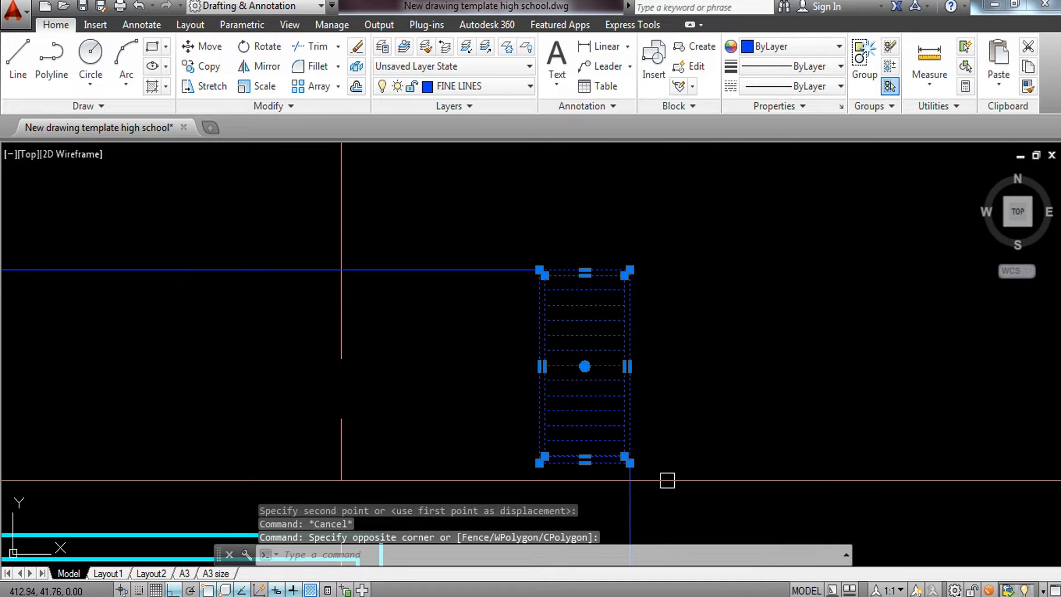
pyautogui.press('Return')
pyautogui.click(631, 271)
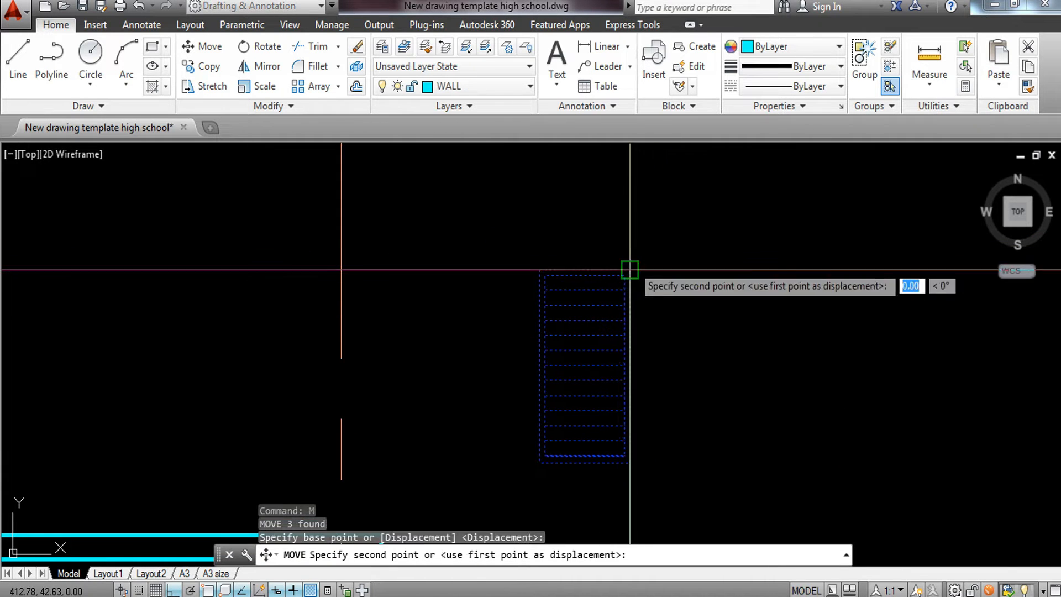
pyautogui.write('.4')
pyautogui.press('Return')
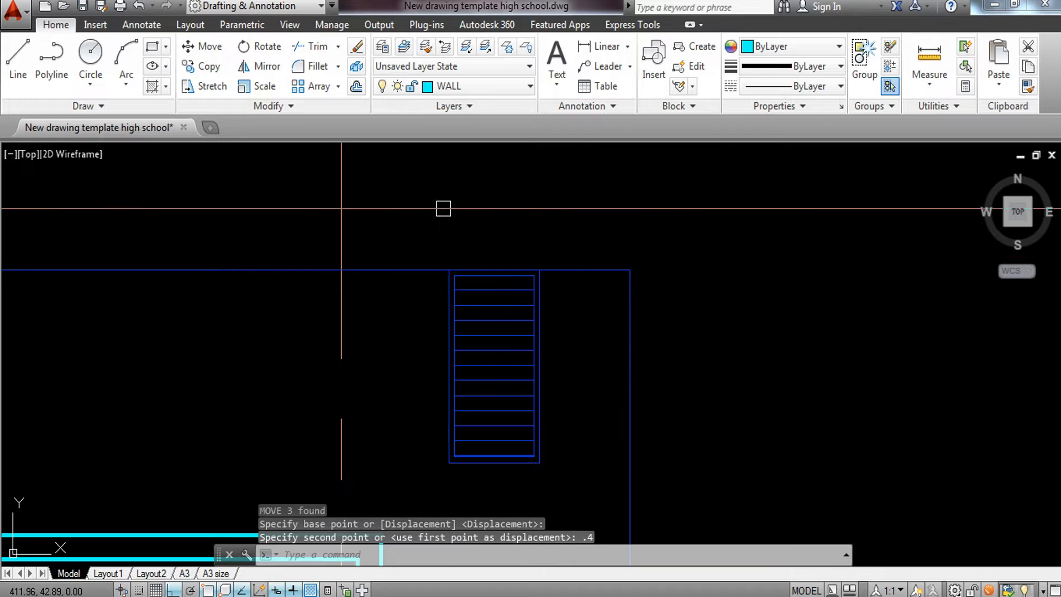
# Move the northeast hatched symbol 0.4 south from the north edge of the blue outline
pyautogui.click(443, 211)
pyautogui.click(564, 479)
pyautogui.write('M')
pyautogui.press('Return')
pyautogui.click(717, 292)
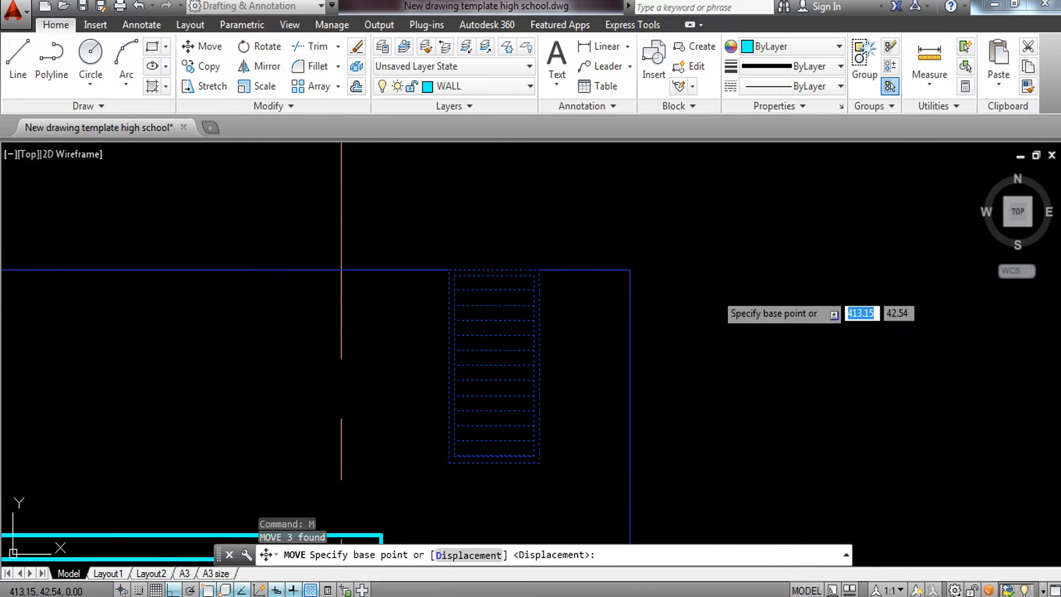
pyautogui.write('.4')
pyautogui.press('Return')
pyautogui.scroll(-5, 719, 354)
pyautogui.scroll(3, 652, 346)
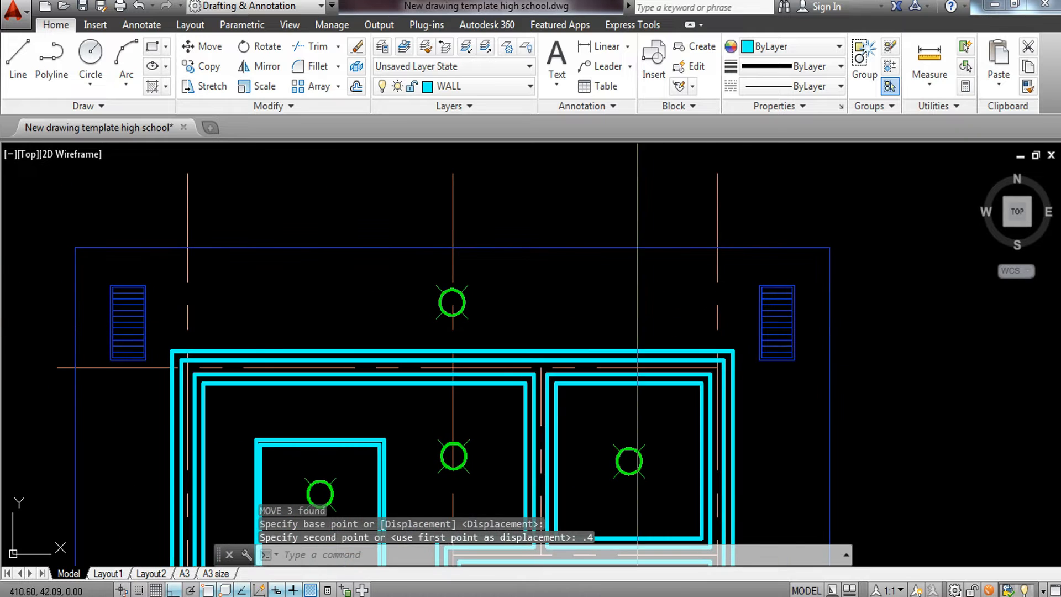
# Copy both northern hatched symbols straight south so their lower edges sit on the south edge of the blue outline
pyautogui.click(103, 269)
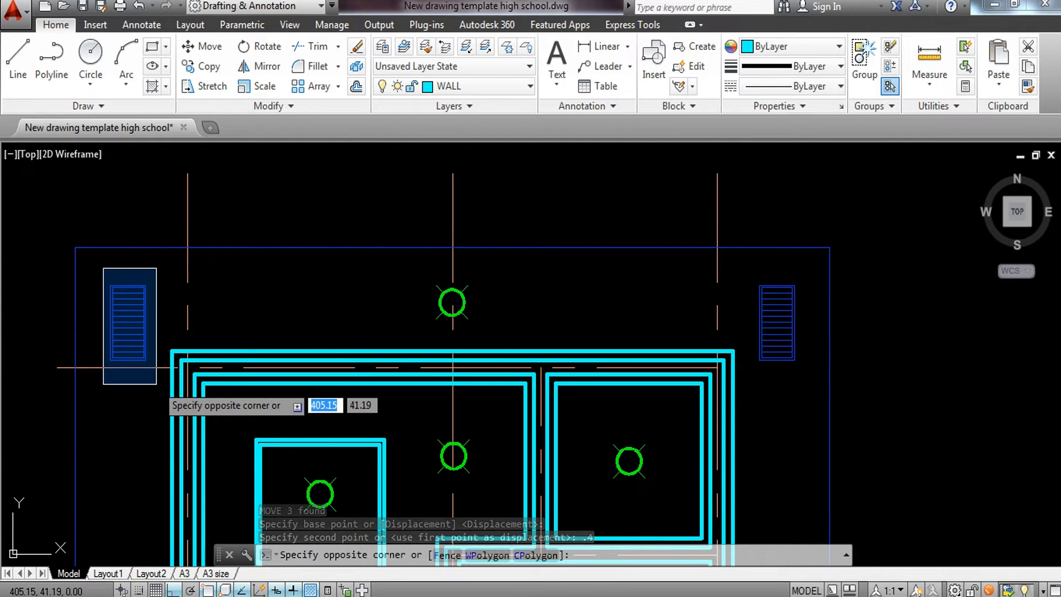
pyautogui.click(167, 386)
pyautogui.click(748, 274)
pyautogui.click(808, 369)
pyautogui.write('CO')
pyautogui.press('Return')
pyautogui.scroll(5, 110, 374)
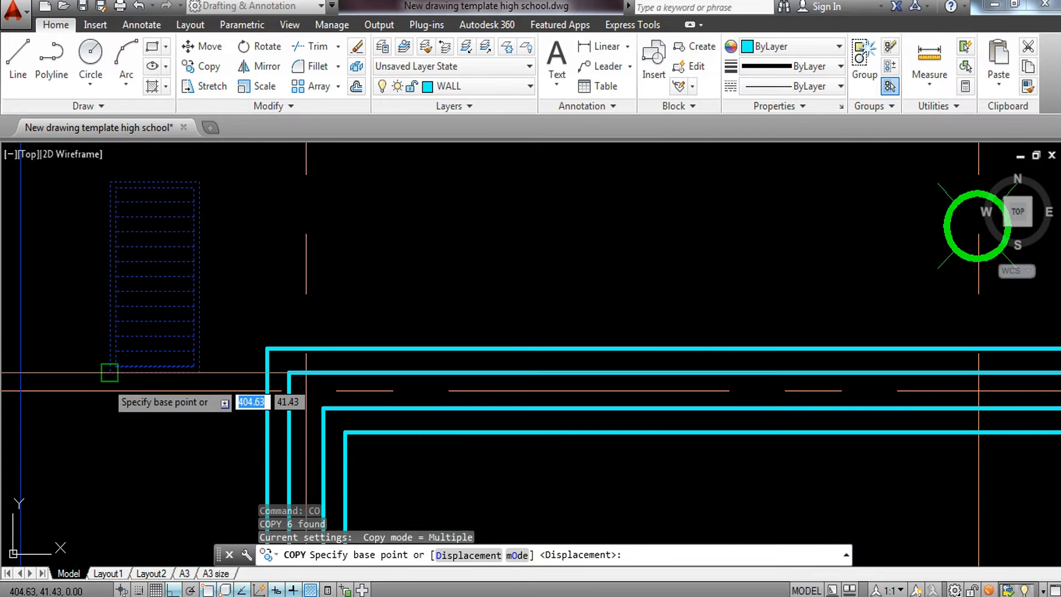
pyautogui.click(109, 373)
pyautogui.scroll(-5, 111, 374)
pyautogui.scroll(6, 131, 336)
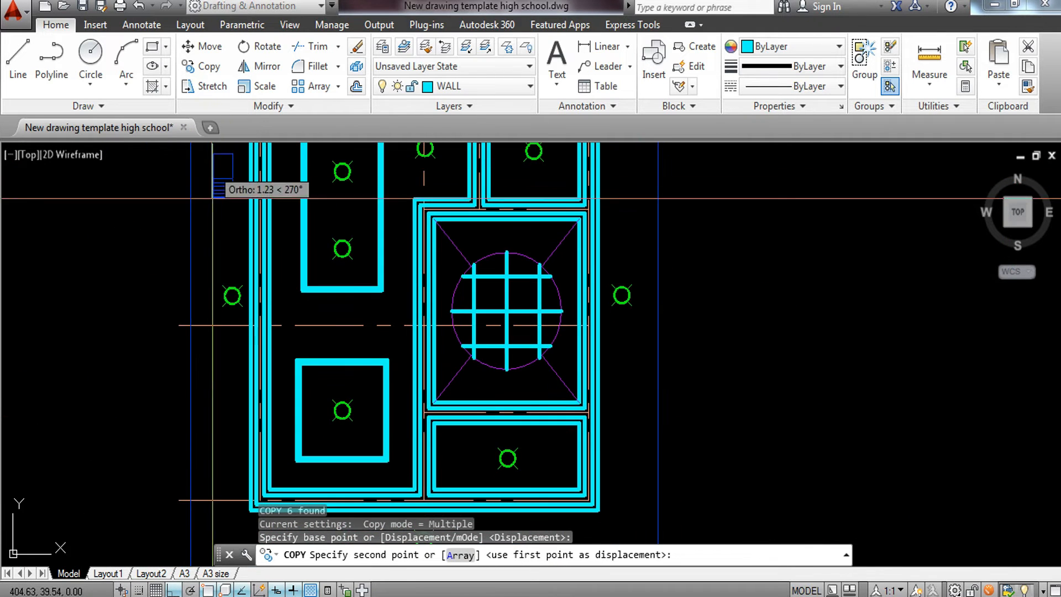
pyautogui.scroll(-2, 232, 387)
pyautogui.scroll(5, 226, 412)
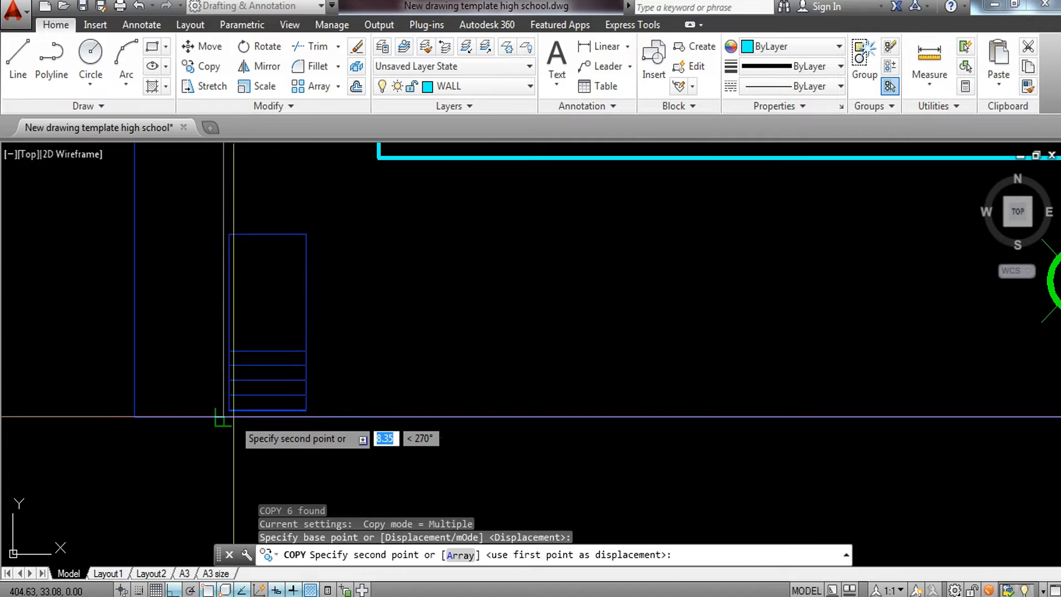
pyautogui.scroll(-3, 223, 419)
pyautogui.press('Escape')
# Move both southern hatched symbols 0.4 north from the south edge of the blue outline
pyautogui.click(253, 435)
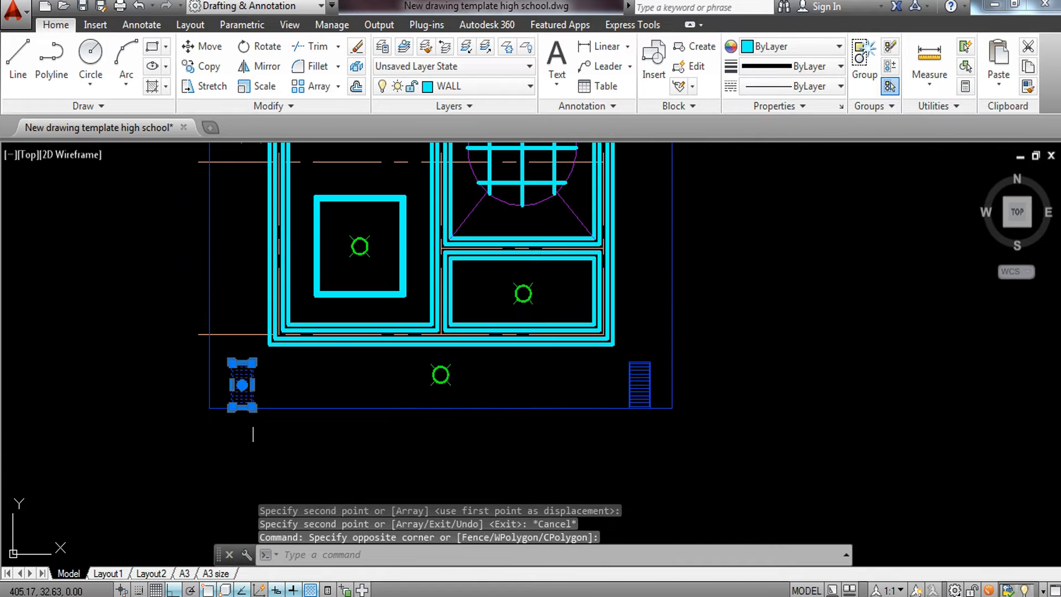
pyautogui.click(657, 416)
pyautogui.write('m')
pyautogui.press('Return')
pyautogui.click(741, 394)
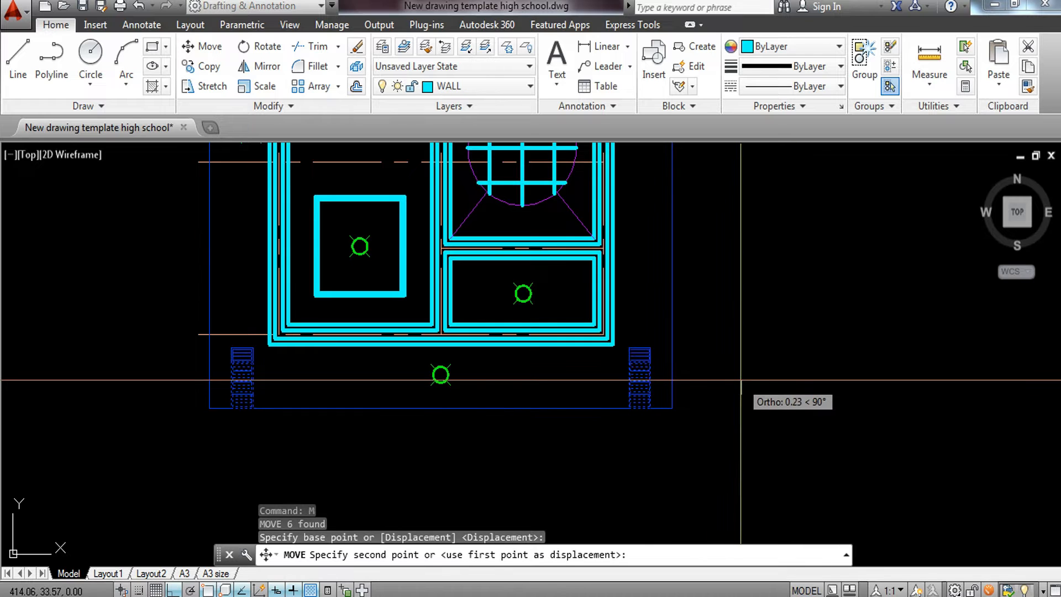
pyautogui.write('.4')
pyautogui.press('Return')
pyautogui.press('Escape')
pyautogui.scroll(-2, 722, 384)
pyautogui.moveTo(721, 383); pyautogui.dragTo(557, 457, button='middle')
pyautogui.scroll(3, 553, 455)
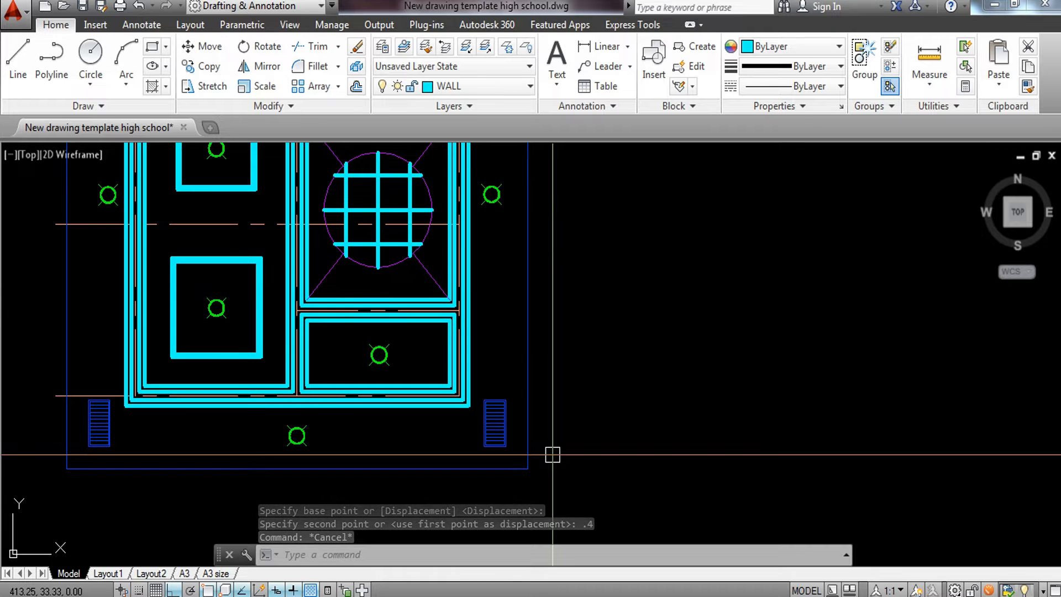
# Draw a horizontal leader line from the east edge of the southeast hatched symbol eastward past the blue outline
pyautogui.scroll(2, 555, 451)
pyautogui.scroll(-4, 561, 446)
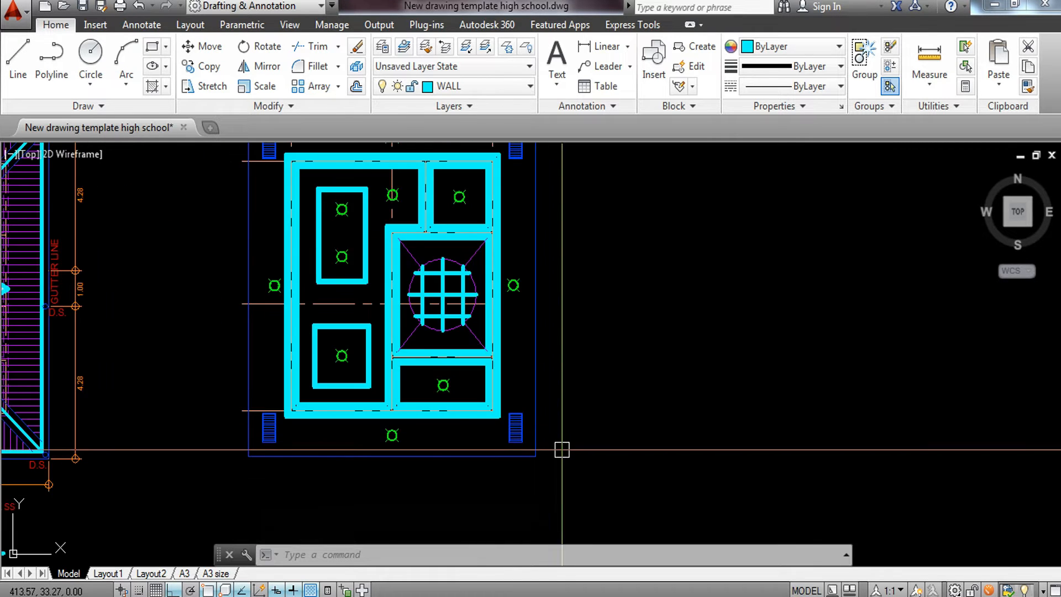
pyautogui.scroll(6, 562, 445)
pyautogui.write('l')
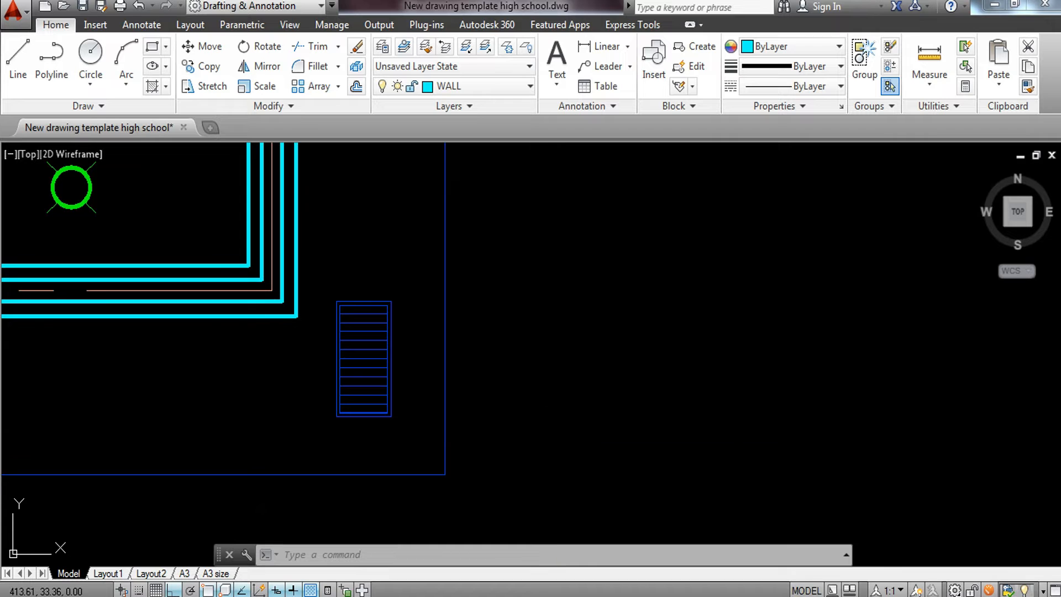
pyautogui.press('Return')
pyautogui.scroll(2, 434, 387)
pyautogui.click(367, 400)
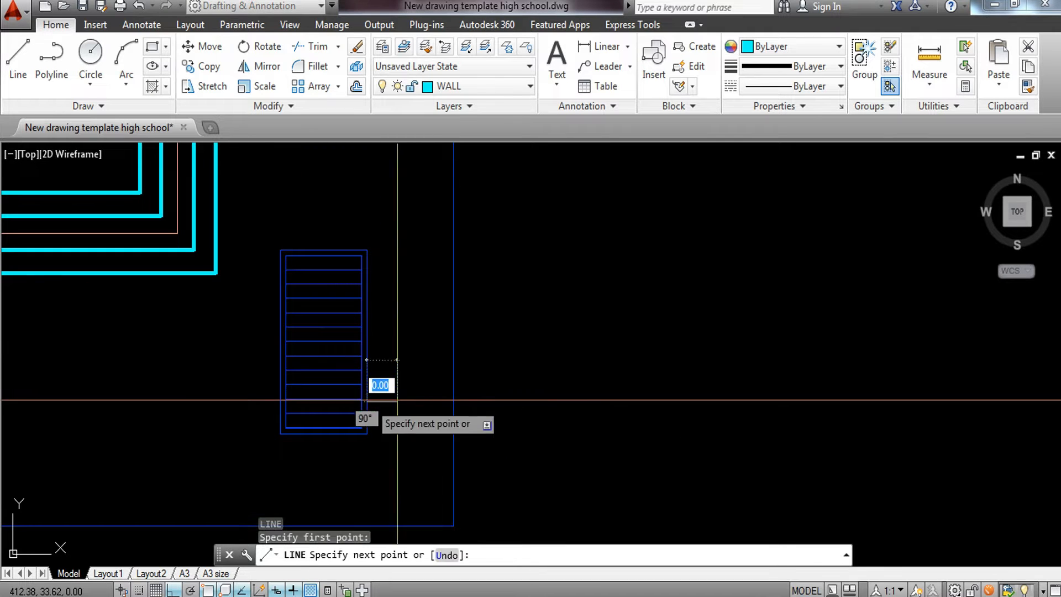
pyautogui.click(669, 402)
pyautogui.press('Escape')
# Draw a short vertical line and a sloping line that form a triangular half arrowhead at the leader's west end
pyautogui.press('Return')
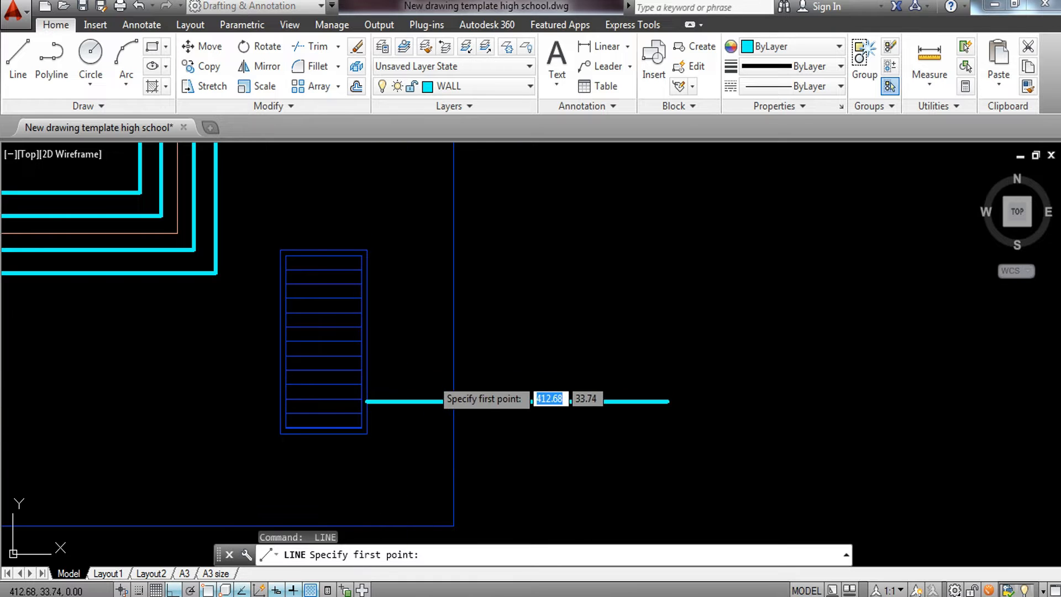
pyautogui.click(431, 375)
pyautogui.click(427, 399)
pyautogui.press('Escape')
pyautogui.press('Return')
pyautogui.click(367, 401)
pyautogui.click(431, 375)
pyautogui.press('Escape')
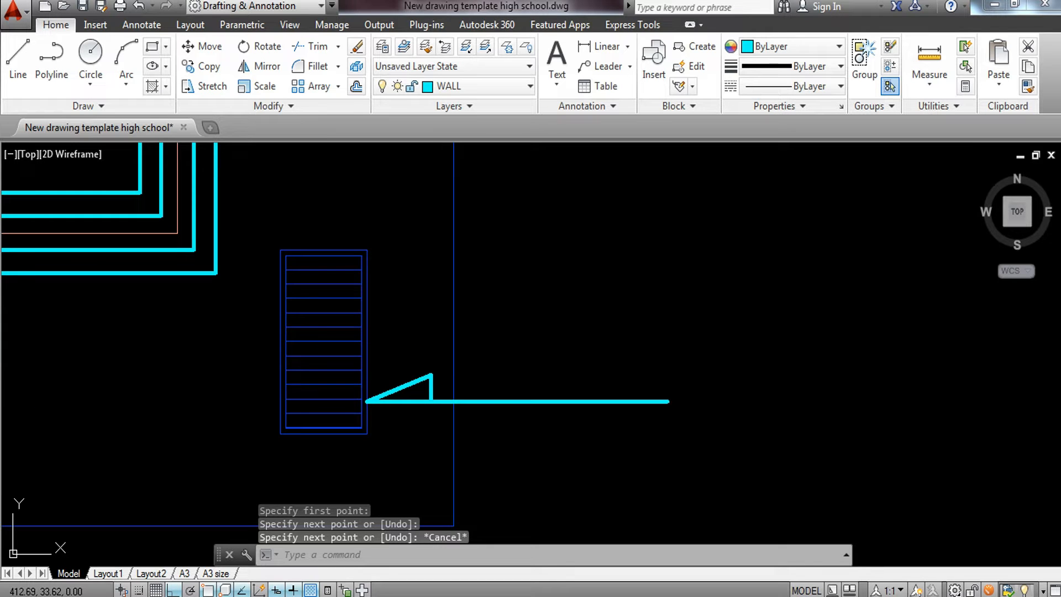
# Fill the triangular arrowhead with a solid hatch
pyautogui.write('h')
pyautogui.press('Return')
pyautogui.click(145, 61)
pyautogui.press('Return')
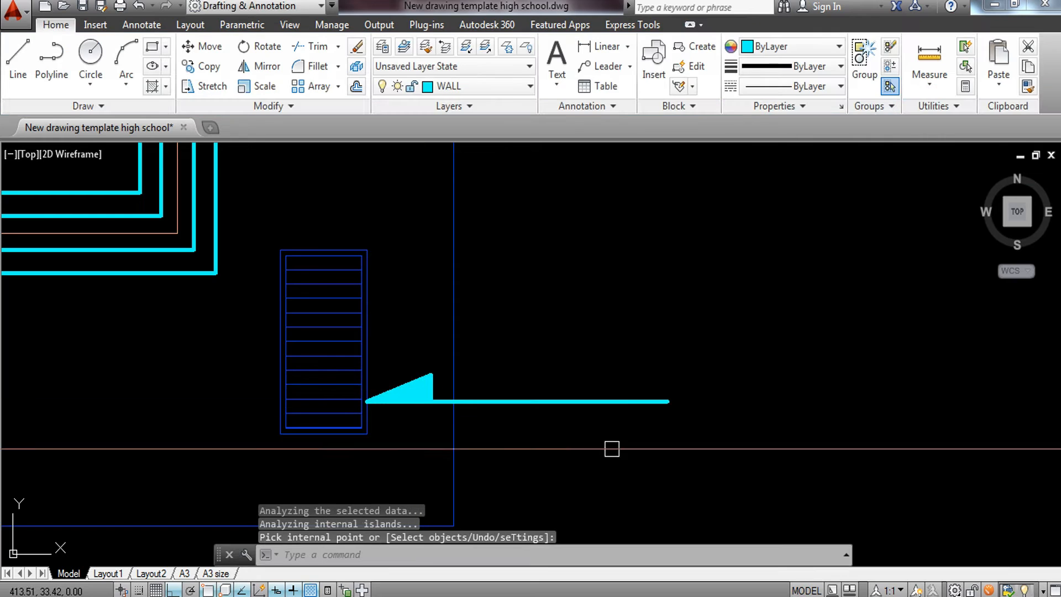
# Add the multiline text note "SEE SOFFIT DET." above the leader line at 0.20 text height
pyautogui.moveTo(570, 375); pyautogui.dragTo(516, 392, button='middle')
pyautogui.write('t')
pyautogui.press('Return')
pyautogui.click(519, 301)
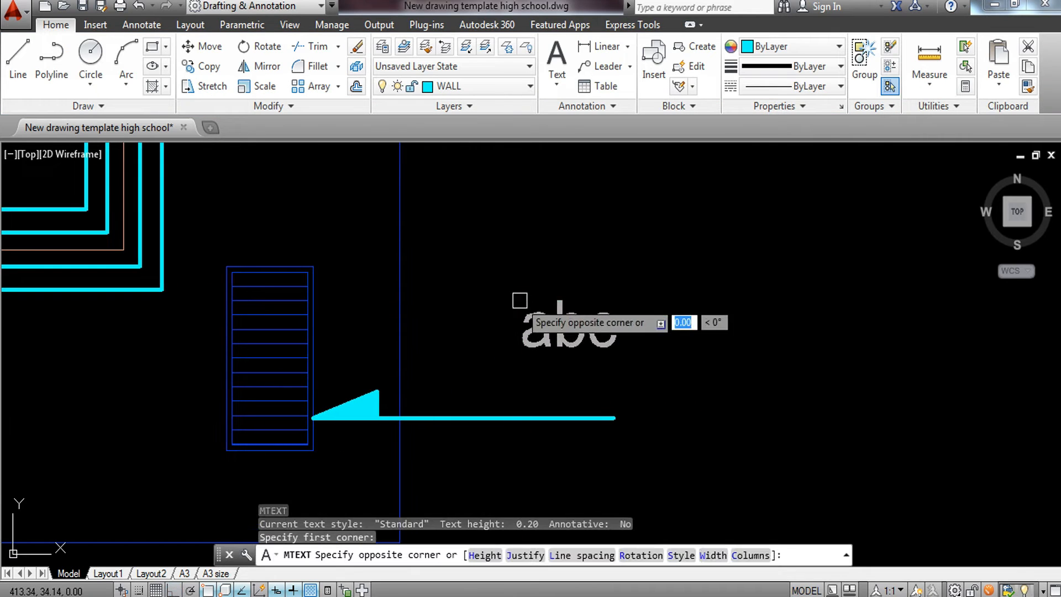
pyautogui.click(623, 332)
pyautogui.write('SEE')
pyautogui.press('Return')
pyautogui.write('S')
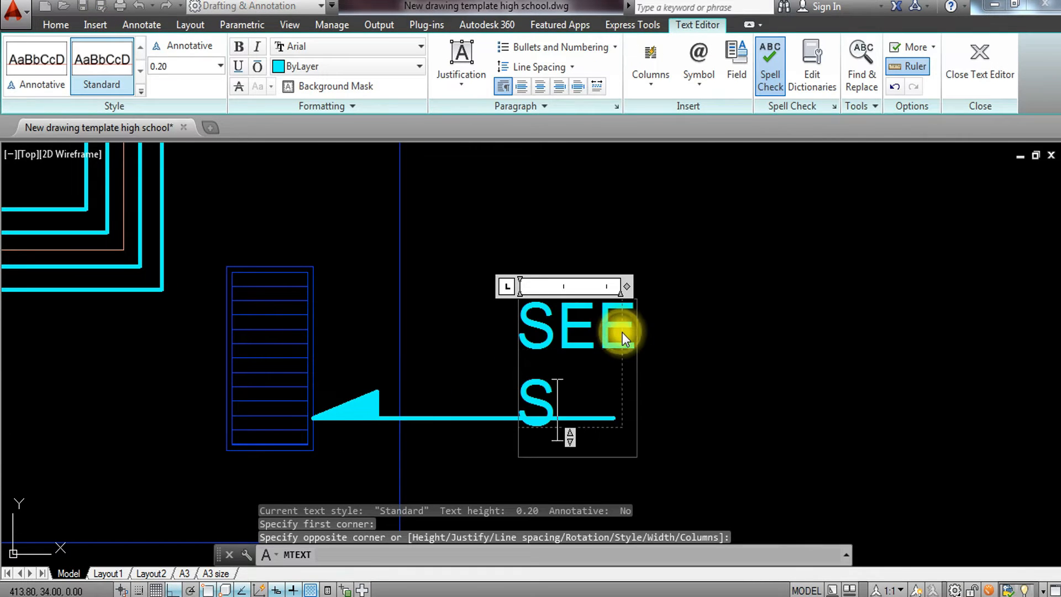
pyautogui.write('OFIT')
pyautogui.press('BackSpace')
pyautogui.write('IT')
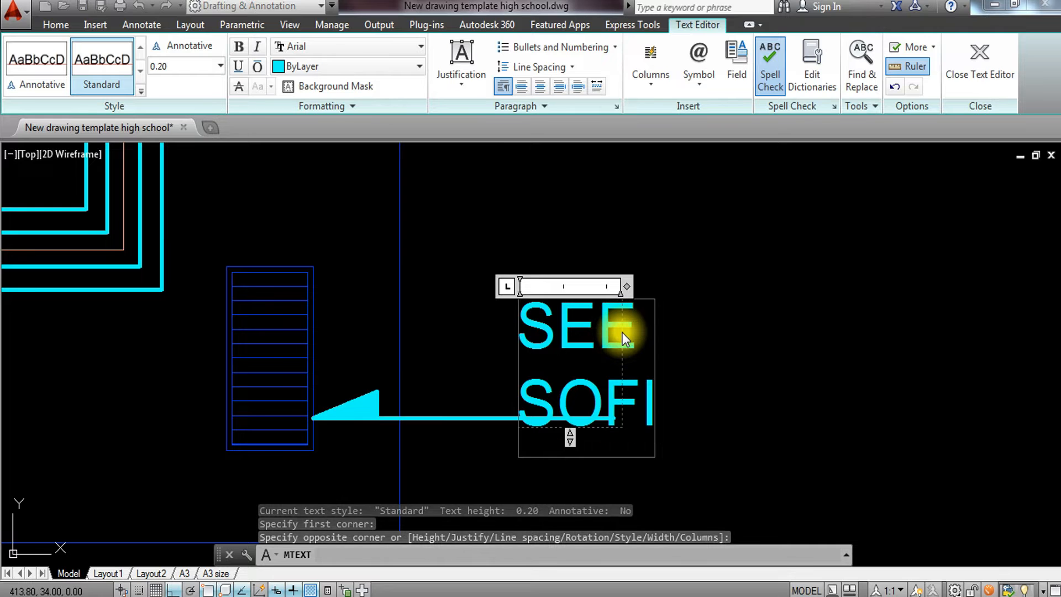
pyautogui.press('BackSpace')
pyautogui.press('BackSpace')
pyautogui.write('FIT')
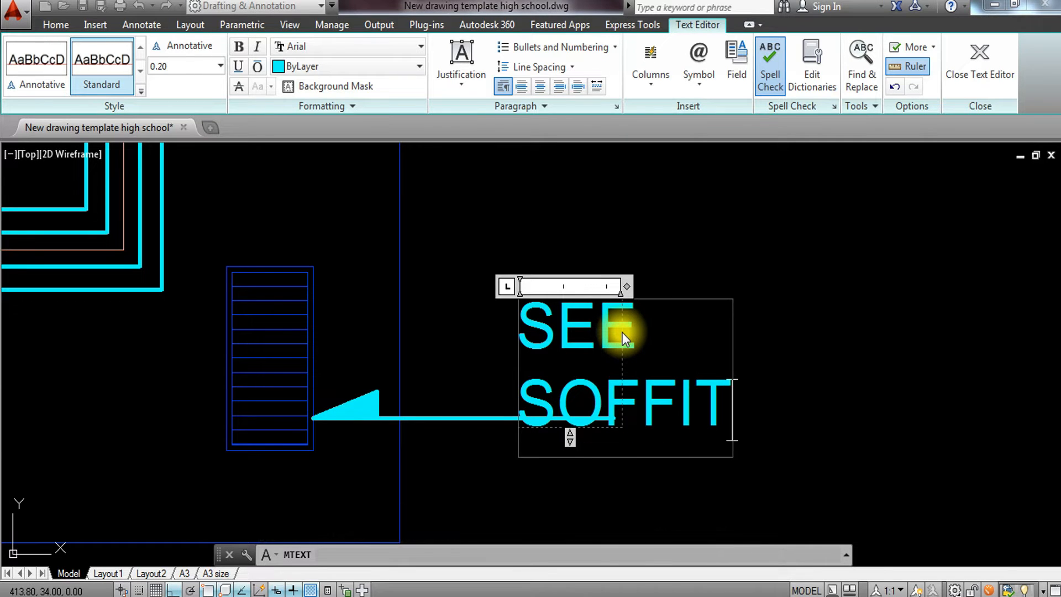
pyautogui.press('Return')
pyautogui.write('DETA')
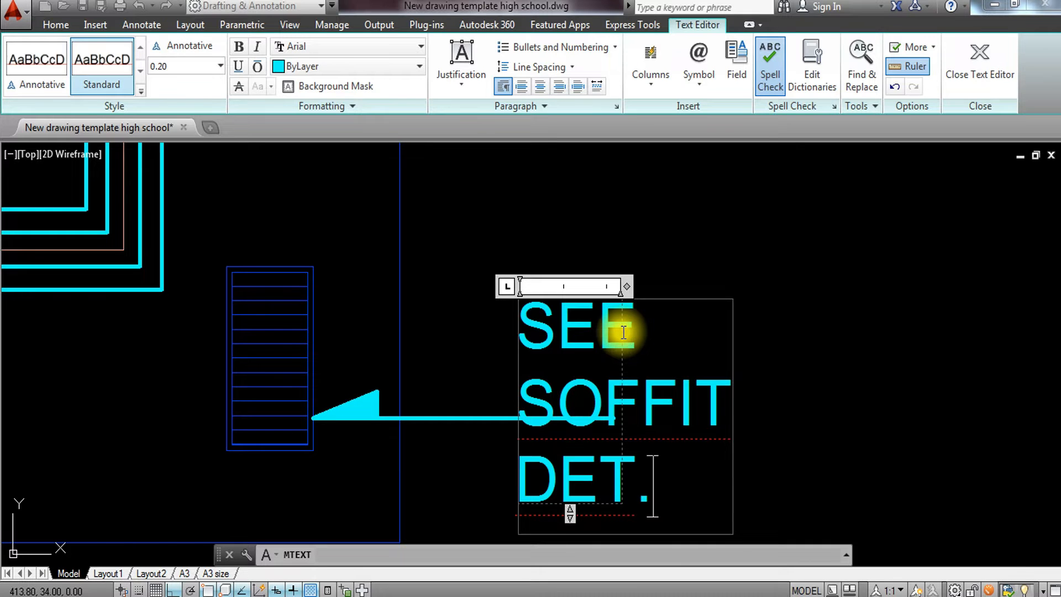
# Widen the note's text column to 2.30 so it fits on one line, and finish editing the text
pyautogui.rightClick(664, 430)
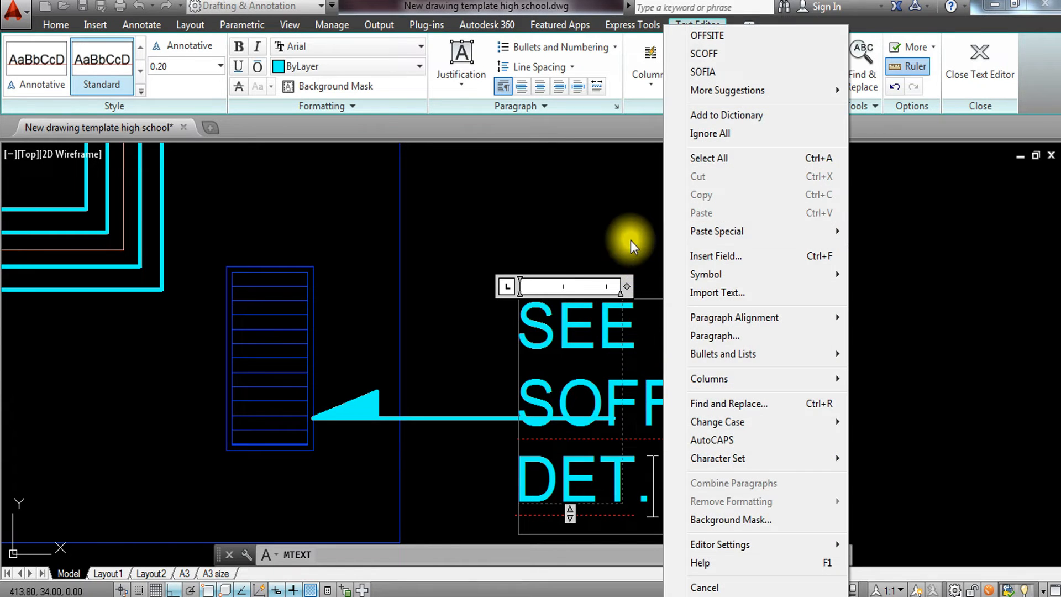
pyautogui.click(592, 394)
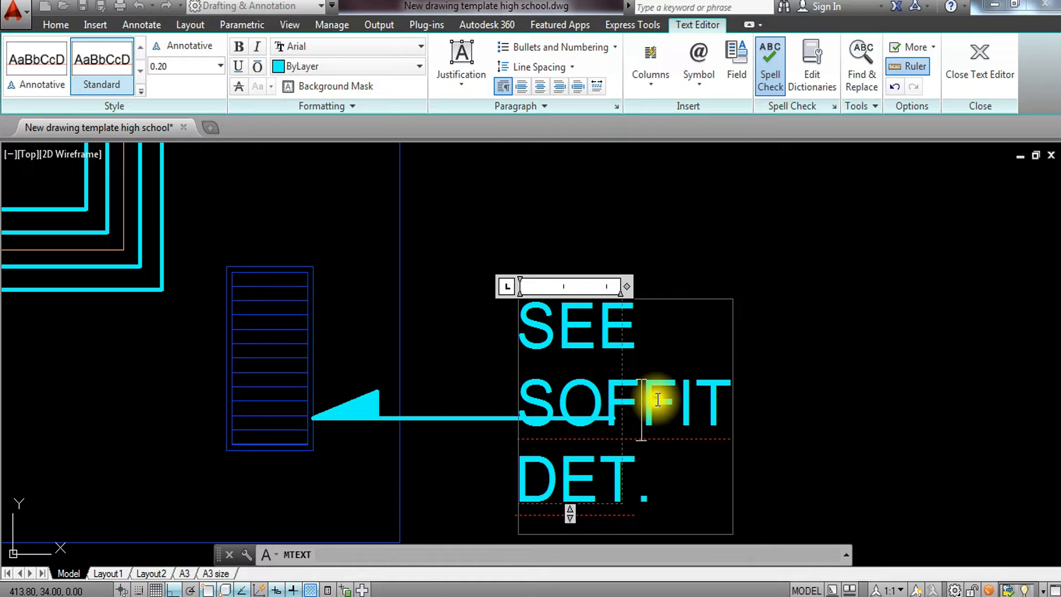
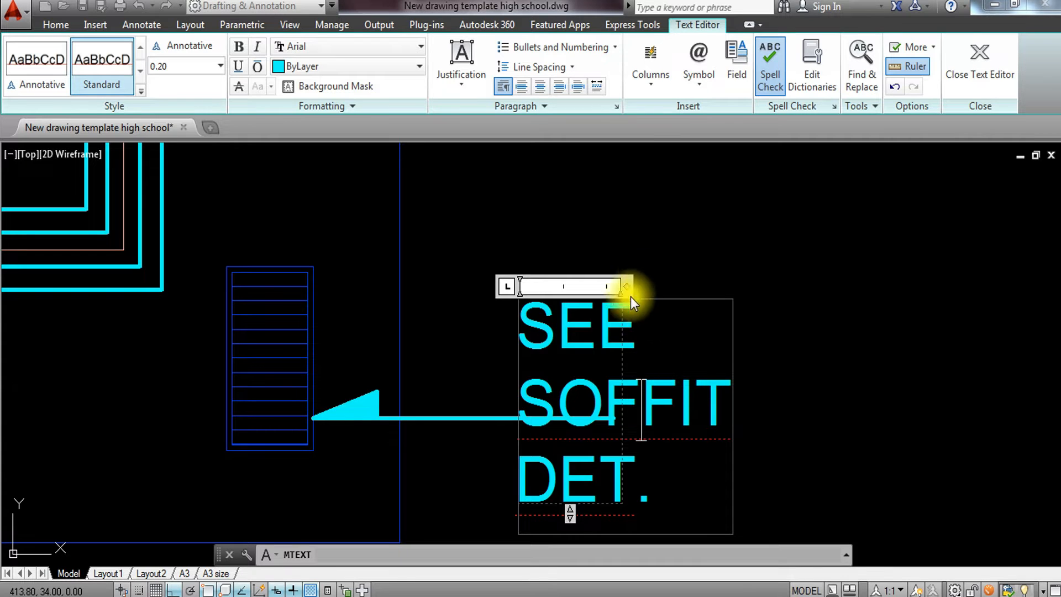
pyautogui.moveTo(630, 286); pyautogui.dragTo(1025, 312)
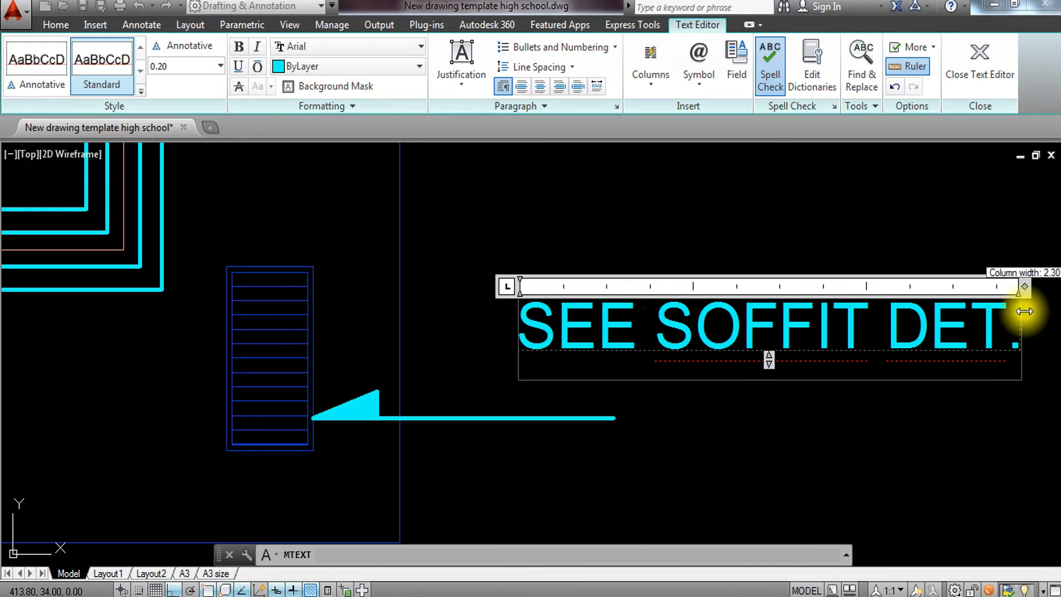
pyautogui.click(806, 266)
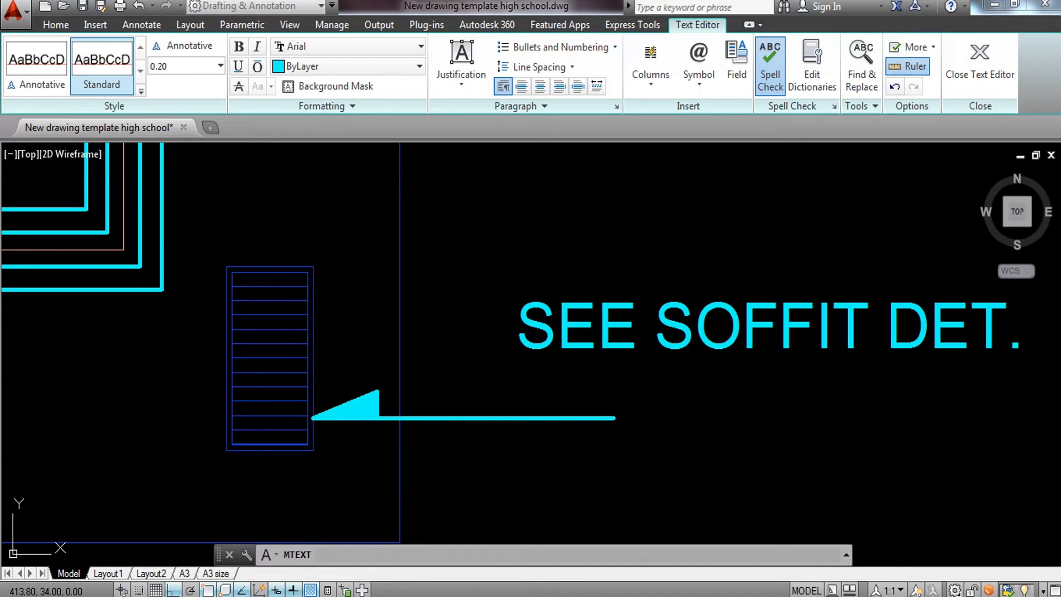
# Move the "SEE SOFFIT DET." note with Ortho off so it rests just above the leader line, east of the blue outline
pyautogui.click(806, 266)
pyautogui.click(674, 398)
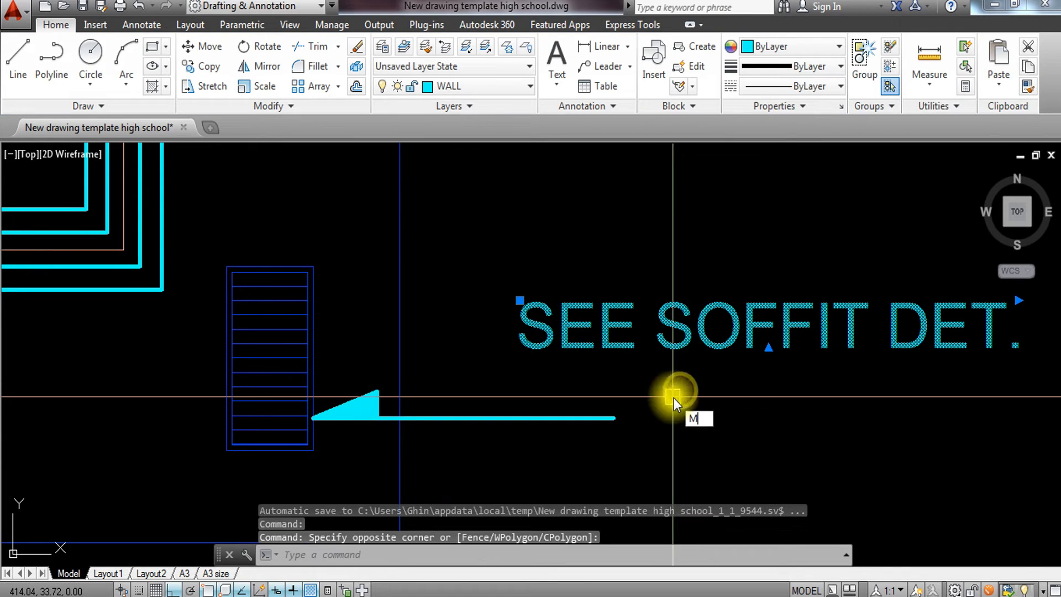
pyautogui.write('M')
pyautogui.press('Return')
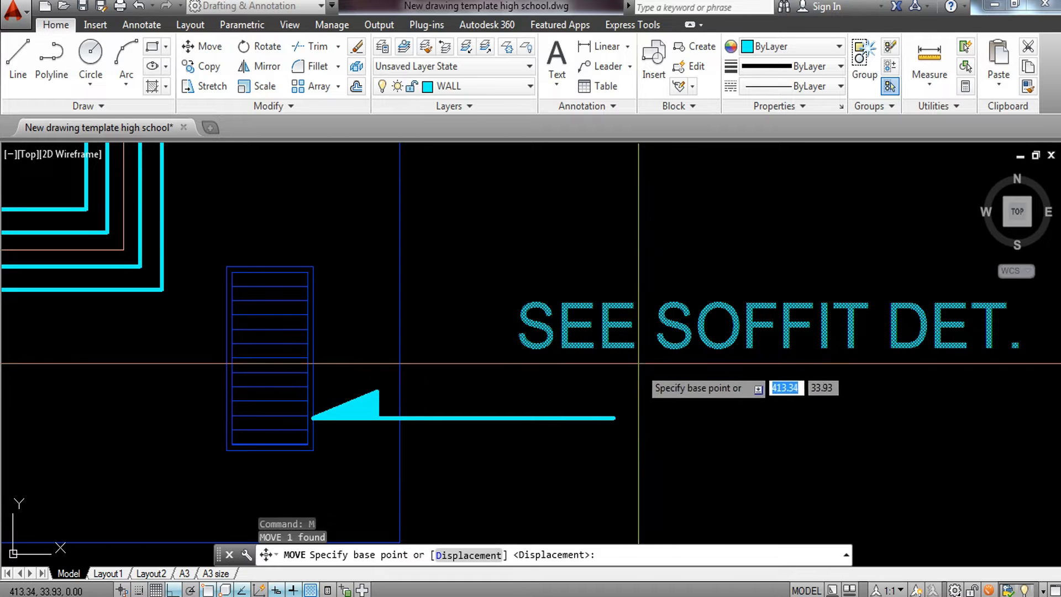
pyautogui.click(614, 329)
pyautogui.press('F8')
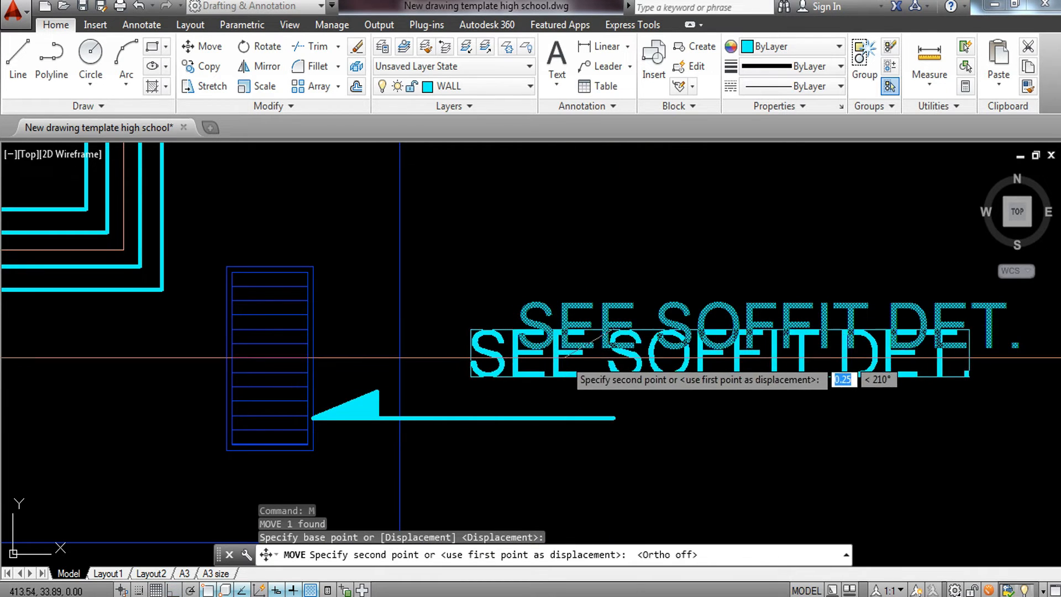
pyautogui.scroll(3, 544, 376)
pyautogui.scroll(-5, 494, 396)
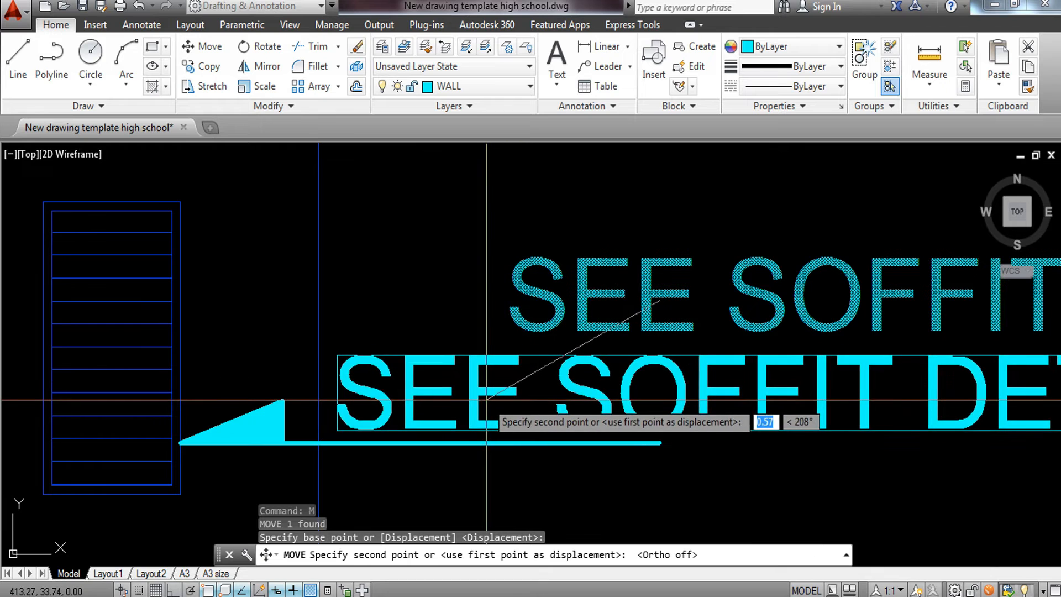
pyautogui.press('Escape')
# Stretch the leader line's east end horizontally with Ortho on to just past the end of the note
pyautogui.scroll(2, 517, 413)
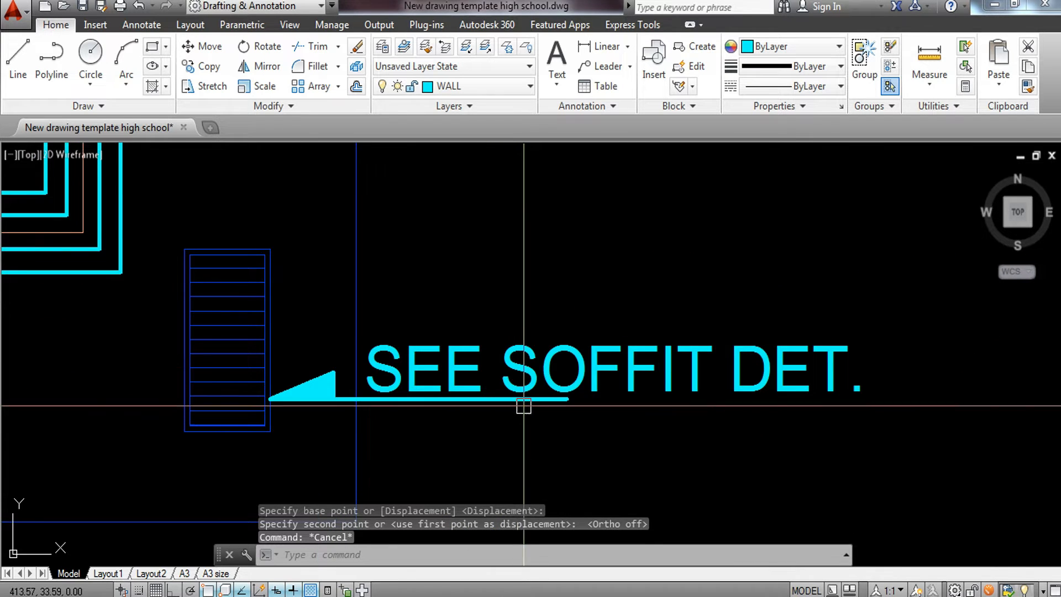
pyautogui.click(570, 407)
pyautogui.click(567, 399)
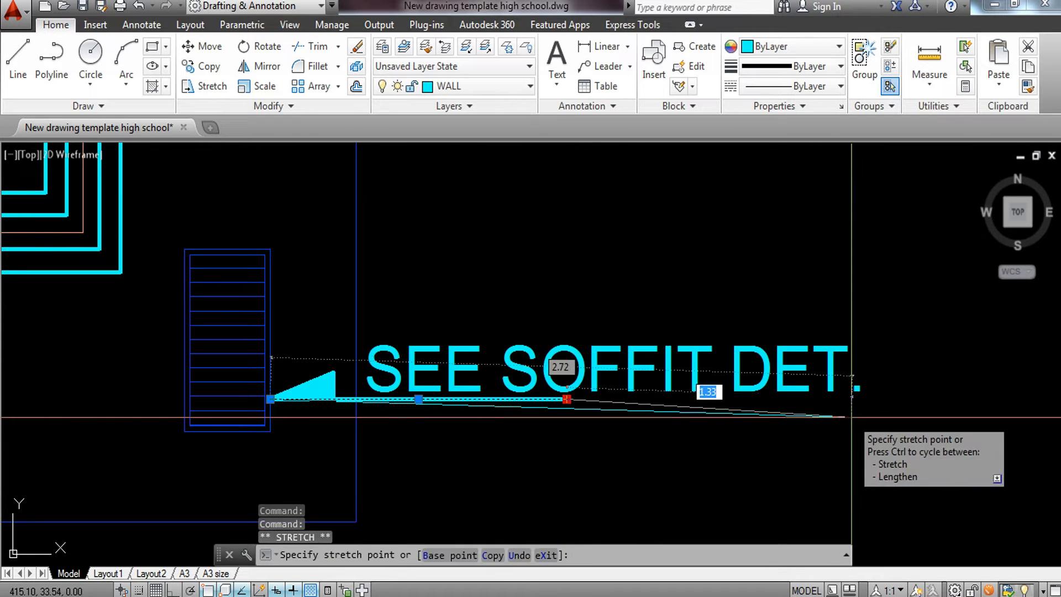
pyautogui.press('F8')
pyautogui.click(887, 403)
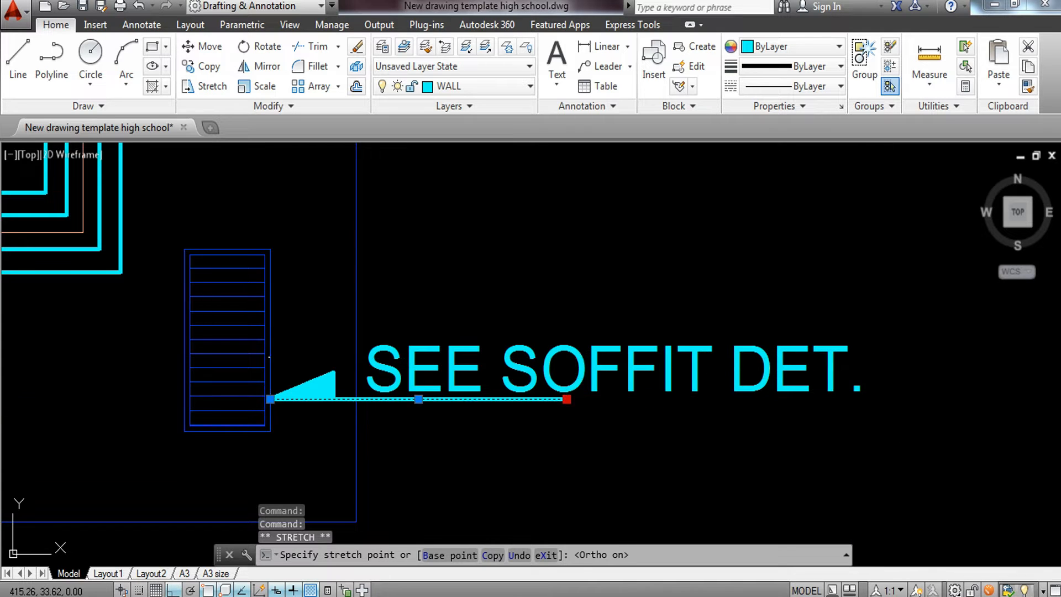
pyautogui.press('Escape')
pyautogui.scroll(-2, 845, 418)
pyautogui.click(824, 360)
pyautogui.click(539, 412)
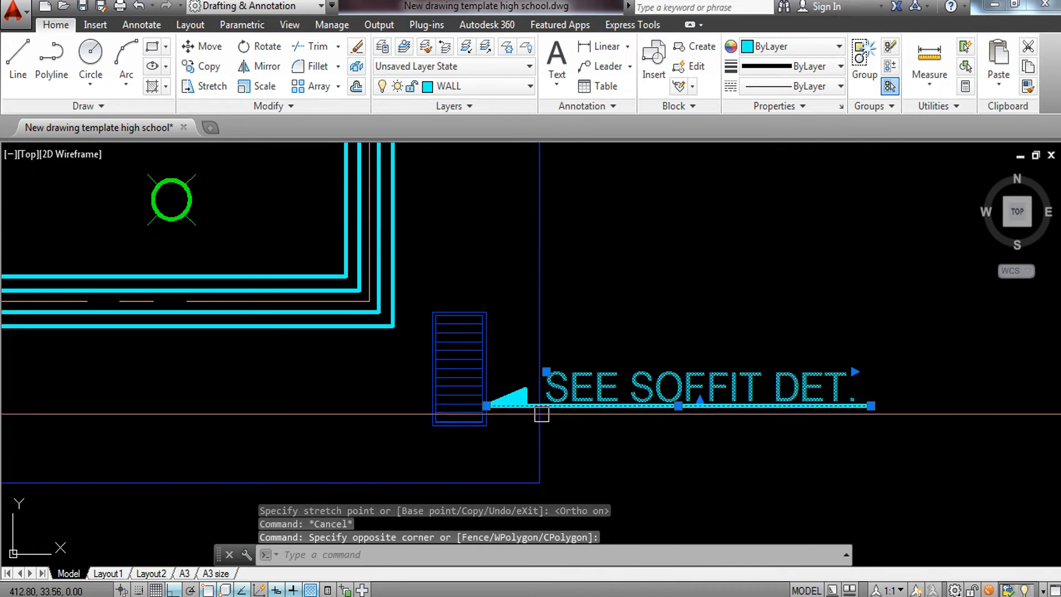
pyautogui.click(511, 429)
pyautogui.press('Escape')
pyautogui.press('Escape')
# Assign the note, leader line and filled arrowhead to the TEXT layer
pyautogui.click(784, 327)
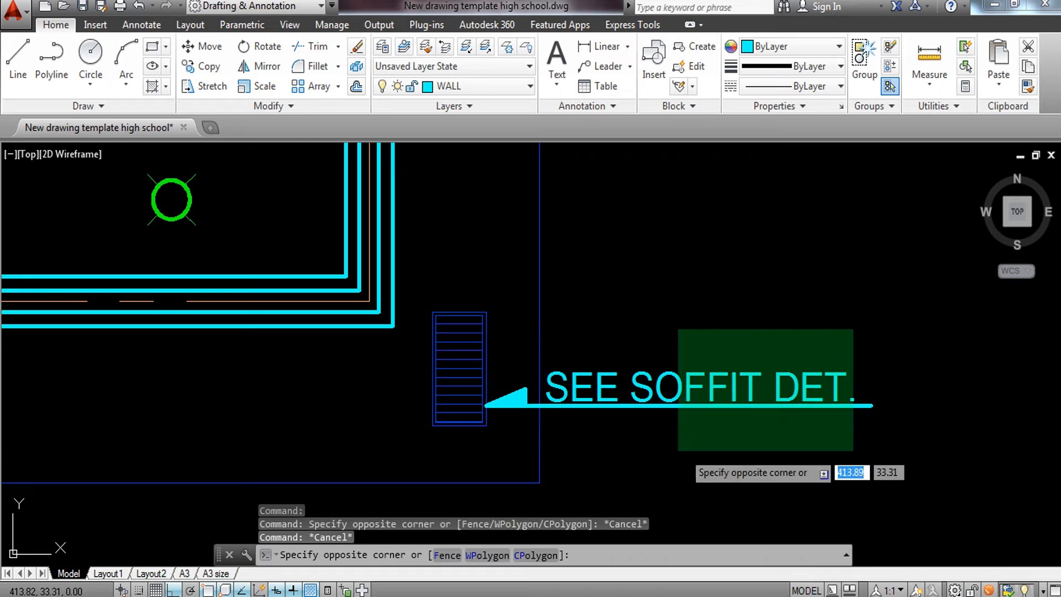
pyautogui.click(611, 433)
pyautogui.scroll(3, 514, 363)
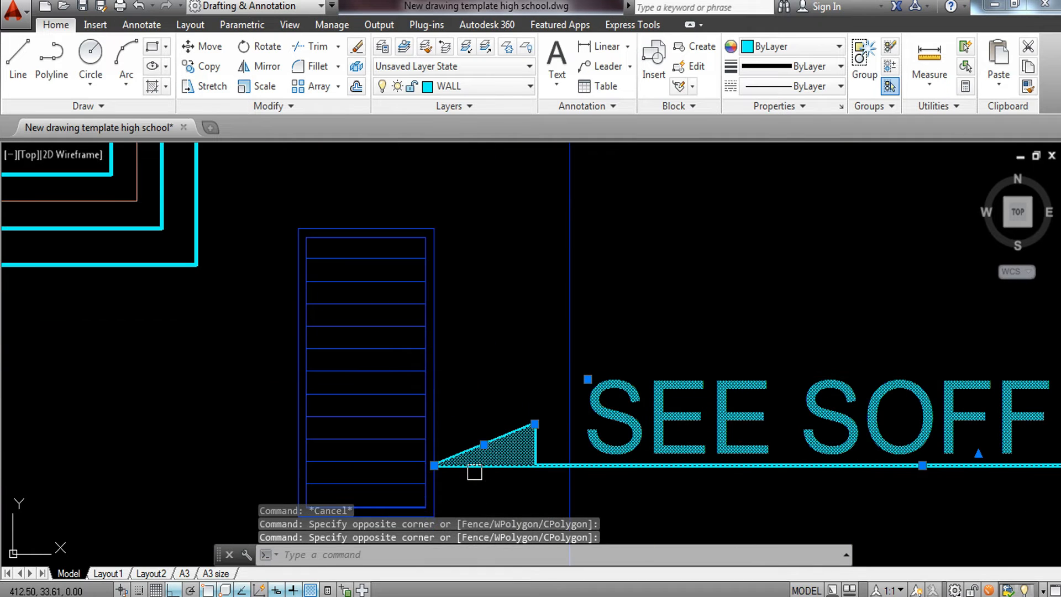
pyautogui.click(512, 87)
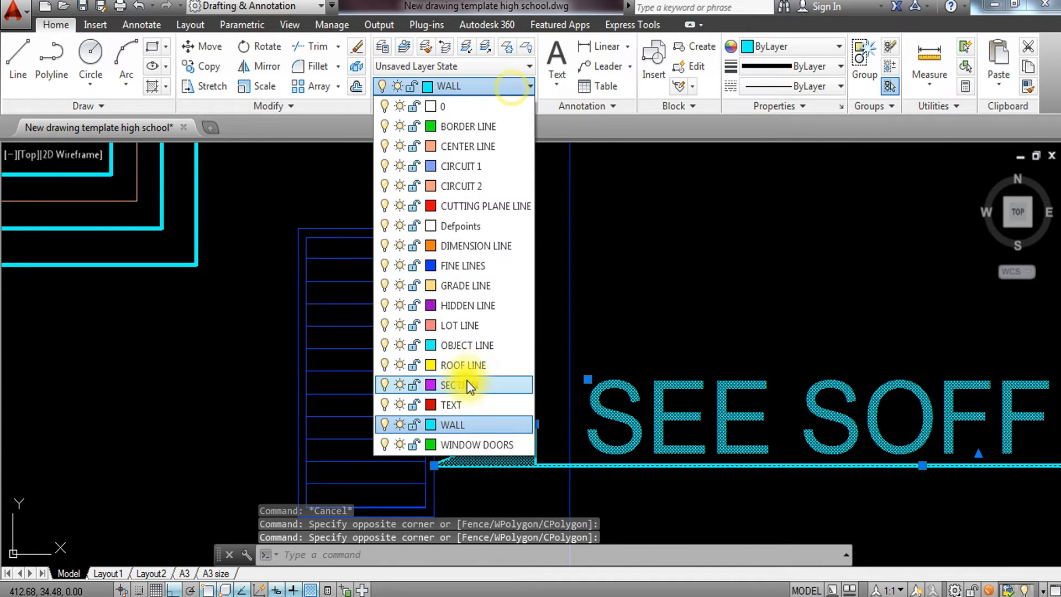
pyautogui.click(462, 405)
pyautogui.scroll(-2, 486, 368)
pyautogui.press('Escape')
pyautogui.press('Escape')
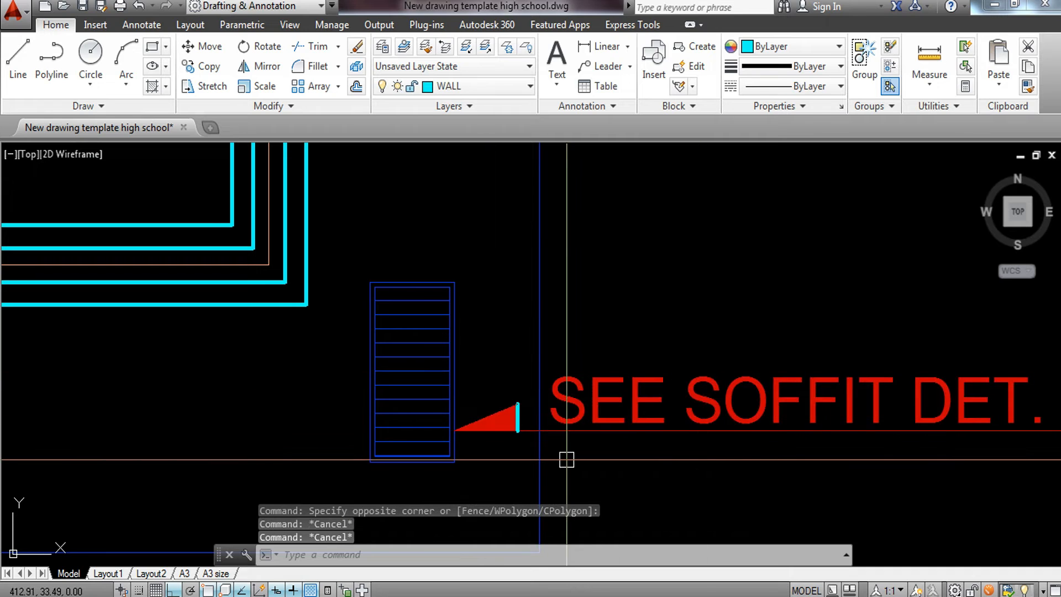
# Match the leader line's properties onto the arrowhead's vertical edge
pyautogui.write('ma')
pyautogui.press('Return')
pyautogui.click(578, 431)
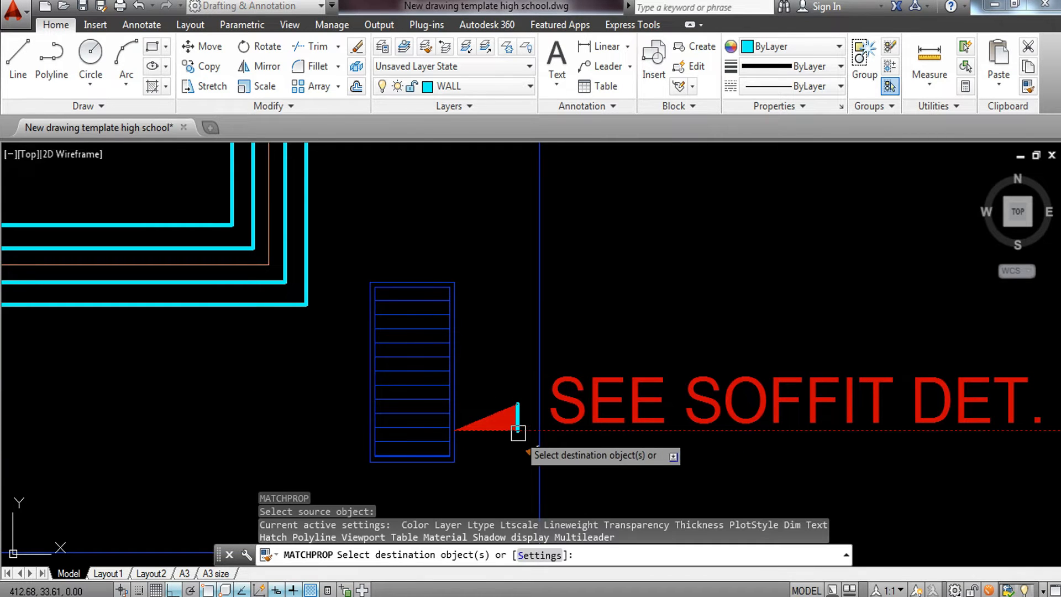
pyautogui.scroll(5, 523, 430)
pyautogui.click(524, 391)
pyautogui.click(469, 437)
pyautogui.scroll(-5, 482, 409)
pyautogui.press('Escape')
pyautogui.press('Escape')
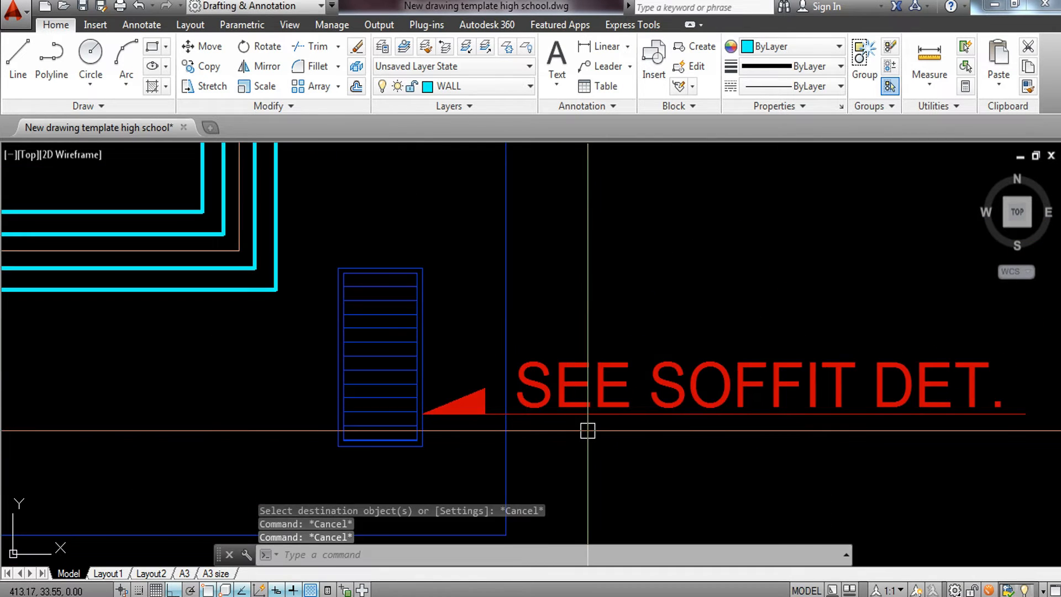
# Select the grid bubbles A, B and C north of the roof plan with a selection window
pyautogui.scroll(-6, 598, 340)
pyautogui.moveTo(610, 376); pyautogui.dragTo(616, 414, button='middle')
pyautogui.moveTo(341, 365); pyautogui.dragTo(368, 449, button='middle')
pyautogui.moveTo(368, 449); pyautogui.dragTo(448, 442)
pyautogui.scroll(-2, 447, 437)
pyautogui.moveTo(422, 398); pyautogui.dragTo(460, 454, button='middle')
pyautogui.moveTo(357, 337)
pyautogui.mouseDown(button='middle')
pyautogui.moveTo(474, 363)
pyautogui.moveTo(719, 368)
pyautogui.mouseUp(button='middle')
pyautogui.moveTo(347, 185); pyautogui.dragTo(372, 280, button='middle')
pyautogui.scroll(4, 372, 280)
pyautogui.click(221, 209)
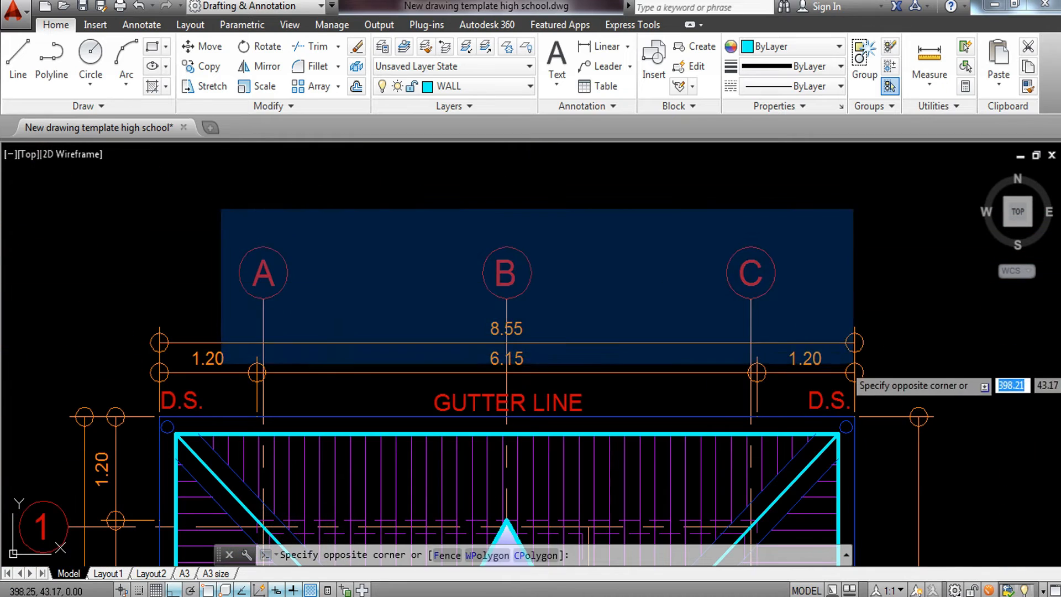
# Copy grid bubbles A, B and C with their lines, plus bubbles 2 and 3, from the roof plan to the ceiling plan
pyautogui.click(818, 318)
pyautogui.moveTo(102, 516); pyautogui.dragTo(485, 264, button='middle')
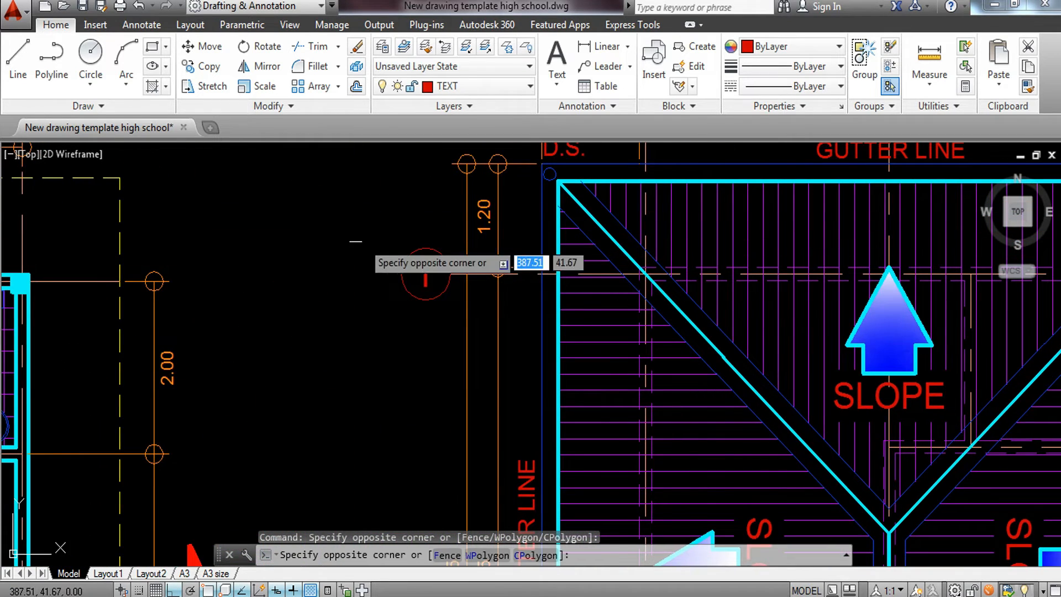
pyautogui.scroll(-6, 485, 264)
pyautogui.scroll(5, 395, 342)
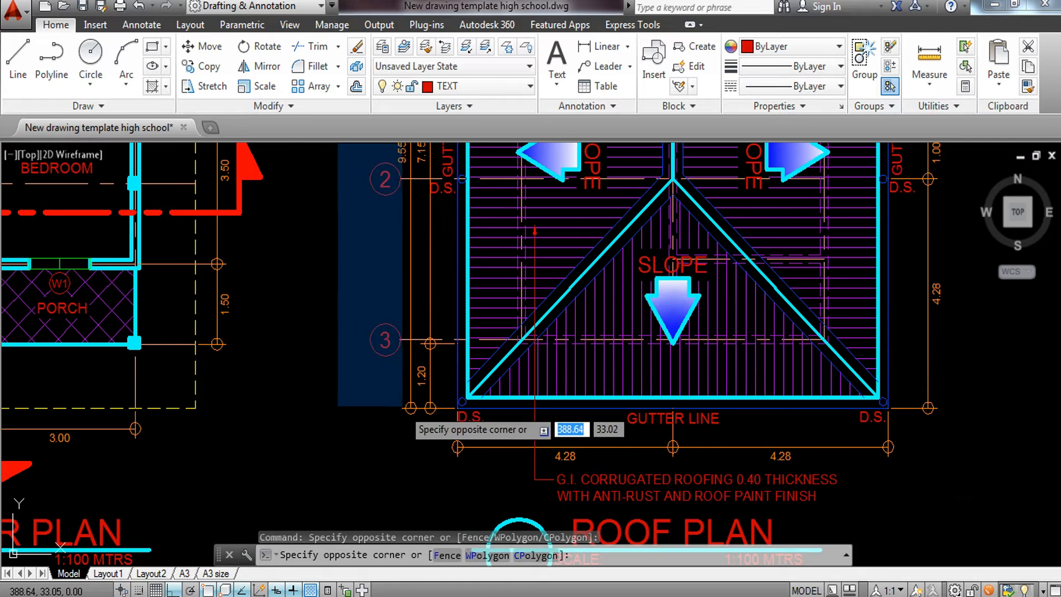
pyautogui.click(403, 408)
pyautogui.scroll(2, 403, 335)
pyautogui.moveTo(403, 335); pyautogui.dragTo(348, 583, button='middle')
pyautogui.moveTo(576, 153); pyautogui.dragTo(524, 553, button='middle')
pyautogui.moveTo(532, 149); pyautogui.dragTo(477, 323, button='middle')
pyautogui.write('CO')
pyautogui.press('Return')
pyautogui.click(428, 347)
pyautogui.scroll(-6, 485, 335)
pyautogui.moveTo(713, 330); pyautogui.dragTo(498, 312, button='middle')
pyautogui.scroll(6, 573, 320)
pyautogui.click(455, 361)
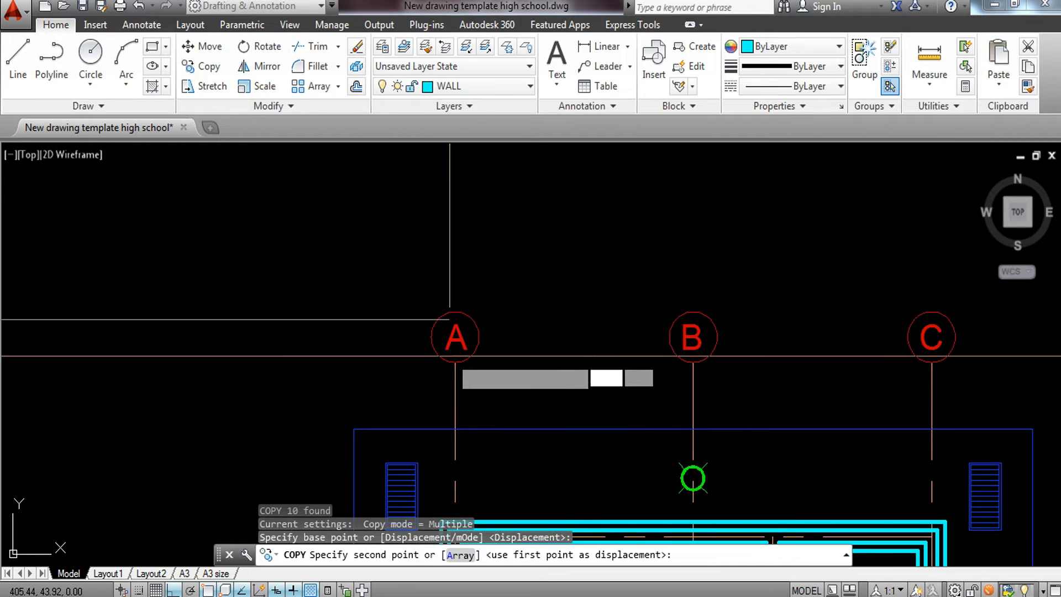
pyautogui.press('Escape')
# Examine the copied grid bubbles against the ceiling plan's grid lines and compare them with the roof plan's numbered bubbles
pyautogui.scroll(-6, 442, 349)
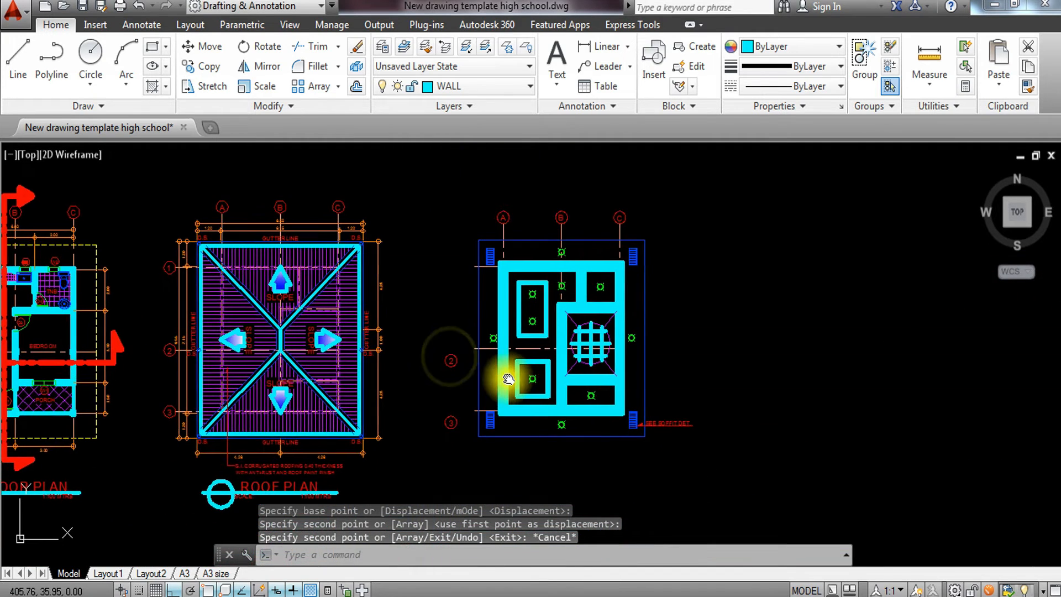
pyautogui.scroll(4, 474, 409)
pyautogui.scroll(-4, 524, 423)
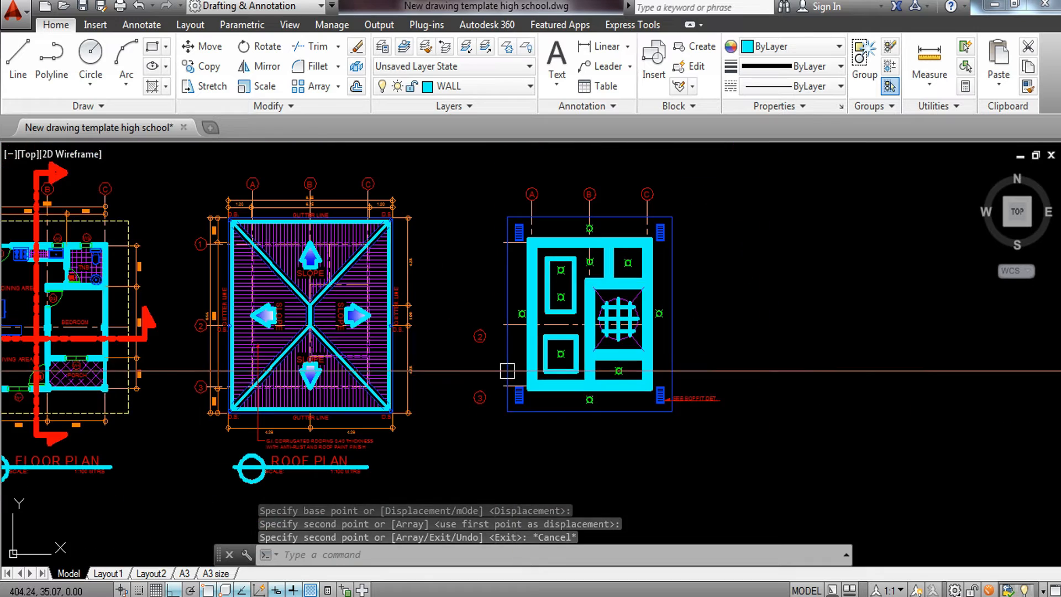
pyautogui.scroll(4, 529, 373)
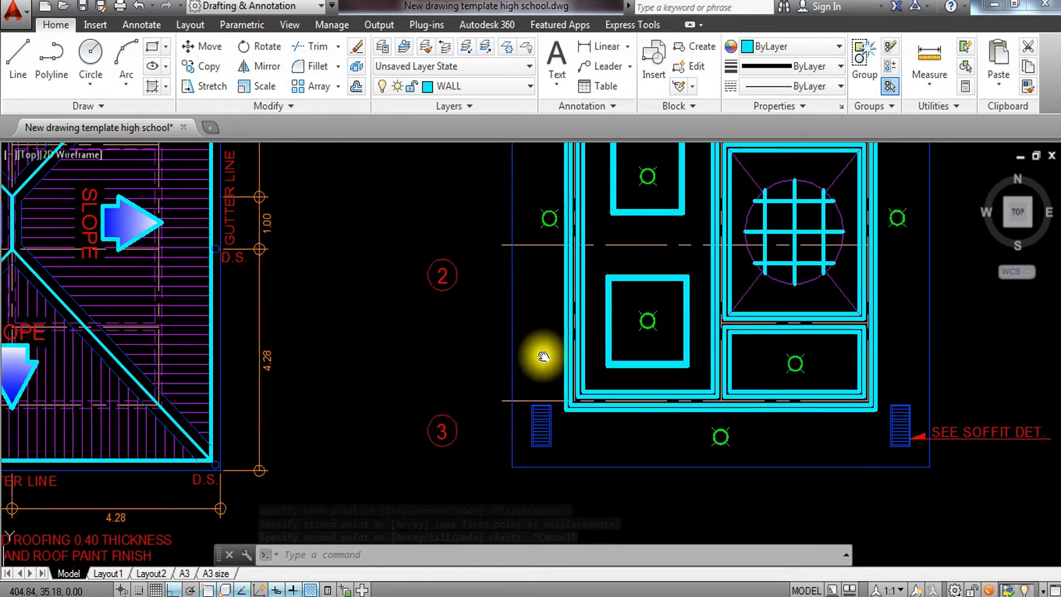
pyautogui.scroll(2, 531, 365)
pyautogui.scroll(-6, 510, 418)
pyautogui.scroll(5, 502, 372)
pyautogui.scroll(-4, 675, 365)
pyautogui.scroll(2, 376, 293)
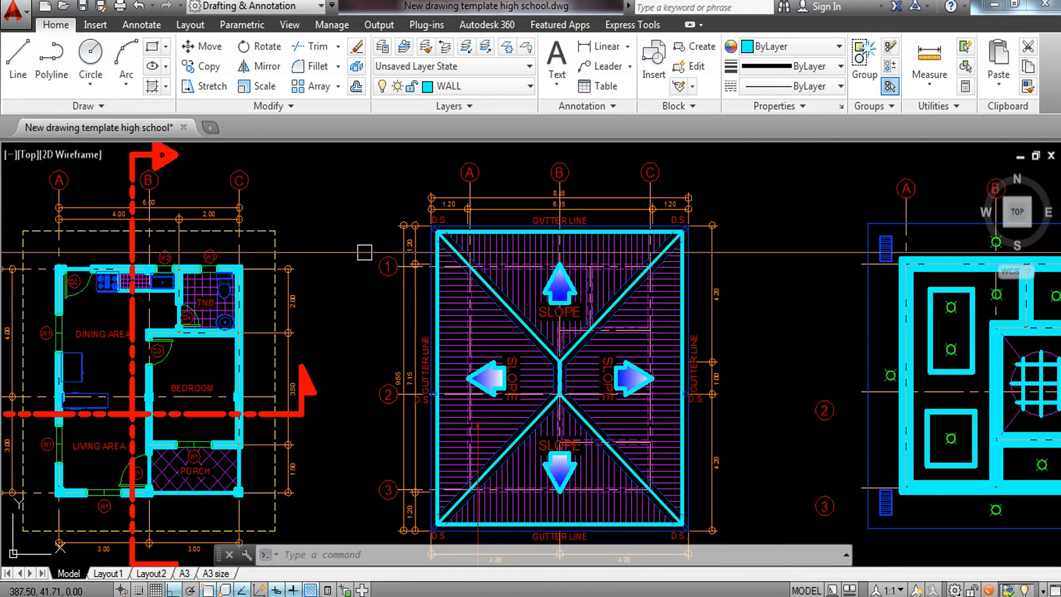
pyautogui.click(347, 231)
pyautogui.click(400, 283)
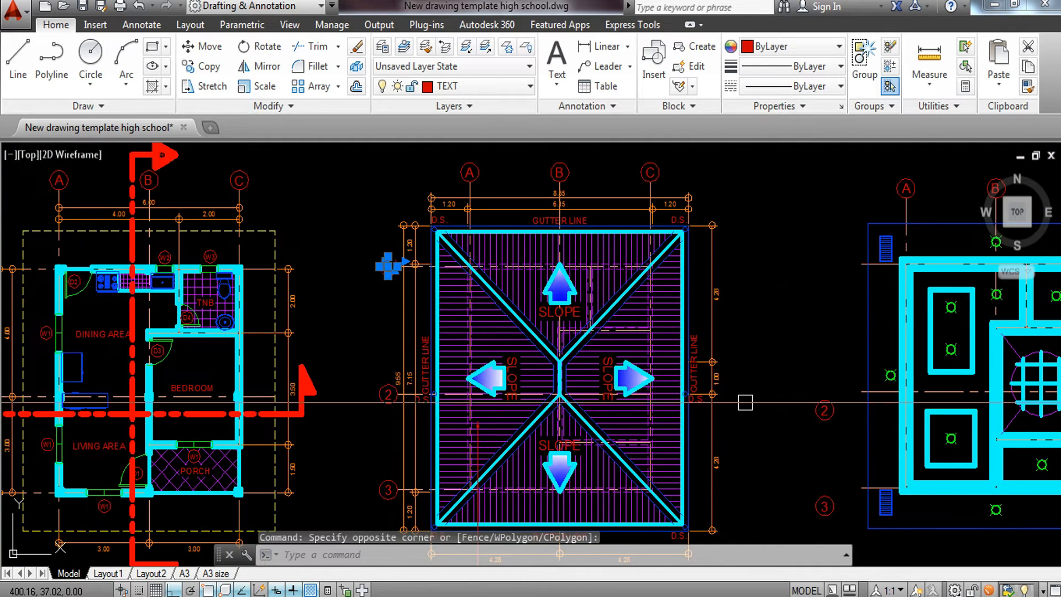
pyautogui.press('Escape')
# Erase the copied grid bubbles 2 and 3 beside the ceiling plan
pyautogui.moveTo(746, 403); pyautogui.dragTo(664, 312, button='middle')
pyautogui.click(723, 299)
pyautogui.click(760, 440)
pyautogui.write('E')
pyautogui.press('Return')
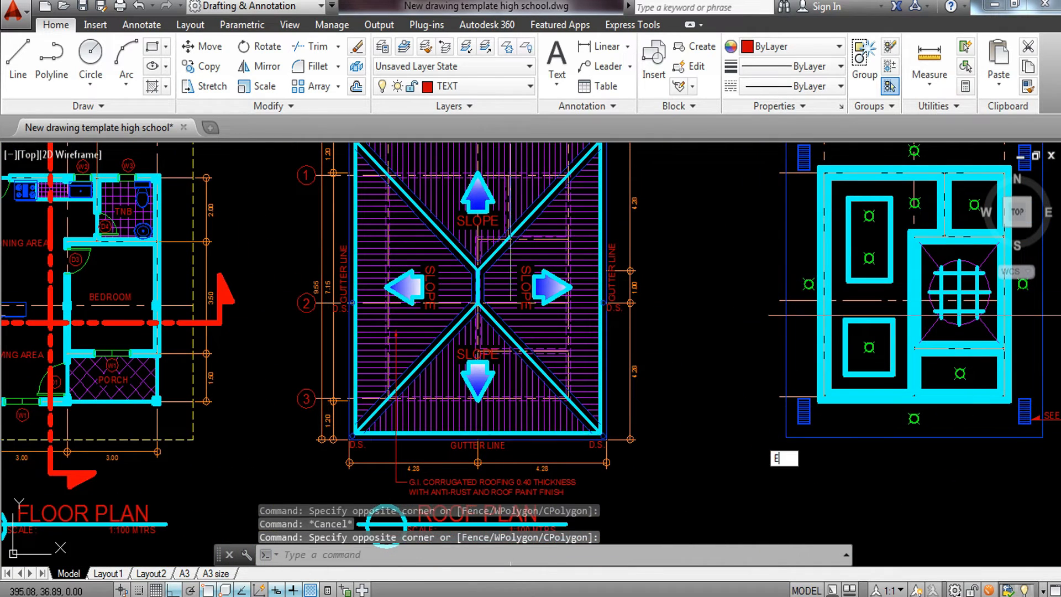
# Copy grid bubbles 1, 2 and 3 from the roof plan to the ceiling plan, matching the upper-left corners of the two outlines
pyautogui.moveTo(282, 185); pyautogui.dragTo(345, 299, button='middle')
pyautogui.scroll(3, 347, 298)
pyautogui.click(350, 233)
pyautogui.scroll(-3, 351, 233)
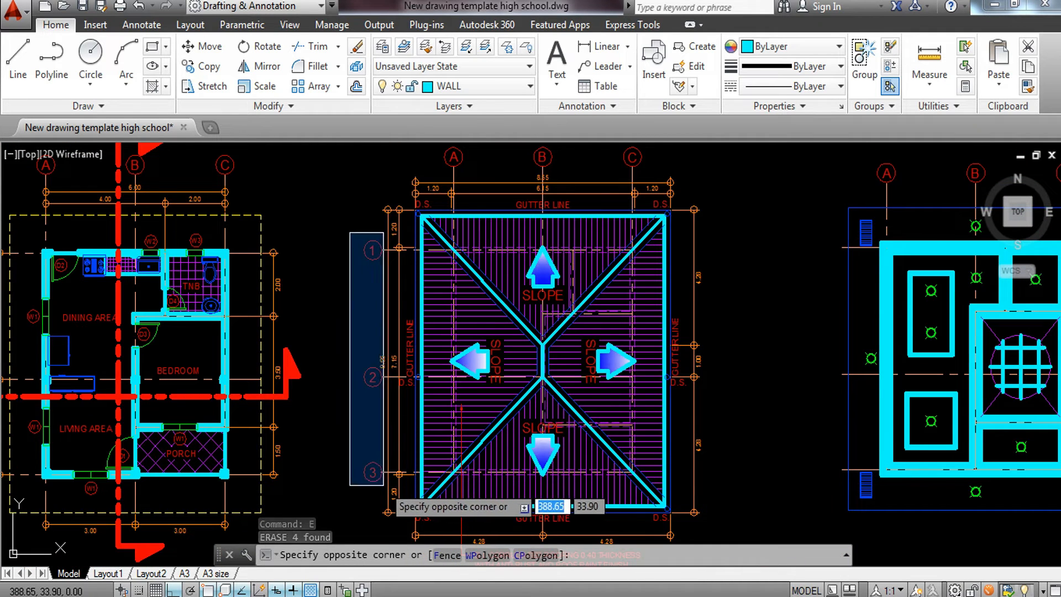
pyautogui.click(384, 485)
pyautogui.write('CO')
pyautogui.press('Return')
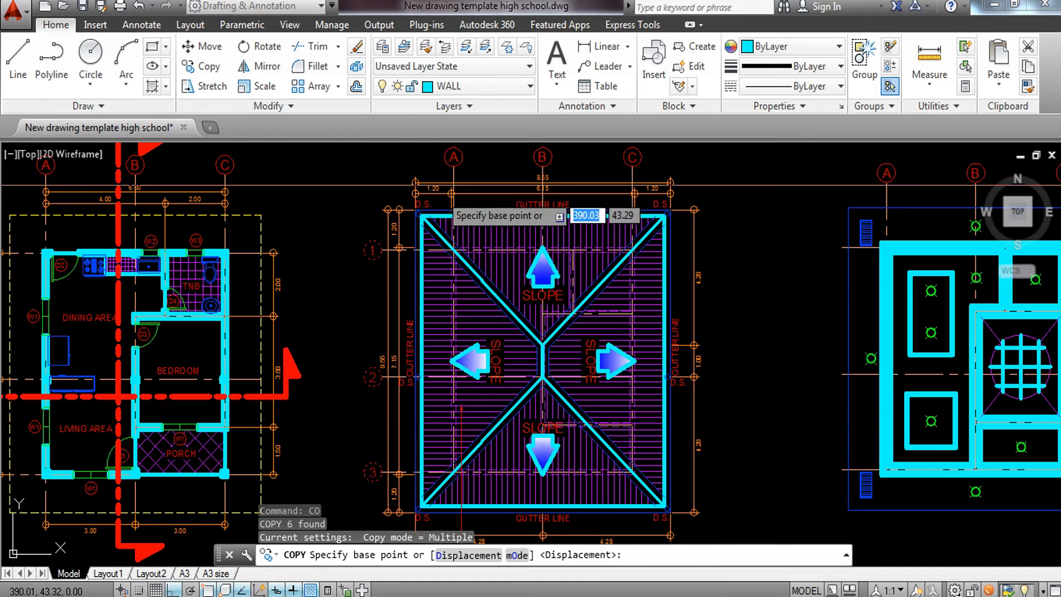
pyautogui.scroll(6, 427, 185)
pyautogui.click(391, 299)
pyautogui.scroll(-5, 391, 299)
pyautogui.scroll(6, 535, 299)
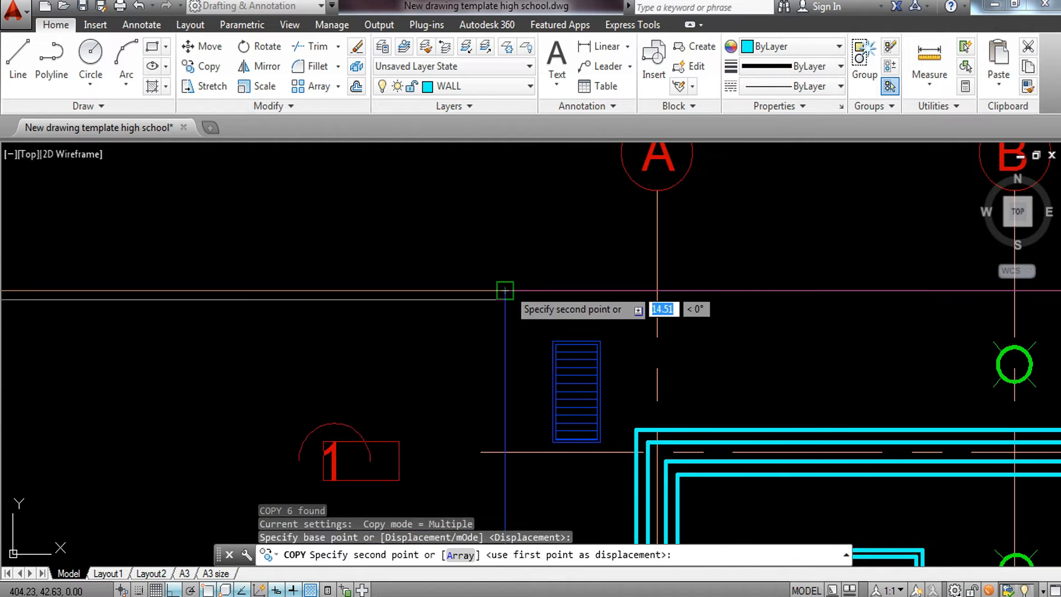
pyautogui.click(505, 290)
pyautogui.press('Escape')
# Extend the ceiling plan's horizontal grid lines to meet bubbles 1, 2 and 3
pyautogui.scroll(-2, 554, 299)
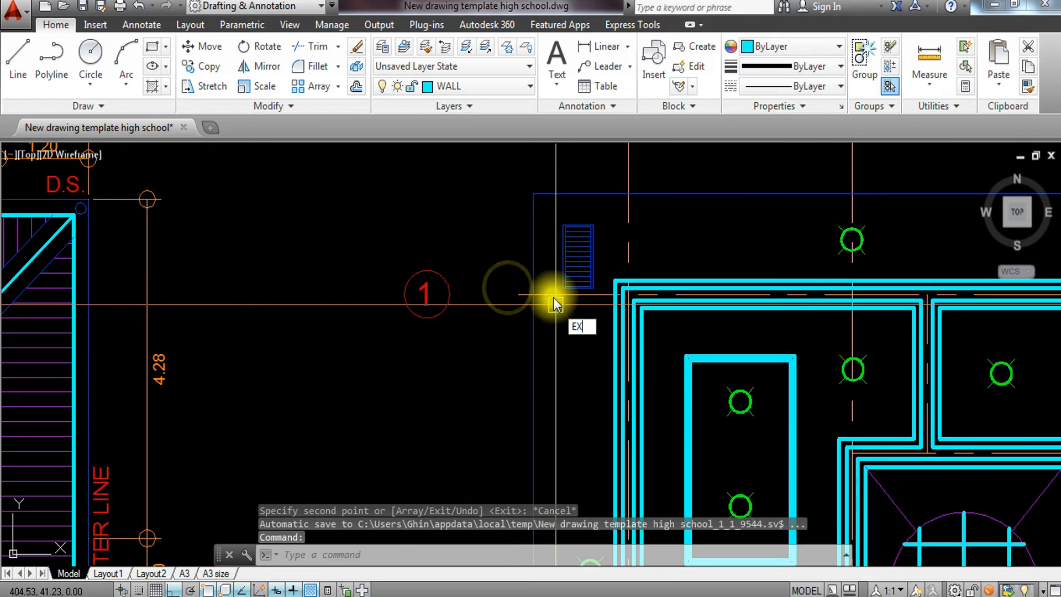
pyautogui.write('EX')
pyautogui.press('Return')
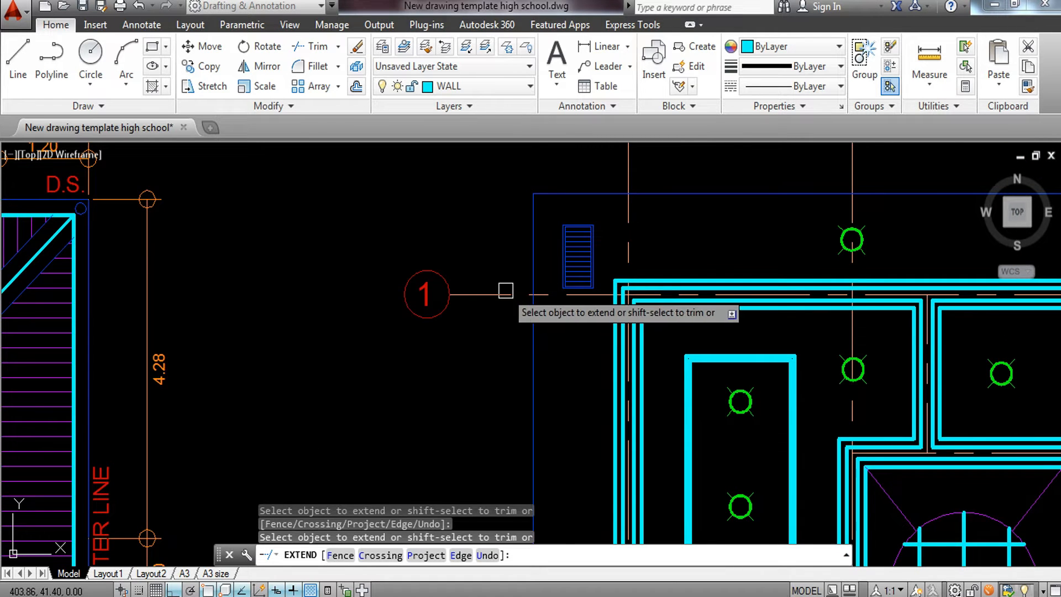
pyautogui.scroll(-3, 506, 291)
pyautogui.scroll(3, 509, 409)
pyautogui.click(481, 417)
pyautogui.moveTo(481, 417)
pyautogui.mouseDown(button='middle')
pyautogui.moveTo(504, 263)
pyautogui.moveTo(510, 105)
pyautogui.mouseUp(button='middle')
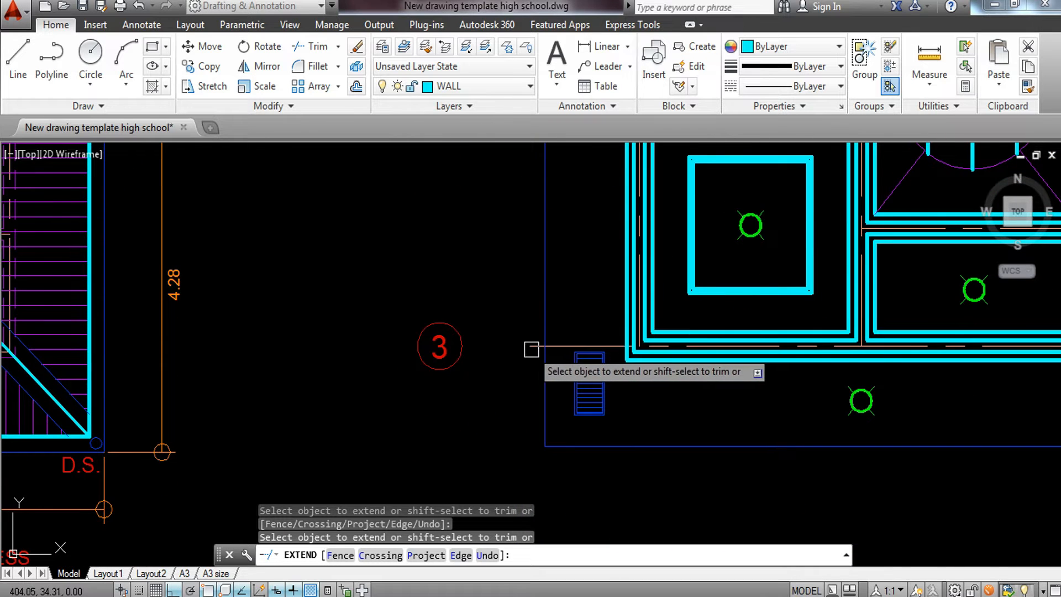
pyautogui.press('Escape')
pyautogui.scroll(-3, 506, 349)
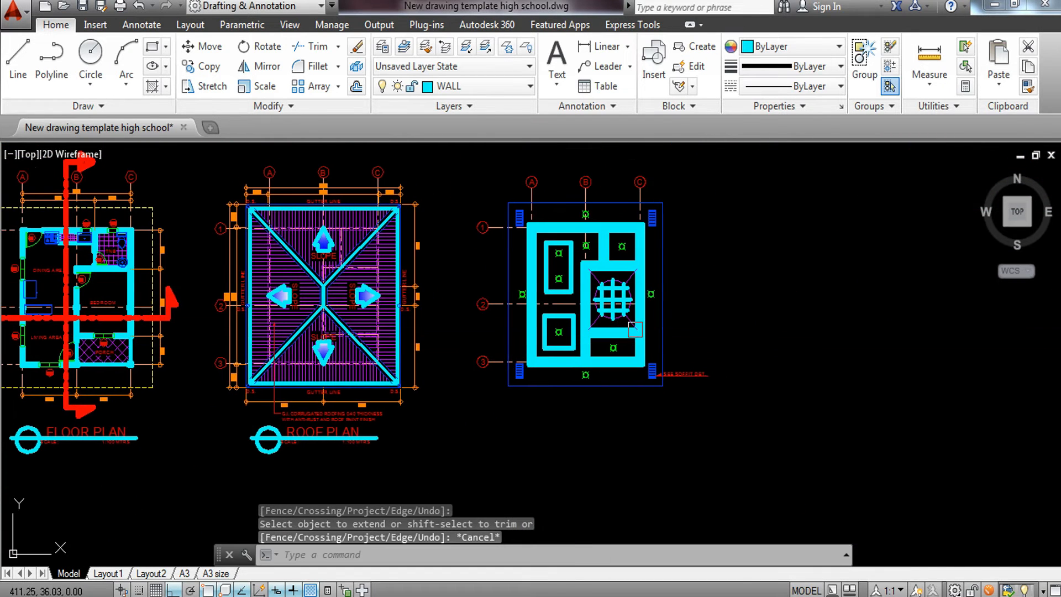
pyautogui.press('Escape')
pyautogui.scroll(5, 635, 329)
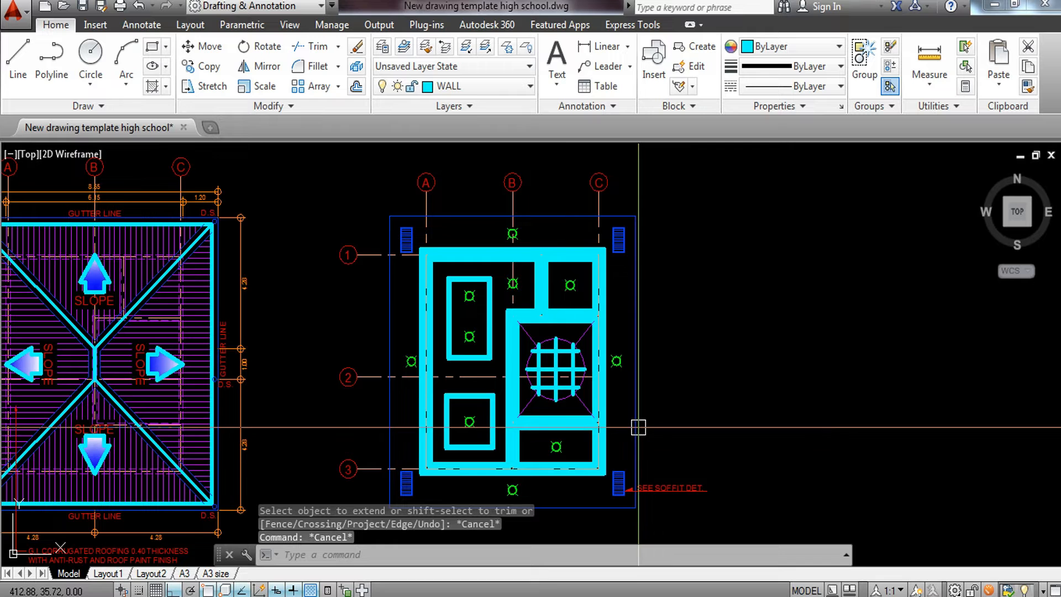
pyautogui.scroll(5, 485, 232)
pyautogui.moveTo(457, 301)
pyautogui.mouseDown(button='middle')
pyautogui.moveTo(454, 326)
pyautogui.moveTo(443, 329)
pyautogui.moveTo(446, 321)
pyautogui.mouseUp(button='middle')
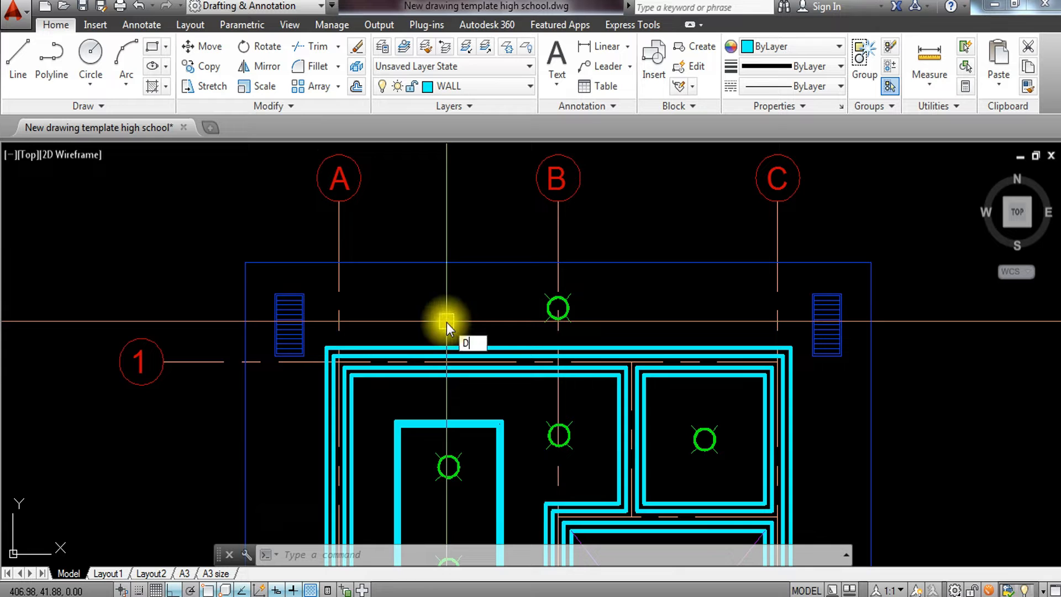
pyautogui.write('DLI')
pyautogui.press('Return')
pyautogui.scroll(4, 382, 343)
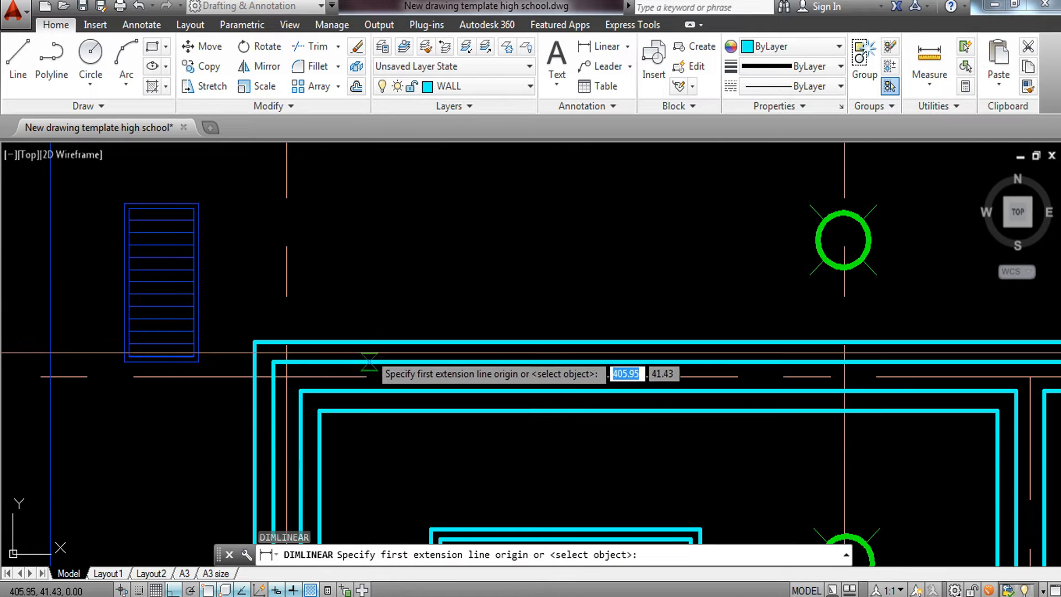
pyautogui.click(313, 382)
pyautogui.scroll(-4, 348, 429)
pyautogui.scroll(4, 359, 449)
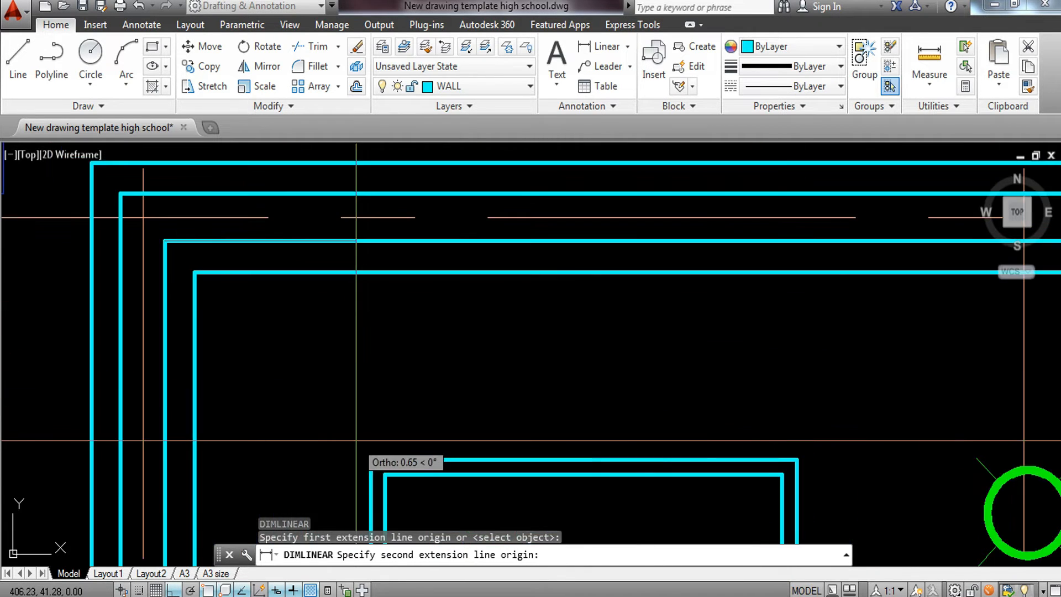
pyautogui.click(371, 460)
pyautogui.scroll(3, 397, 354)
pyautogui.press('Escape')
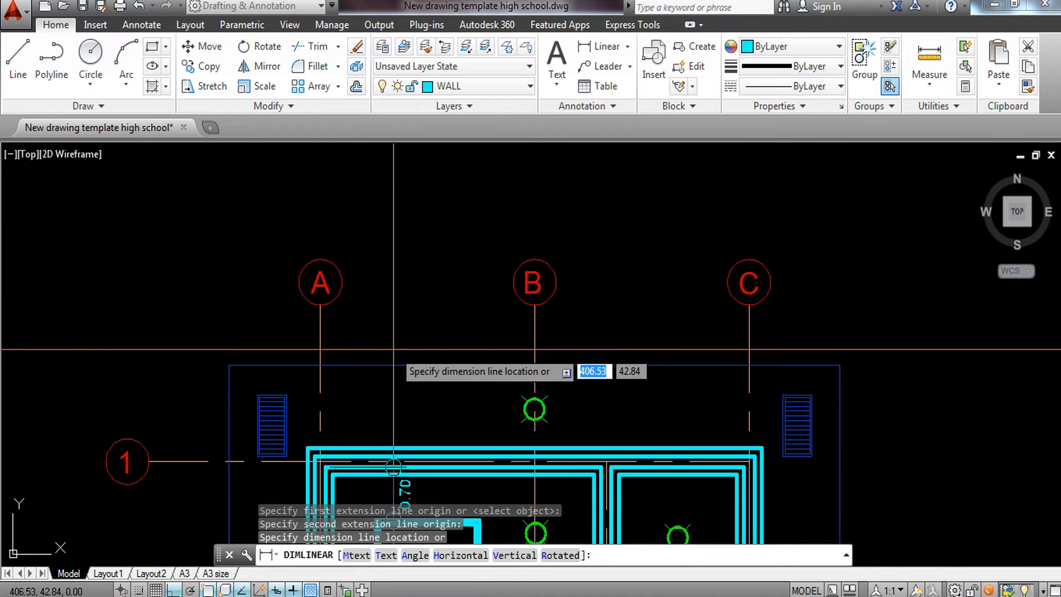
pyautogui.press('Escape')
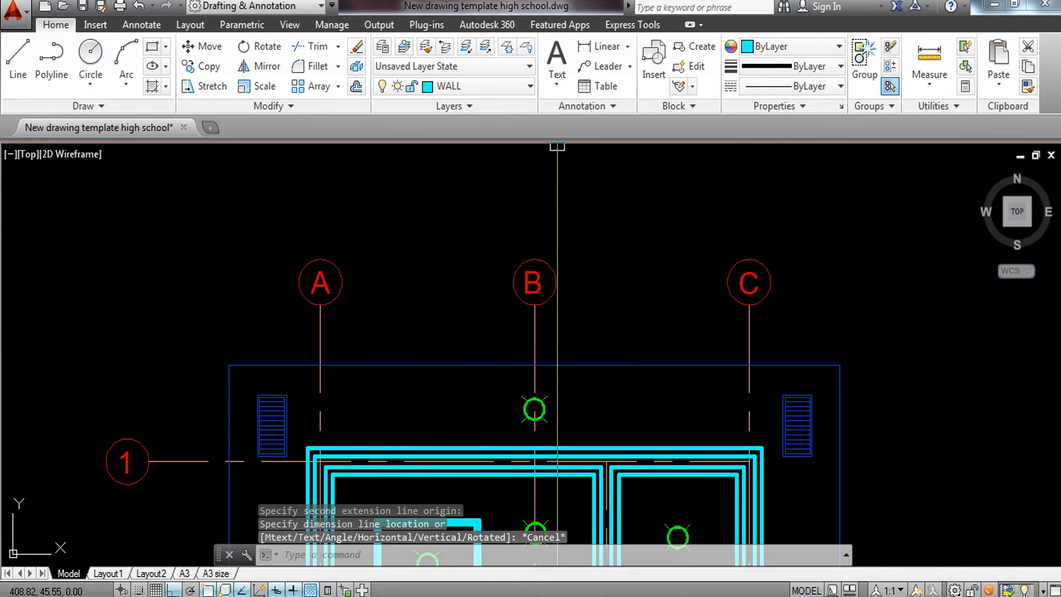
# Make DIMENSION LINE the current layer and dimension the horizontal offset from the inner wall corner to the upper-left ceiling rectangle, above the plan
pyautogui.click(507, 87)
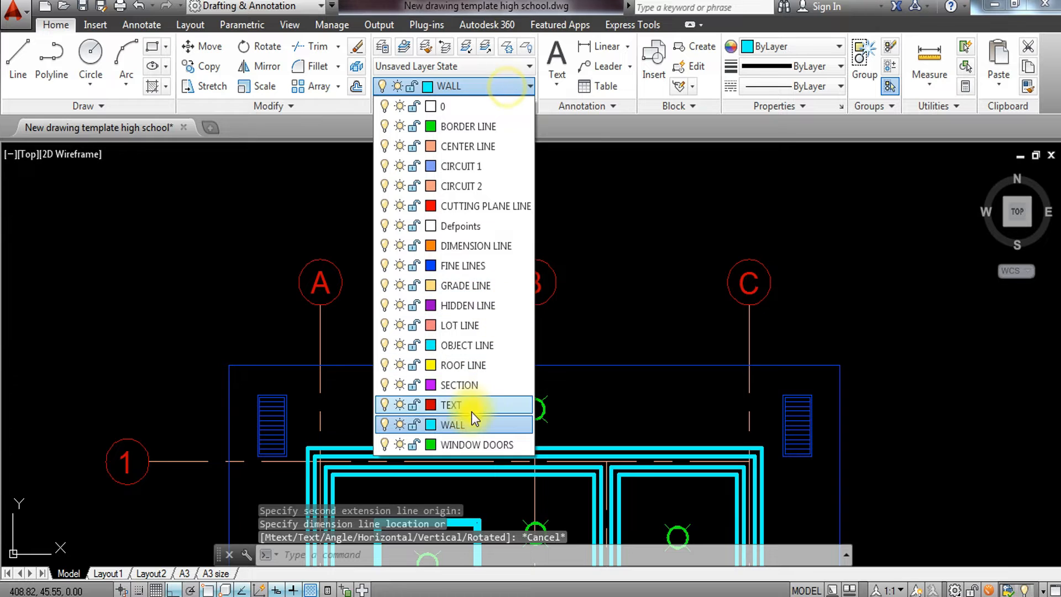
pyautogui.click(489, 247)
pyautogui.scroll(3, 433, 304)
pyautogui.write('DIM')
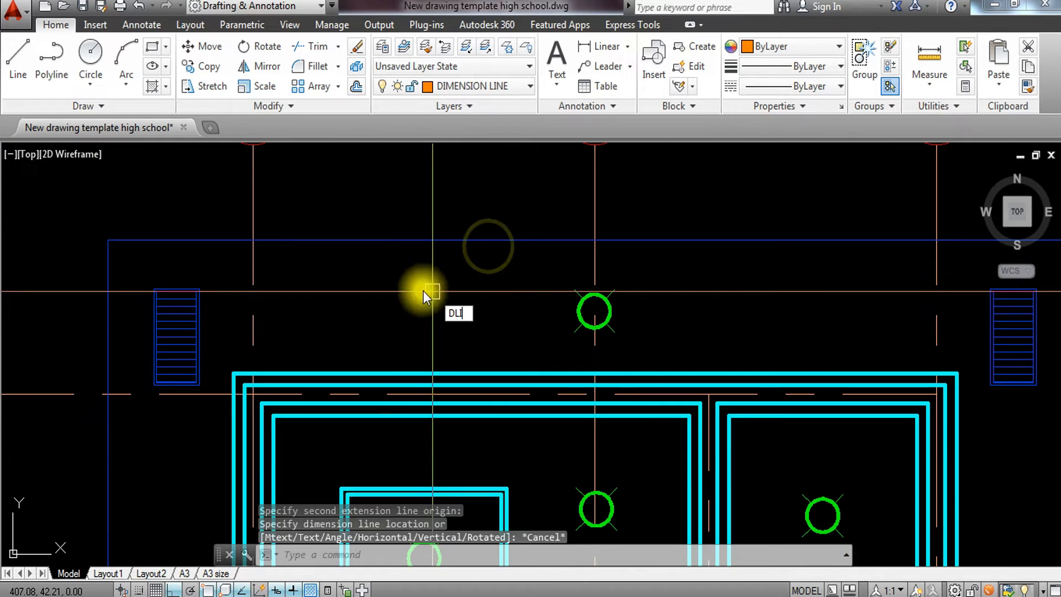
pyautogui.write('LI')
pyautogui.press('Return')
pyautogui.scroll(4, 277, 403)
pyautogui.click(202, 394)
pyautogui.scroll(-6, 227, 406)
pyautogui.scroll(5, 243, 442)
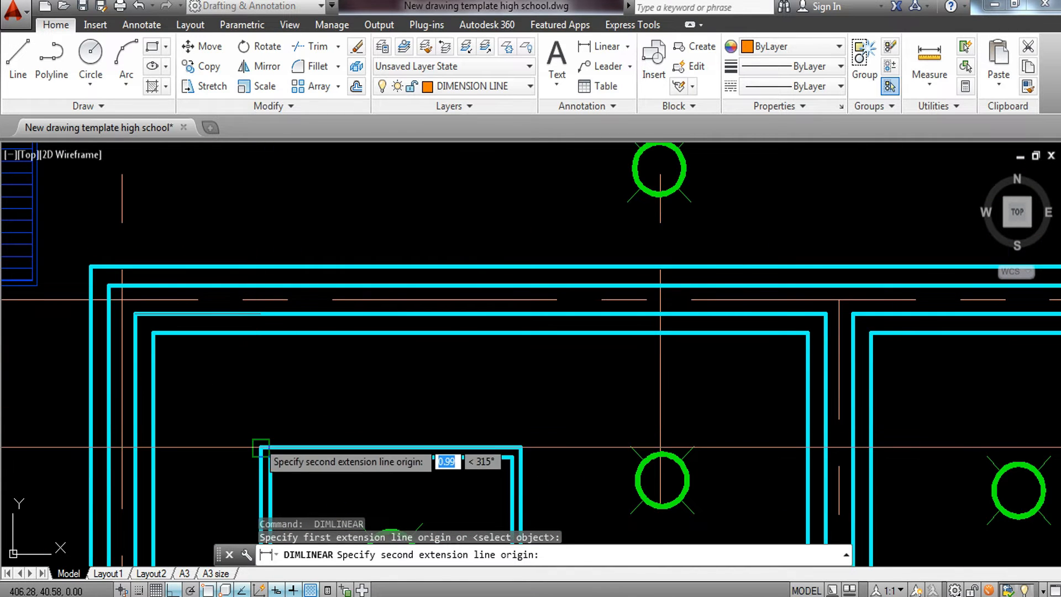
pyautogui.click(261, 448)
pyautogui.scroll(-4, 268, 335)
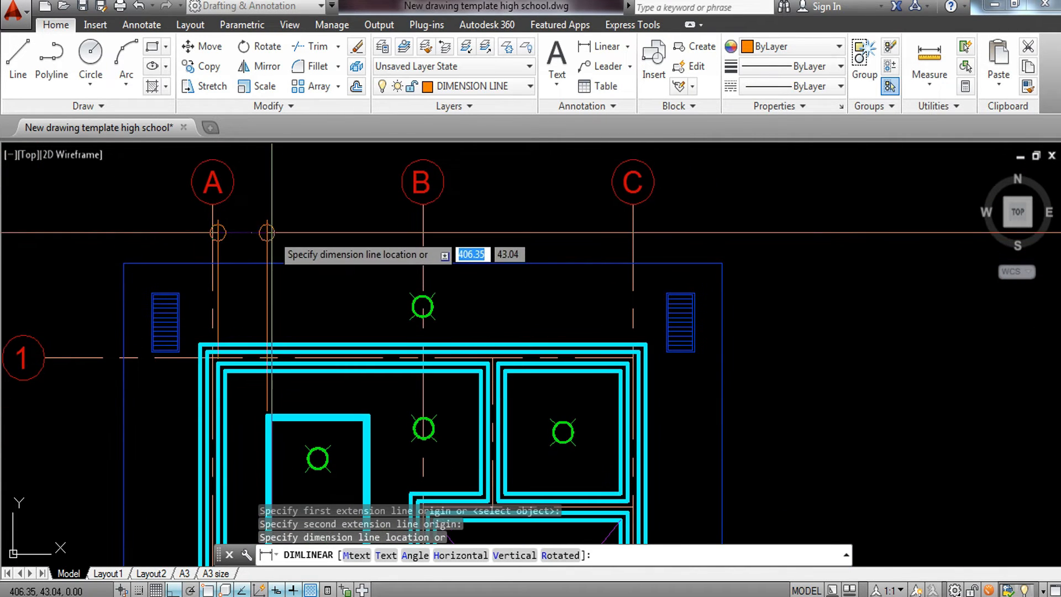
pyautogui.click(271, 229)
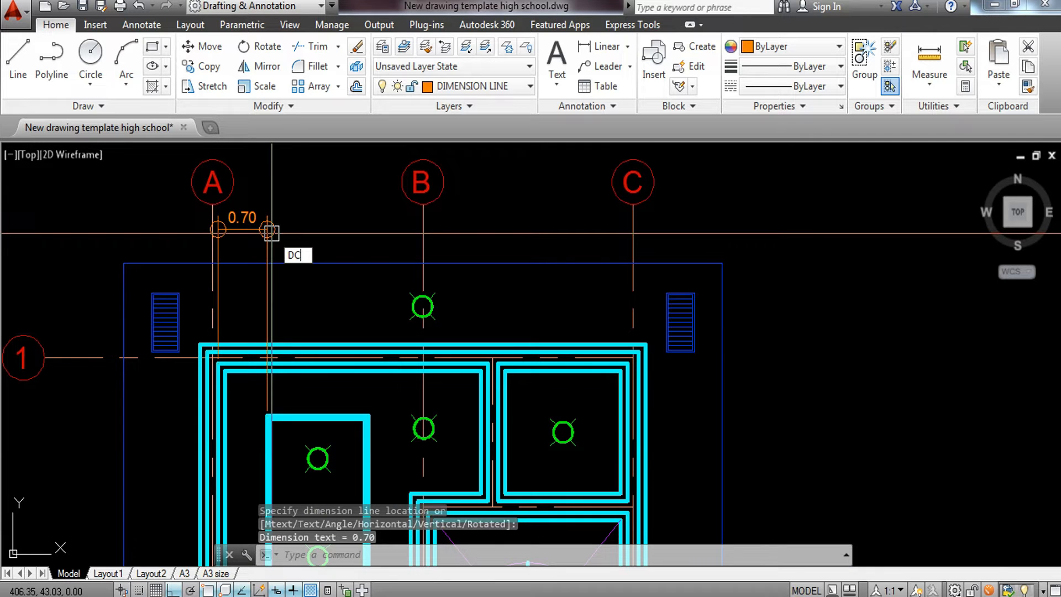
# Continue the dimension chain above the ceiling plan across the rectangle's width and on to the right side of that room
pyautogui.write('dco')
pyautogui.press('Return')
pyautogui.scroll(6, 367, 409)
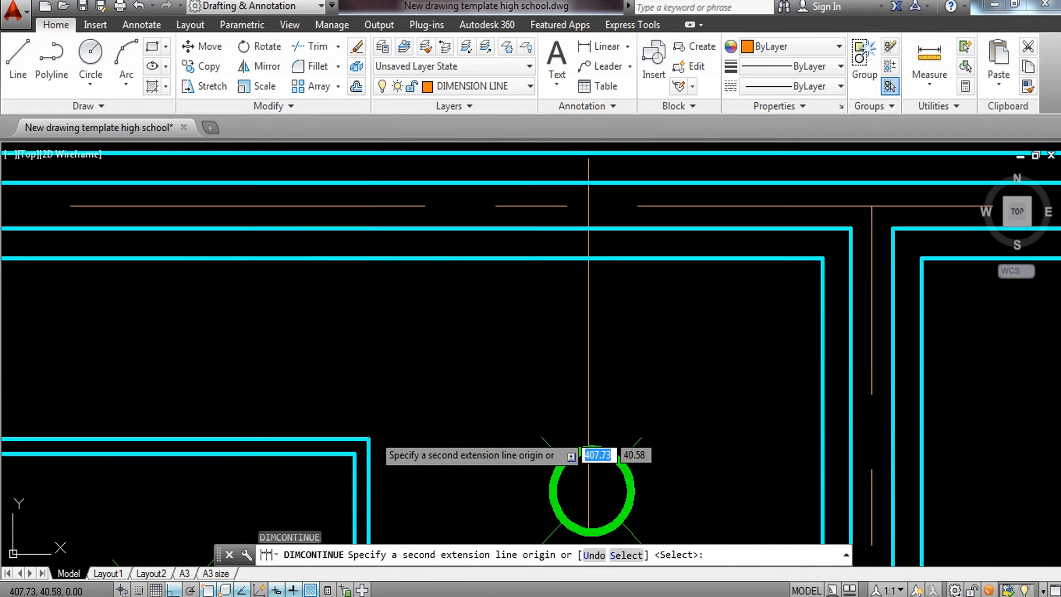
pyautogui.click(371, 435)
pyautogui.scroll(-4, 373, 435)
pyautogui.moveTo(403, 418); pyautogui.dragTo(343, 308, button='middle')
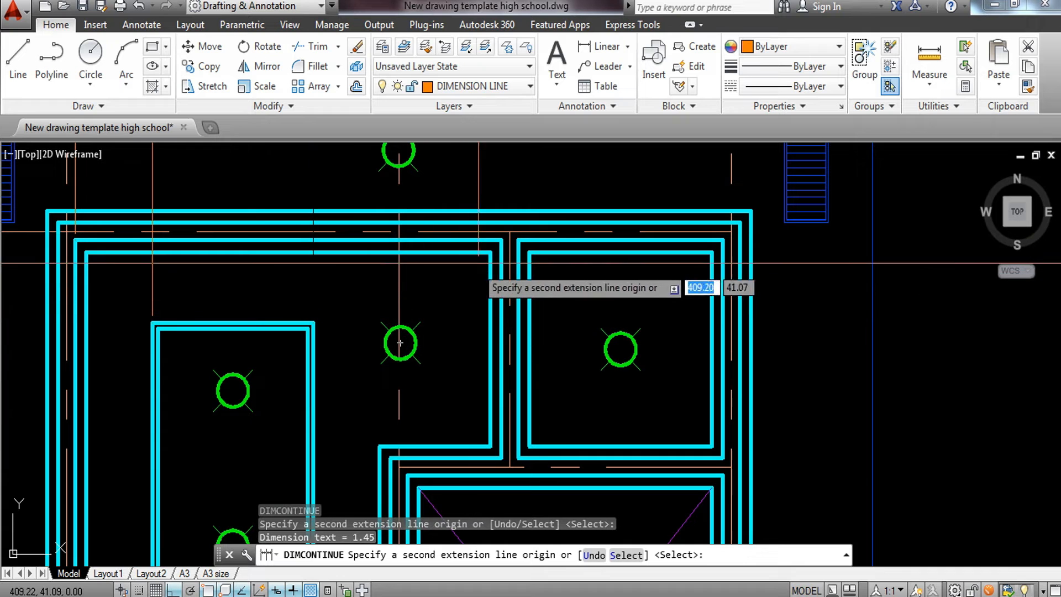
pyautogui.press('Escape')
pyautogui.scroll(-4, 501, 240)
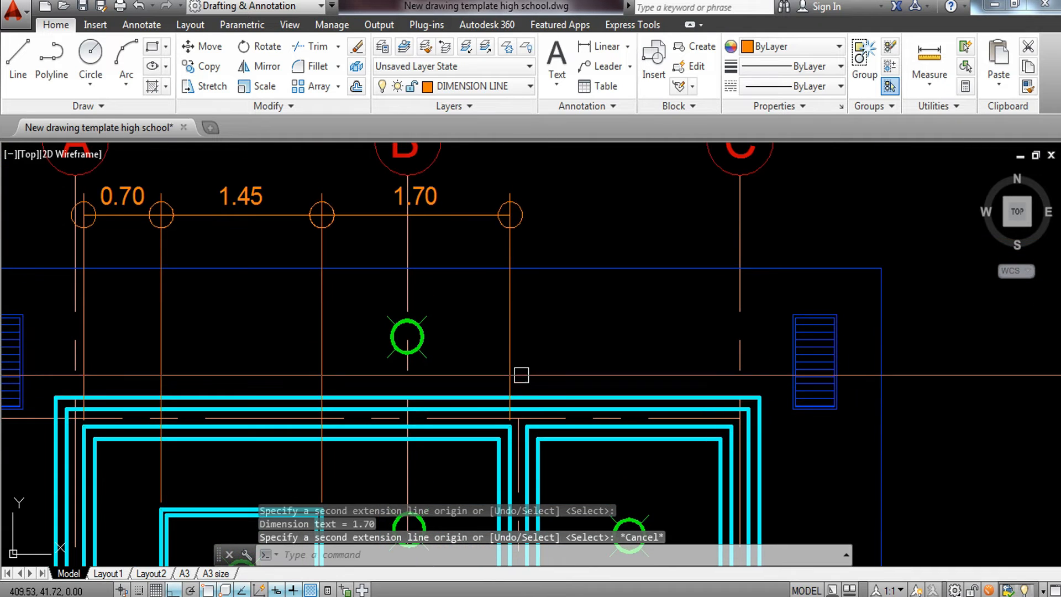
# Dimension the vertical offset from the inner wall corner to the top of the upper-left ceiling rectangle, placed beside grid bubble 1
pyautogui.moveTo(253, 355); pyautogui.dragTo(458, 339, button='middle')
pyautogui.write('dli')
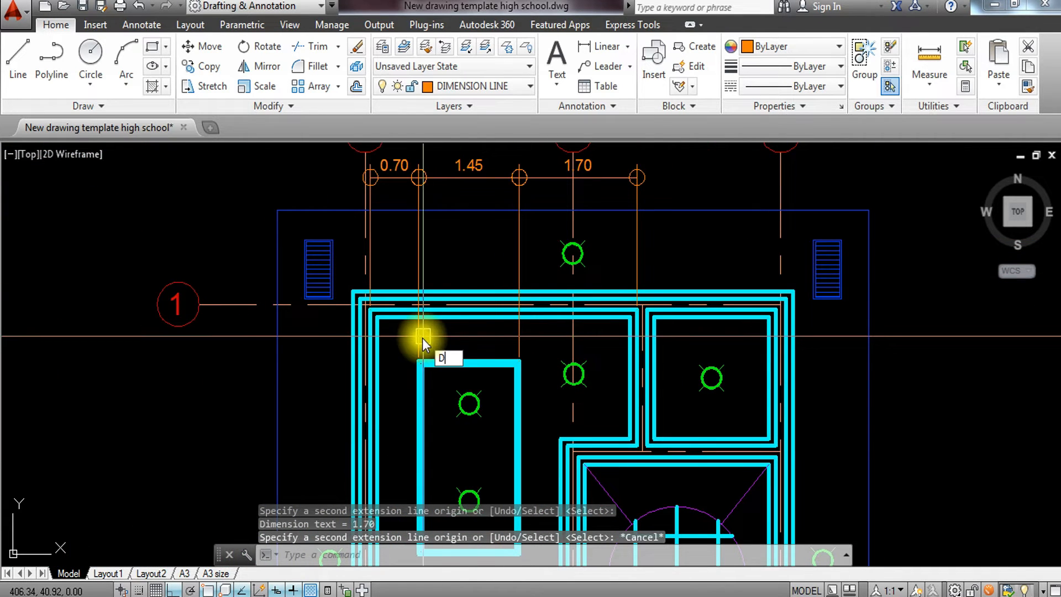
pyautogui.press('Return')
pyautogui.scroll(3, 426, 352)
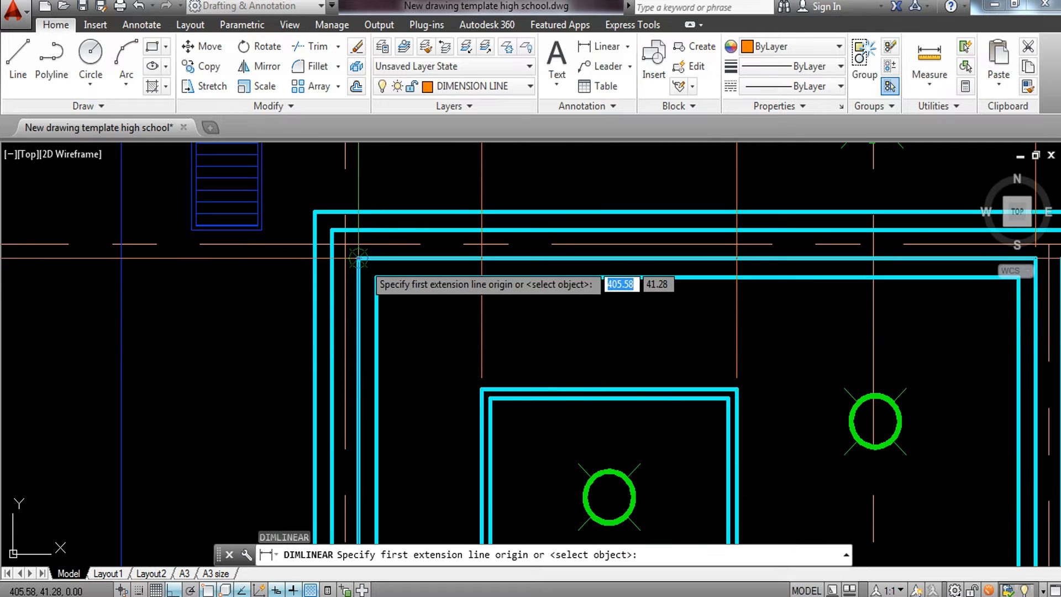
pyautogui.click(358, 258)
pyautogui.click(482, 391)
pyautogui.scroll(-4, 382, 393)
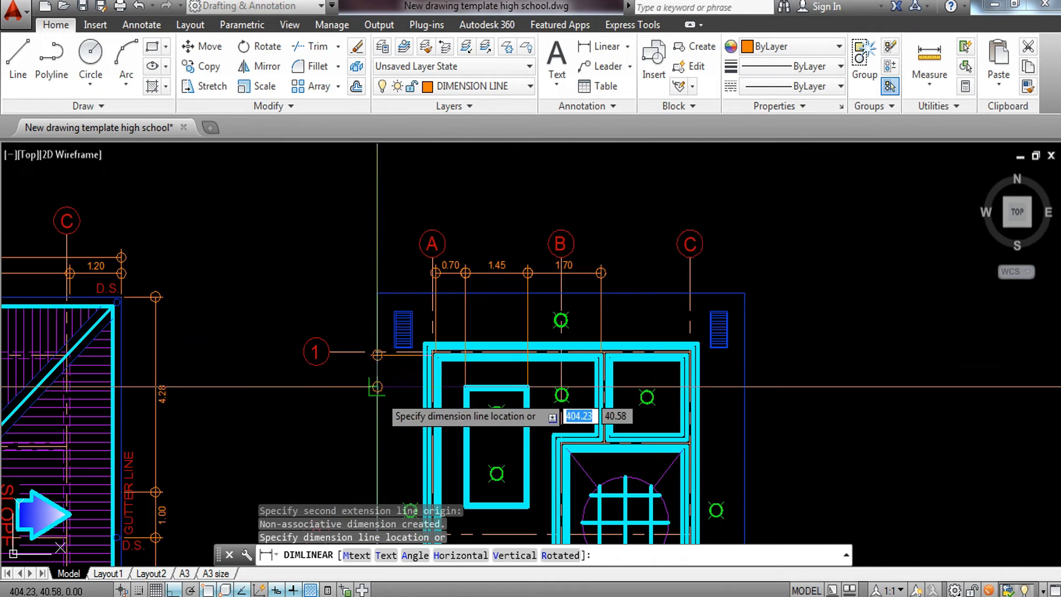
pyautogui.scroll(3, 372, 395)
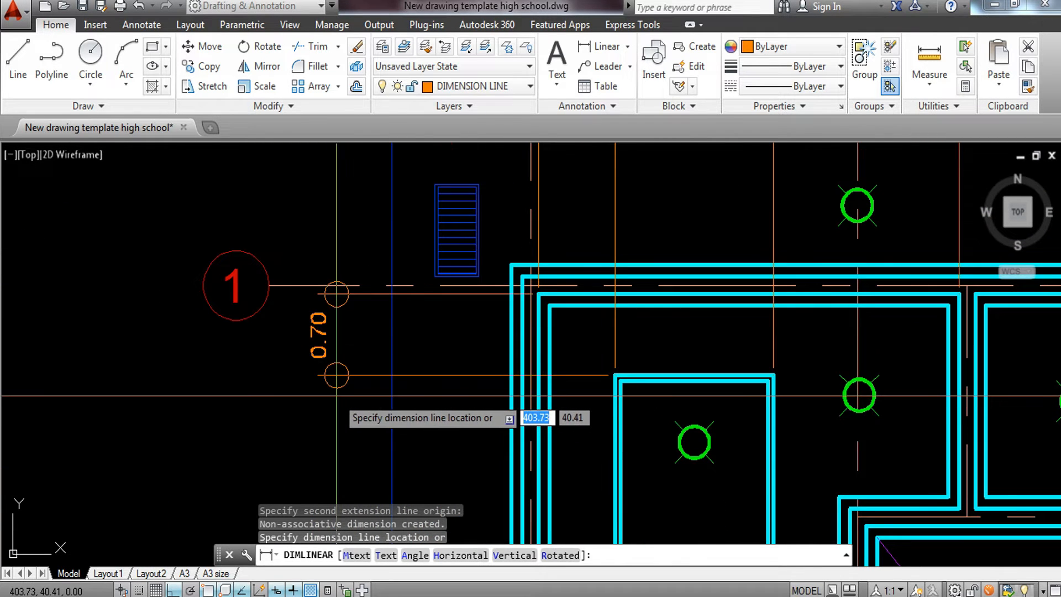
pyautogui.click(336, 395)
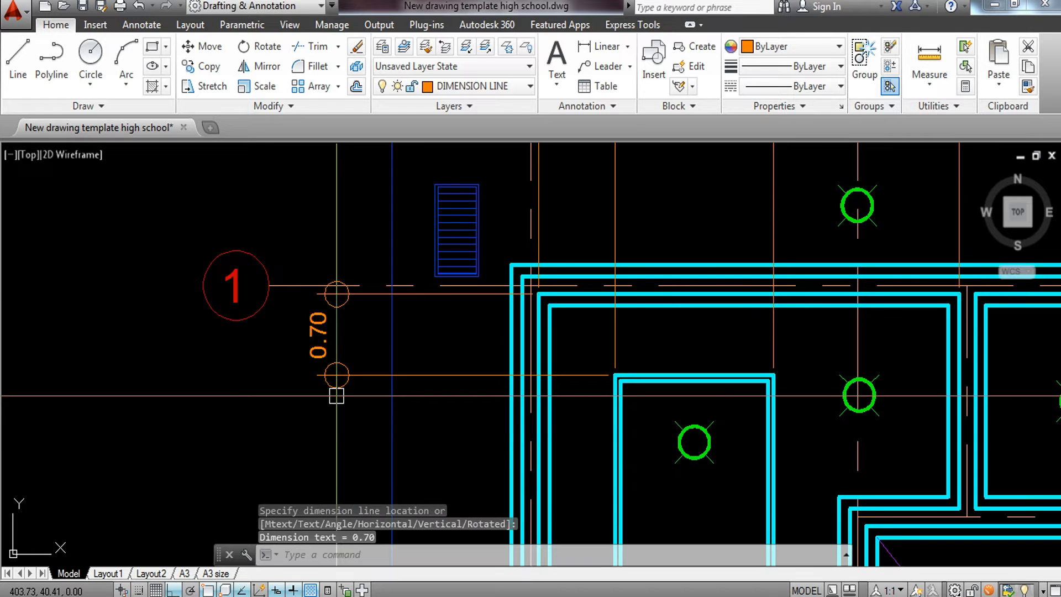
# Move the first origin of the top horizontal dimension chain to the upper-left room's innermost wall corner
pyautogui.moveTo(517, 355); pyautogui.dragTo(438, 522, button='middle')
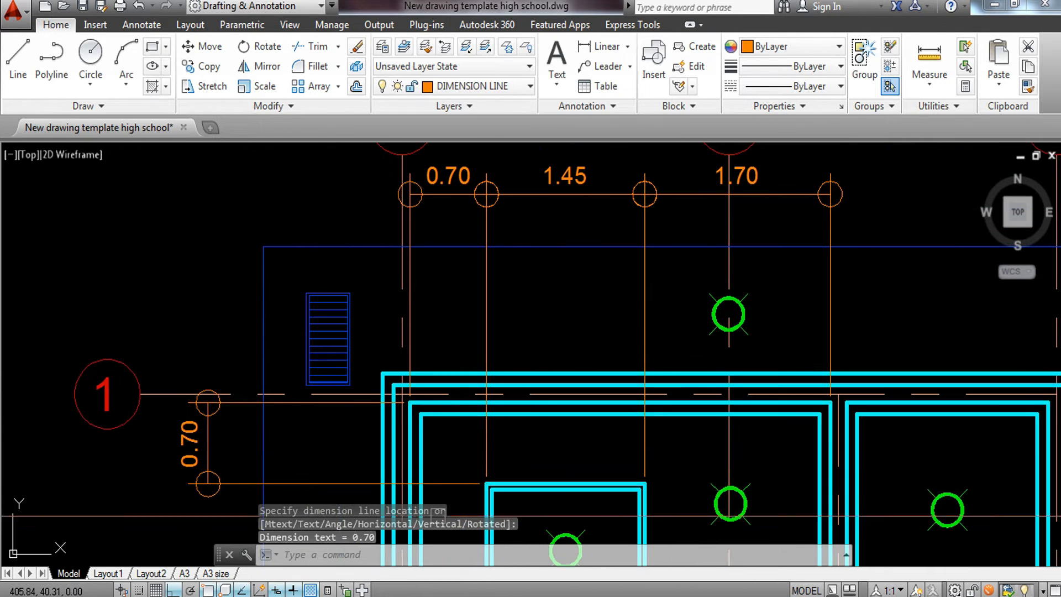
pyautogui.scroll(5, 454, 419)
pyautogui.press('Escape')
pyautogui.click(359, 241)
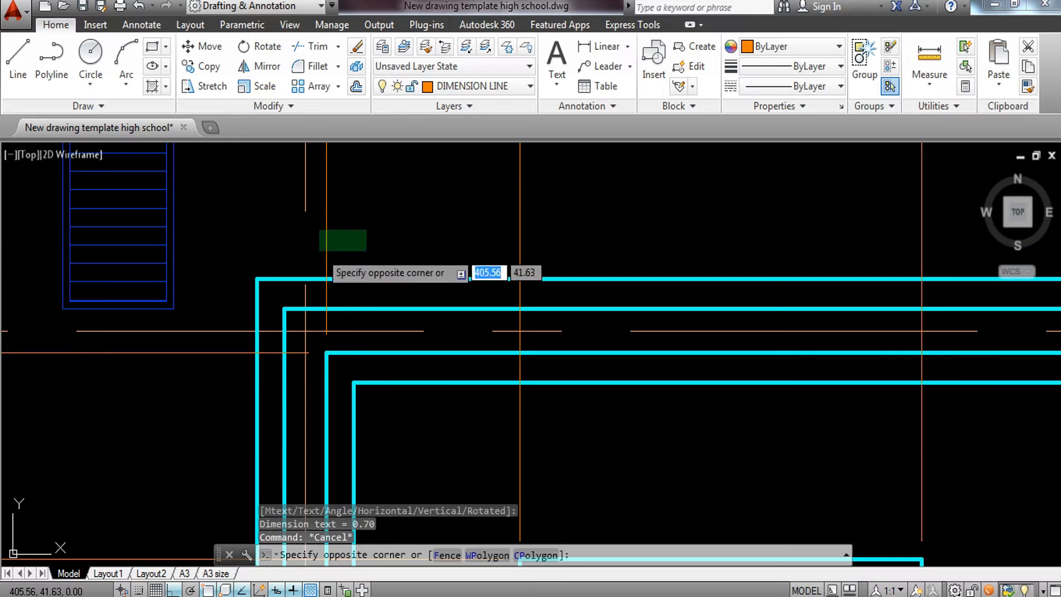
pyautogui.click(325, 231)
pyautogui.click(326, 352)
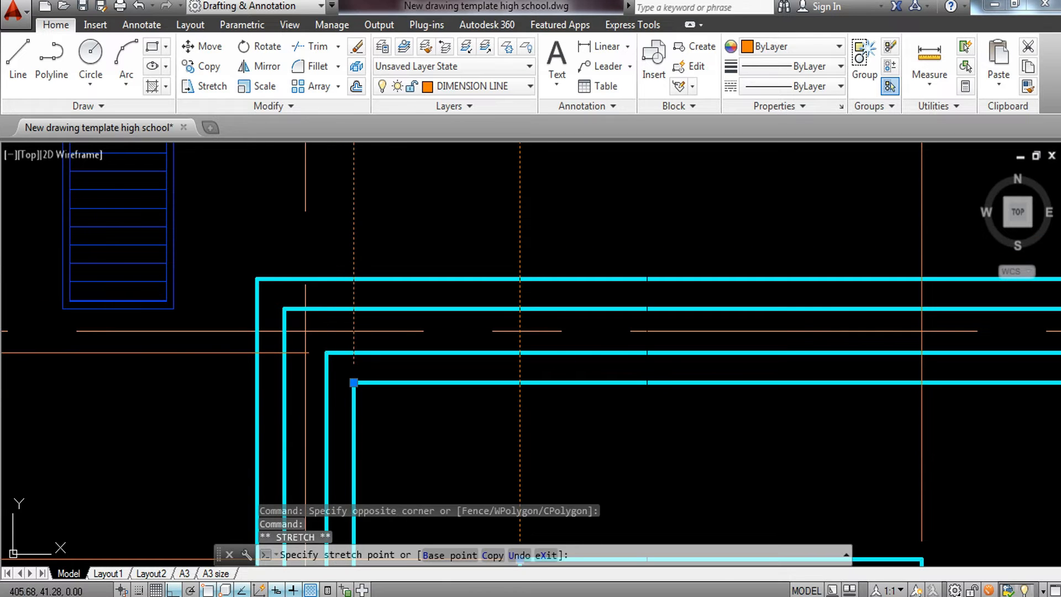
pyautogui.click(355, 378)
pyautogui.press('Escape')
# Move the wall-side origin of the vertical dimension beside grid bubble 1 to the room's innermost wall corner
pyautogui.scroll(-2, 691, 272)
pyautogui.moveTo(691, 272); pyautogui.dragTo(611, 428, button='middle')
pyautogui.press('Escape')
pyautogui.moveTo(595, 324); pyautogui.dragTo(356, 360, button='middle')
pyautogui.scroll(-4, 355, 360)
pyautogui.scroll(4, 288, 414)
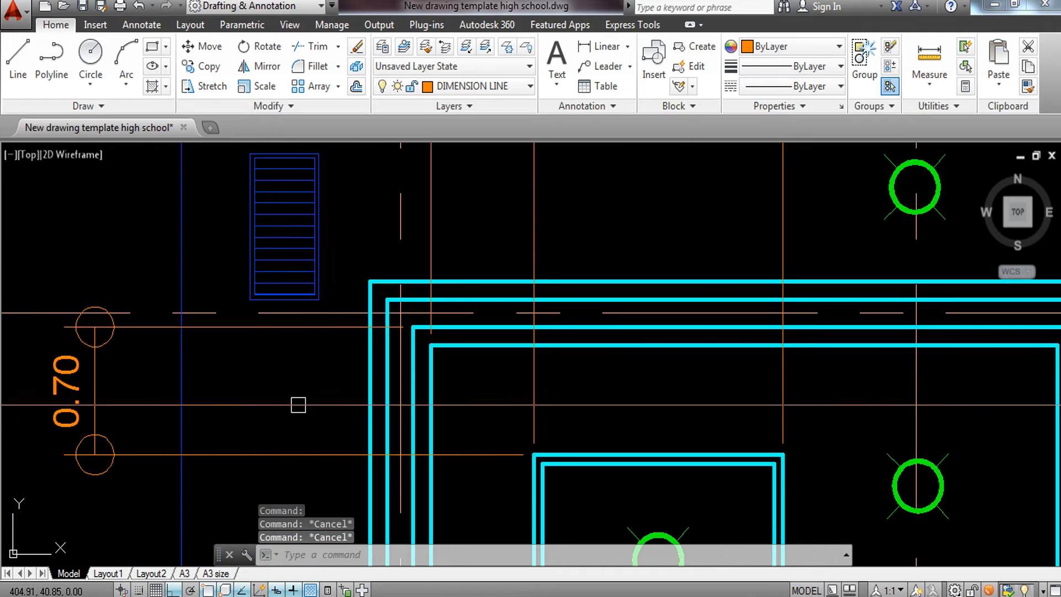
pyautogui.click(412, 327)
pyautogui.click(431, 346)
pyautogui.press('Escape')
# Continue the vertical dimension chain past the upper rectangle's bottom and the lower rectangle's top and bottom to the room's innermost bottom wall corner
pyautogui.scroll(-3, 466, 316)
pyautogui.moveTo(466, 415); pyautogui.dragTo(466, 316, button='middle')
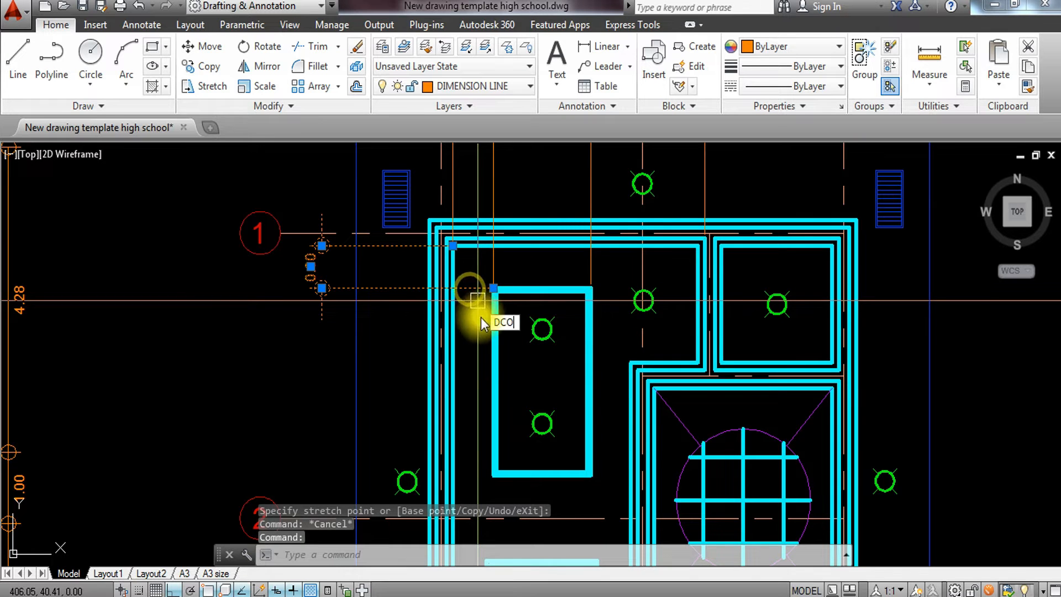
pyautogui.press('Return')
pyautogui.scroll(5, 502, 492)
pyautogui.click(466, 426)
pyautogui.scroll(-4, 471, 417)
pyautogui.moveTo(477, 418); pyautogui.dragTo(490, 268, button='middle')
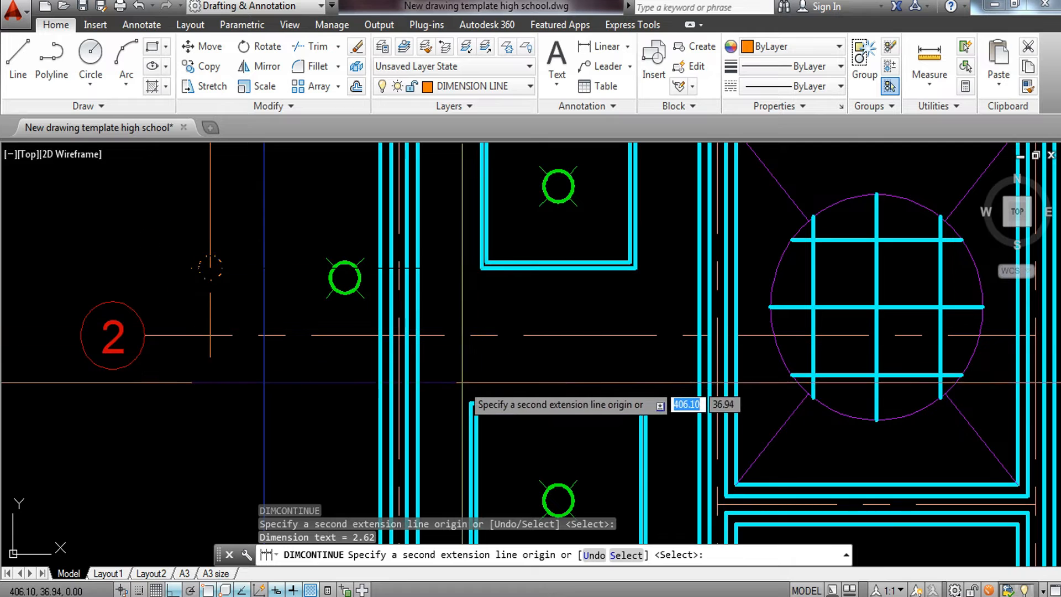
pyautogui.moveTo(463, 394)
pyautogui.mouseDown(button='middle')
pyautogui.moveTo(457, 287)
pyautogui.moveTo(500, 260)
pyautogui.mouseUp(button='middle')
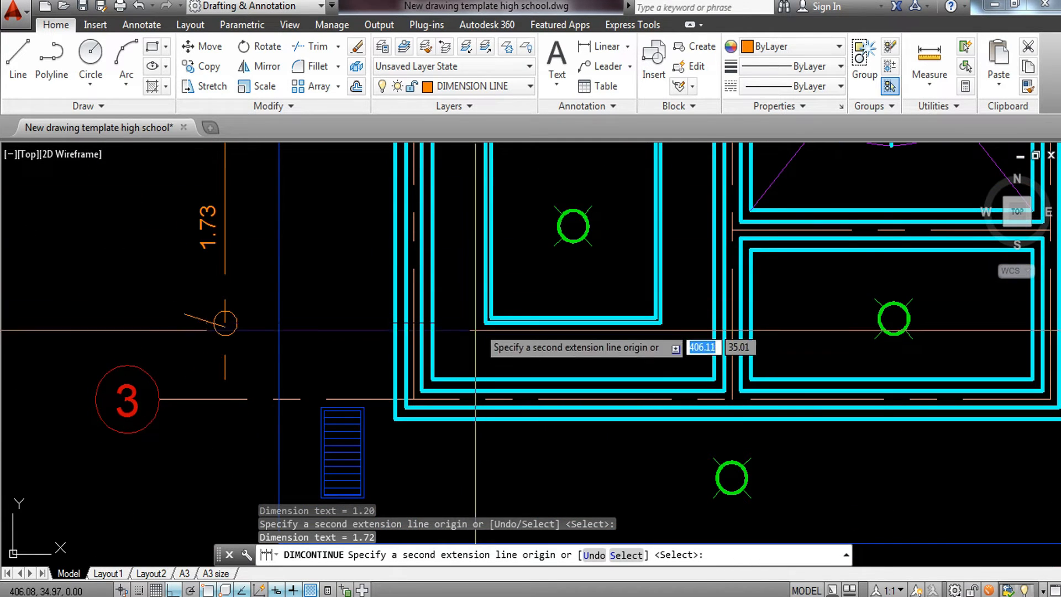
pyautogui.click(432, 379)
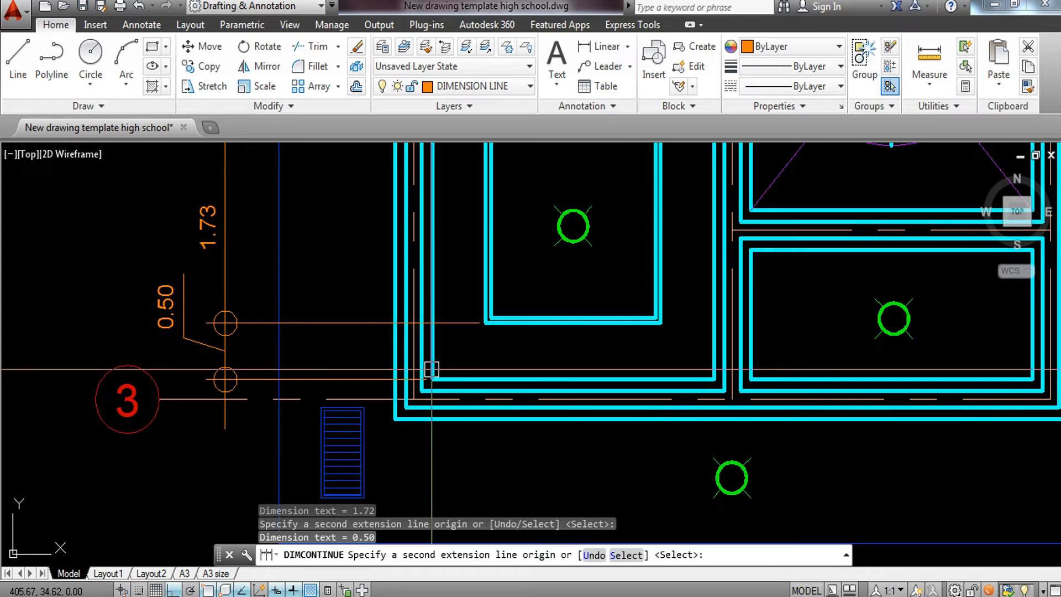
pyautogui.press('Escape')
# Dimension the horizontal offset from the lower-left wall corner to the lower ceiling rectangle's bottom-left corner, placed below the plan
pyautogui.write('DIMLI')
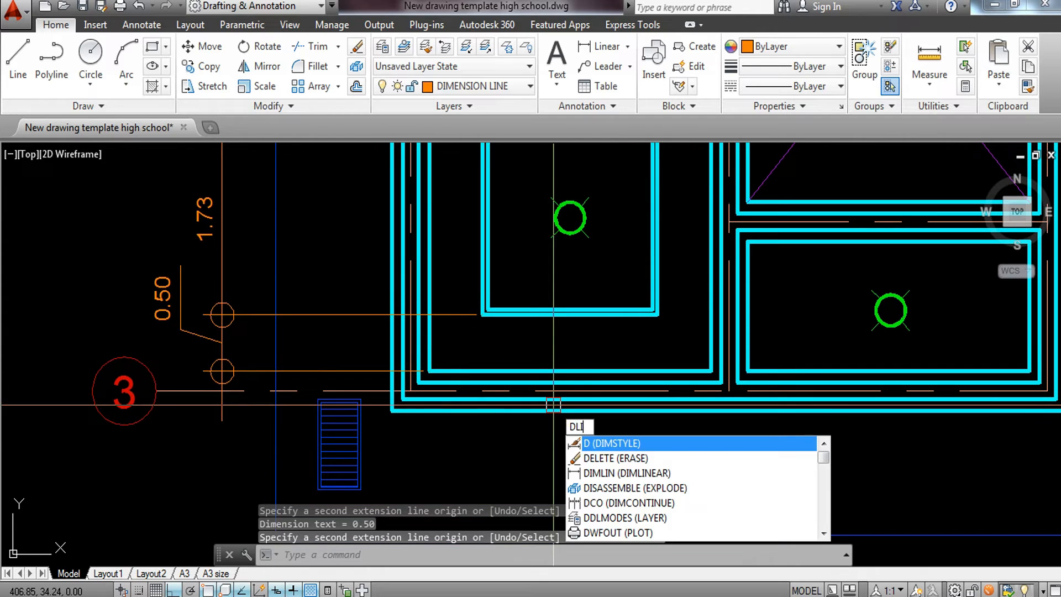
pyautogui.press('Return')
pyautogui.click(423, 371)
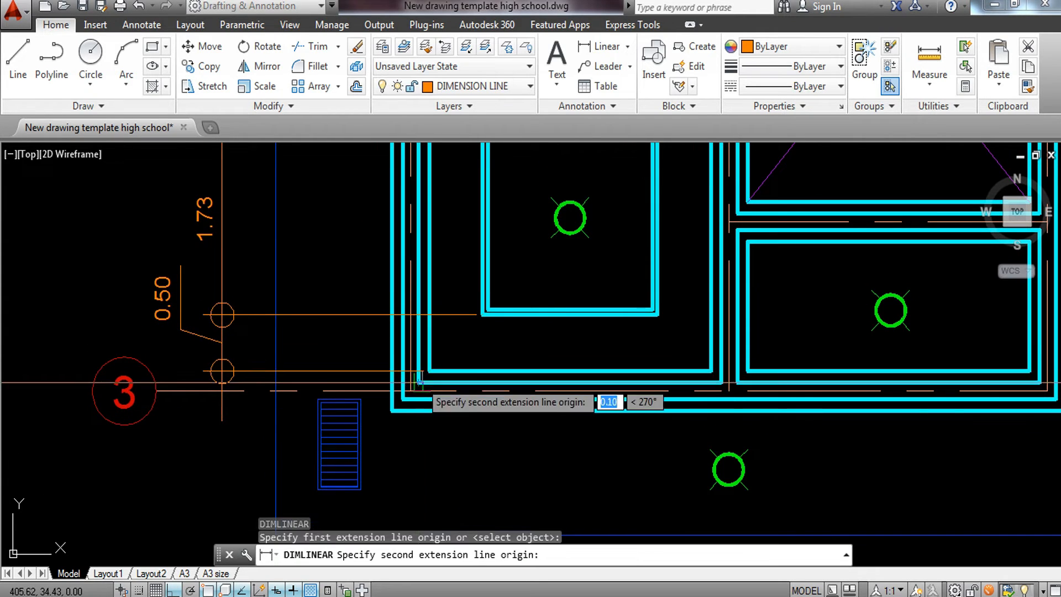
pyautogui.click(486, 314)
pyautogui.moveTo(486, 389)
pyautogui.mouseDown(button='middle')
pyautogui.moveTo(481, 351)
pyautogui.moveTo(486, 391)
pyautogui.mouseUp(button='middle')
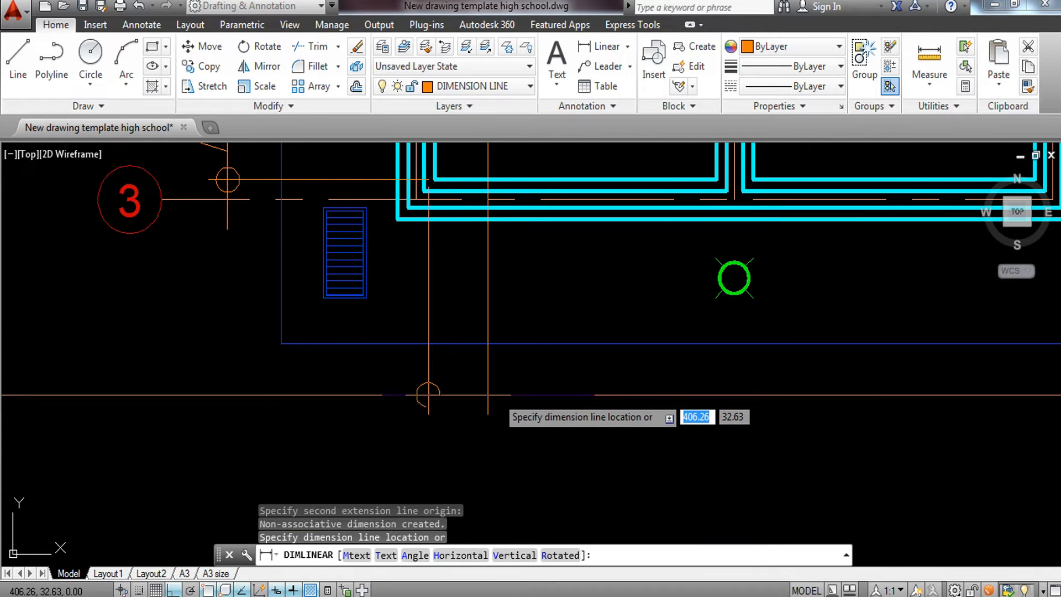
pyautogui.click(489, 389)
# Move the first origin of the horizontal dimension below the plan to the room's innermost bottom-left wall corner
pyautogui.moveTo(515, 234); pyautogui.dragTo(532, 369, button='middle')
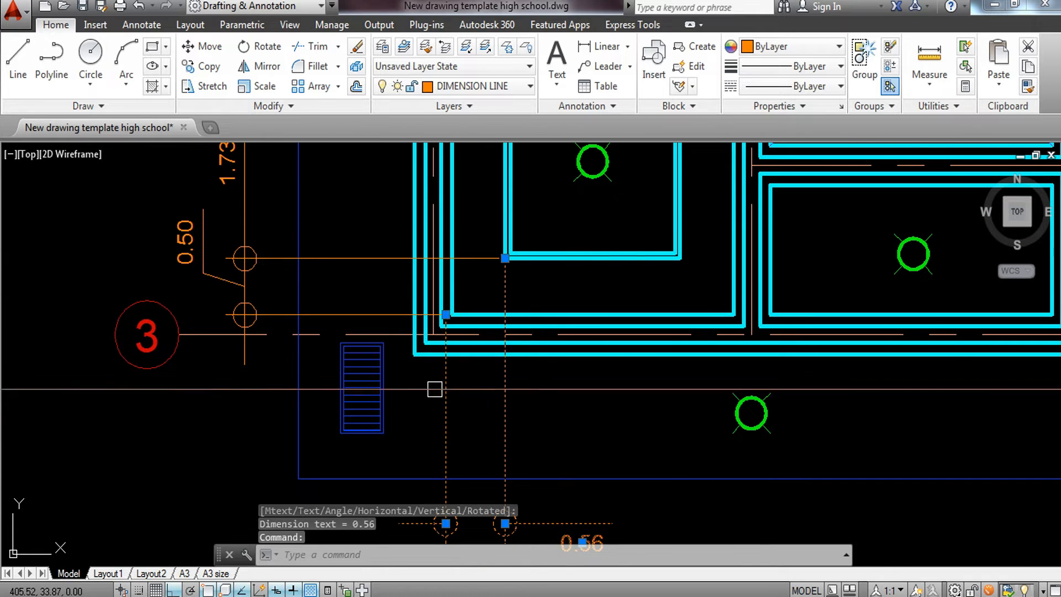
pyautogui.scroll(3, 451, 331)
pyautogui.click(432, 292)
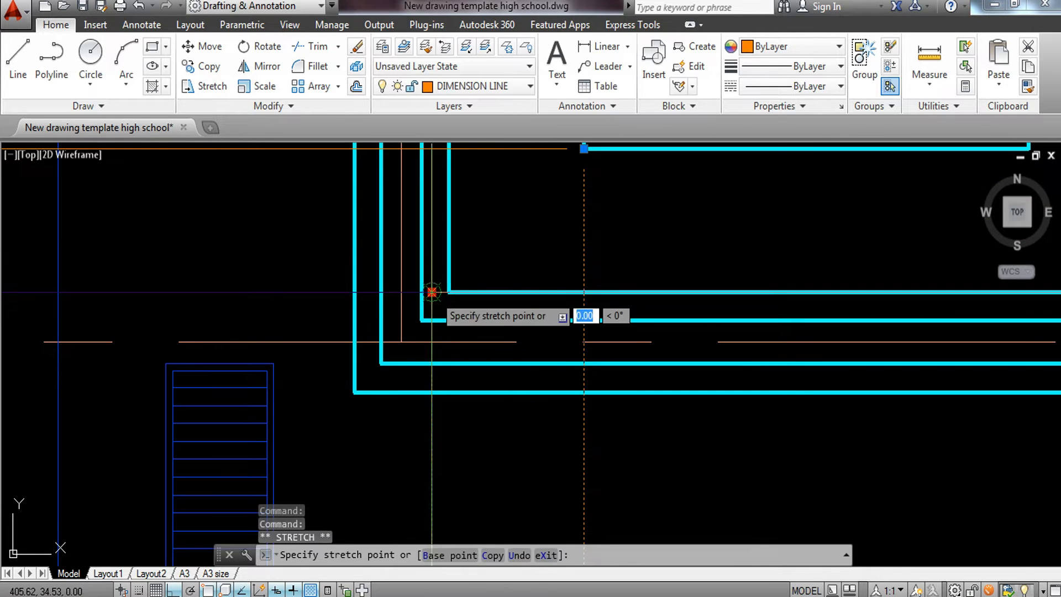
pyautogui.click(449, 292)
pyautogui.scroll(-3, 528, 278)
pyautogui.press('Escape')
# Move the second origin of the dimension below the plan to the bottom-left corner of the lower rectangle's inner outline
pyautogui.moveTo(587, 408)
pyautogui.mouseDown(button='middle')
pyautogui.moveTo(569, 398)
pyautogui.moveTo(550, 495)
pyautogui.mouseUp(button='middle')
pyautogui.scroll(2, 524, 340)
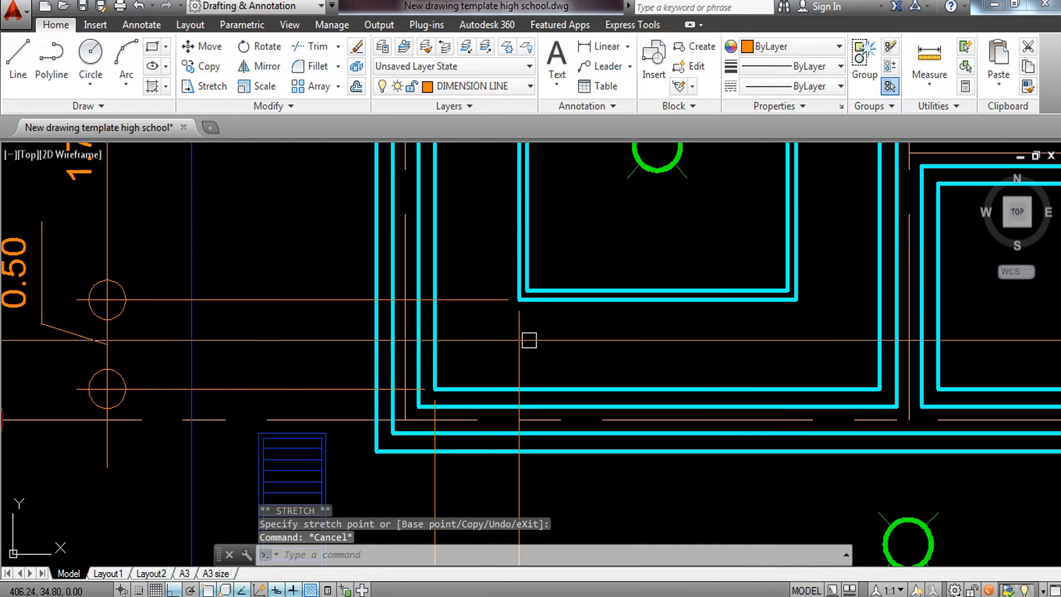
pyautogui.click(520, 303)
pyautogui.scroll(3, 519, 300)
pyautogui.click(506, 292)
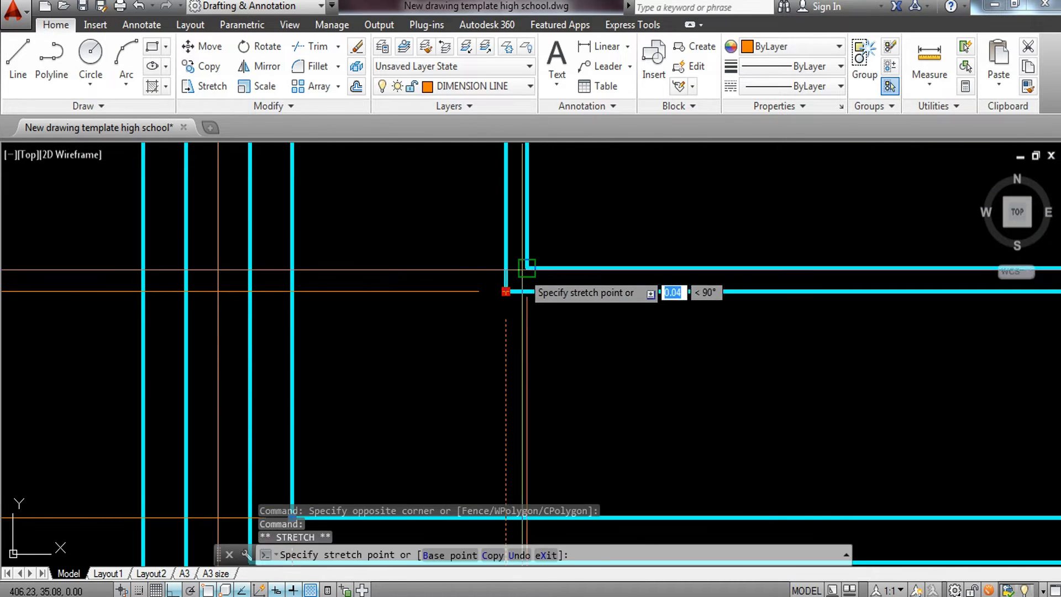
pyautogui.press('Escape')
# Erase the outer outline of the lower-left ceiling rectangle
pyautogui.scroll(-4, 592, 327)
pyautogui.moveTo(592, 326)
pyautogui.mouseDown(button='middle')
pyautogui.moveTo(579, 189)
pyautogui.moveTo(502, 405)
pyautogui.mouseUp(button='middle')
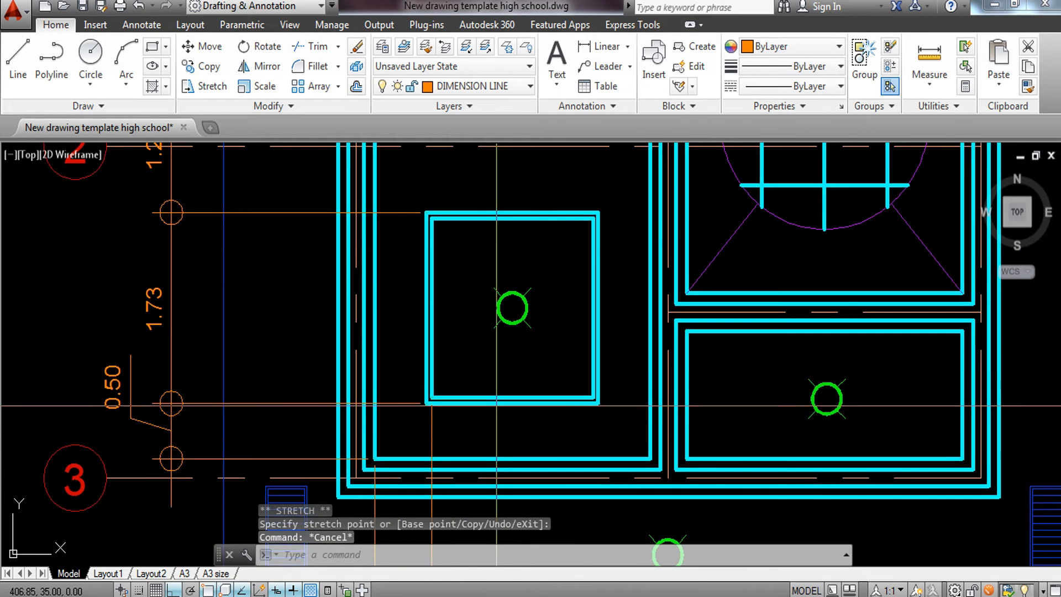
pyautogui.scroll(2, 499, 405)
pyautogui.click(491, 403)
pyautogui.scroll(-2, 498, 405)
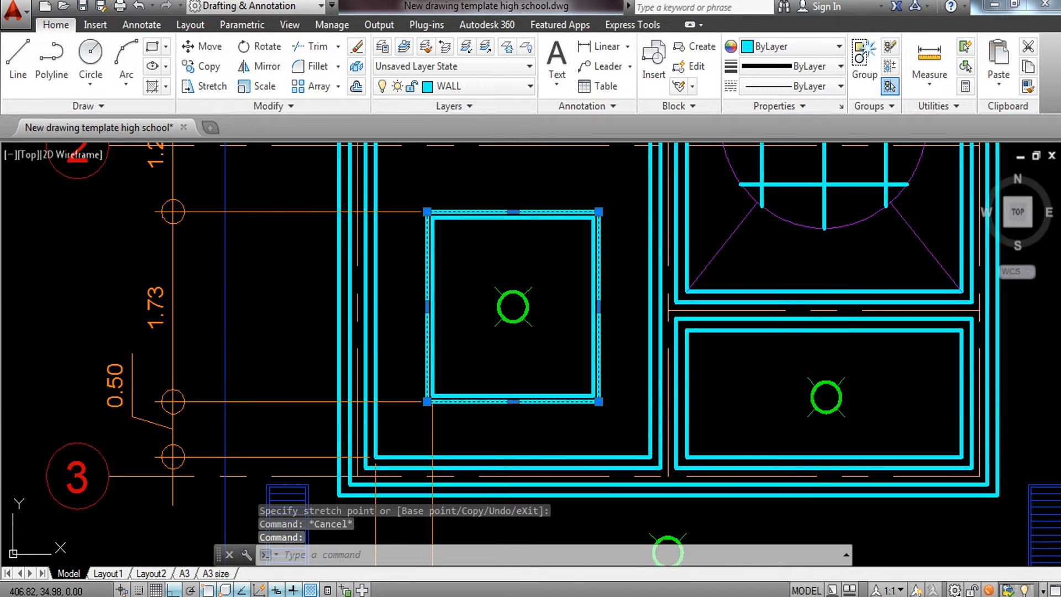
pyautogui.press('Return')
# Offset the remaining outline of the lower-left ceiling rectangle 0.05 inward
pyautogui.moveTo(494, 408)
pyautogui.mouseDown(button='middle')
pyautogui.moveTo(498, 474)
pyautogui.moveTo(549, 206)
pyautogui.moveTo(556, 306)
pyautogui.moveTo(539, 370)
pyautogui.mouseUp(button='middle')
pyautogui.write('o')
pyautogui.press('Return')
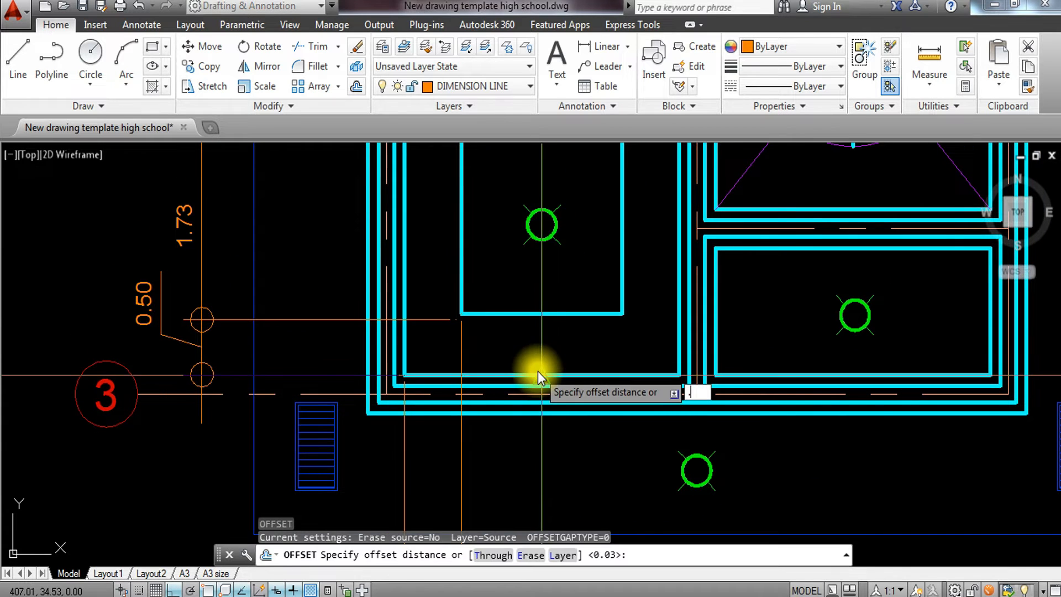
pyautogui.write('.05')
pyautogui.press('Return')
pyautogui.click(570, 313)
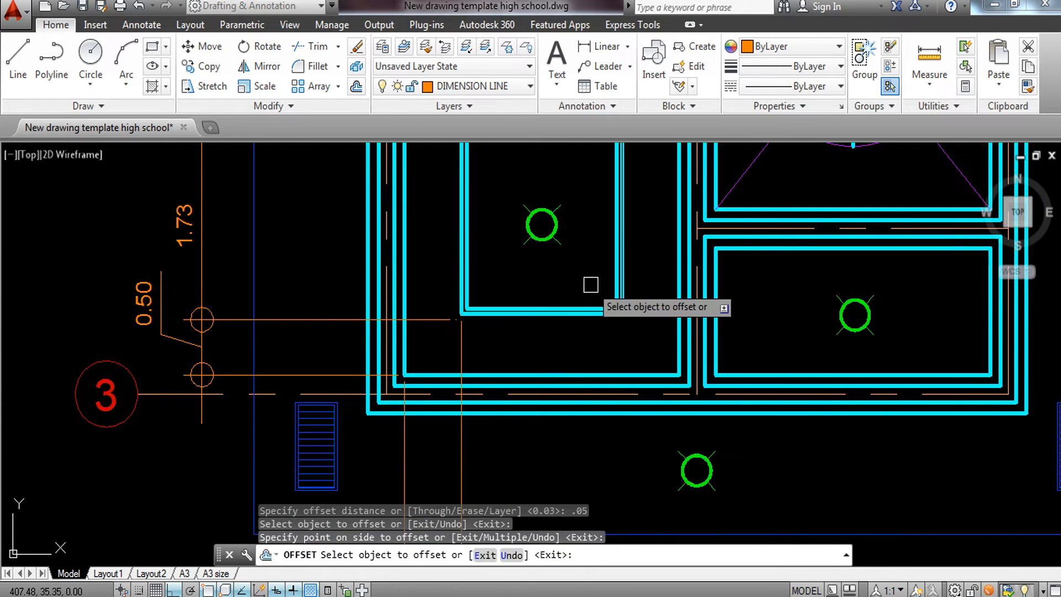
pyautogui.press('Escape')
# Erase the lower-left rectangle's source outline, keeping only the new inward offset copy
pyautogui.scroll(4, 568, 313)
pyautogui.click(565, 304)
pyautogui.write('E')
pyautogui.press('Return')
# Move the rectangle-side origin of the horizontal dimension below the plan to the lower rectangle's new bottom-left corner
pyautogui.click(365, 386)
pyautogui.click(275, 405)
pyautogui.click(292, 303)
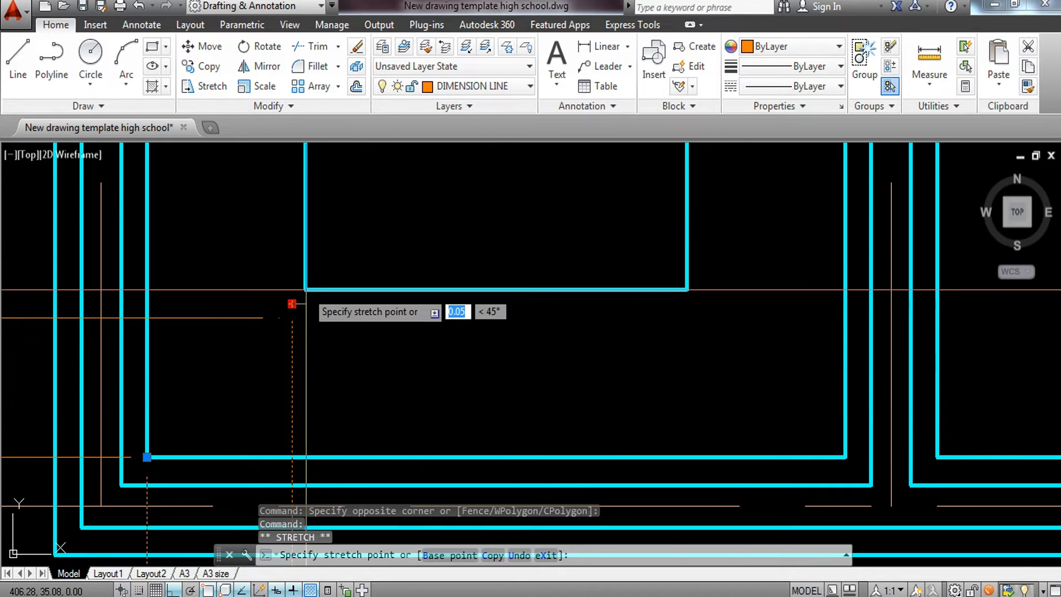
pyautogui.press('Escape')
# Move the shared origin of the two lowest vertical dimensions to the lower rectangle's new bottom-left corner
pyautogui.scroll(-3, 420, 332)
pyautogui.moveTo(420, 331); pyautogui.dragTo(432, 338, button='middle')
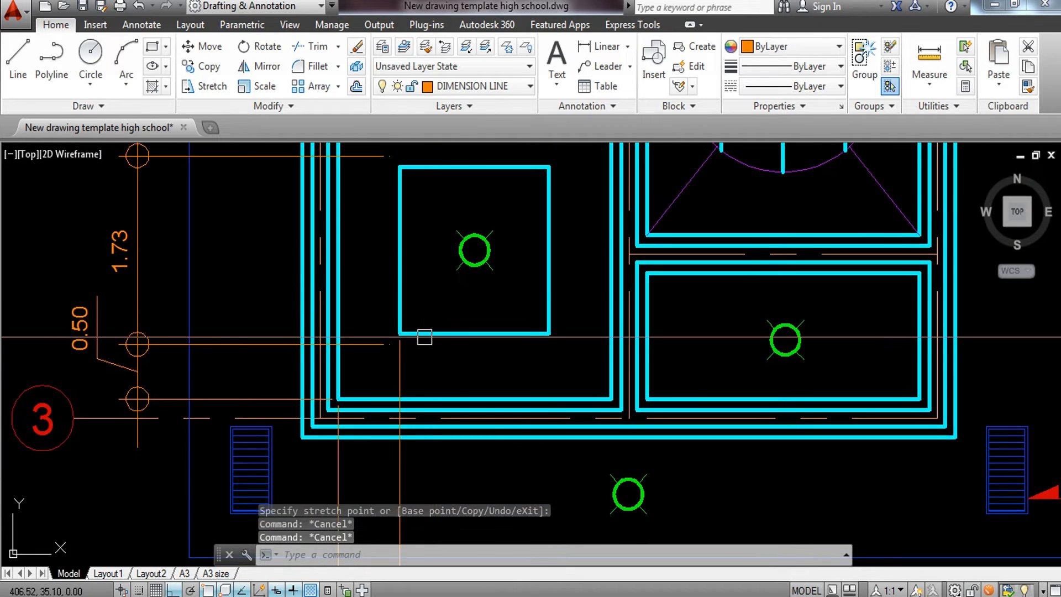
pyautogui.press('Escape')
pyautogui.scroll(2, 332, 370)
pyautogui.click(383, 317)
pyautogui.click(375, 352)
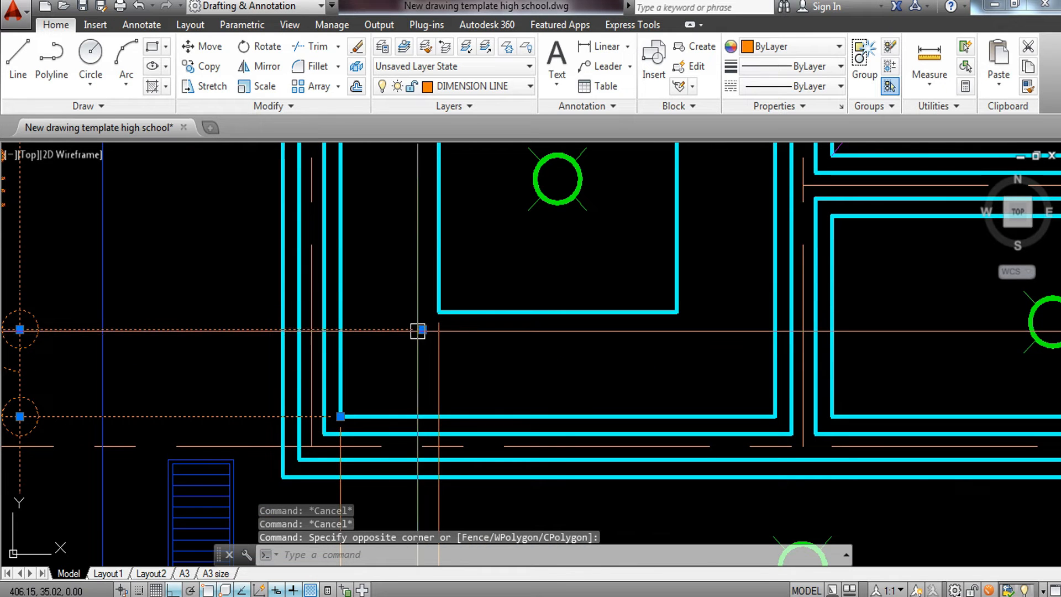
pyautogui.click(420, 330)
pyautogui.press('Escape')
pyautogui.scroll(-3, 437, 312)
pyautogui.moveTo(483, 312)
pyautogui.mouseDown(button='middle')
pyautogui.moveTo(536, 325)
pyautogui.moveTo(456, 322)
pyautogui.mouseUp(button='middle')
pyautogui.press('Escape')
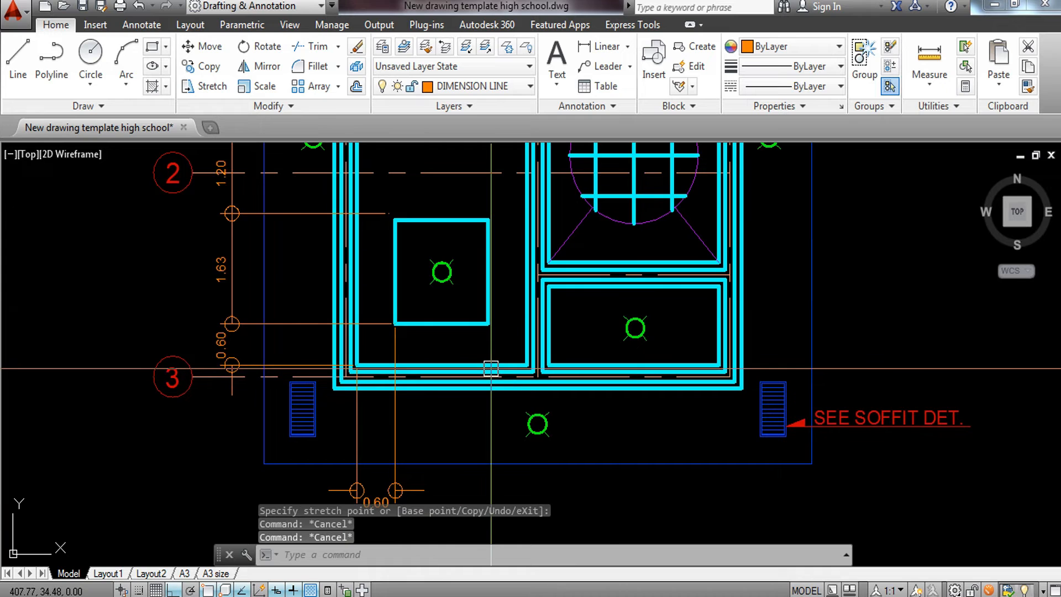
# Offset the new outline of the lower-left ceiling rectangle 0.05 inward to form its double outline
pyautogui.write('o')
pyautogui.press('Return')
pyautogui.write('.05')
pyautogui.press('Return')
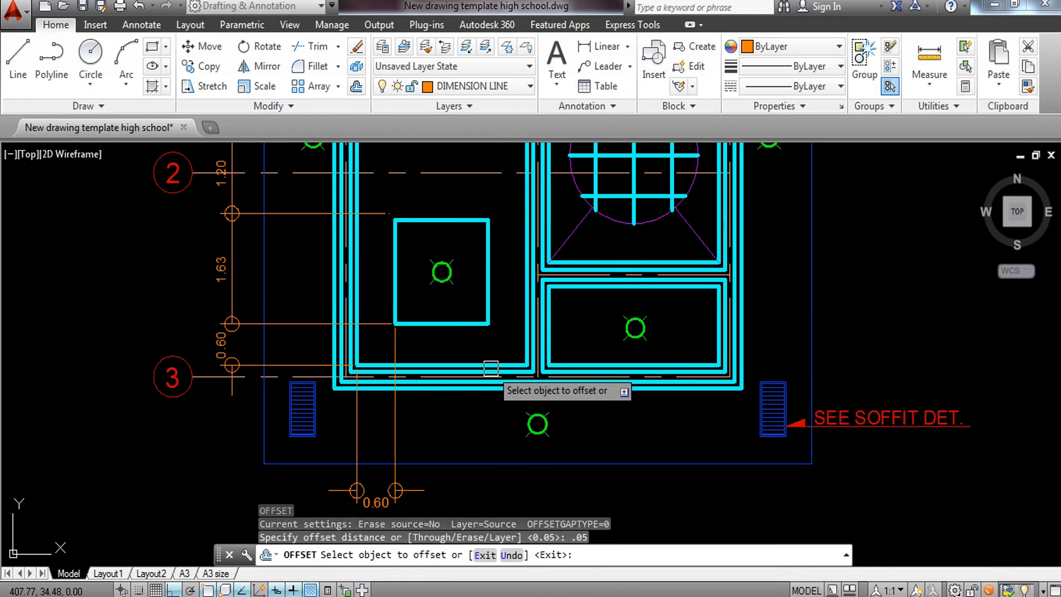
pyautogui.scroll(4, 468, 320)
pyautogui.click(471, 322)
pyautogui.click(470, 299)
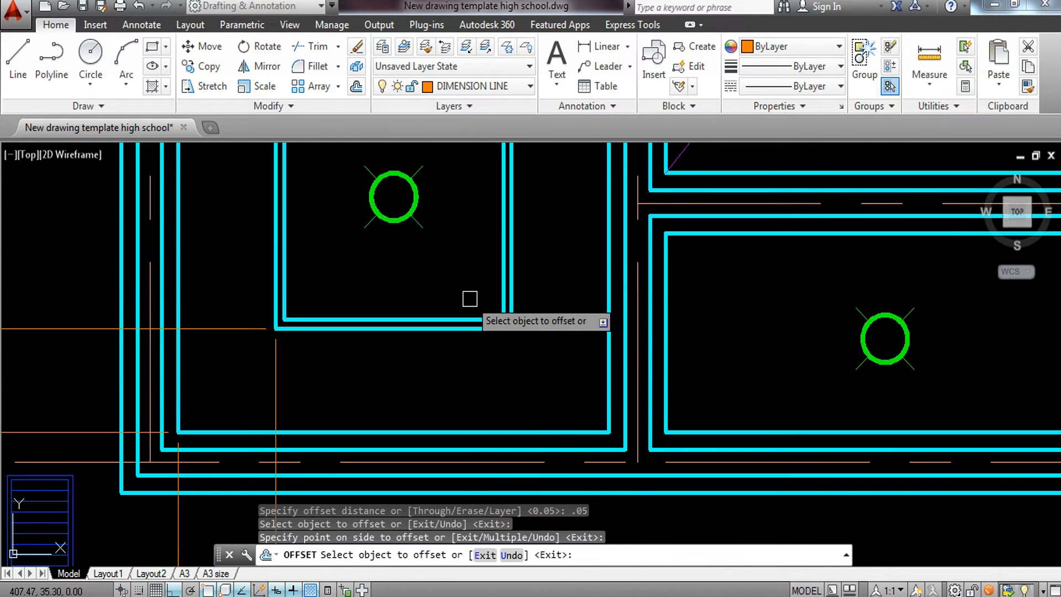
pyautogui.press('Escape')
pyautogui.scroll(-2, 472, 277)
pyautogui.moveTo(453, 425); pyautogui.dragTo(431, 374, button='middle')
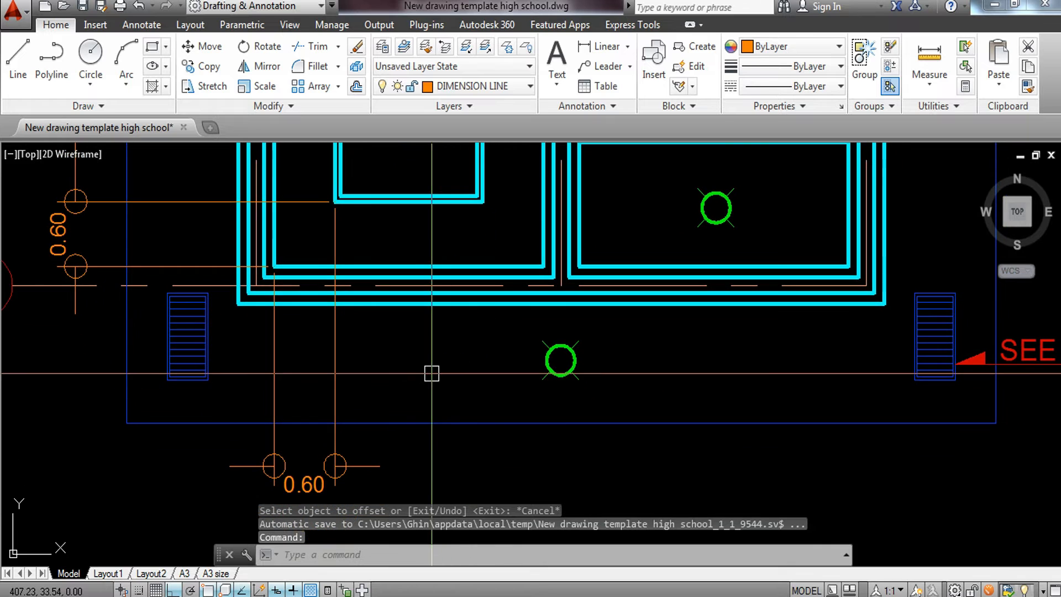
pyautogui.click(365, 379)
pyautogui.click(299, 407)
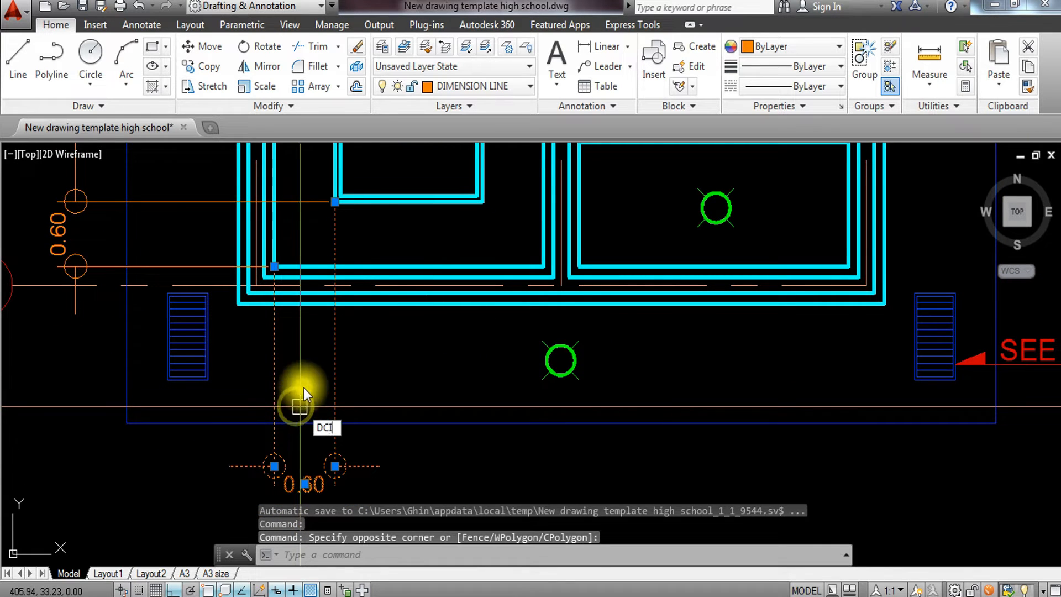
pyautogui.press('Return')
pyautogui.press('Escape')
# Dimension the lower-left ceiling rectangle's outer width, aligned with the existing horizontal dimension below the plan
pyautogui.write('DIMLI')
pyautogui.press('Return')
pyautogui.click(335, 203)
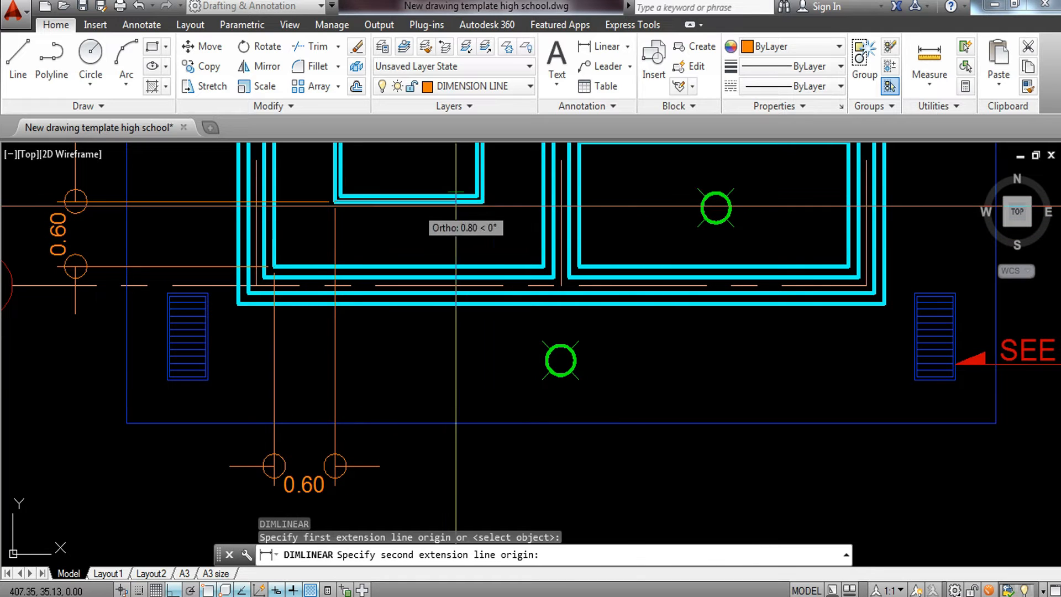
pyautogui.click(482, 201)
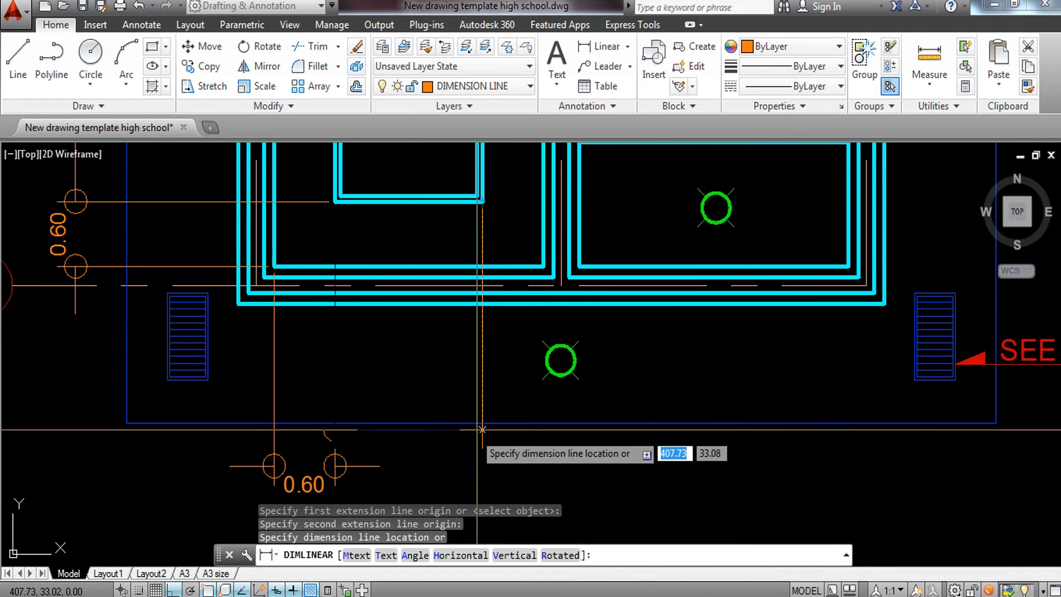
pyautogui.click(335, 466)
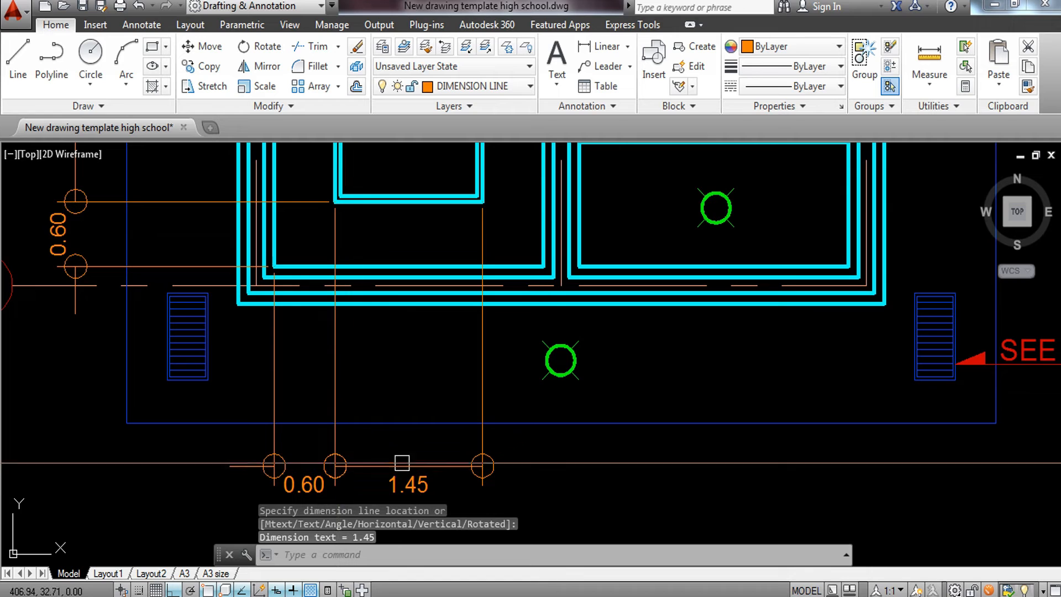
# Continue the dimension chain below the plan from the lower rectangle to the room's innermost bottom-right wall corner
pyautogui.write('DCO')
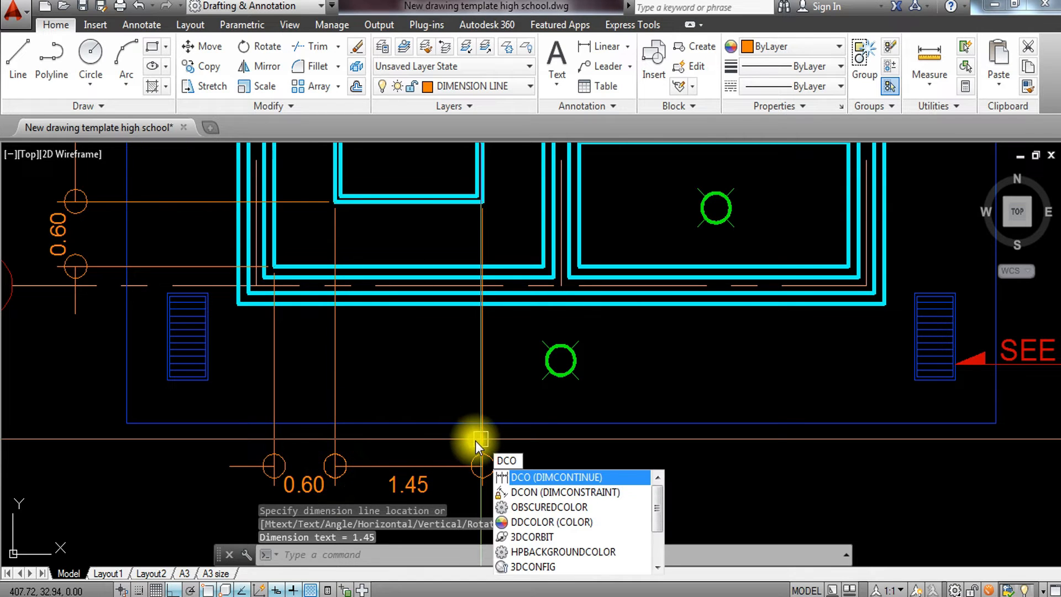
pyautogui.press('Return')
pyautogui.click(543, 266)
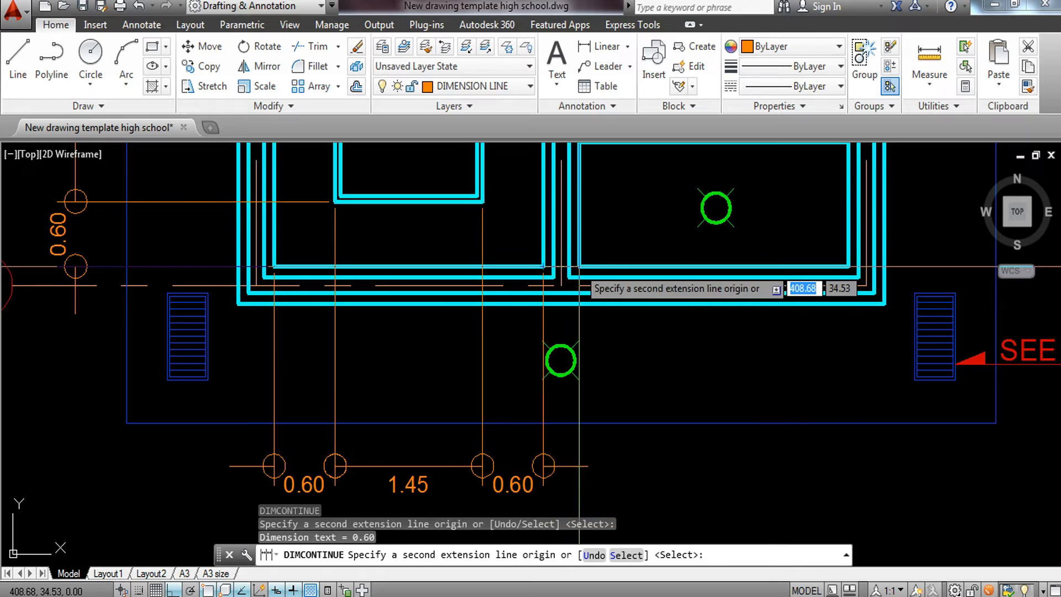
pyautogui.press('Escape')
pyautogui.scroll(-4, 565, 383)
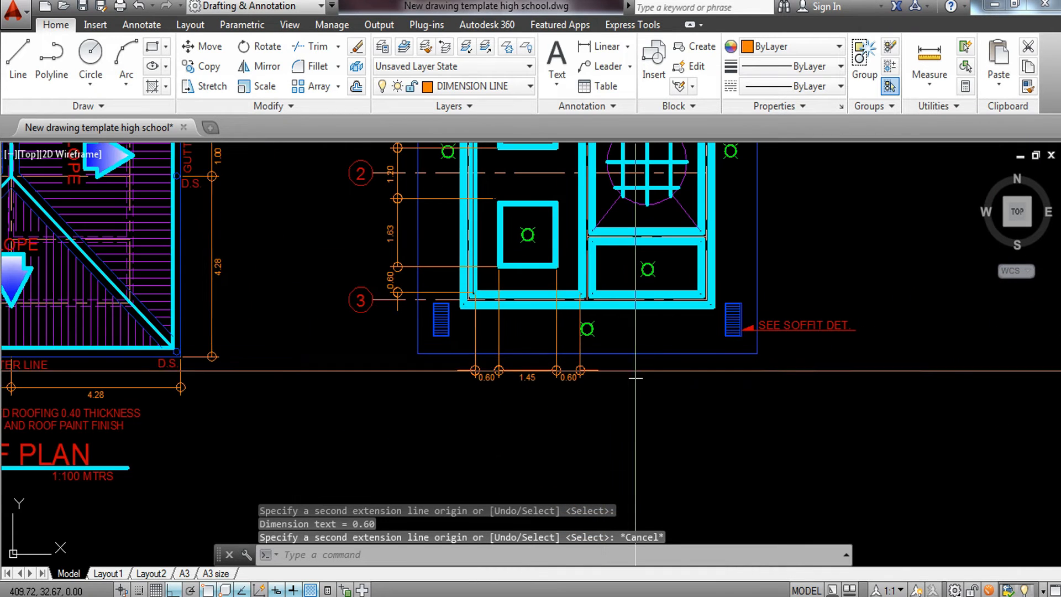
pyautogui.write('ma')
pyautogui.press('Return')
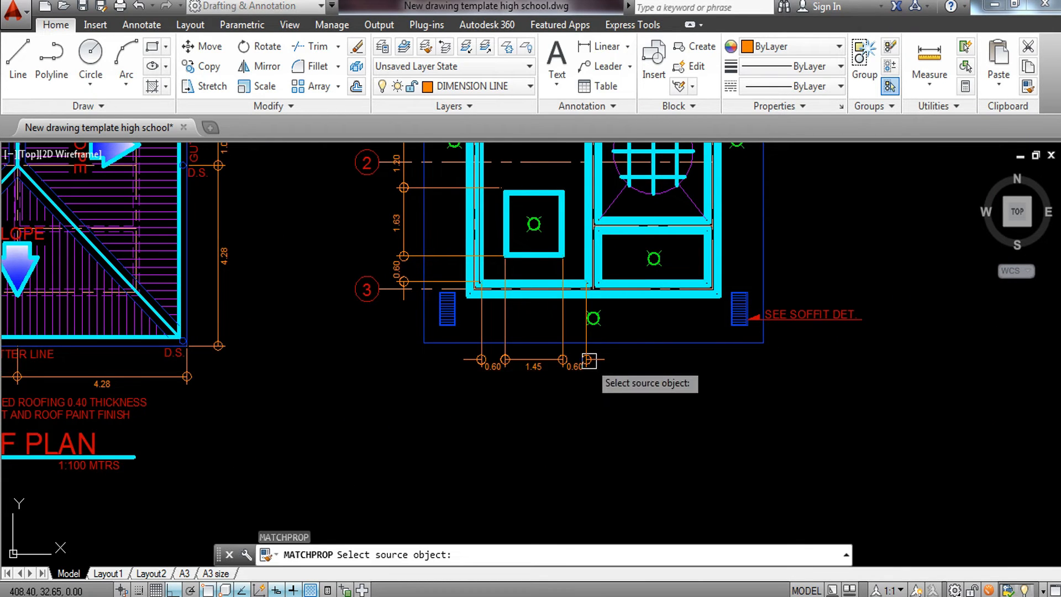
pyautogui.click(562, 370)
pyautogui.press('Escape')
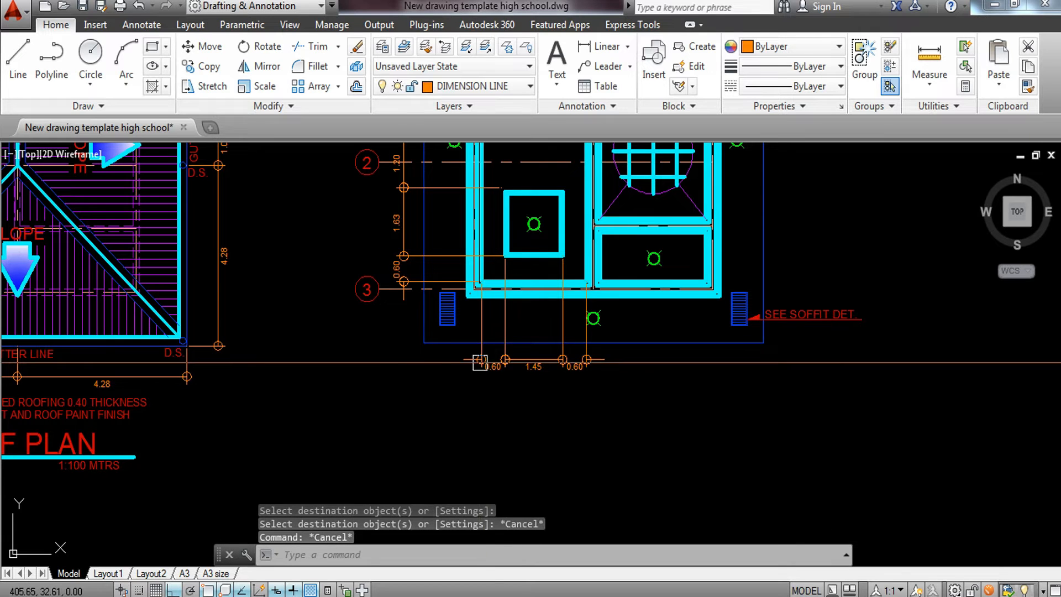
pyautogui.press('Return')
pyautogui.click(491, 360)
pyautogui.press('Escape')
# Dimension the lower-right room's width between its wall corners, in line with the dimension chain below the plan
pyautogui.moveTo(683, 364); pyautogui.dragTo(641, 386, button='middle')
pyautogui.write('dli')
pyautogui.press('Return')
pyautogui.scroll(5, 608, 365)
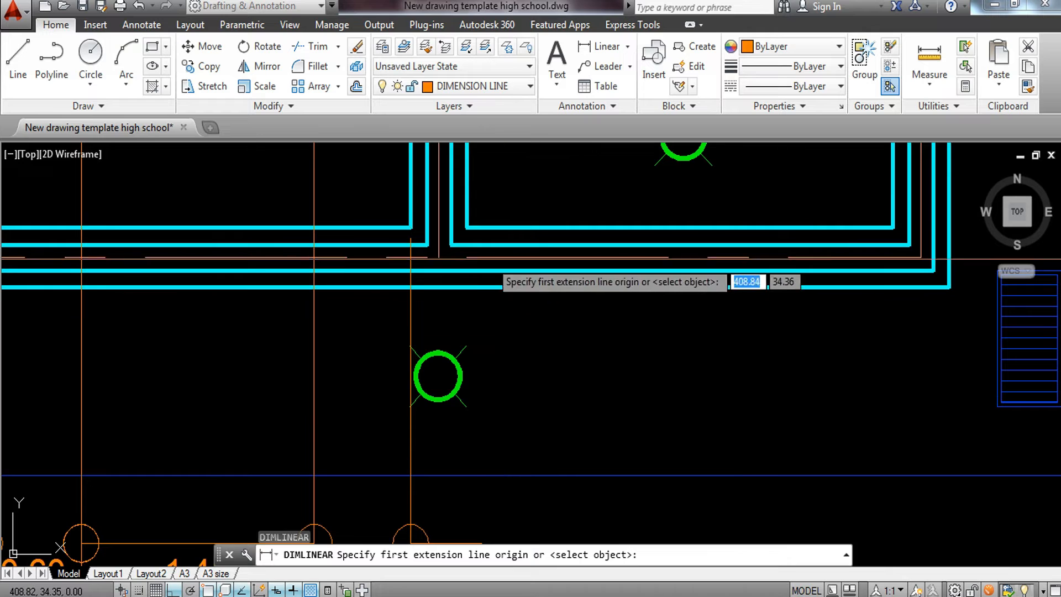
pyautogui.click(450, 244)
pyautogui.click(910, 245)
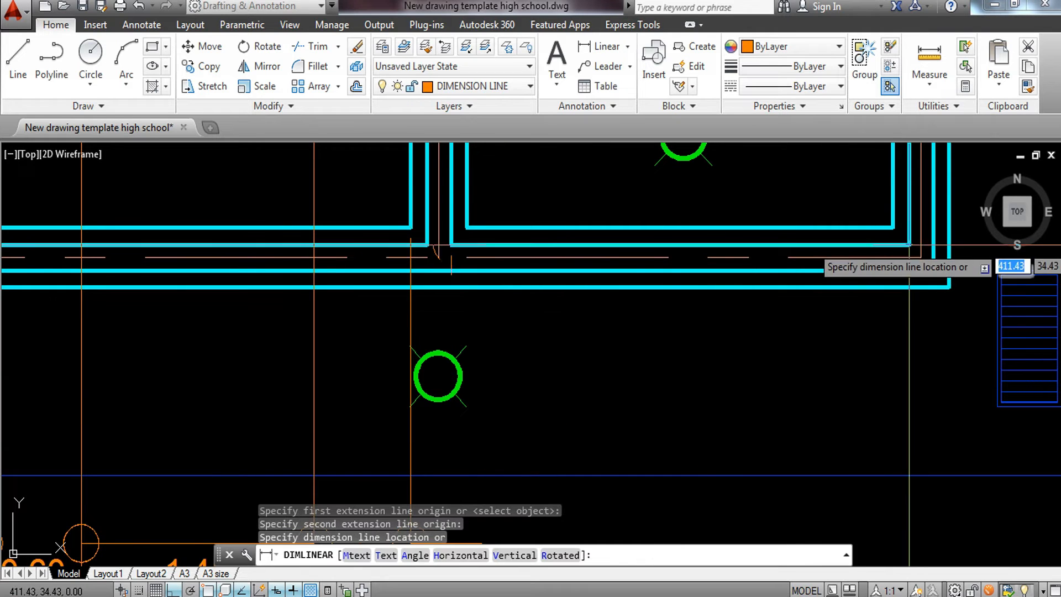
pyautogui.moveTo(740, 440); pyautogui.dragTo(830, 274, button='middle')
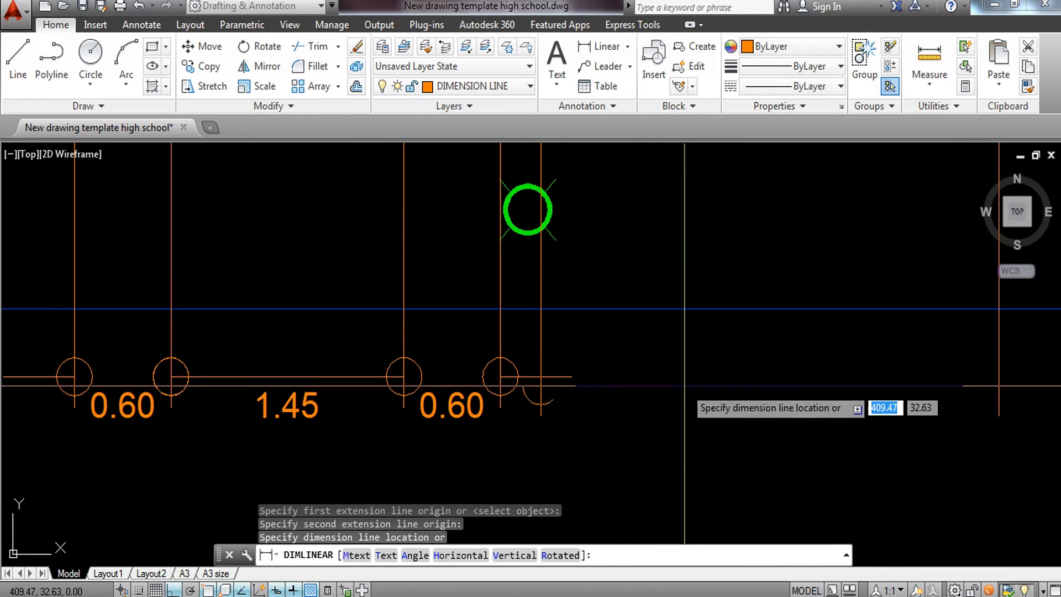
pyautogui.click(536, 377)
pyautogui.scroll(-5, 652, 407)
# Add a vertical linear dimension for the lower-right room from its bottom-right wall corner to the inner outline's top-right corner, outside the roof outline
pyautogui.scroll(6, 611, 355)
pyautogui.write('DIMLI')
pyautogui.press('Return')
pyautogui.scroll(4, 579, 415)
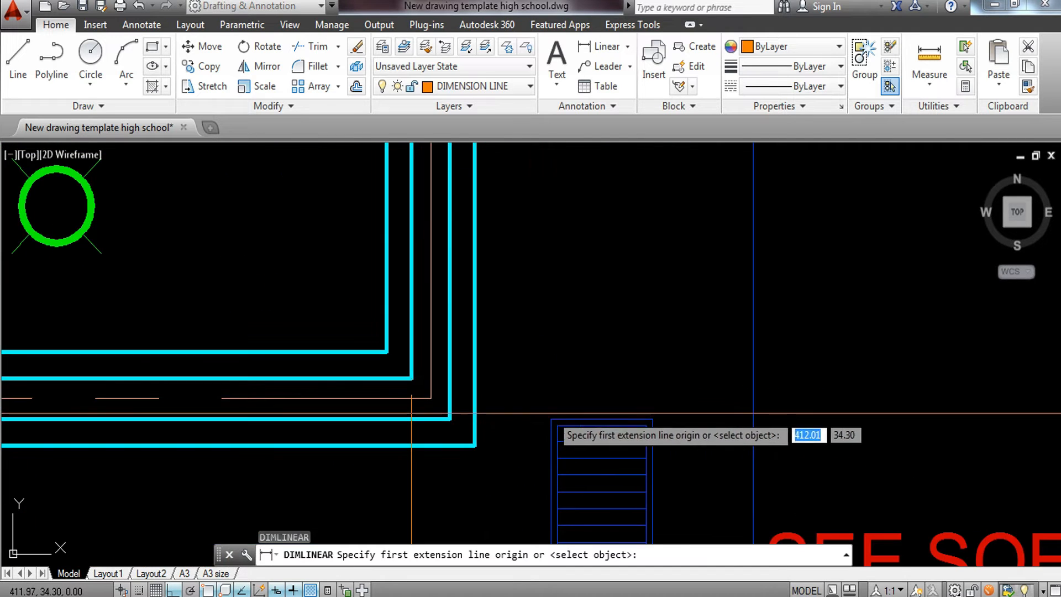
pyautogui.click(412, 378)
pyautogui.scroll(-3, 390, 298)
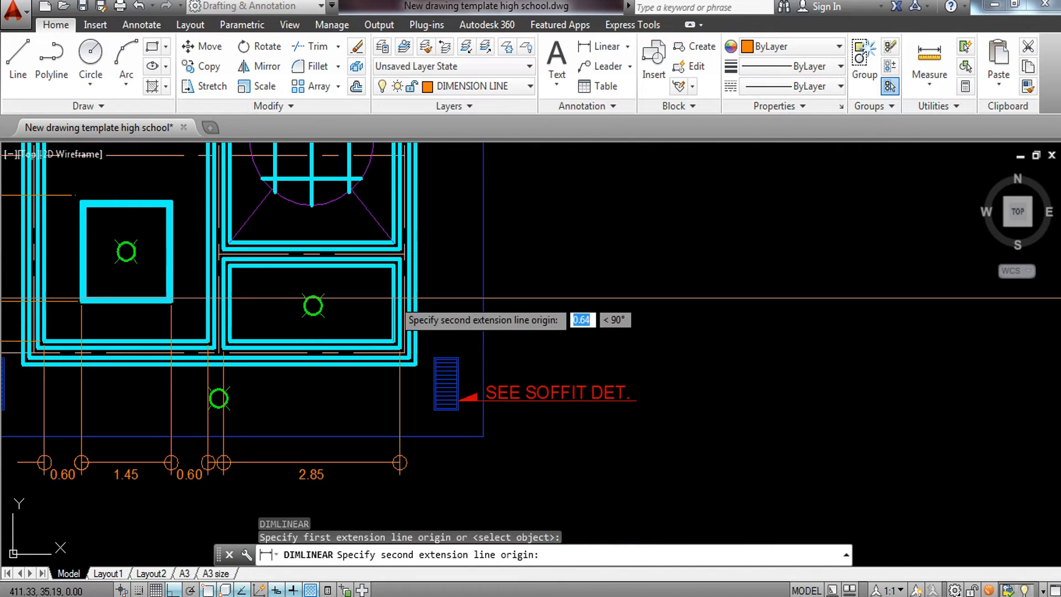
pyautogui.scroll(3, 390, 266)
pyautogui.click(392, 222)
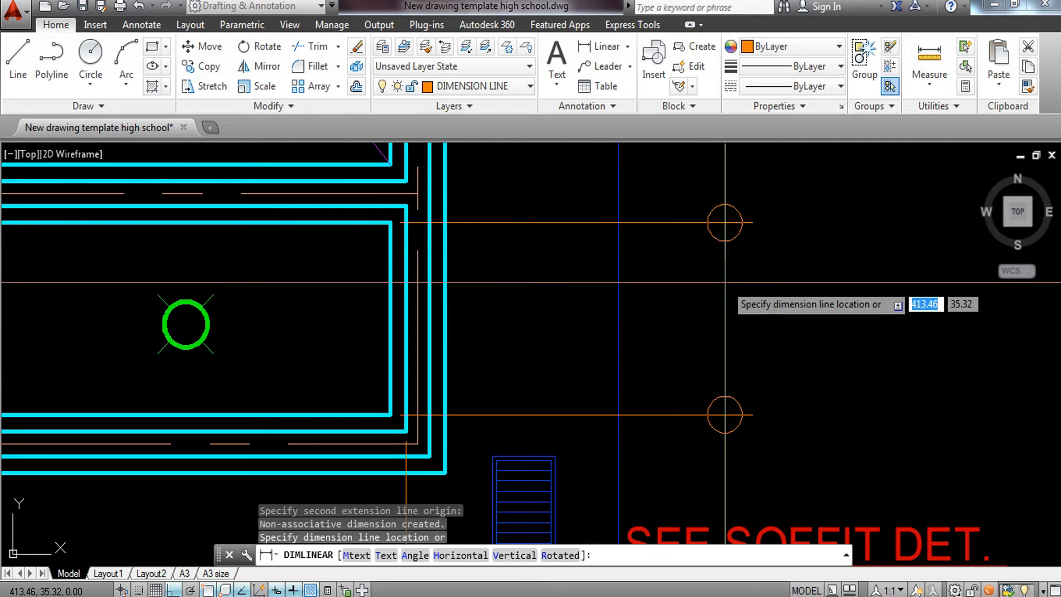
pyautogui.scroll(-4, 710, 338)
pyautogui.scroll(1, 695, 386)
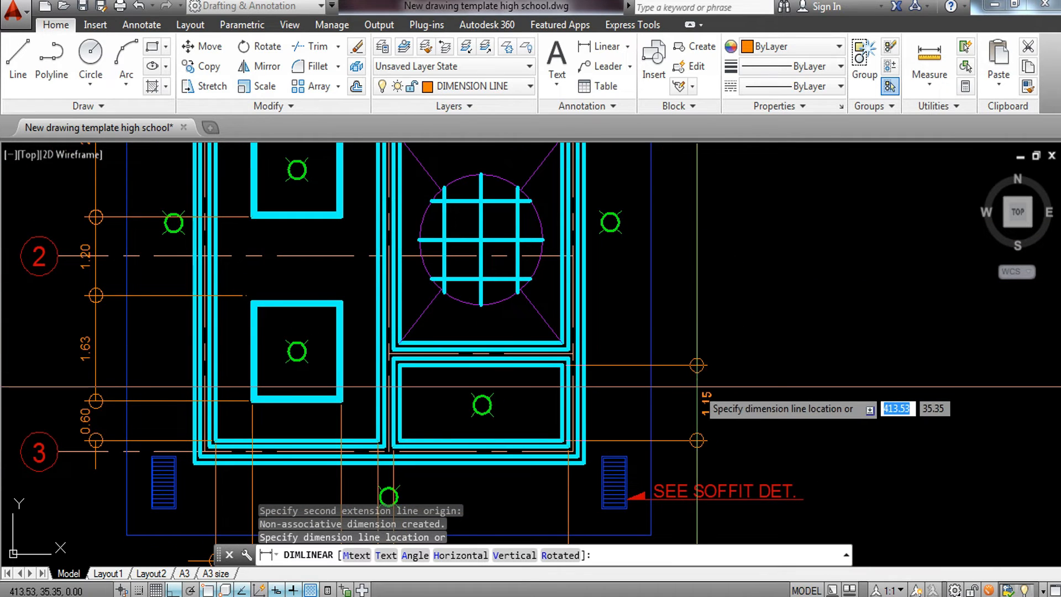
pyautogui.click(697, 386)
pyautogui.write('dli')
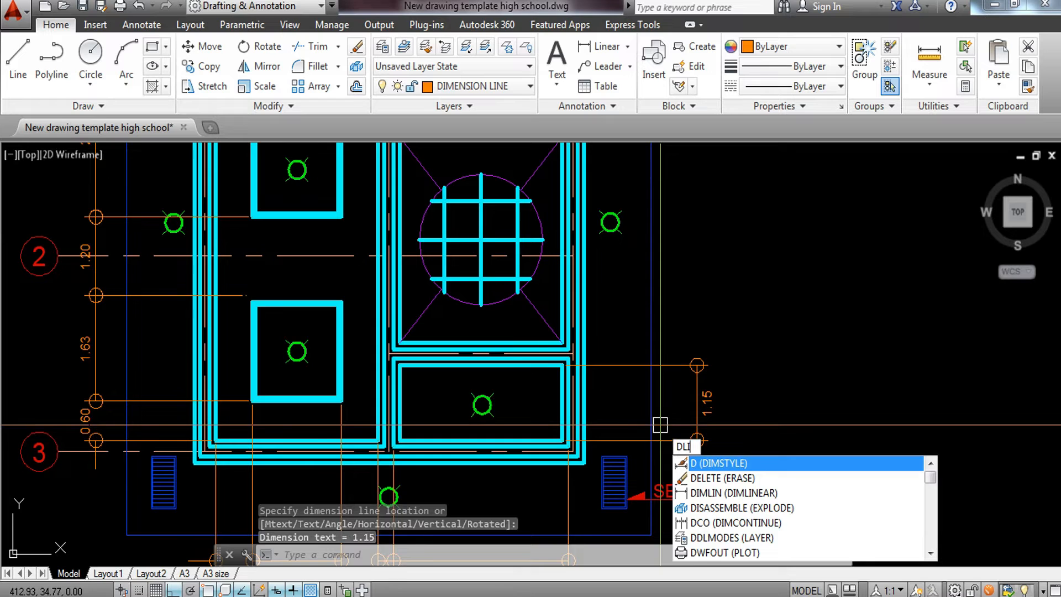
pyautogui.press('Return')
pyautogui.press('Escape')
pyautogui.press('Escape')
# Dimension the height of the inner outline around the circular grid ceiling, aligned with the vertical dimension of the room below it
pyautogui.moveTo(695, 383); pyautogui.dragTo(704, 433, button='middle')
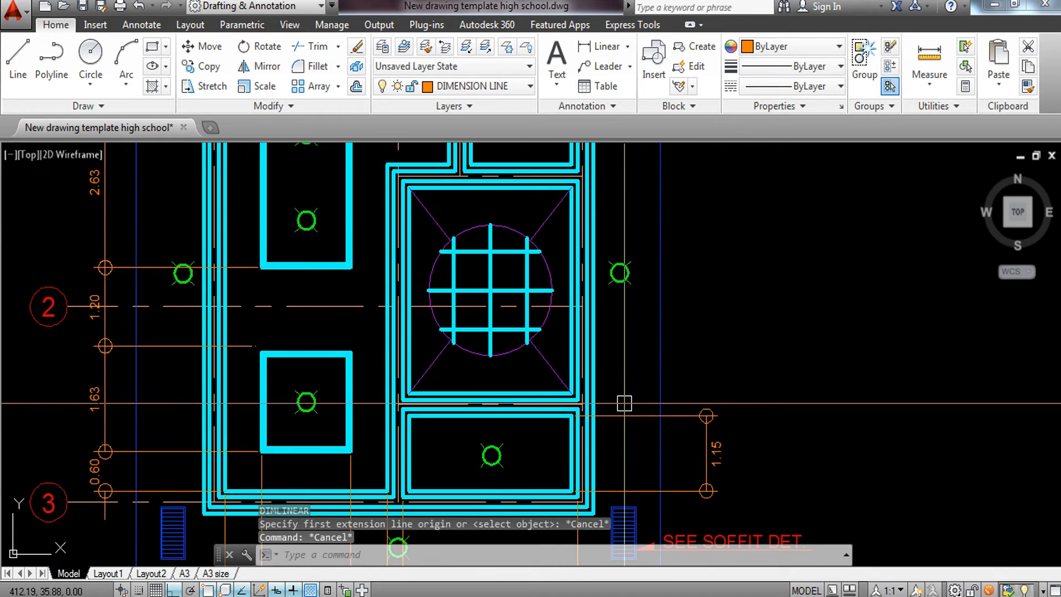
pyautogui.scroll(6, 603, 393)
pyautogui.press('Return')
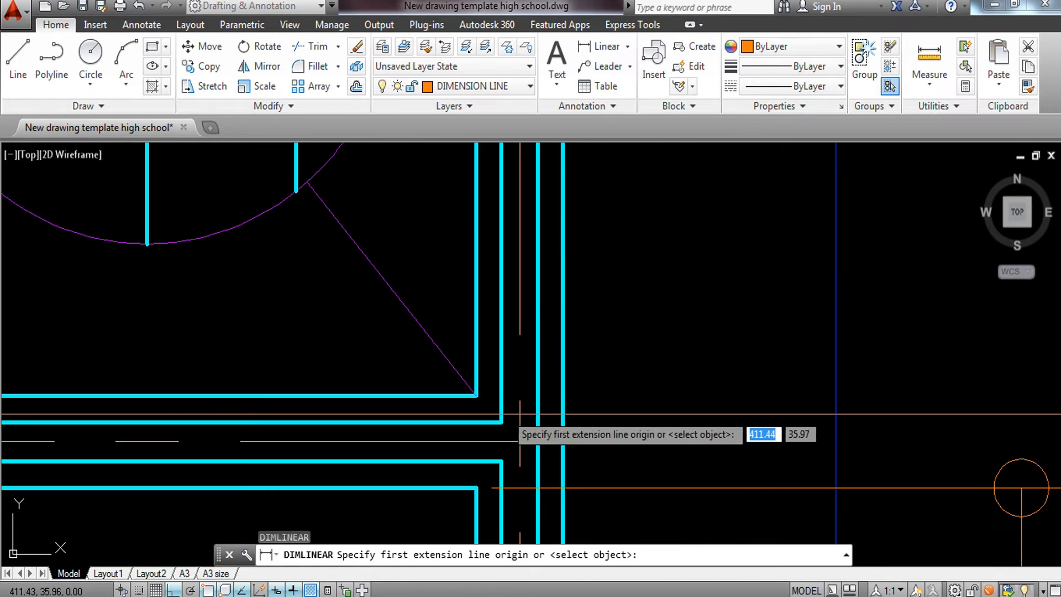
pyautogui.click(477, 395)
pyautogui.scroll(-6, 478, 388)
pyautogui.moveTo(479, 365); pyautogui.dragTo(479, 459, button='middle')
pyautogui.scroll(4, 474, 293)
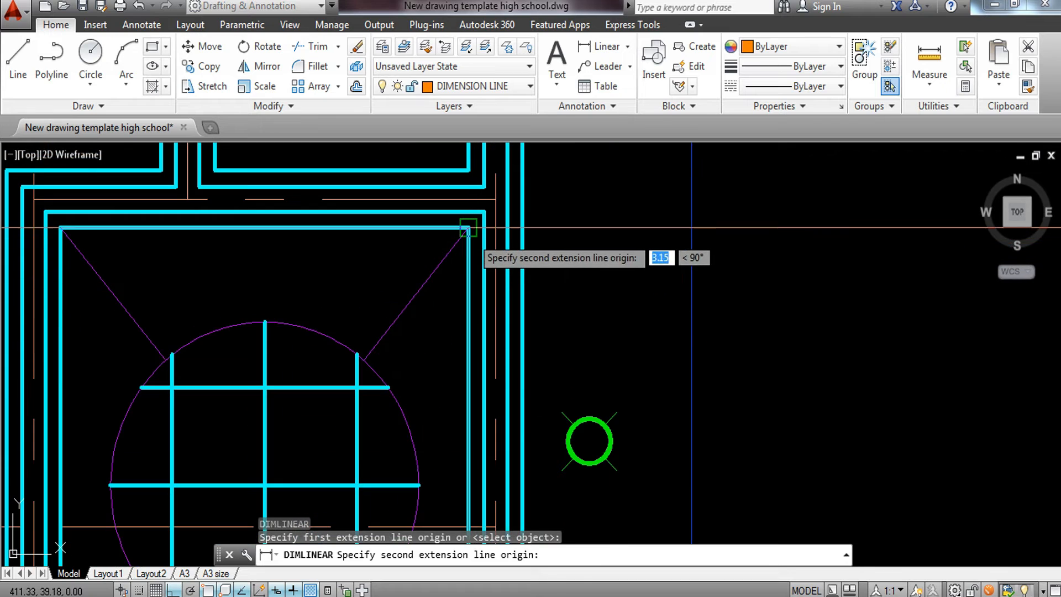
pyautogui.click(465, 232)
pyautogui.scroll(-6, 549, 305)
pyautogui.scroll(5, 547, 351)
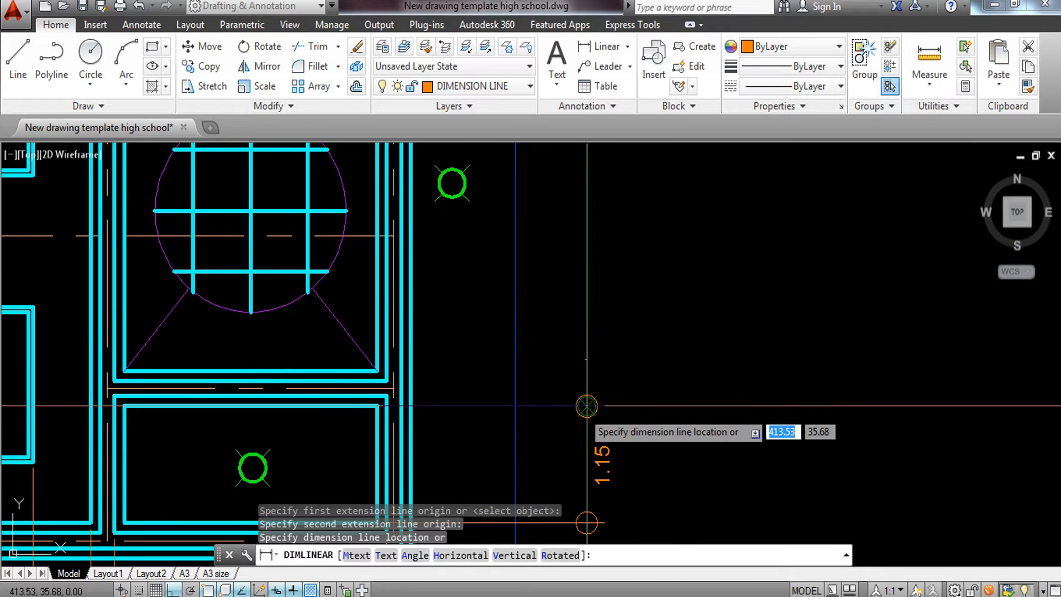
pyautogui.click(585, 411)
# Dimension the upper-right room's height between its outer cyan outline corners, aligned with the vertical dimensions right of the plan
pyautogui.moveTo(640, 244); pyautogui.dragTo(662, 593, button='middle')
pyautogui.press('Return')
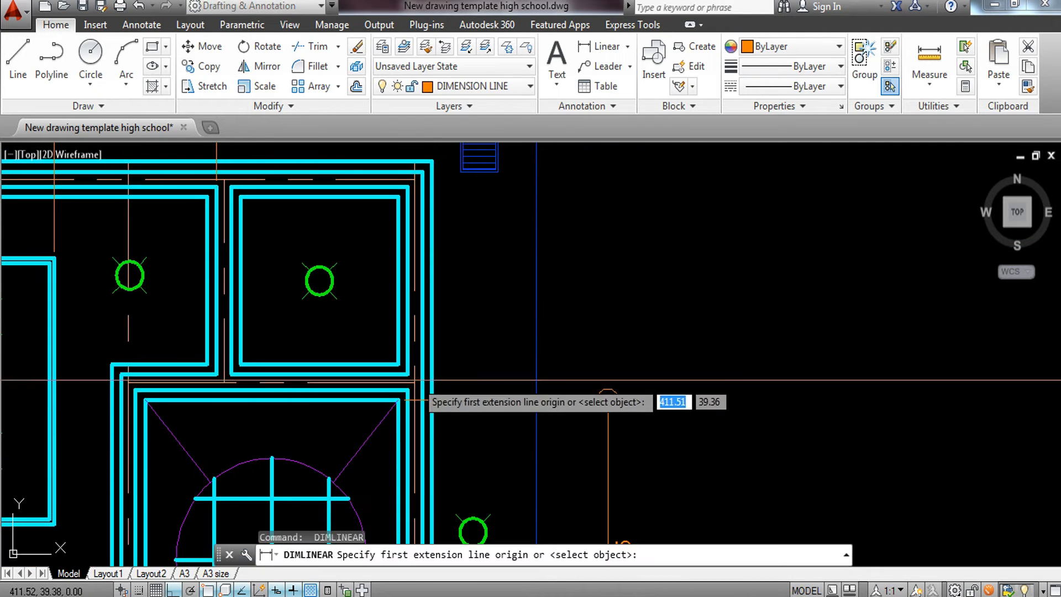
pyautogui.press('Escape')
pyautogui.write('DIMLI')
pyautogui.press('Return')
pyautogui.click(408, 375)
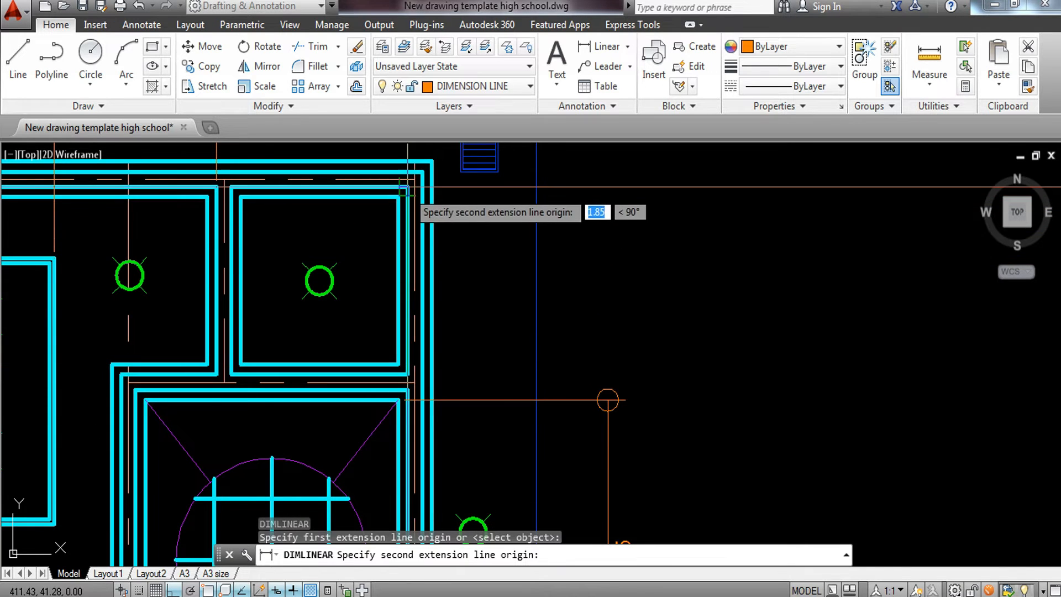
pyautogui.click(408, 187)
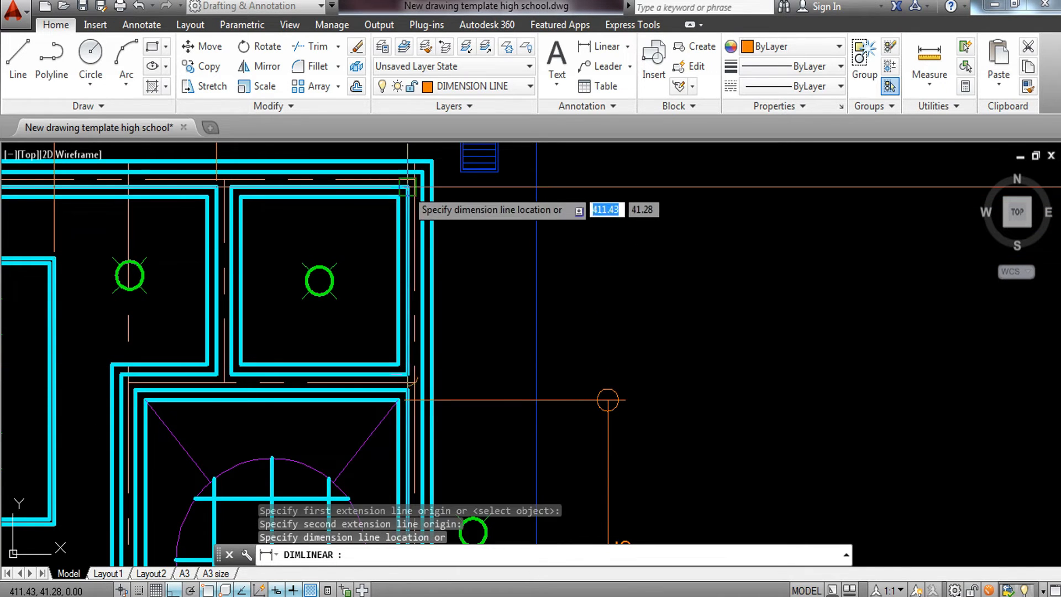
pyautogui.click(608, 400)
# Dimension the upper-right room's width between its top corners, in line with the dimension chain above the plan
pyautogui.moveTo(483, 305); pyautogui.dragTo(571, 479, button='middle')
pyautogui.write('DIMLI')
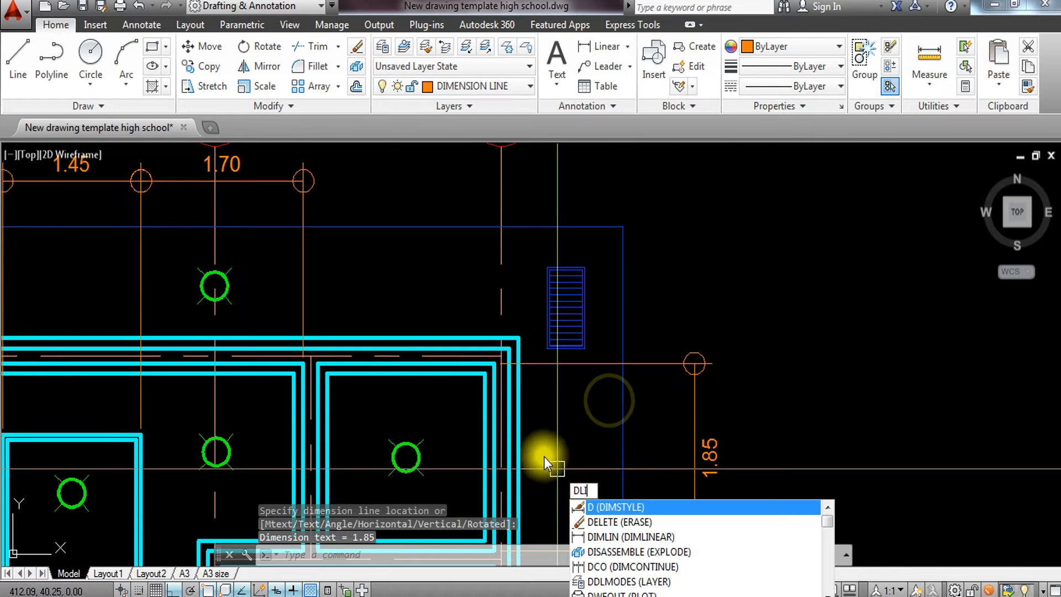
pyautogui.press('Return')
pyautogui.scroll(4, 367, 388)
pyautogui.click(247, 325)
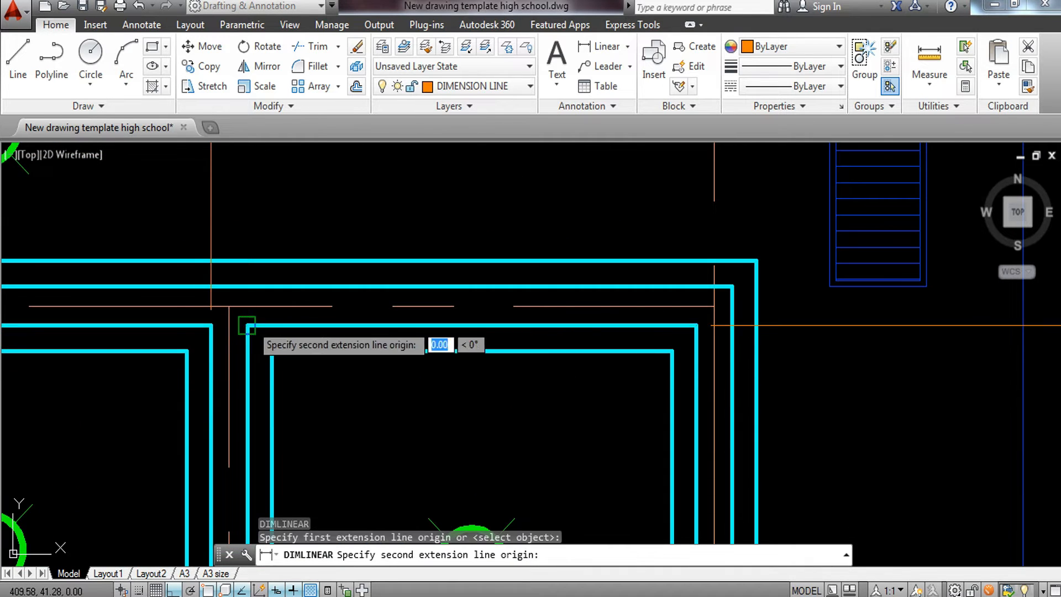
pyautogui.click(696, 327)
pyautogui.moveTo(566, 254); pyautogui.dragTo(639, 533, button='middle')
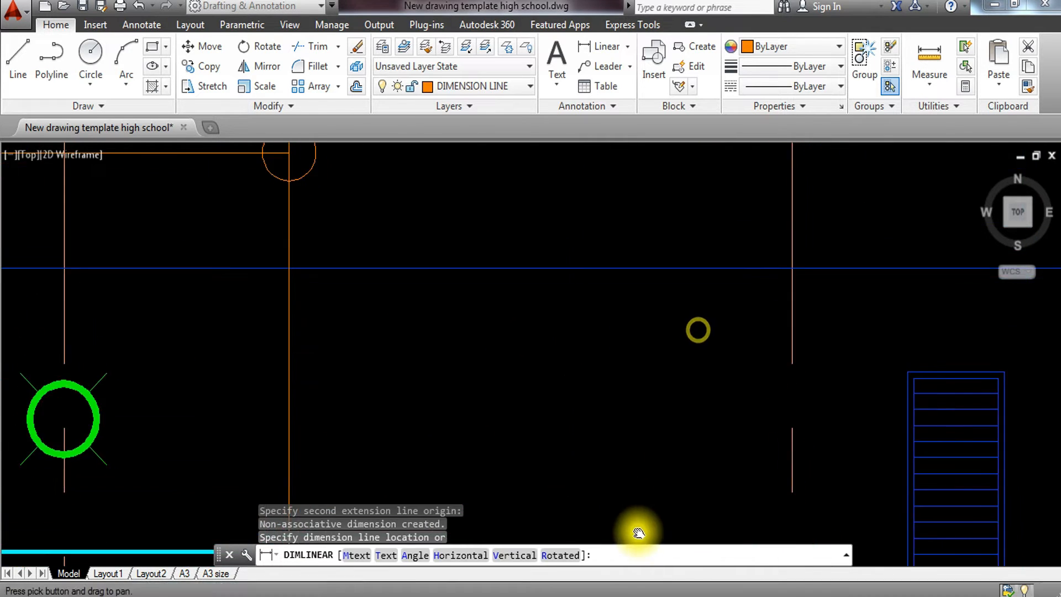
pyautogui.click(289, 153)
pyautogui.scroll(-2, 440, 326)
pyautogui.press('Escape')
pyautogui.moveTo(543, 419); pyautogui.dragTo(555, 422, button='middle')
pyautogui.scroll(-2, 559, 390)
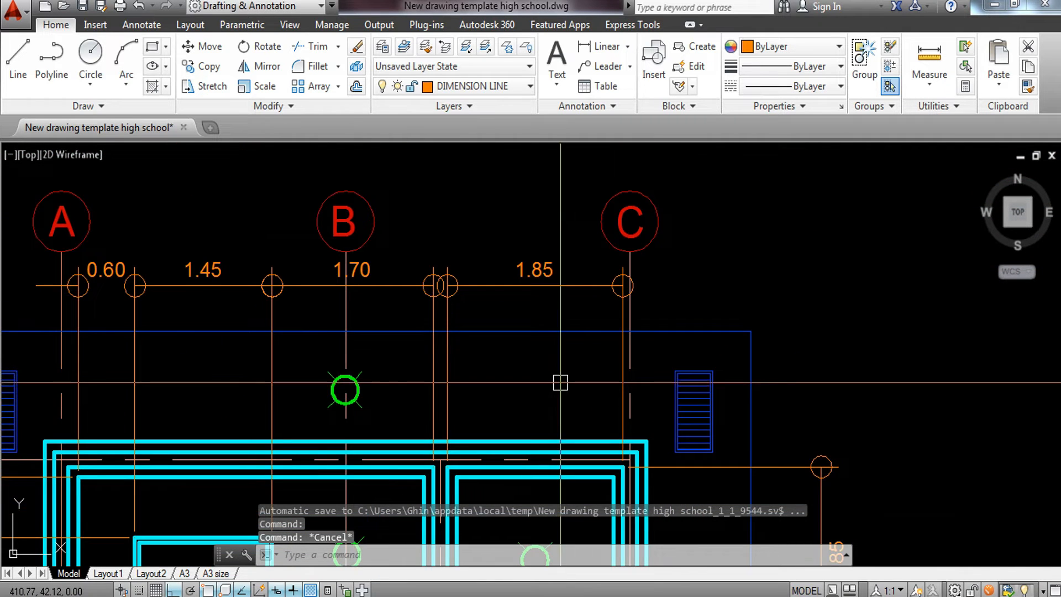
# Dimension the height of the upper-right soffit vent, aligned with the vertical dimensions right of the plan
pyautogui.moveTo(561, 382); pyautogui.dragTo(553, 263, button='middle')
pyautogui.moveTo(597, 371); pyautogui.dragTo(709, 355, button='middle')
pyautogui.scroll(-2, 673, 351)
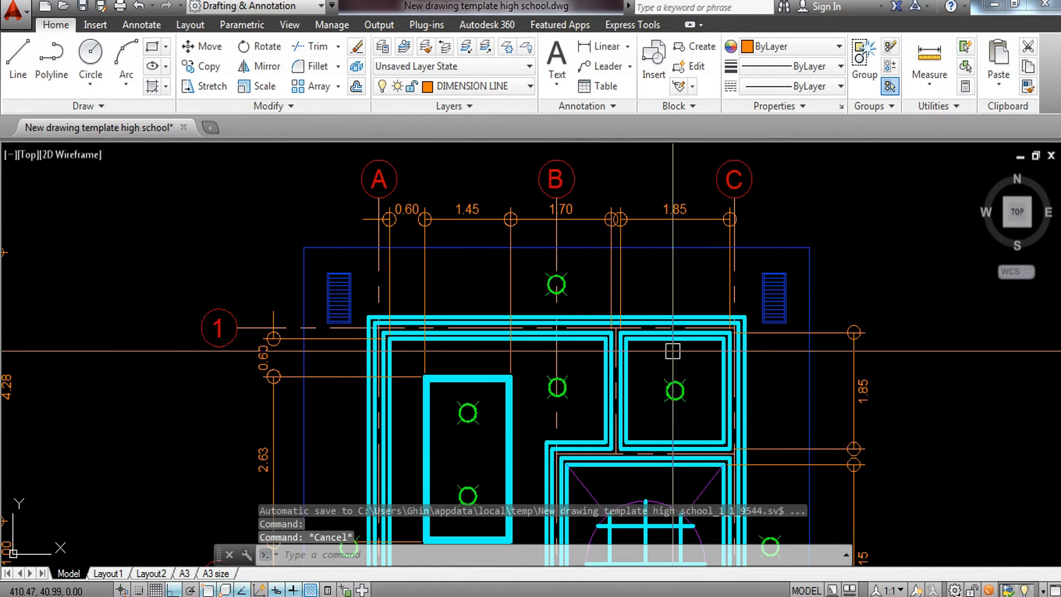
pyautogui.scroll(2, 838, 277)
pyautogui.moveTo(838, 279); pyautogui.dragTo(779, 335, button='middle')
pyautogui.write('DLI')
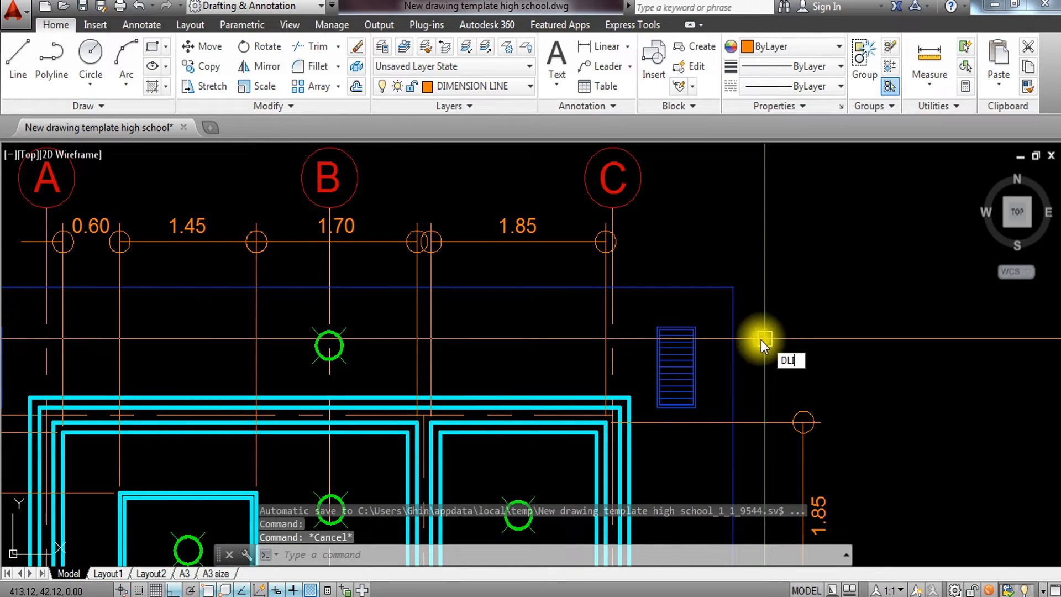
pyautogui.press('Return')
pyautogui.scroll(2, 736, 330)
pyautogui.click(672, 321)
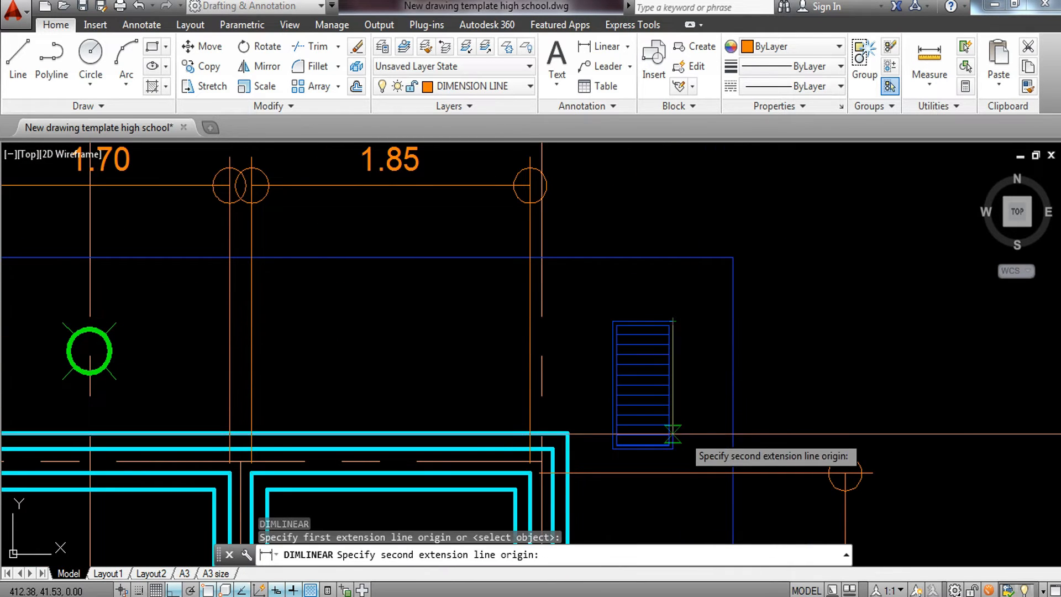
pyautogui.click(671, 447)
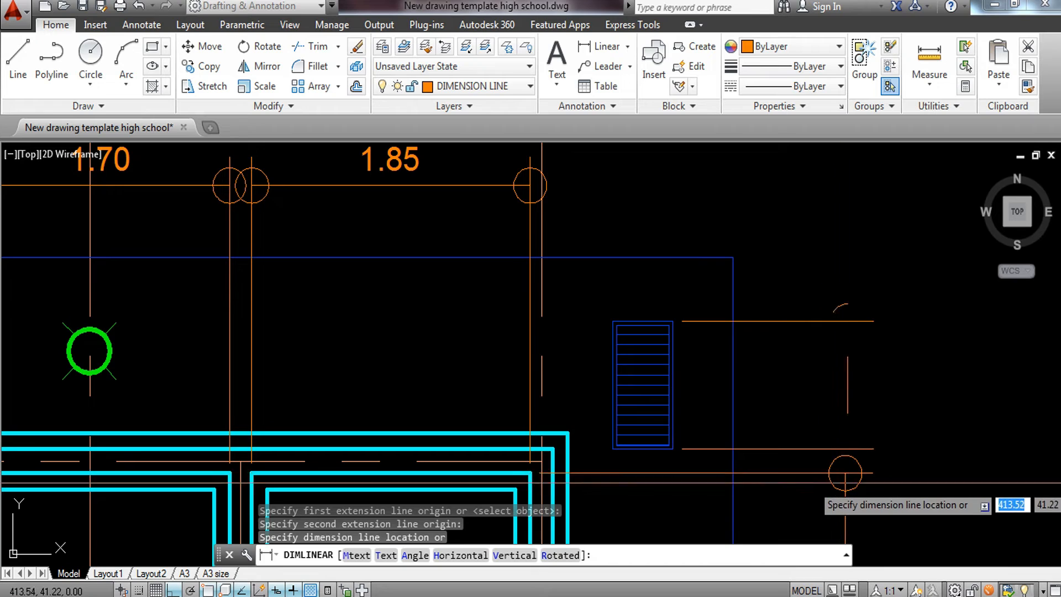
pyautogui.click(847, 472)
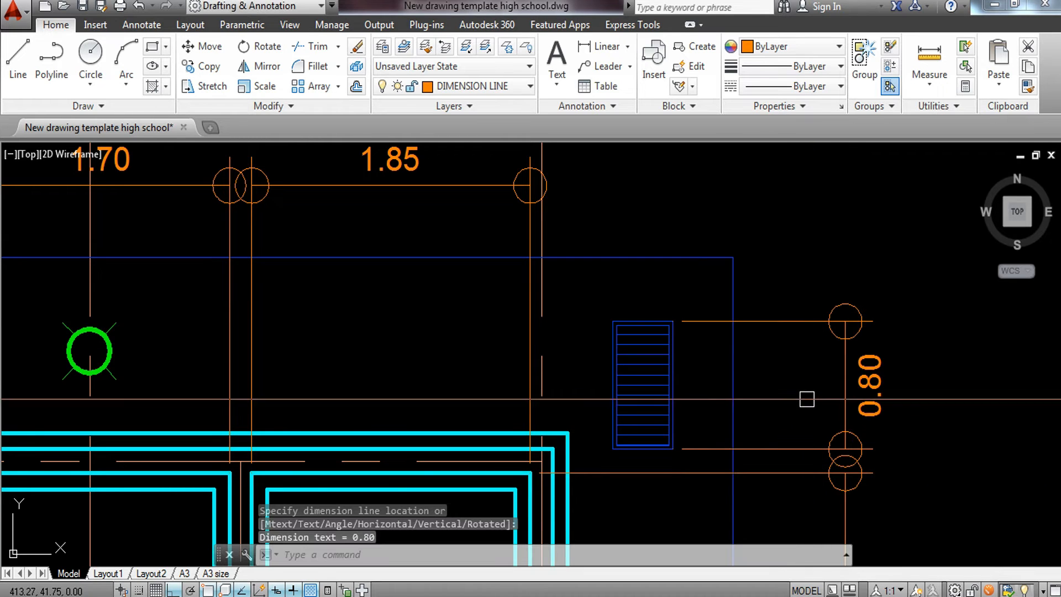
# Dimension the width of the upper-right soffit vent, placing the dimension line above the vent at the roof outline
pyautogui.press('Return')
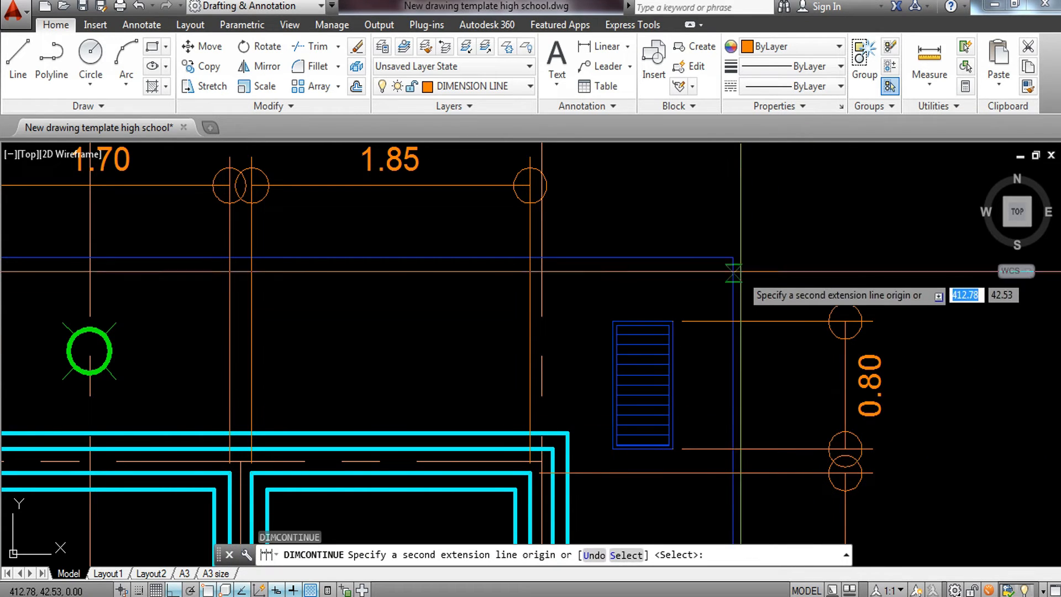
pyautogui.press('Escape')
pyautogui.write('dli')
pyautogui.press('Return')
pyautogui.click(614, 322)
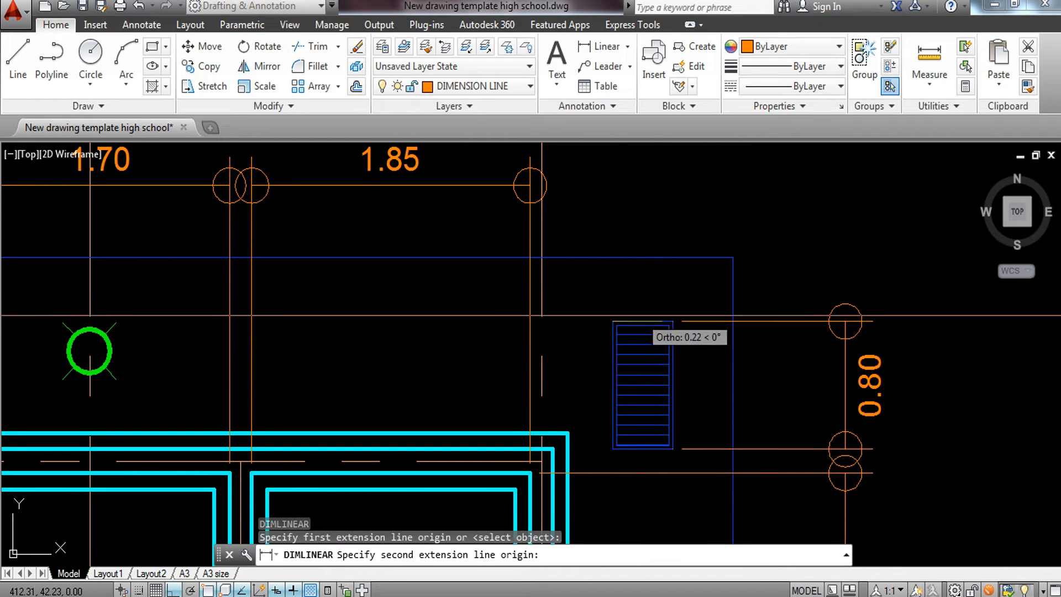
pyautogui.scroll(5, 682, 321)
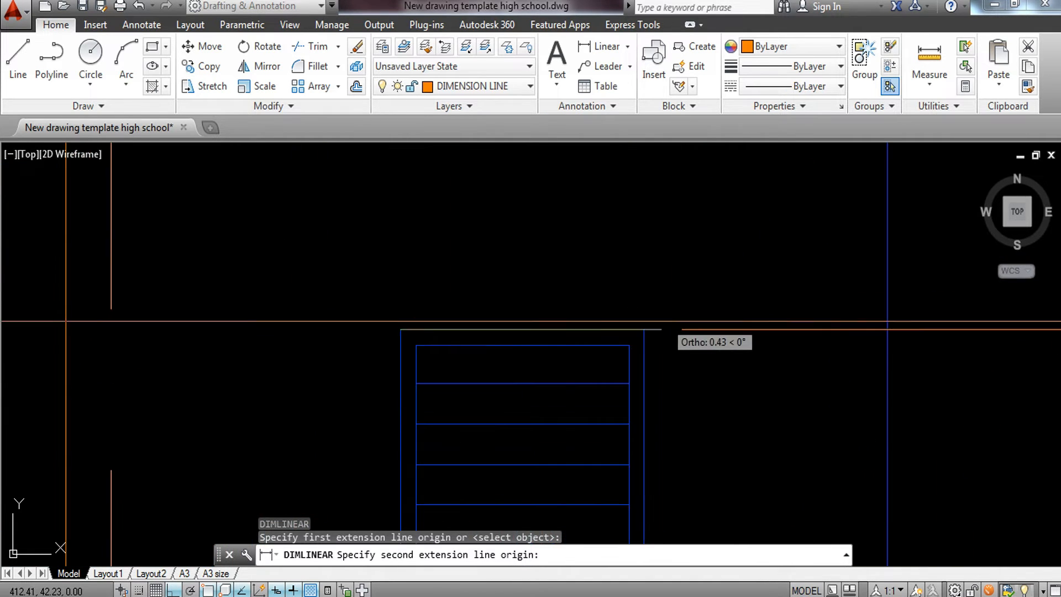
pyautogui.click(647, 330)
pyautogui.scroll(-4, 647, 325)
pyautogui.click(742, 226)
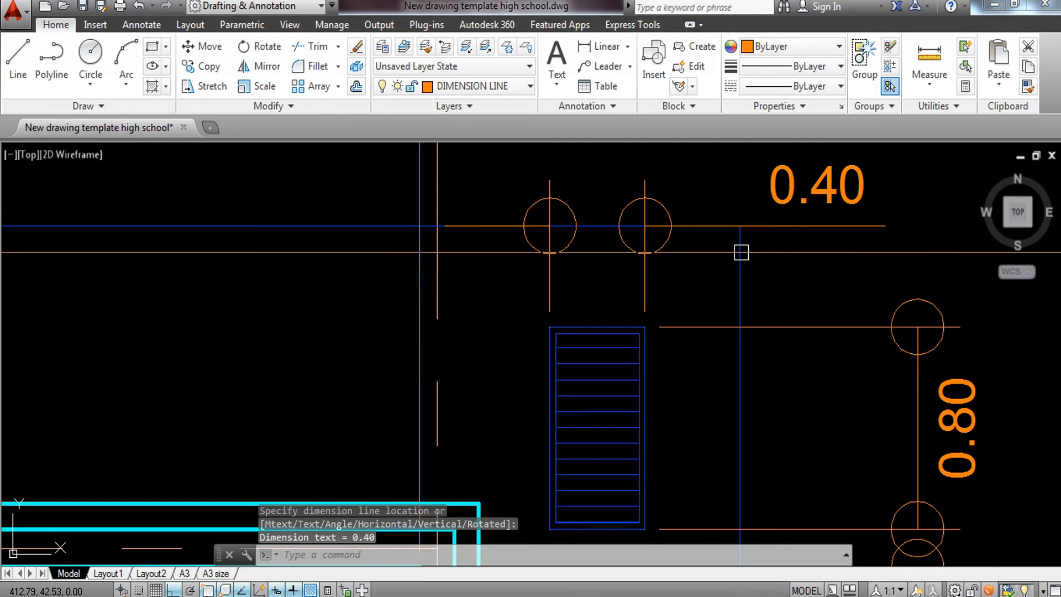
pyautogui.moveTo(758, 282); pyautogui.dragTo(780, 456, button='middle')
# Move the soffit vent's width dimension line up into alignment with the dimension chain above the plan
pyautogui.press('Escape')
pyautogui.click(691, 352)
pyautogui.click(666, 393)
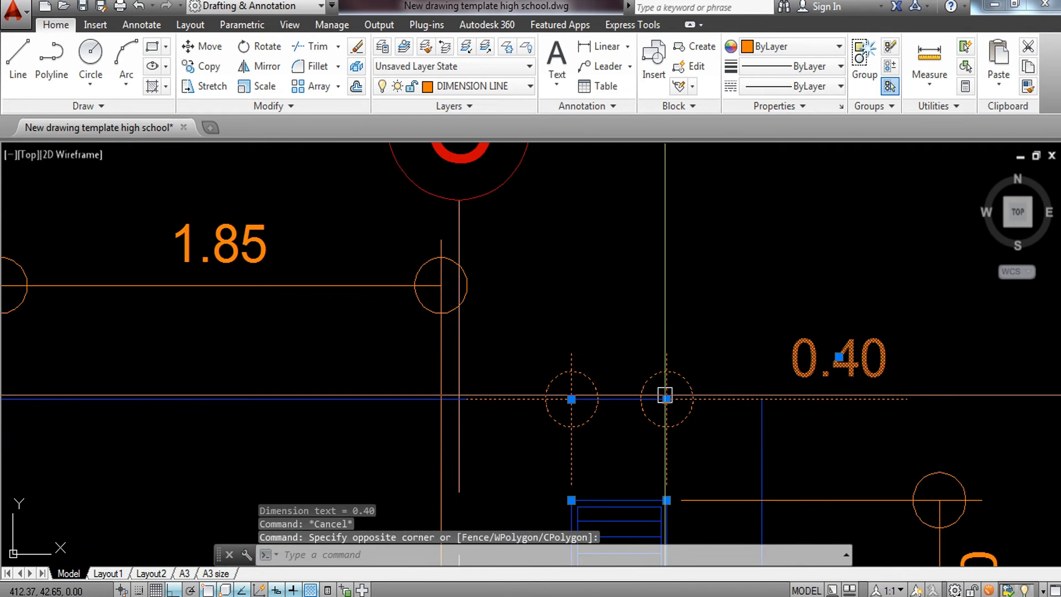
pyautogui.click(667, 399)
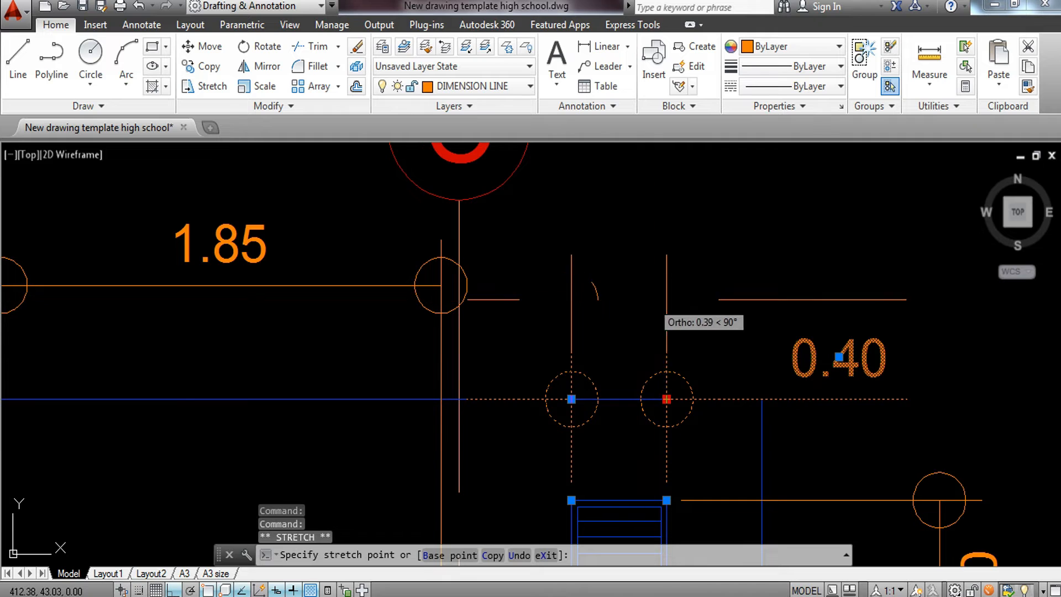
pyautogui.click(675, 265)
pyautogui.click(572, 295)
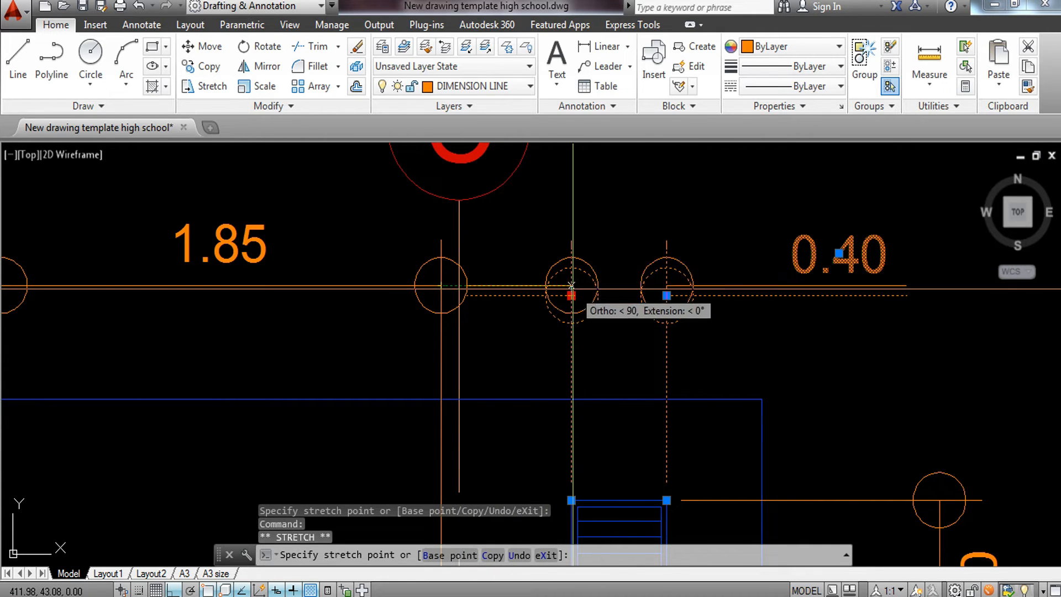
pyautogui.press('Escape')
pyautogui.scroll(-5, 768, 337)
pyautogui.scroll(-2, 747, 319)
pyautogui.scroll(6, 562, 238)
pyautogui.click(565, 233)
pyautogui.click(325, 264)
pyautogui.scroll(5, 506, 384)
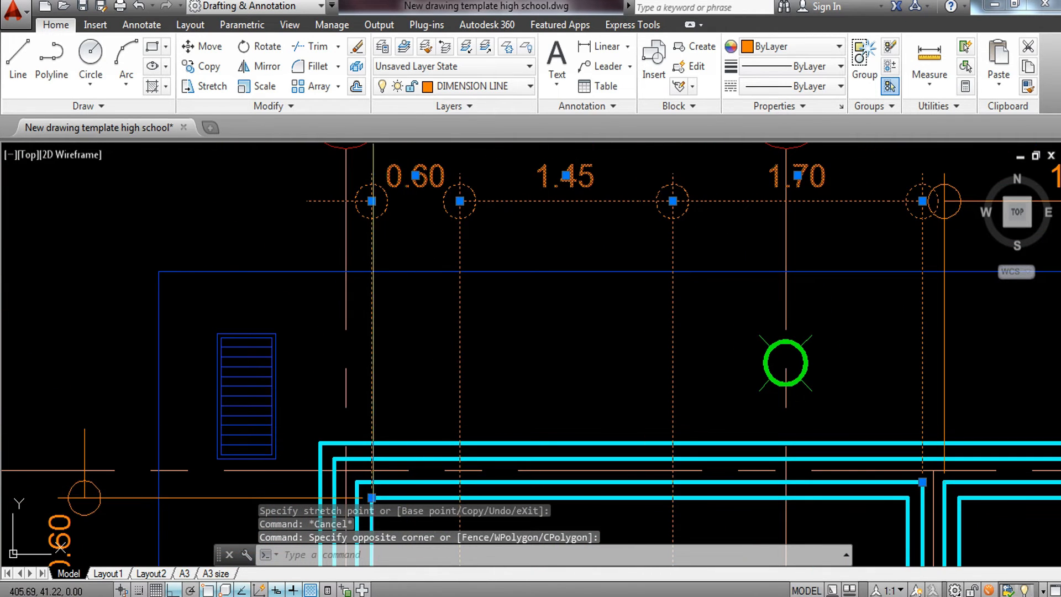
pyautogui.click(372, 496)
pyautogui.moveTo(412, 409); pyautogui.dragTo(480, 283, button='middle')
pyautogui.press('Escape')
# Stretch the left extension-line origin of the leftmost dimension above the plan from the wall corner up to the roof outline
pyautogui.click(437, 275)
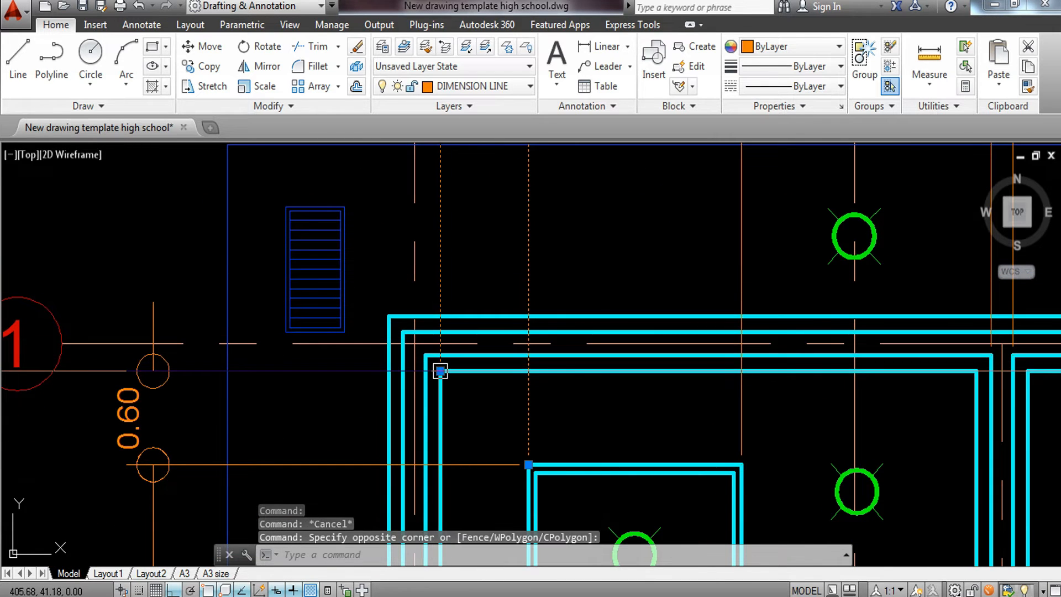
pyautogui.scroll(2, 475, 314)
pyautogui.moveTo(475, 314); pyautogui.dragTo(471, 403, button='middle')
pyautogui.moveTo(448, 222); pyautogui.dragTo(462, 354, button='middle')
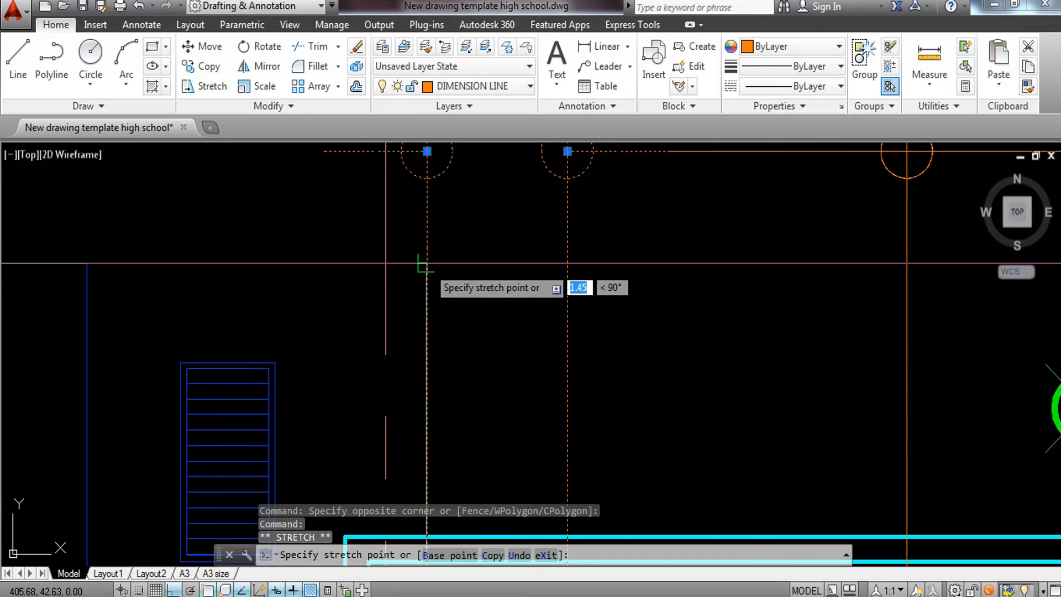
pyautogui.click(427, 263)
pyautogui.press('Escape')
# Stretch the extension-line origin at the ceiling rectangle's upper-left corner up to the roof outline
pyautogui.scroll(-3, 475, 292)
pyautogui.click(639, 314)
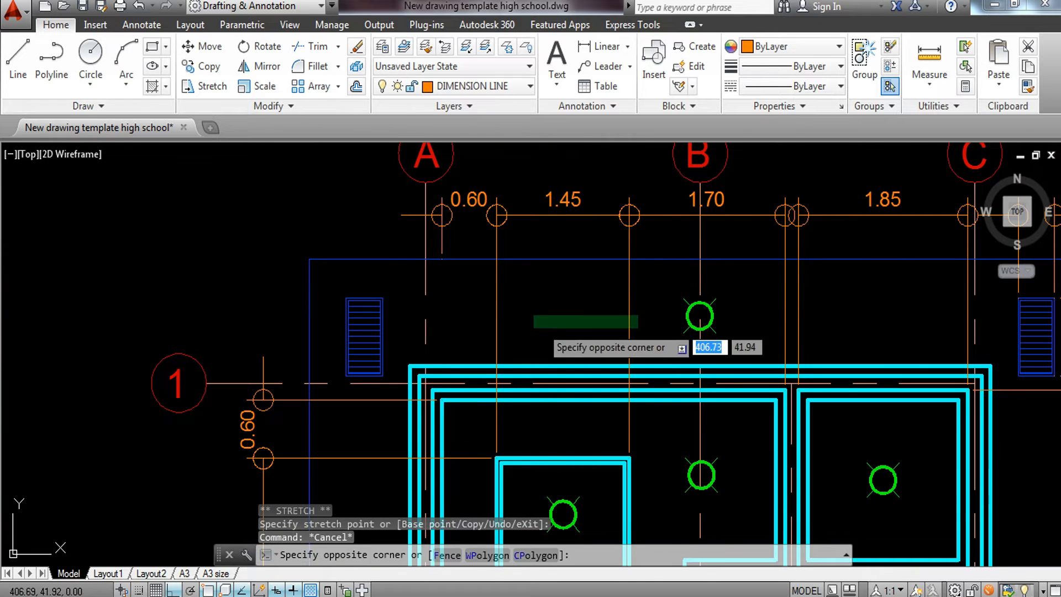
pyautogui.click(481, 371)
pyautogui.click(496, 458)
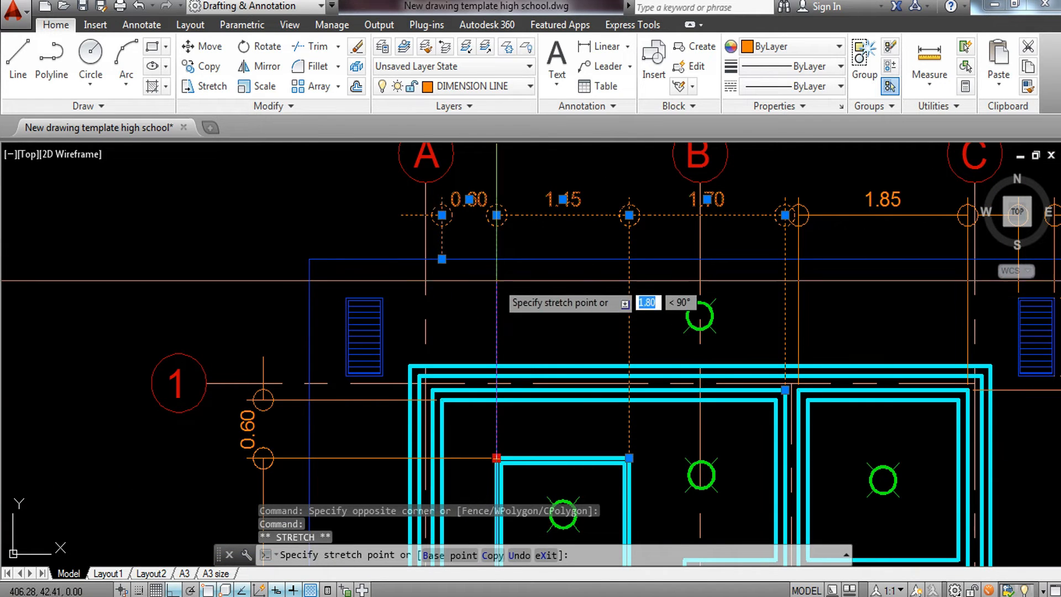
pyautogui.click(497, 259)
pyautogui.press('Escape')
# Stretch the extension-line origin at the ceiling rectangle's upper-right corner up to the roof outline
pyautogui.click(639, 337)
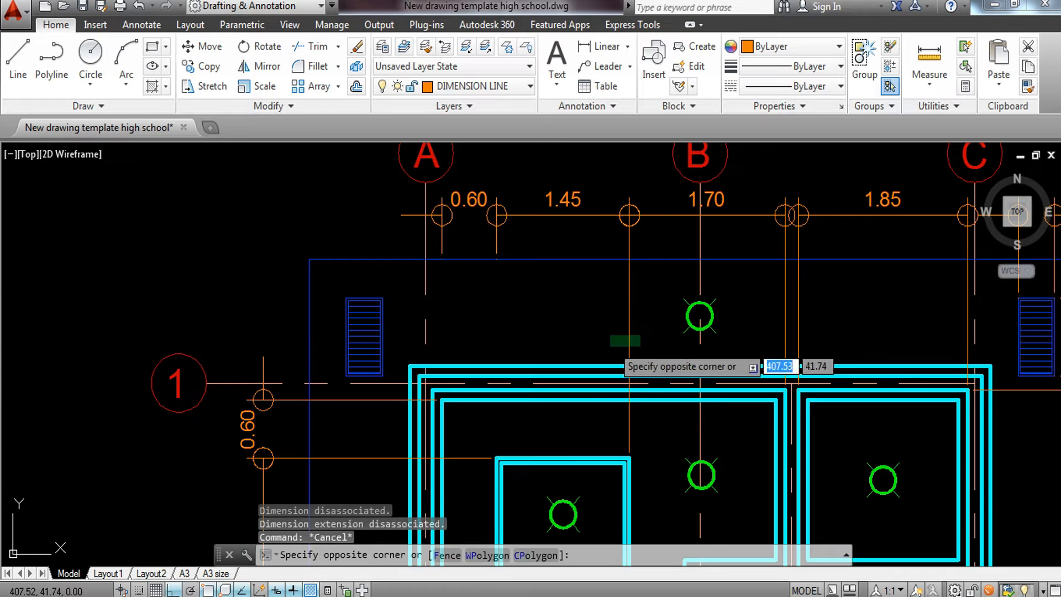
pyautogui.click(611, 344)
pyautogui.click(629, 458)
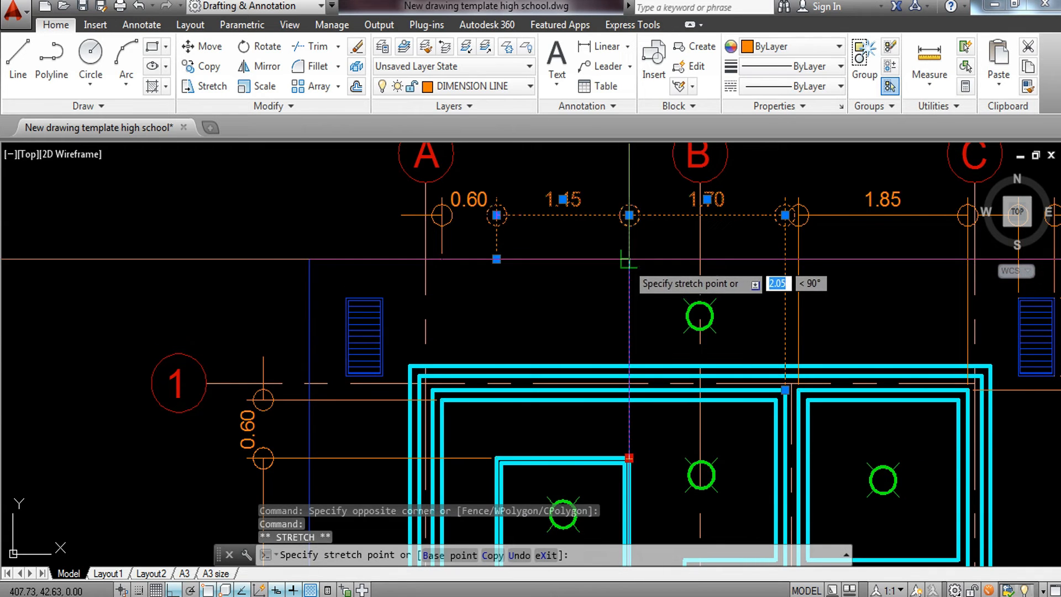
pyautogui.click(629, 258)
pyautogui.press('Escape')
# Stretch the two extension-line origins beside the partition wall between the upper rooms up to the roof outline
pyautogui.click(824, 329)
pyautogui.click(758, 330)
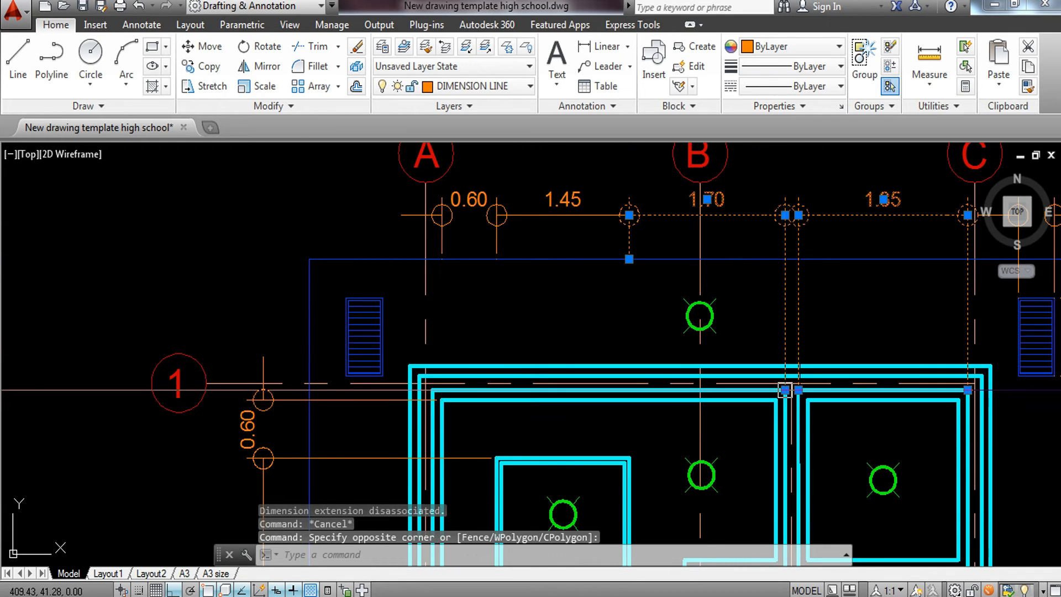
pyautogui.click(785, 390)
pyautogui.click(785, 260)
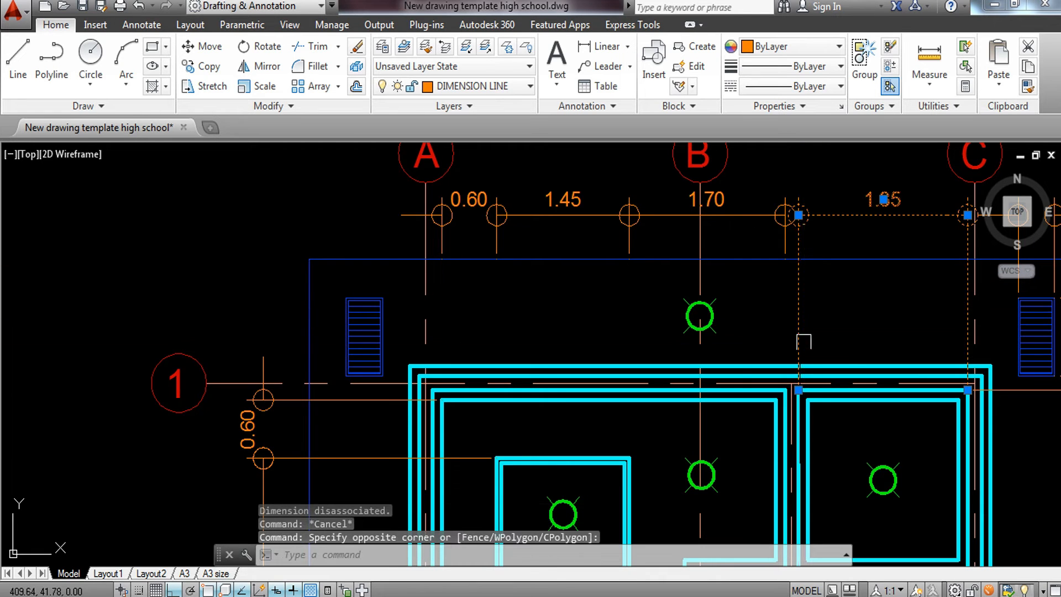
pyautogui.click(799, 390)
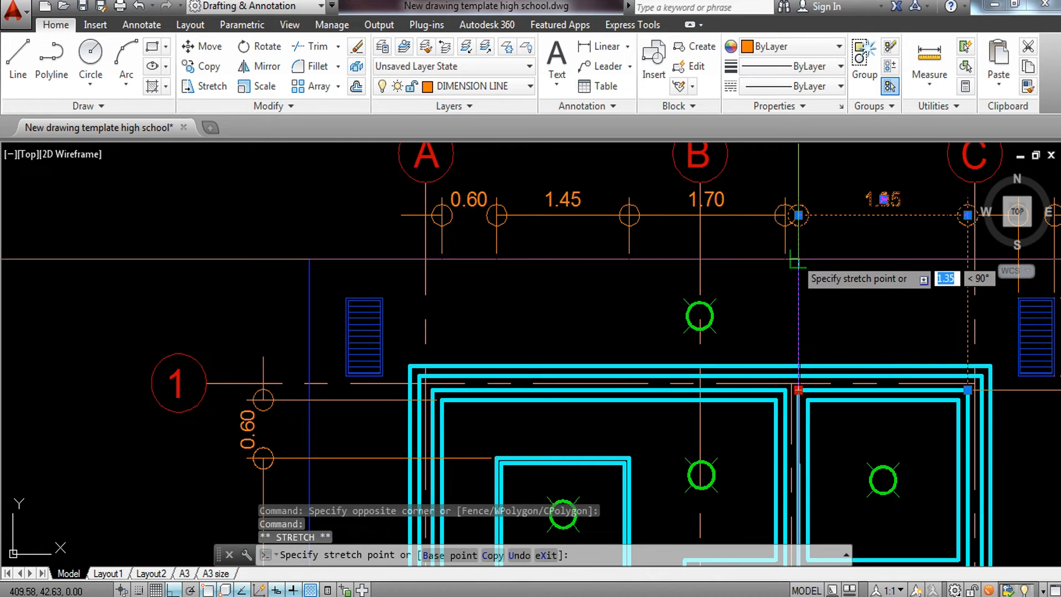
pyautogui.press('Escape')
# Stretch the right extension-line origin of the 1.85 dimension above the plan up to the roof outline
pyautogui.moveTo(742, 379); pyautogui.dragTo(694, 403, button='middle')
pyautogui.scroll(2, 695, 403)
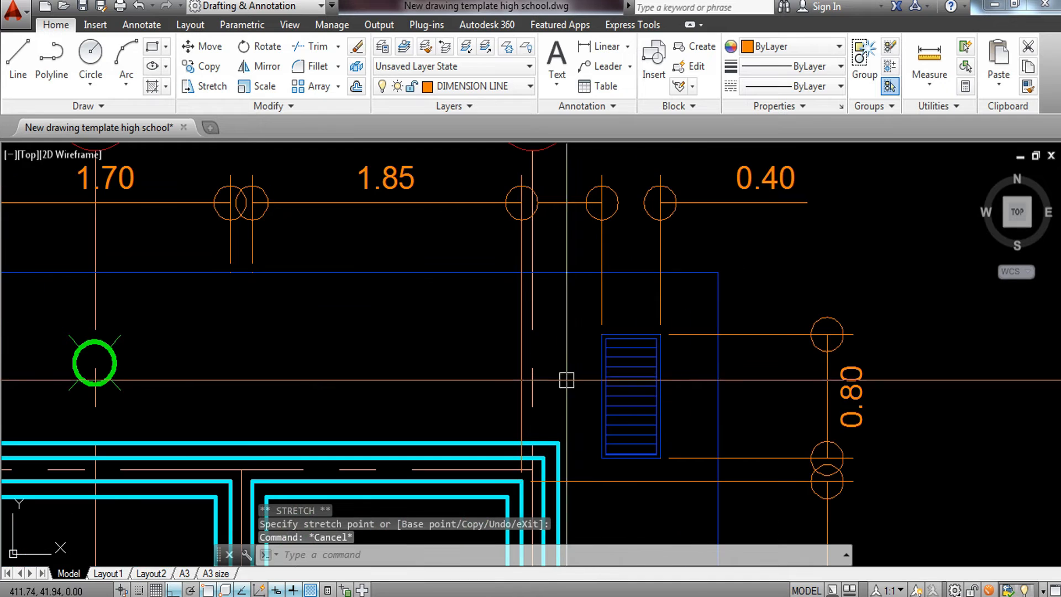
pyautogui.click(521, 415)
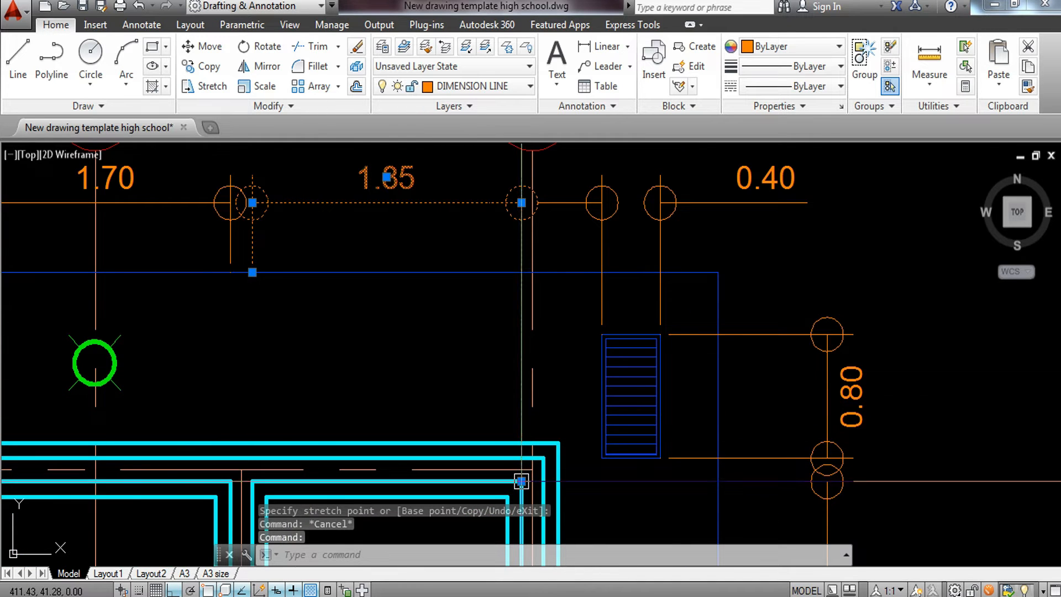
pyautogui.click(521, 481)
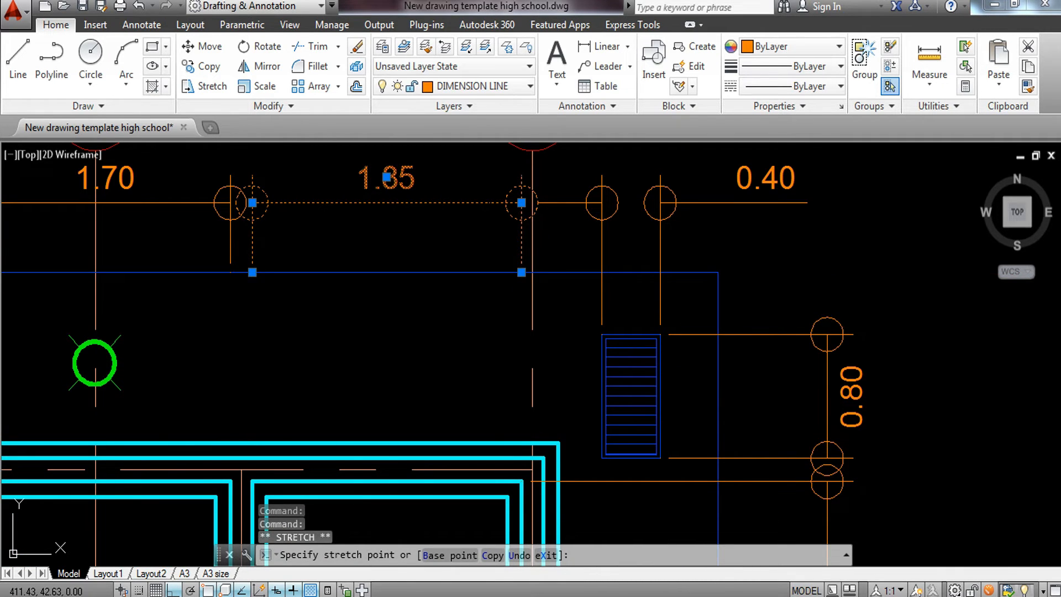
pyautogui.press('Escape')
# Stretch both extension-line origins of the upper-right soffit vent's width dimension up to the roof outline
pyautogui.moveTo(601, 434); pyautogui.dragTo(568, 379, button='middle')
pyautogui.click(645, 249)
pyautogui.click(560, 254)
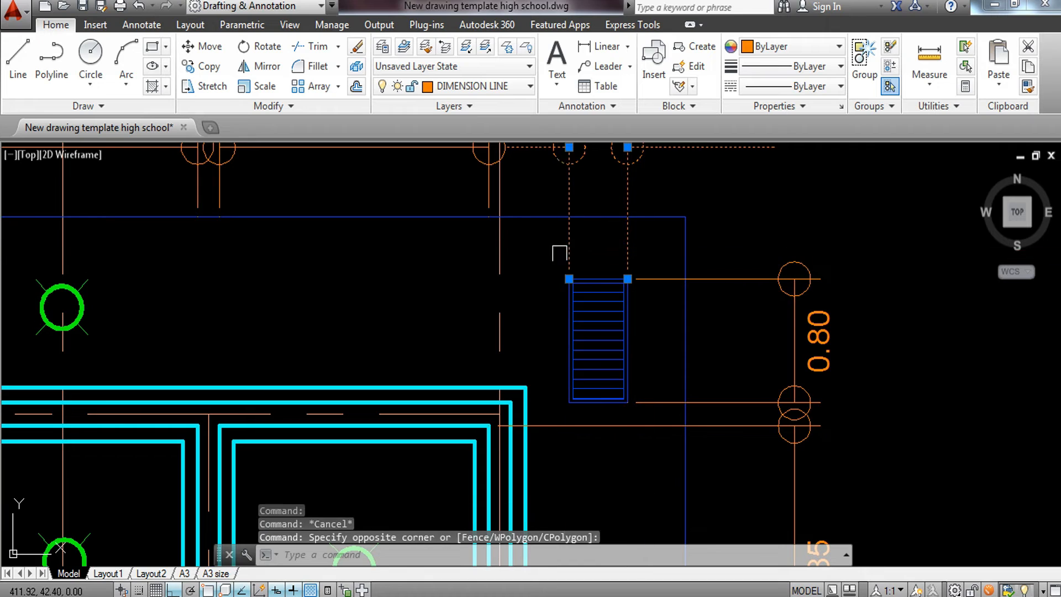
pyautogui.click(569, 279)
pyautogui.click(569, 216)
pyautogui.click(627, 279)
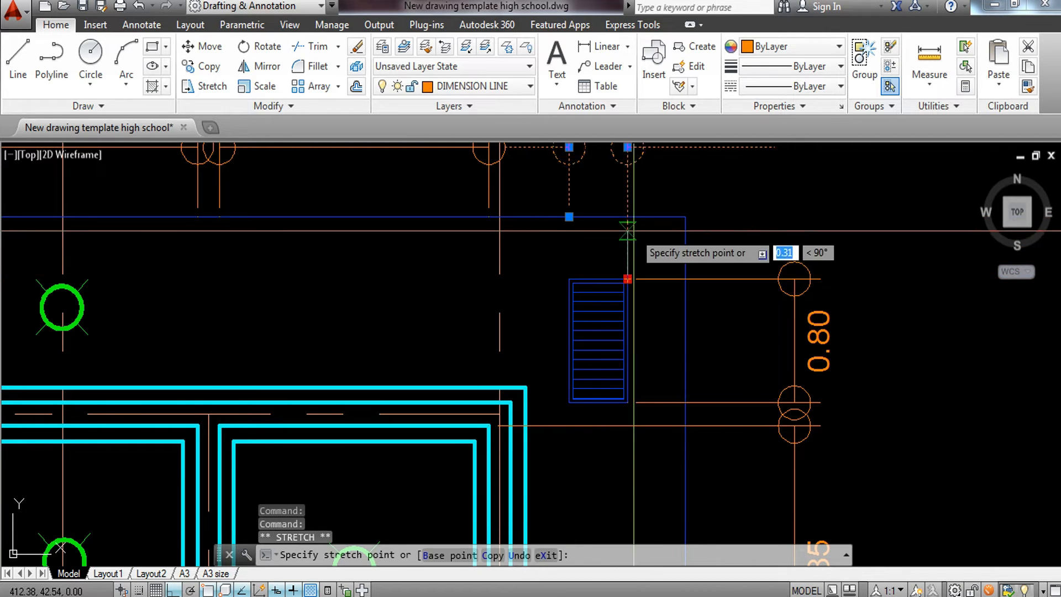
pyautogui.press('Escape')
# Stretch both extension-line origins of the upper-right soffit vent's height dimension right to the roof outline
pyautogui.click(676, 266)
pyautogui.click(669, 310)
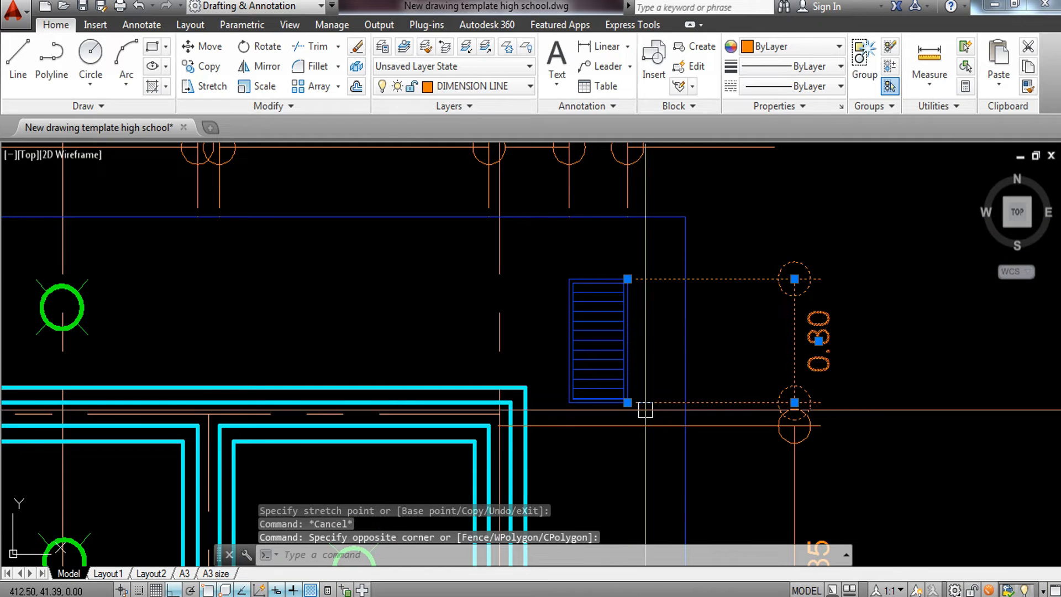
pyautogui.click(627, 402)
pyautogui.click(684, 405)
pyautogui.press('Escape')
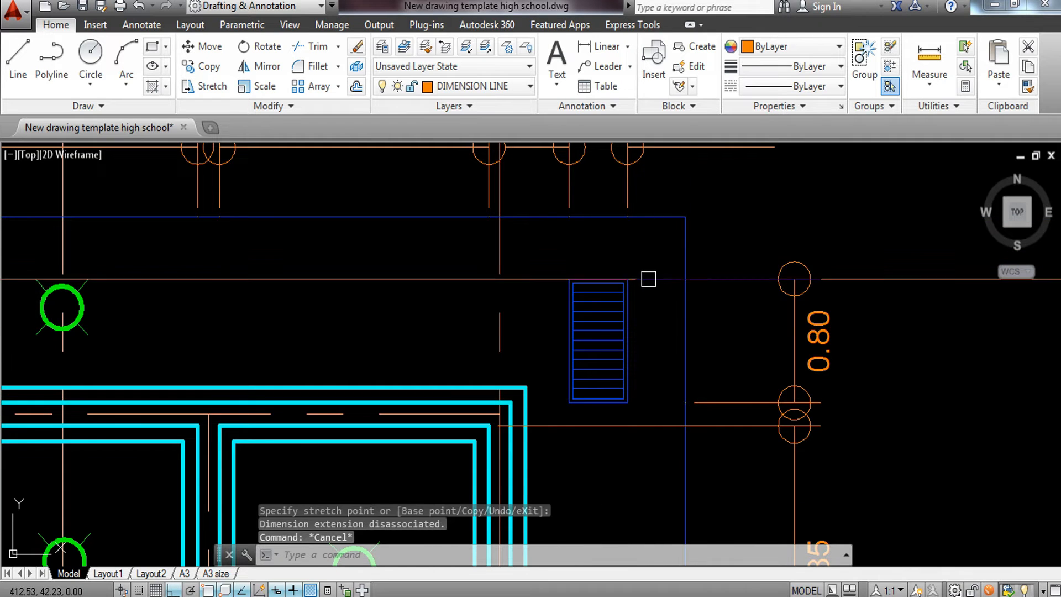
pyautogui.click(658, 276)
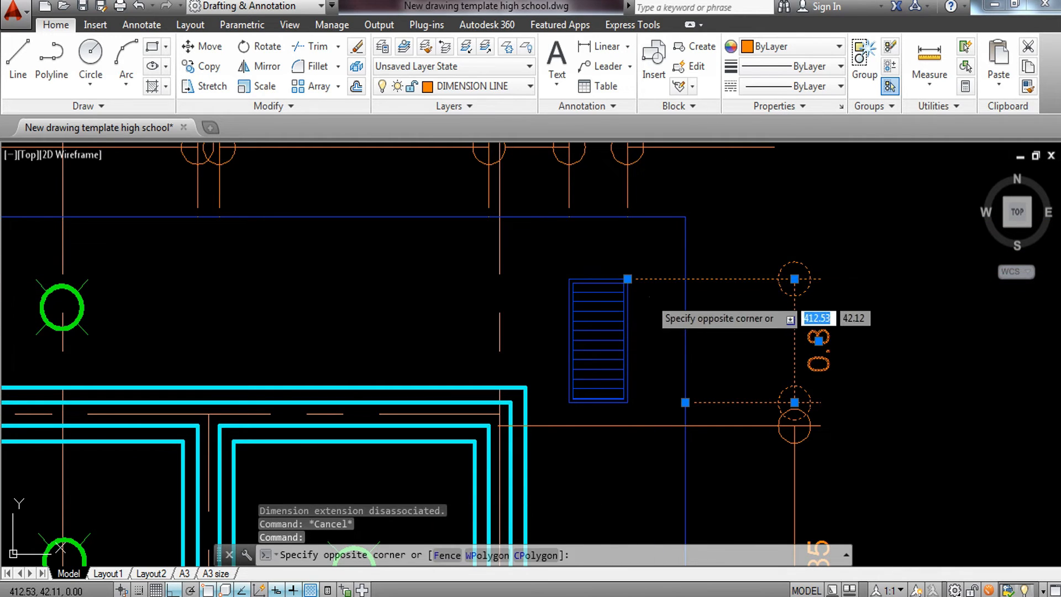
pyautogui.click(628, 279)
pyautogui.click(685, 279)
pyautogui.press('Escape')
# Stretch the upper extension-line origin of the 1.85 dimension right of the plan from the room corner to the roof outline
pyautogui.click(639, 426)
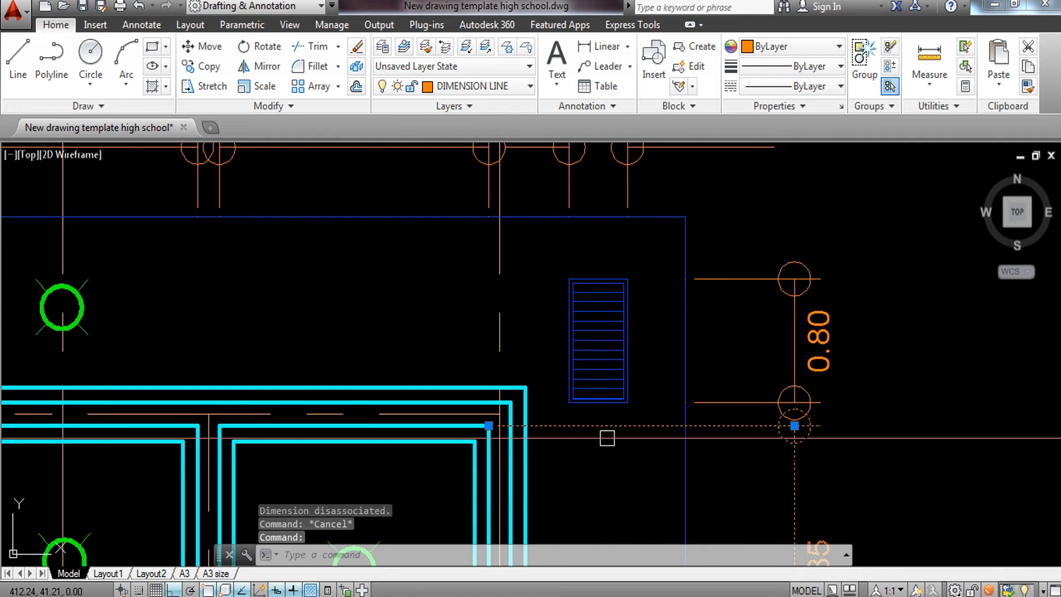
pyautogui.click(489, 426)
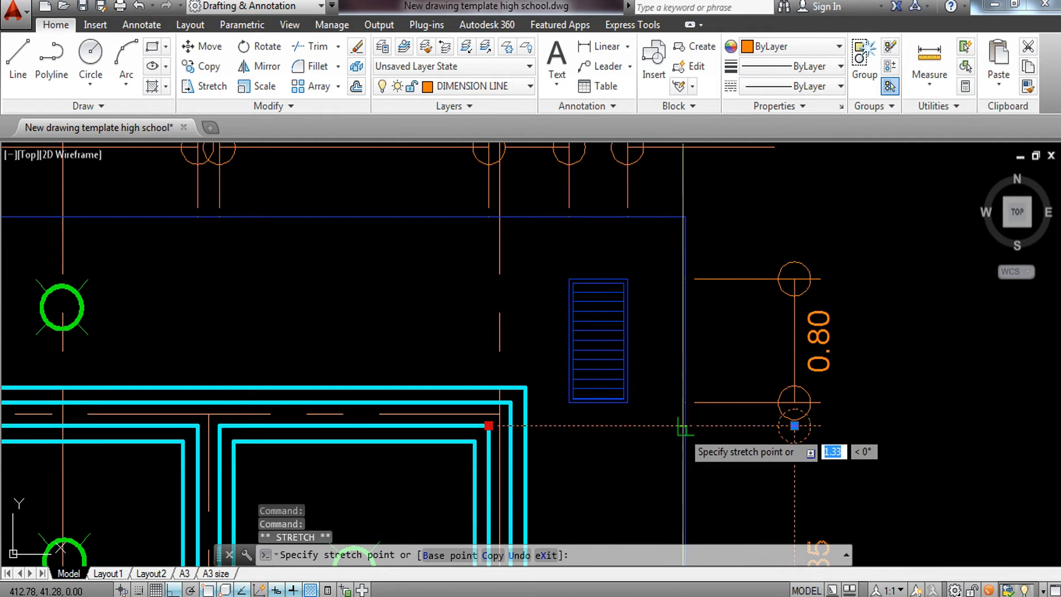
pyautogui.click(685, 426)
pyautogui.press('Escape')
# Stretch the lower extension-line origin of the vertical 1.85 dimension from the upper-right room's corner to the roof outline
pyautogui.scroll(-4, 692, 388)
pyautogui.moveTo(682, 432); pyautogui.dragTo(777, 320, button='middle')
pyautogui.scroll(2, 673, 377)
pyautogui.click(684, 321)
pyautogui.click(664, 415)
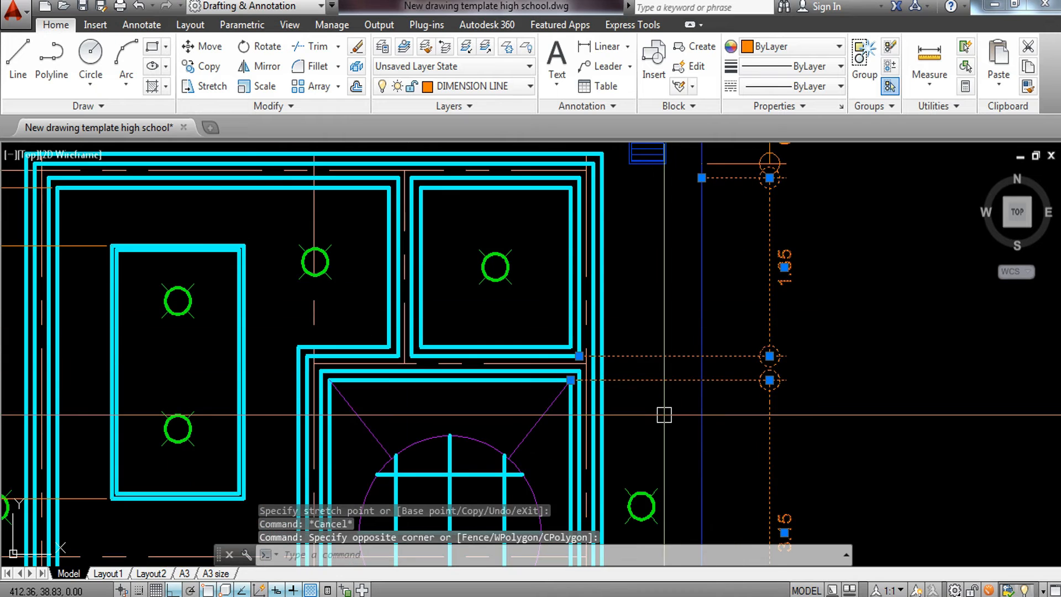
pyautogui.scroll(4, 576, 372)
pyautogui.click(576, 334)
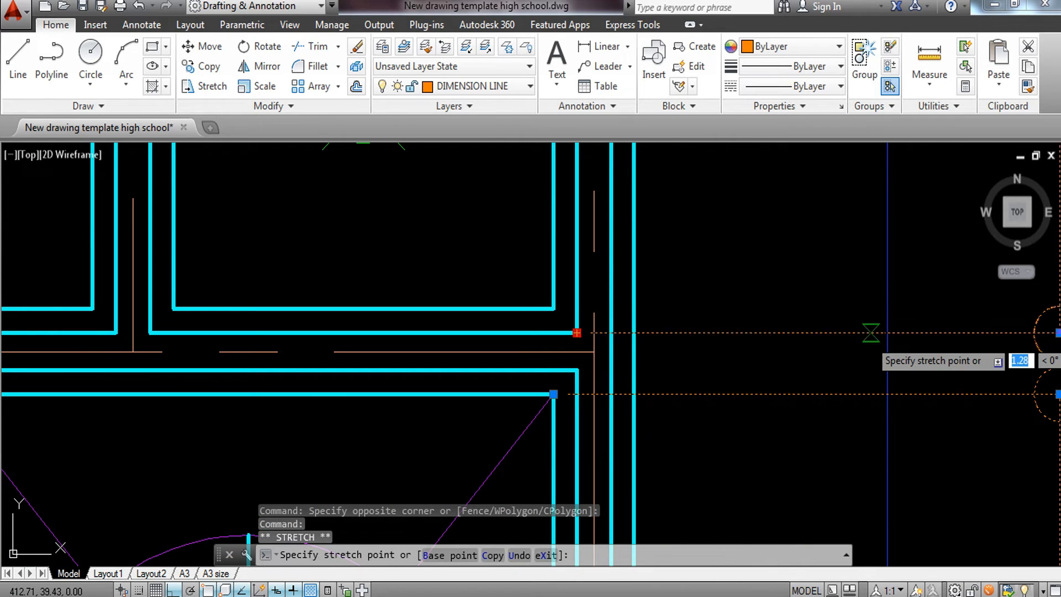
pyautogui.click(887, 333)
pyautogui.press('Escape')
# Stretch the upper extension-line origin of the vertical 3.15 dimension right to the roof outline
pyautogui.click(776, 370)
pyautogui.click(687, 424)
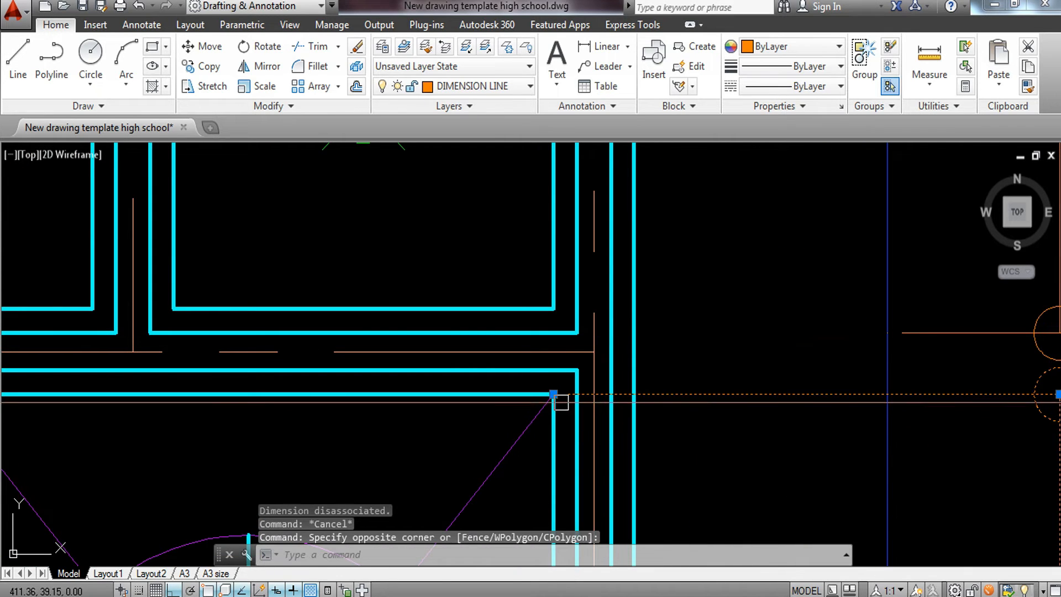
pyautogui.click(554, 394)
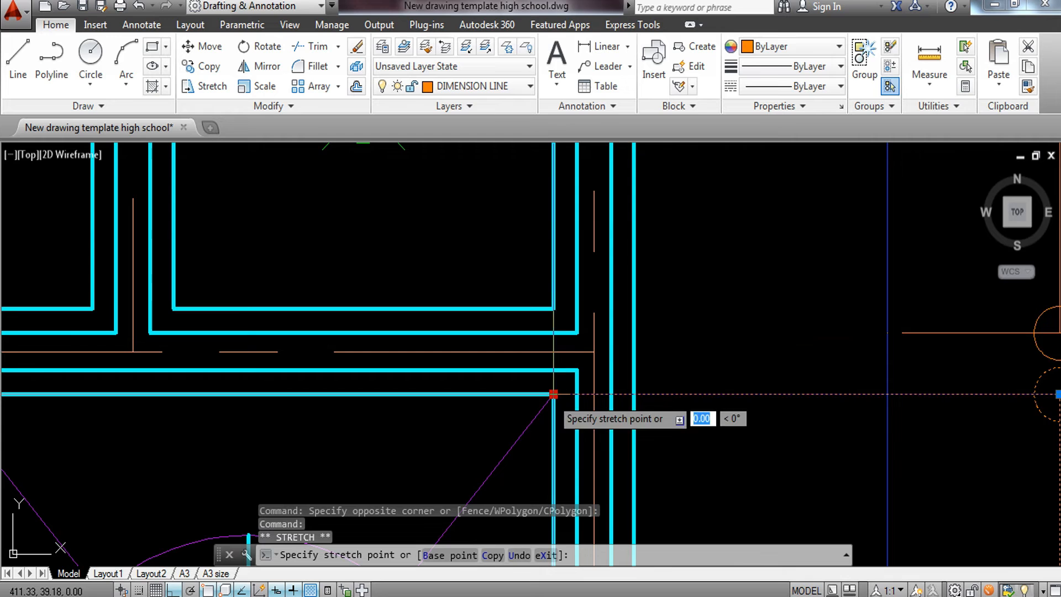
pyautogui.click(885, 394)
# Stretch the lower origin of the vertical 3.15 dimension and the upper origin of the 1.15 dimension to the roof outline
pyautogui.scroll(-3, 884, 394)
pyautogui.scroll(5, 704, 379)
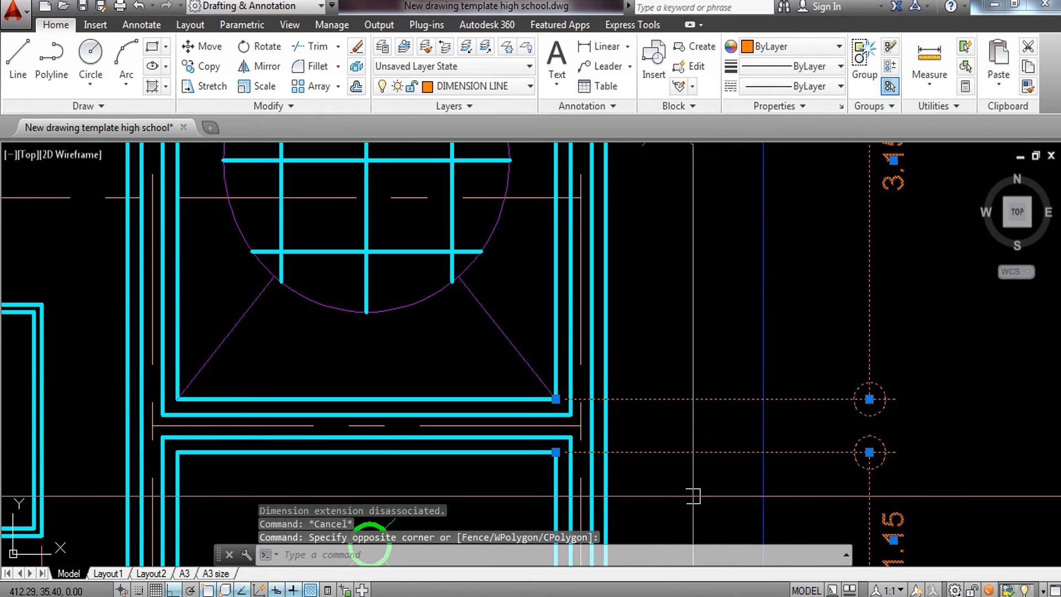
pyautogui.click(555, 398)
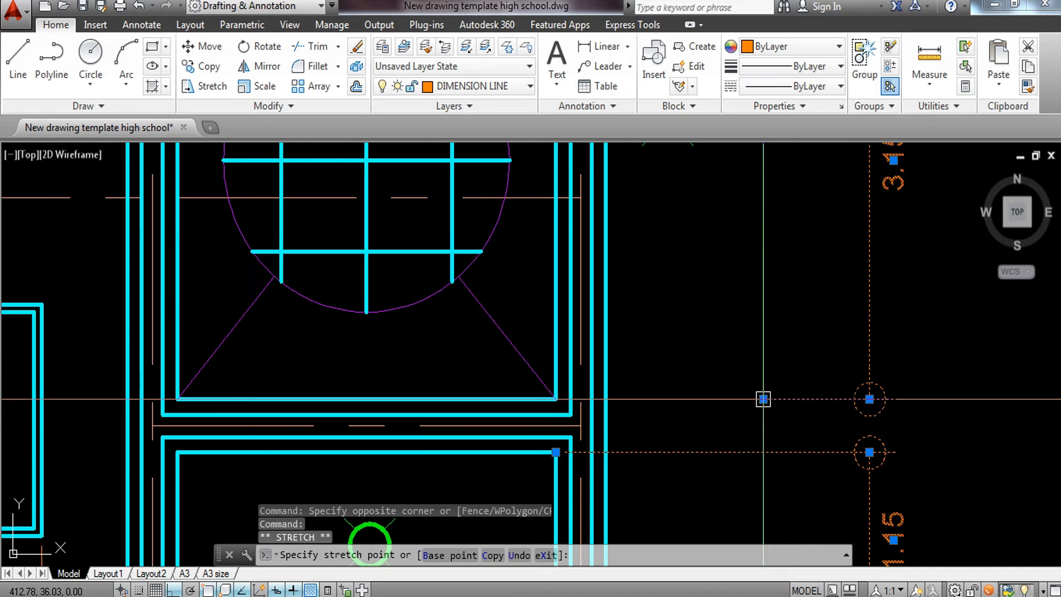
pyautogui.click(763, 399)
pyautogui.press('Escape')
pyautogui.click(665, 474)
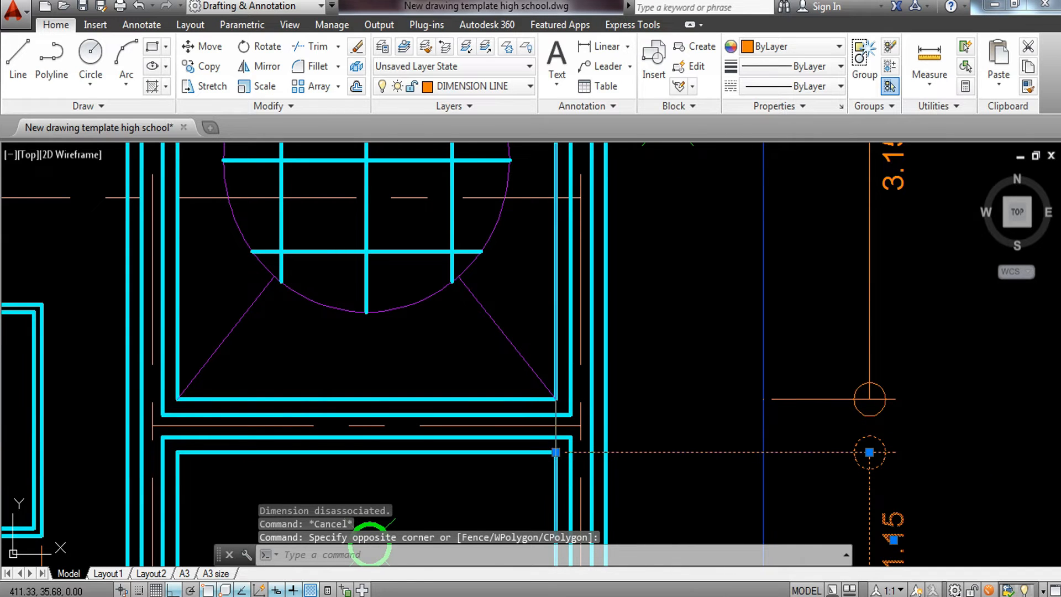
pyautogui.click(870, 452)
pyautogui.press('Escape')
# Stretch the lower extension-line origin of the vertical 1.15 dimension from the lower-right room's corner to the roof outline
pyautogui.scroll(-3, 763, 450)
pyautogui.scroll(4, 767, 431)
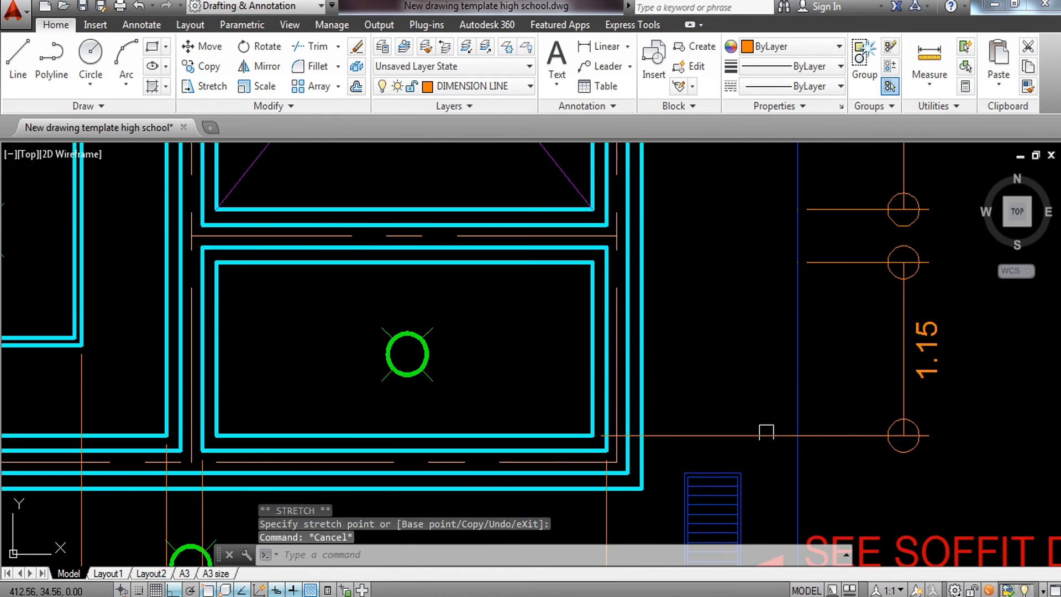
pyautogui.click(766, 434)
pyautogui.click(592, 435)
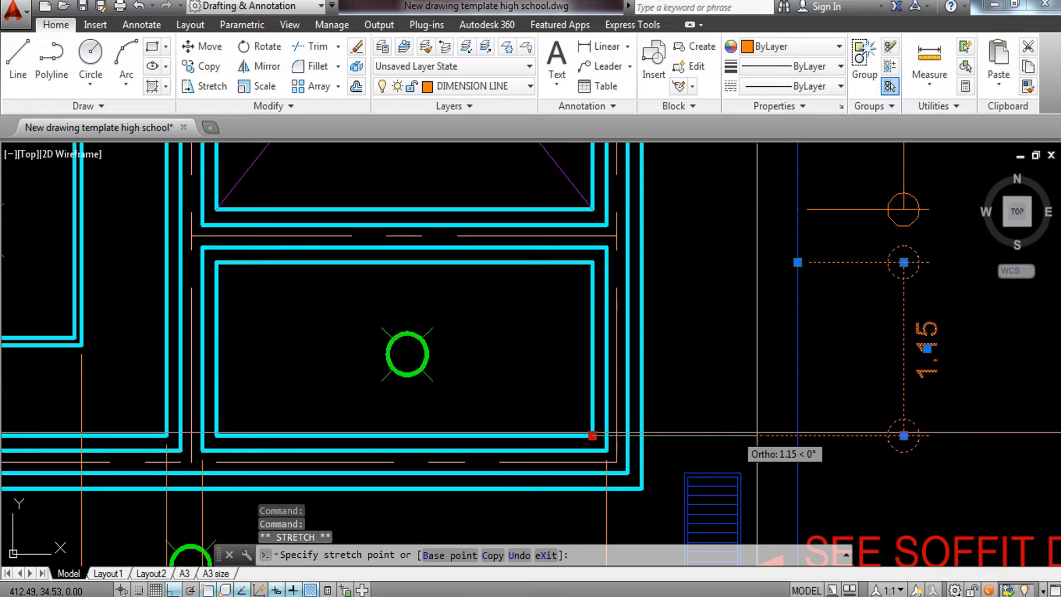
# Stretch the right extension-line origin of the 2.85 dimension below the plan down to the roof outline
pyautogui.scroll(-3, 799, 434)
pyautogui.moveTo(802, 437); pyautogui.dragTo(834, 349, button='middle')
pyautogui.scroll(2, 790, 438)
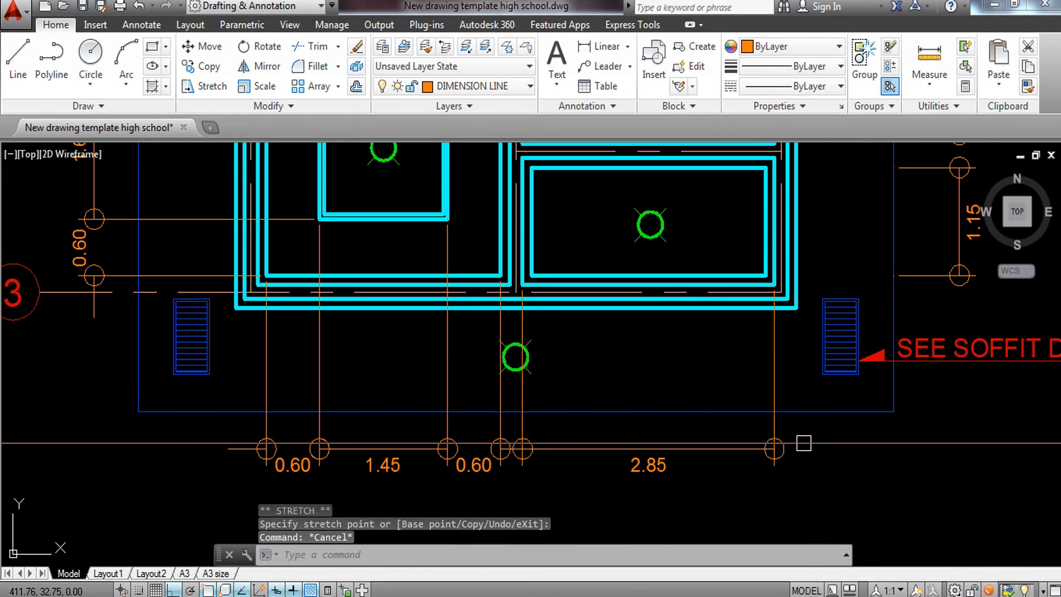
pyautogui.click(791, 439)
pyautogui.click(755, 484)
pyautogui.scroll(4, 789, 316)
pyautogui.click(754, 248)
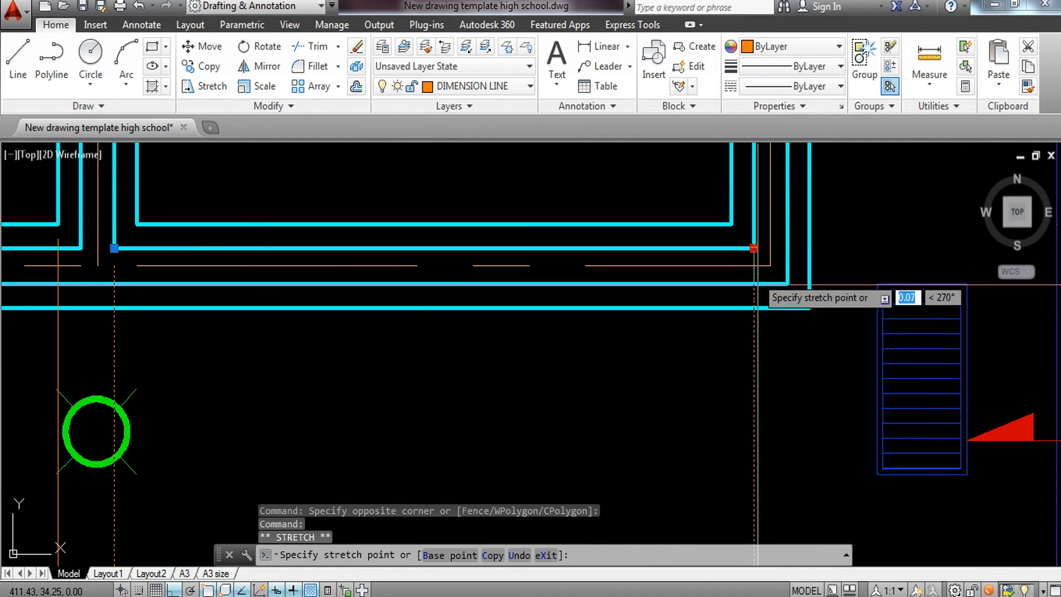
pyautogui.moveTo(770, 504); pyautogui.dragTo(763, 247, button='middle')
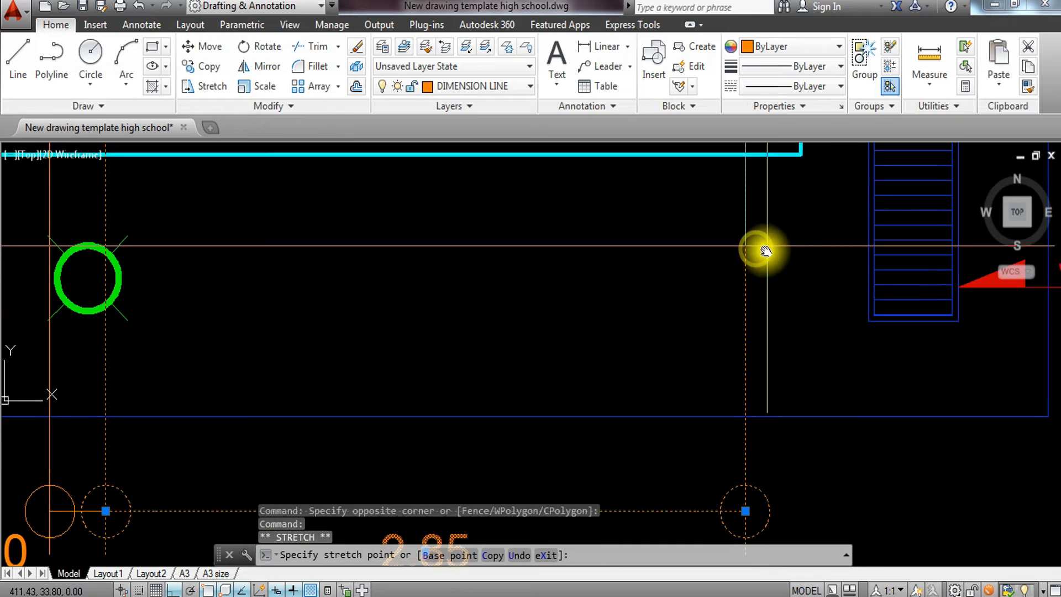
pyautogui.click(746, 412)
pyautogui.press('Escape')
# Stretch the left extension-line origin of the 2.85 dimension below the plan down to the roof outline
pyautogui.moveTo(223, 442); pyautogui.dragTo(749, 443, button='middle')
pyautogui.click(682, 454)
pyautogui.click(622, 454)
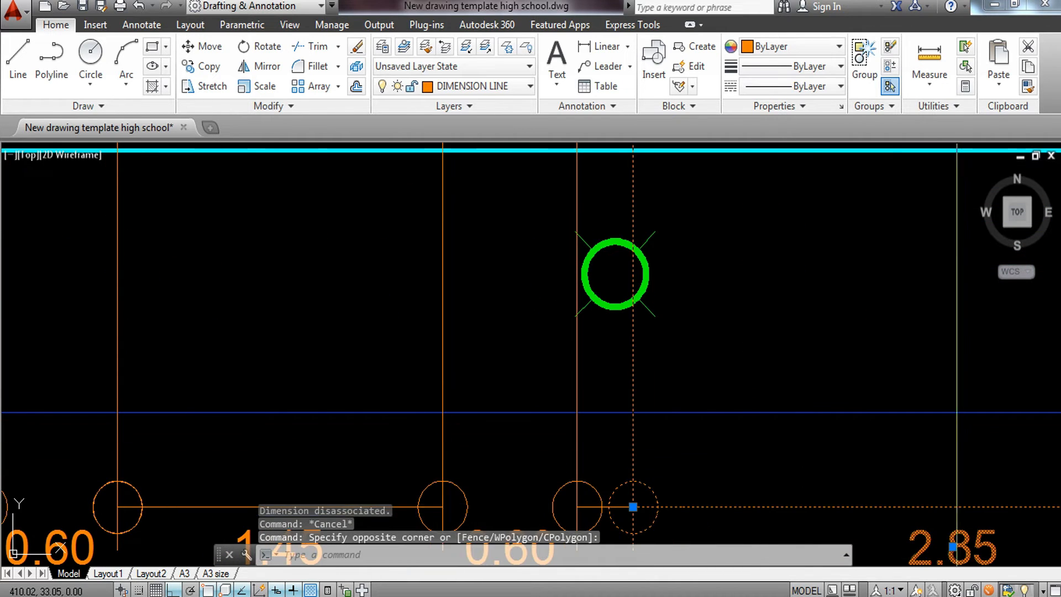
pyautogui.moveTo(748, 194); pyautogui.dragTo(731, 349, button='middle')
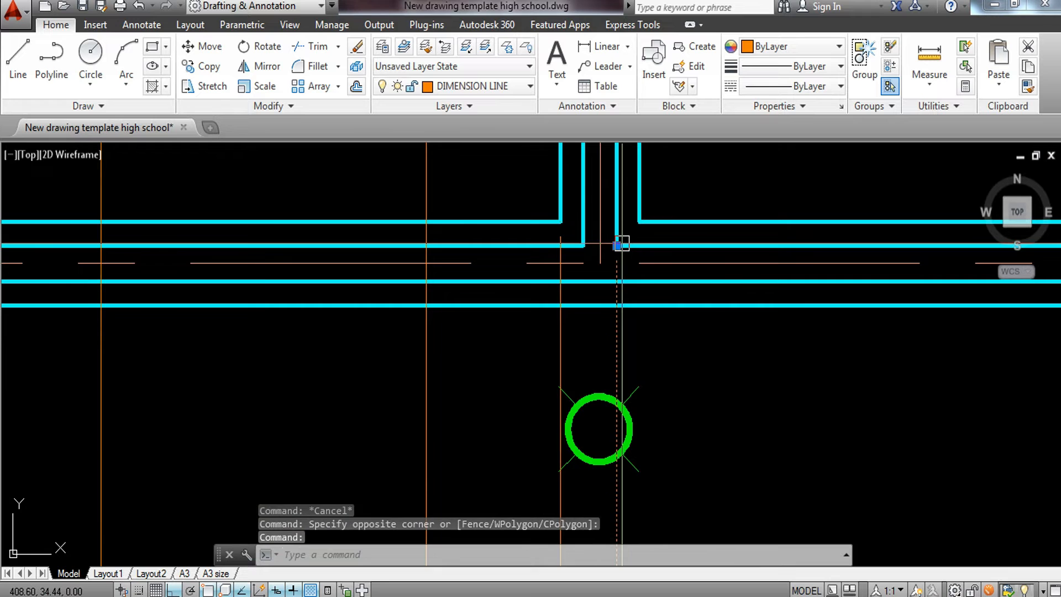
pyautogui.click(617, 245)
pyautogui.moveTo(616, 386); pyautogui.dragTo(640, 230, button='middle')
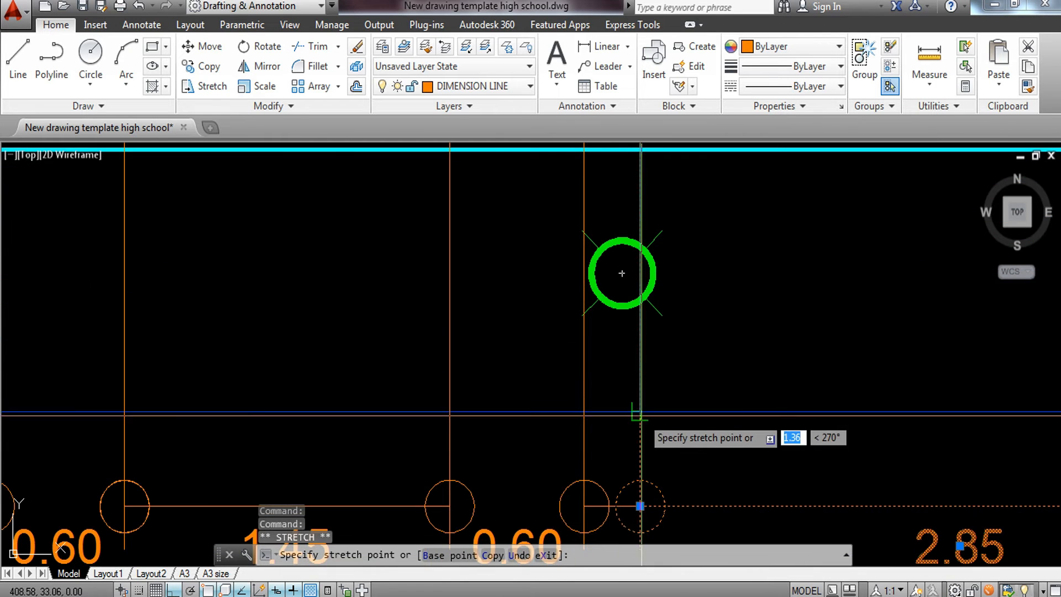
pyautogui.press('Escape')
# Stretch the right extension-line origin of the 0.60 dimension beside the 2.85 dimension down to the roof outline
pyautogui.scroll(-3, 639, 414)
pyautogui.scroll(5, 661, 374)
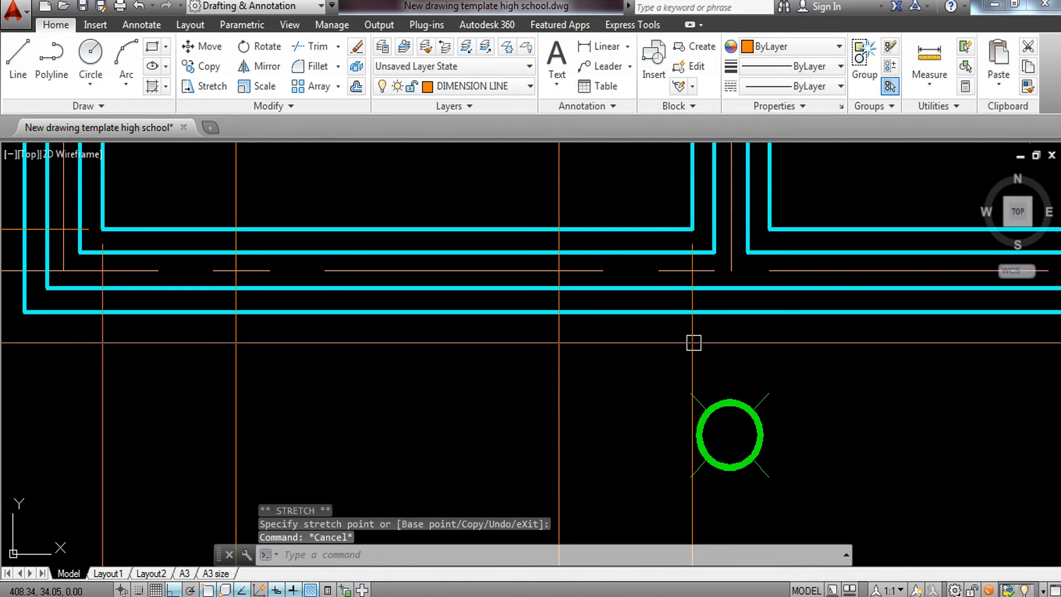
pyautogui.click(687, 230)
pyautogui.moveTo(697, 428); pyautogui.dragTo(732, 210, button='middle')
pyautogui.click(730, 353)
pyautogui.press('Escape')
# Stretch the origin shared by the 1.45 and right-hand 0.60 dimensions below the plan from the rectangle's corner down to the roof outline
pyautogui.scroll(-3, 729, 351)
pyautogui.moveTo(730, 353); pyautogui.dragTo(805, 374, button='middle')
pyautogui.scroll(2, 746, 338)
pyautogui.click(781, 345)
pyautogui.click(489, 328)
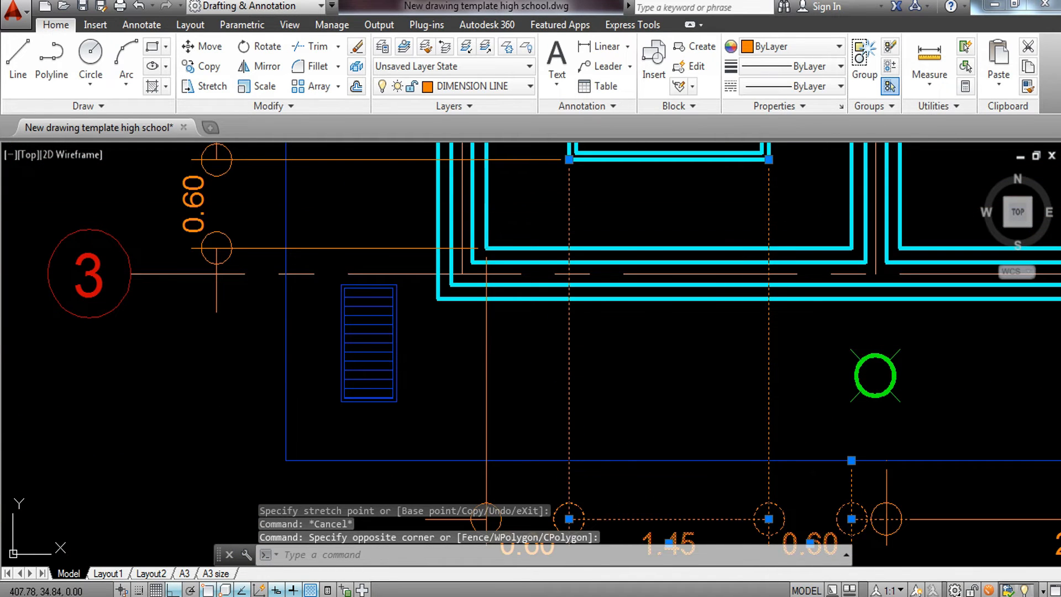
pyautogui.click(769, 159)
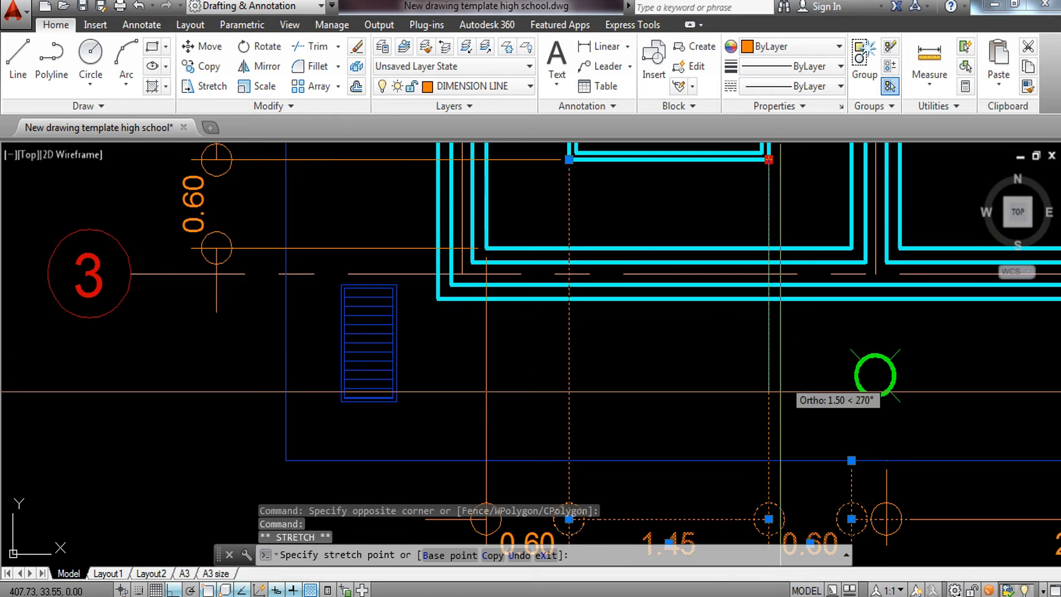
pyautogui.click(769, 470)
pyautogui.press('Escape')
# Stretch the left extension-line origin of the 1.45 dimension, shared with the left-hand 0.60, down to the roof outline
pyautogui.moveTo(713, 348); pyautogui.dragTo(793, 391, button='middle')
pyautogui.click(756, 461)
pyautogui.click(623, 444)
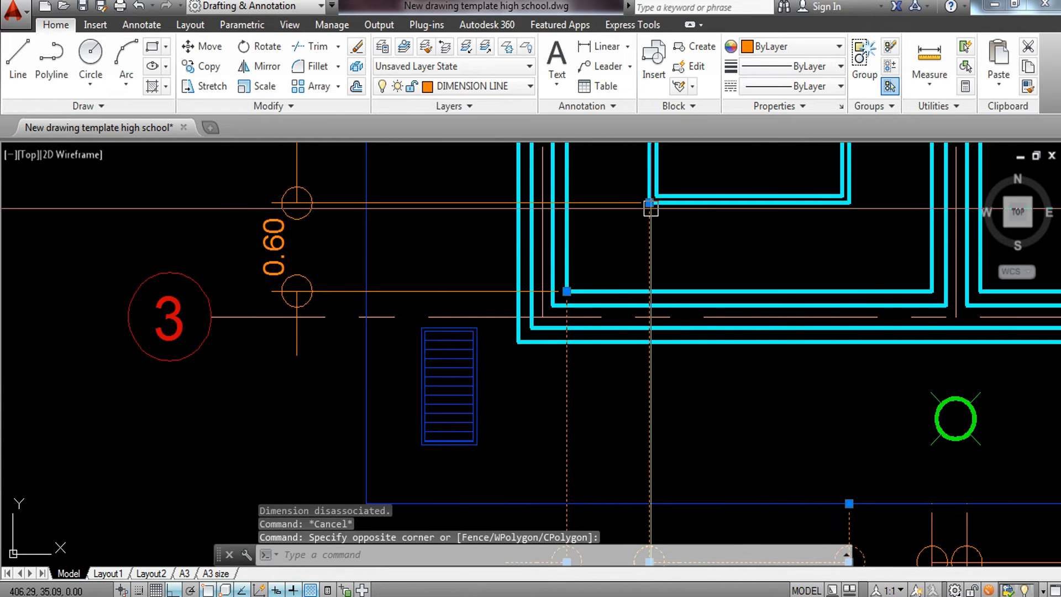
pyautogui.click(650, 203)
pyautogui.click(650, 504)
pyautogui.press('Escape')
# Stretch the left extension-line origin of the leftmost 0.60 dimension below the plan from the room's corner down to the roof outline
pyautogui.click(620, 426)
pyautogui.click(531, 452)
pyautogui.click(566, 291)
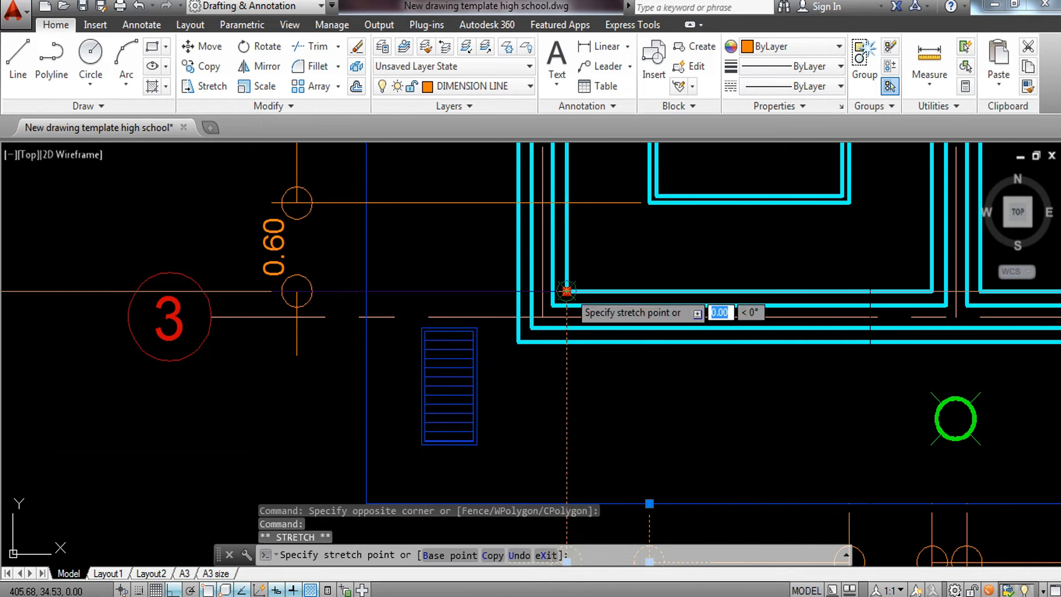
pyautogui.moveTo(568, 481); pyautogui.dragTo(621, 386, button='middle')
pyautogui.click(606, 420)
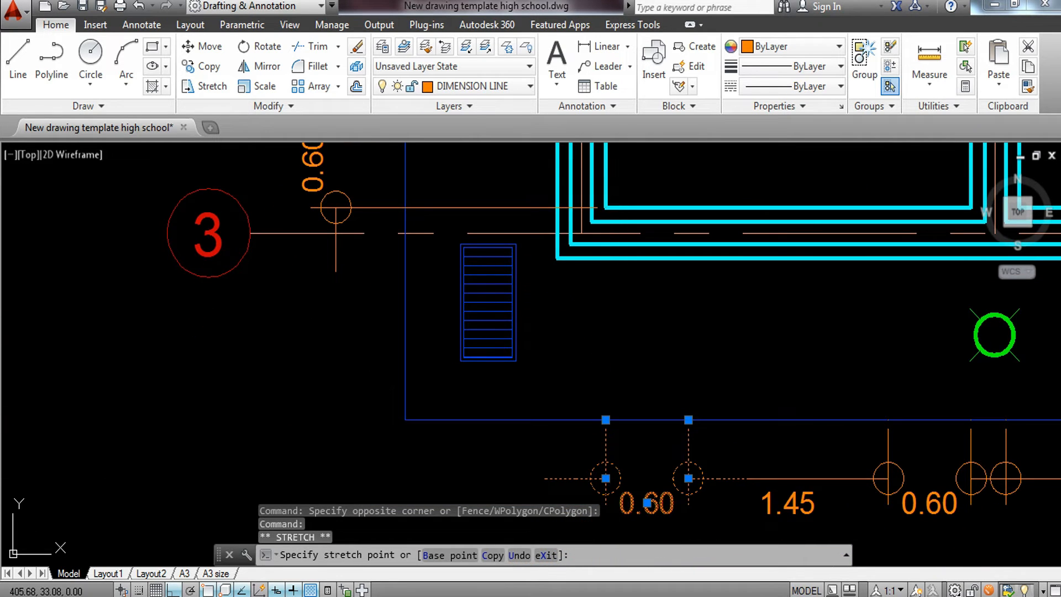
pyautogui.press('Escape')
pyautogui.press('Escape')
# Stretch the origin shared by the vertical 1.63 and lower 0.60 dimensions from the lower rectangle's corner to the left roof outline
pyautogui.moveTo(740, 171); pyautogui.dragTo(731, 368, button='middle')
pyautogui.click(519, 292)
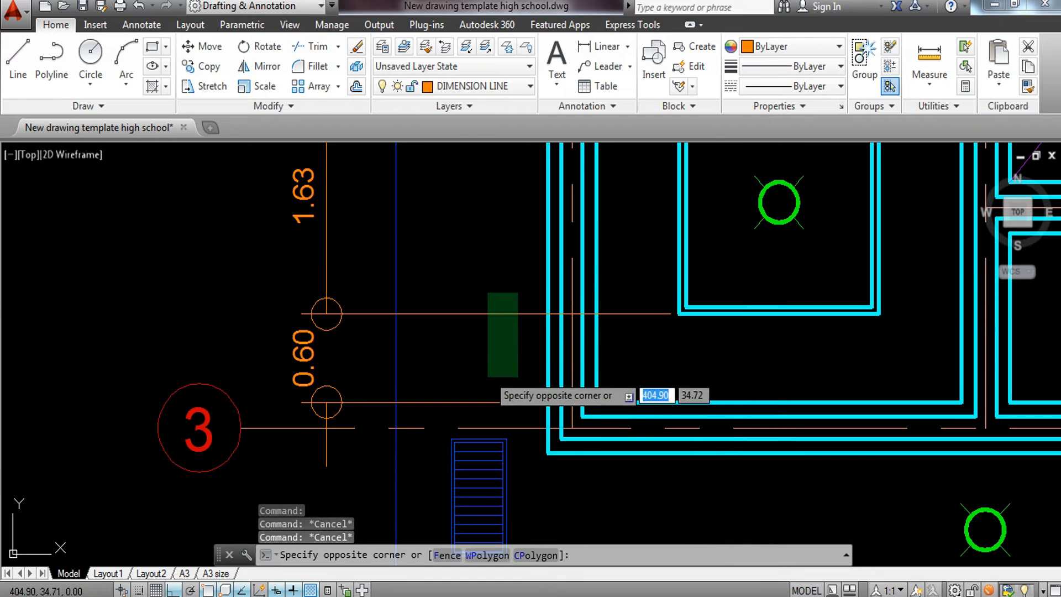
pyautogui.click(480, 411)
pyautogui.click(679, 314)
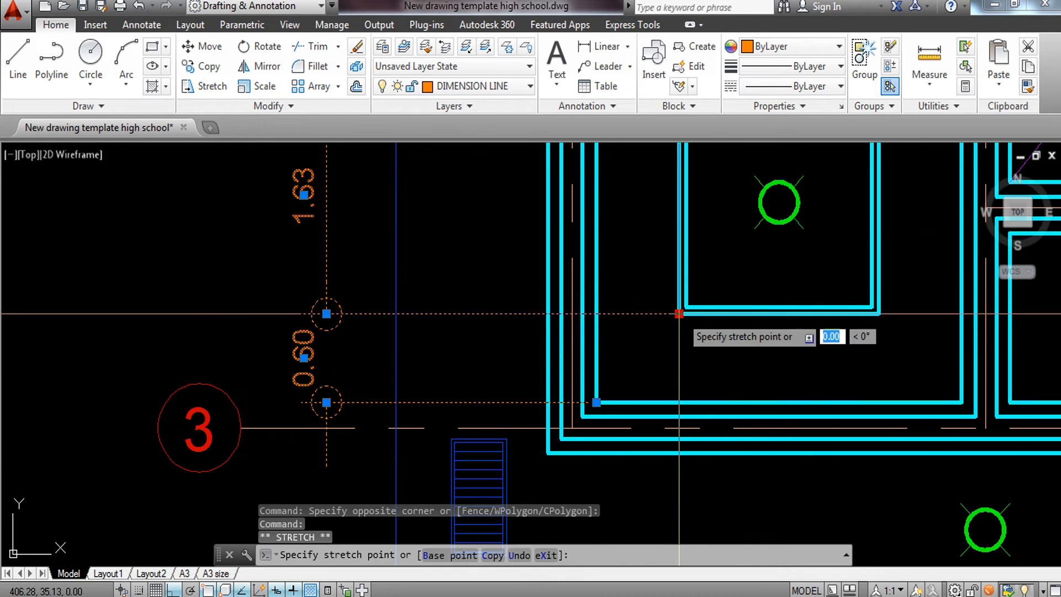
pyautogui.click(389, 314)
pyautogui.press('Escape')
# Stretch the lower extension-line origin of the vertical 0.60 dimension near grid line 3 to the left roof outline
pyautogui.click(493, 366)
pyautogui.click(462, 398)
pyautogui.click(480, 408)
pyautogui.click(470, 412)
pyautogui.click(467, 396)
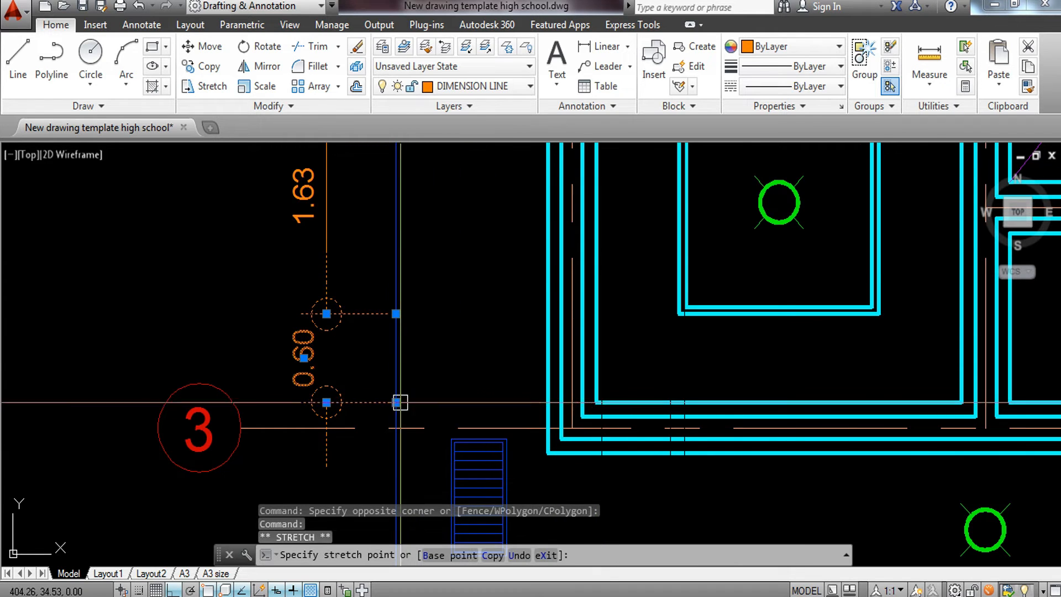
pyautogui.press('Escape')
# Align the origin shared by the vertical 1.20 and 1.63 dimensions with the lower rectangle's upper-left corner
pyautogui.moveTo(726, 193); pyautogui.dragTo(779, 414, button='middle')
pyautogui.moveTo(766, 337); pyautogui.dragTo(710, 410, button='middle')
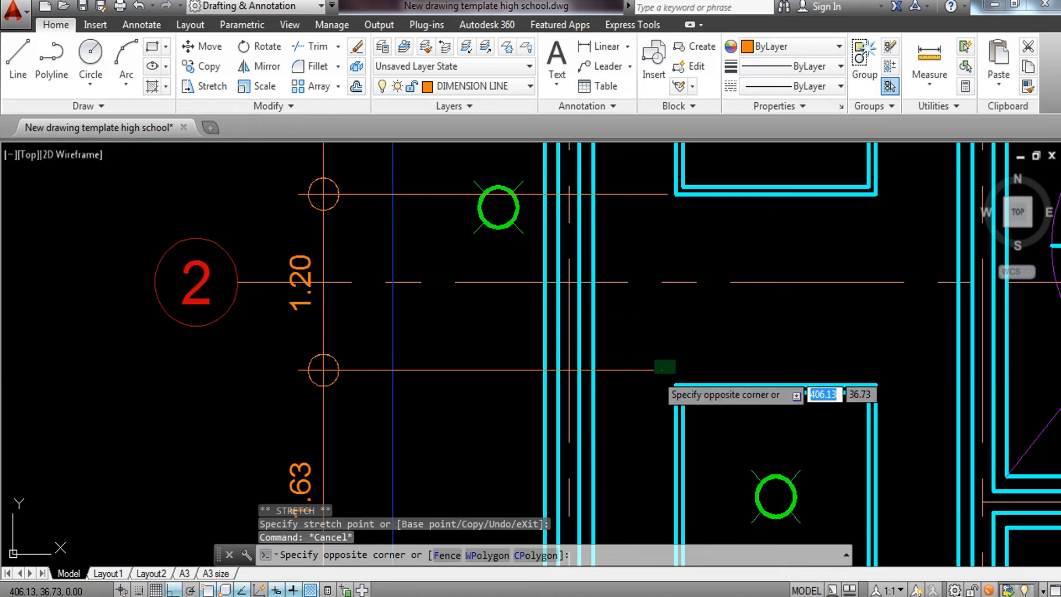
pyautogui.click(661, 372)
pyautogui.scroll(2, 697, 368)
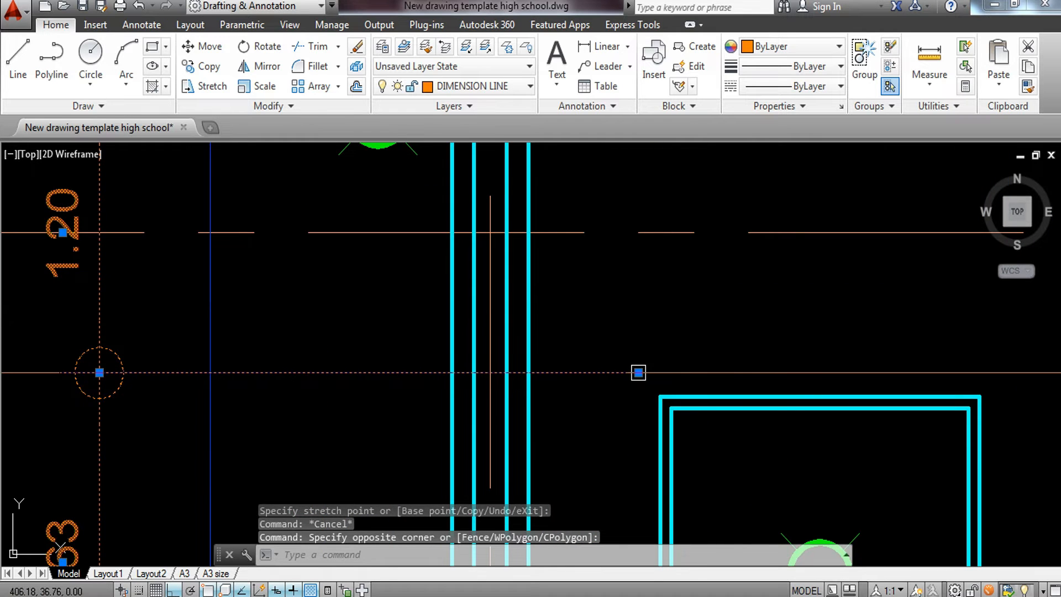
pyautogui.click(638, 373)
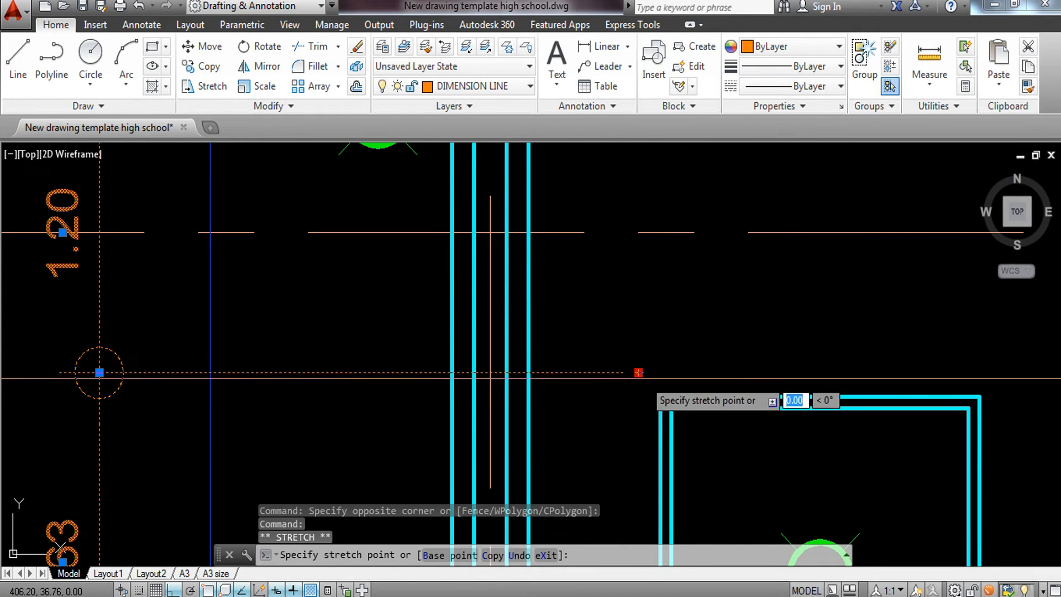
pyautogui.click(635, 397)
pyautogui.press('Escape')
# Stretch the lower extension-line origin of the vertical dimension at grid line 2 from the lower rectangle's corner to the left roof outline
pyautogui.click(608, 408)
pyautogui.click(580, 377)
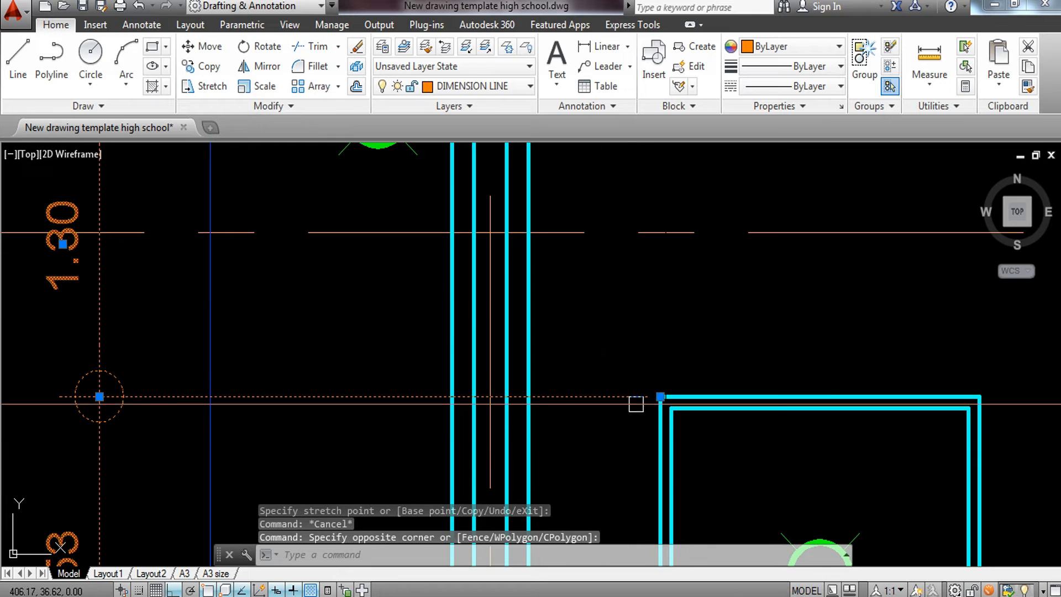
pyautogui.click(660, 396)
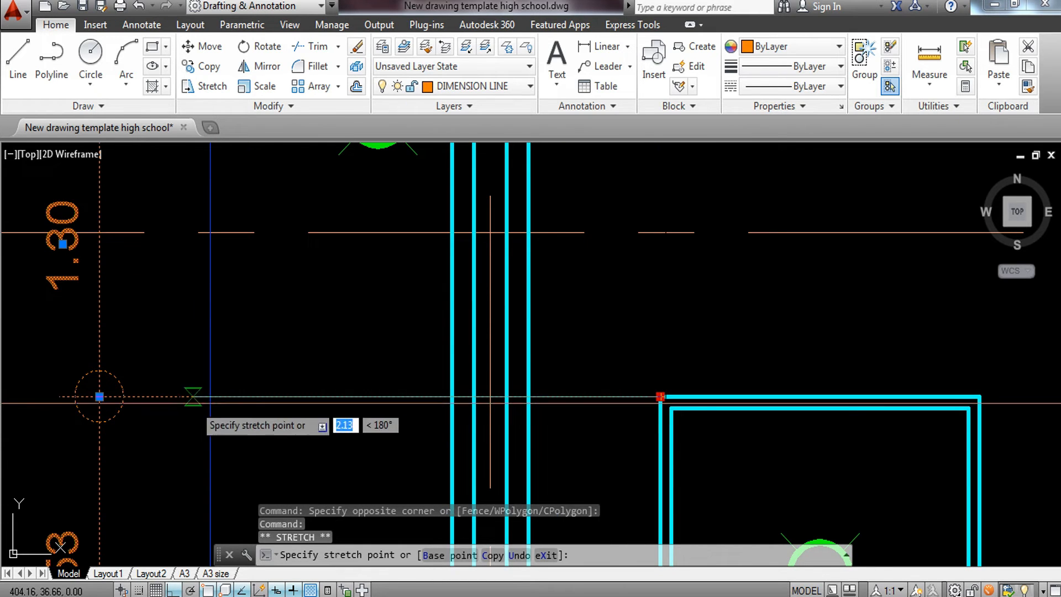
pyautogui.click(210, 397)
pyautogui.press('Escape')
pyautogui.scroll(-4, 309, 390)
pyautogui.moveTo(351, 330); pyautogui.dragTo(379, 393, button='middle')
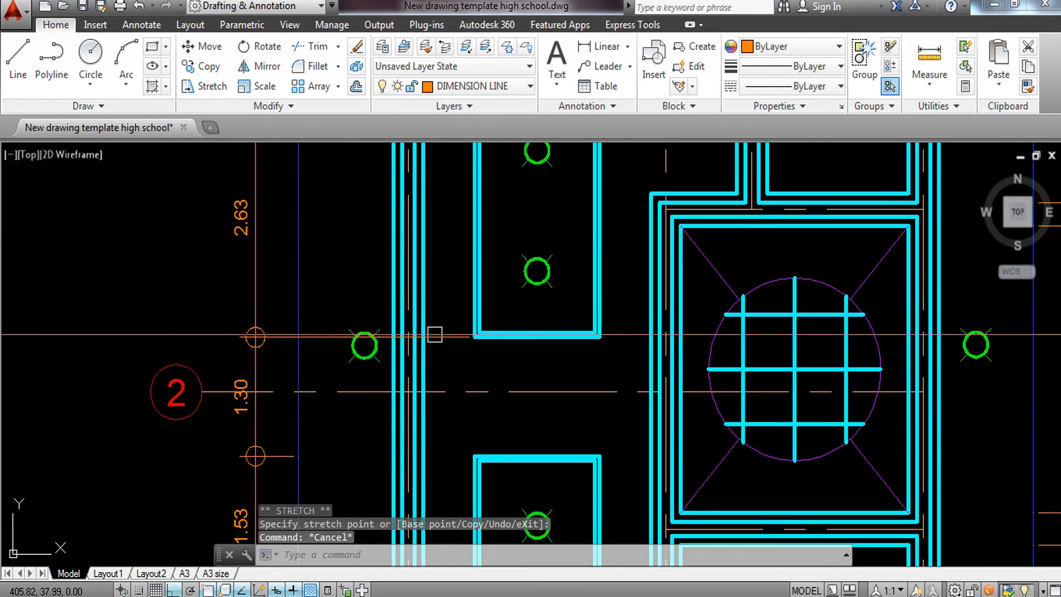
# Stretch the origins of the 1.30 and 2.63 dimensions at the upper rectangle's lower-left corner to the left roof outline
pyautogui.click(455, 337)
pyautogui.click(474, 336)
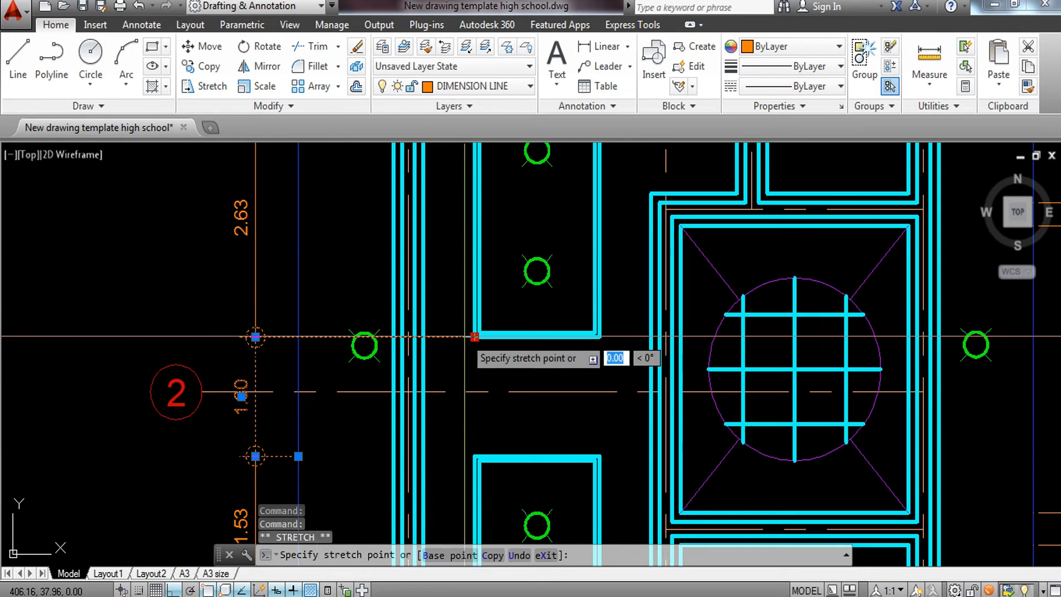
pyautogui.click(293, 337)
pyautogui.press('Escape')
pyautogui.moveTo(319, 334); pyautogui.dragTo(322, 345, button='middle')
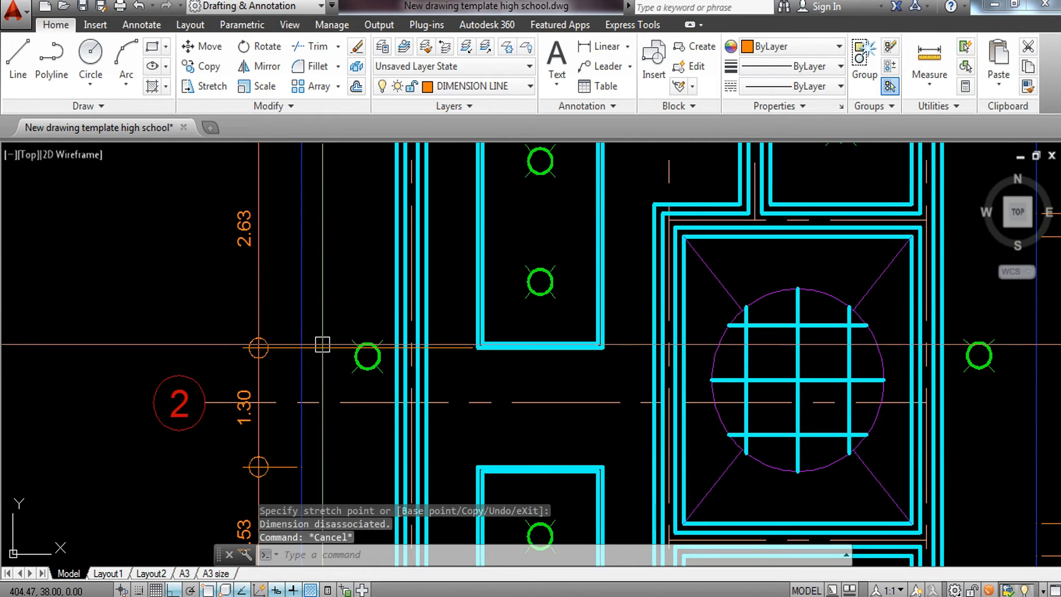
pyautogui.click(478, 347)
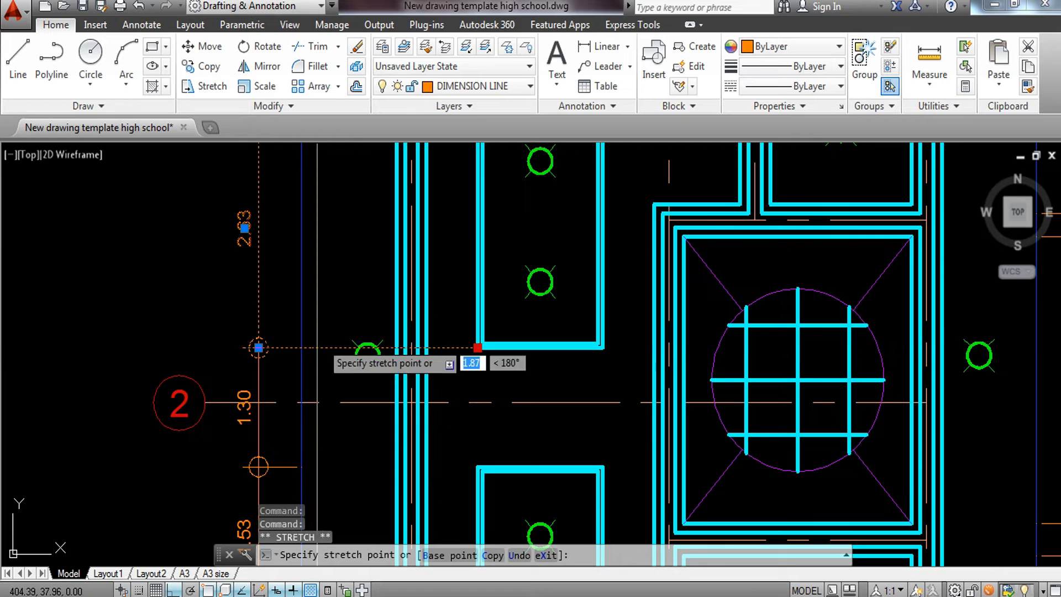
pyautogui.click(298, 347)
pyautogui.press('Escape')
# Stretch both extension-line origins of the vertical 0.60 dimension near grid line 1, including the one shared with 2.63, to the roof outline
pyautogui.moveTo(346, 284); pyautogui.dragTo(396, 503, button='middle')
pyautogui.scroll(2, 386, 395)
pyautogui.click(412, 334)
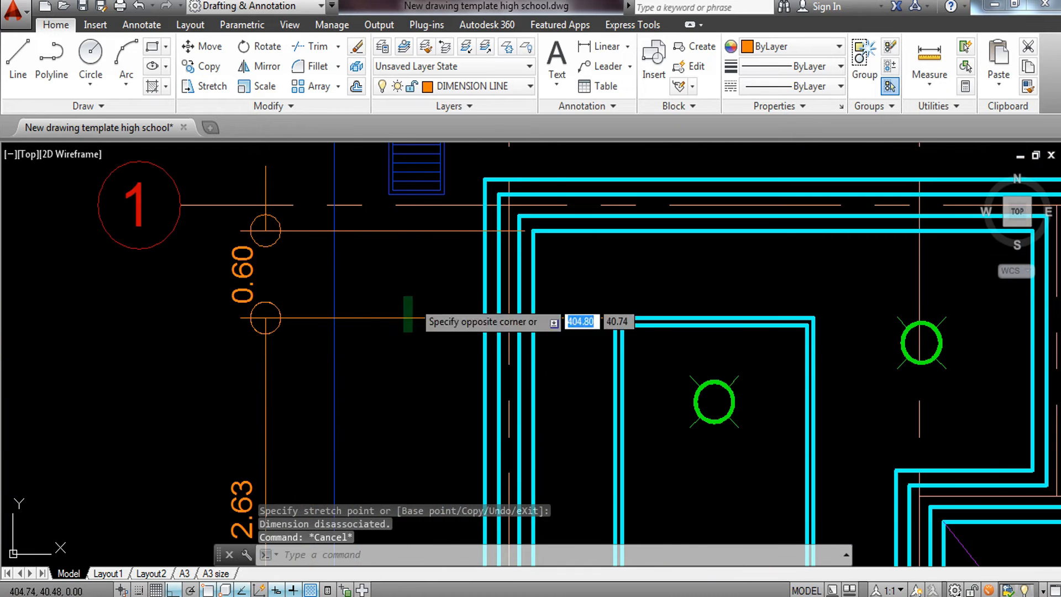
pyautogui.click(402, 297)
pyautogui.click(616, 318)
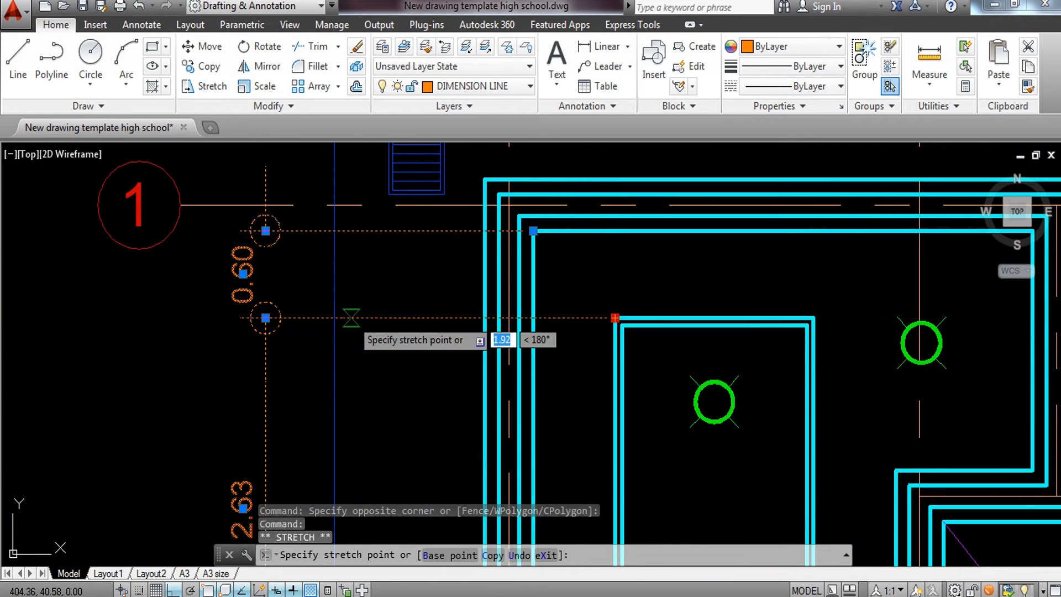
pyautogui.click(334, 318)
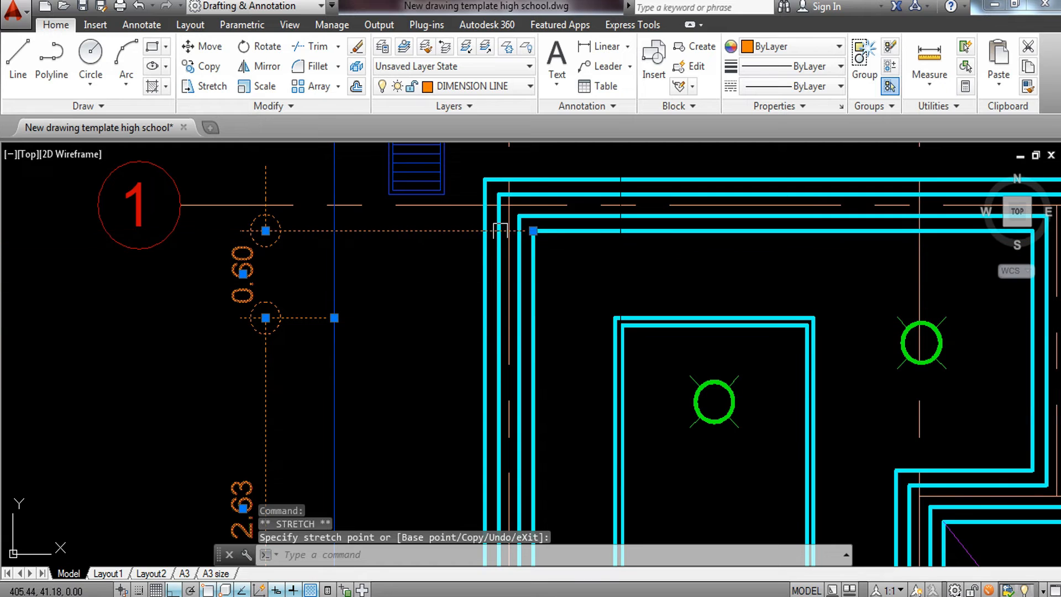
pyautogui.click(533, 230)
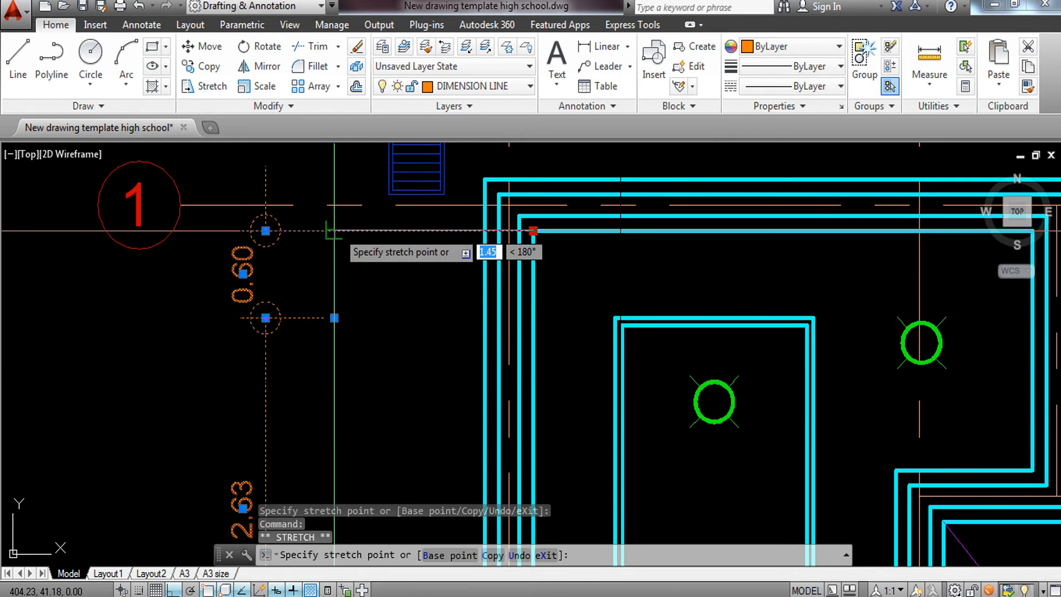
pyautogui.press('Escape')
# Hatch the area around the lower rectangle in the left room with the ANSI31 pattern
pyautogui.scroll(-4, 544, 284)
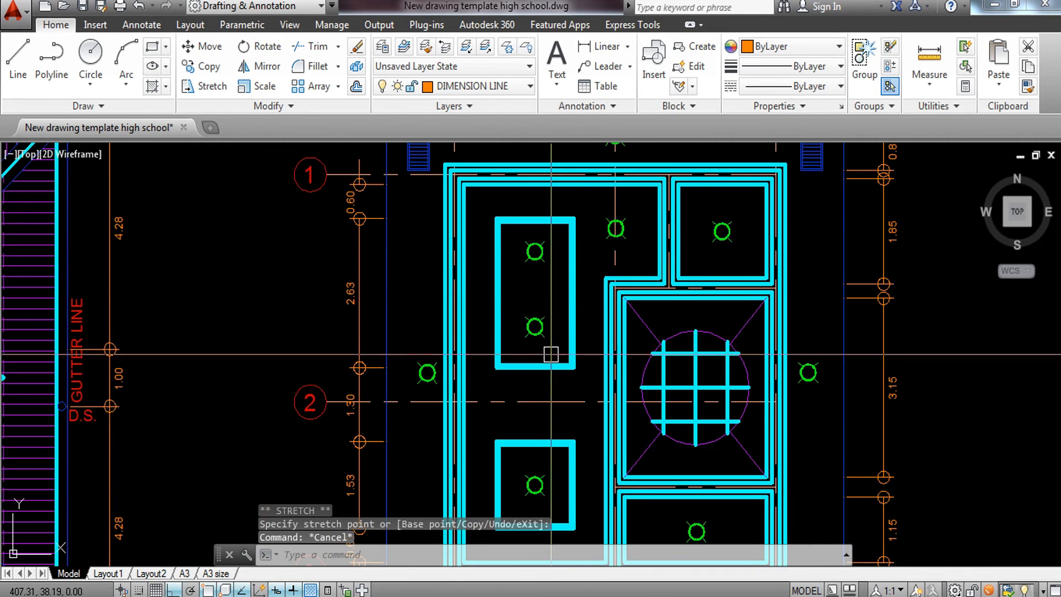
pyautogui.moveTo(551, 354); pyautogui.dragTo(546, 340, button='middle')
pyautogui.moveTo(549, 381)
pyautogui.mouseDown(button='middle')
pyautogui.moveTo(557, 393)
pyautogui.moveTo(547, 360)
pyautogui.moveTo(564, 339)
pyautogui.moveTo(555, 327)
pyautogui.mouseUp(button='middle')
pyautogui.scroll(2, 517, 439)
pyautogui.moveTo(522, 441)
pyautogui.mouseDown(button='middle')
pyautogui.moveTo(522, 409)
pyautogui.moveTo(544, 427)
pyautogui.moveTo(552, 455)
pyautogui.mouseUp(button='middle')
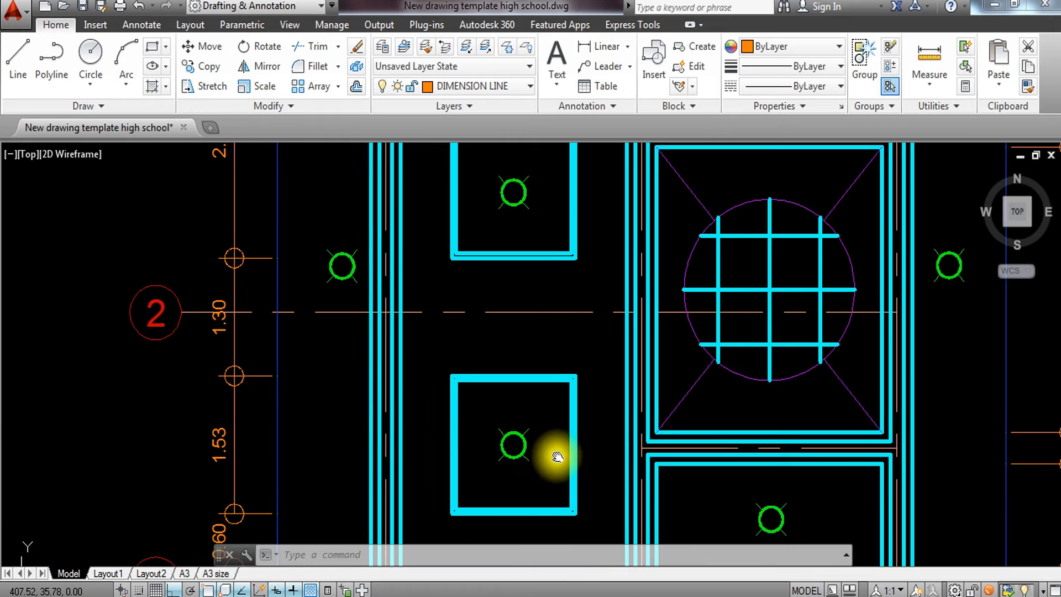
pyautogui.scroll(-3, 552, 442)
pyautogui.scroll(1, 553, 423)
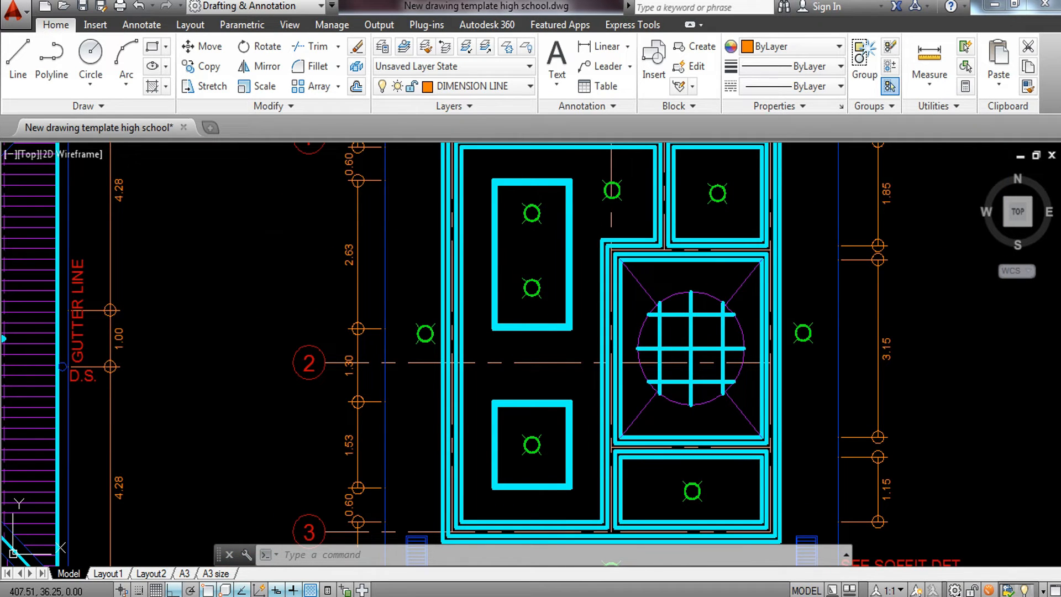
pyautogui.write('h')
pyautogui.press('Return')
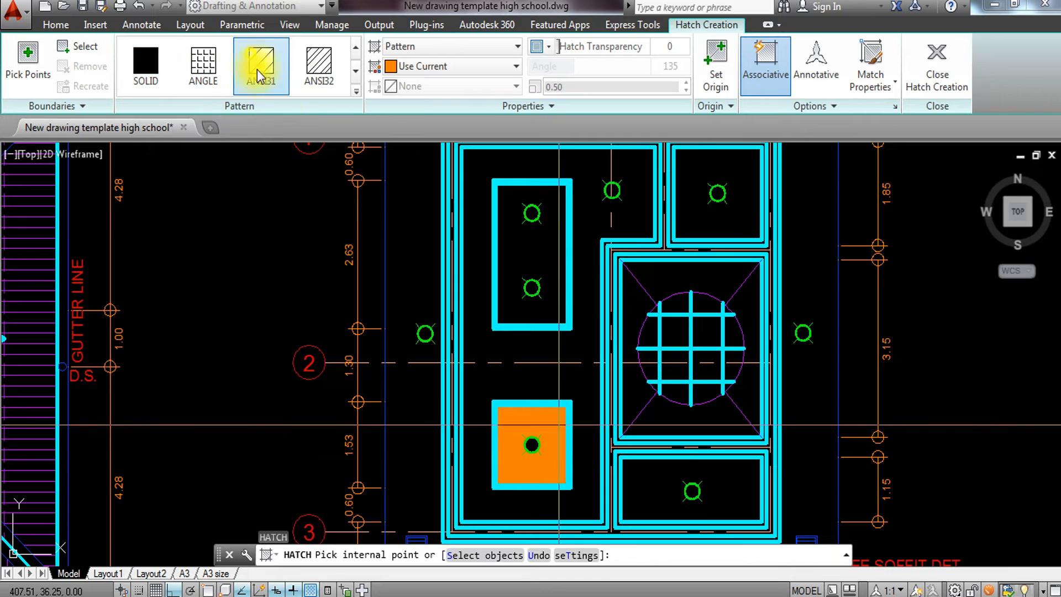
pyautogui.click(255, 63)
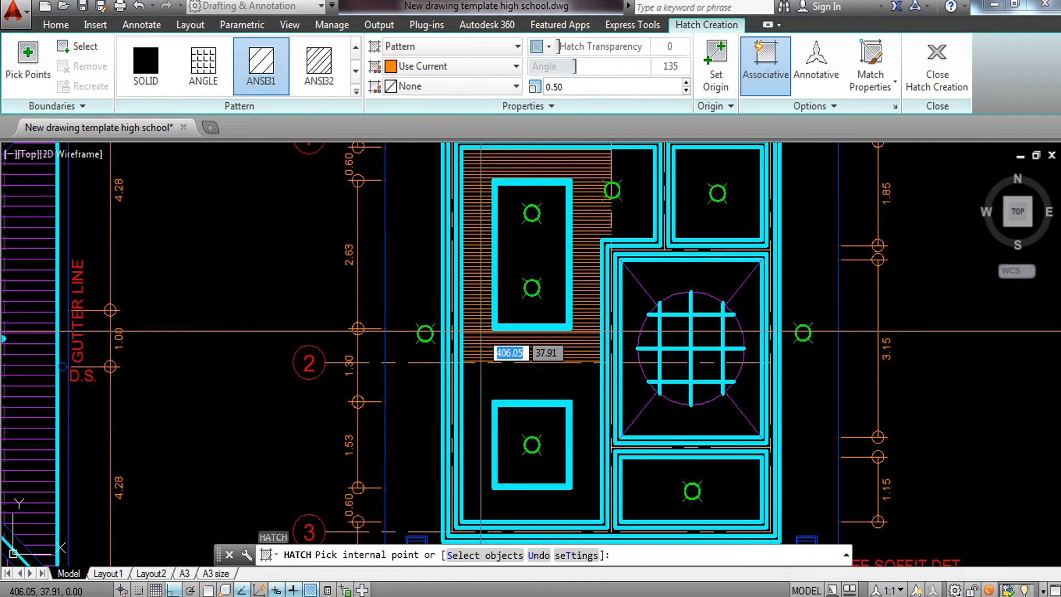
pyautogui.click(568, 380)
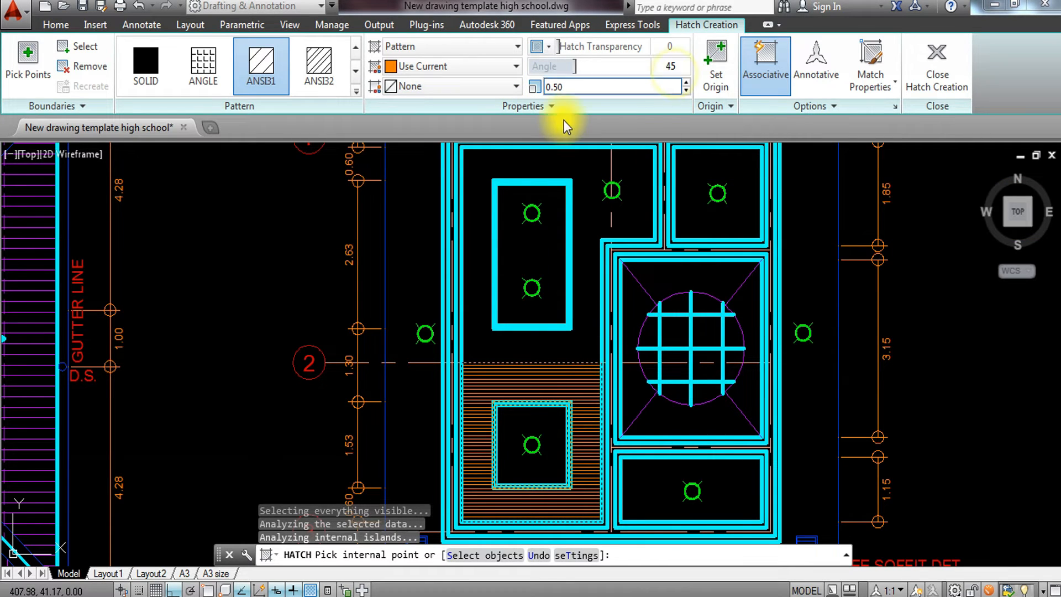
# Set the hatch angle to 45 and scale to 2.00, and extend the hatch to the rest of the left room
pyautogui.write('45')
pyautogui.press('Return')
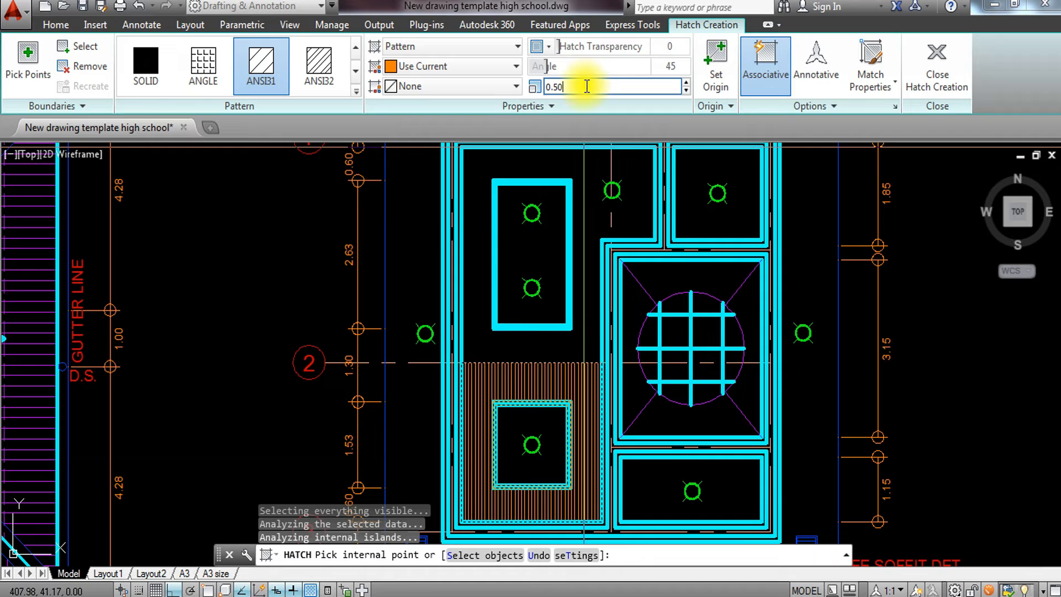
pyautogui.write('1.5')
pyautogui.press('Return')
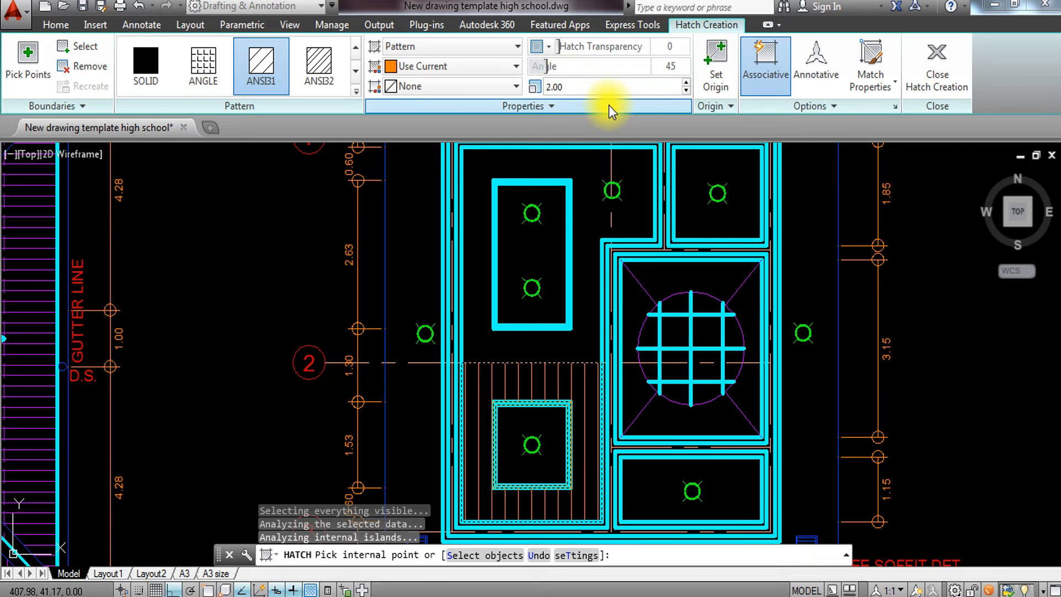
pyautogui.click(581, 332)
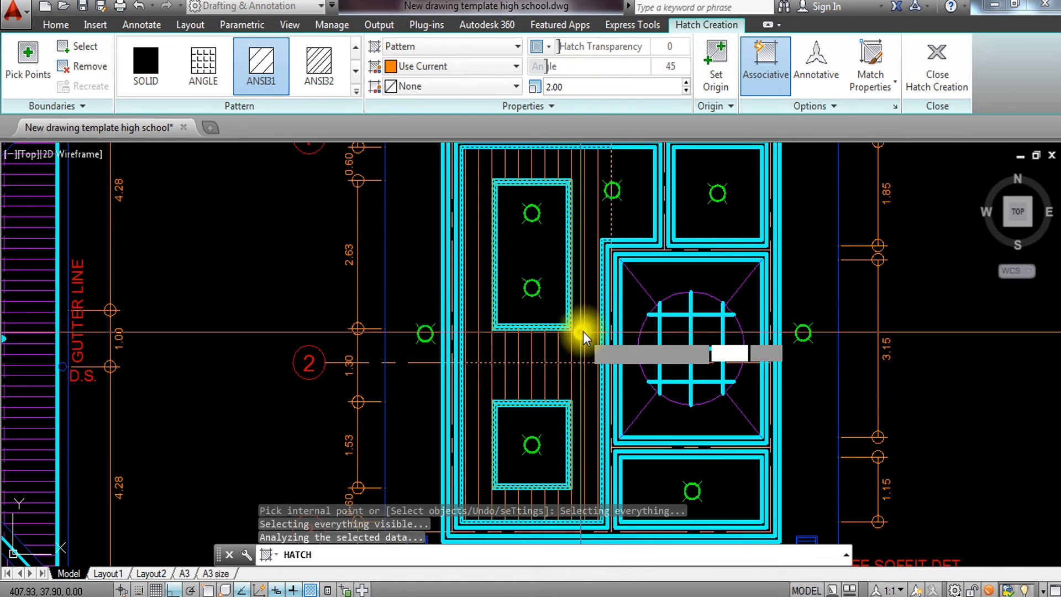
pyautogui.rightClick(638, 210)
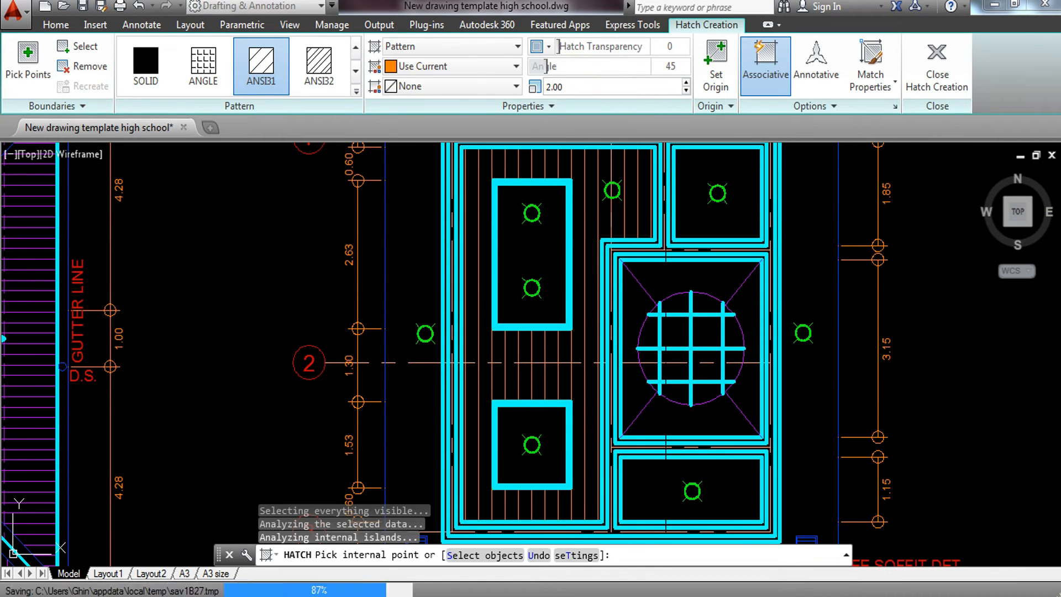
# Examine the vertical-line hatch around the two rectangles in the left room
pyautogui.moveTo(628, 400); pyautogui.dragTo(632, 313, button='middle')
pyautogui.moveTo(535, 298)
pyautogui.mouseDown(button='middle')
pyautogui.moveTo(513, 394)
pyautogui.moveTo(543, 393)
pyautogui.moveTo(550, 358)
pyautogui.moveTo(508, 337)
pyautogui.moveTo(517, 324)
pyautogui.mouseUp(button='middle')
pyautogui.scroll(-2, 514, 349)
pyautogui.scroll(2, 527, 297)
pyautogui.scroll(2, 517, 324)
pyautogui.moveTo(530, 366); pyautogui.dragTo(515, 248, button='middle')
pyautogui.scroll(-3, 514, 247)
pyautogui.scroll(2, 569, 415)
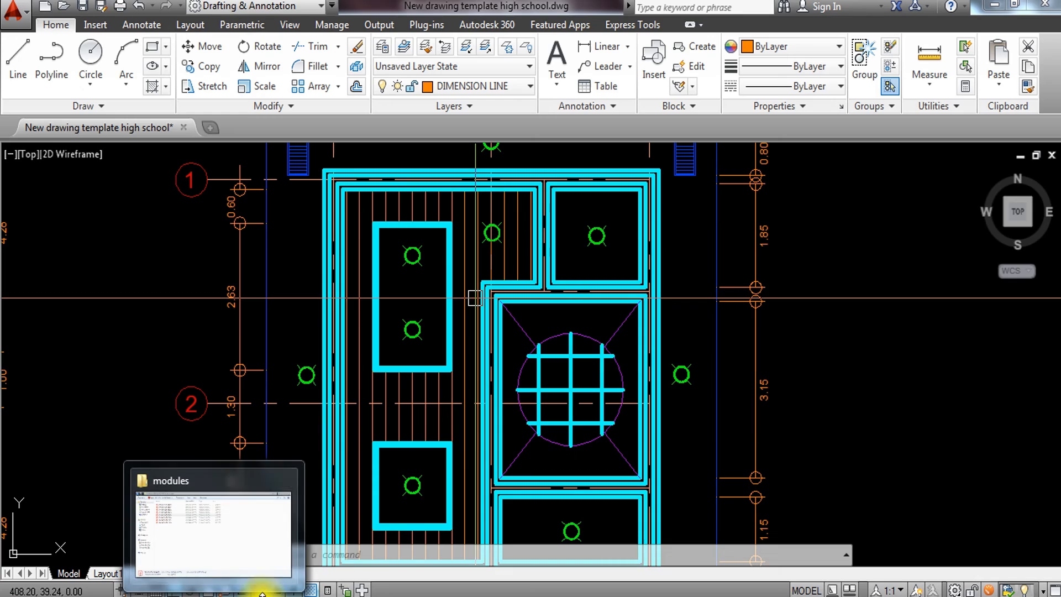
pyautogui.moveTo(277, 586)
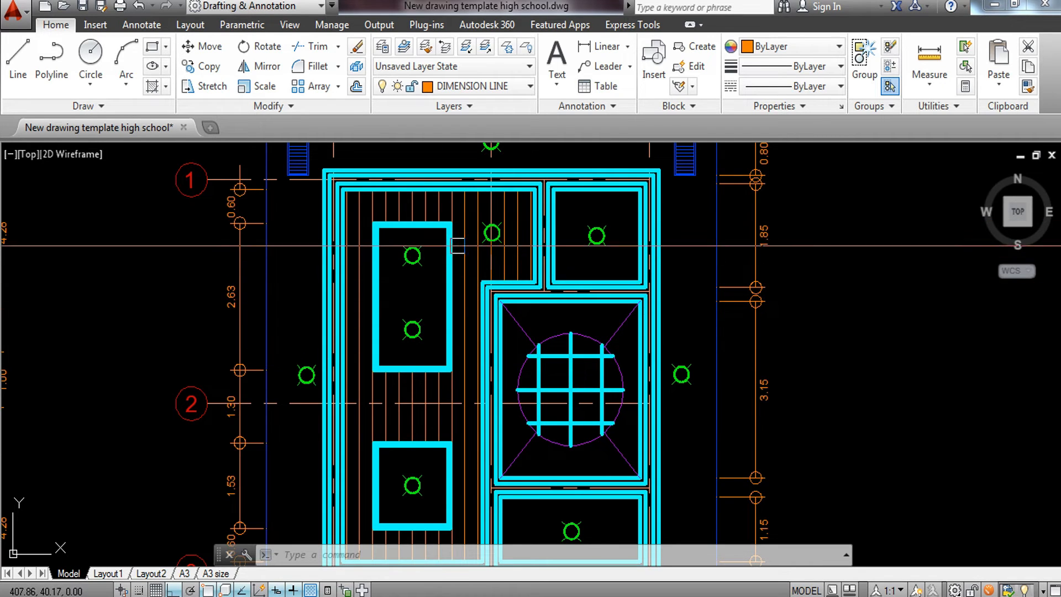
pyautogui.moveTo(445, 379); pyautogui.dragTo(475, 319, button='middle')
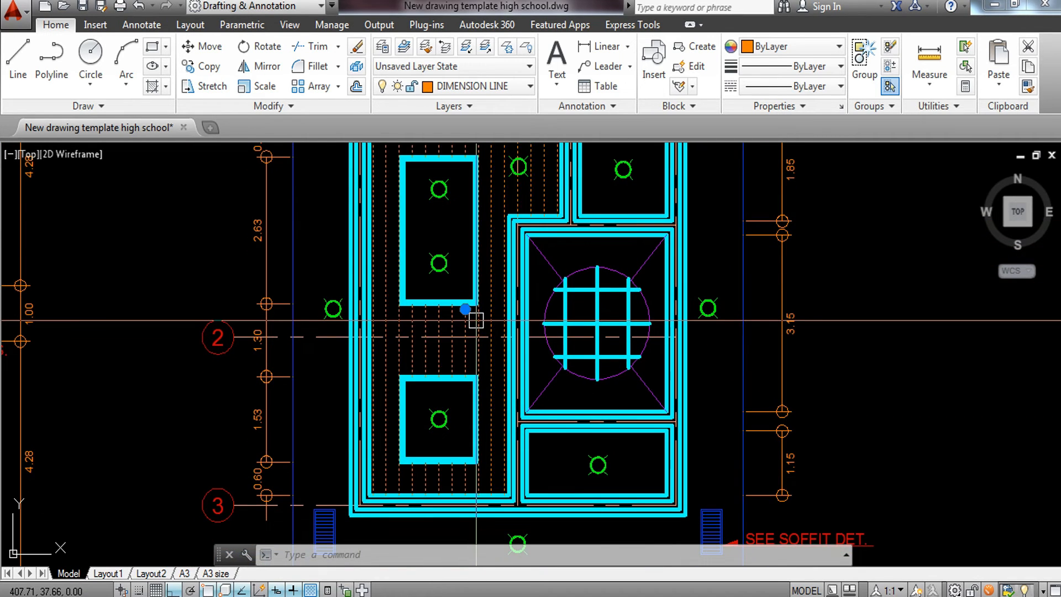
# Erase the vertical-line hatch from the left room
pyautogui.click(467, 305)
pyautogui.write('e')
pyautogui.press('Return')
pyautogui.moveTo(487, 285); pyautogui.dragTo(493, 346, button='middle')
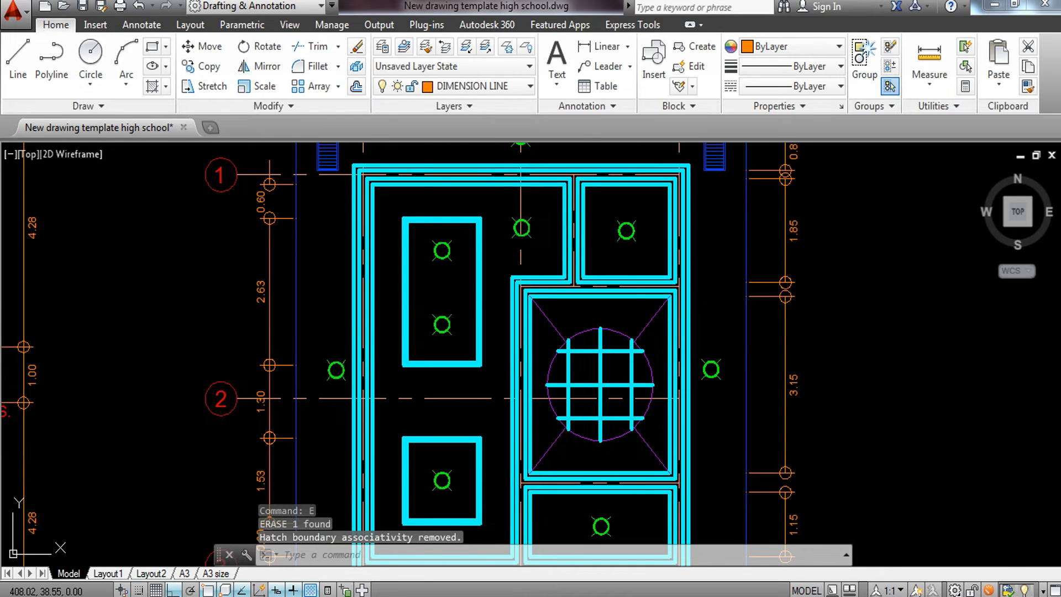
# Start an ANSI31 hatch with both rectangles of the left room as its boundaries
pyautogui.write('h')
pyautogui.press('Return')
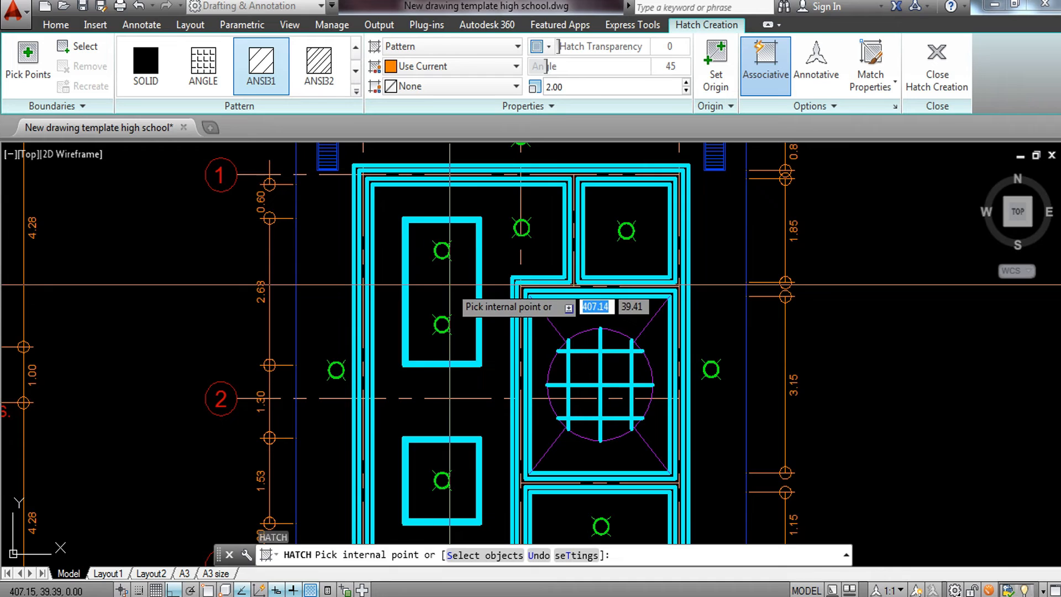
pyautogui.click(465, 462)
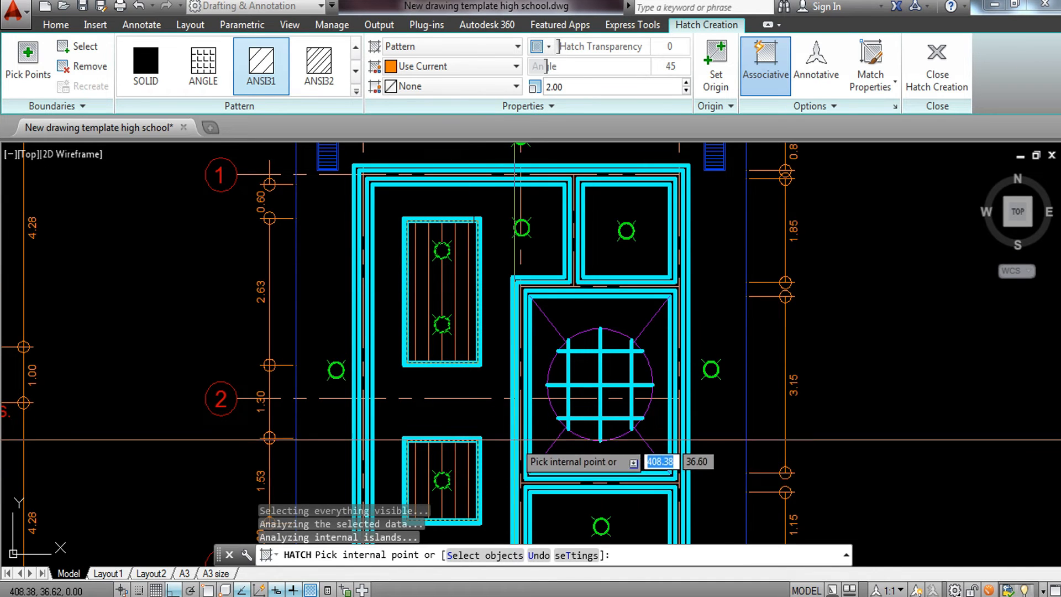
pyautogui.moveTo(510, 440); pyautogui.dragTo(510, 407, button='middle')
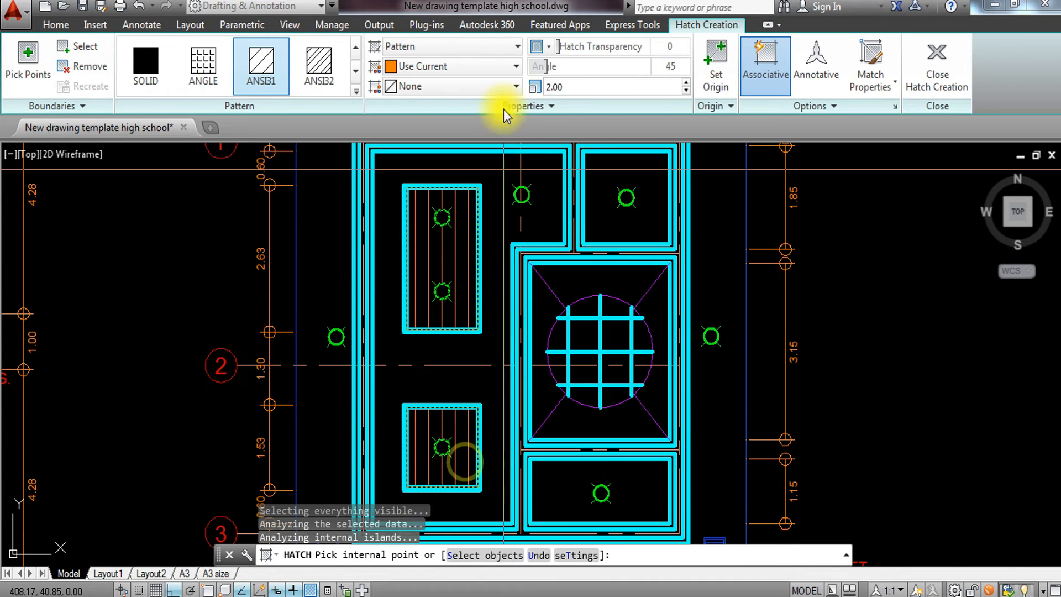
# Try the NET pattern for the hatch in the two rectangles
pyautogui.click(355, 90)
pyautogui.scroll(-10, 227, 189)
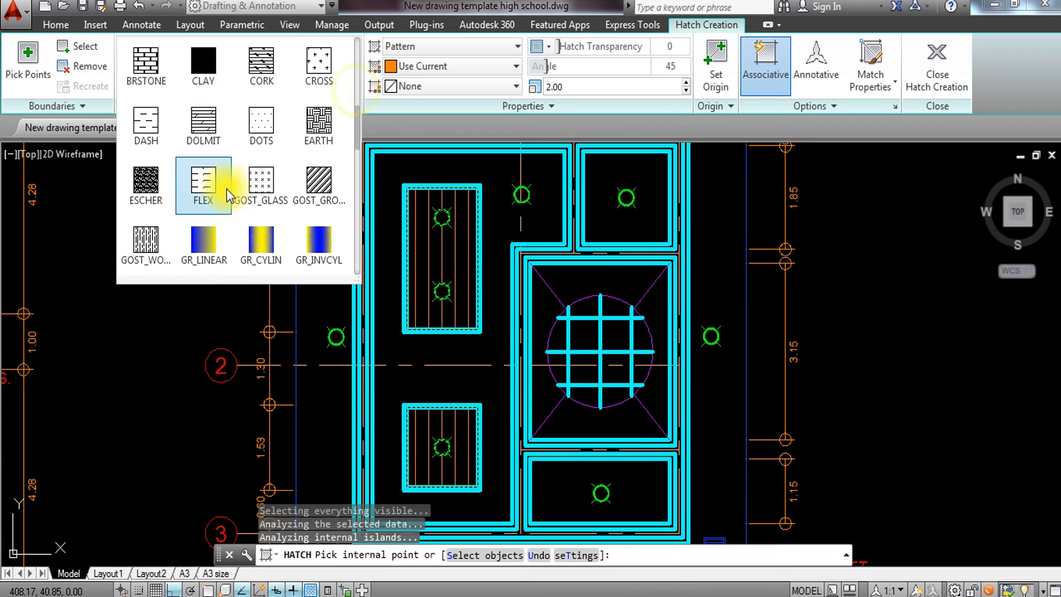
pyautogui.scroll(-5, 226, 189)
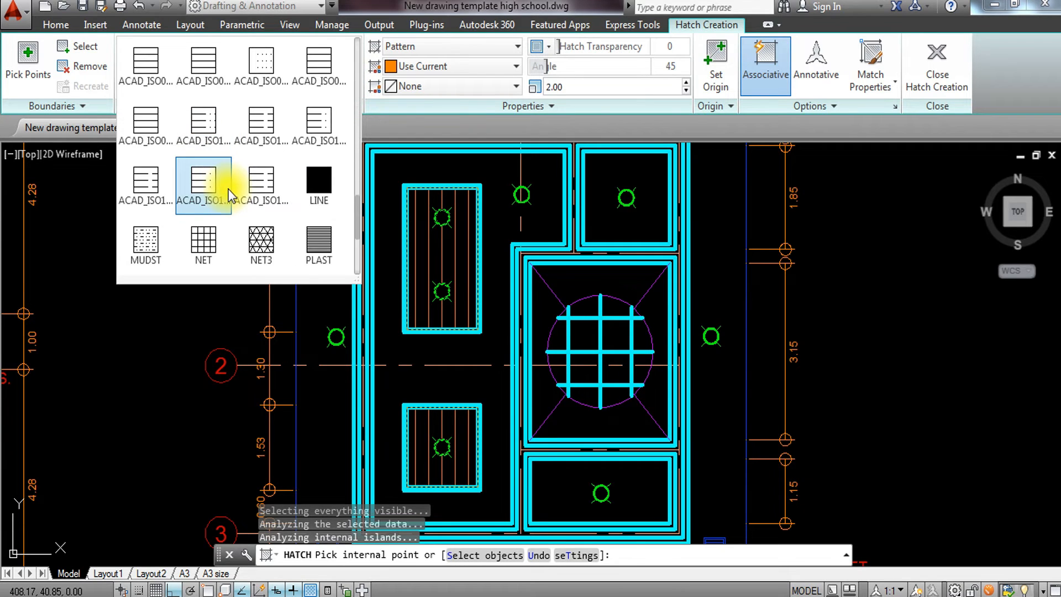
pyautogui.click(210, 183)
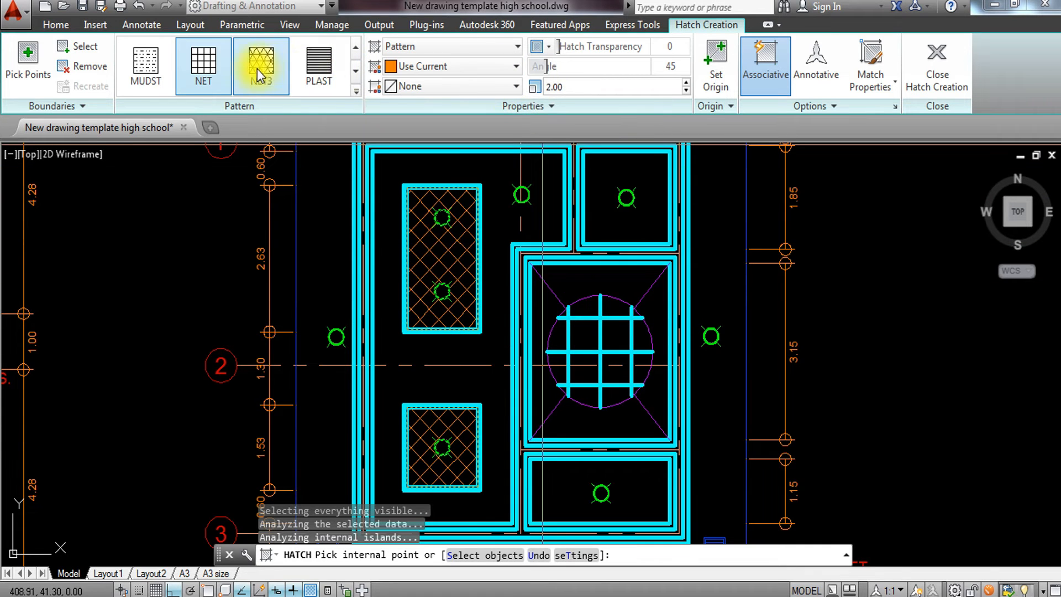
# Switch the rectangles' hatch to the ANSI31 pattern and set its angle to 135
pyautogui.click(356, 91)
pyautogui.scroll(3, 239, 110)
pyautogui.scroll(10, 235, 114)
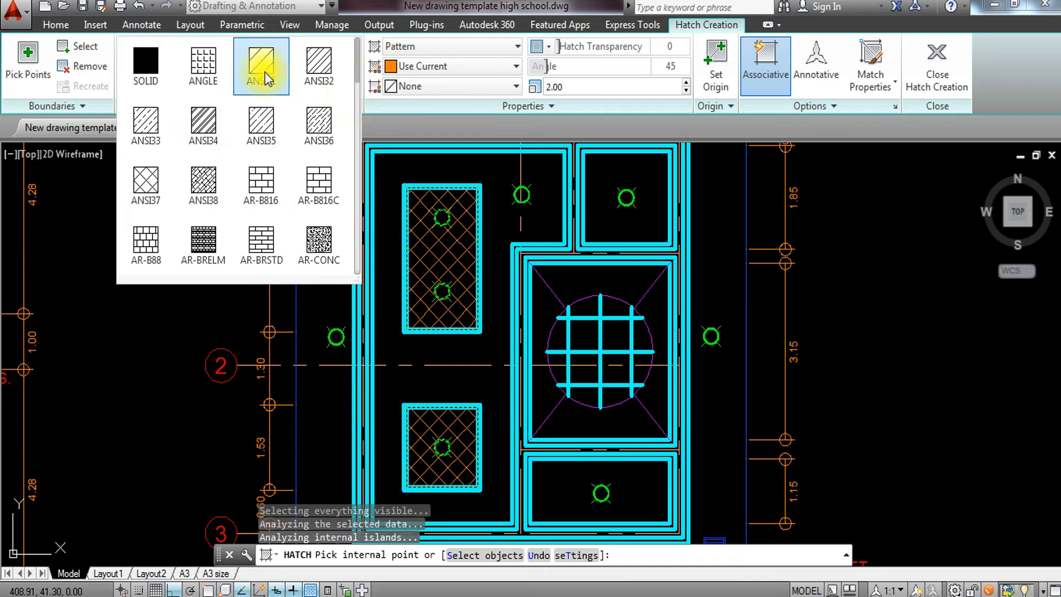
pyautogui.click(264, 72)
pyautogui.moveTo(672, 70); pyautogui.dragTo(672, 68)
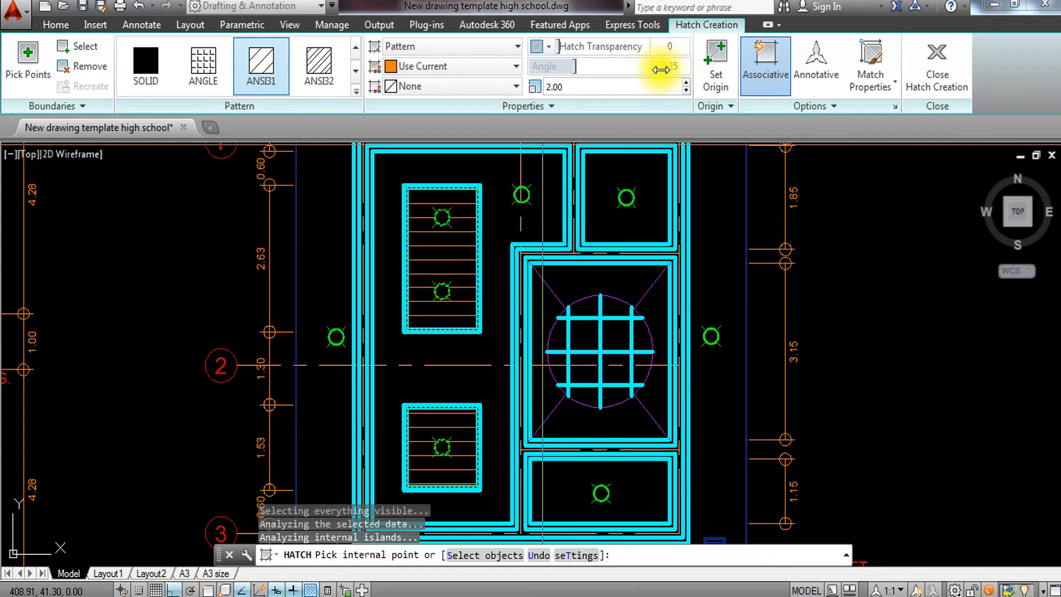
# Try a scale of 1.50 for the hatch in the two rectangles
pyautogui.click(600, 88)
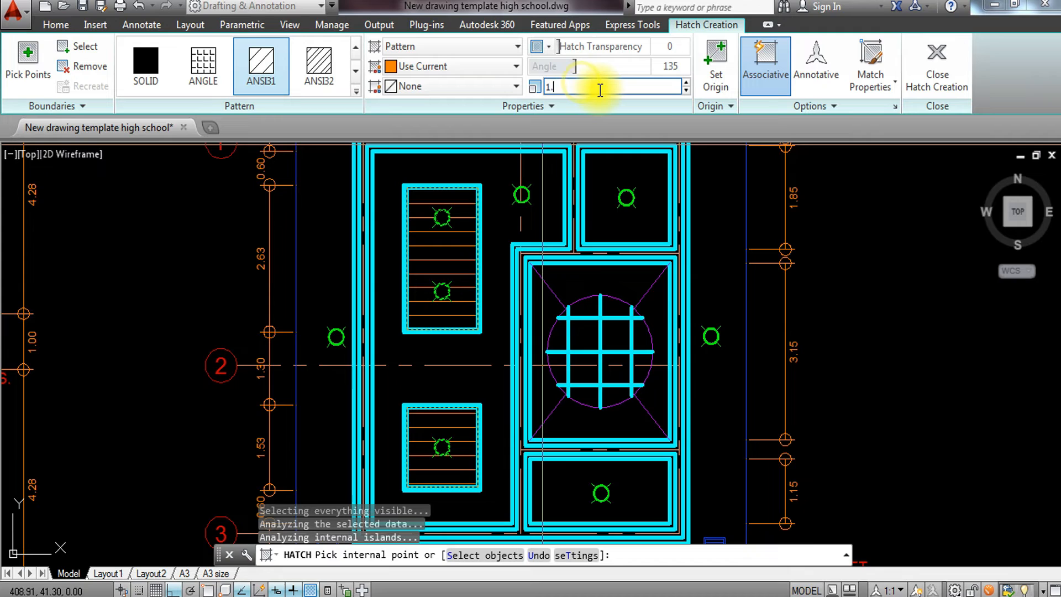
pyautogui.write('1.5')
pyautogui.press('Return')
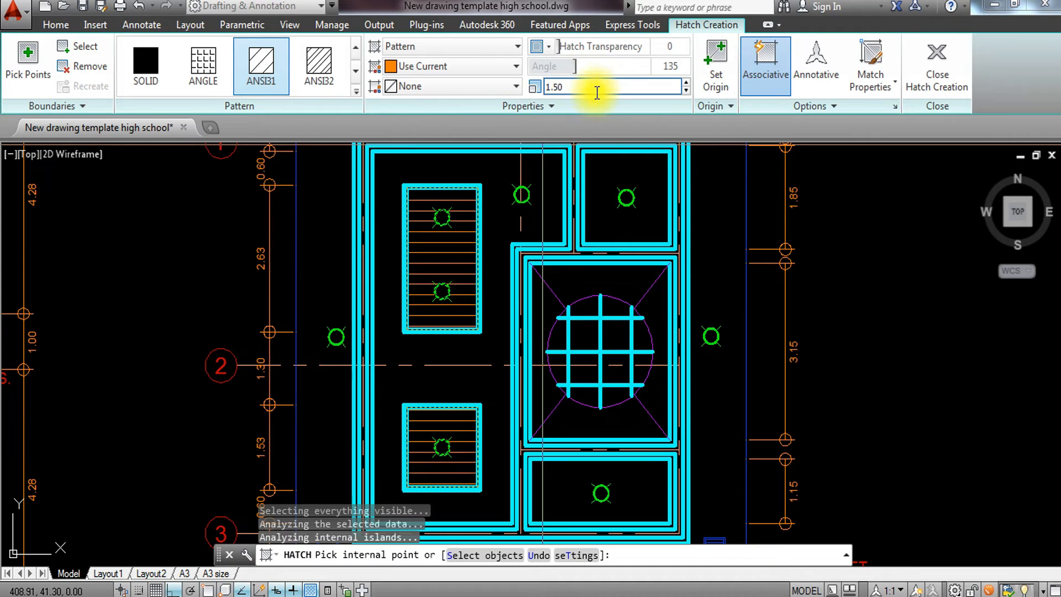
# Set the rectangles' hatch scale to 1.70 and finish the hatch
pyautogui.click(602, 90)
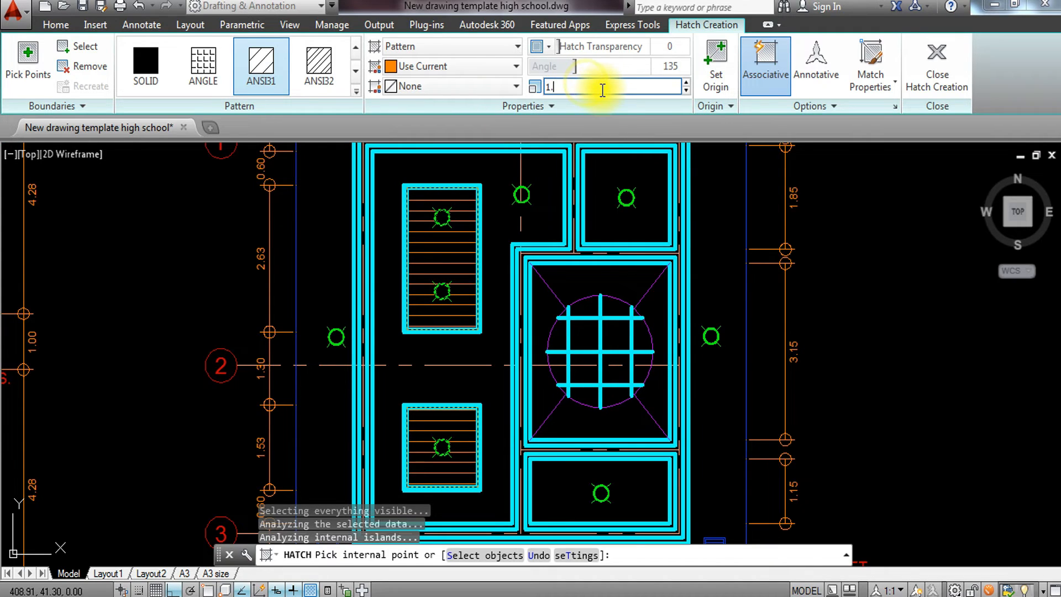
pyautogui.write('1.7')
pyautogui.press('Return')
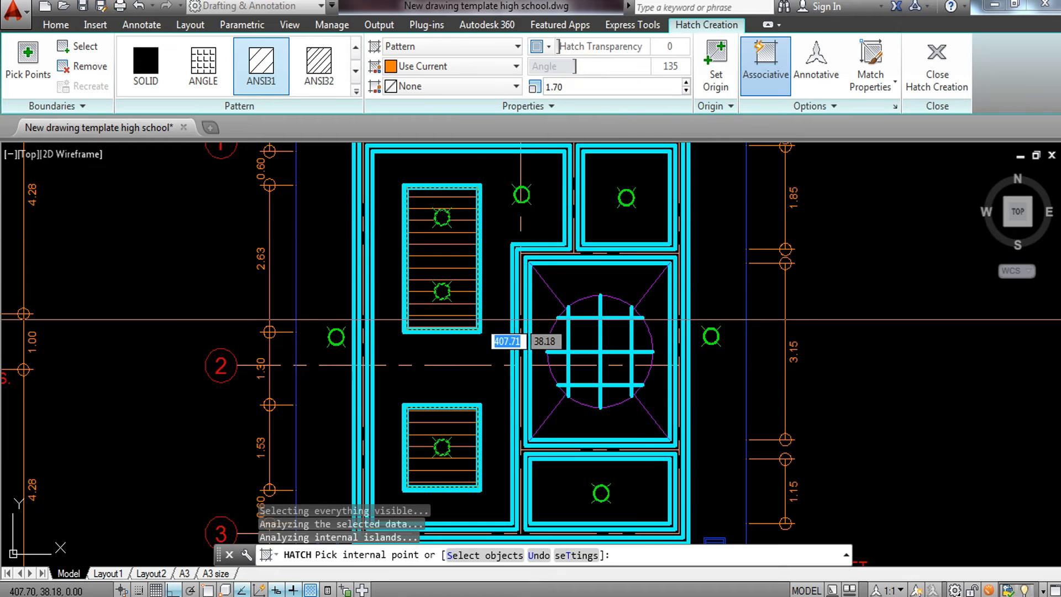
pyautogui.press('Return')
# Copy the ROOF PLAN title with its circle, line and scale text to below the ceiling plan, at the same height
pyautogui.scroll(-4, 481, 313)
pyautogui.moveTo(525, 426)
pyautogui.mouseDown(button='middle')
pyautogui.moveTo(519, 376)
pyautogui.moveTo(495, 384)
pyautogui.mouseUp(button='middle')
pyautogui.scroll(2, 502, 365)
pyautogui.moveTo(358, 418)
pyautogui.mouseDown(button='middle')
pyautogui.moveTo(358, 435)
pyautogui.moveTo(534, 383)
pyautogui.mouseUp(button='middle')
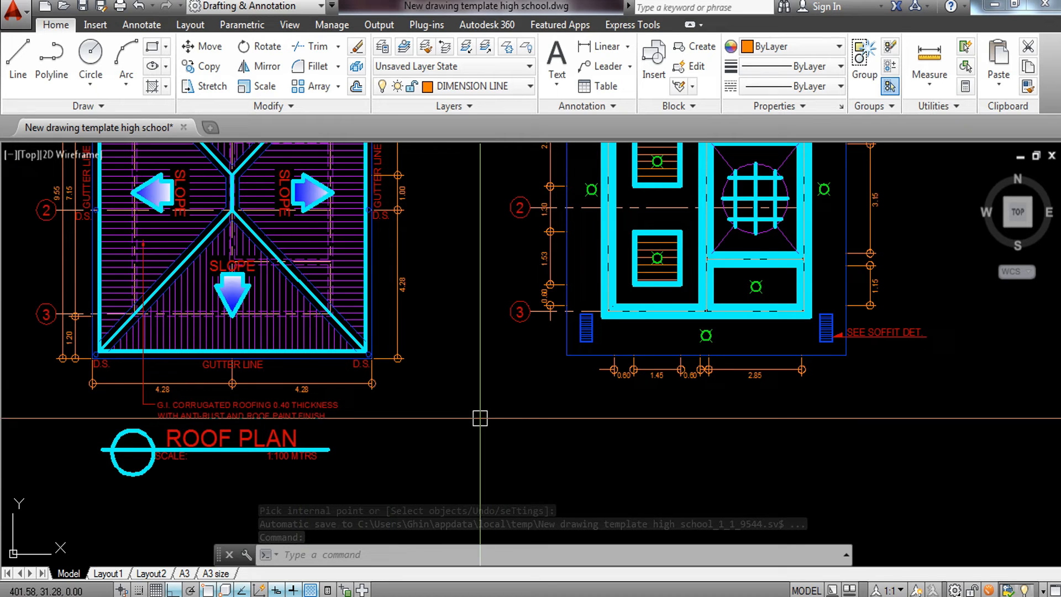
pyautogui.click(391, 425)
pyautogui.click(91, 496)
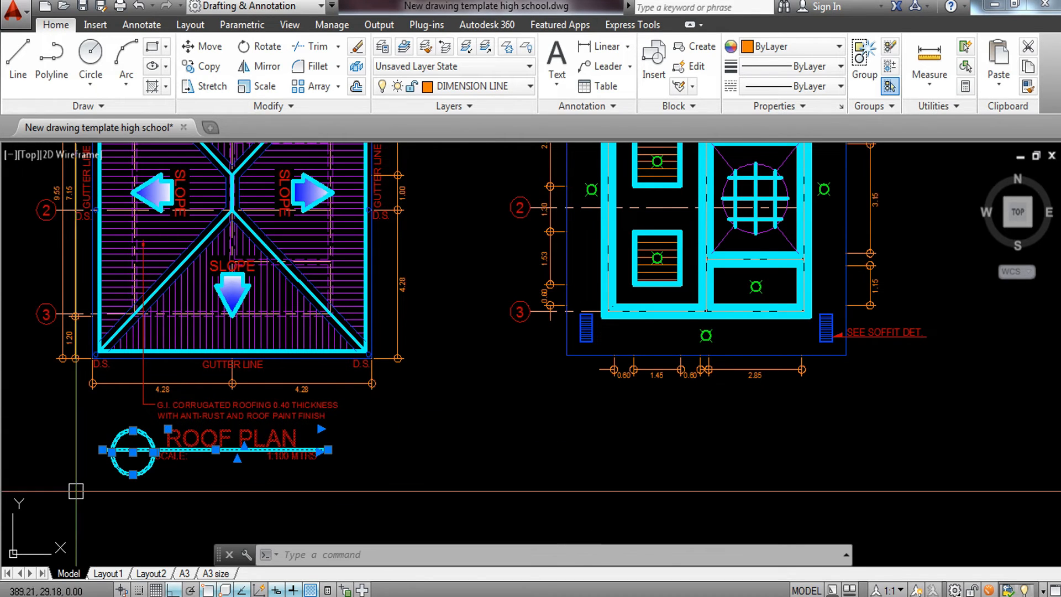
pyautogui.write('co')
pyautogui.press('Return')
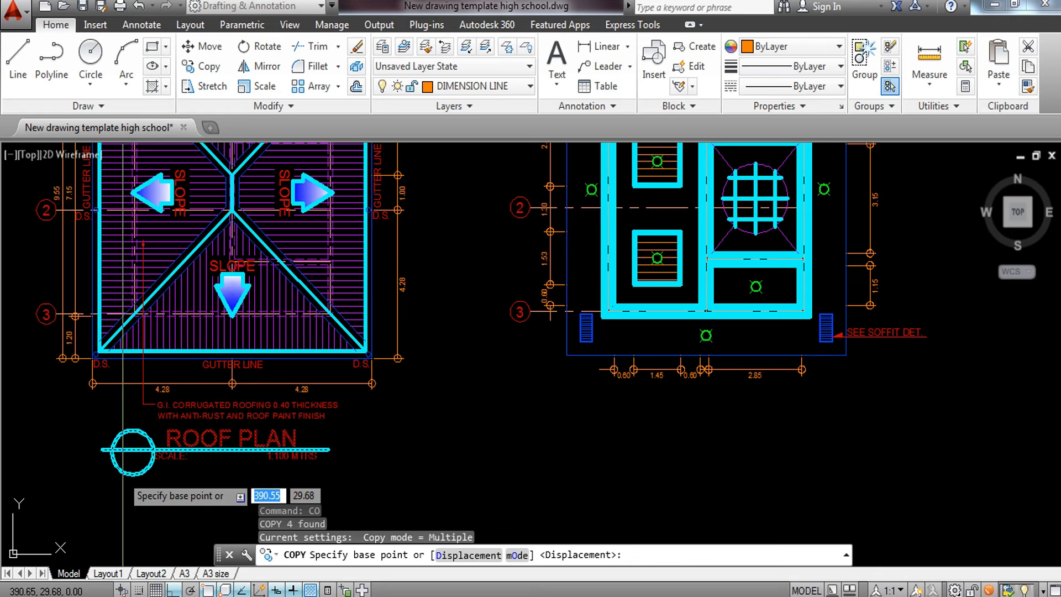
pyautogui.click(132, 452)
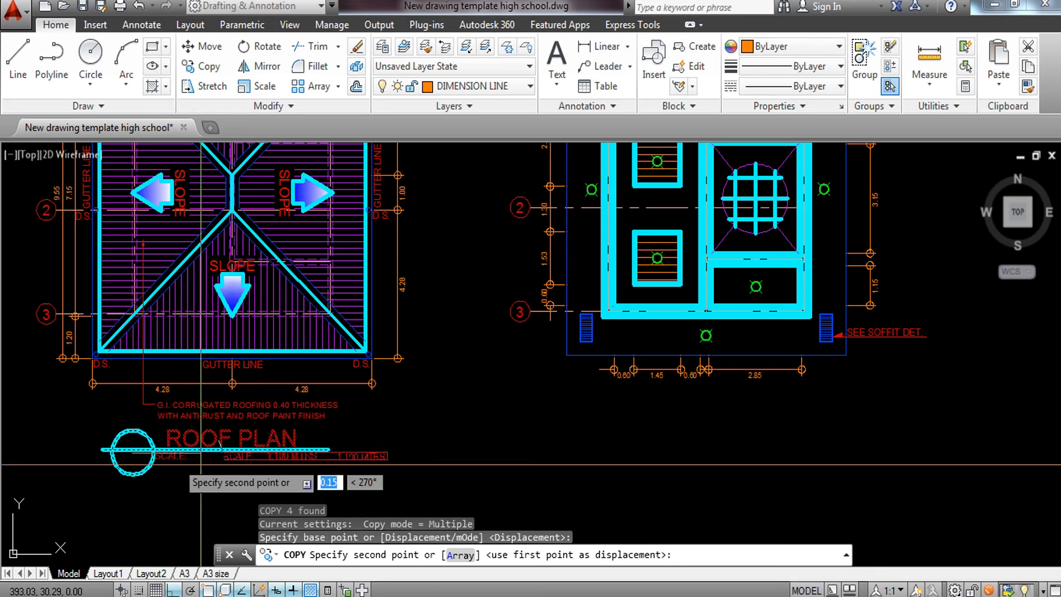
pyautogui.click(595, 453)
pyautogui.moveTo(635, 487); pyautogui.dragTo(395, 486, button='middle')
pyautogui.press('Escape')
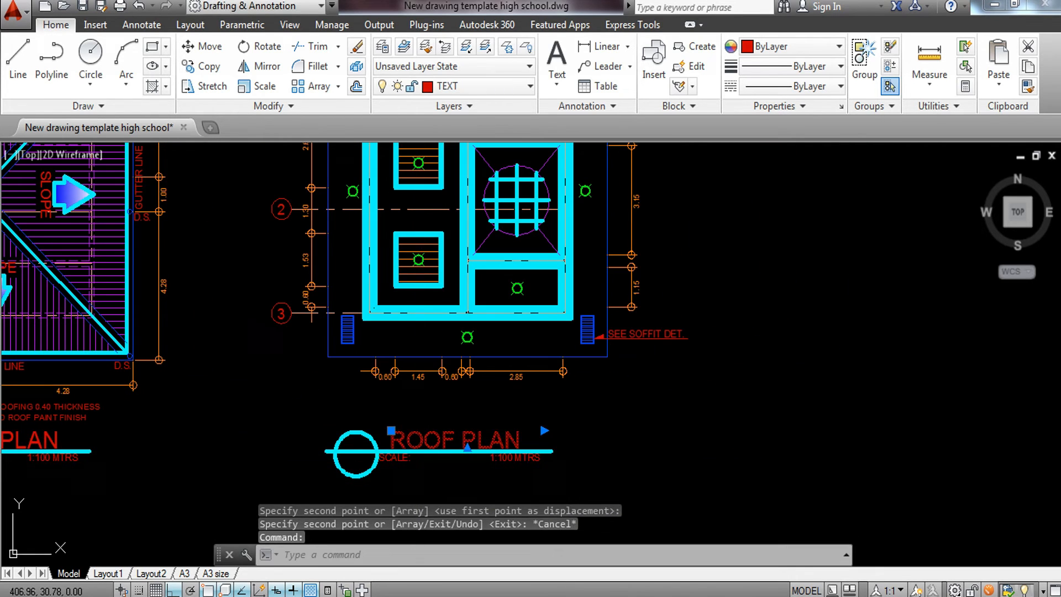
# Change the copied title to REFLECTED CEILING PLAN and widen its text frame so it fits on one line
pyautogui.doubleClick(526, 439)
pyautogui.moveTo(526, 438); pyautogui.dragTo(326, 426)
pyautogui.write('RE')
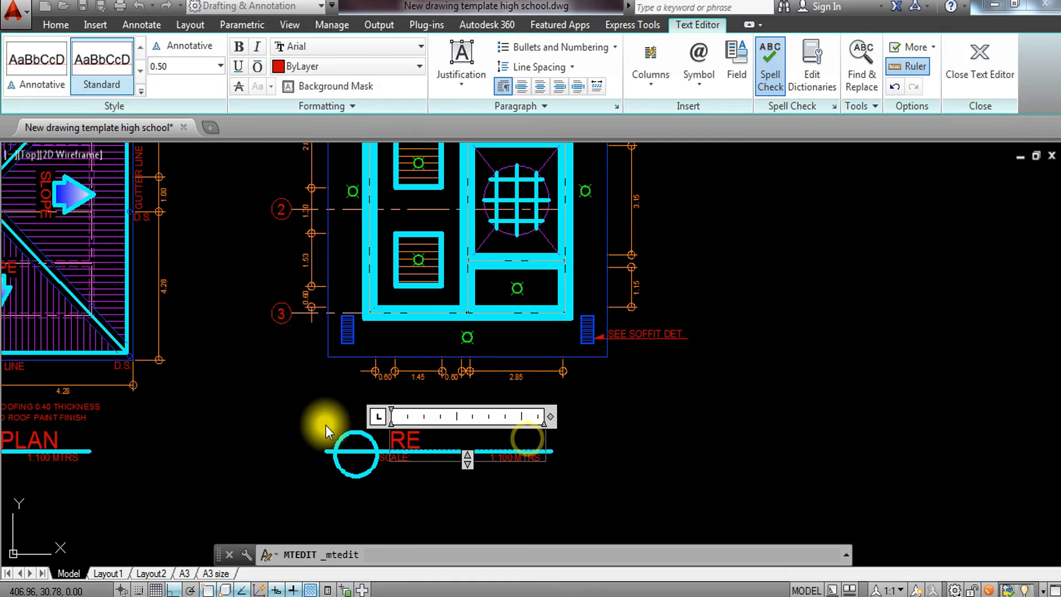
pyautogui.write('FLECTE')
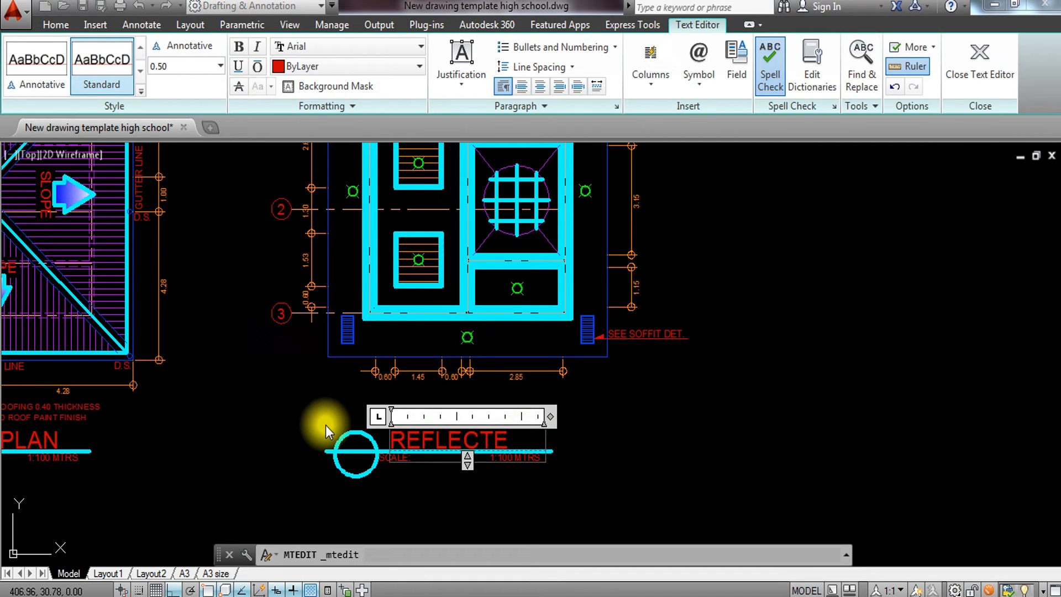
pyautogui.write('D CEILIN')
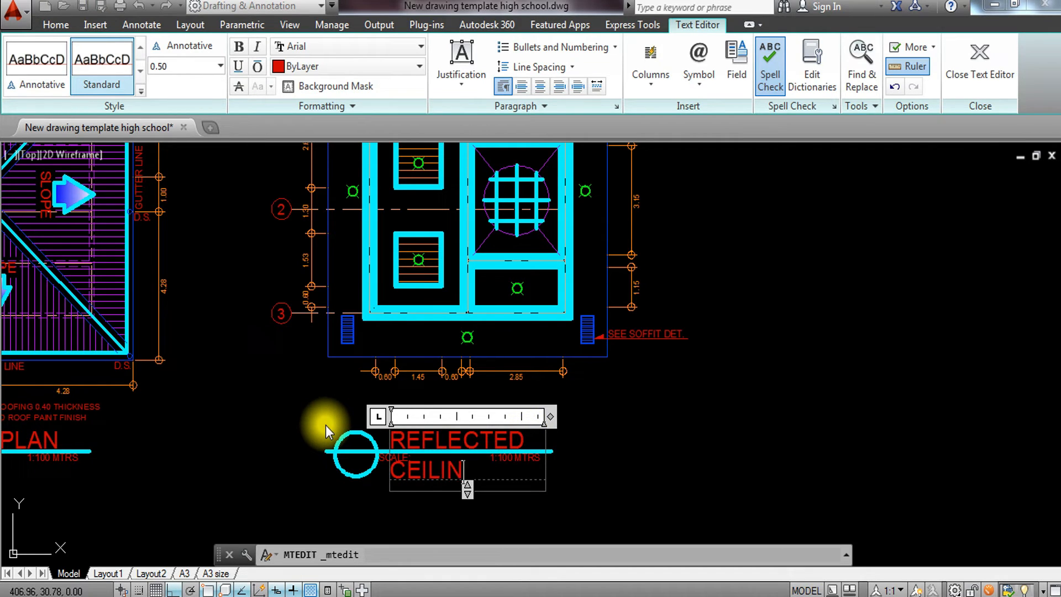
pyautogui.write('G PLAN')
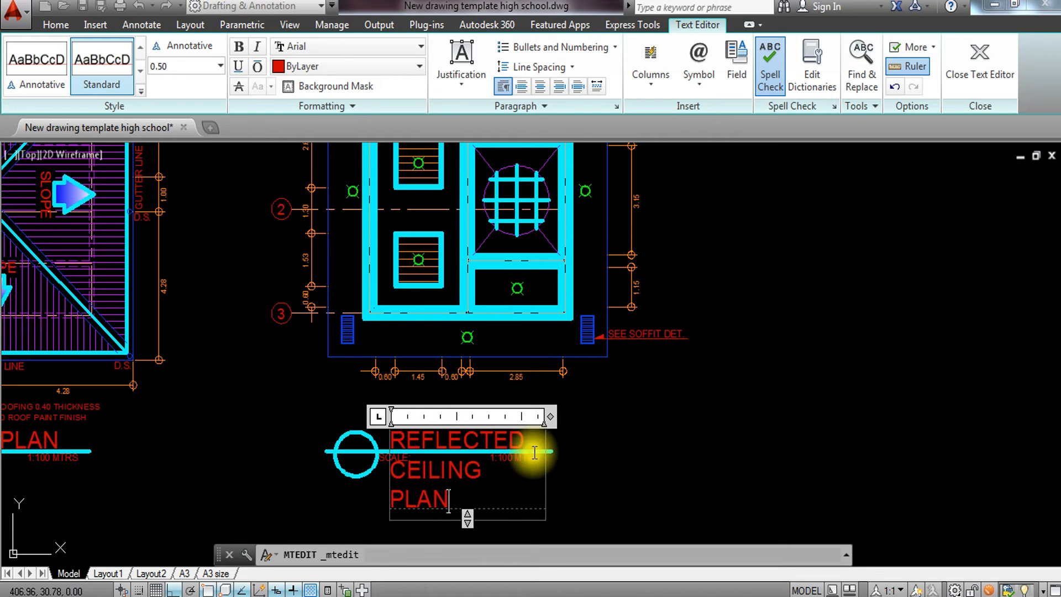
pyautogui.moveTo(551, 417); pyautogui.dragTo(721, 426)
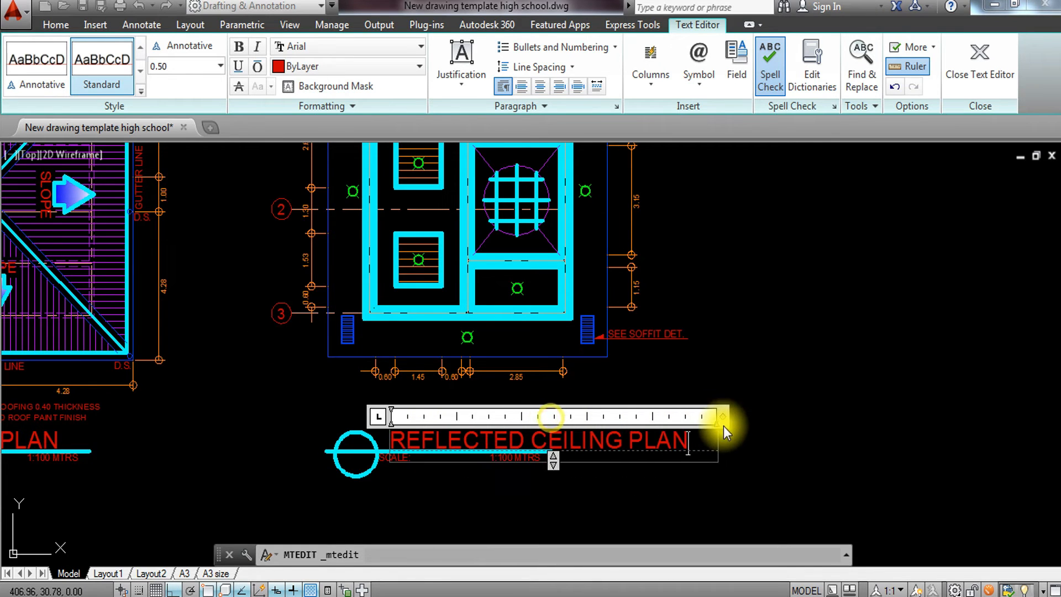
pyautogui.click(585, 494)
# Stretch the title's underline horizontally so that it extends past the end of REFLECTED CEILING PLAN
pyautogui.scroll(2, 481, 452)
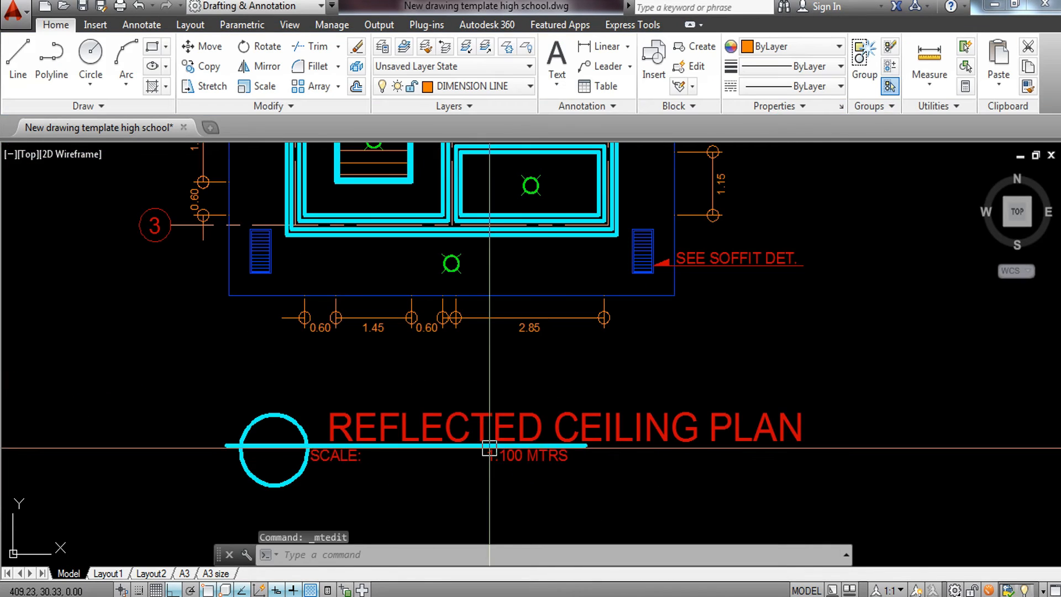
pyautogui.click(472, 446)
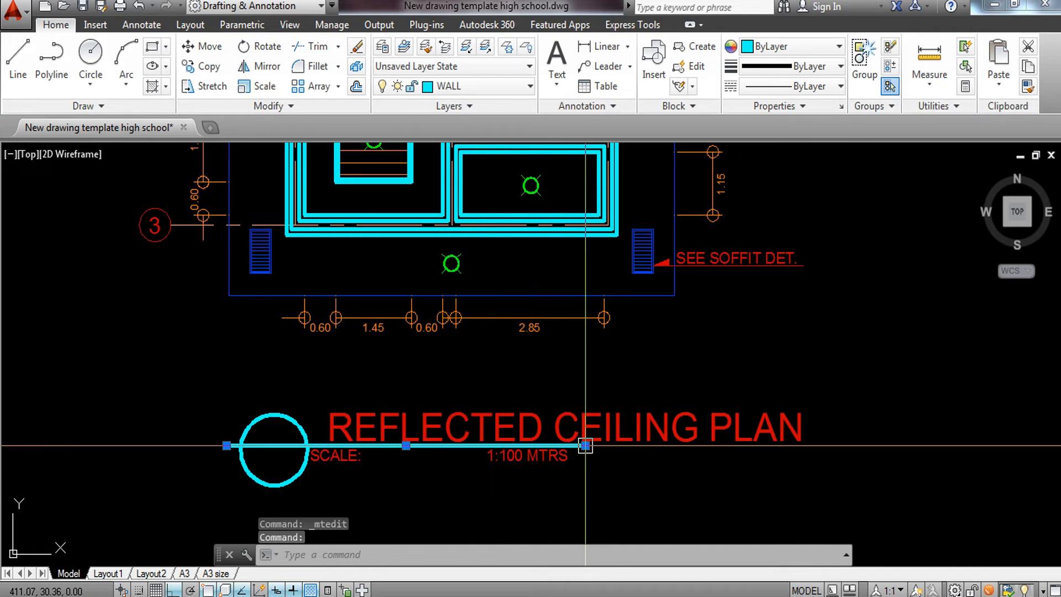
pyautogui.click(586, 446)
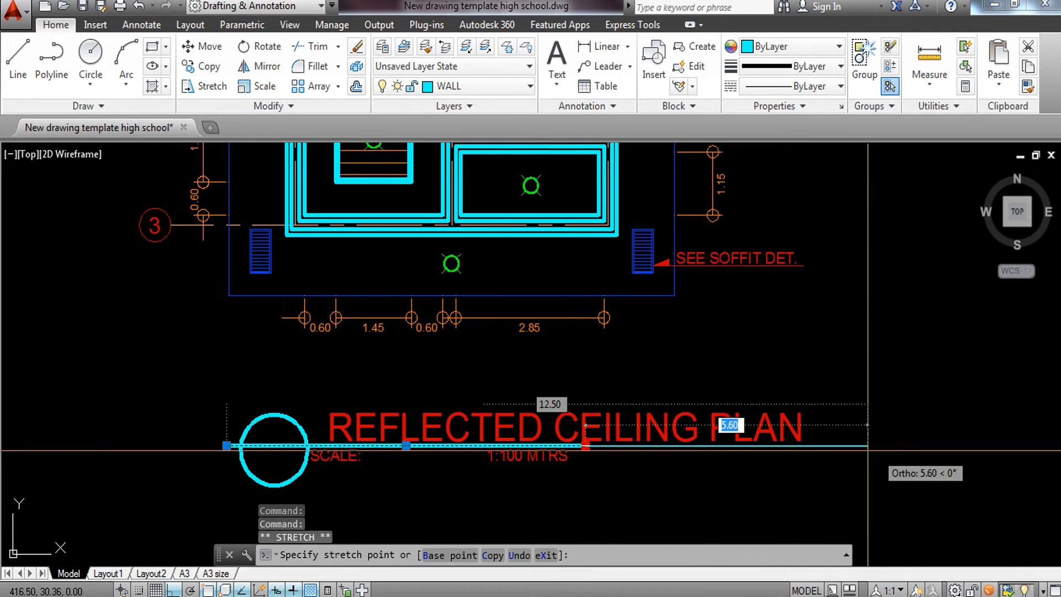
pyautogui.click(840, 451)
pyautogui.press('Escape')
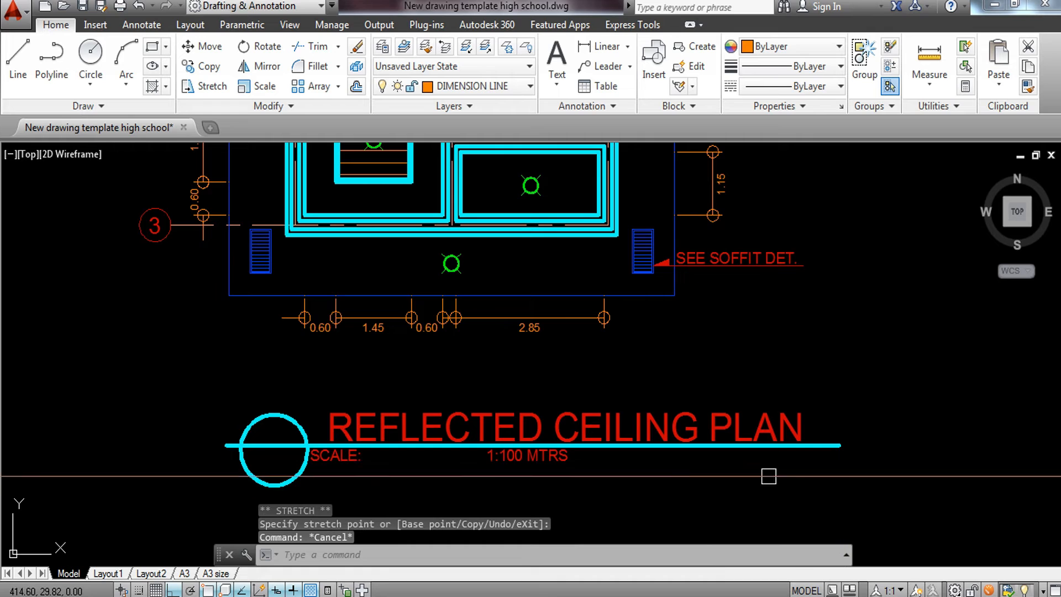
# Widen the scale text frame and shift 1:100 MTRS toward the end of the title line
pyautogui.click(564, 456)
pyautogui.doubleClick(564, 456)
pyautogui.moveTo(576, 435); pyautogui.dragTo(817, 442)
pyautogui.click(474, 456)
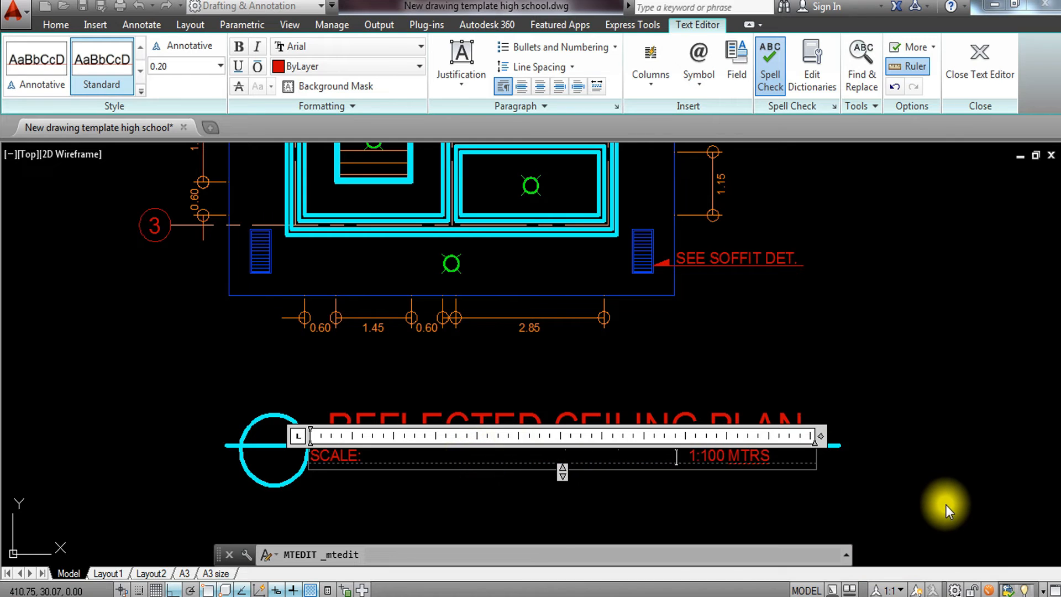
pyautogui.click(943, 437)
# Move the complete REFLECTED CEILING PLAN title block horizontally left to center it under the plan
pyautogui.click(940, 410)
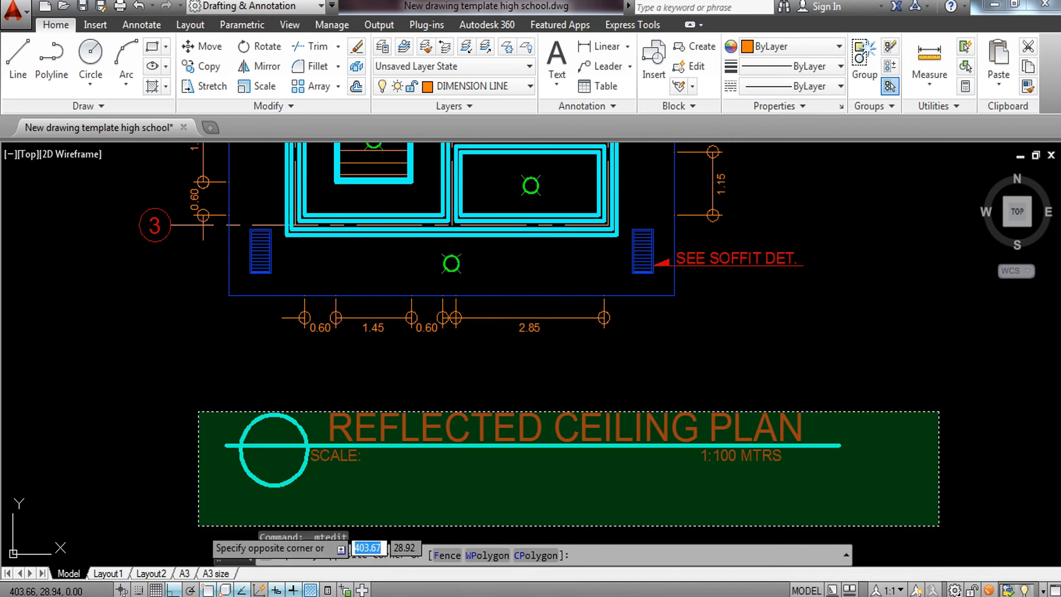
pyautogui.click(198, 526)
pyautogui.write('m')
pyautogui.press('Return')
pyautogui.click(834, 354)
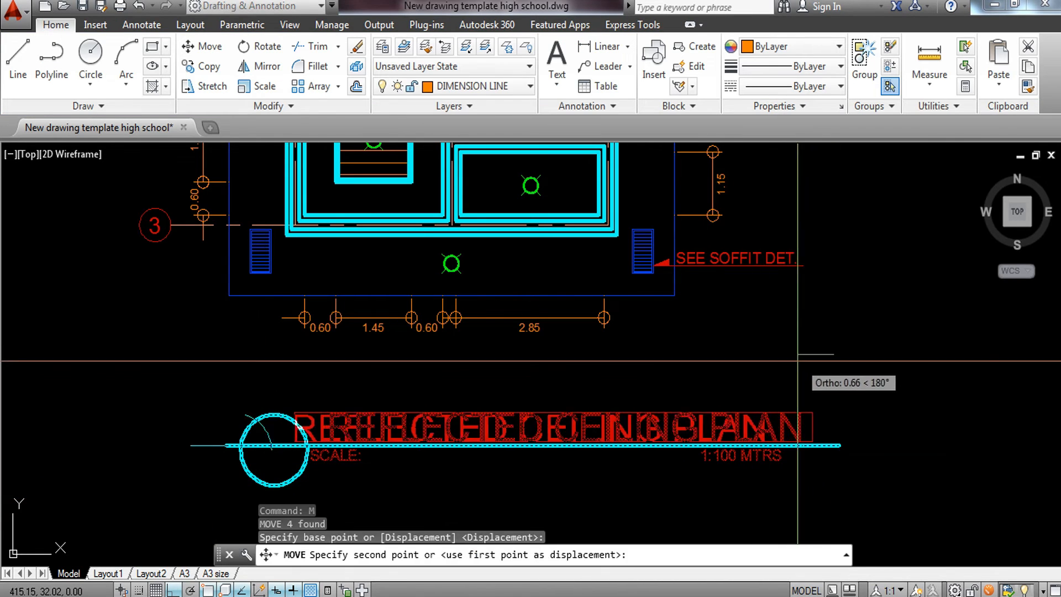
pyautogui.click(731, 363)
pyautogui.scroll(-2, 732, 363)
pyautogui.moveTo(732, 363)
pyautogui.mouseDown(button='middle')
pyautogui.moveTo(653, 452)
pyautogui.moveTo(578, 434)
pyautogui.mouseUp(button='middle')
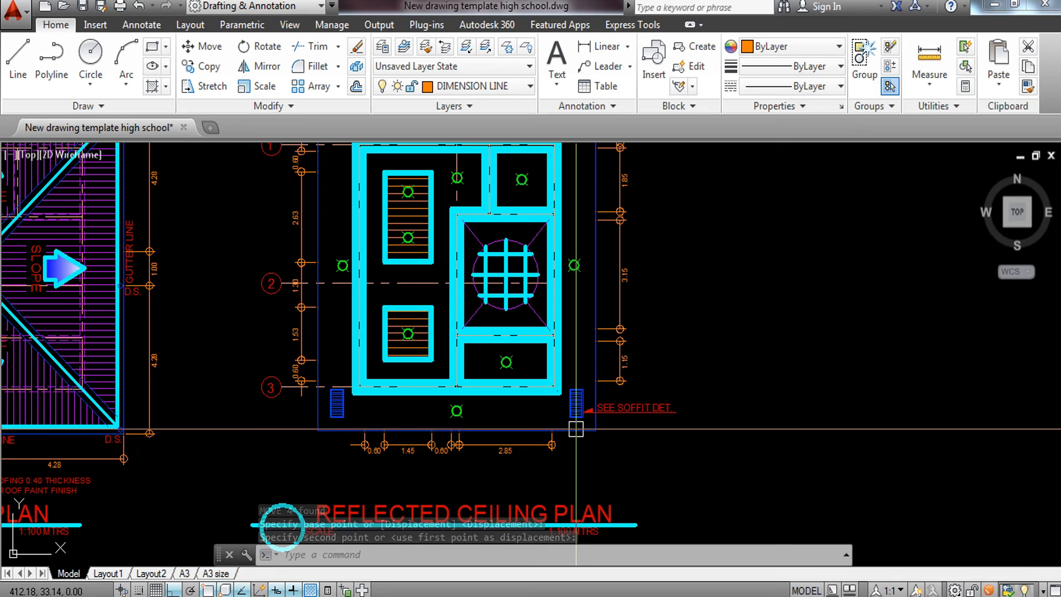
pyautogui.write('mld')
pyautogui.press('Return')
pyautogui.scroll(2, 576, 429)
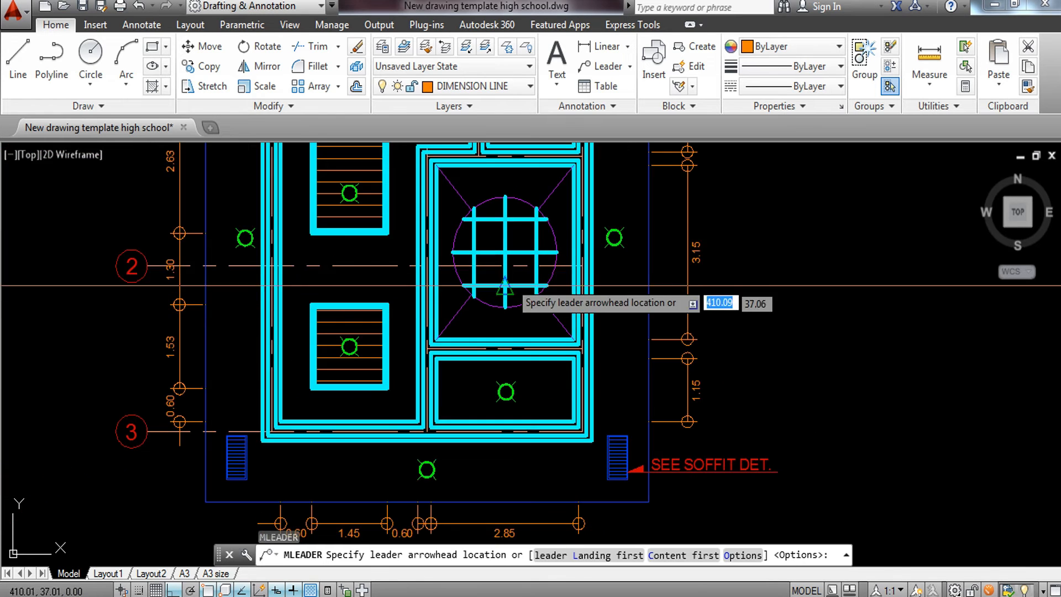
pyautogui.scroll(2, 489, 251)
pyautogui.click(489, 250)
pyautogui.scroll(-3, 489, 335)
pyautogui.moveTo(489, 350); pyautogui.dragTo(471, 247, button='middle')
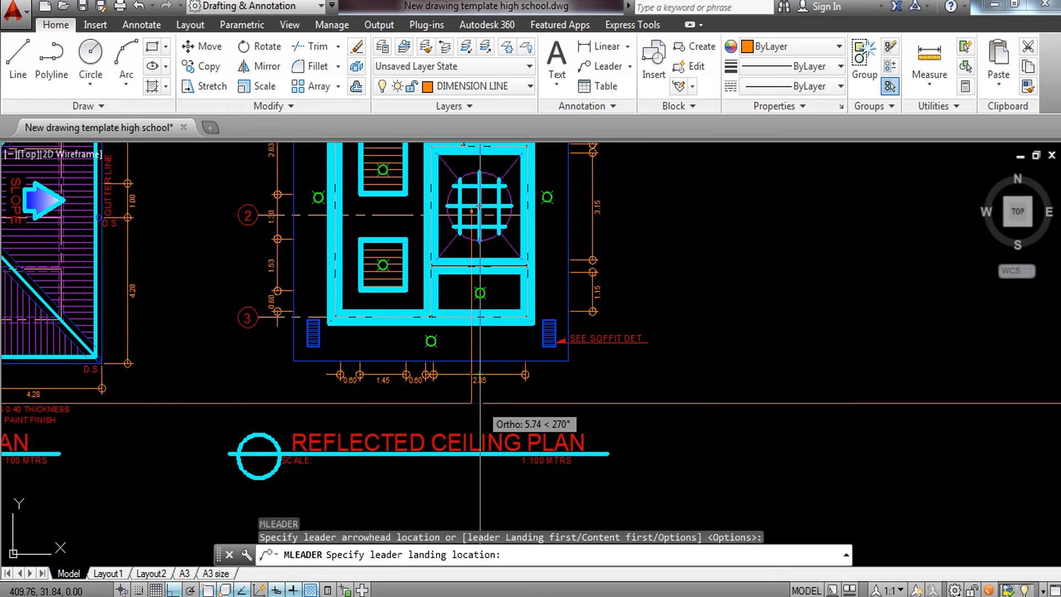
pyautogui.press('Escape')
# Make the TEXT layer current and place a multileader from the joist grid in the circular ceiling to below the bottom dimensions
pyautogui.click(466, 86)
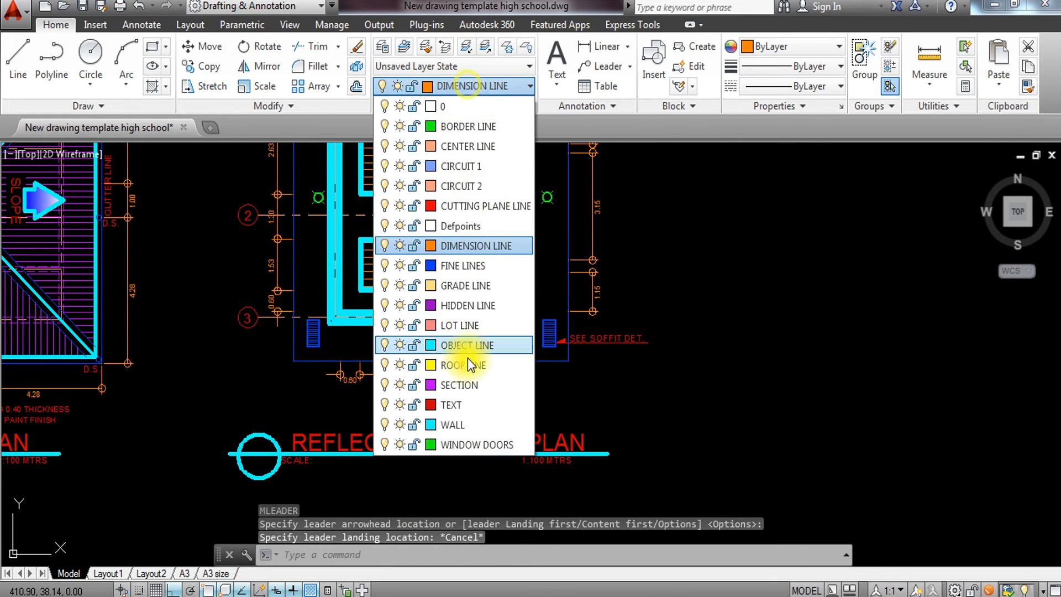
pyautogui.click(458, 405)
pyautogui.write('mld')
pyautogui.press('Return')
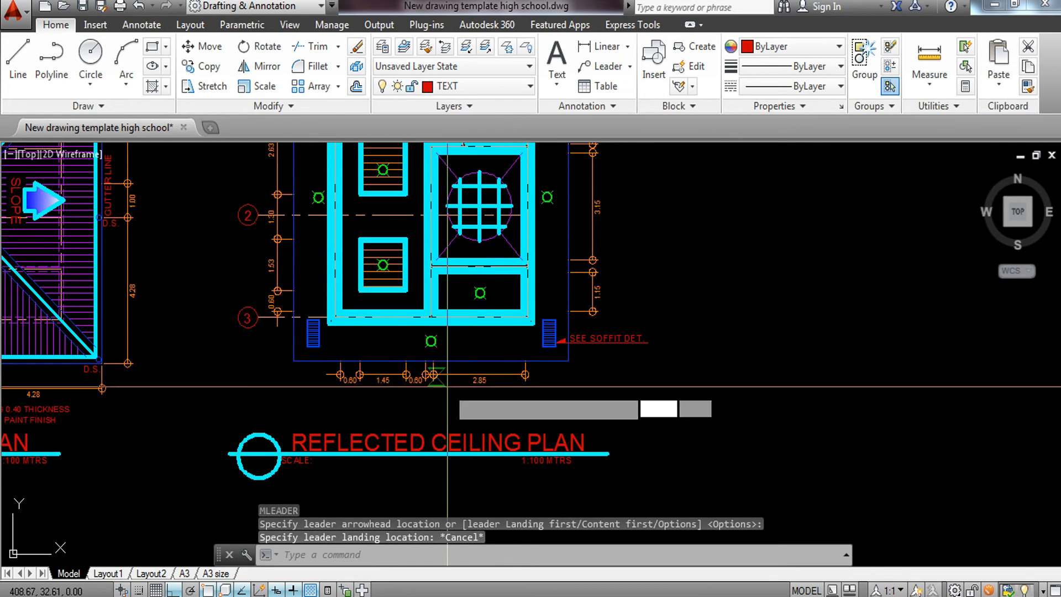
pyautogui.scroll(4, 464, 257)
pyautogui.click(455, 182)
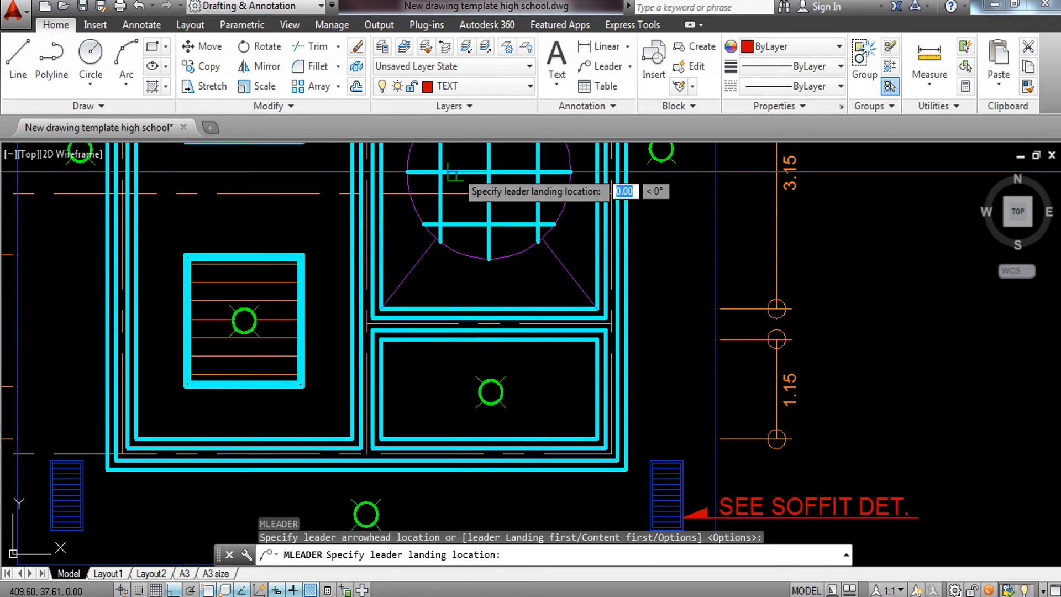
pyautogui.moveTo(476, 437); pyautogui.dragTo(409, 162, button='middle')
pyautogui.click(388, 398)
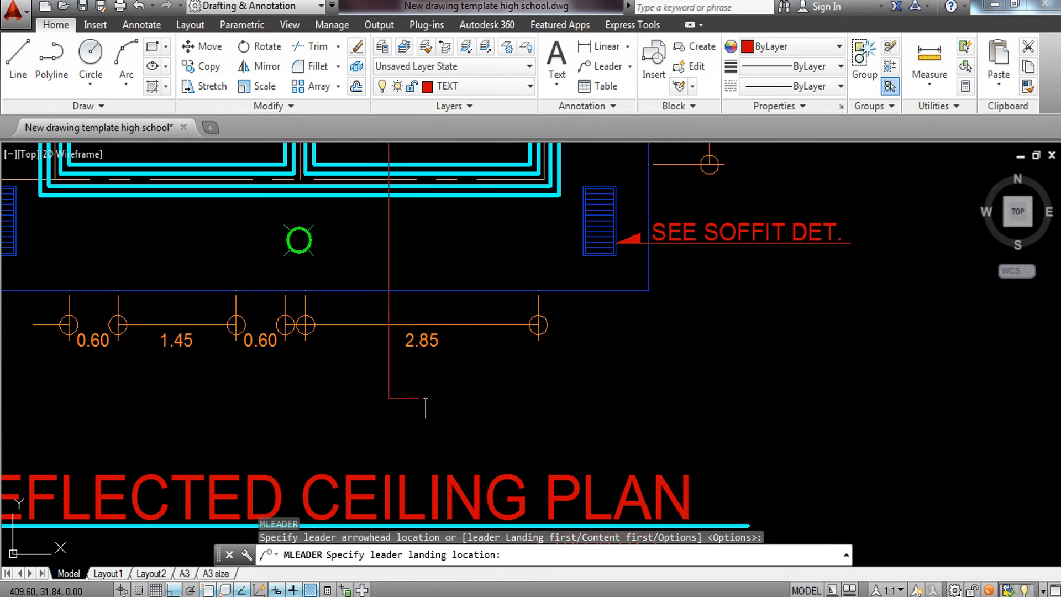
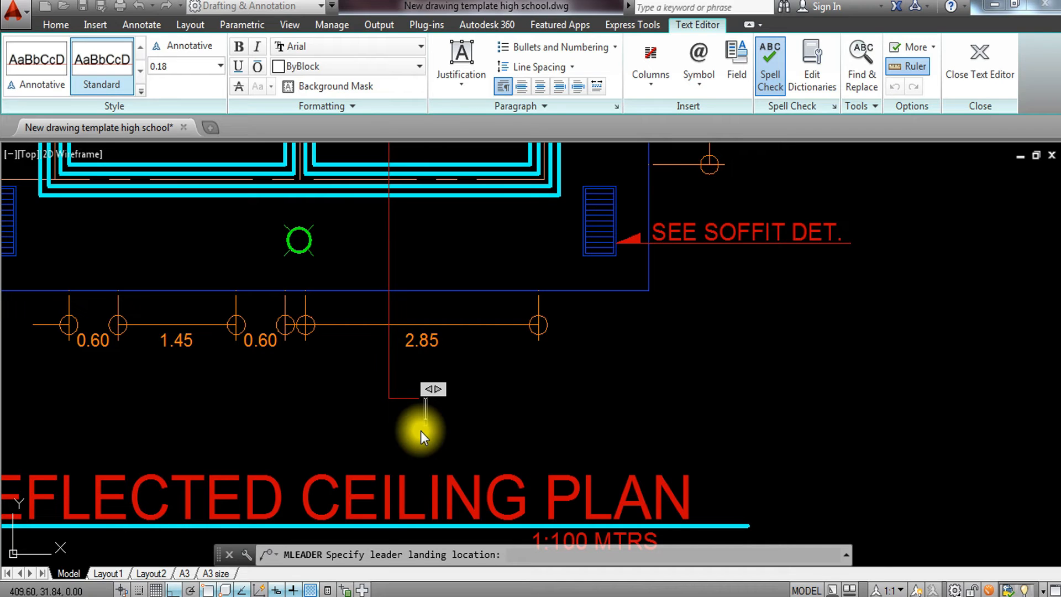
# Enter the leader note 2X2 WOOD JOIST SPACED AT 0.60 METERS, with BOTH WAYS. on a second line
pyautogui.write('2 WOOD JIO')
pyautogui.press('BackSpace')
pyautogui.press('BackSpace')
pyautogui.write('OIST SPACED AT')
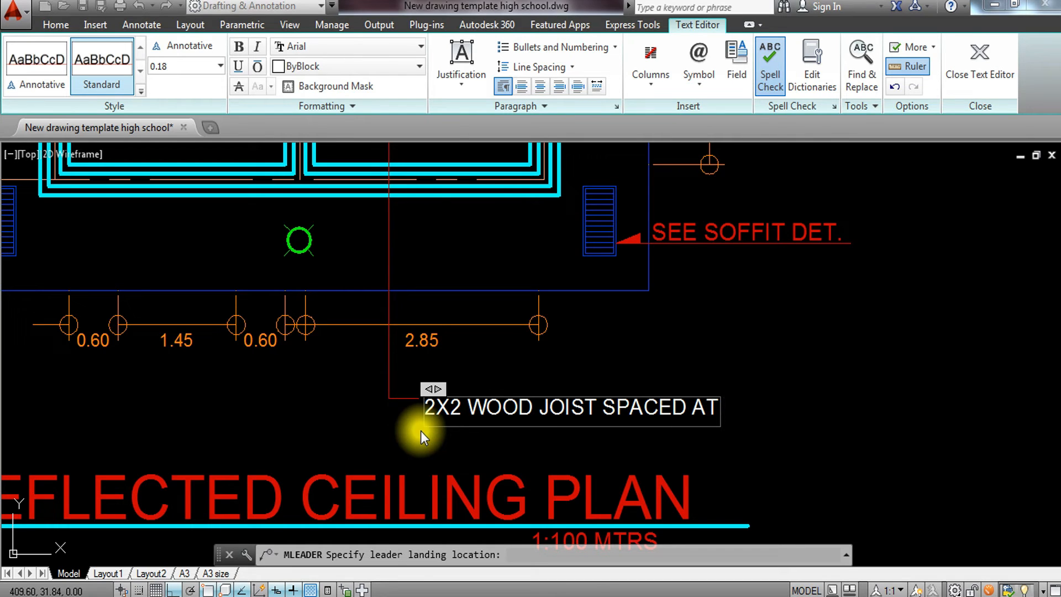
pyautogui.write(' 0.60 METERS')
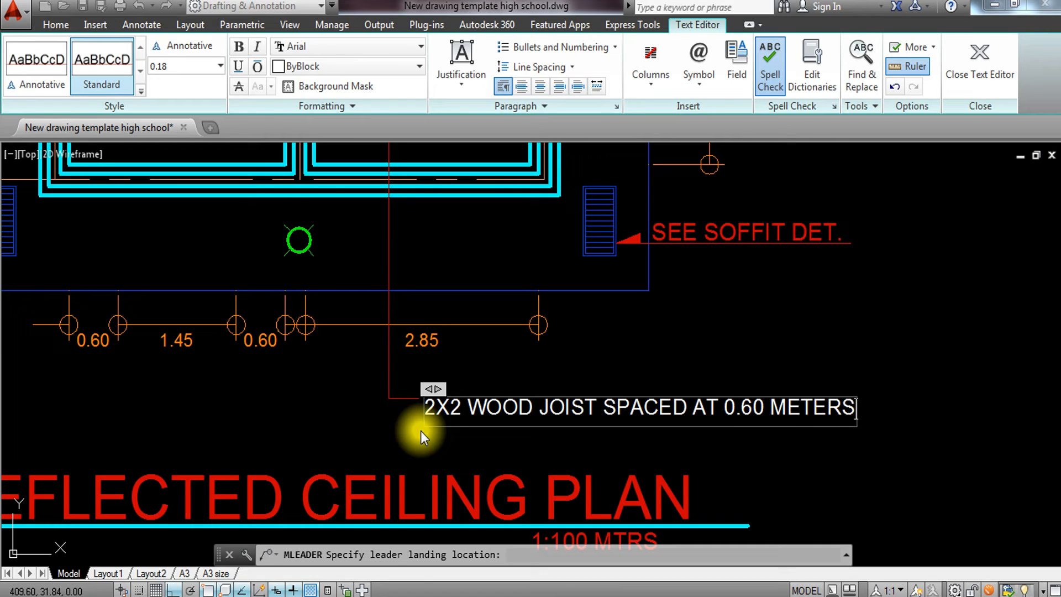
pyautogui.press('Return')
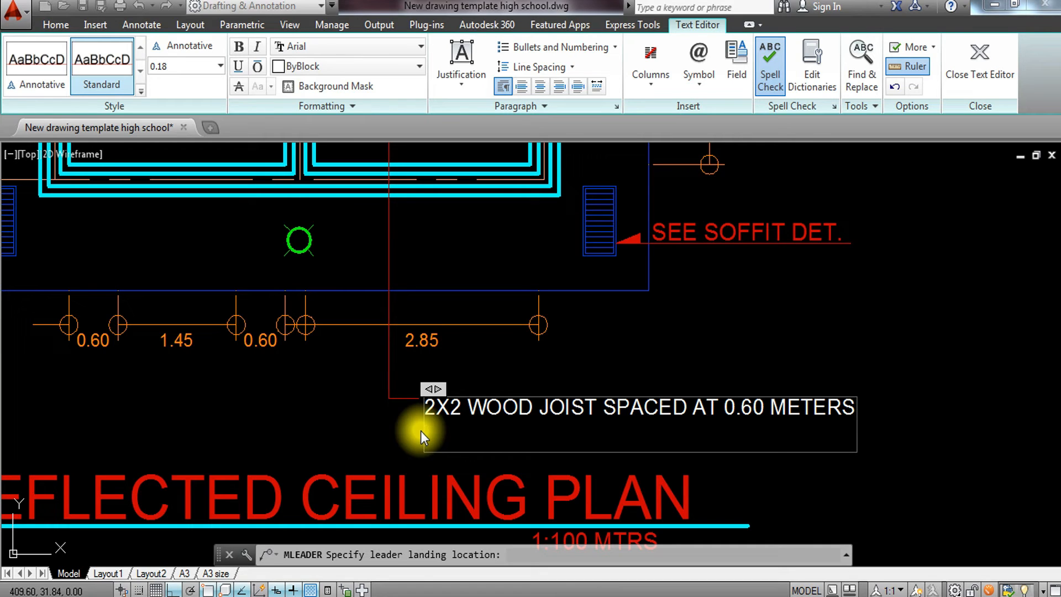
pyautogui.write('BO')
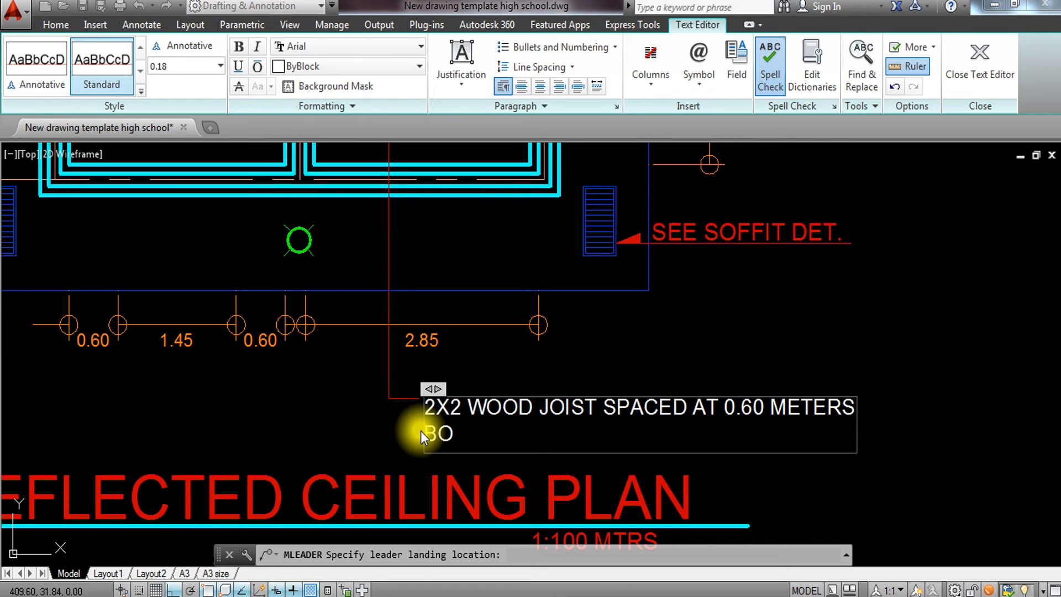
pyautogui.write('TH WA')
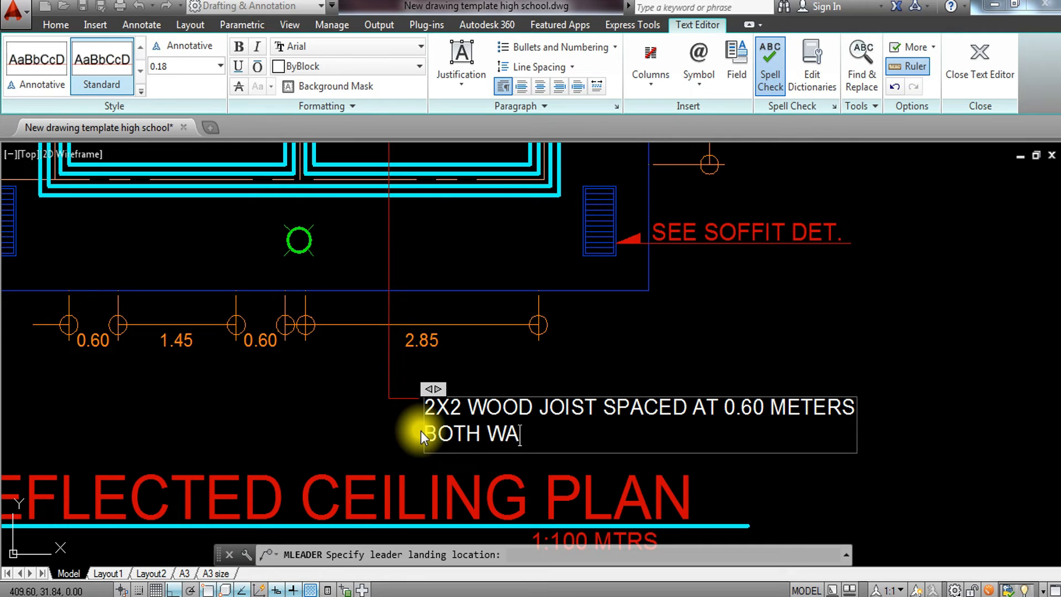
pyautogui.write('YS.')
pyautogui.click(676, 368)
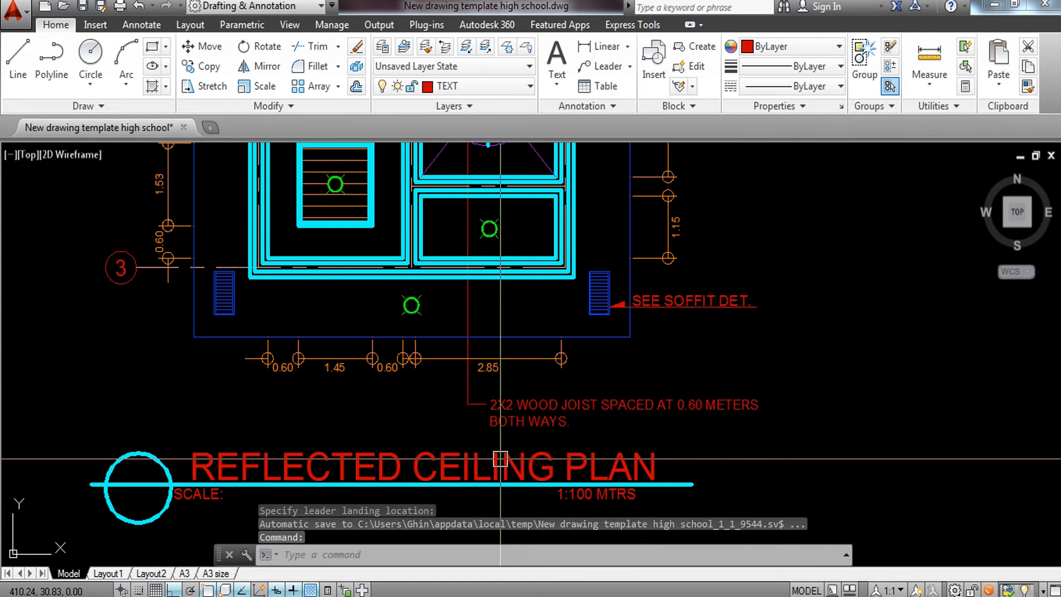
# Examine the ceiling plan around grid 3 and the hatched ceiling rectangles for features to label
pyautogui.moveTo(346, 359)
pyautogui.mouseDown(button='middle')
pyautogui.moveTo(407, 390)
pyautogui.moveTo(442, 512)
pyautogui.mouseUp(button='middle')
pyautogui.scroll(-4, 456, 459)
pyautogui.scroll(6, 520, 448)
pyautogui.moveTo(285, 532); pyautogui.dragTo(392, 369, button='middle')
pyautogui.scroll(-3, 407, 367)
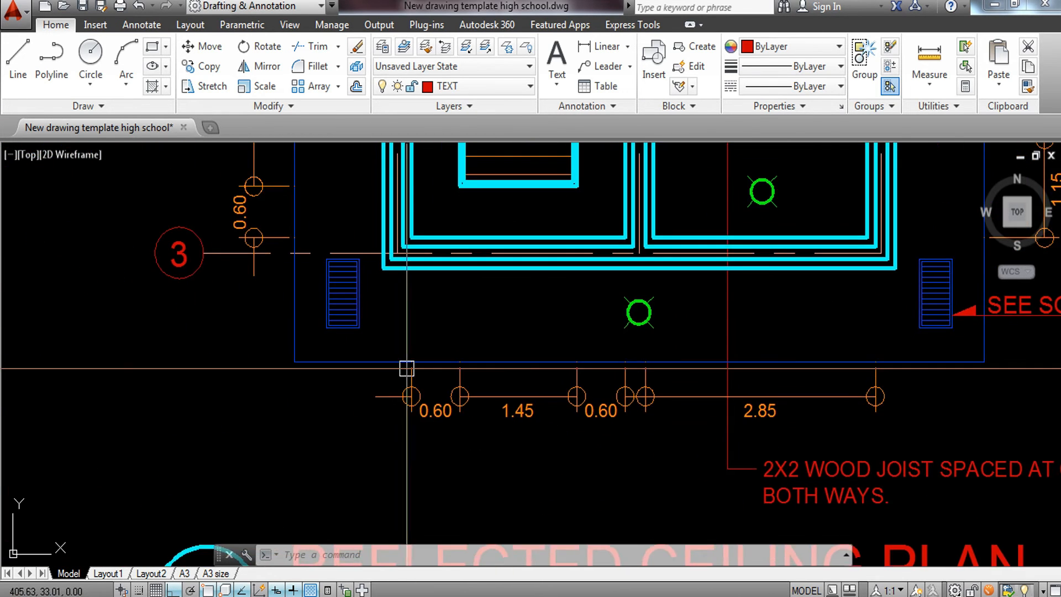
pyautogui.scroll(3, 351, 386)
pyautogui.moveTo(353, 378)
pyautogui.mouseDown(button='middle')
pyautogui.moveTo(368, 416)
pyautogui.moveTo(389, 397)
pyautogui.mouseUp(button='middle')
pyautogui.moveTo(443, 274); pyautogui.dragTo(335, 435, button='middle')
pyautogui.moveTo(511, 438); pyautogui.dragTo(390, 223, button='middle')
pyautogui.moveTo(480, 285); pyautogui.dragTo(469, 486, button='middle')
pyautogui.scroll(-4, 332, 237)
pyautogui.moveTo(332, 237); pyautogui.dragTo(391, 451, button='middle')
pyautogui.scroll(2, 333, 267)
pyautogui.moveTo(333, 383); pyautogui.dragTo(337, 306, button='middle')
pyautogui.moveTo(326, 486); pyautogui.dragTo(366, 130, button='middle')
pyautogui.moveTo(411, 315); pyautogui.dragTo(391, 352, button='middle')
pyautogui.scroll(2, 333, 276)
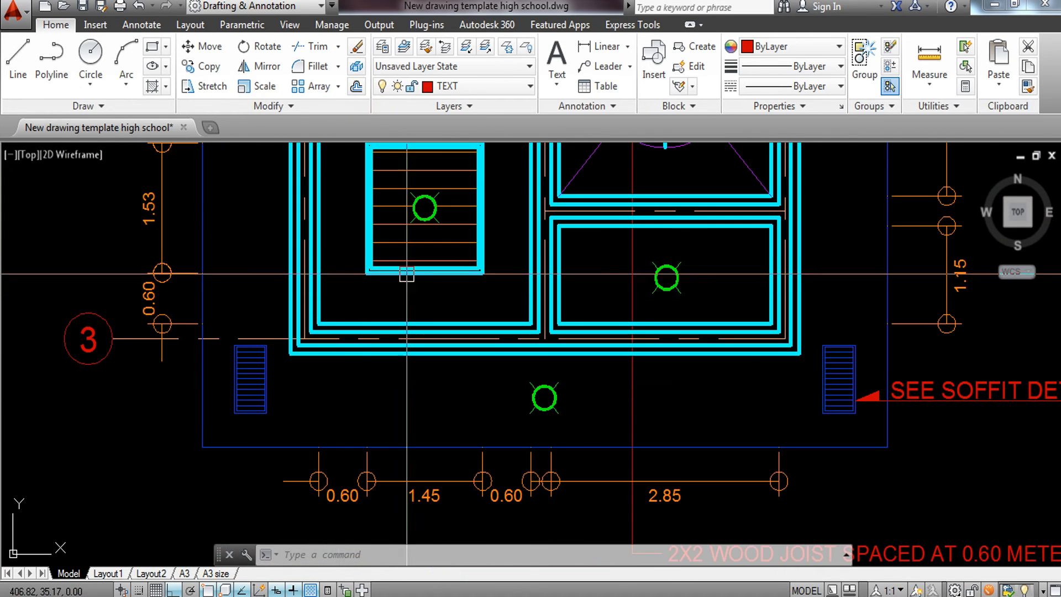
# Place a multileader from the lower hatched ceiling rectangle straight down to below the 1.45 dimension
pyautogui.press('space')
pyautogui.scroll(4, 400, 234)
pyautogui.click(400, 234)
pyautogui.scroll(-6, 406, 310)
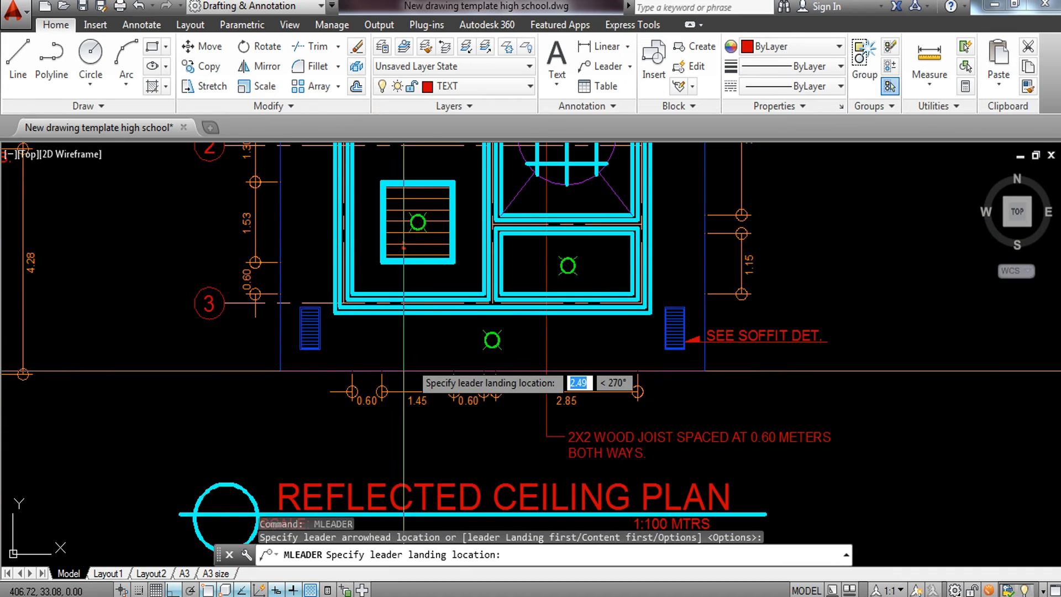
pyautogui.scroll(2, 415, 367)
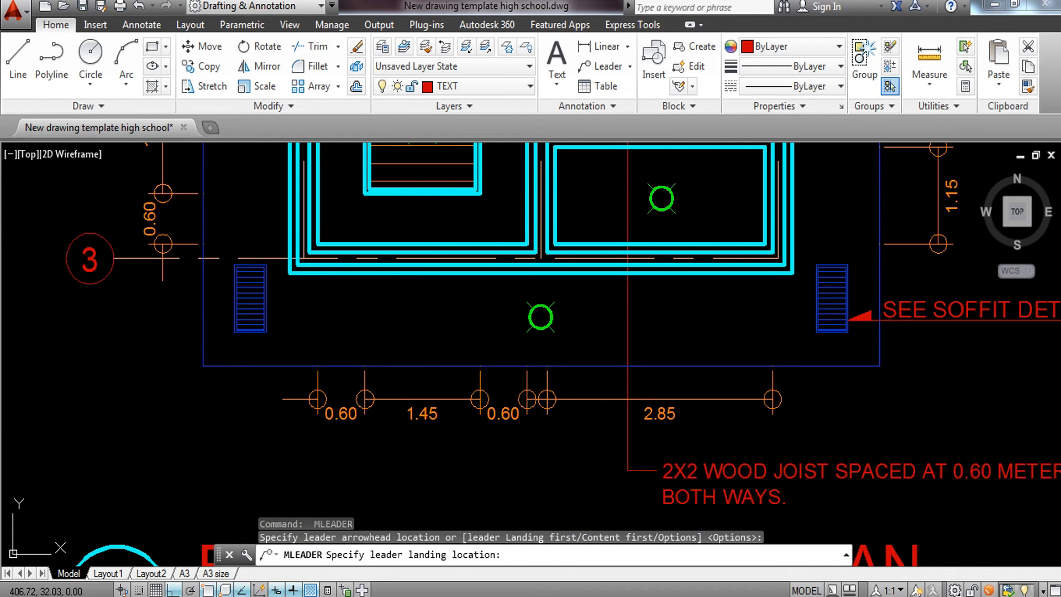
pyautogui.click(413, 455)
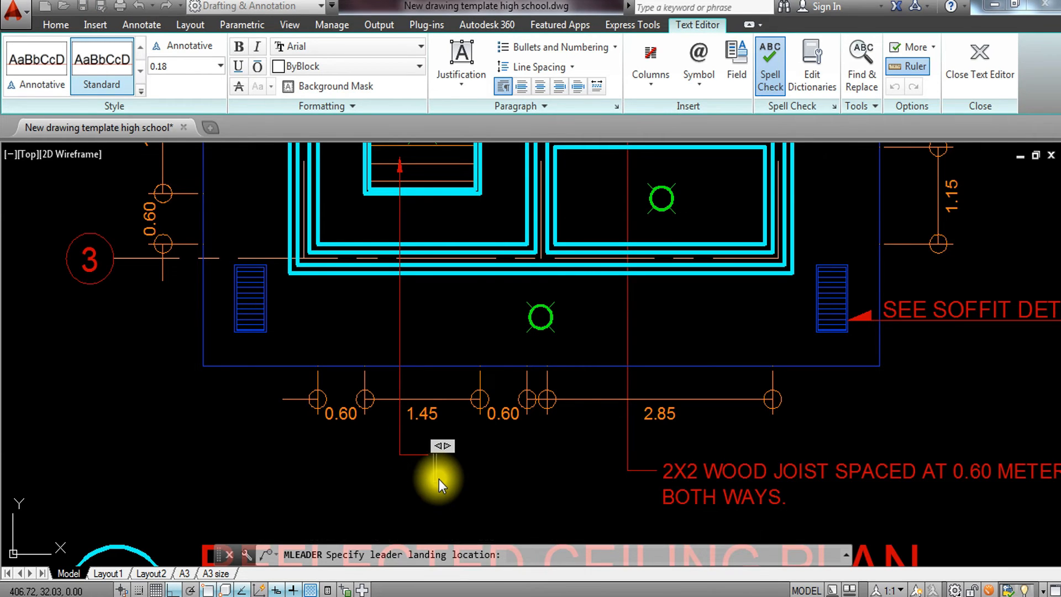
# Enter PVC WOOD PANEL FIN. as the note on the hatched rectangle's leader
pyautogui.write('VC W')
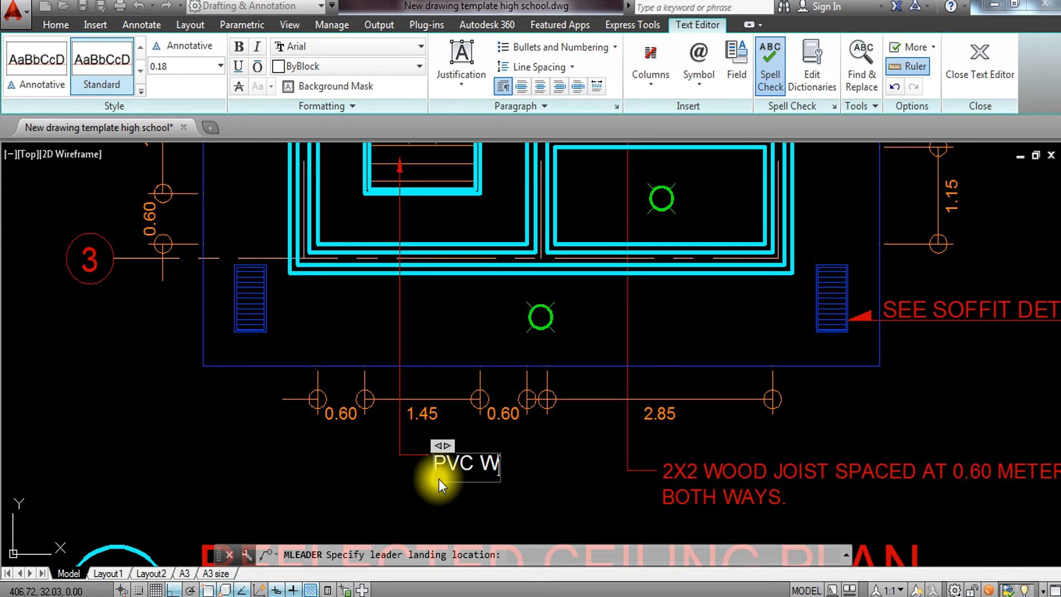
pyautogui.write('OOD')
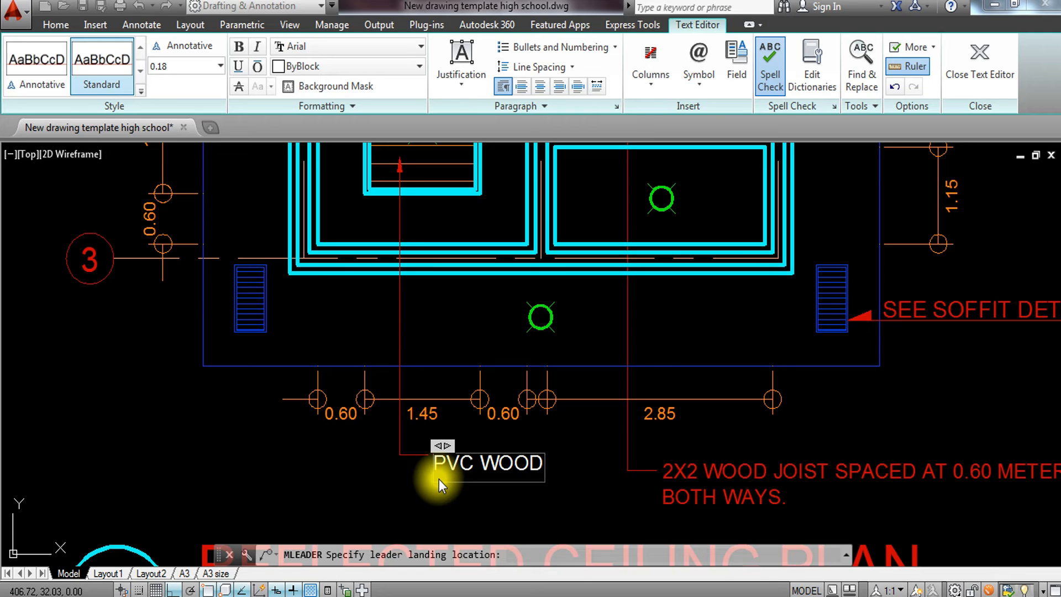
pyautogui.write(' PANEL F')
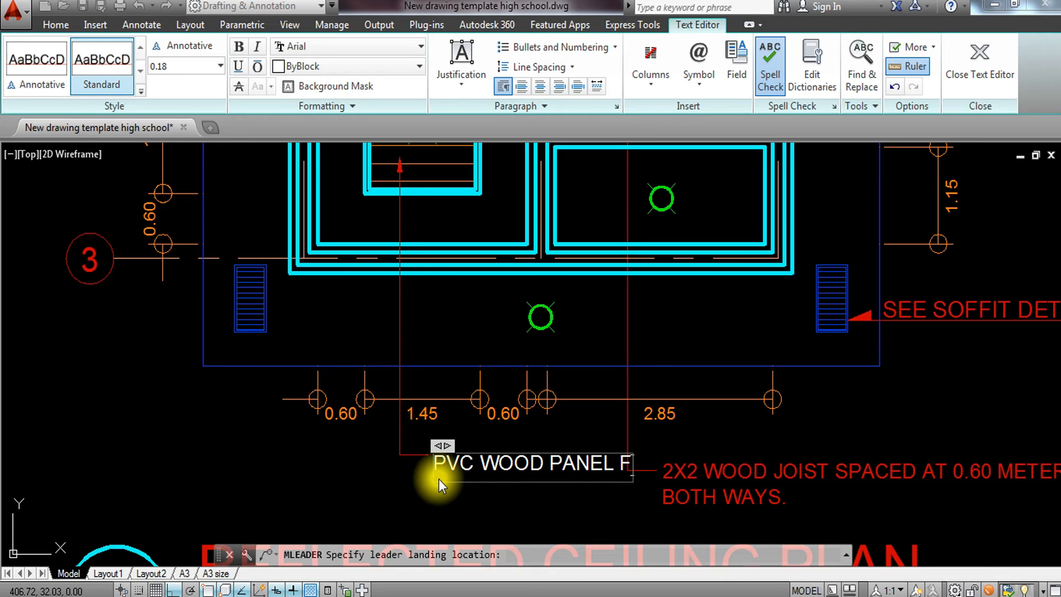
pyautogui.write('IN.')
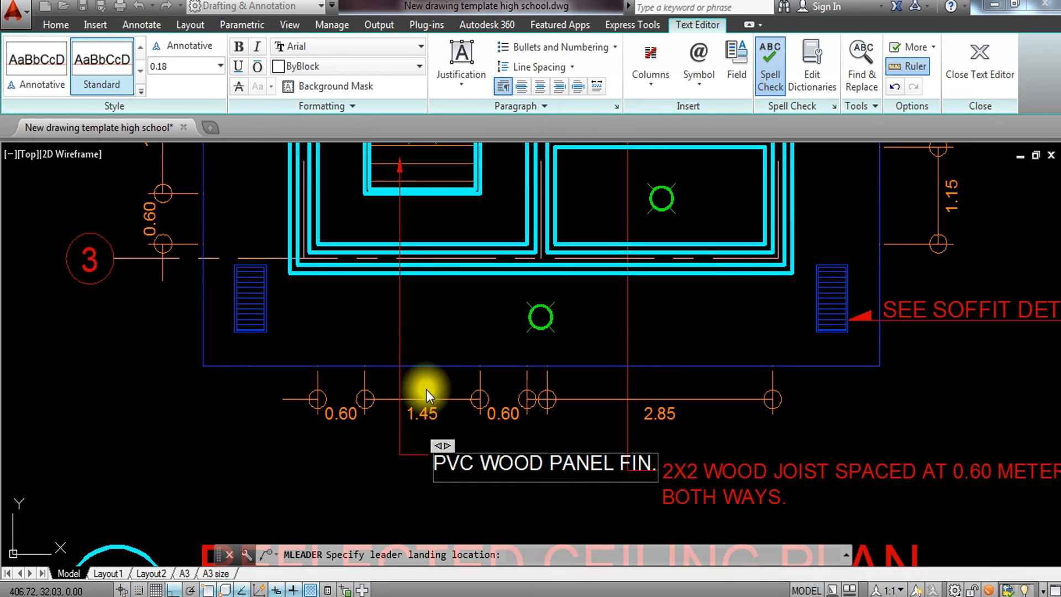
pyautogui.click(449, 511)
# Stretch the PVC WOOD PANEL FIN. leader's landing downward to clear the 2X2 WOOD JOIST note
pyautogui.click(459, 458)
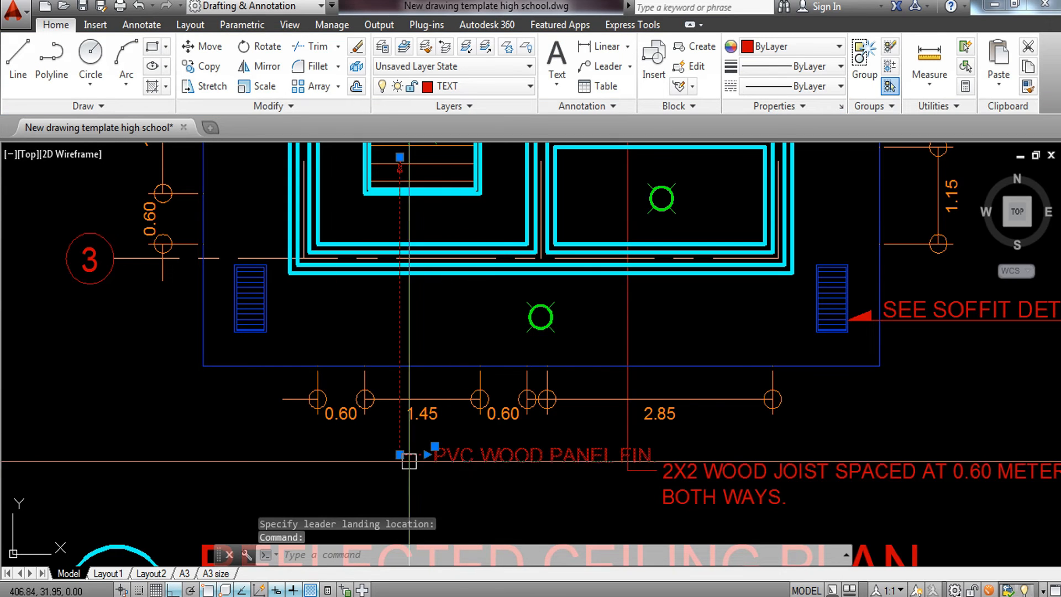
pyautogui.click(399, 455)
pyautogui.moveTo(402, 497); pyautogui.dragTo(408, 424, button='middle')
pyautogui.click(423, 442)
pyautogui.press('Escape')
# Place a multileader from the plain ceiling area above the upper hatched rectangle to above the grid bubbles
pyautogui.moveTo(507, 386); pyautogui.dragTo(502, 520, button='middle')
pyautogui.scroll(-2, 472, 403)
pyautogui.moveTo(471, 402); pyautogui.dragTo(479, 450, button='middle')
pyautogui.scroll(2, 528, 415)
pyautogui.scroll(-4, 528, 414)
pyautogui.moveTo(501, 224); pyautogui.dragTo(489, 363, button='middle')
pyautogui.scroll(6, 490, 363)
pyautogui.moveTo(359, 166); pyautogui.dragTo(366, 326, button='middle')
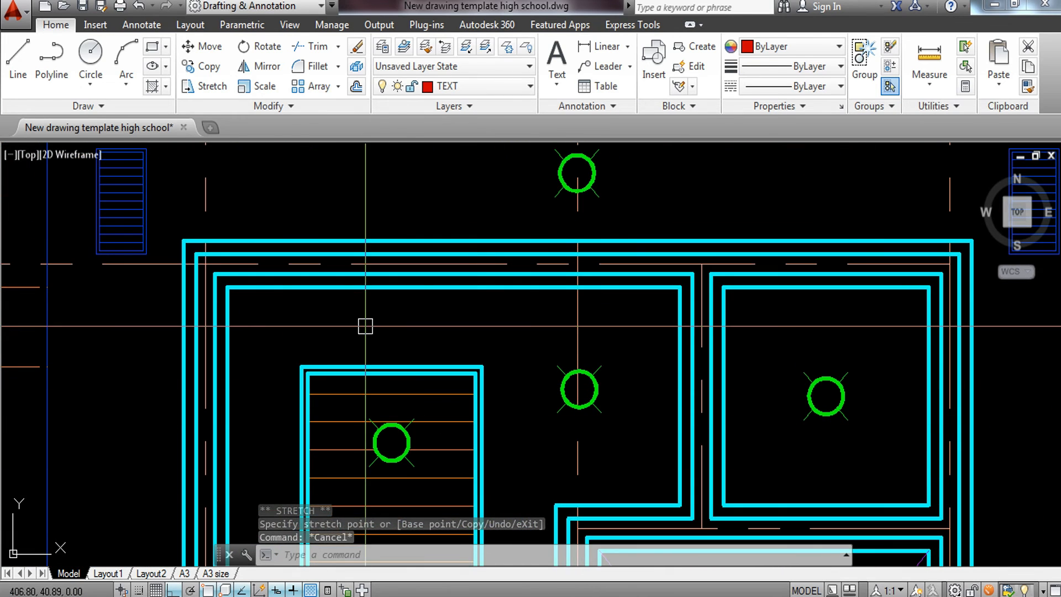
pyautogui.press('space')
pyautogui.click(378, 327)
pyautogui.scroll(-5, 381, 328)
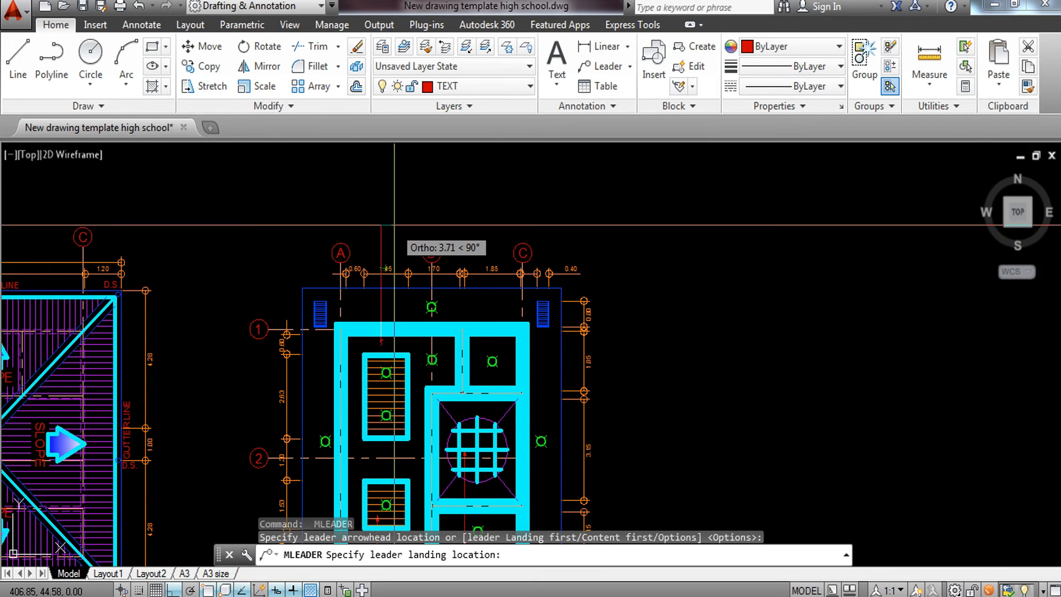
pyautogui.click(393, 226)
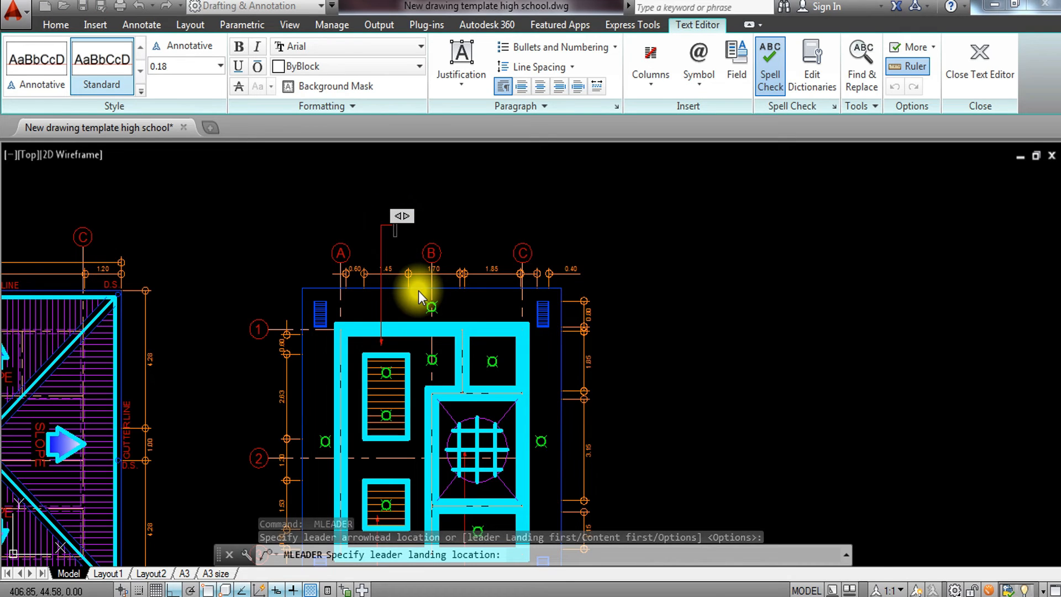
# Enter FIBER-CEMENT BOARD PAINT FIN. as the note on the plain ceiling's leader
pyautogui.write('HAR')
pyautogui.press('BackSpace')
pyautogui.press('BackSpace')
pyautogui.press('BackSpace')
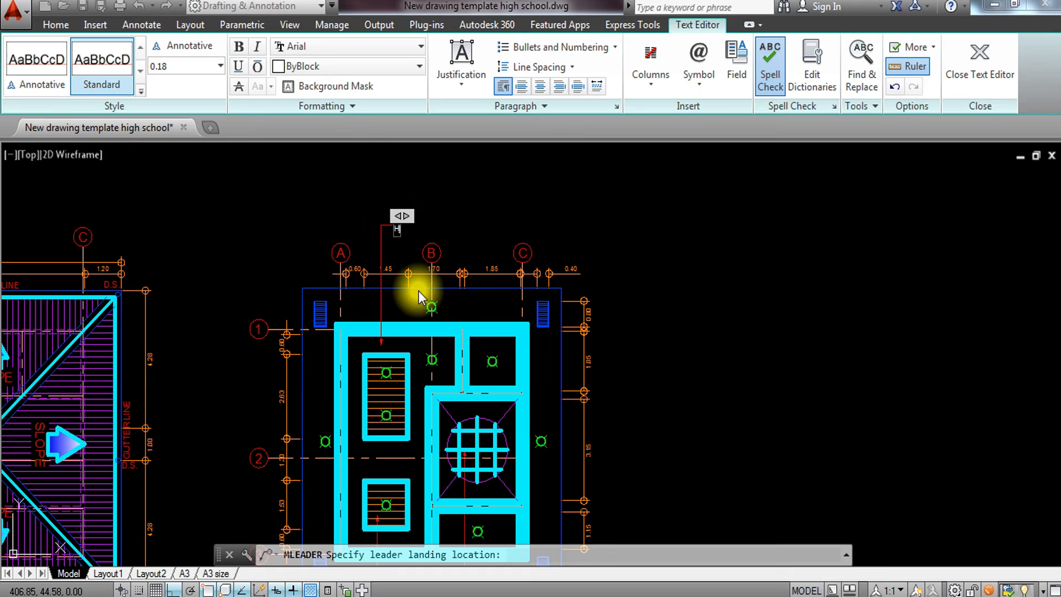
pyautogui.write('FIBER-CEMENT B')
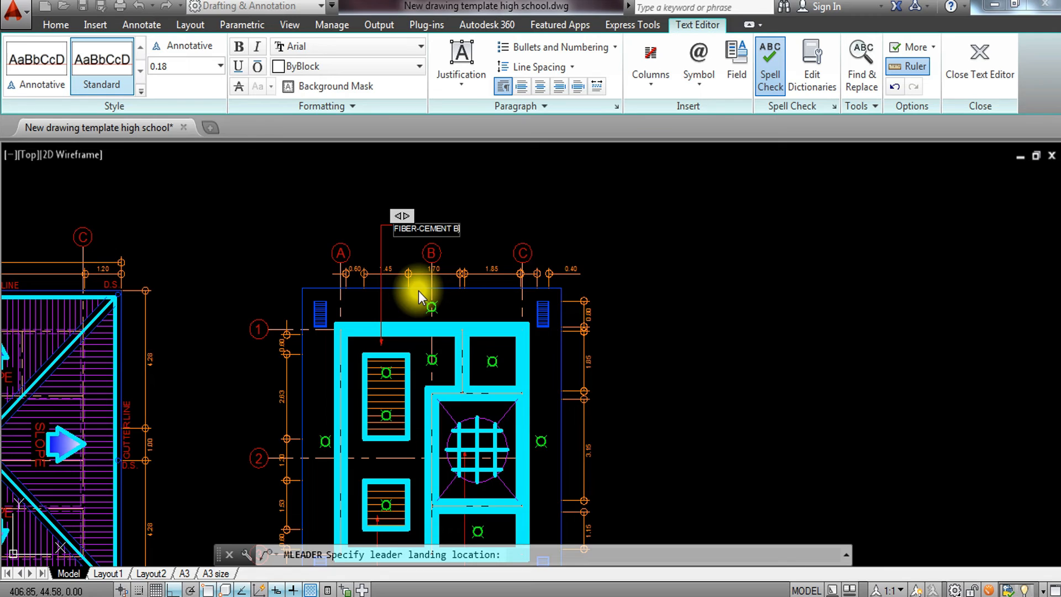
pyautogui.write('OARD PAINT FIN.')
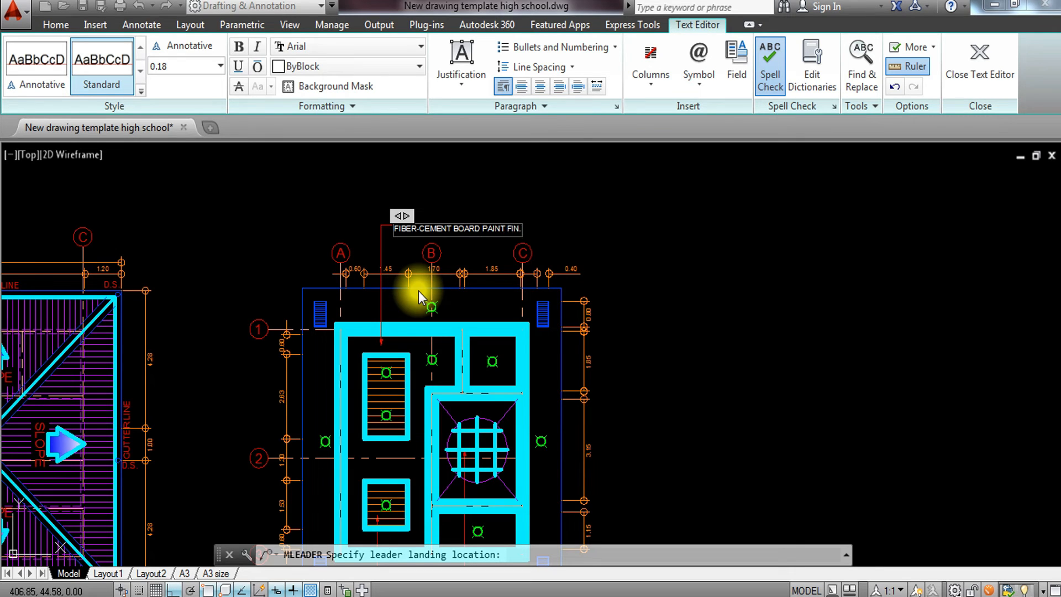
pyautogui.click(727, 349)
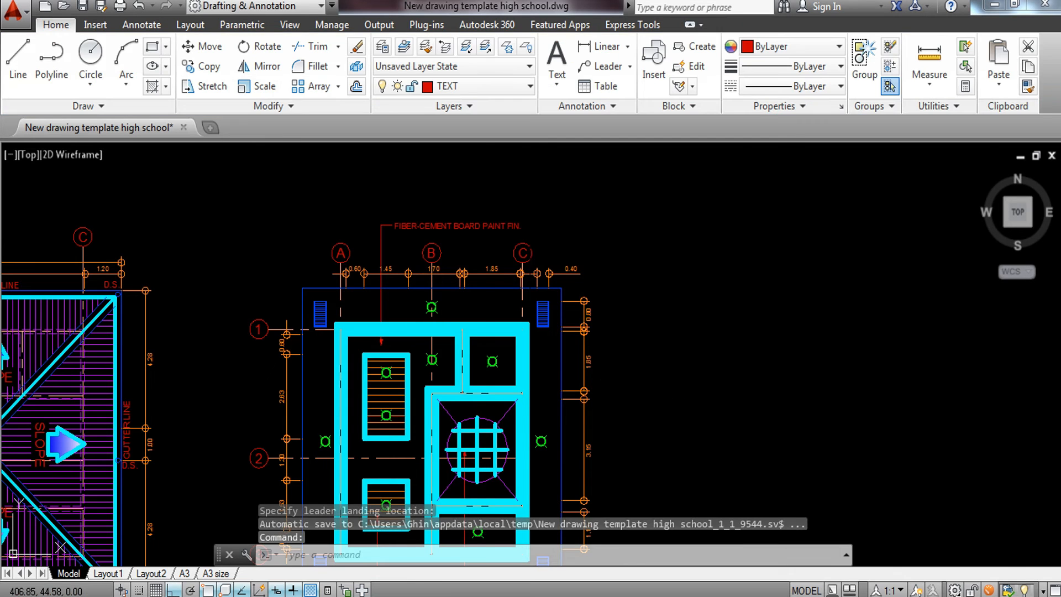
# Place a multileader from the ceiling trim band along the upper wall, between grids B and C, to below the FIBER-CEMENT note
pyautogui.scroll(4, 514, 341)
pyautogui.scroll(5, 339, 334)
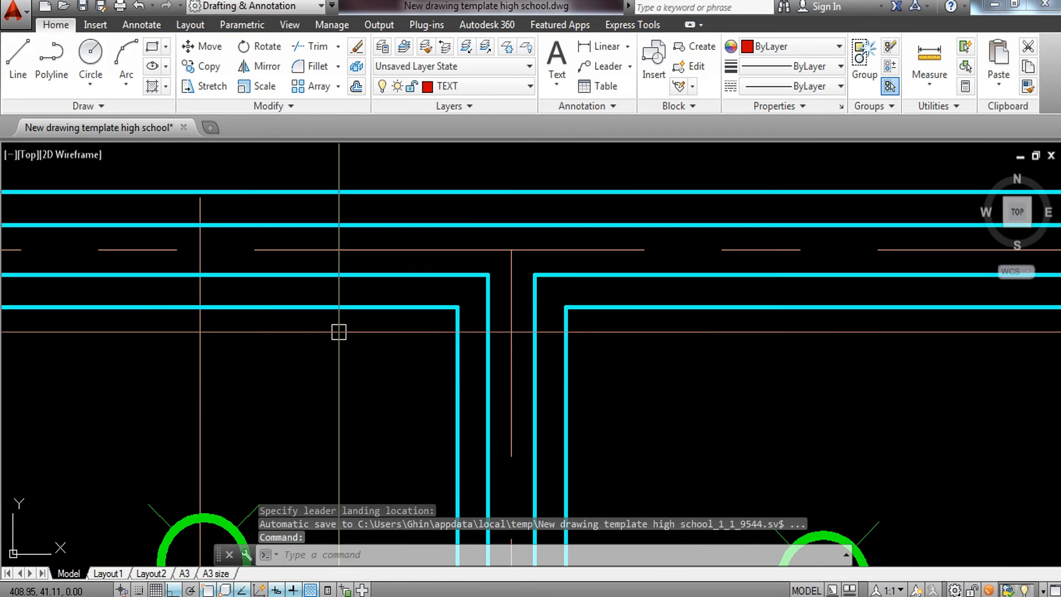
pyautogui.press('space')
pyautogui.click(305, 290)
pyautogui.scroll(-5, 306, 290)
pyautogui.moveTo(305, 290); pyautogui.dragTo(331, 430, button='middle')
pyautogui.scroll(2, 331, 430)
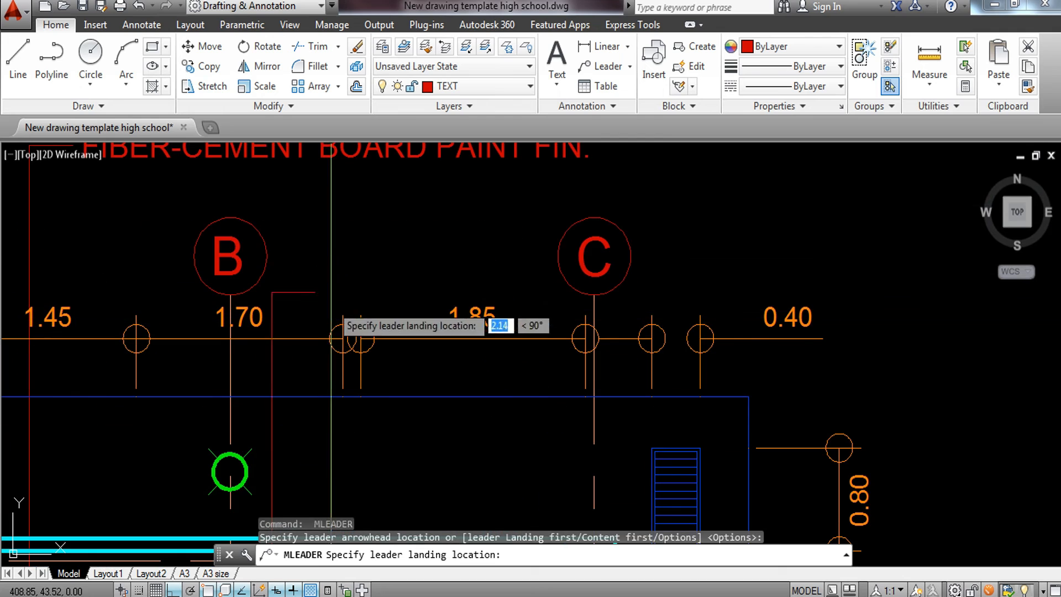
pyautogui.moveTo(329, 201); pyautogui.dragTo(338, 297, button='middle')
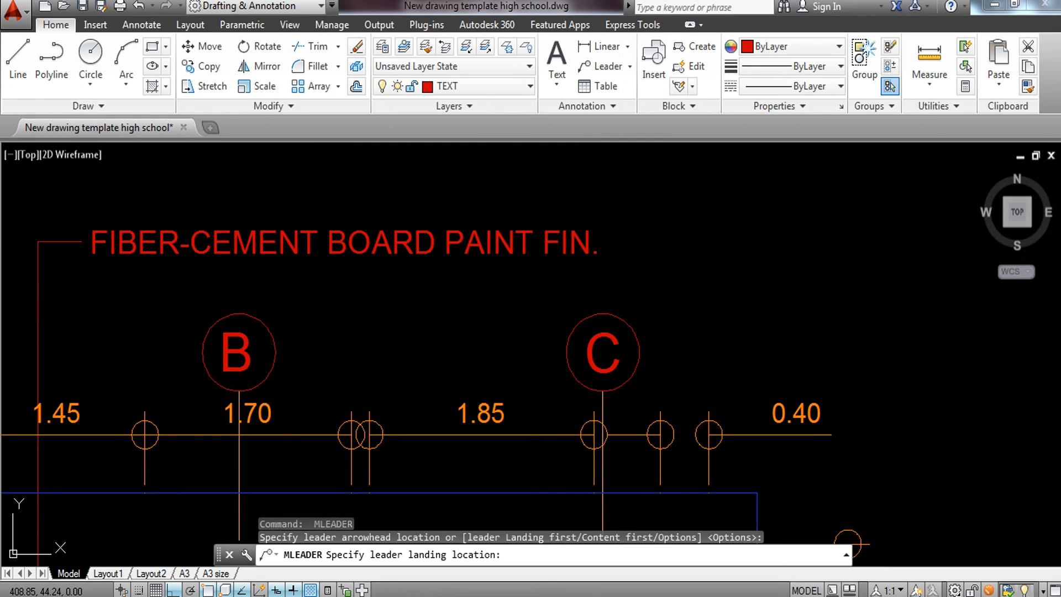
pyautogui.click(322, 285)
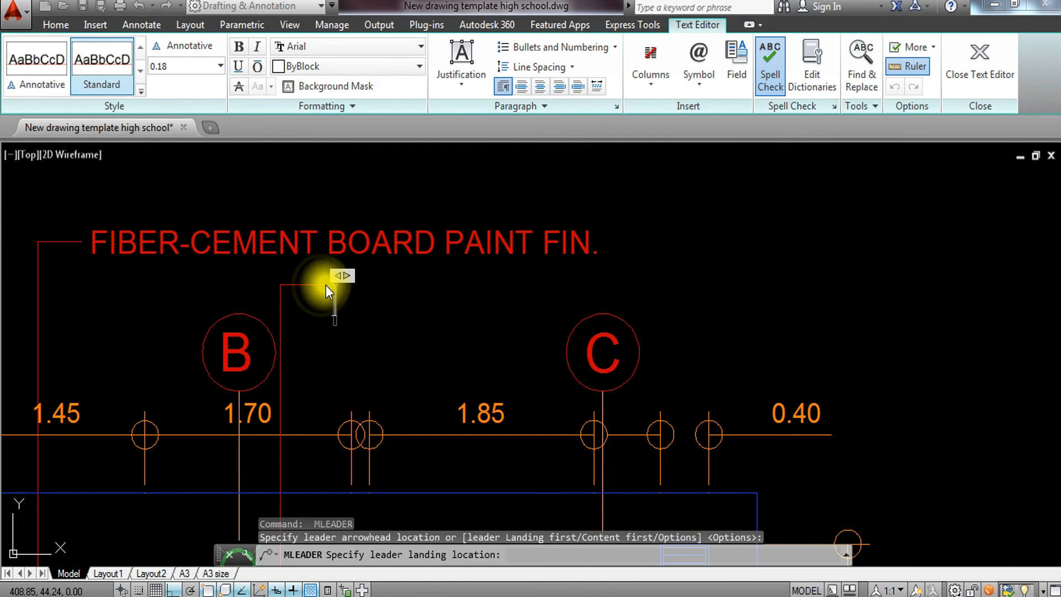
# Enter 4" WOOD PCV CORNICE as the note on the ceiling trim band's leader
pyautogui.write('4')
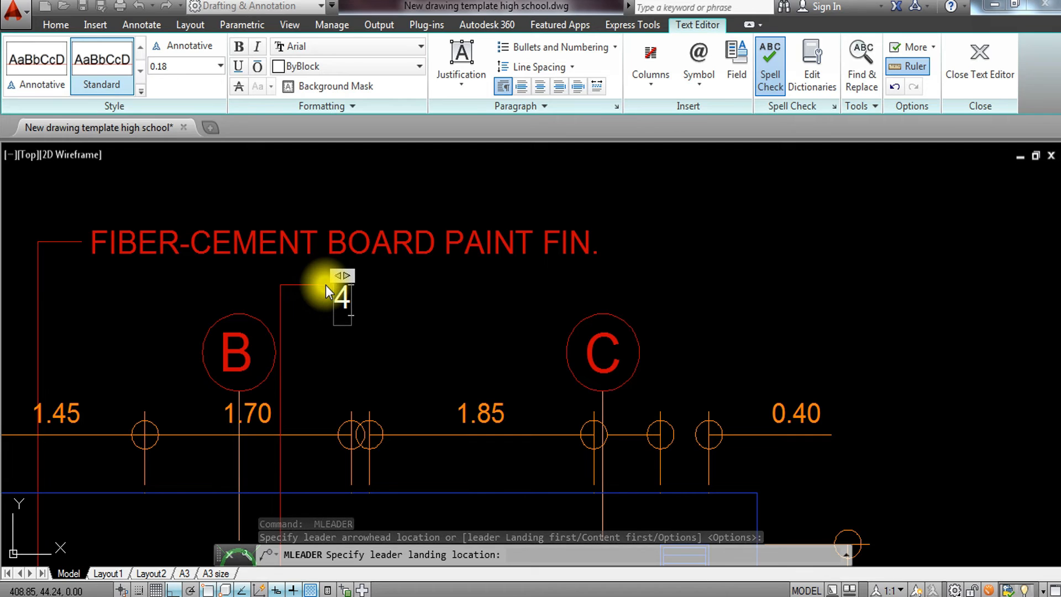
pyautogui.write('" W')
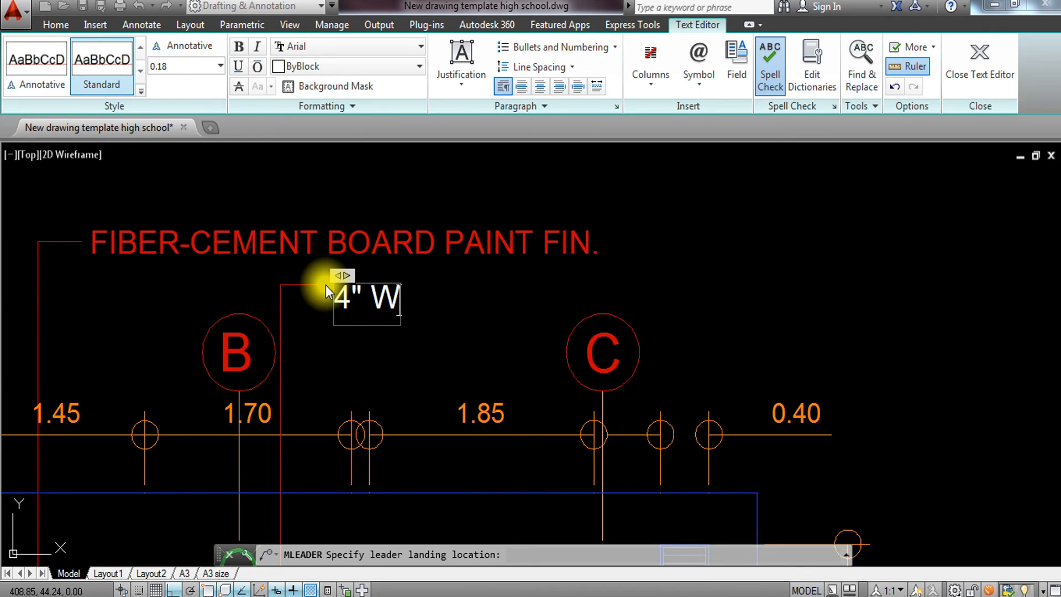
pyautogui.write('OOD C')
pyautogui.press('BackSpace')
pyautogui.press('BackSpace')
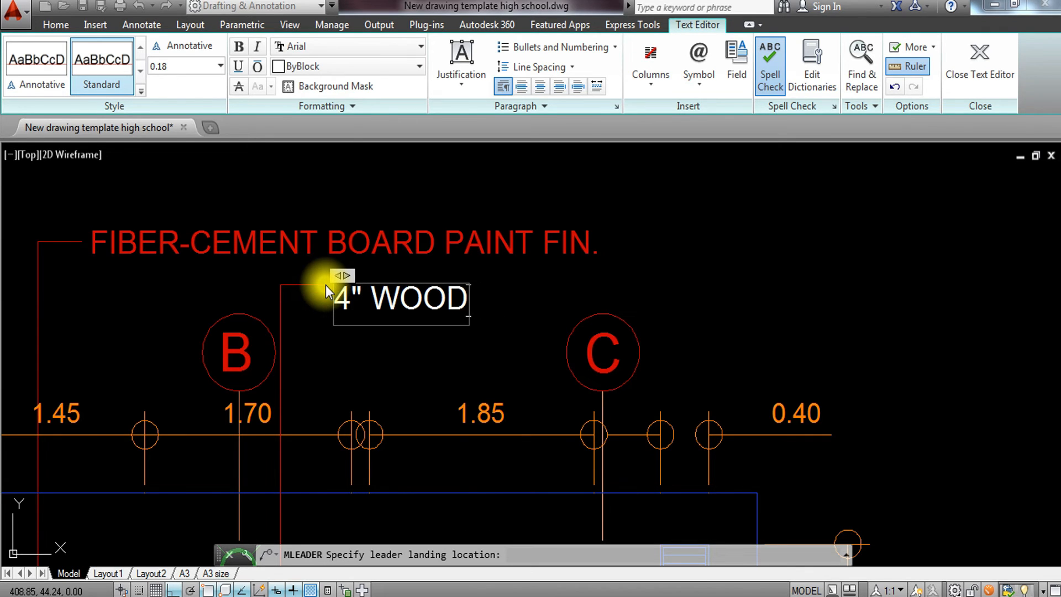
pyautogui.write('PCV CORNICE')
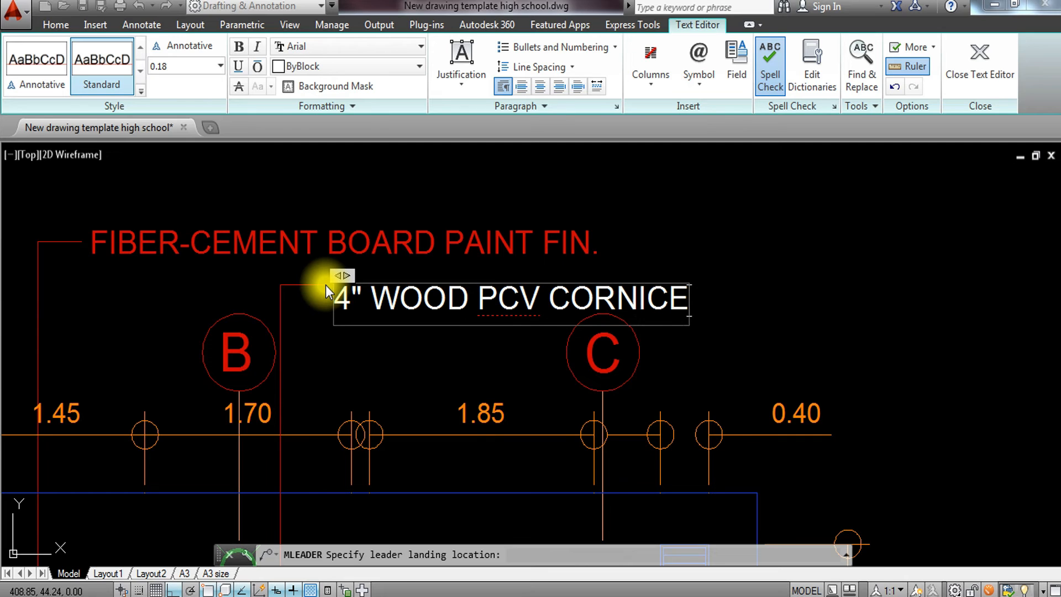
pyautogui.click(326, 284)
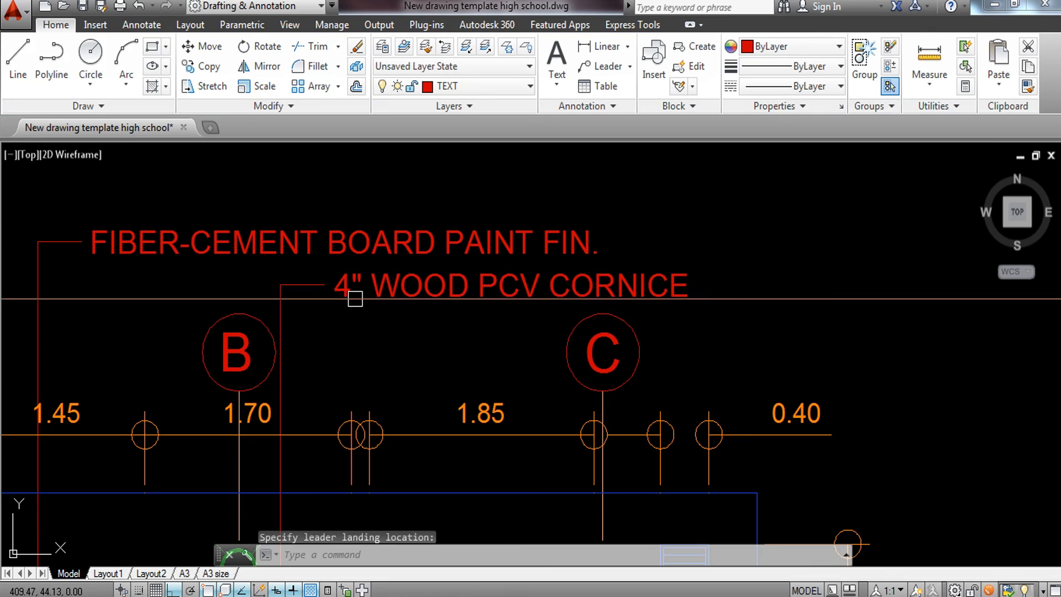
pyautogui.scroll(-3, 352, 275)
pyautogui.moveTo(415, 377); pyautogui.dragTo(448, 168, button='middle')
pyautogui.moveTo(389, 440); pyautogui.dragTo(403, 362, button='middle')
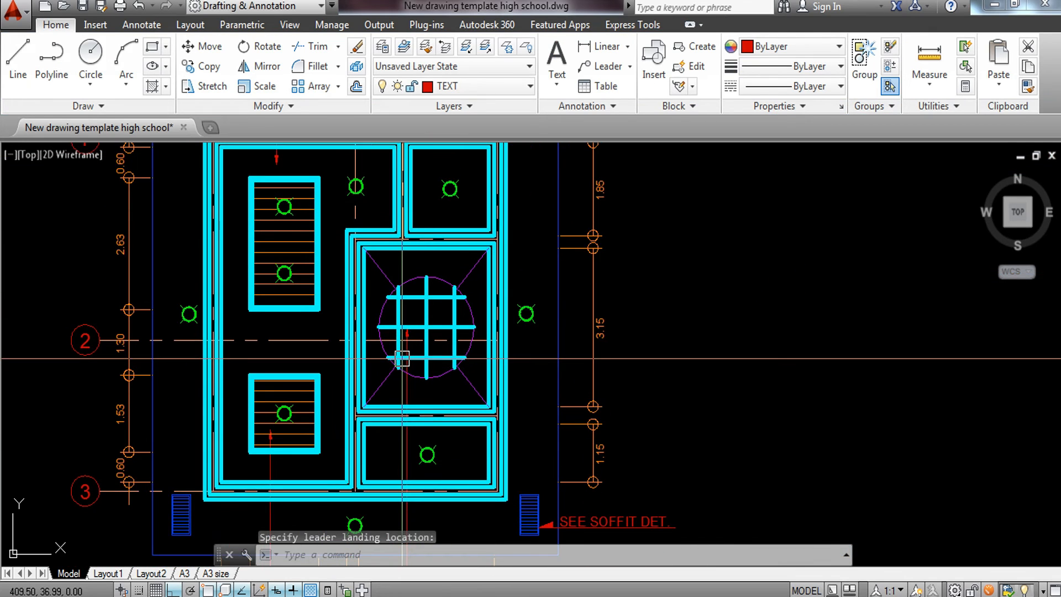
pyautogui.moveTo(343, 420); pyautogui.dragTo(357, 390, button='middle')
pyautogui.scroll(-3, 356, 390)
pyautogui.scroll(3, 498, 360)
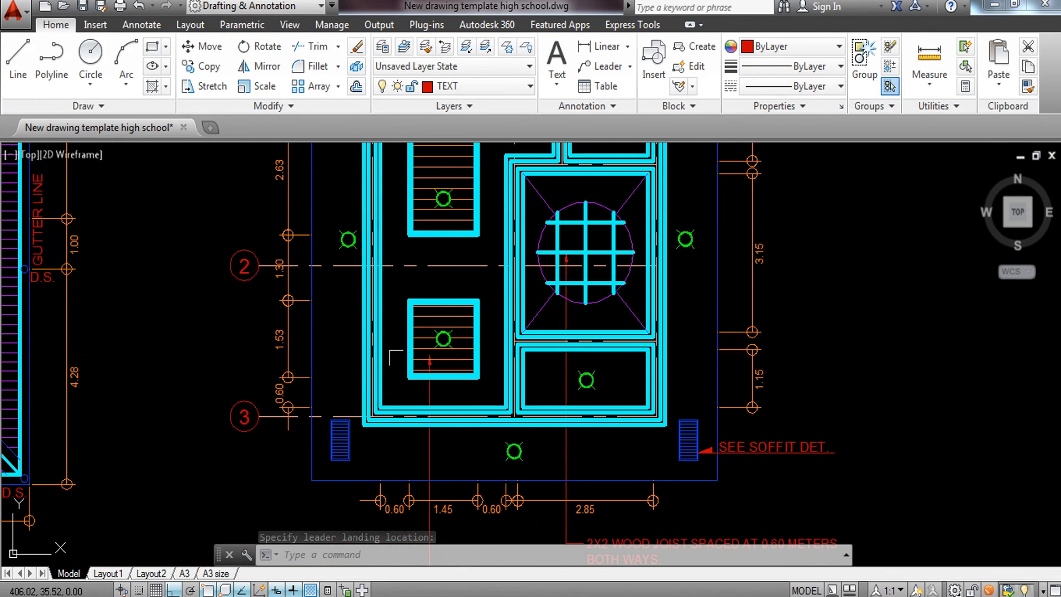
pyautogui.press('Return')
pyautogui.moveTo(357, 353)
pyautogui.mouseDown(button='middle')
pyautogui.moveTo(379, 237)
pyautogui.moveTo(335, 272)
pyautogui.mouseUp(button='middle')
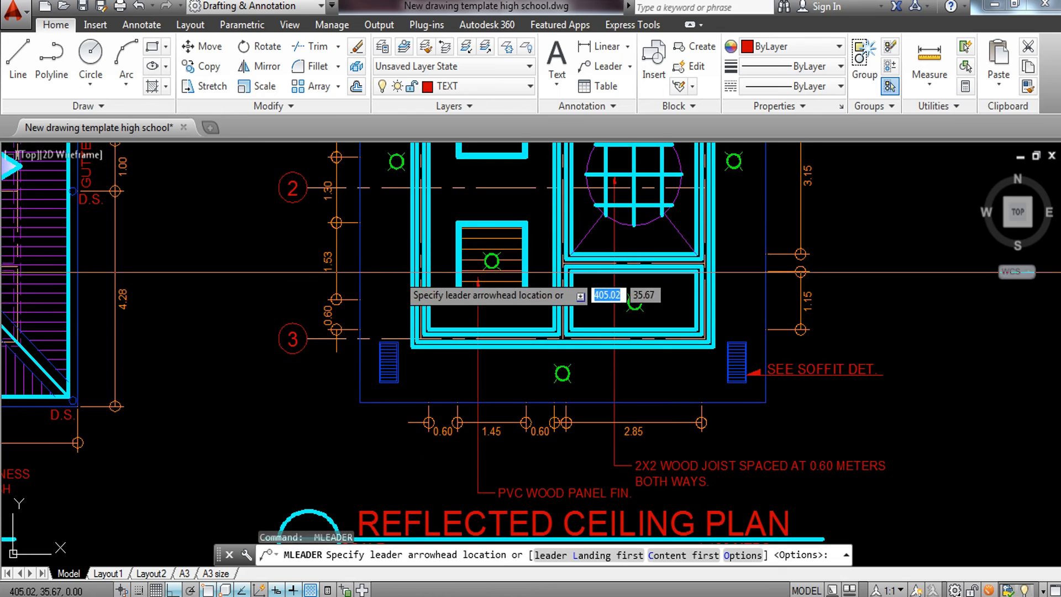
pyautogui.scroll(4, 354, 287)
pyautogui.click(381, 298)
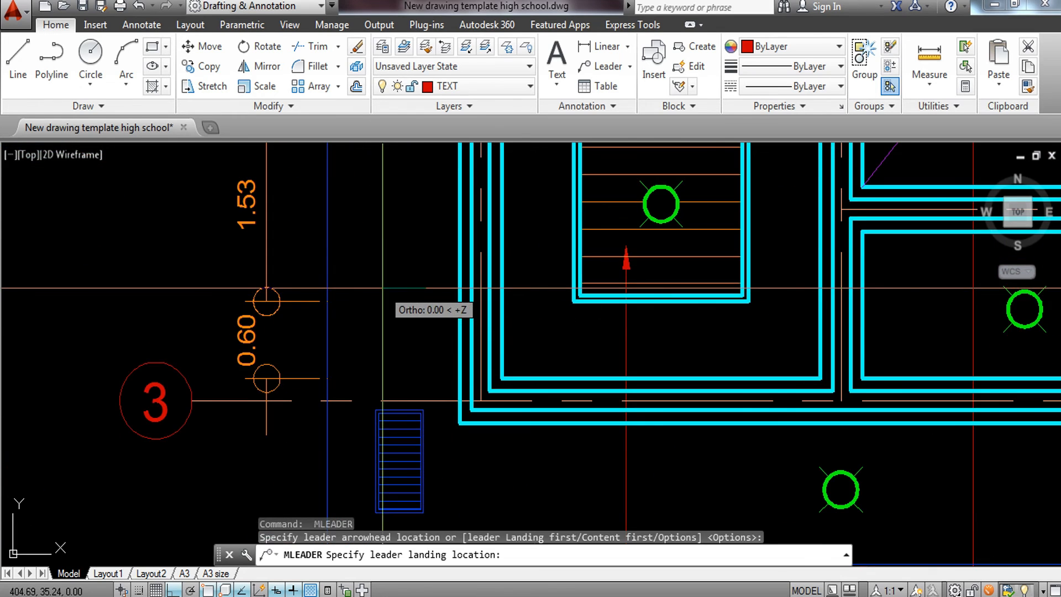
pyautogui.scroll(-4, 381, 442)
pyautogui.scroll(2, 426, 394)
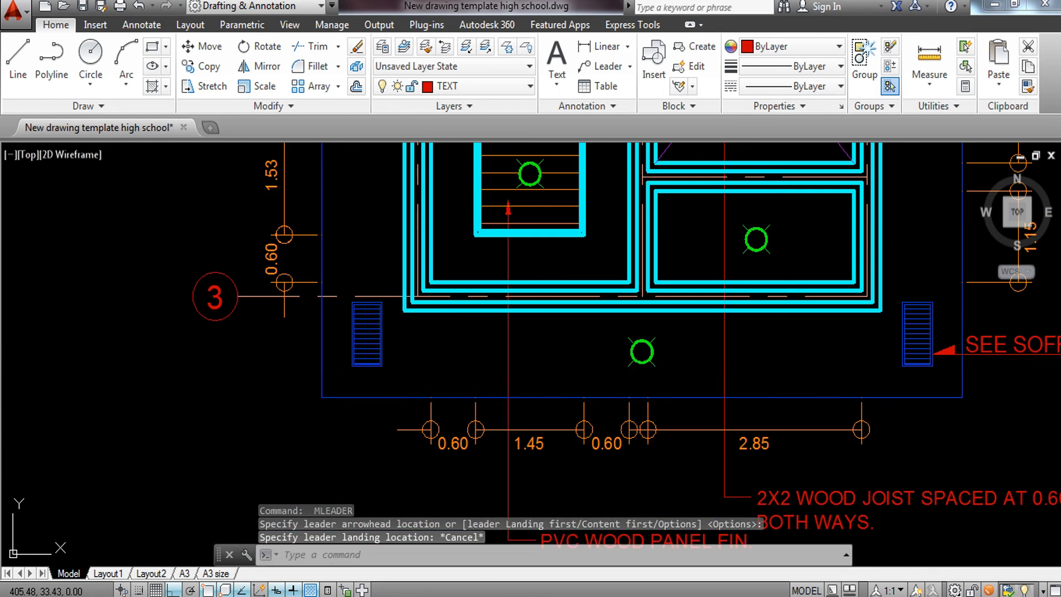
# Place a multileader from the eave ceiling beside the lower-left soffit vent to below the dimensions, with the note FIBER-CEMENT PAINT FIN
pyautogui.moveTo(430, 502); pyautogui.dragTo(426, 390, button='middle')
pyautogui.click(426, 390)
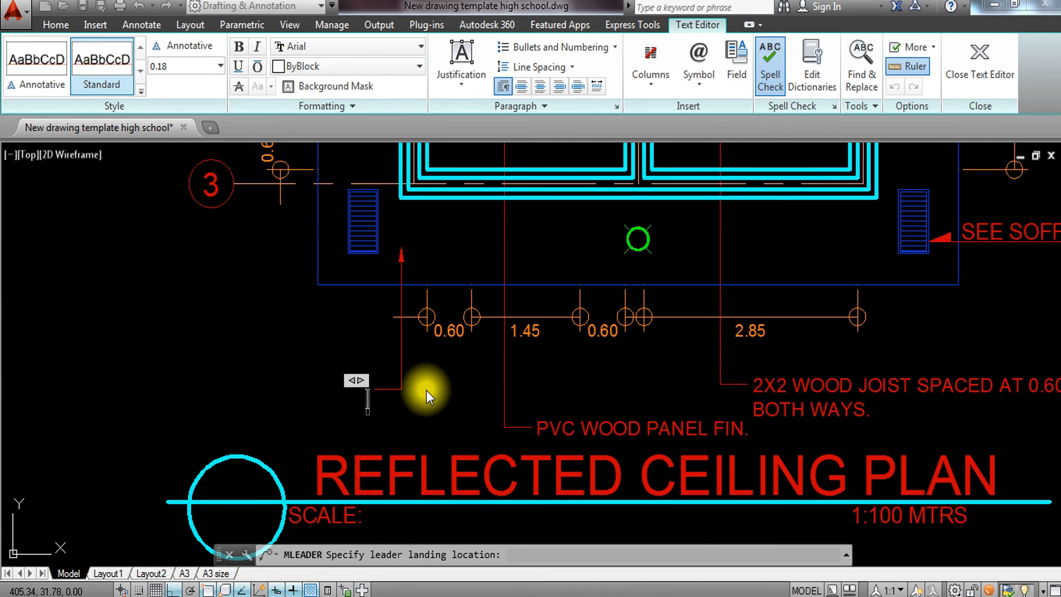
pyautogui.write('CEME')
pyautogui.press('BackSpace')
pyautogui.press('BackSpace')
pyautogui.press('BackSpace')
pyautogui.press('BackSpace')
pyautogui.write('FIBE')
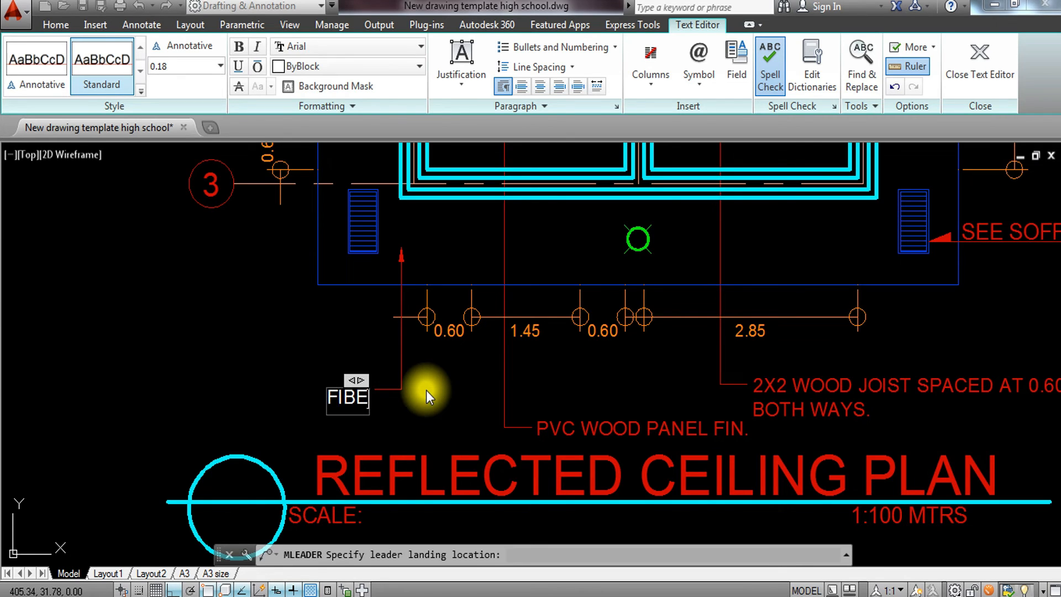
pyautogui.write('R-CEME')
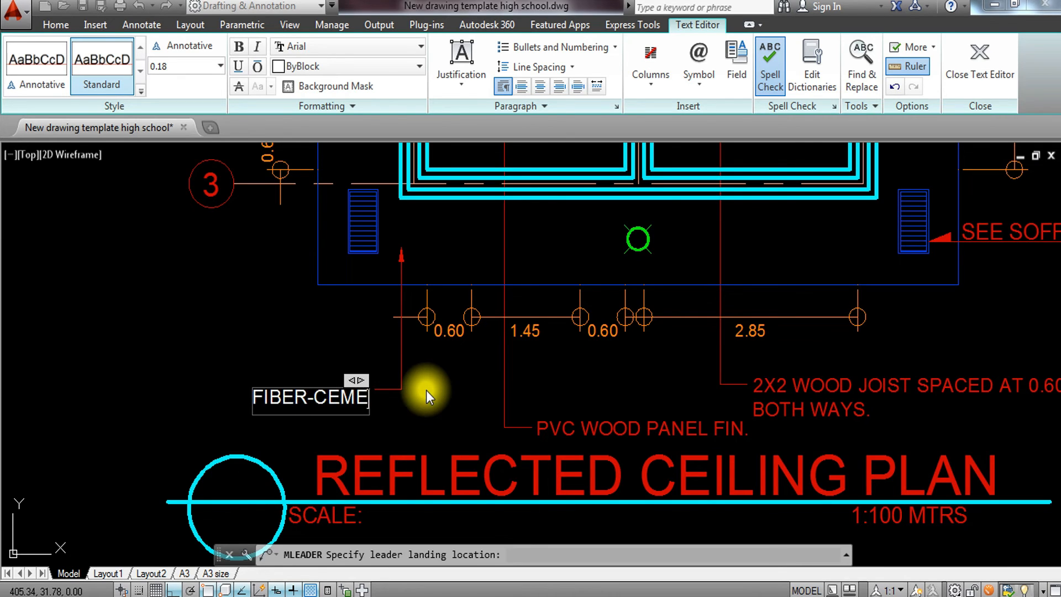
pyautogui.write('NT PAIN')
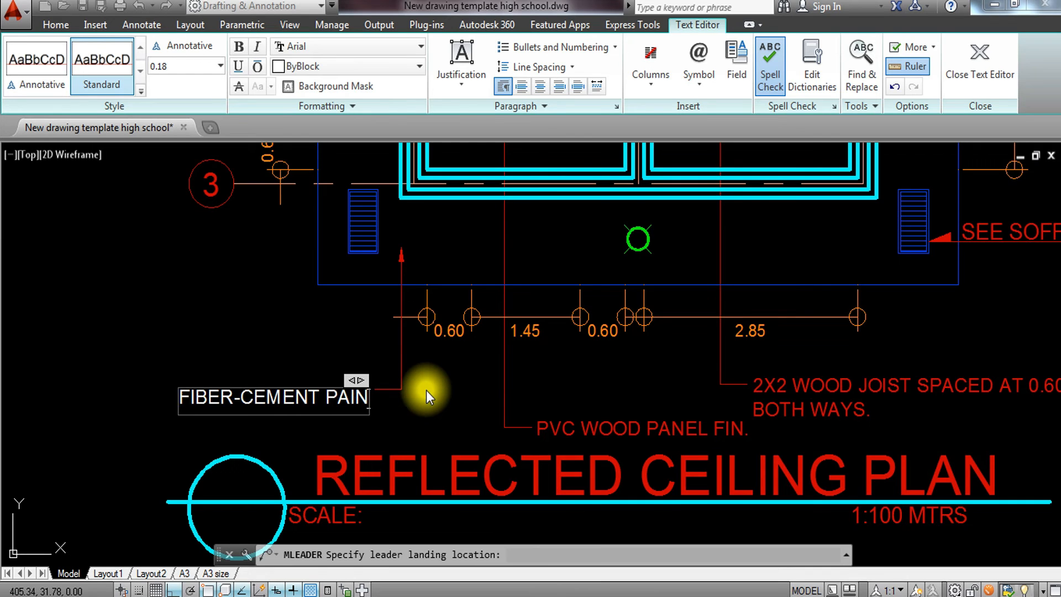
pyautogui.write('T FIN.')
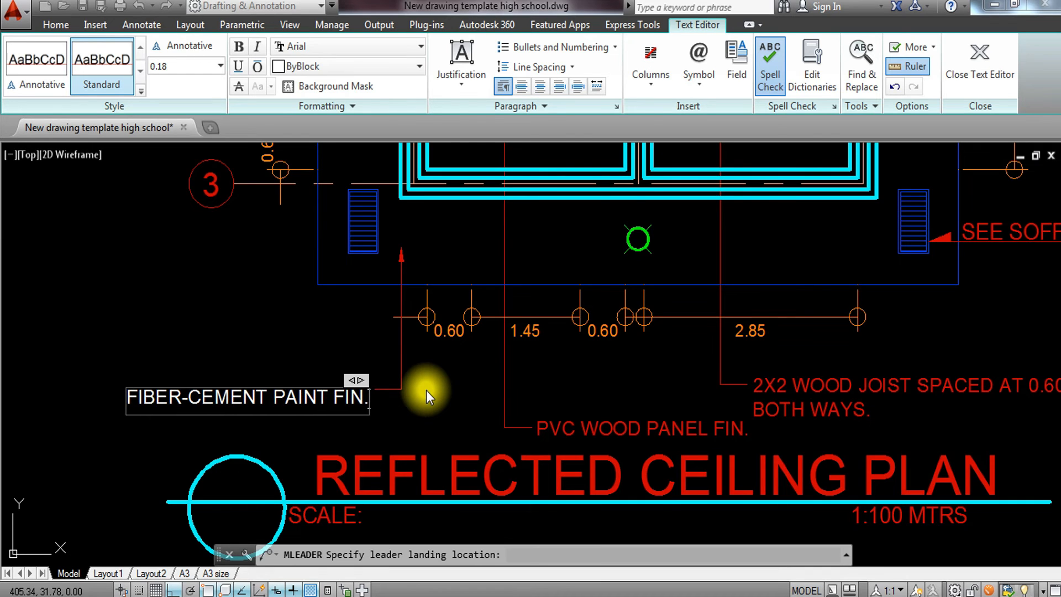
pyautogui.click(227, 310)
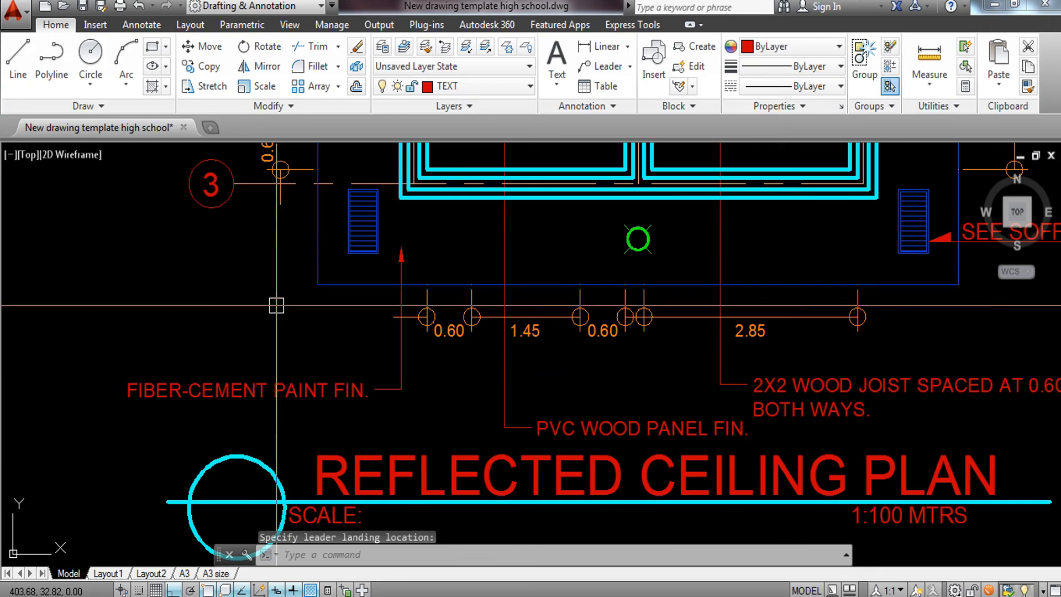
# Review the reflected ceiling plan's leader notes, light symbols, dimensions and title from top to bottom
pyautogui.moveTo(282, 308); pyautogui.dragTo(283, 365, button='middle')
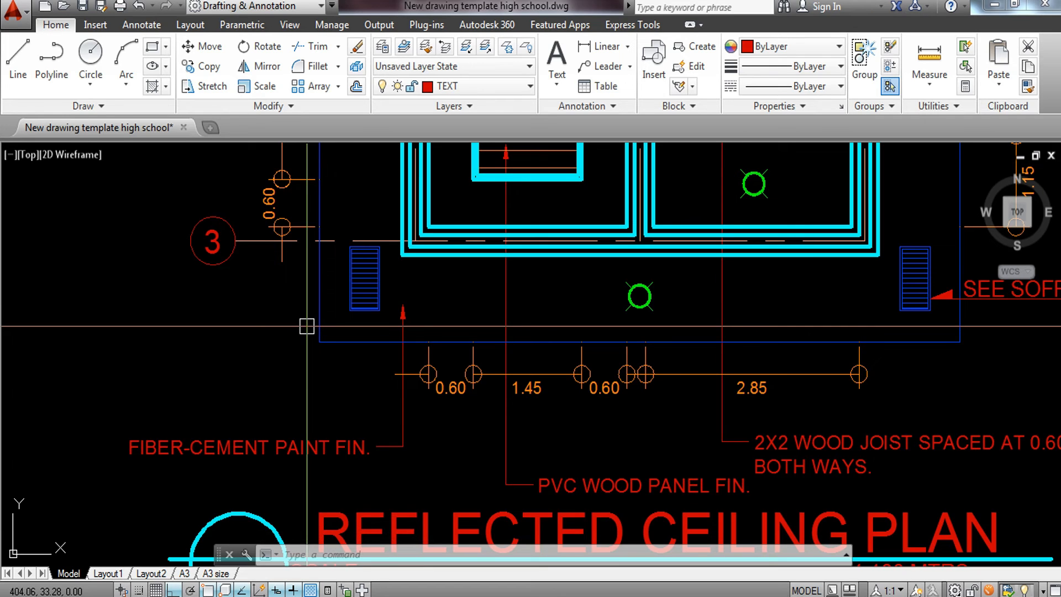
pyautogui.scroll(-5, 392, 306)
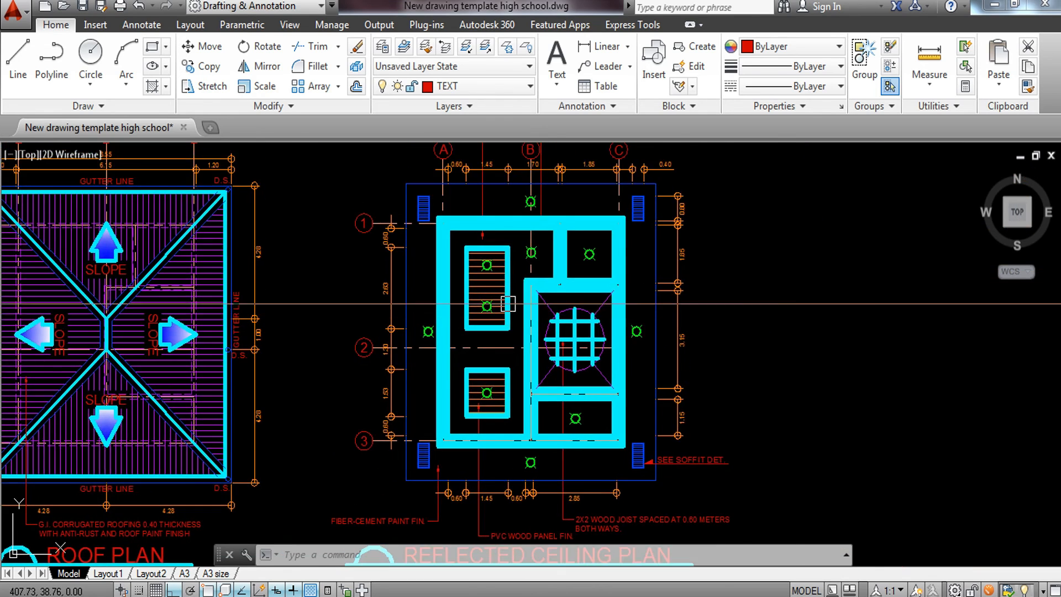
pyautogui.scroll(5, 505, 306)
pyautogui.scroll(-3, 475, 320)
pyautogui.moveTo(450, 332)
pyautogui.mouseDown(button='middle')
pyautogui.moveTo(420, 362)
pyautogui.moveTo(308, 300)
pyautogui.moveTo(316, 382)
pyautogui.mouseUp(button='middle')
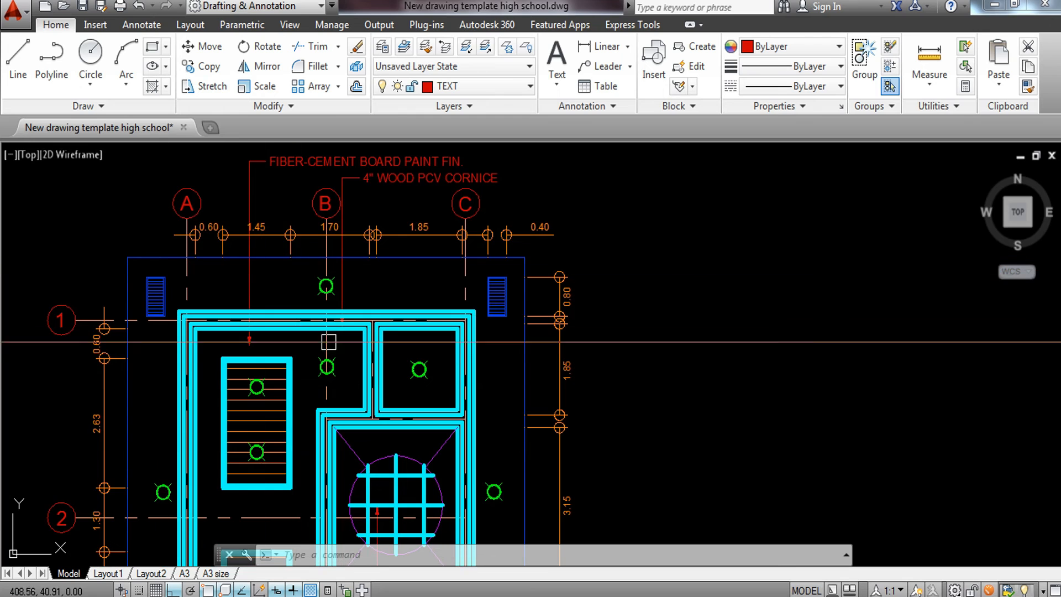
pyautogui.scroll(5, 506, 298)
pyautogui.scroll(-2, 520, 365)
pyautogui.scroll(-4, 489, 355)
pyautogui.moveTo(506, 430); pyautogui.dragTo(424, 288, button='middle')
pyautogui.scroll(4, 473, 470)
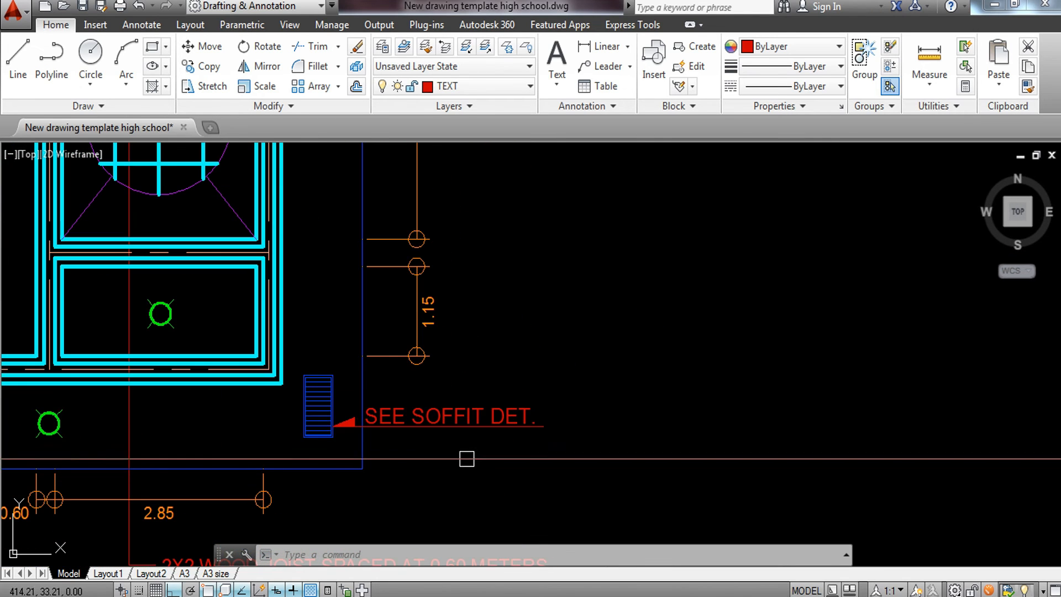
pyautogui.scroll(-2, 472, 440)
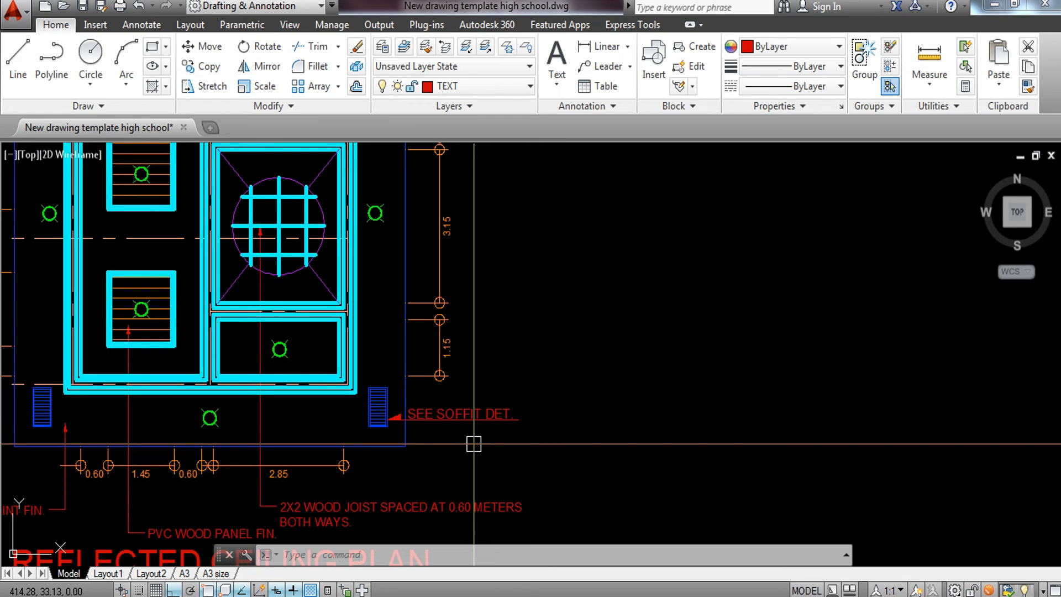
pyautogui.scroll(-6, 474, 443)
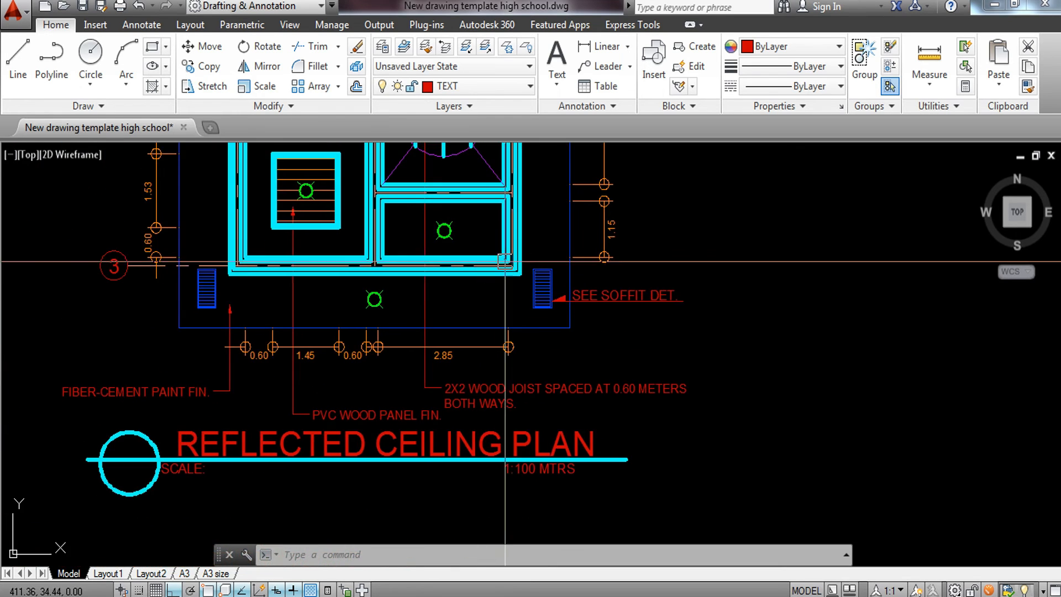
pyautogui.moveTo(445, 299); pyautogui.dragTo(440, 332, button='middle')
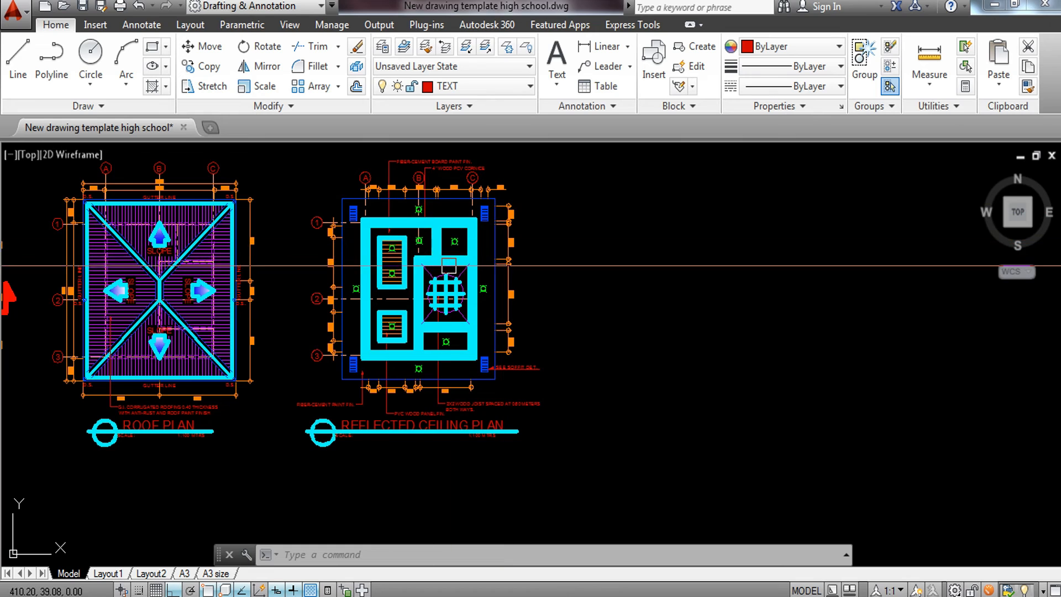
pyautogui.moveTo(446, 261); pyautogui.dragTo(426, 308, button='middle')
pyautogui.moveTo(501, 397); pyautogui.dragTo(438, 369, button='middle')
pyautogui.moveTo(297, 449); pyautogui.dragTo(312, 447, button='middle')
pyautogui.scroll(4, 359, 290)
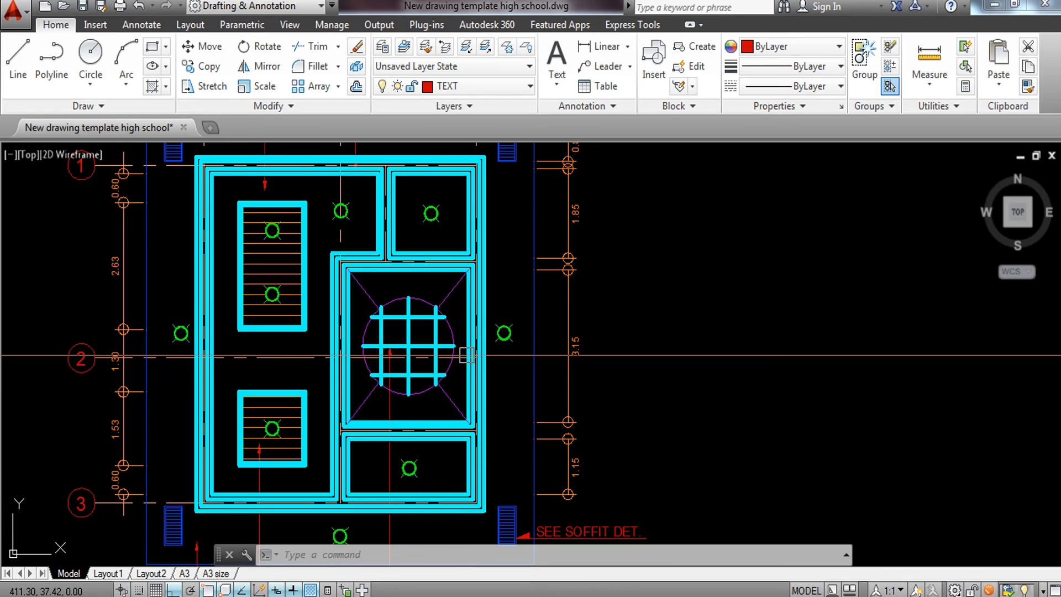
pyautogui.moveTo(474, 372); pyautogui.dragTo(469, 232, button='middle')
pyautogui.scroll(-4, 467, 324)
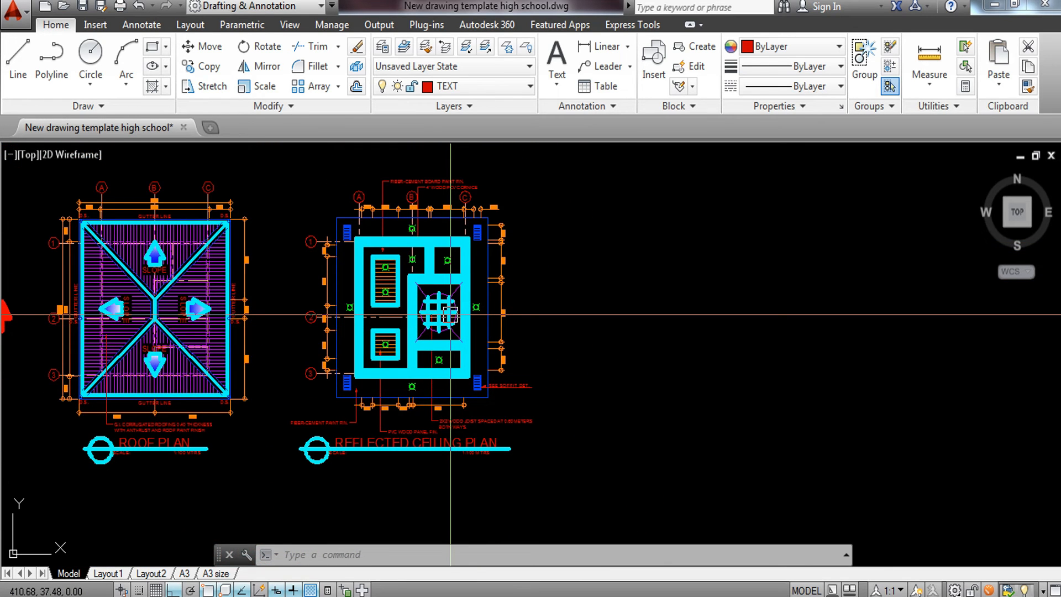
pyautogui.scroll(4, 407, 286)
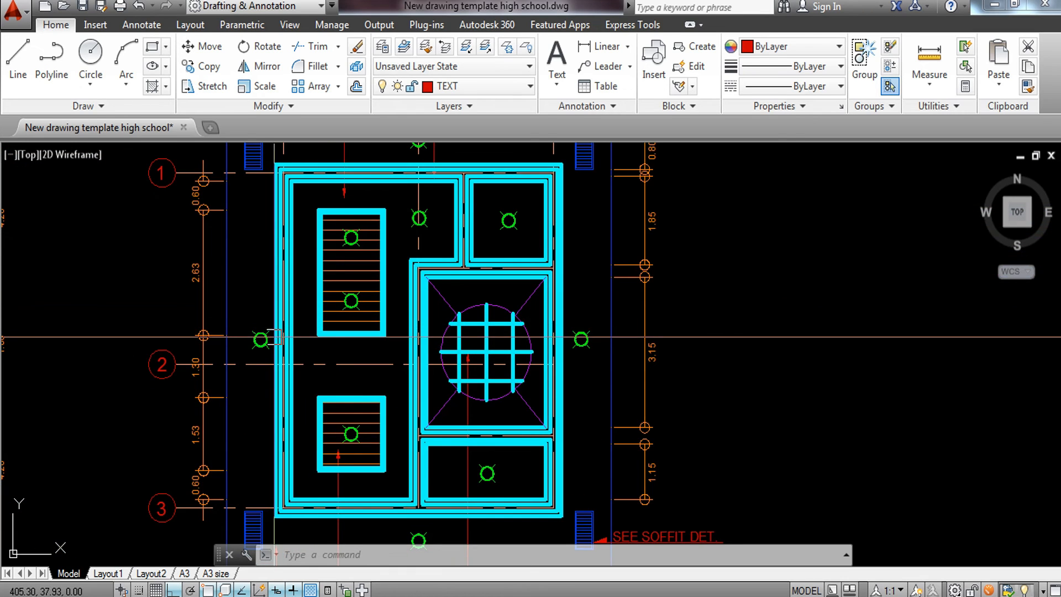
pyautogui.scroll(-2, 615, 325)
pyautogui.moveTo(717, 353); pyautogui.dragTo(650, 383, button='middle')
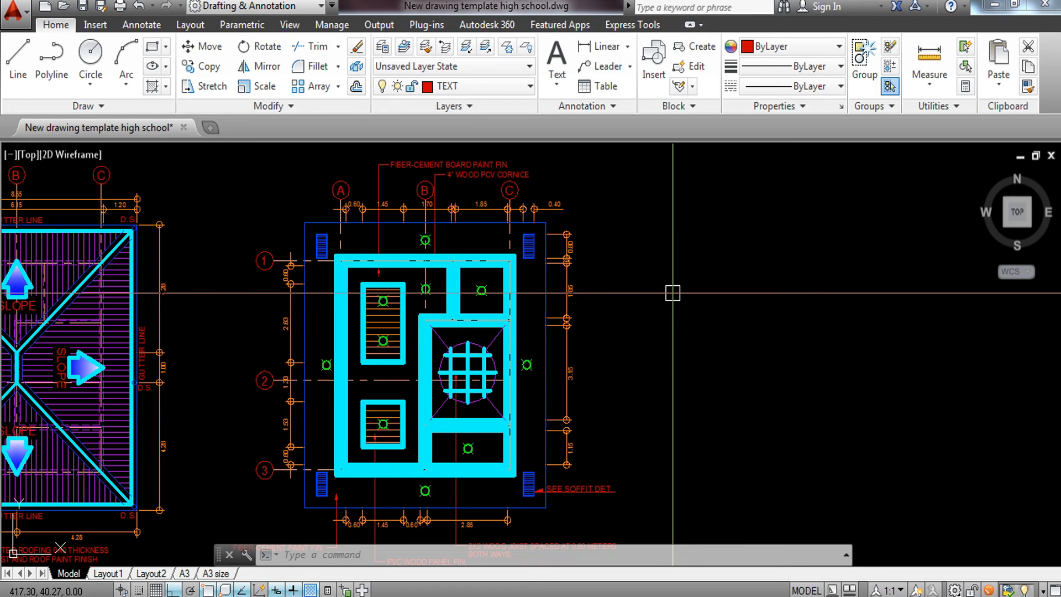
pyautogui.scroll(2, 481, 282)
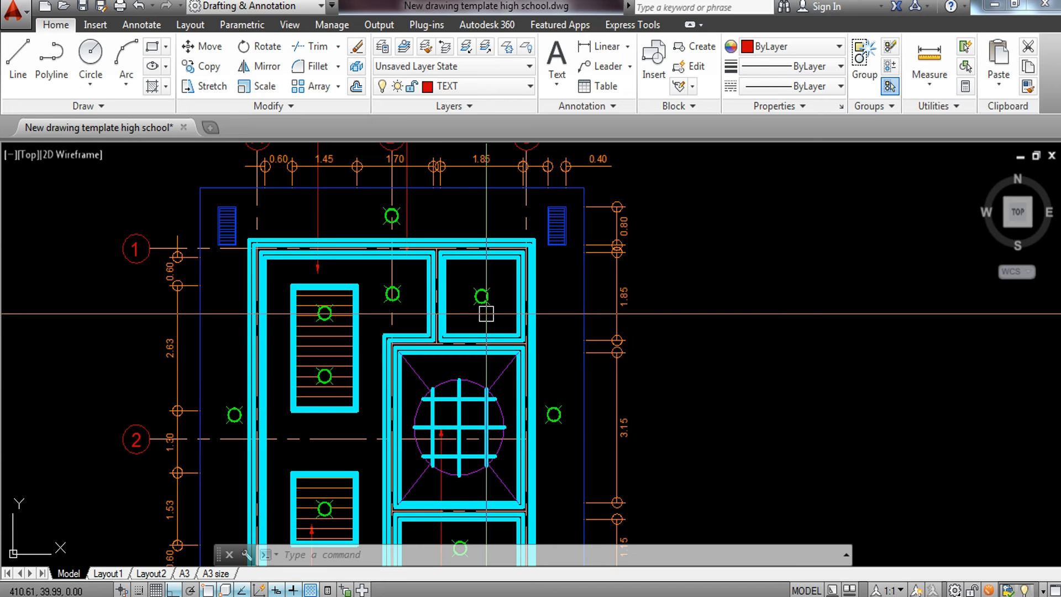
pyautogui.scroll(-5, 486, 314)
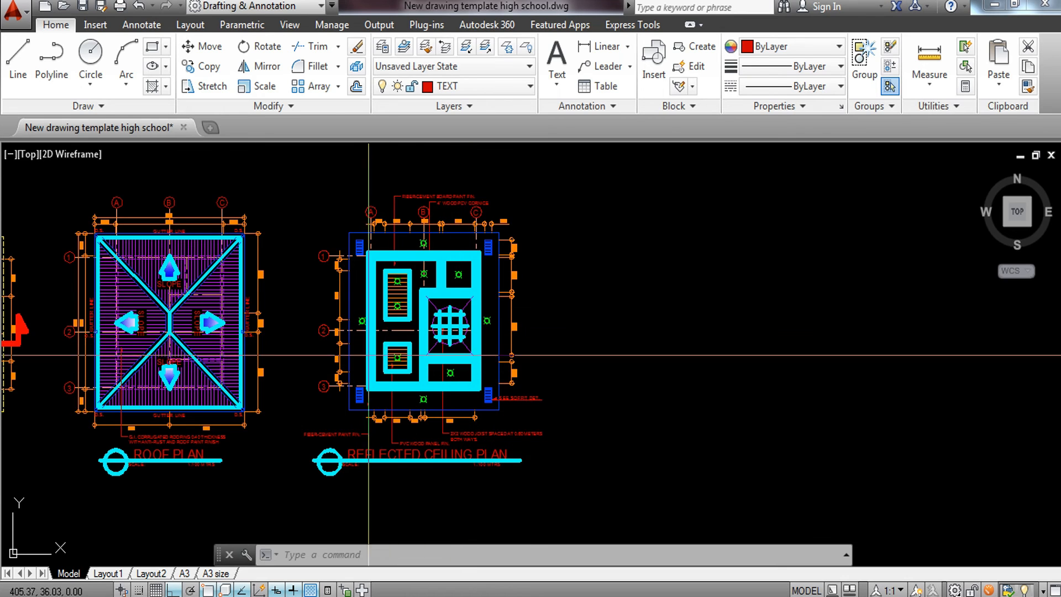
# Copy the framed roof plan sheet, including its title block, straight down to form another sheet below it
pyautogui.scroll(-4, 424, 277)
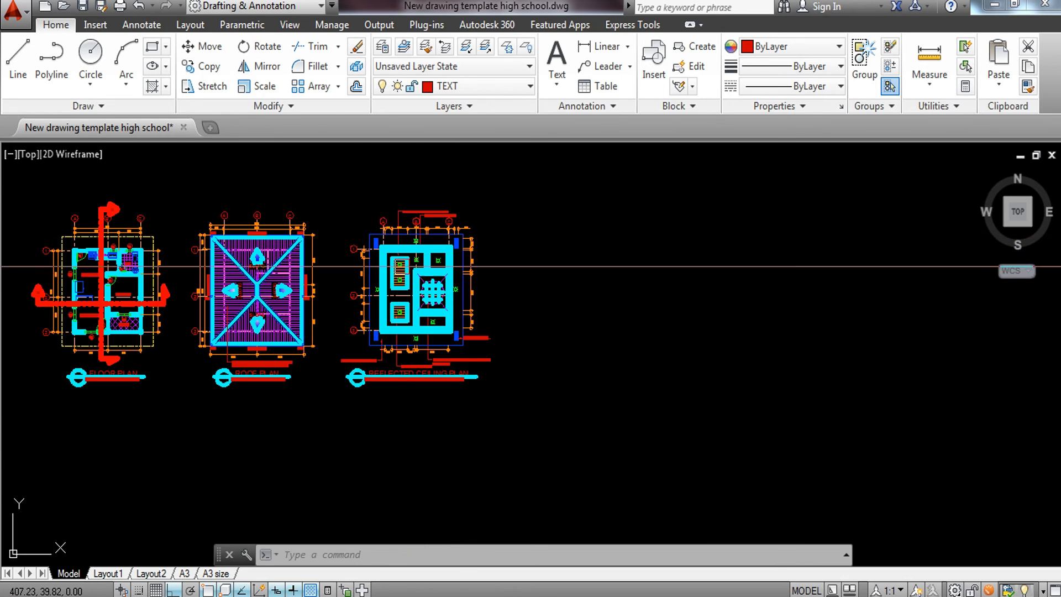
pyautogui.scroll(5, 424, 282)
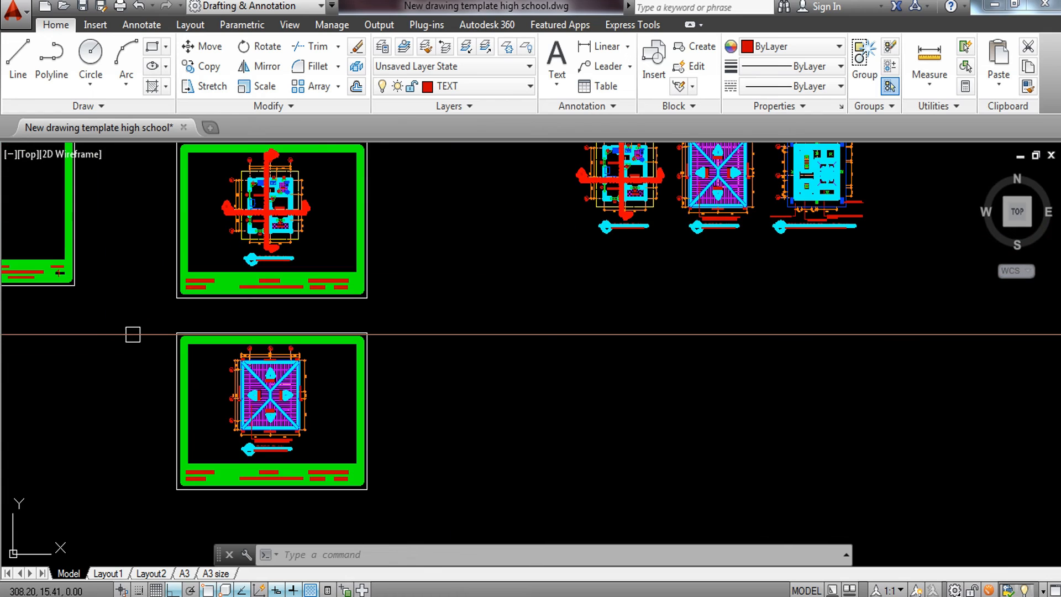
pyautogui.click(131, 312)
pyautogui.click(385, 504)
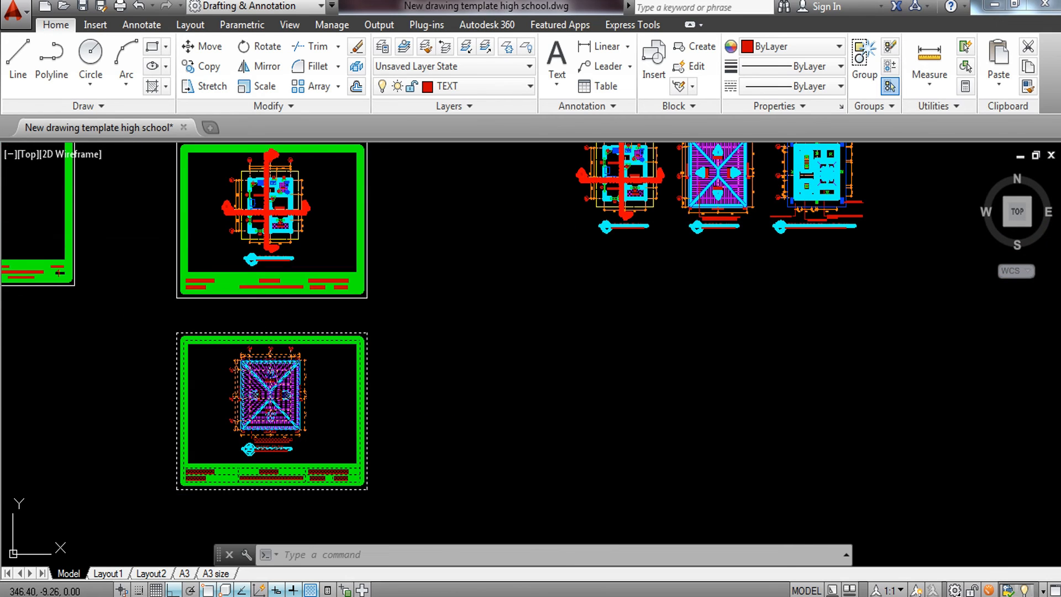
pyautogui.write('CO')
pyautogui.press('Return')
pyautogui.click(370, 332)
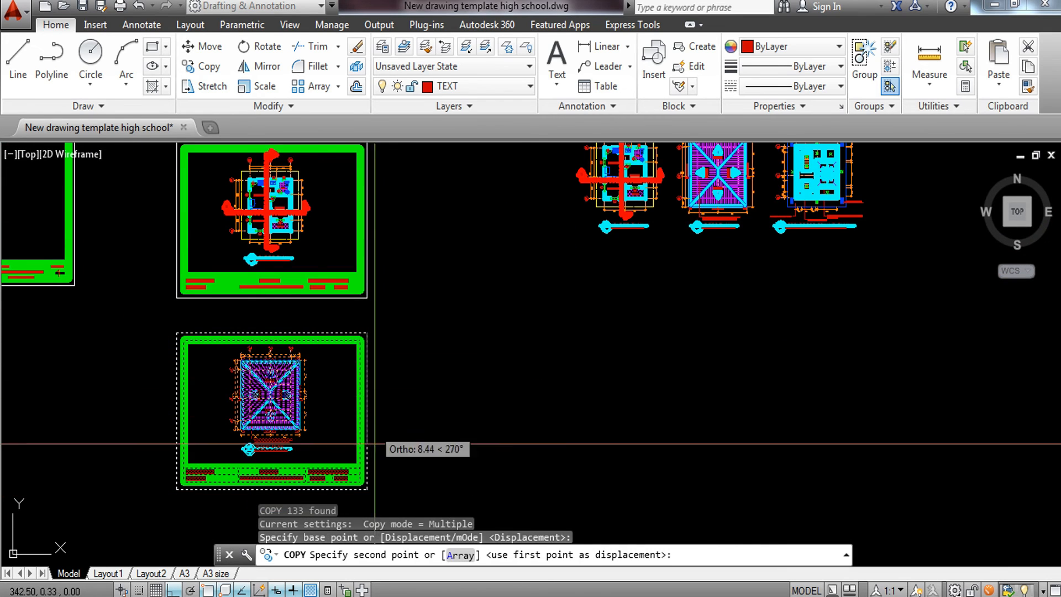
pyautogui.moveTo(382, 445); pyautogui.dragTo(395, 255, button='middle')
pyautogui.click(387, 329)
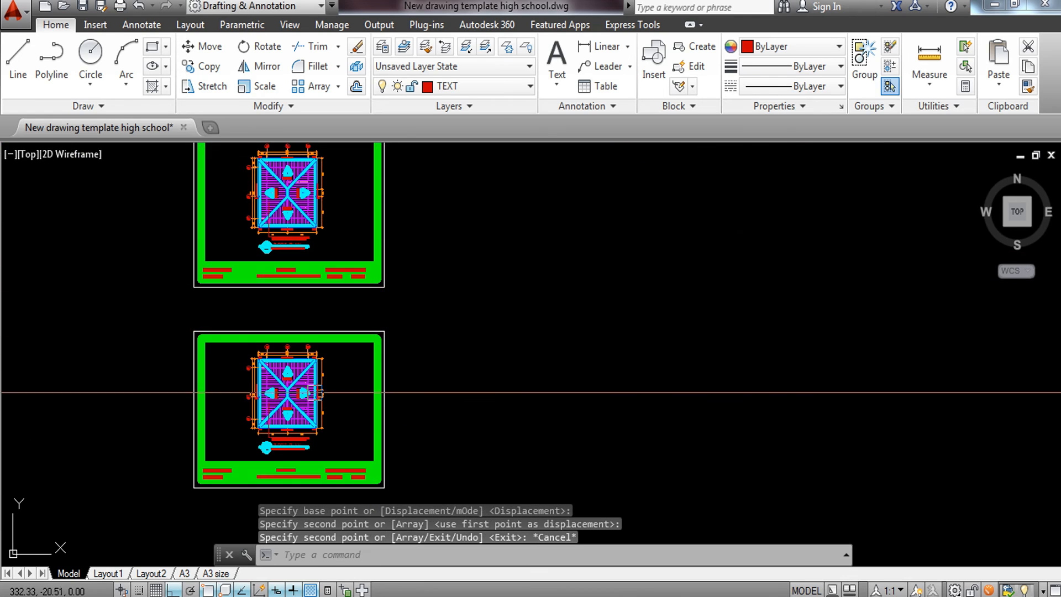
pyautogui.press('Escape')
# Erase the roof plan, its dimensions and its drawing title from the lowest sheet, keeping the border and title block
pyautogui.scroll(2, 345, 394)
pyautogui.click(186, 290)
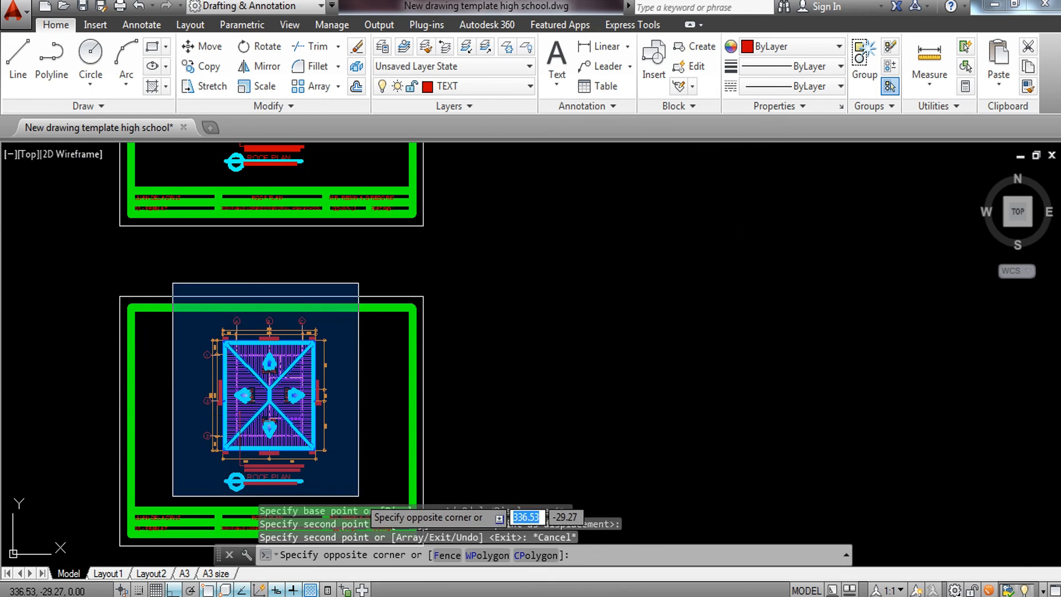
pyautogui.click(356, 463)
pyautogui.press('Delete')
# Copy the whole reflected ceiling plan with its notes, dimensions and title into the empty sheet, with Ortho off
pyautogui.scroll(-1, 358, 495)
pyautogui.moveTo(550, 409); pyautogui.dragTo(260, 474, button='middle')
pyautogui.scroll(-2, 547, 434)
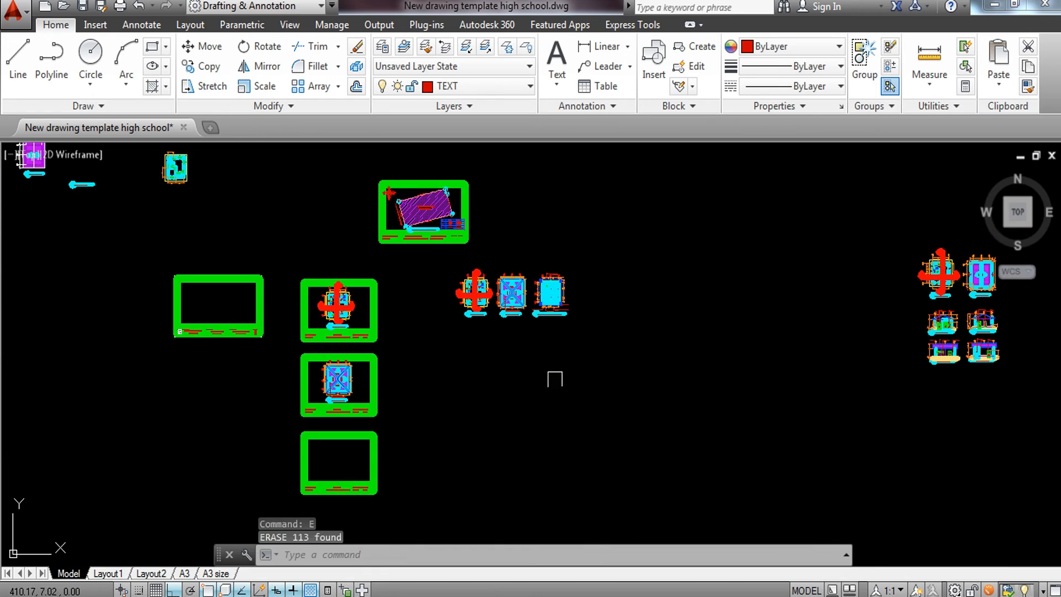
pyautogui.scroll(1, 555, 316)
pyautogui.click(529, 244)
pyautogui.click(610, 353)
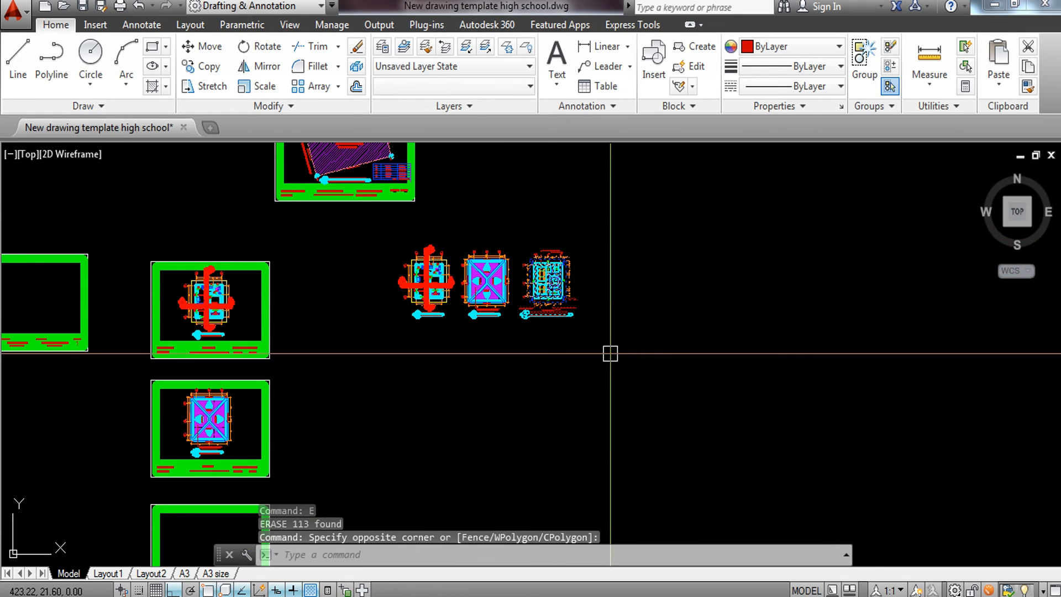
pyautogui.write('CO')
pyautogui.press('Return')
pyautogui.scroll(6, 568, 299)
pyautogui.click(552, 315)
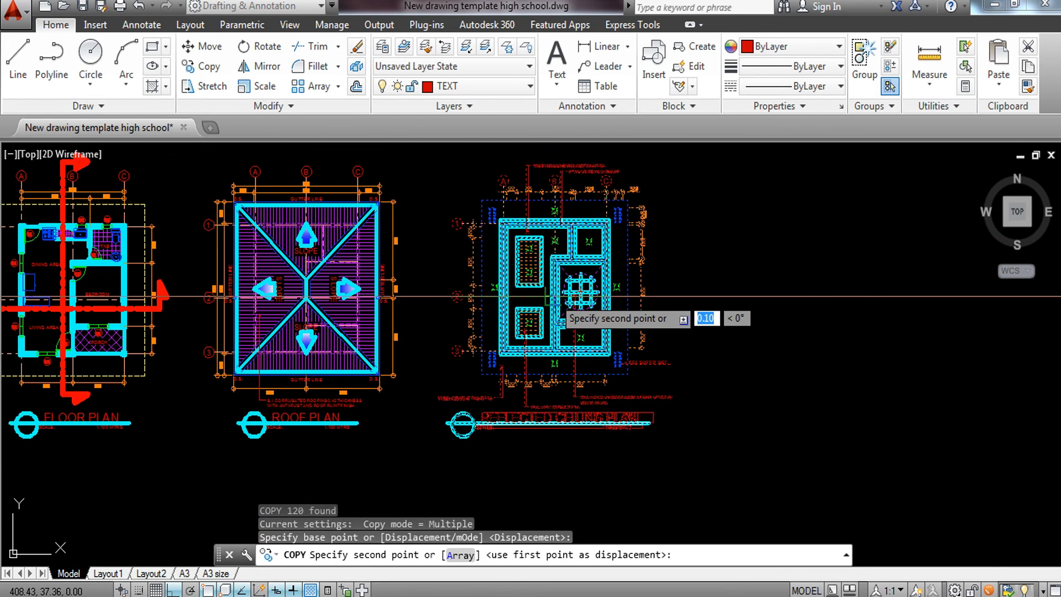
pyautogui.scroll(-6, 452, 360)
pyautogui.moveTo(452, 360); pyautogui.dragTo(487, 300, button='middle')
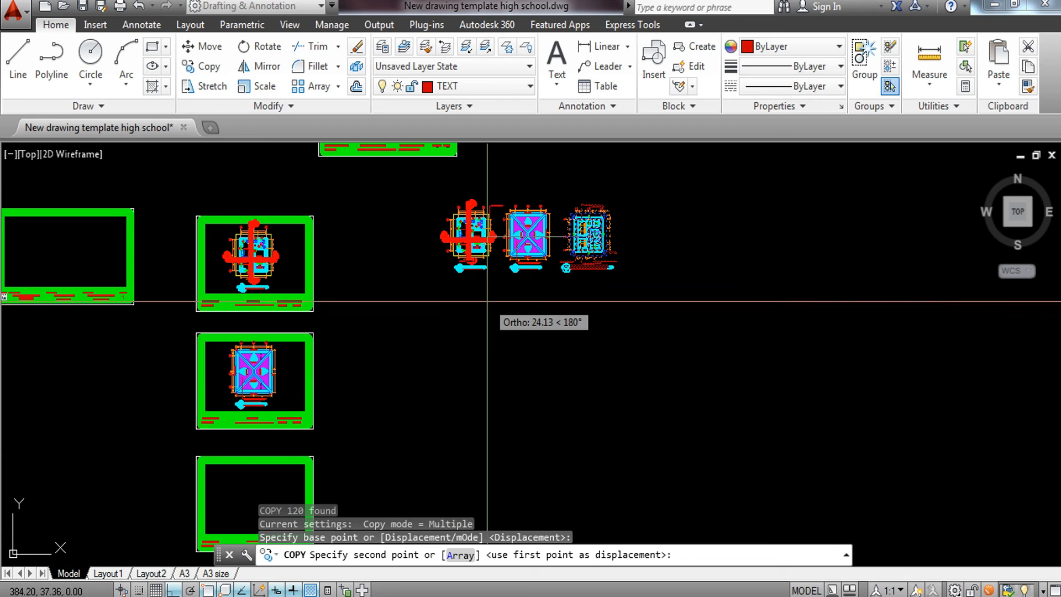
pyautogui.press('F8')
pyautogui.moveTo(360, 390); pyautogui.dragTo(417, 272, button='middle')
pyautogui.scroll(5, 323, 382)
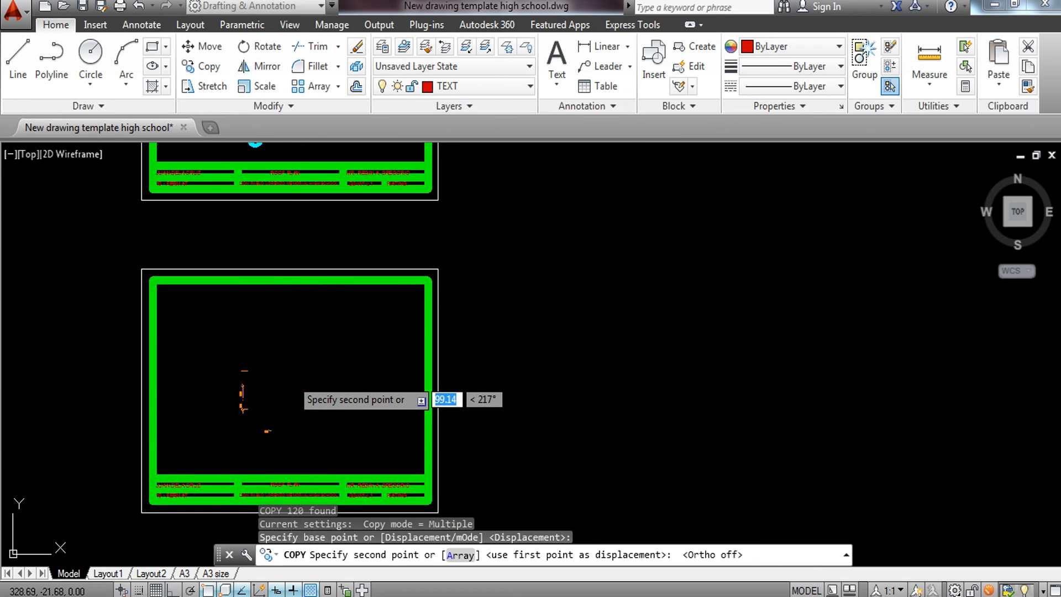
pyautogui.click(290, 377)
pyautogui.press('Escape')
# Move the copied ceiling plan slightly left within the sheet border to adjust its placement
pyautogui.moveTo(233, 288); pyautogui.dragTo(232, 268, button='middle')
pyautogui.click(193, 235)
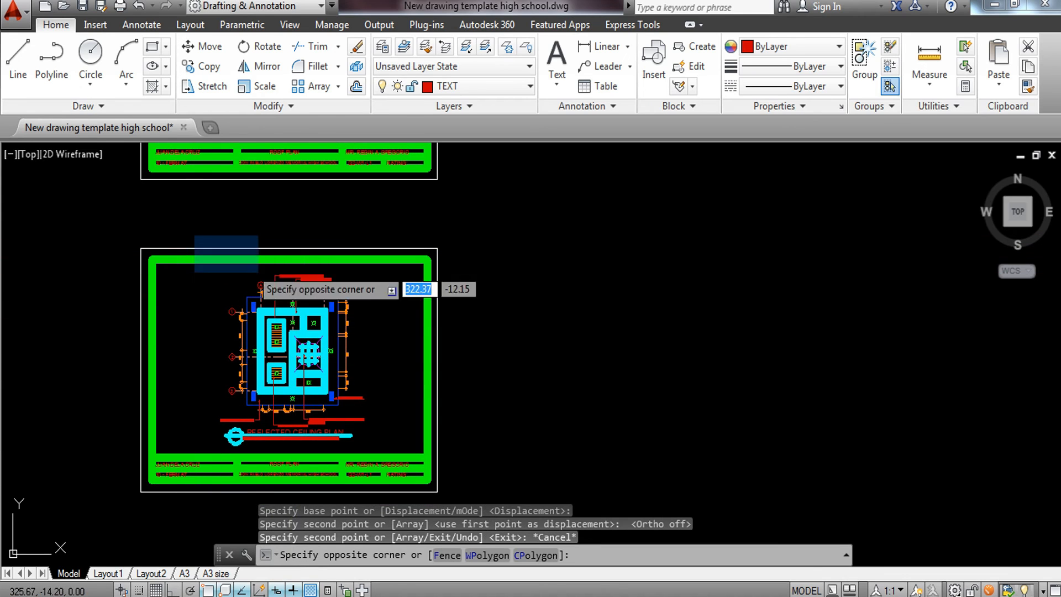
pyautogui.click(385, 447)
pyautogui.write('m')
pyautogui.press('Return')
pyautogui.scroll(2, 387, 384)
pyautogui.click(388, 382)
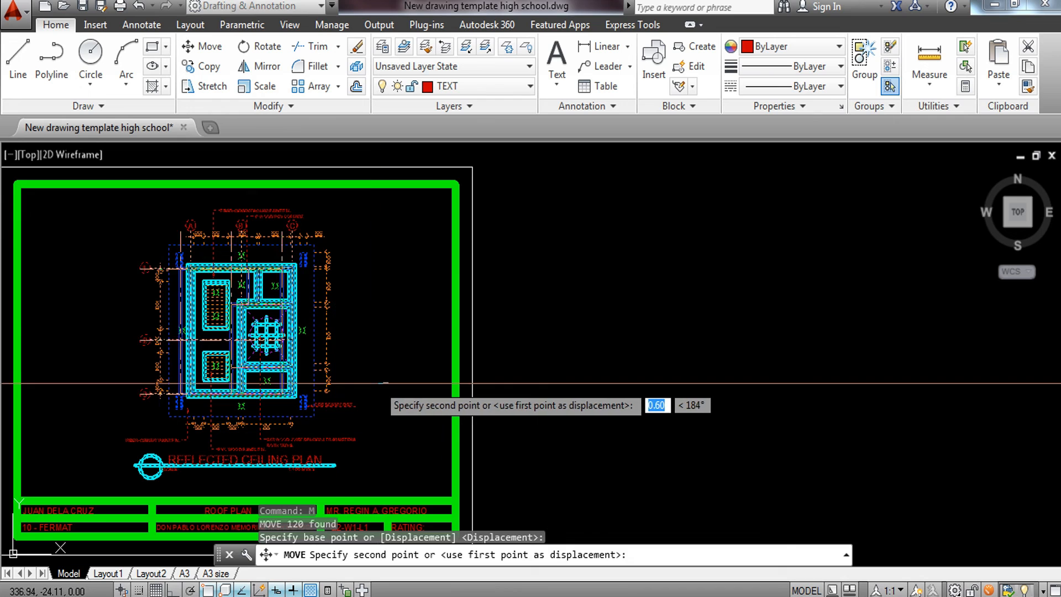
pyautogui.click(379, 384)
# Change the drawing name in the new sheet's title block to REFLECTED CEILING PLAN
pyautogui.moveTo(396, 389)
pyautogui.mouseDown(button='middle')
pyautogui.moveTo(426, 334)
pyautogui.moveTo(422, 366)
pyautogui.mouseUp(button='middle')
pyautogui.scroll(-2, 430, 317)
pyautogui.scroll(6, 318, 445)
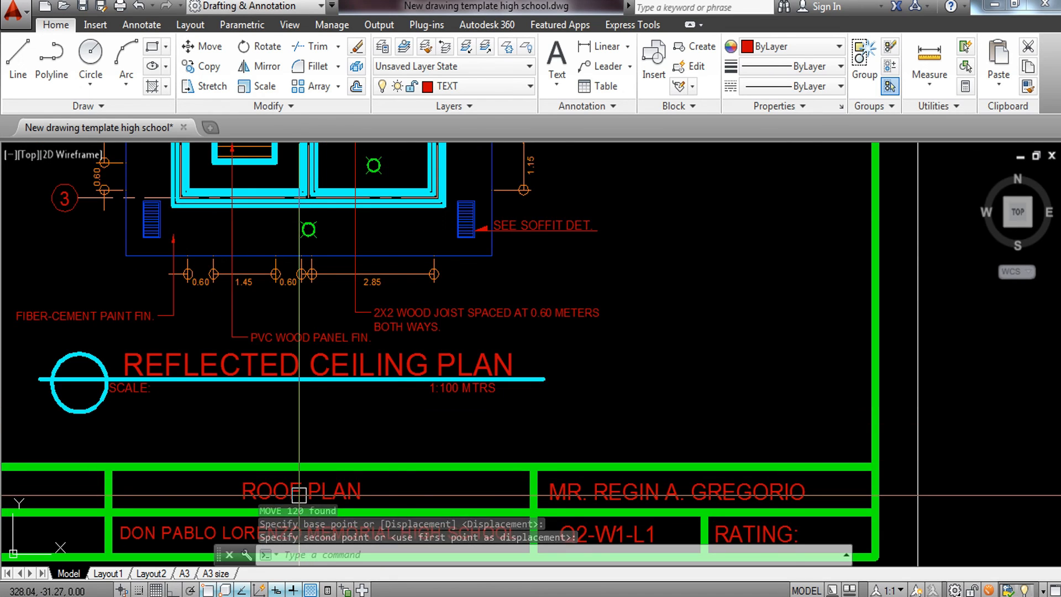
pyautogui.doubleClick(331, 492)
pyautogui.write('REF')
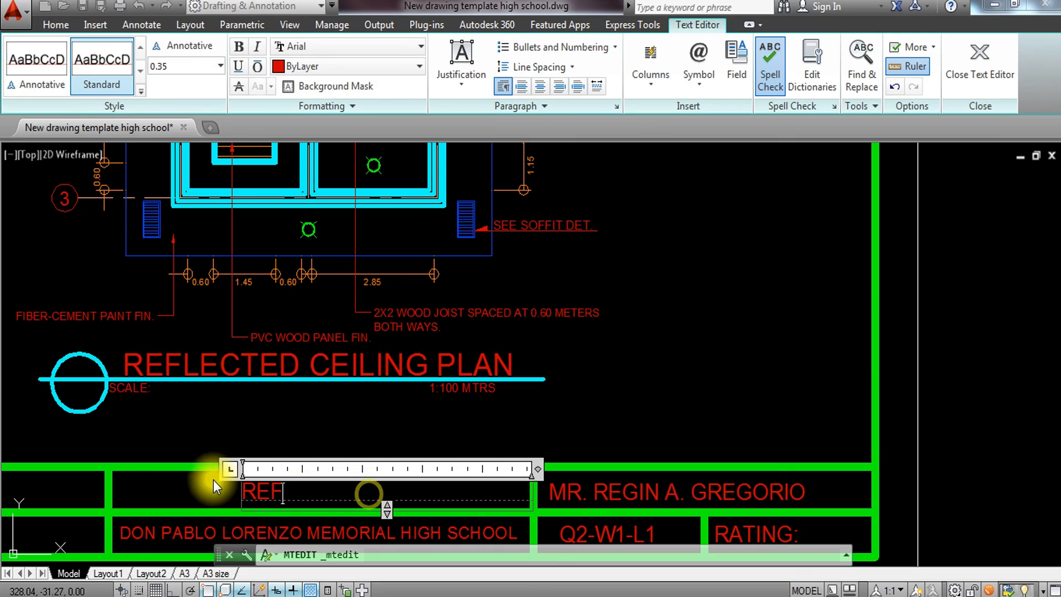
pyautogui.write('LECTED CEILING PLAN')
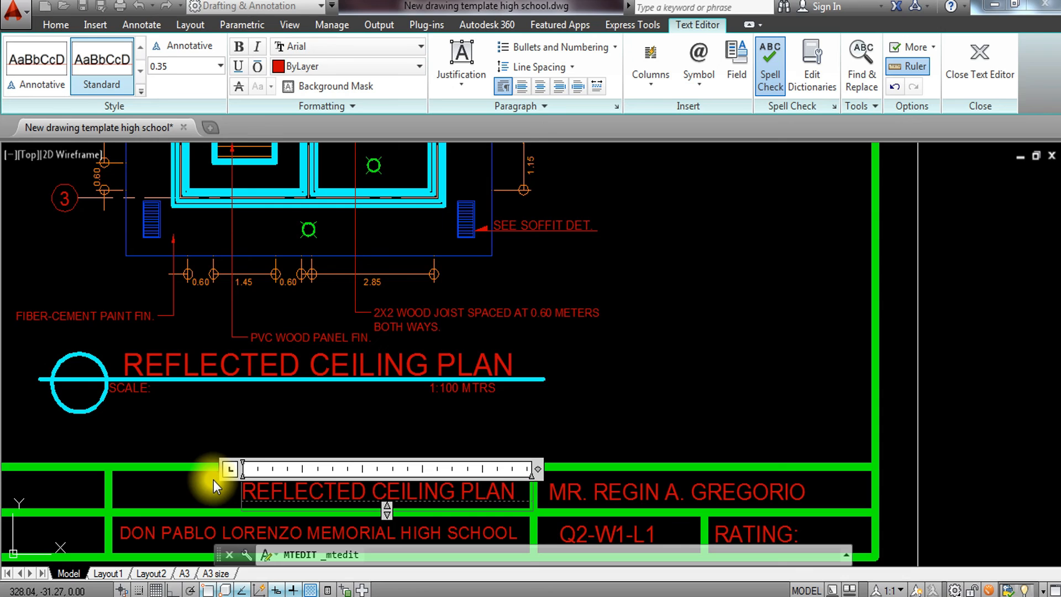
pyautogui.click(269, 392)
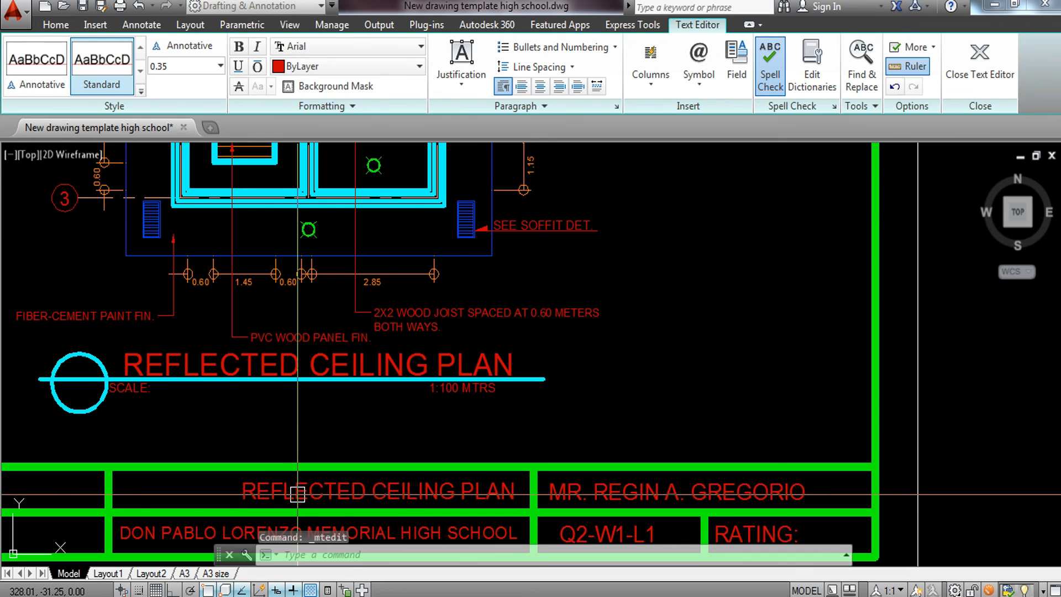
# Move the REFLECTED CEILING PLAN title-block text left so it sits centred in its cell
pyautogui.write('m')
pyautogui.press('Return')
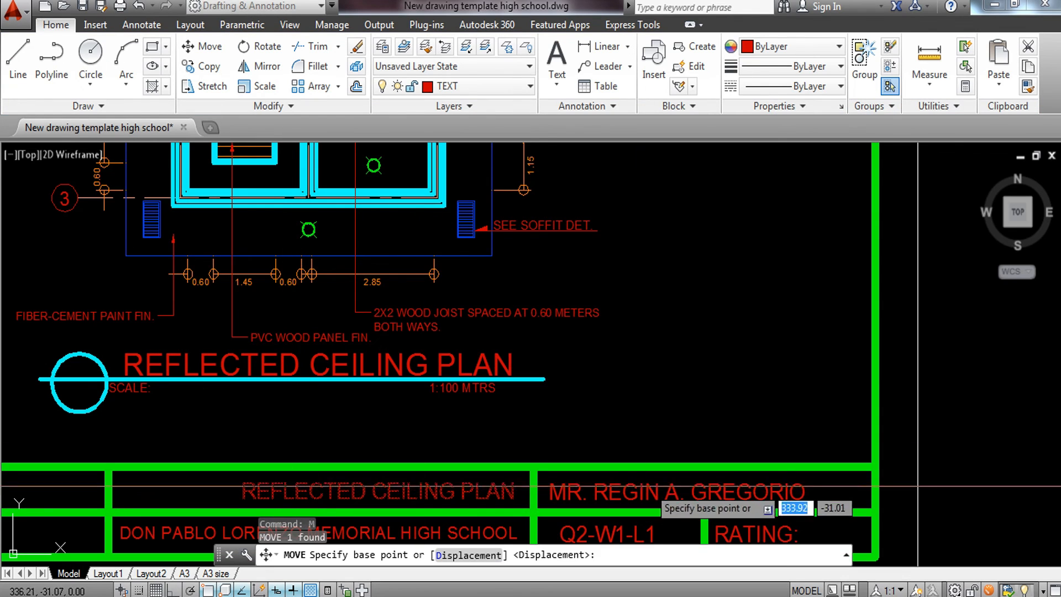
pyautogui.click(663, 441)
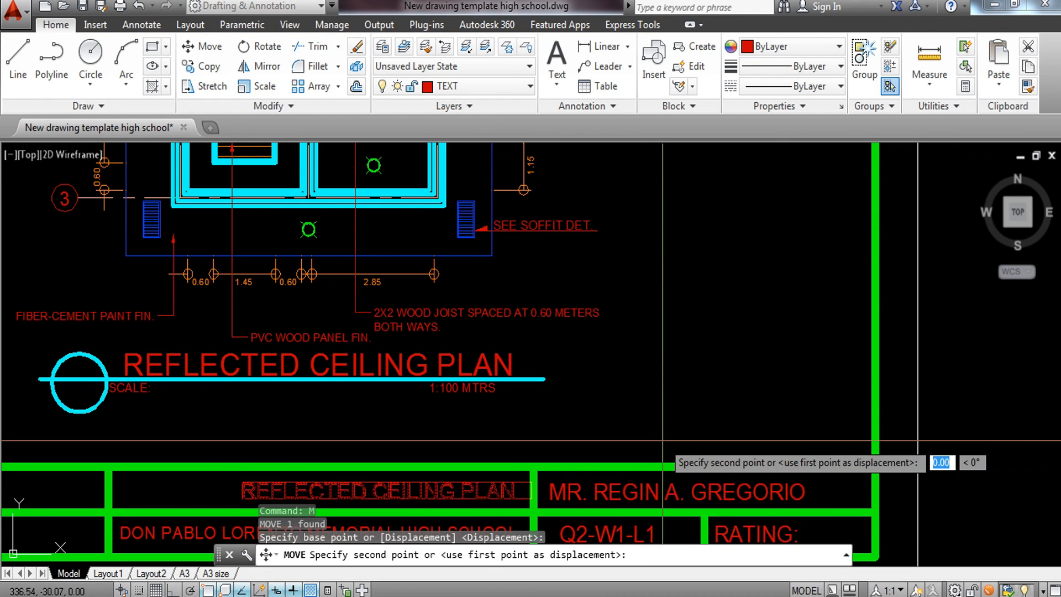
pyautogui.click(617, 439)
# Examine the finished ceiling plan sheet, checking the plan's placement in the border and the title block text
pyautogui.scroll(-5, 616, 439)
pyautogui.scroll(3, 616, 438)
pyautogui.moveTo(506, 492); pyautogui.dragTo(384, 519, button='middle')
pyautogui.scroll(-2, 418, 446)
pyautogui.moveTo(522, 415)
pyautogui.mouseDown(button='middle')
pyautogui.moveTo(503, 445)
pyautogui.moveTo(405, 390)
pyautogui.mouseUp(button='middle')
pyautogui.scroll(3, 407, 457)
pyautogui.scroll(-4, 405, 442)
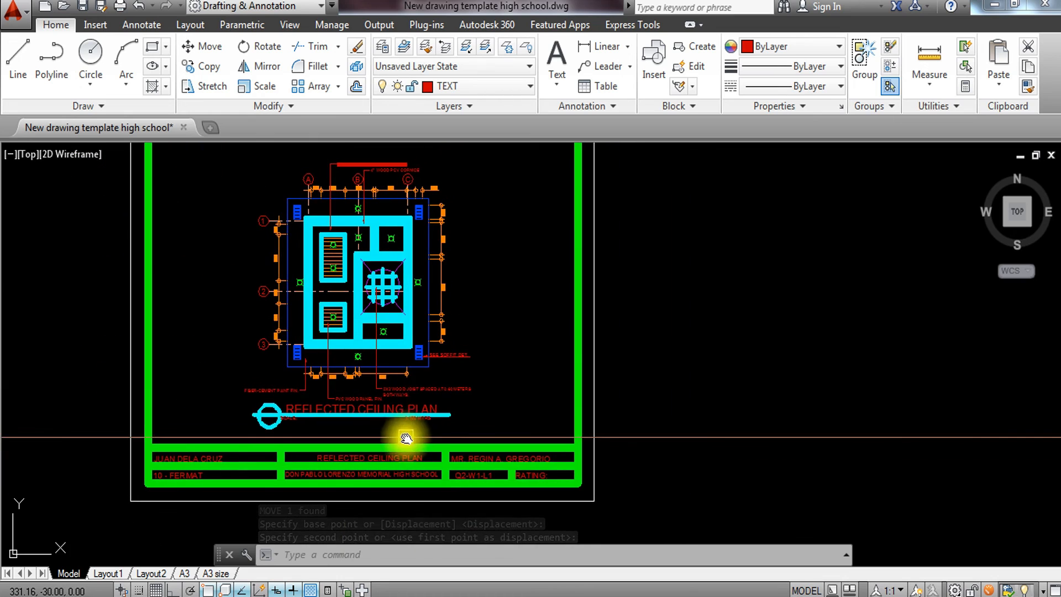
pyautogui.scroll(3, 392, 274)
pyautogui.scroll(-3, 392, 273)
pyautogui.moveTo(526, 296); pyautogui.dragTo(519, 344, button='middle')
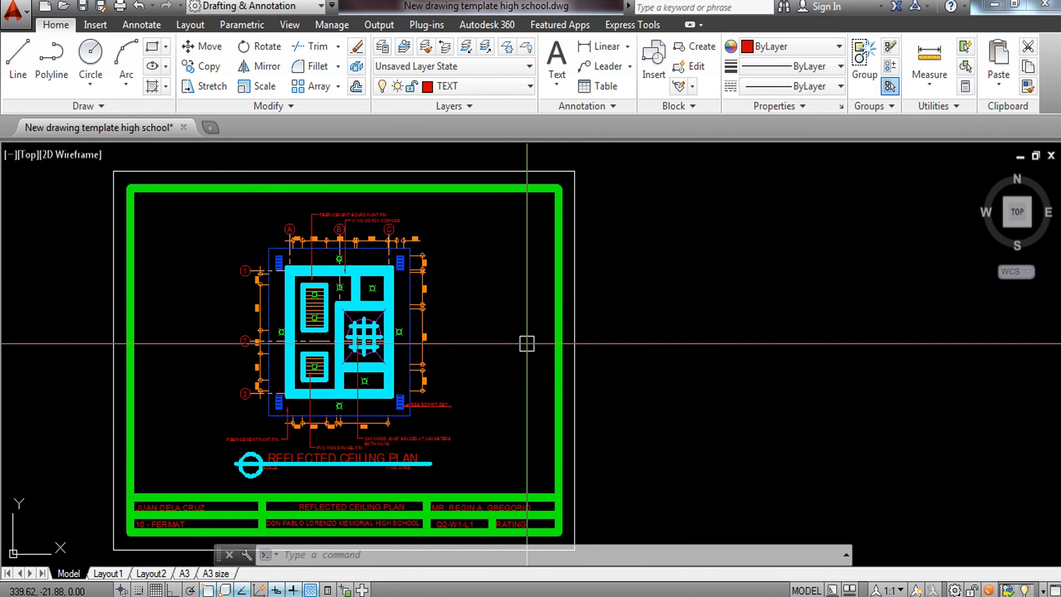
# Start a plot and set its window area to the outer frame of the reflected ceiling plan sheet
pyautogui.press('Return')
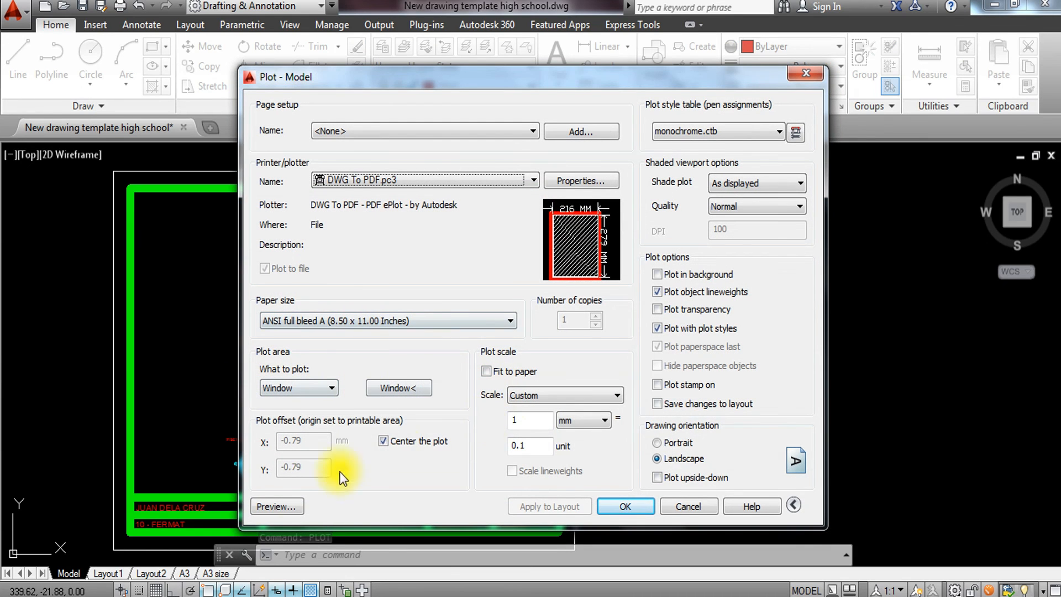
pyautogui.click(406, 390)
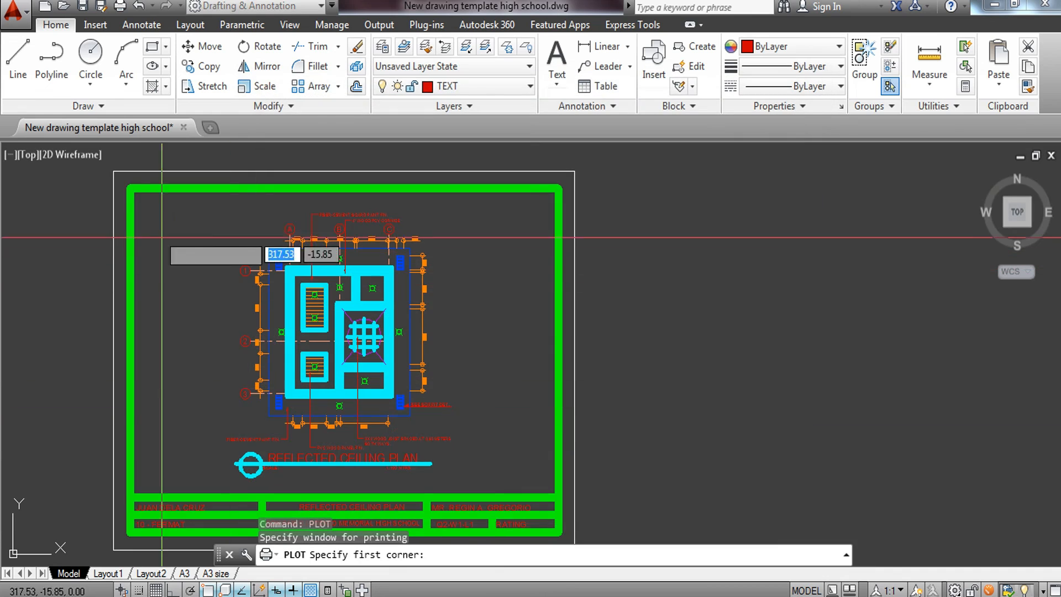
pyautogui.click(113, 172)
pyautogui.scroll(2, 515, 449)
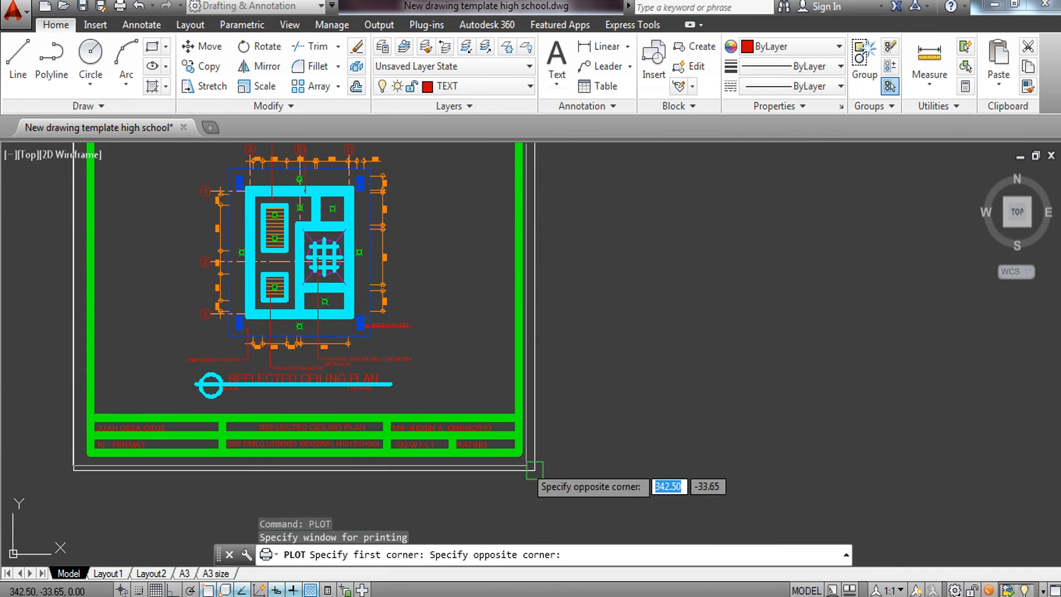
pyautogui.click(539, 464)
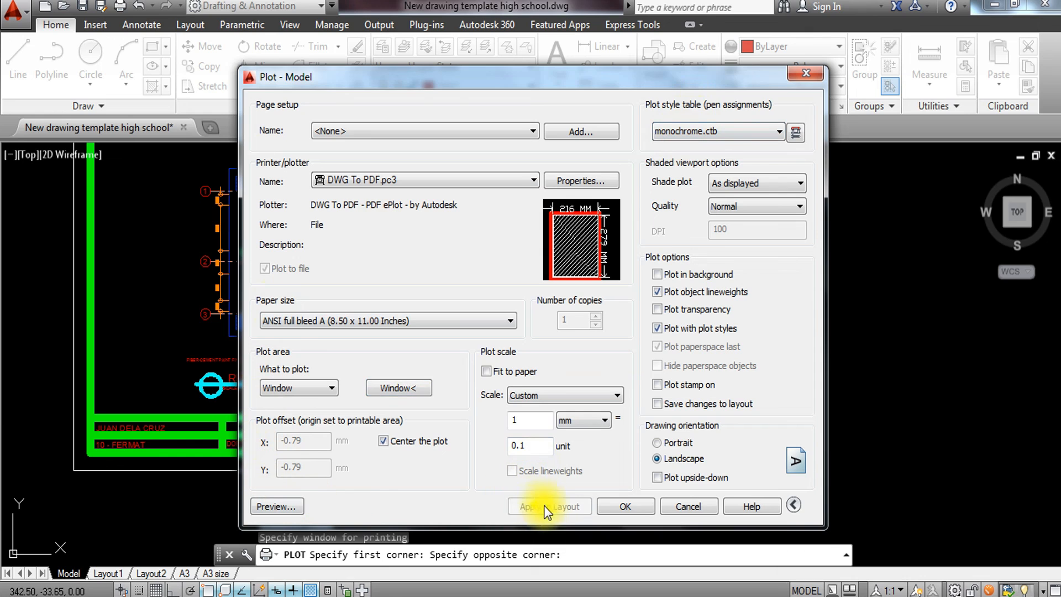
# Preview the monochrome plot and examine the ceiling plan's lineweights, dimensions, notes and title block up close
pyautogui.click(278, 506)
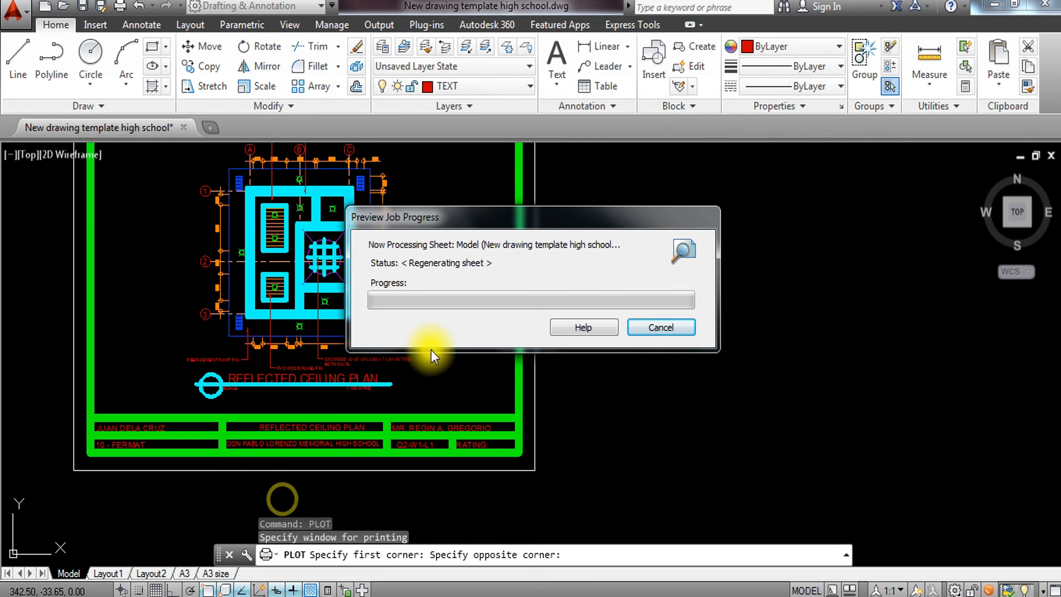
pyautogui.scroll(3, 569, 308)
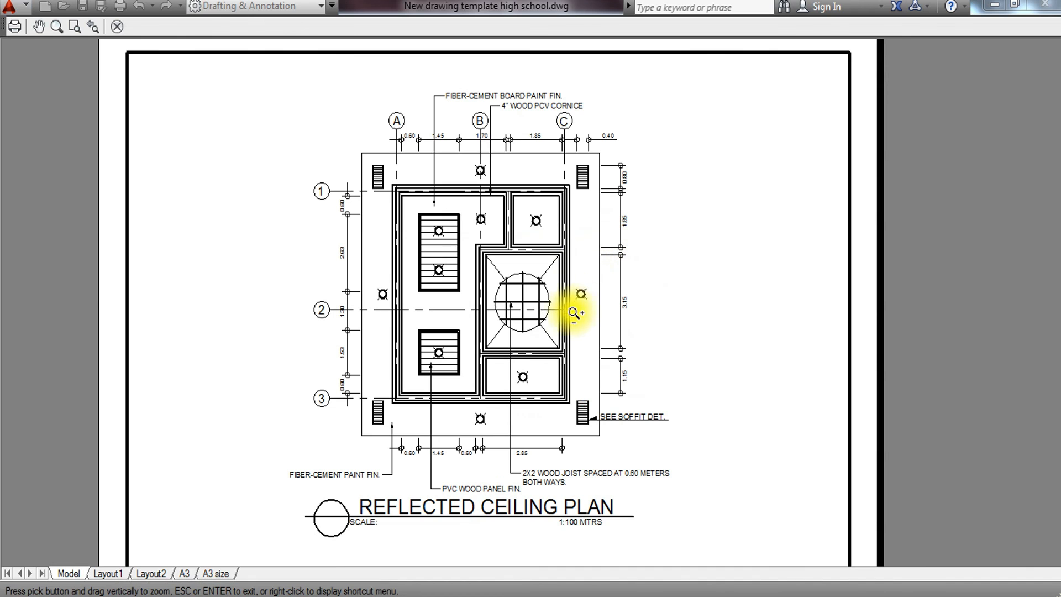
pyautogui.scroll(2, 550, 327)
pyautogui.scroll(1, 432, 308)
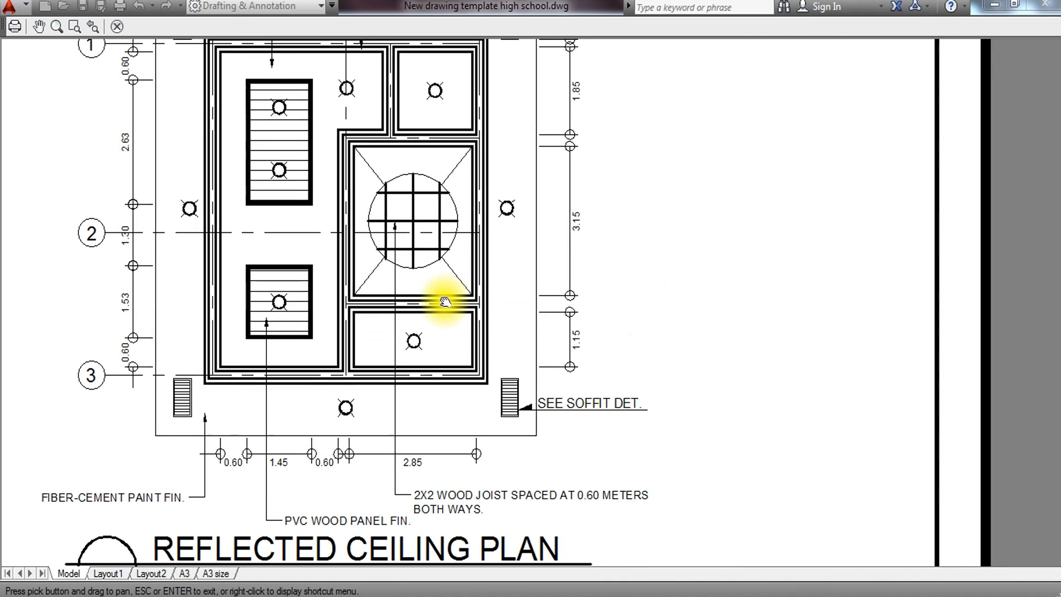
pyautogui.scroll(1, 448, 301)
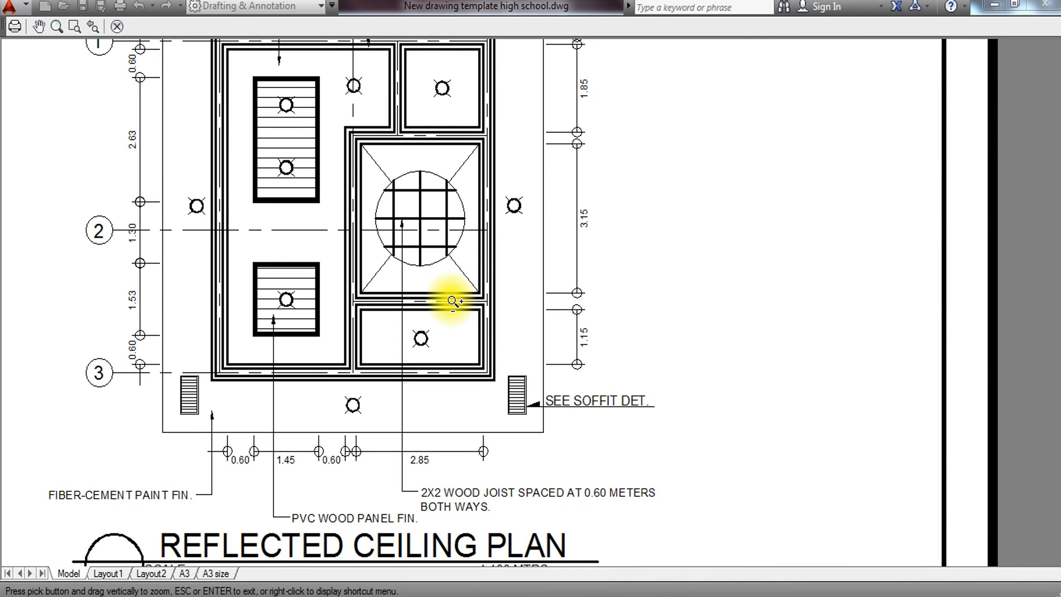
pyautogui.scroll(-4, 452, 301)
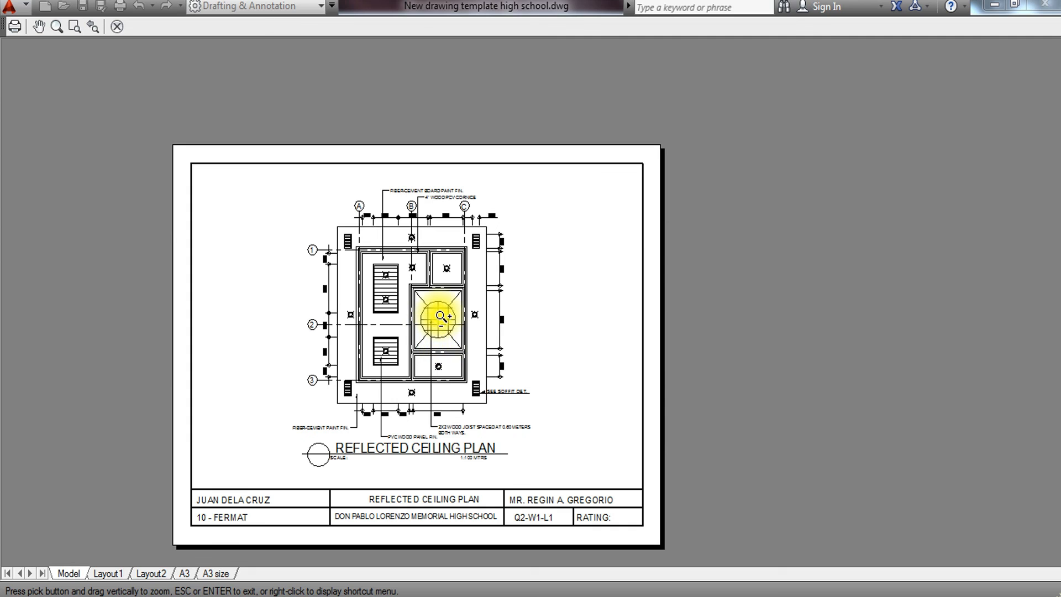
pyautogui.press('Escape')
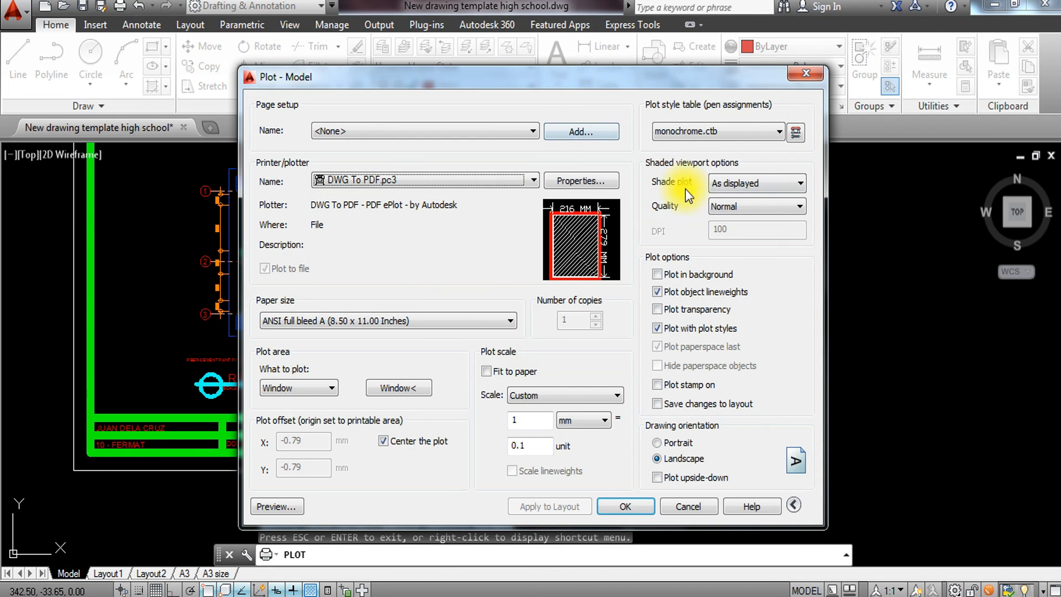
# Set the plot style table to acad.ctb, assign it to all layouts and apply the plot settings to the layout
pyautogui.click(718, 133)
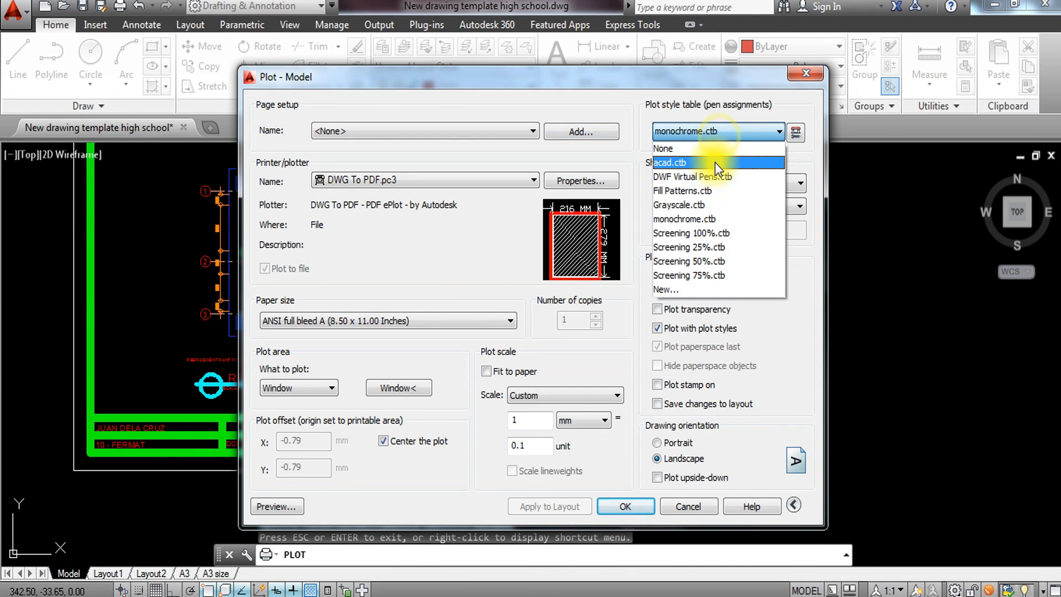
pyautogui.click(717, 163)
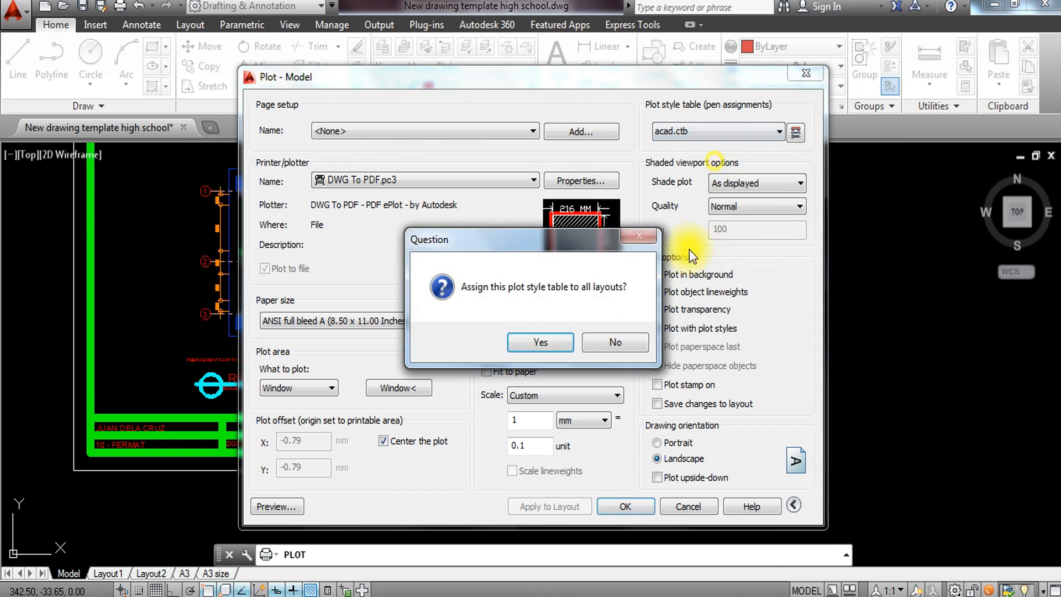
pyautogui.click(553, 341)
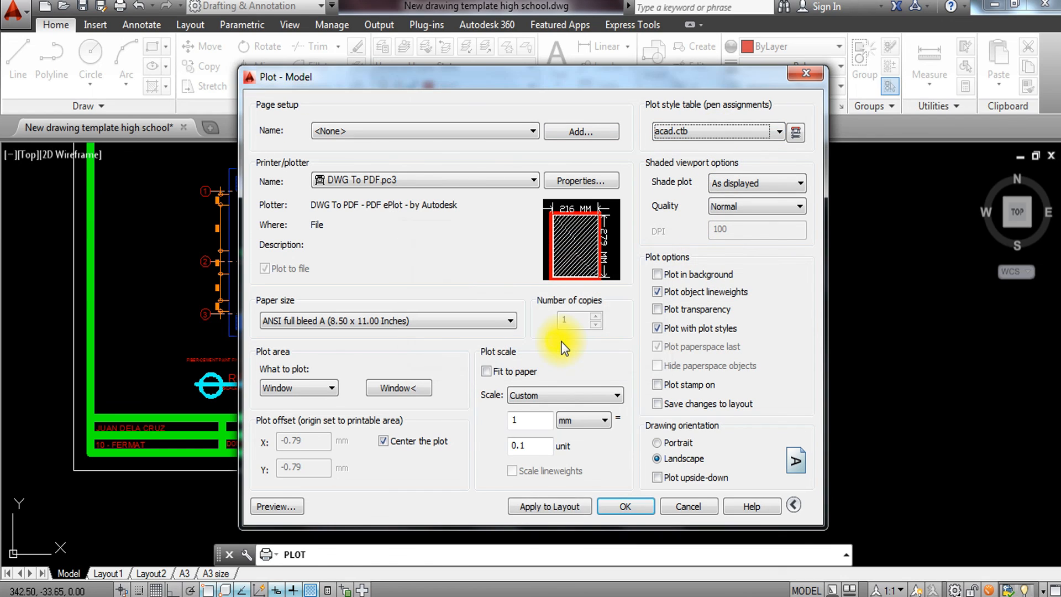
pyautogui.click(538, 510)
# Preview the plot in colour, close it, and preview it again to inspect the ceiling plan's linework and leader notes
pyautogui.click(280, 508)
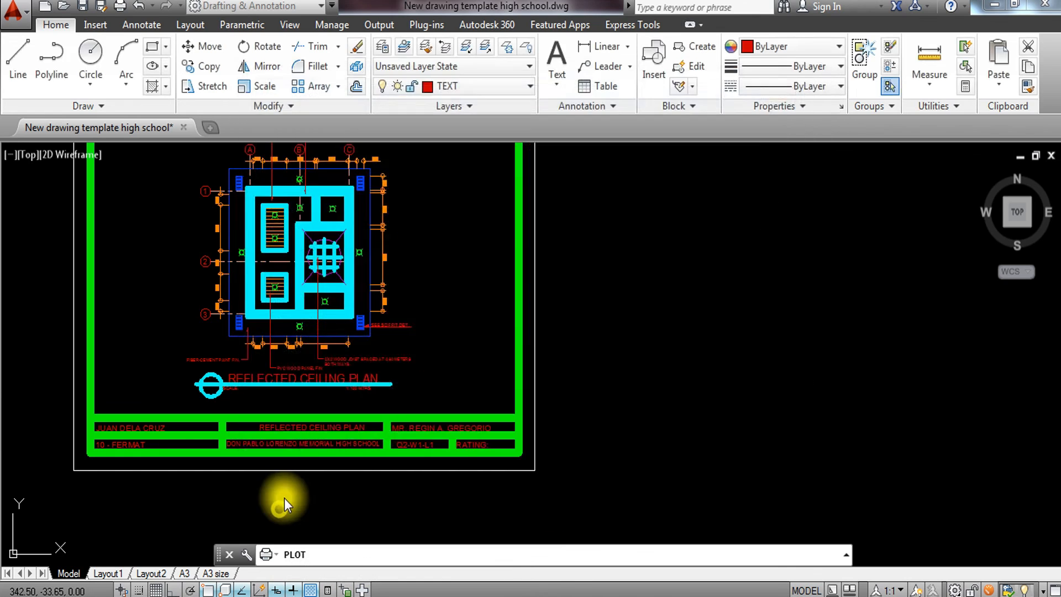
pyautogui.scroll(4, 552, 280)
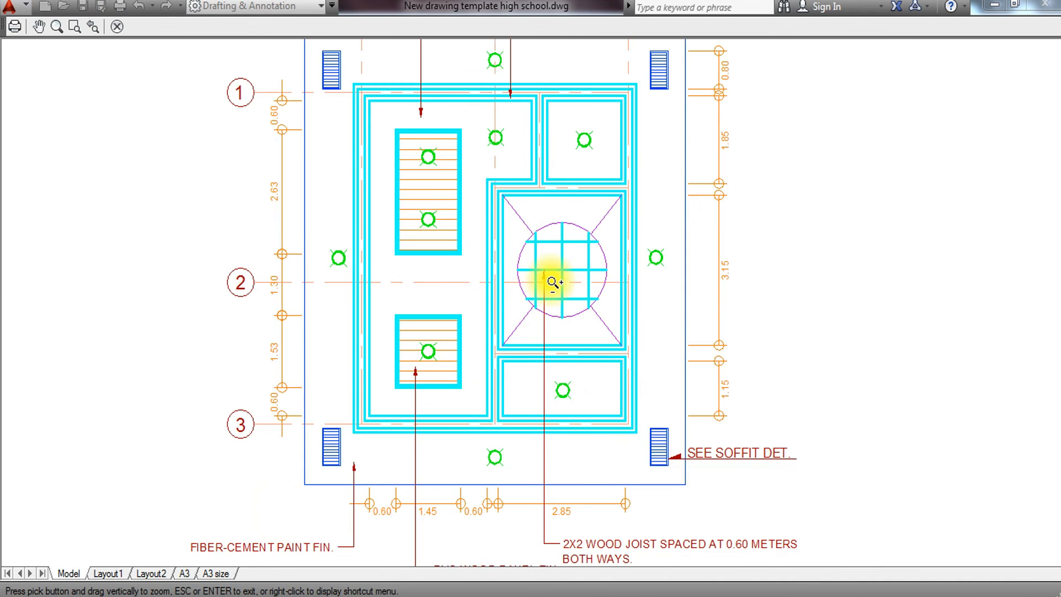
pyautogui.scroll(-4, 550, 279)
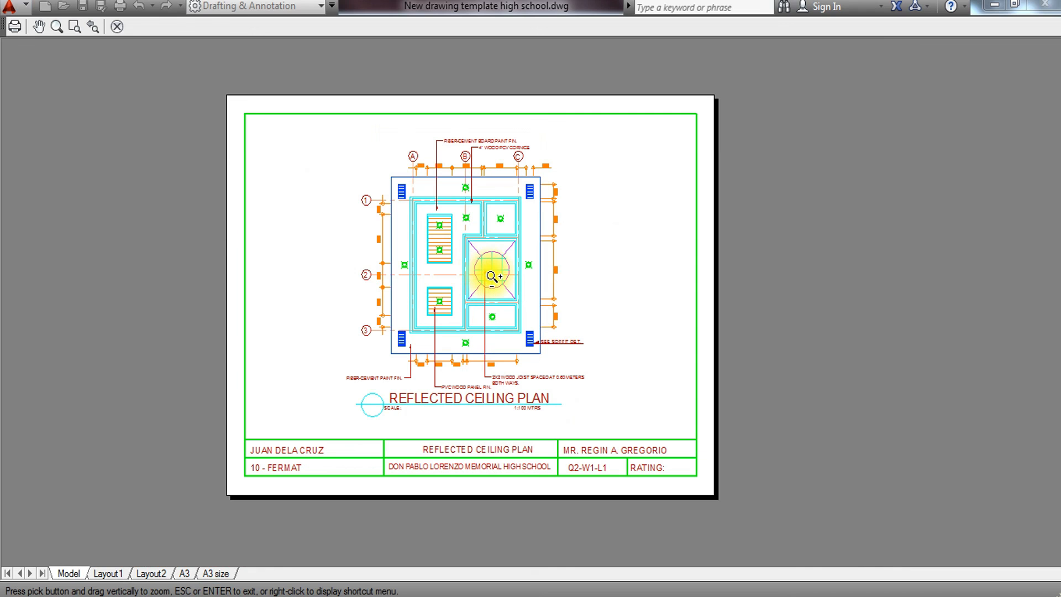
pyautogui.press('Escape')
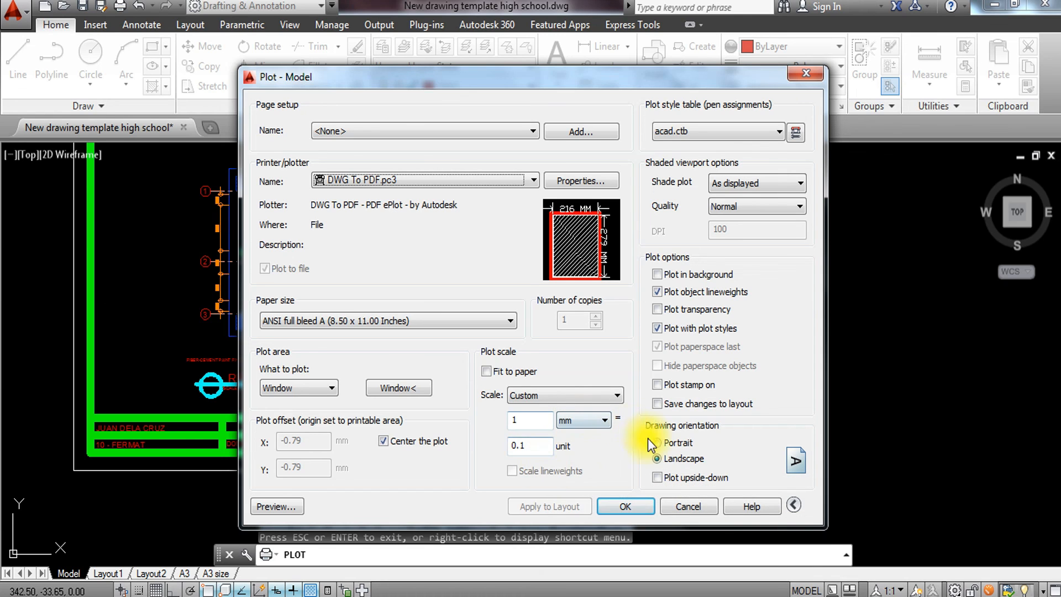
pyautogui.click(281, 505)
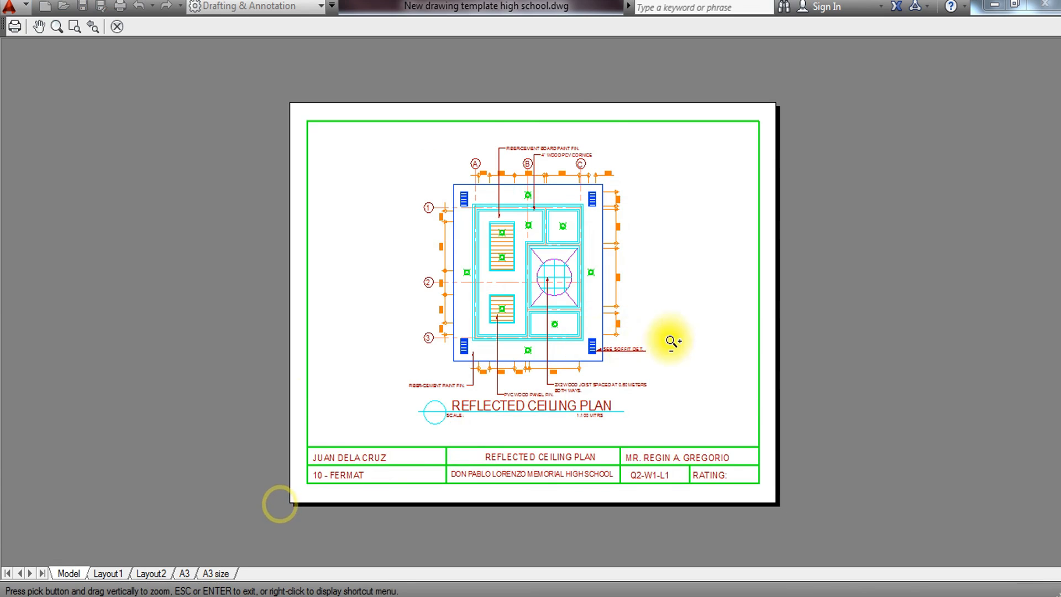
pyautogui.scroll(2, 590, 304)
pyautogui.moveTo(603, 310); pyautogui.dragTo(536, 344, button='middle')
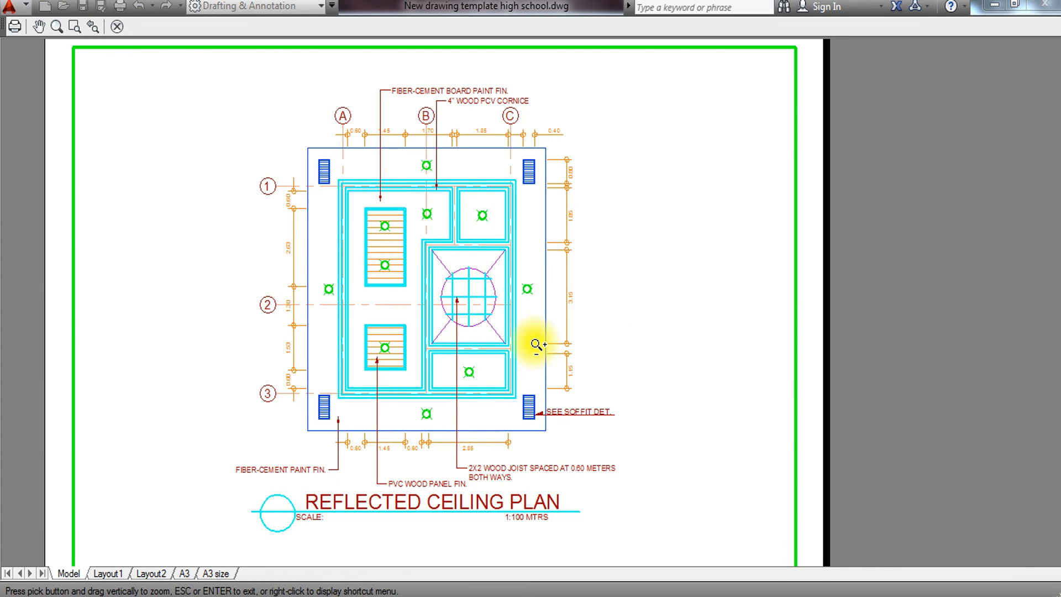